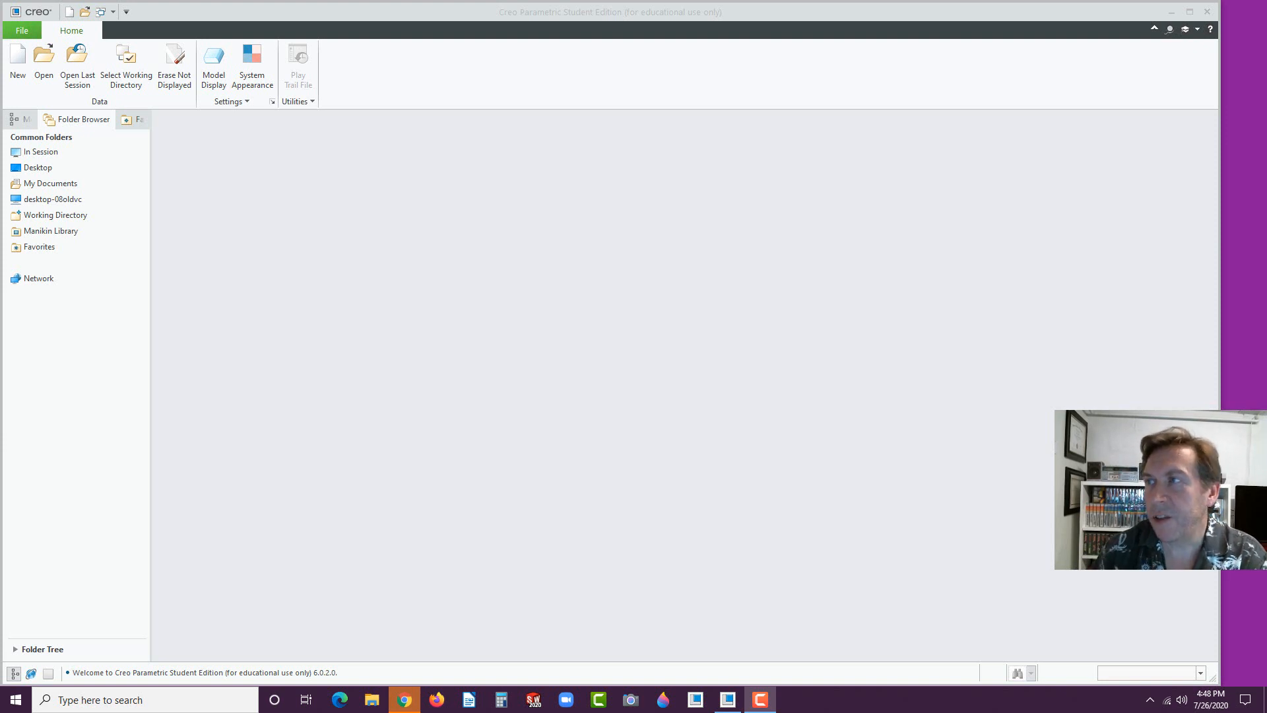
- Switch to the browser, open the Creo Pro/E Basics Final from the vertanux1 exams page, then download and open its PDF
{"action": "left_click_drag", "start_coordinate": [1266, 66], "coordinate": [909, 21]}
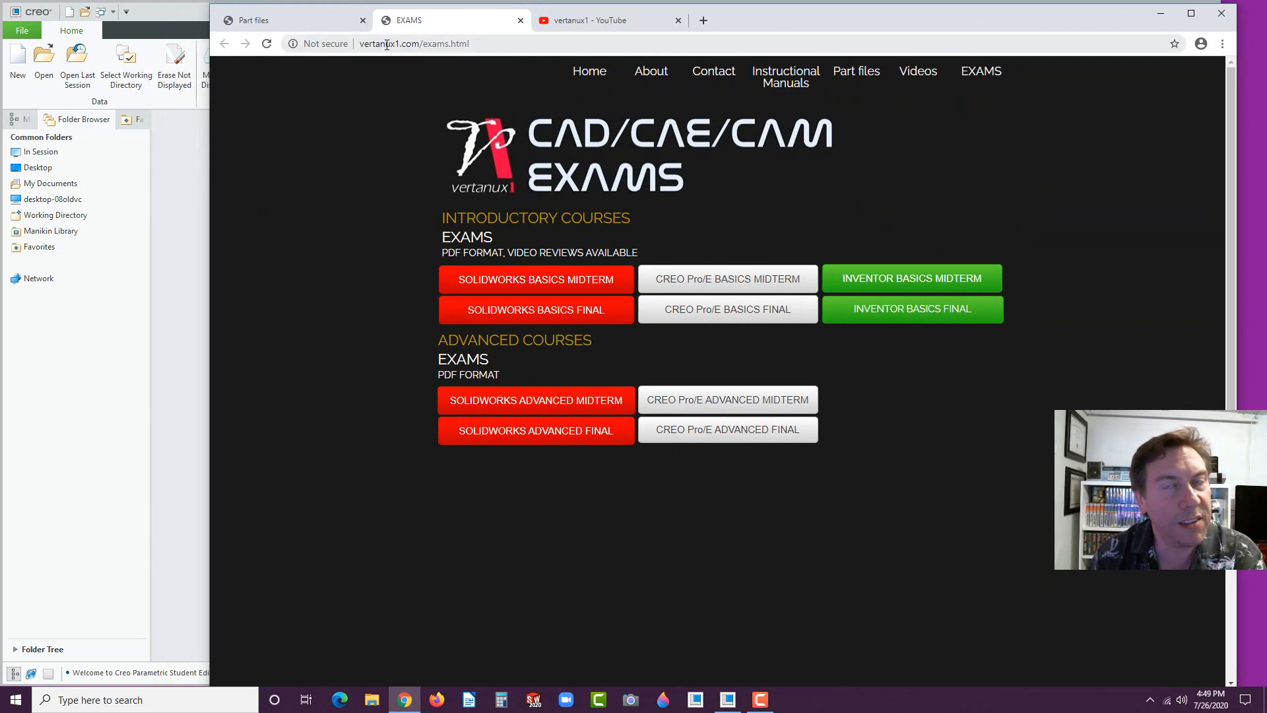
{"action": "left_click", "coordinate": [988, 77]}
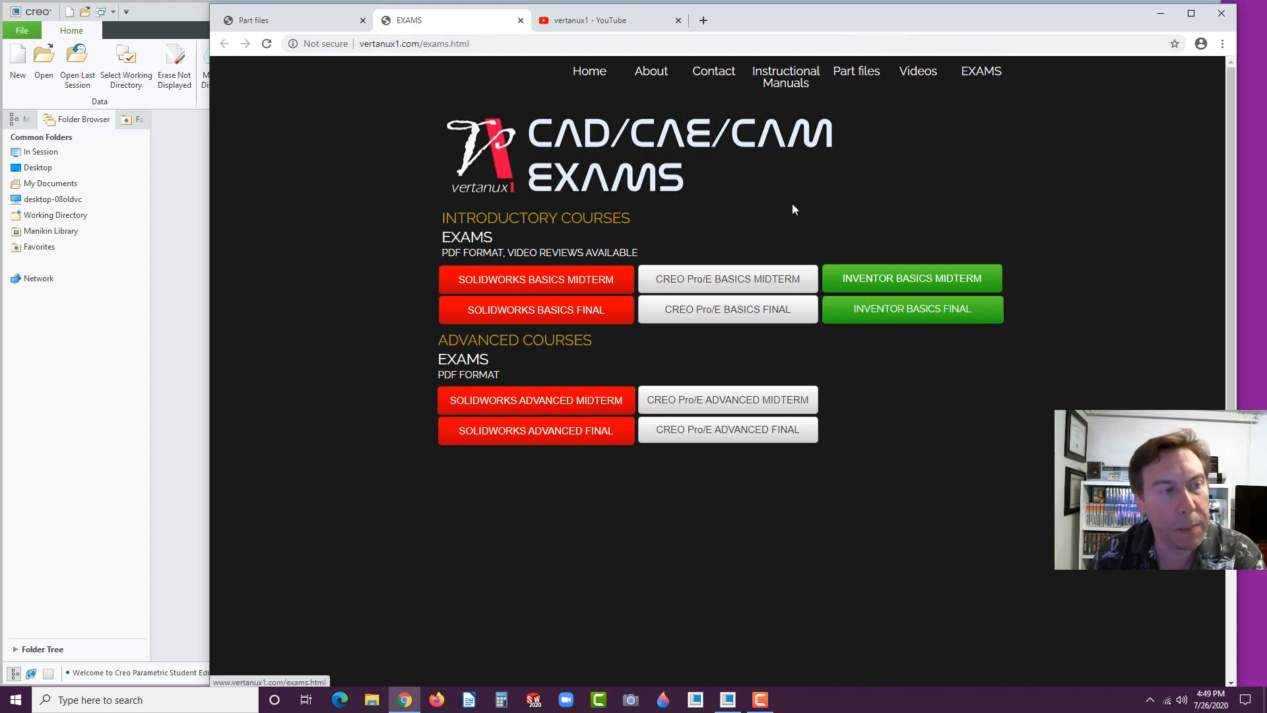
{"action": "left_click", "coordinate": [706, 319]}
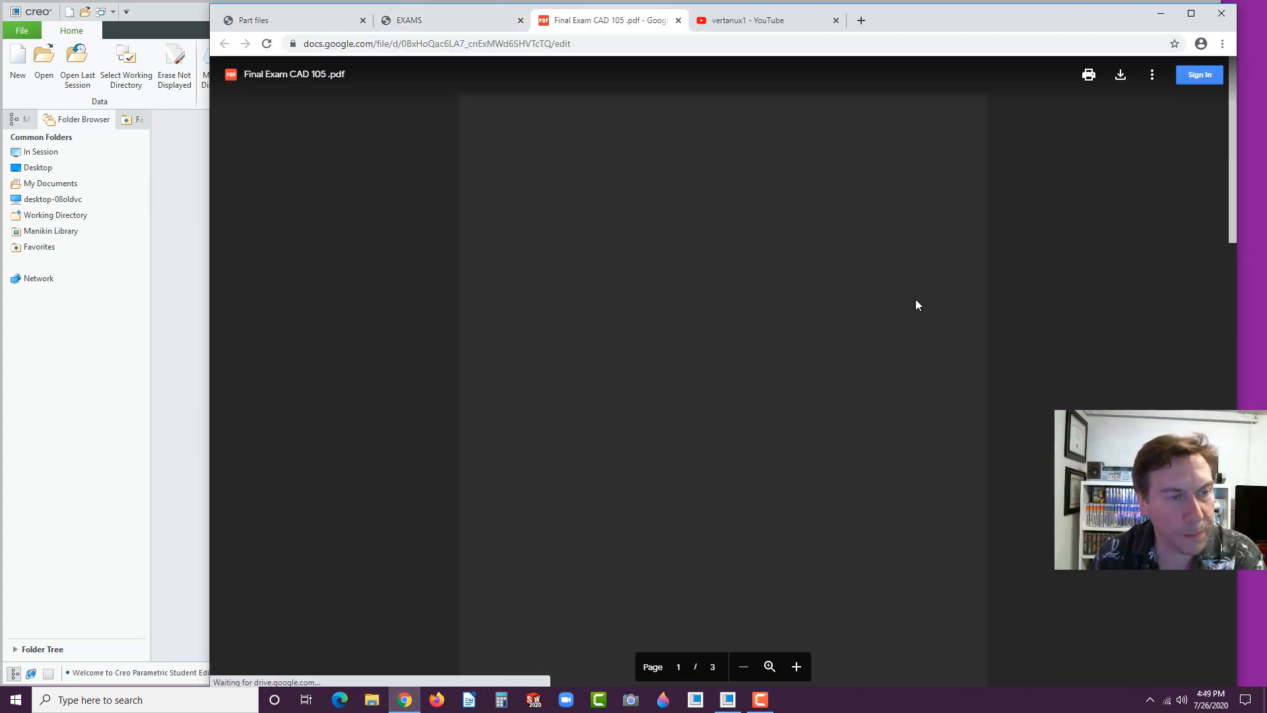
{"action": "left_click", "coordinate": [1119, 76]}
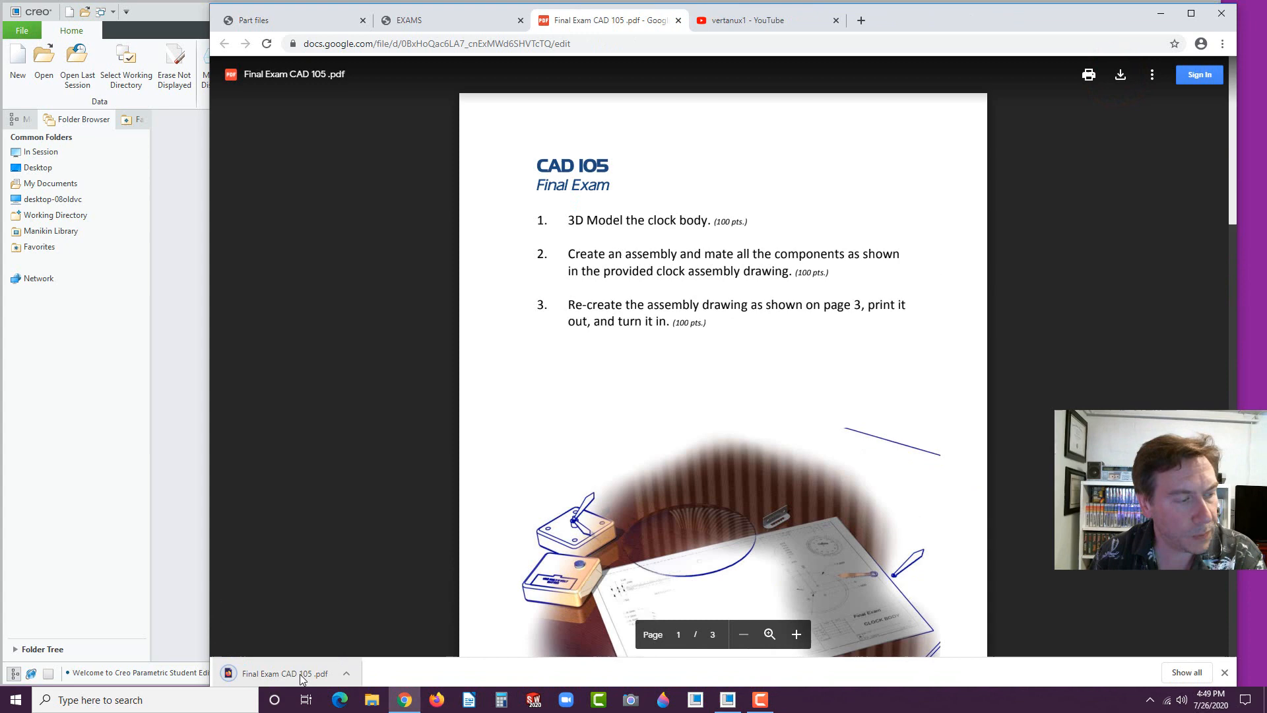
{"action": "left_click", "coordinate": [299, 674]}
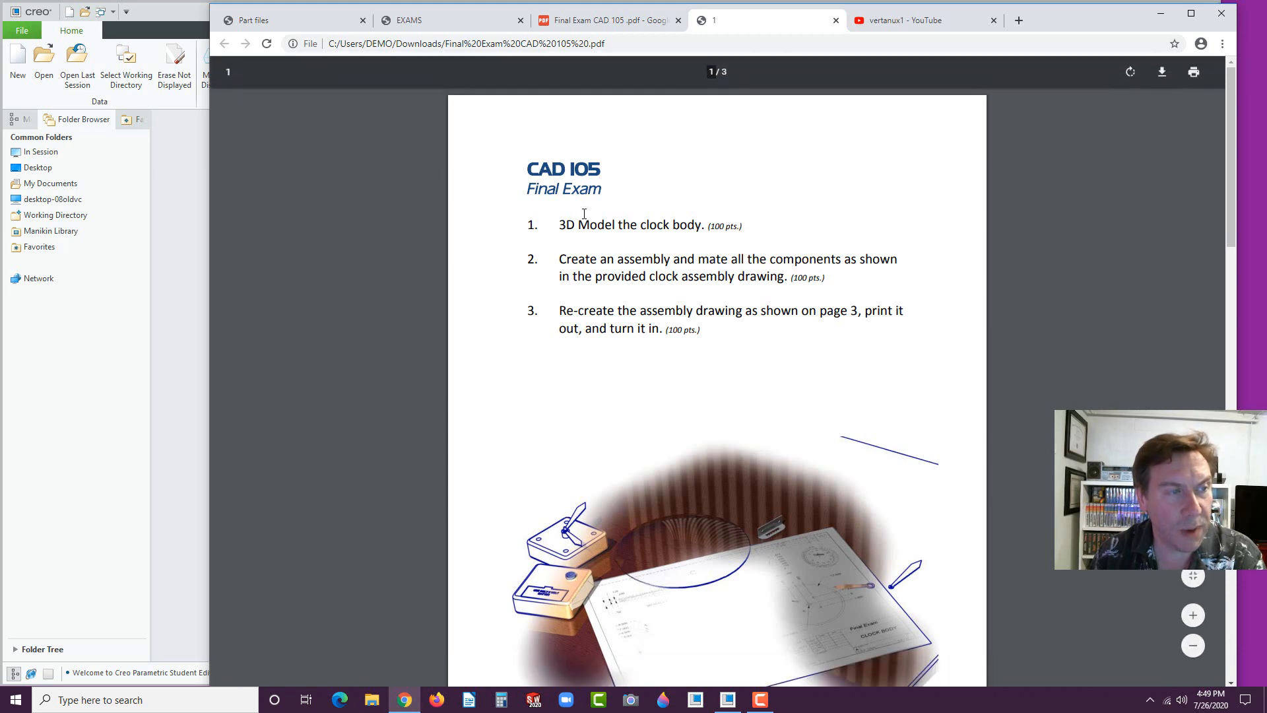
- Examine the exam's task list, the clock body drawing on page 2 and the assembly drawing on page 3
{"action": "scroll", "coordinate": [649, 224], "scroll_direction": "down", "scroll_amount": 10}
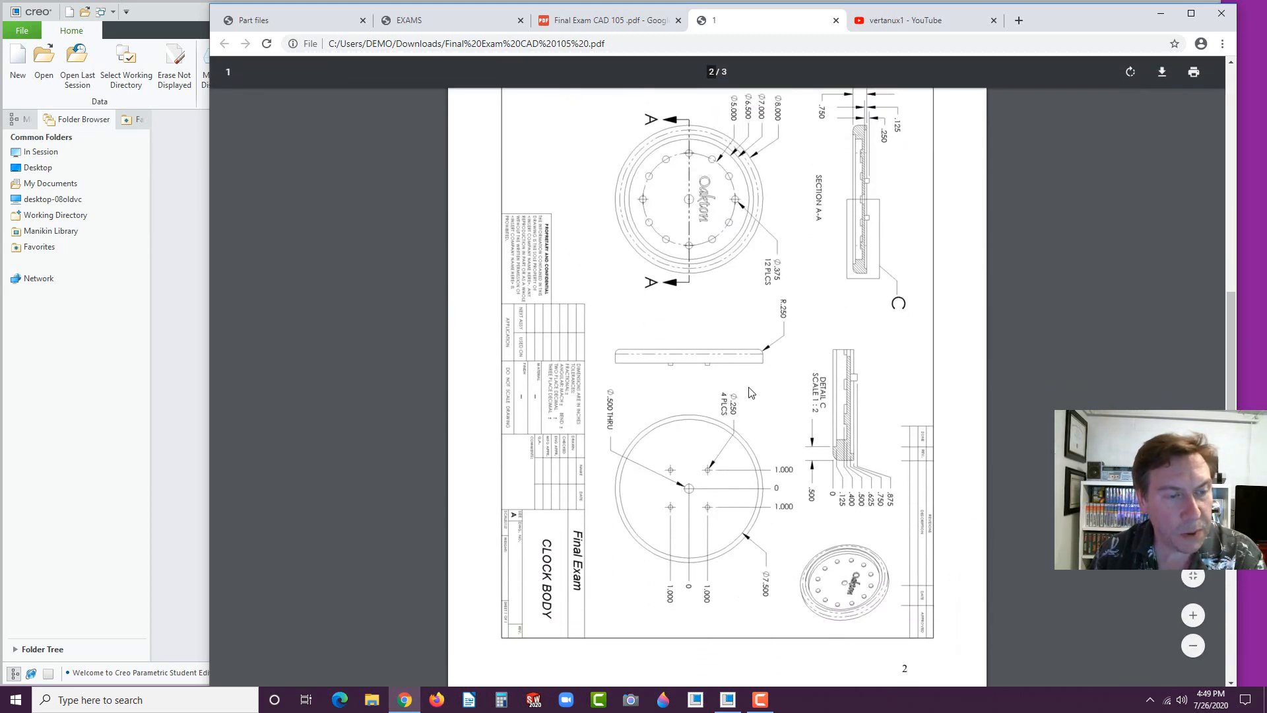
{"action": "scroll", "coordinate": [800, 288], "scroll_direction": "up", "scroll_amount": 10}
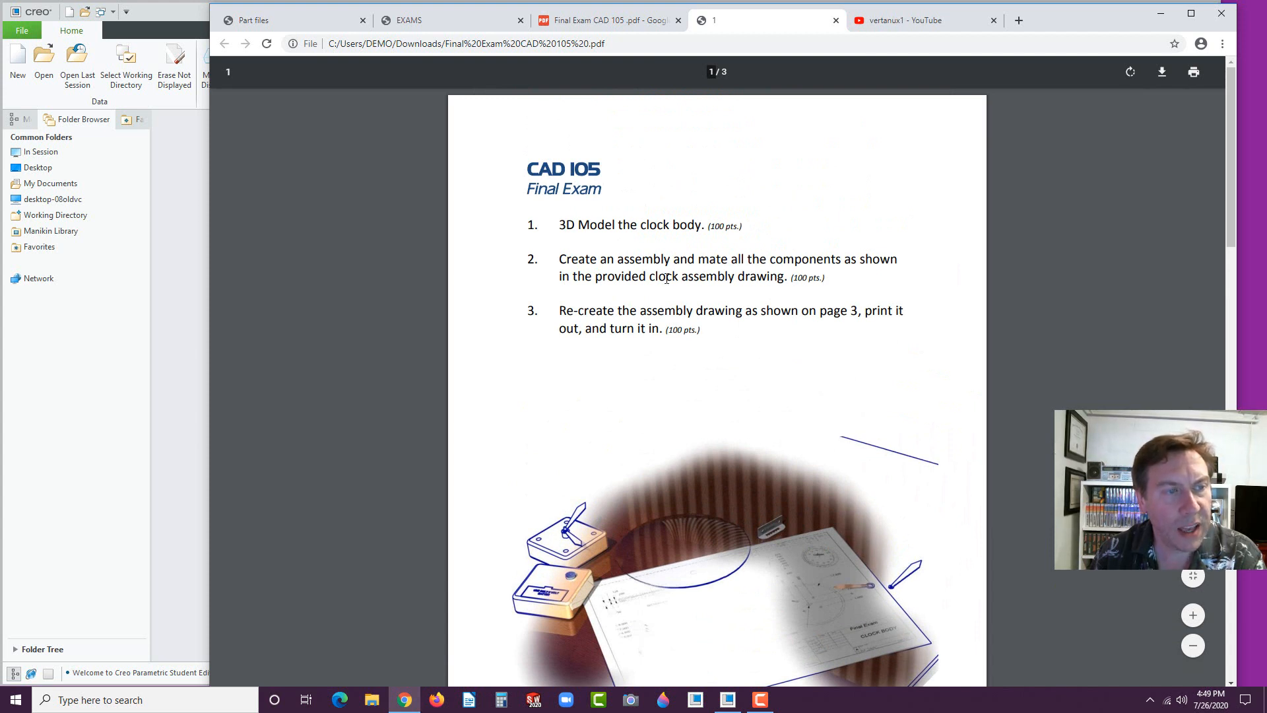
{"action": "scroll", "coordinate": [666, 279], "scroll_direction": "down", "scroll_amount": 3}
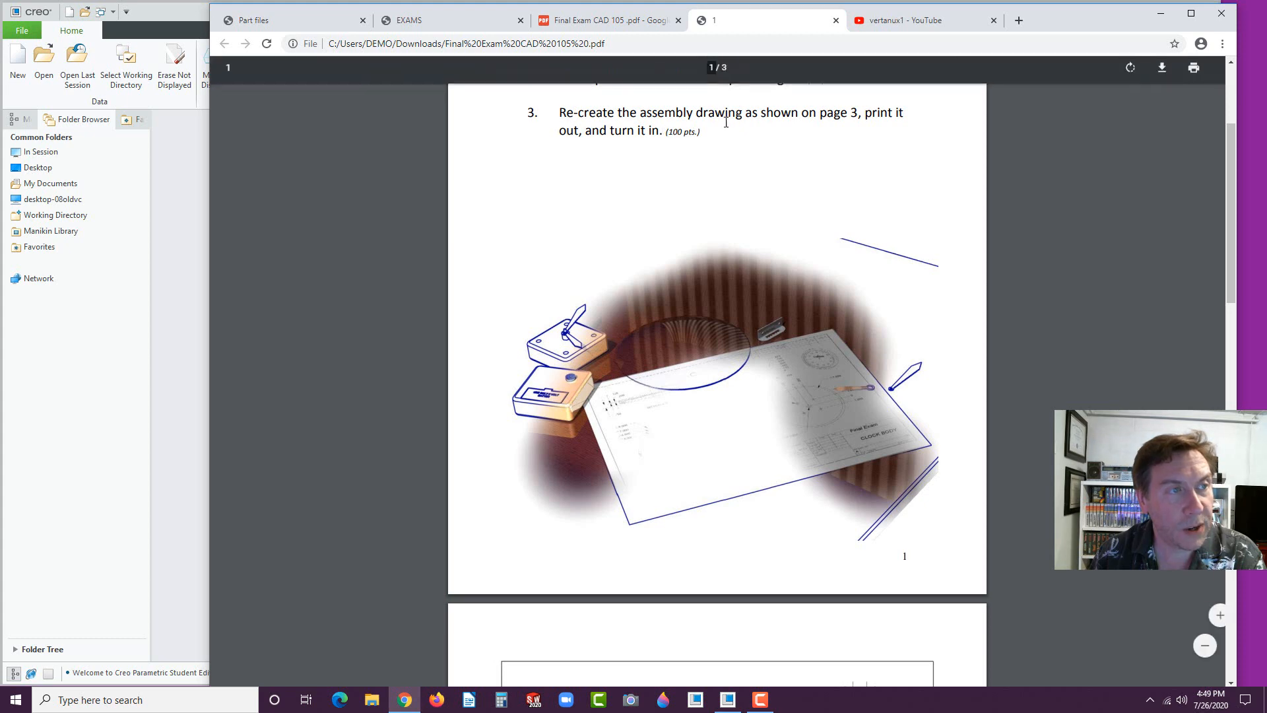
{"action": "scroll", "coordinate": [691, 507], "scroll_direction": "down", "scroll_amount": 15}
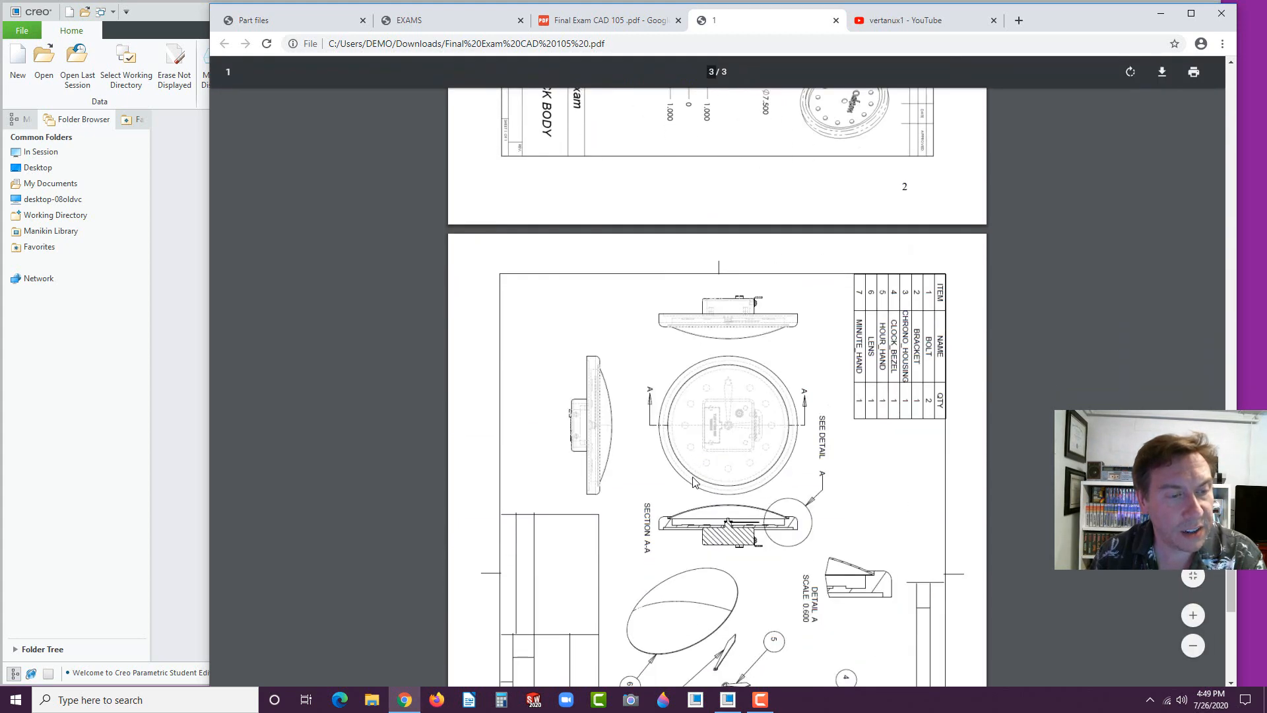
{"action": "scroll", "coordinate": [699, 571], "scroll_direction": "up", "scroll_amount": 1}
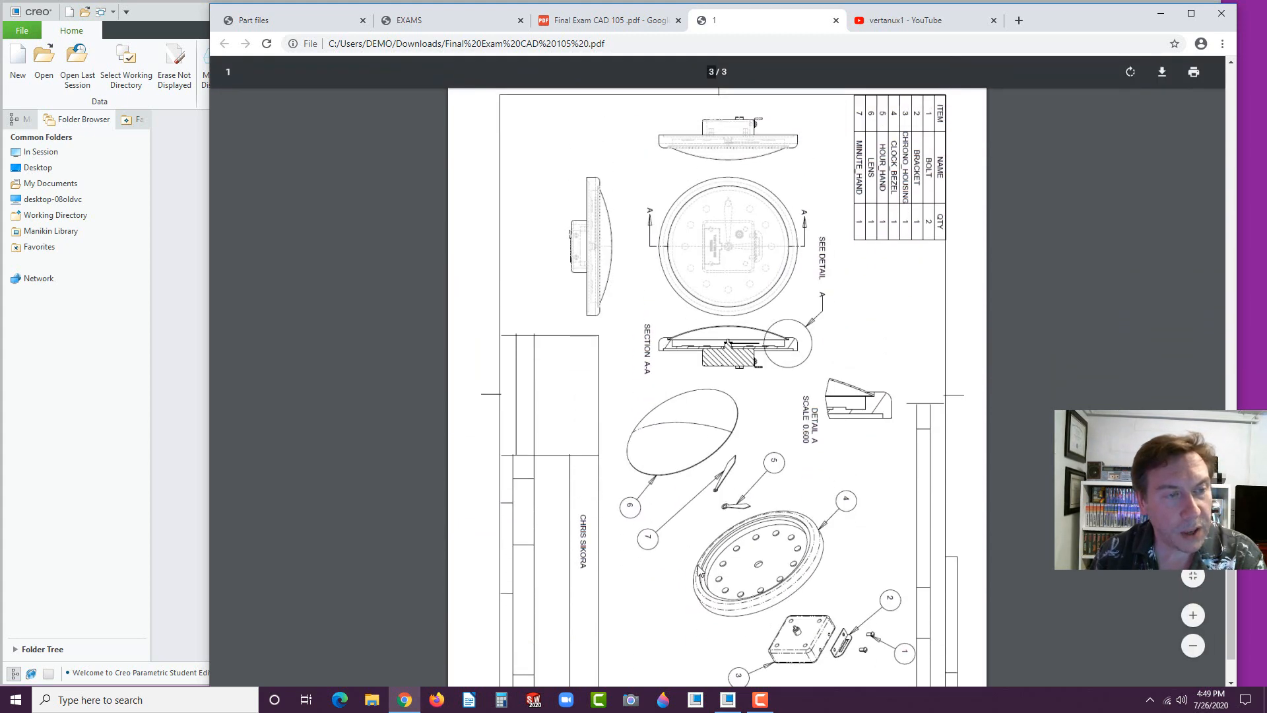
{"action": "scroll", "coordinate": [707, 560], "scroll_direction": "down", "scroll_amount": 1}
{"action": "scroll", "coordinate": [792, 483], "scroll_direction": "up", "scroll_amount": 1}
{"action": "scroll", "coordinate": [792, 483], "scroll_direction": "up", "scroll_amount": 1}
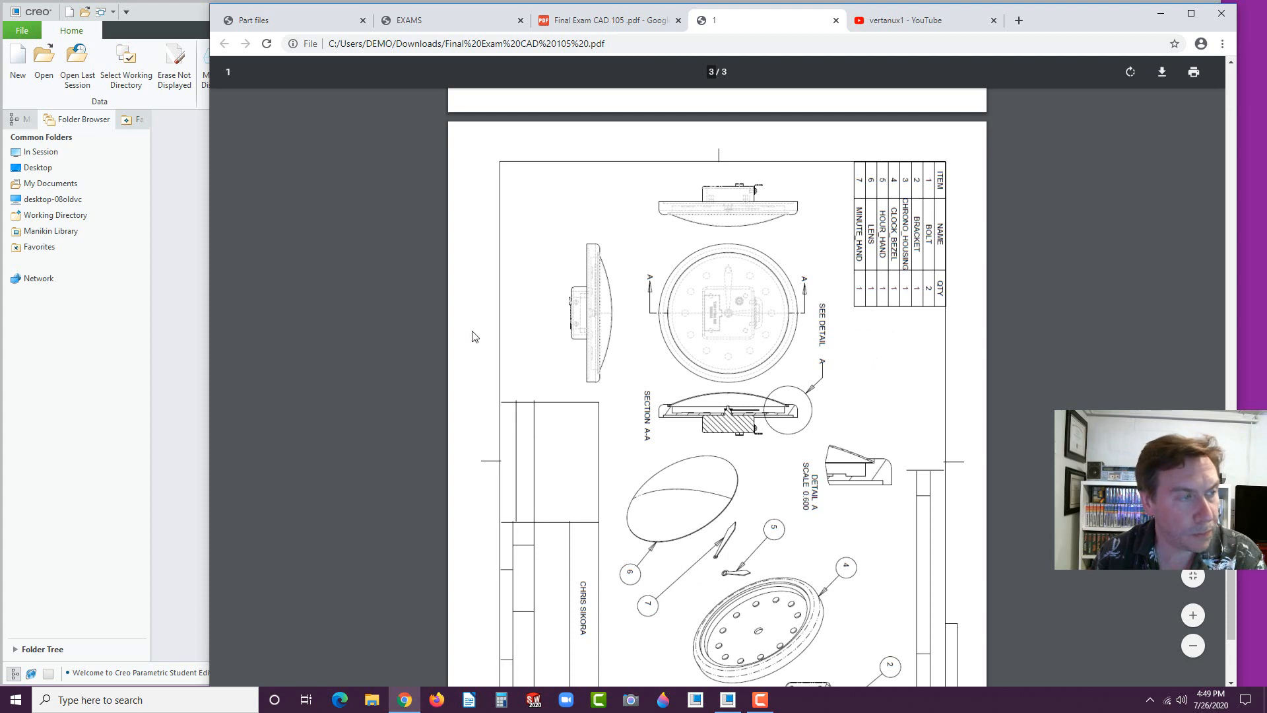
{"action": "scroll", "coordinate": [566, 418], "scroll_direction": "up", "scroll_amount": 4}
{"action": "scroll", "coordinate": [600, 428], "scroll_direction": "down", "scroll_amount": 5}
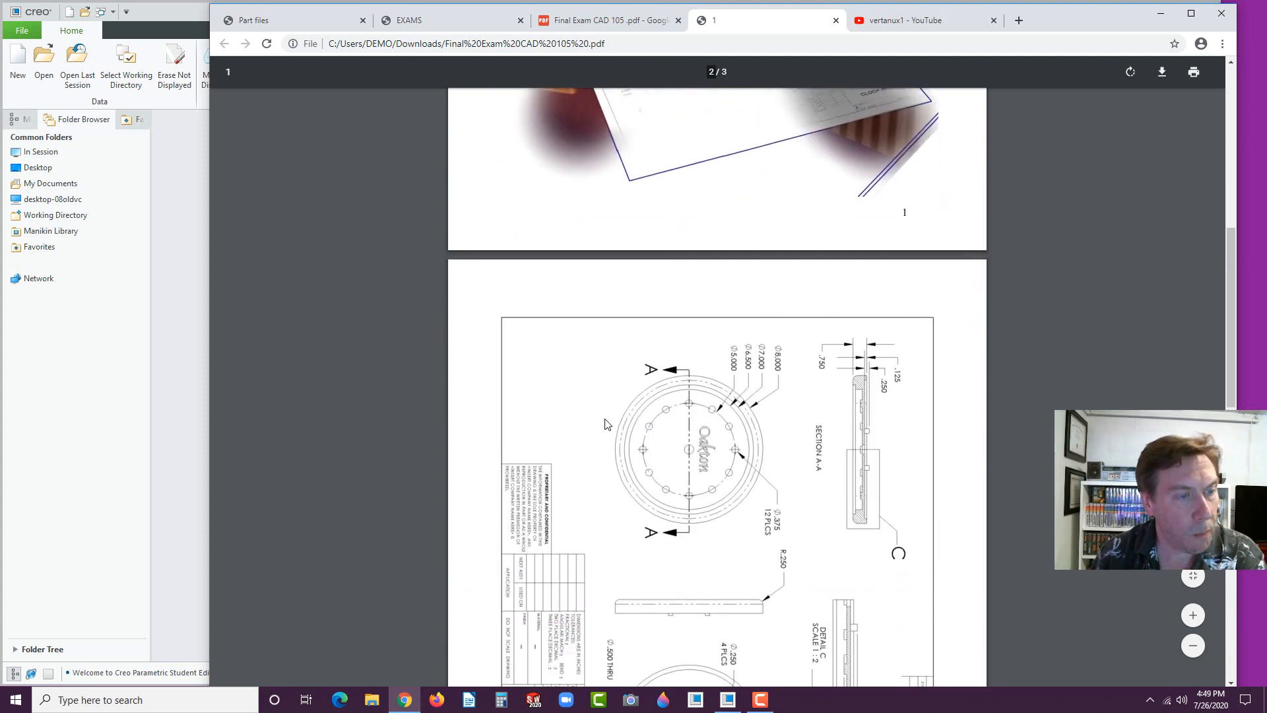
- Rotate the exam PDF three quarter turns clockwise so the clock body drawing reads upright
{"action": "left_click", "coordinate": [1130, 72]}
{"action": "left_click", "coordinate": [1130, 72]}
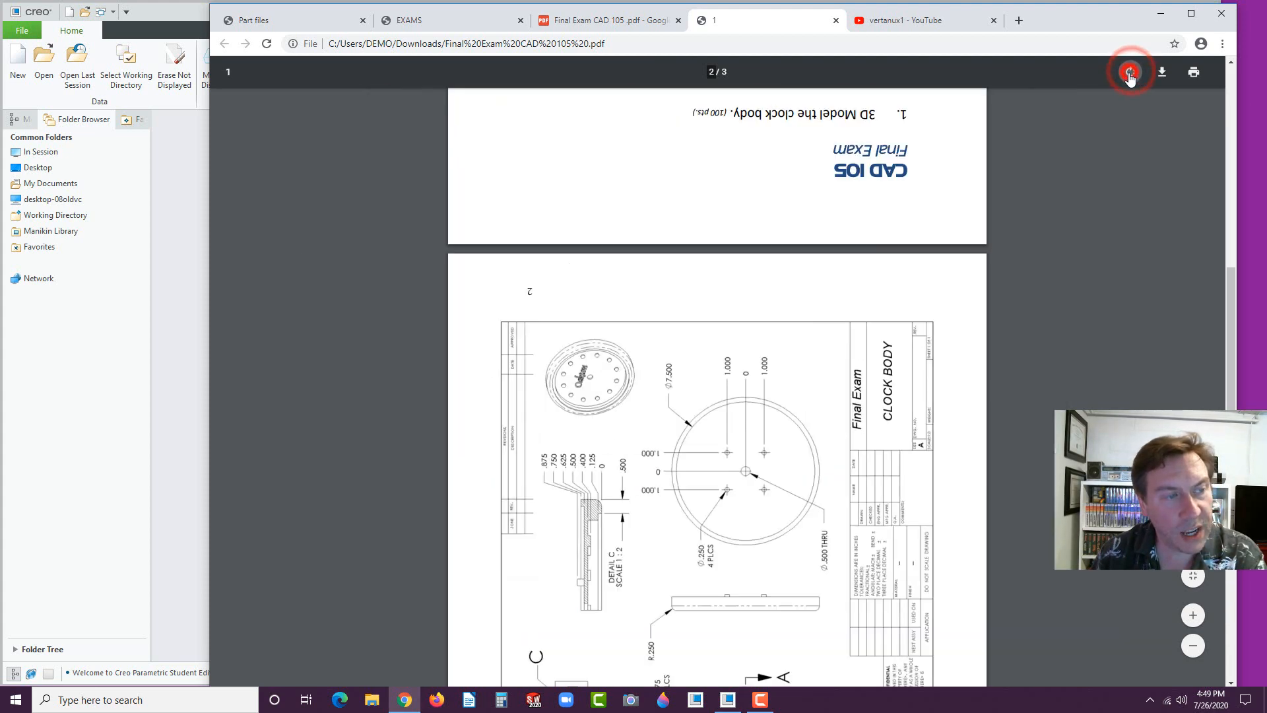
{"action": "left_click", "coordinate": [1130, 73]}
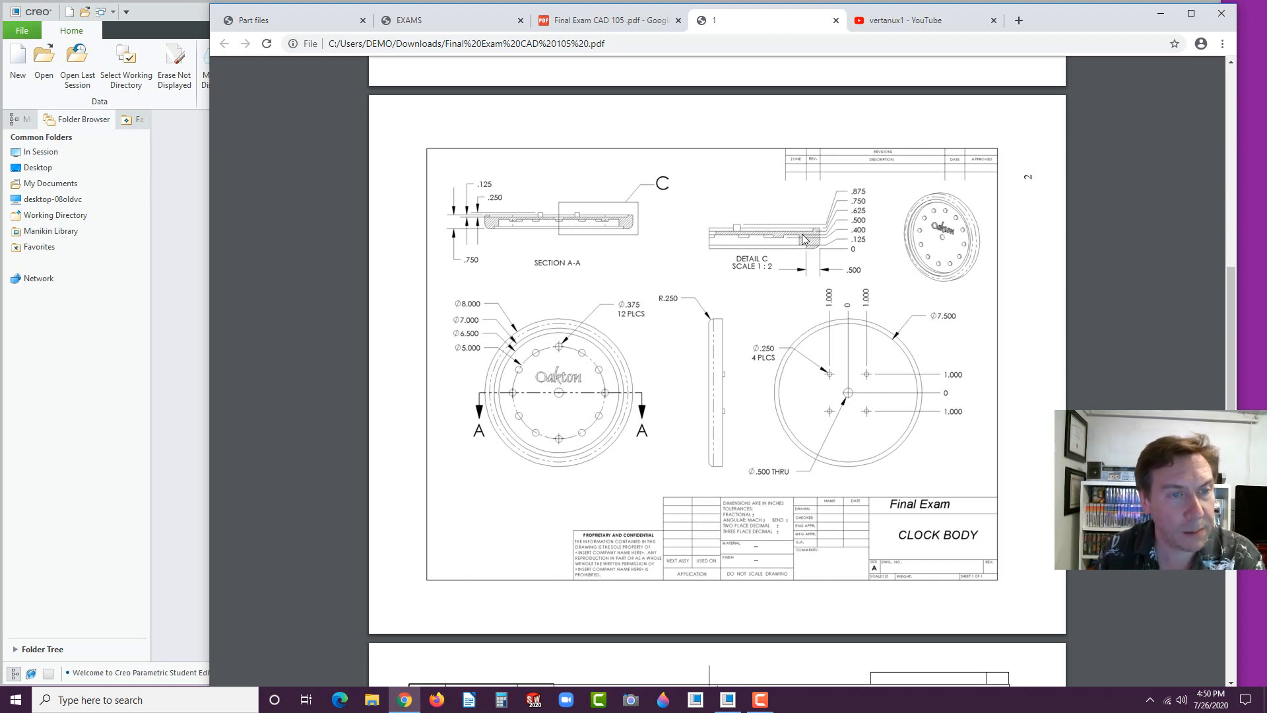
- Switch to Creo Parametric and create a solid part named CLOCK_BODY with the default template
{"action": "left_click", "coordinate": [89, 359]}
{"action": "left_click", "coordinate": [18, 66]}
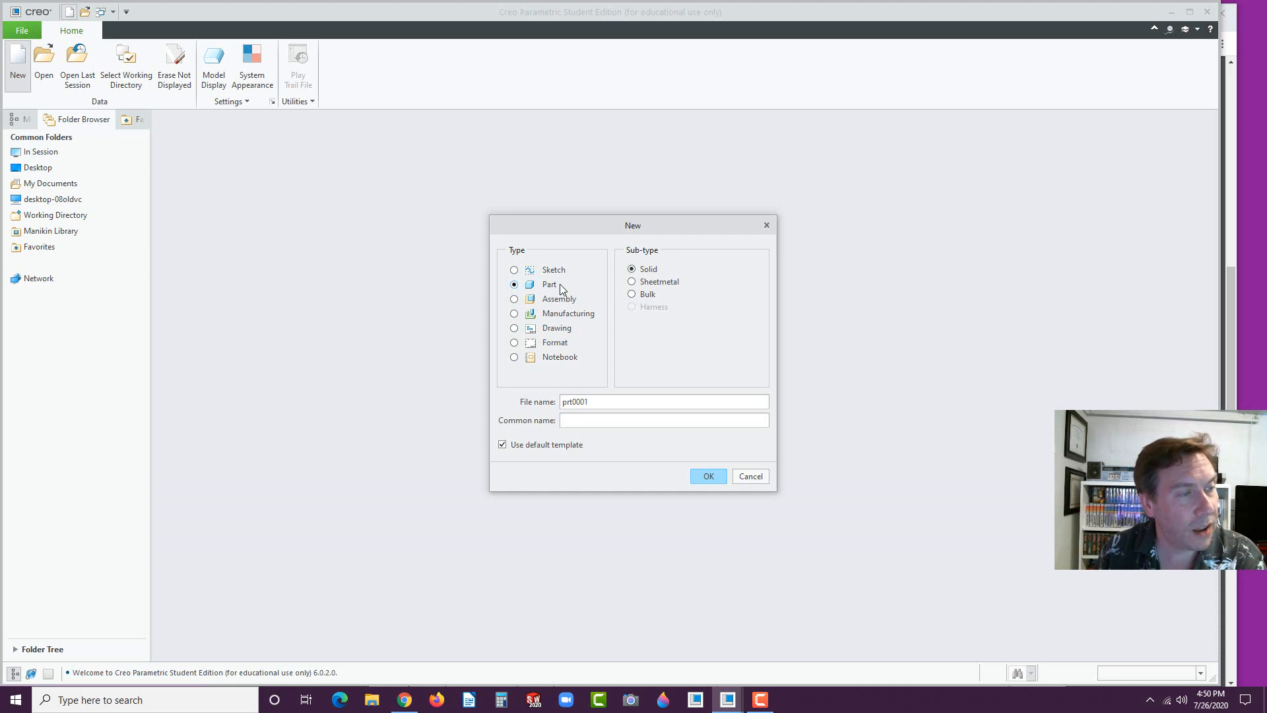
{"action": "left_click", "coordinate": [567, 420]}
{"action": "double_click", "coordinate": [594, 402]}
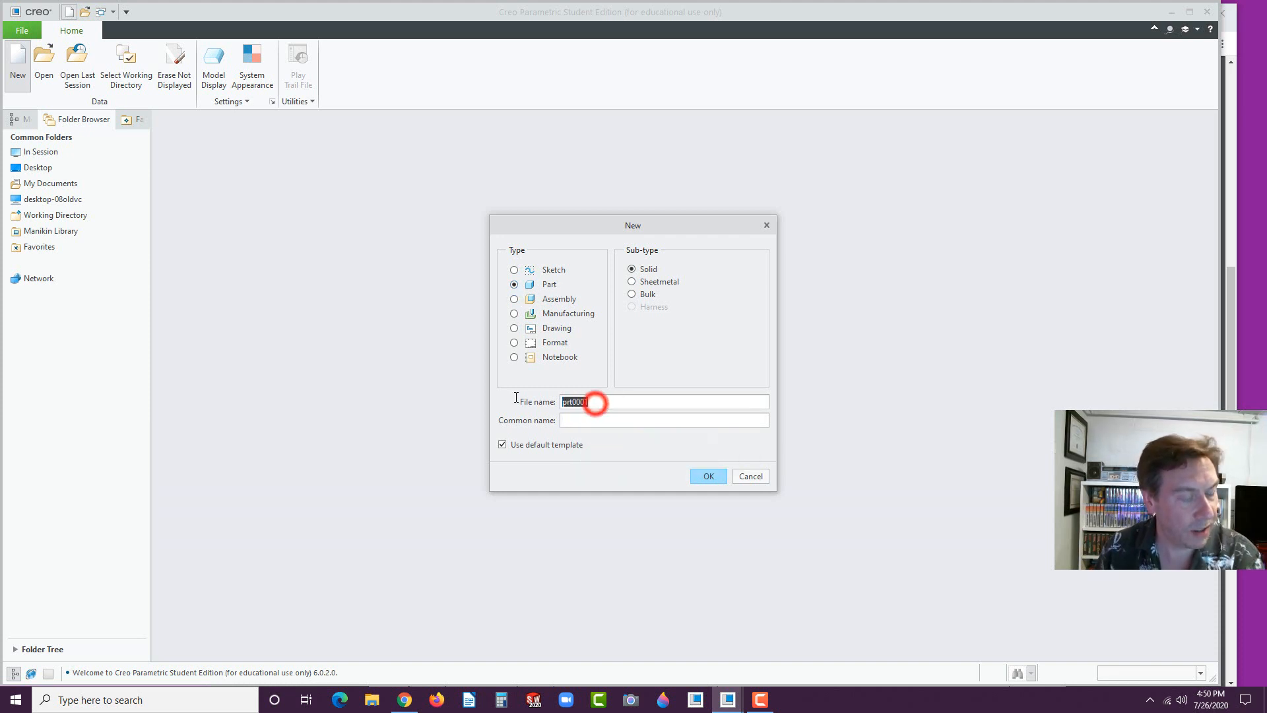
{"action": "type", "text": "CLOCK_BODY"}
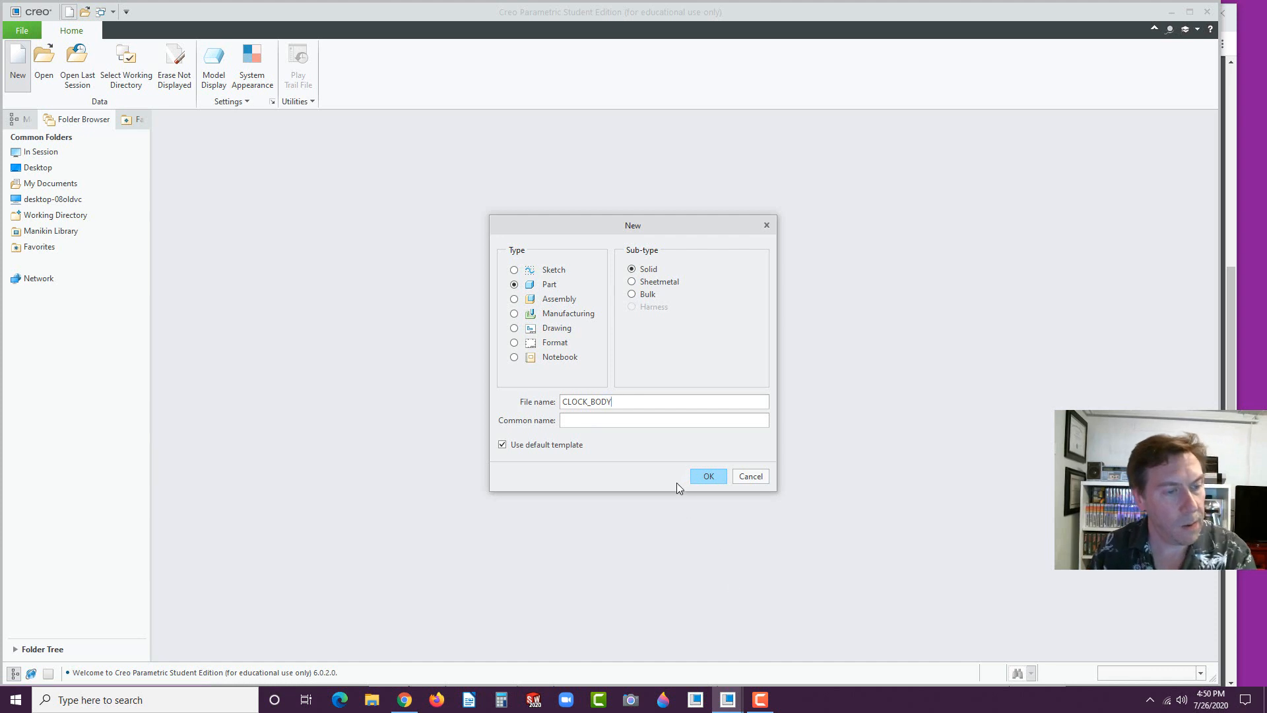
{"action": "left_click", "coordinate": [707, 476]}
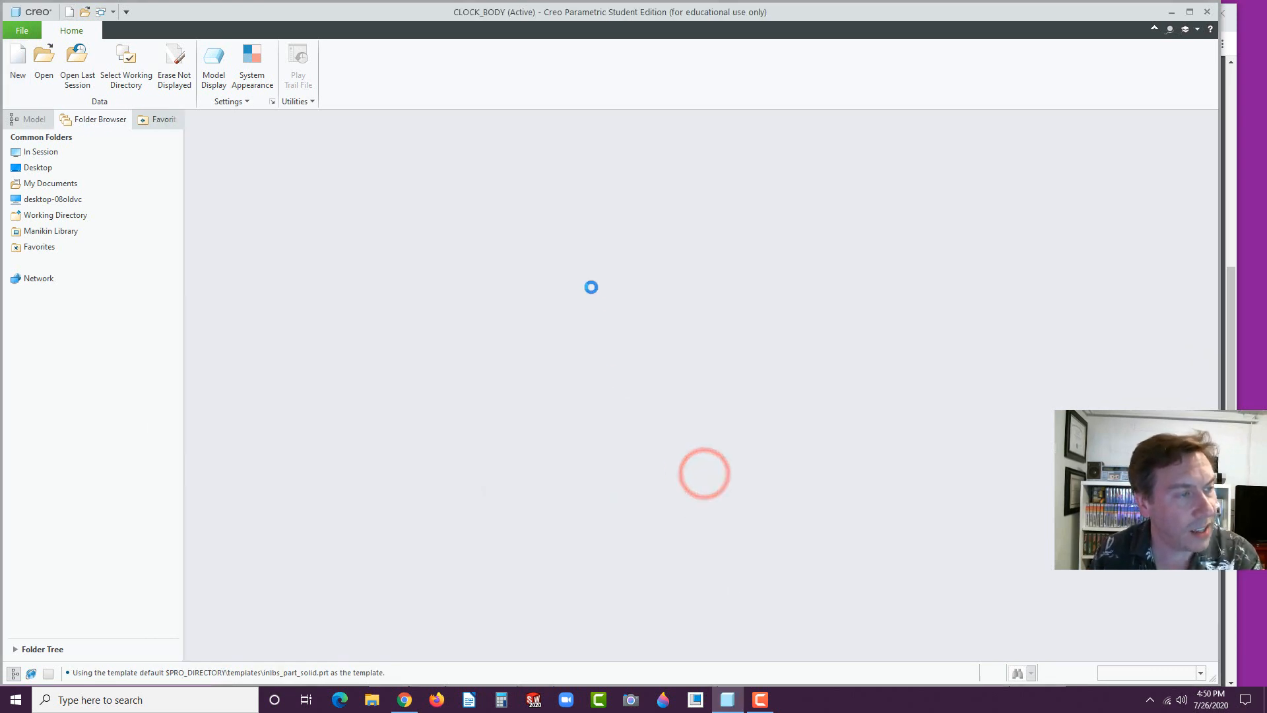
- Start an extrusion on the FRONT plane and sketch a circle about 37.8 in diameter centred on the origin
{"action": "left_click", "coordinate": [358, 62]}
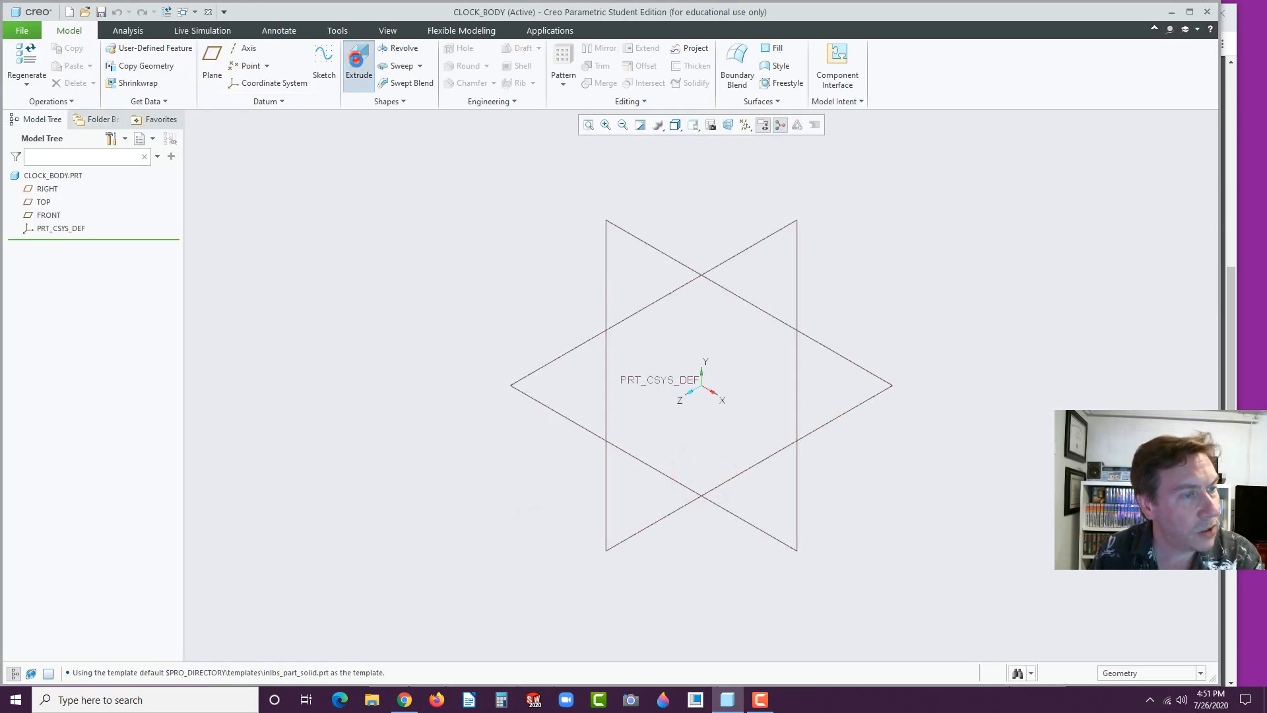
{"action": "left_click", "coordinate": [657, 253]}
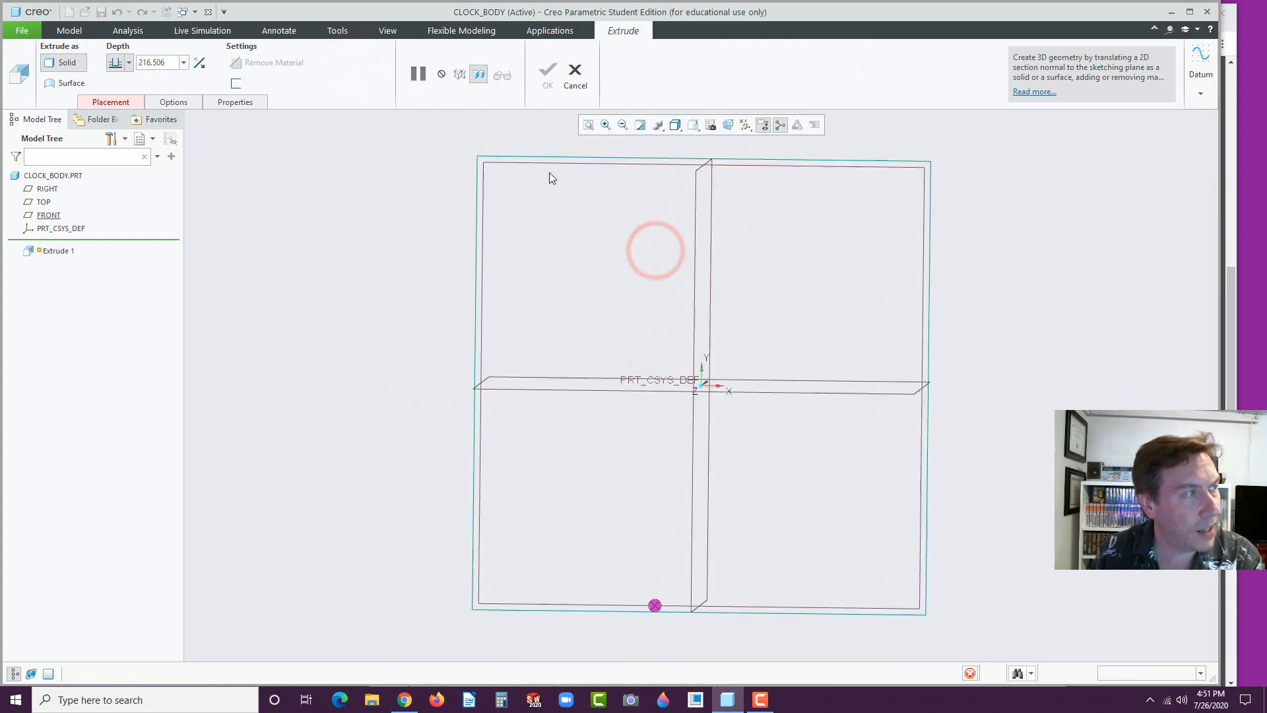
{"action": "left_click", "coordinate": [333, 83]}
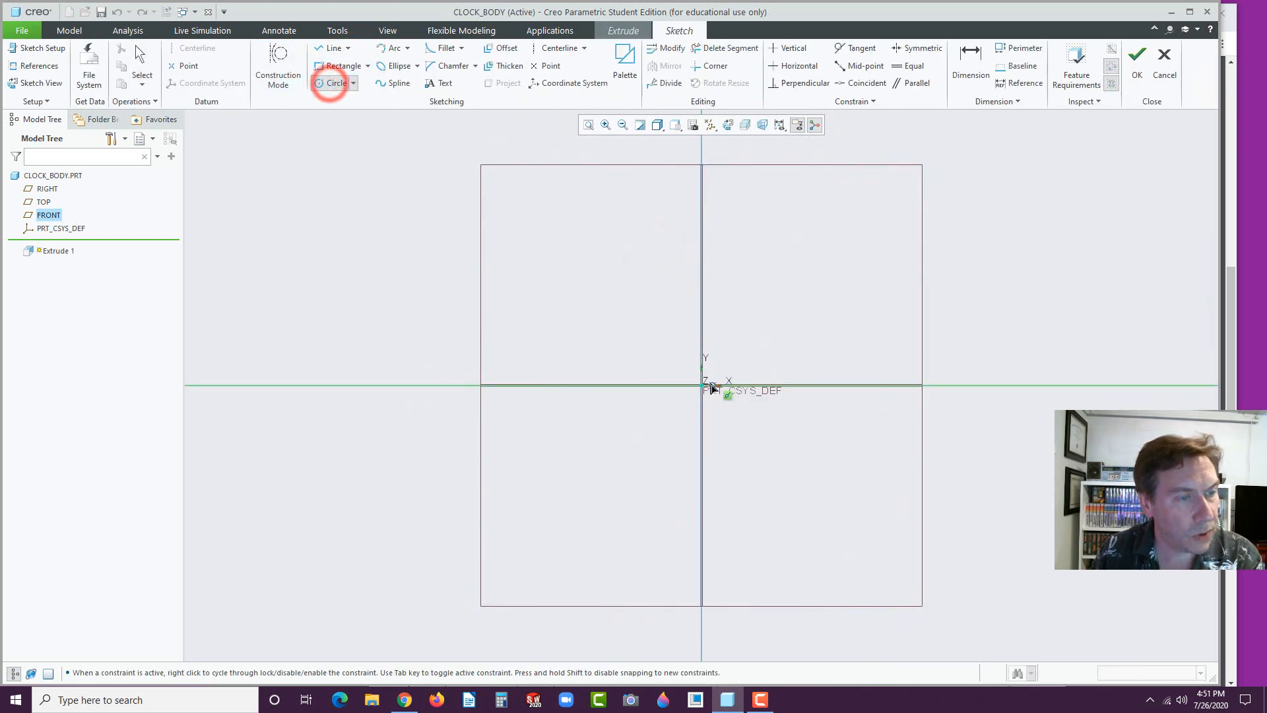
{"action": "left_click", "coordinate": [703, 385]}
{"action": "left_click", "coordinate": [713, 373]}
{"action": "middle_click", "coordinate": [712, 374]}
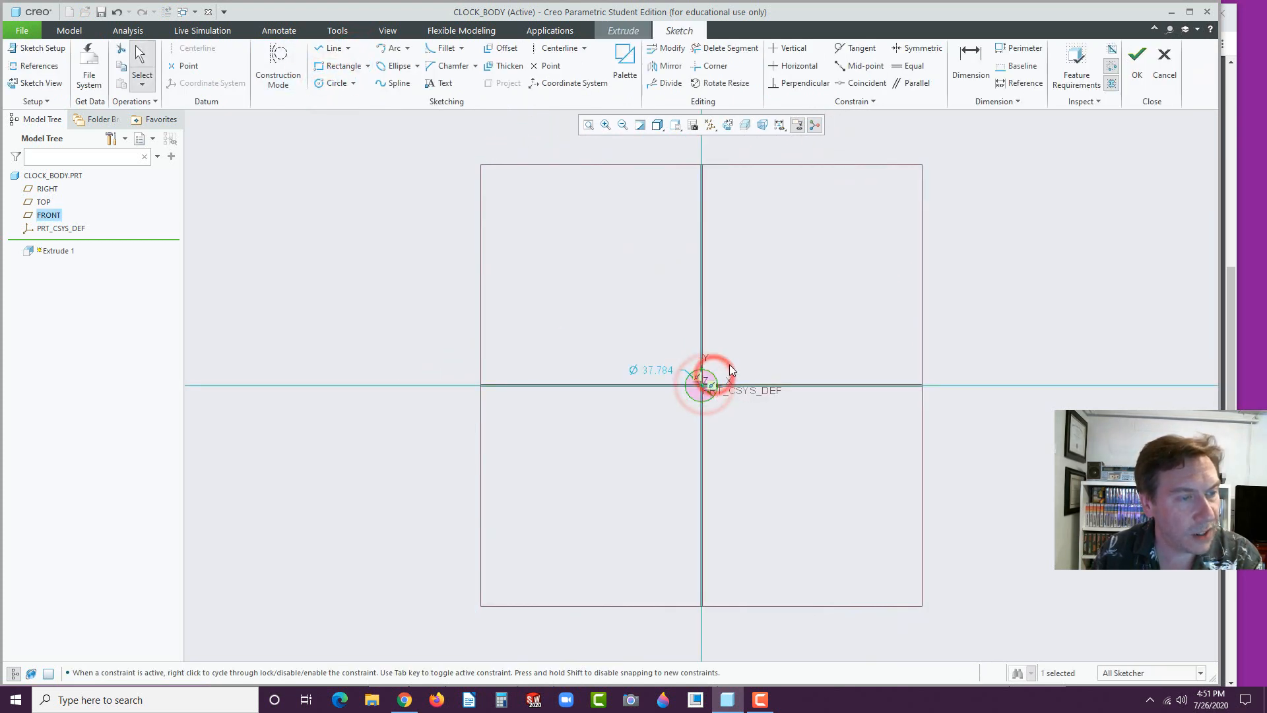
- Set the circle's diameter to 8 and move its dimension closer to the circle
{"action": "left_click", "coordinate": [664, 371]}
{"action": "double_click", "coordinate": [649, 372]}
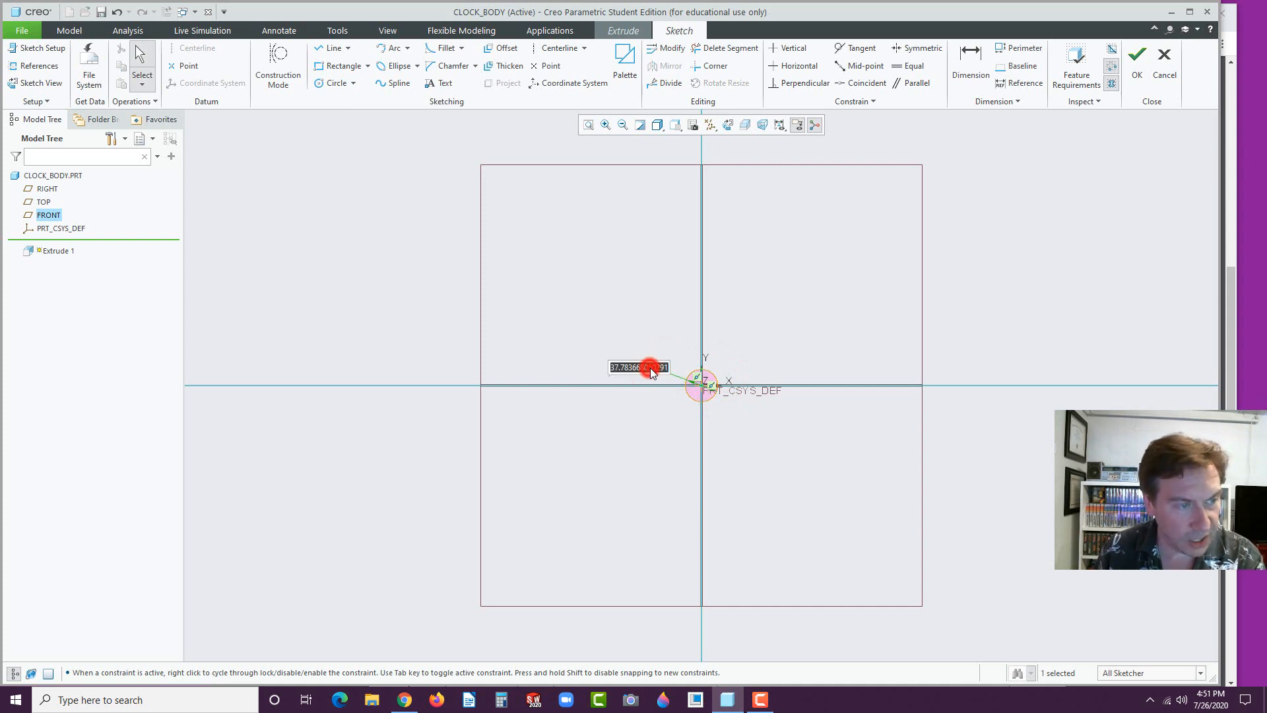
{"action": "type", "text": "8"}
{"action": "key", "text": "Return"}
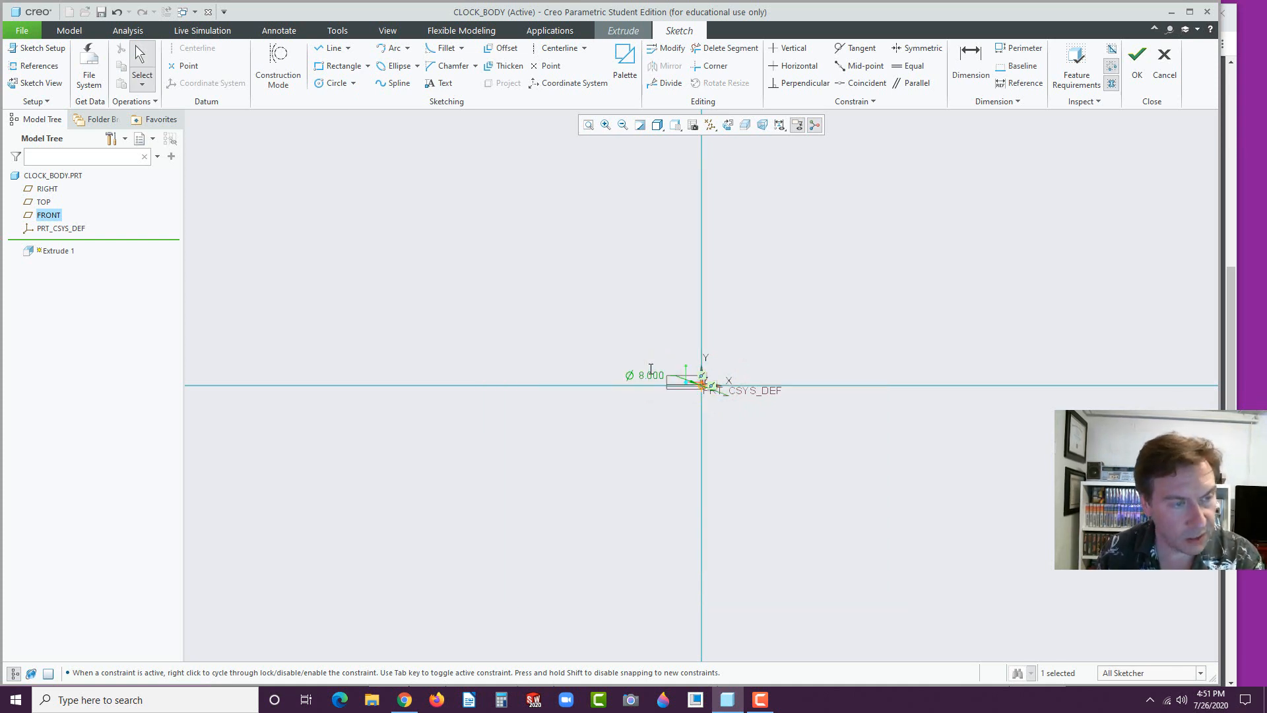
{"action": "left_click", "coordinate": [588, 125]}
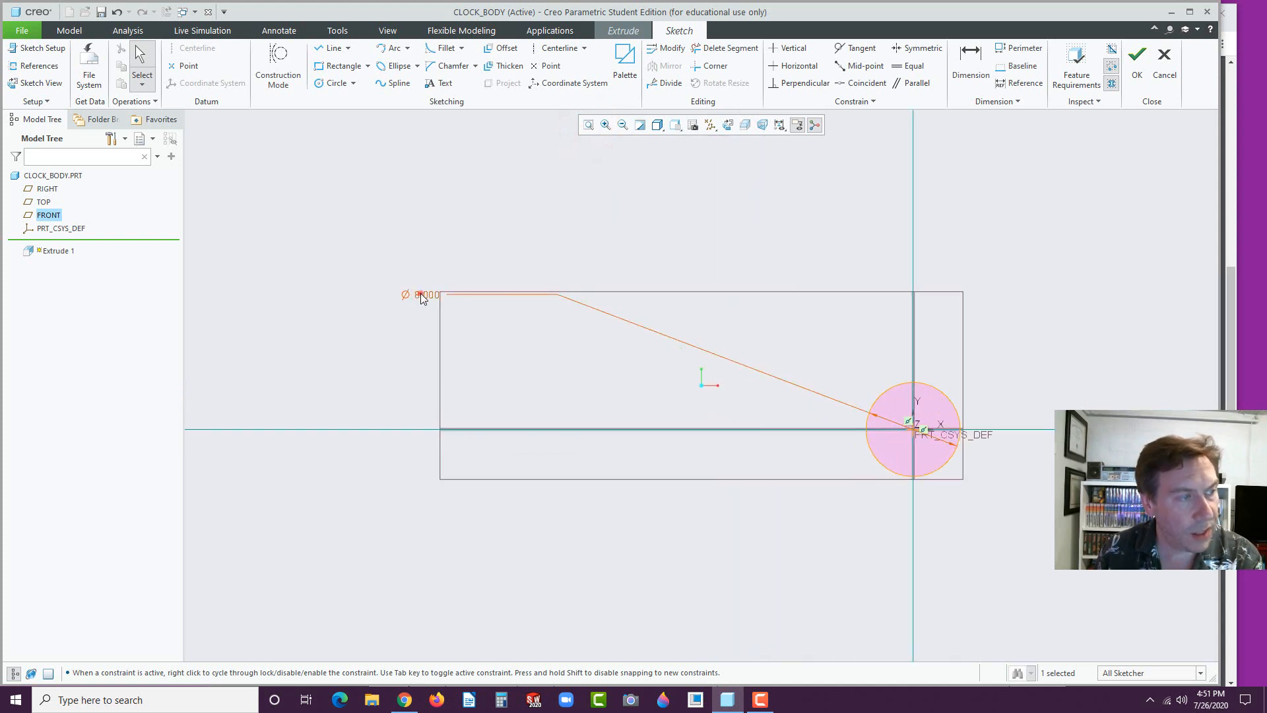
{"action": "left_click_drag", "start_coordinate": [421, 293], "coordinate": [792, 340]}
{"action": "left_click", "coordinate": [588, 126]}
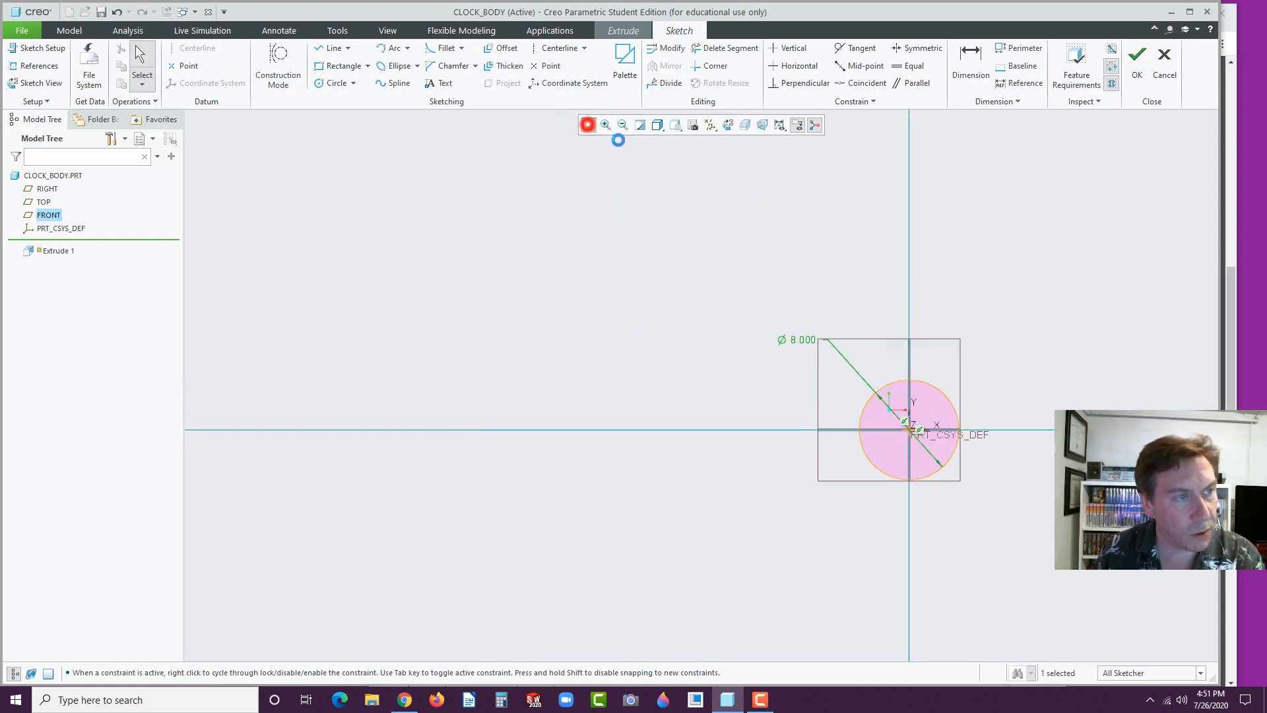
- Turn off all datum display and place the outer circle's diameter dimension just outside the circle
{"action": "left_click", "coordinate": [710, 125]}
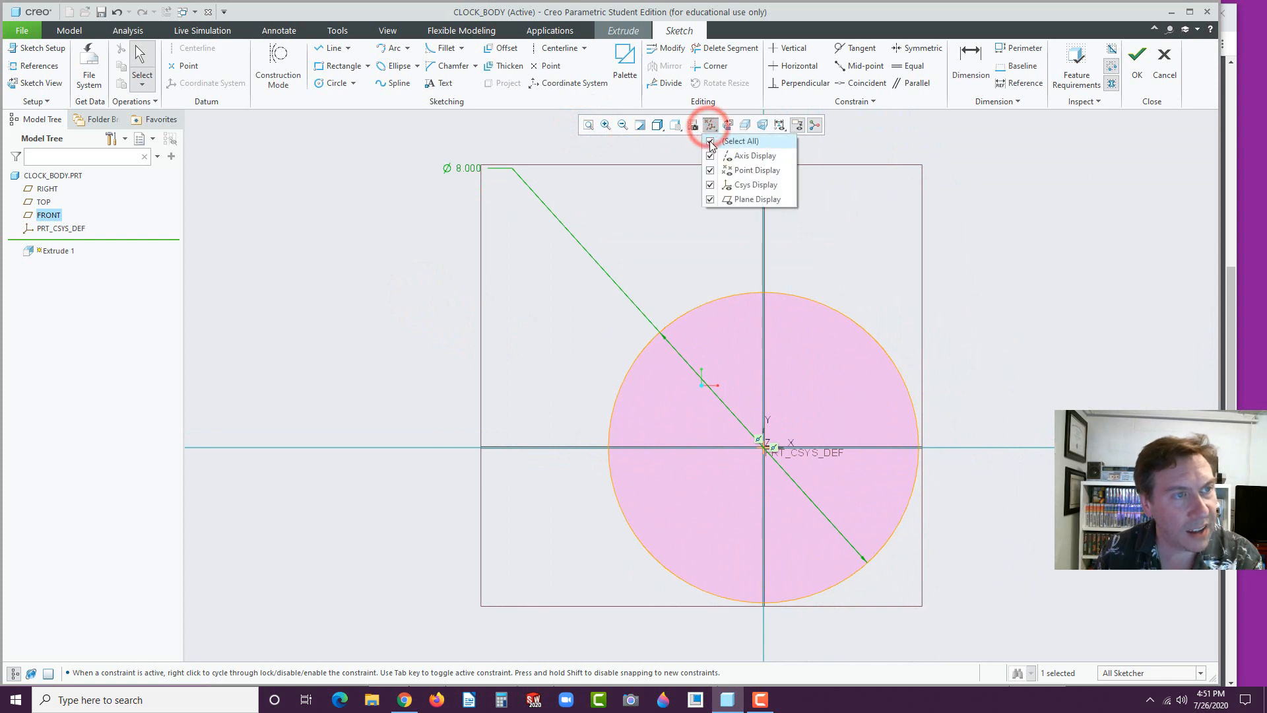
{"action": "left_click", "coordinate": [711, 142]}
{"action": "left_click", "coordinate": [856, 225]}
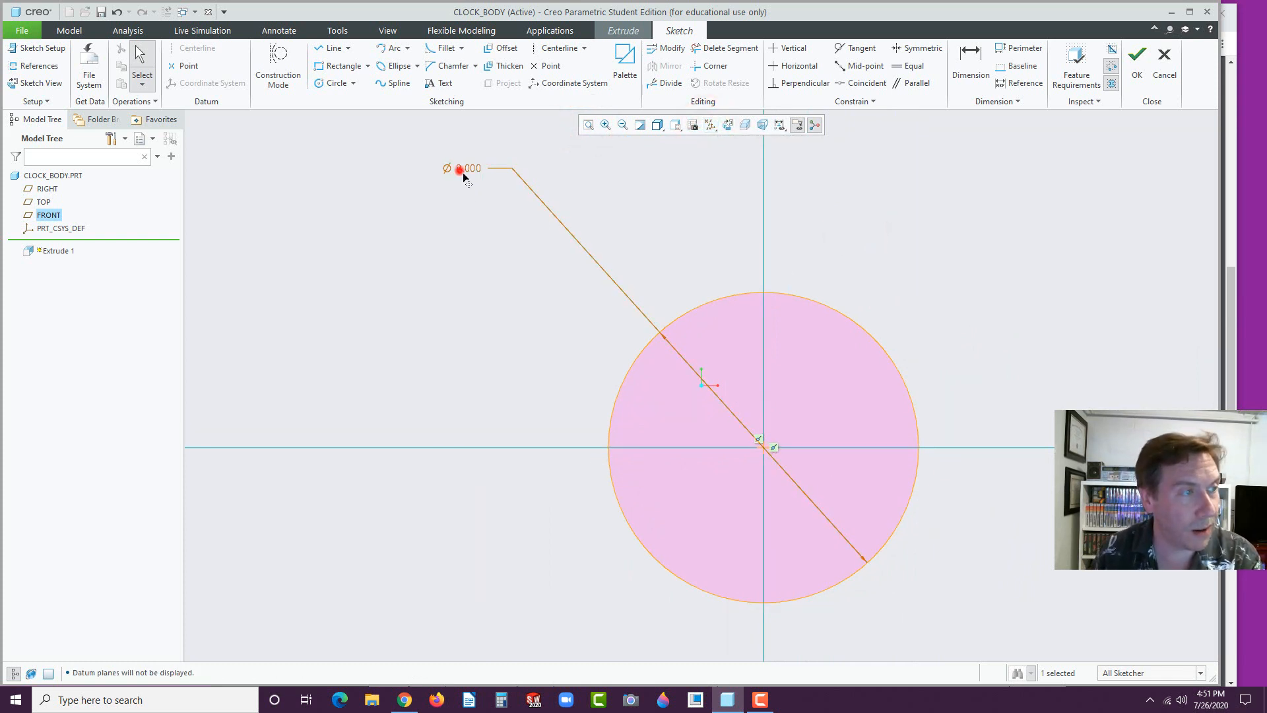
{"action": "left_click_drag", "start_coordinate": [462, 172], "coordinate": [567, 268]}
{"action": "left_click", "coordinate": [778, 236]}
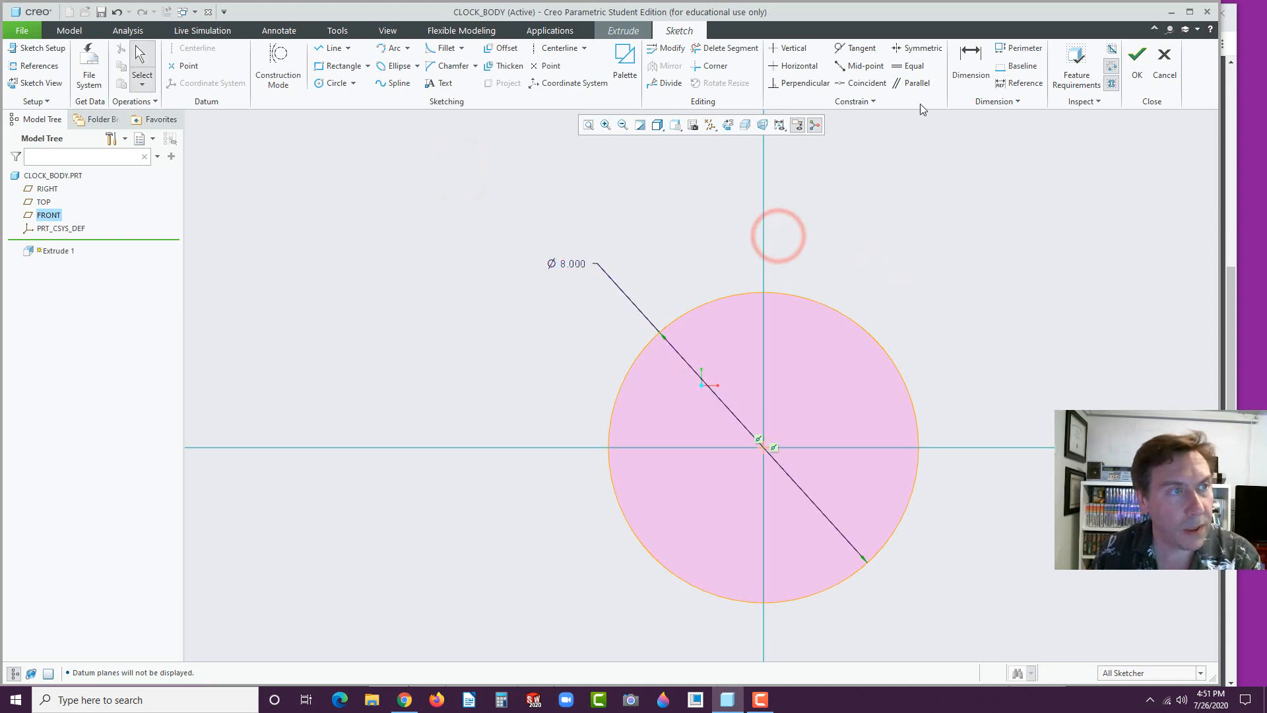
- Sketch a smaller concentric circle at the origin and set its diameter to 0.5
{"action": "left_click", "coordinate": [328, 83]}
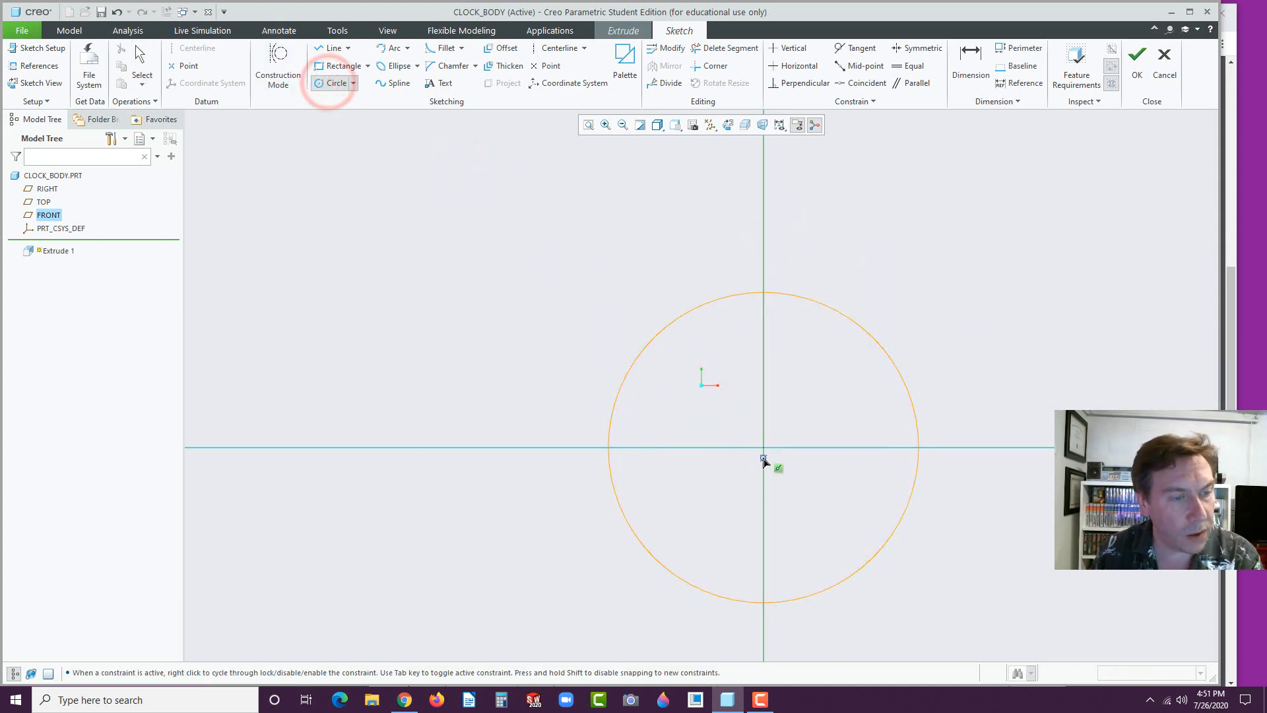
{"action": "left_click", "coordinate": [763, 448]}
{"action": "left_click", "coordinate": [783, 439]}
{"action": "middle_click", "coordinate": [820, 423]}
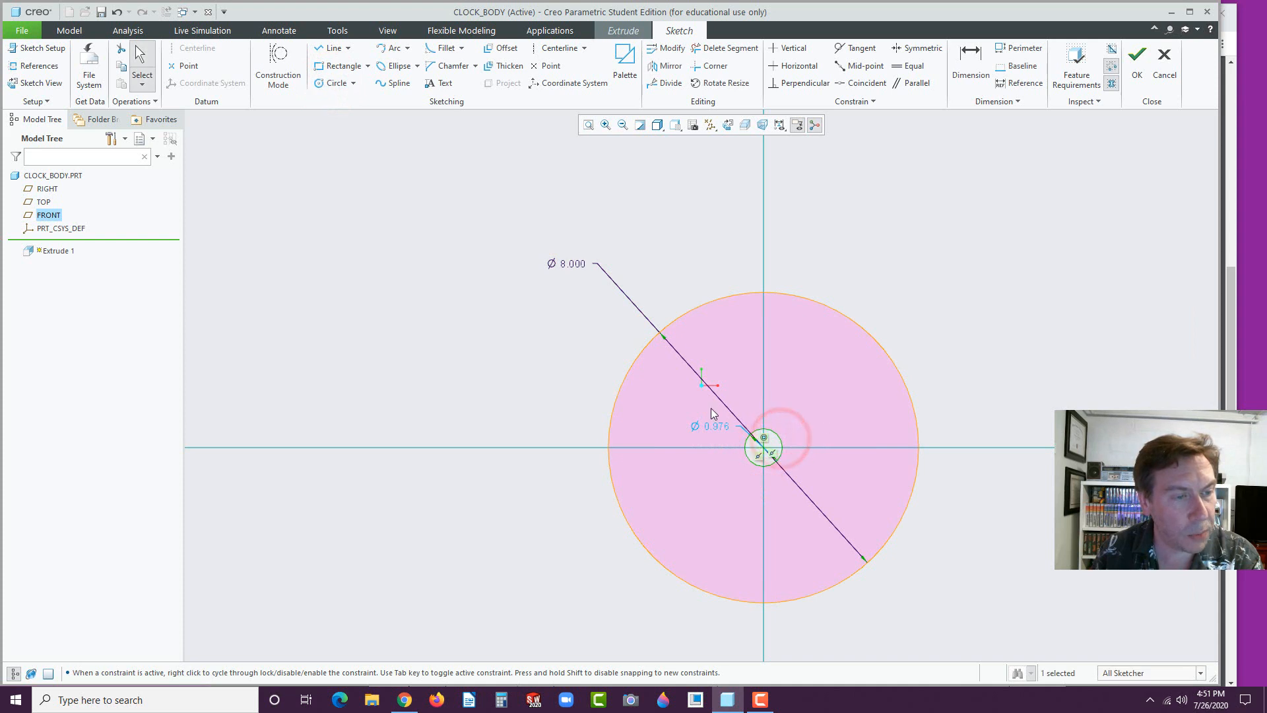
{"action": "double_click", "coordinate": [711, 426]}
{"action": "type", "text": ".5"}
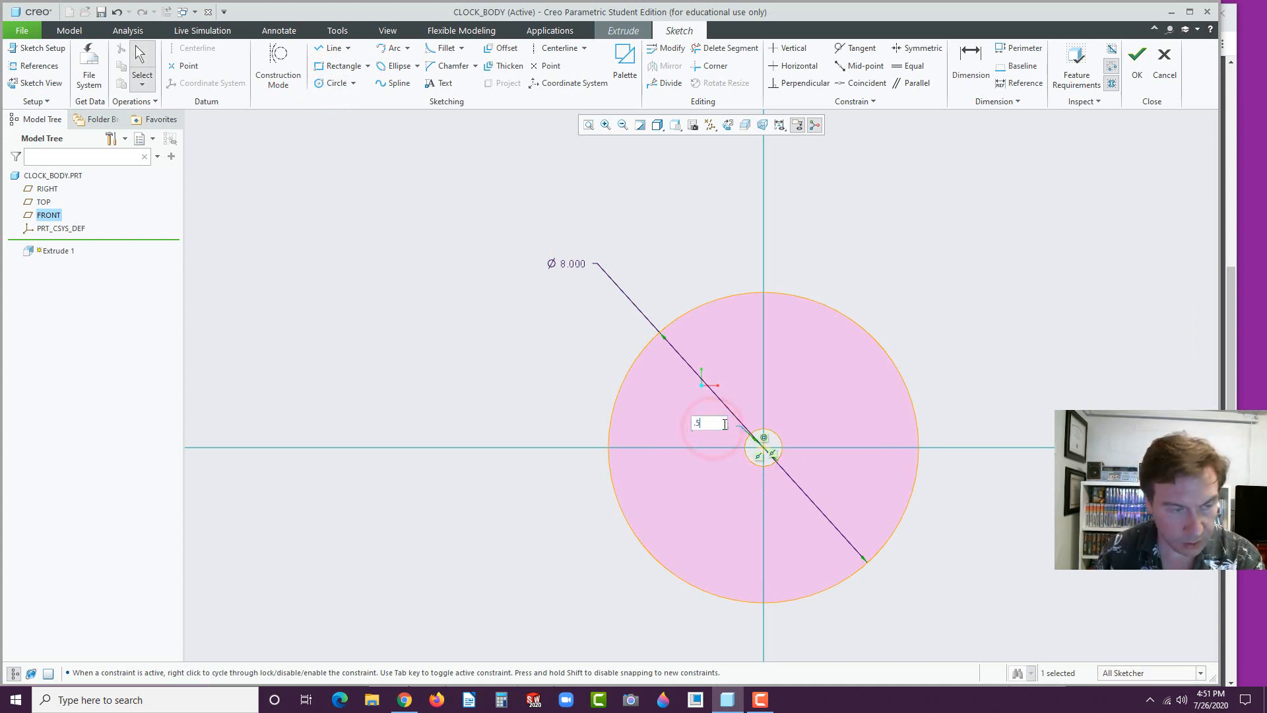
{"action": "key", "text": "Return"}
- Place the small circle's diameter dimension outside the profile and finish the extrusion sketch
{"action": "left_click_drag", "start_coordinate": [721, 434], "coordinate": [548, 316]}
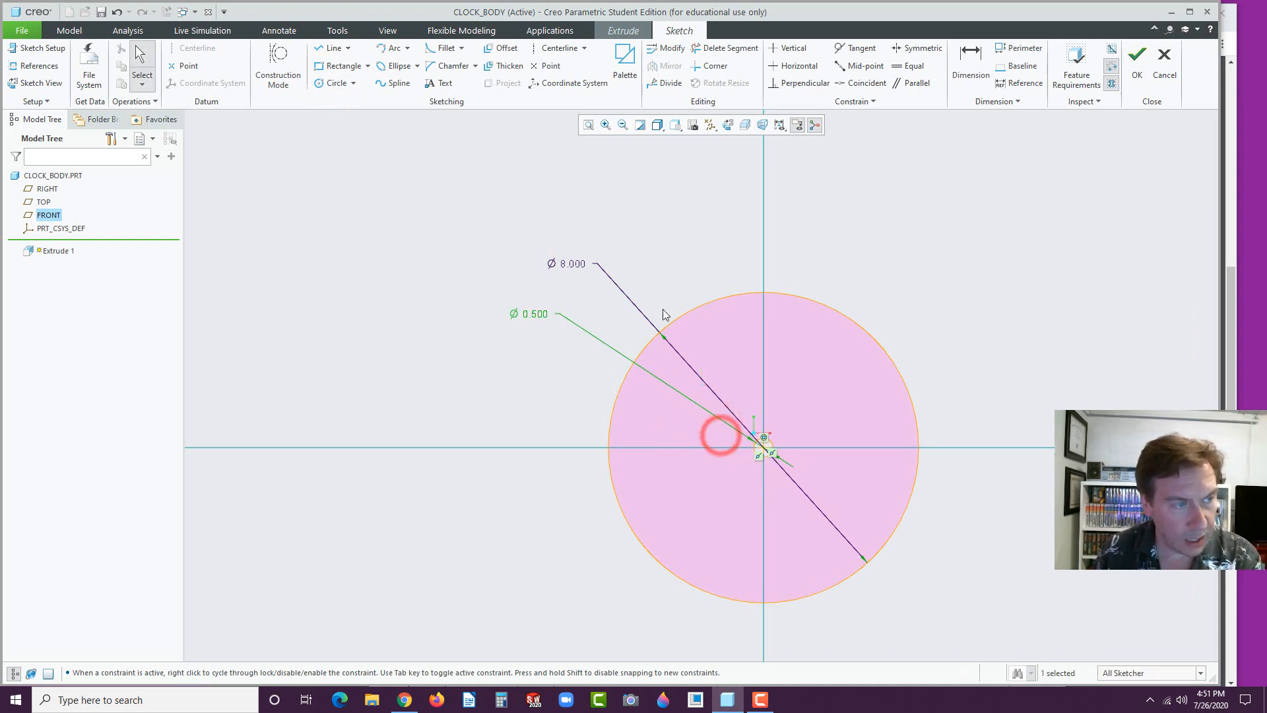
{"action": "left_click", "coordinate": [710, 280]}
{"action": "left_click", "coordinate": [1137, 59]}
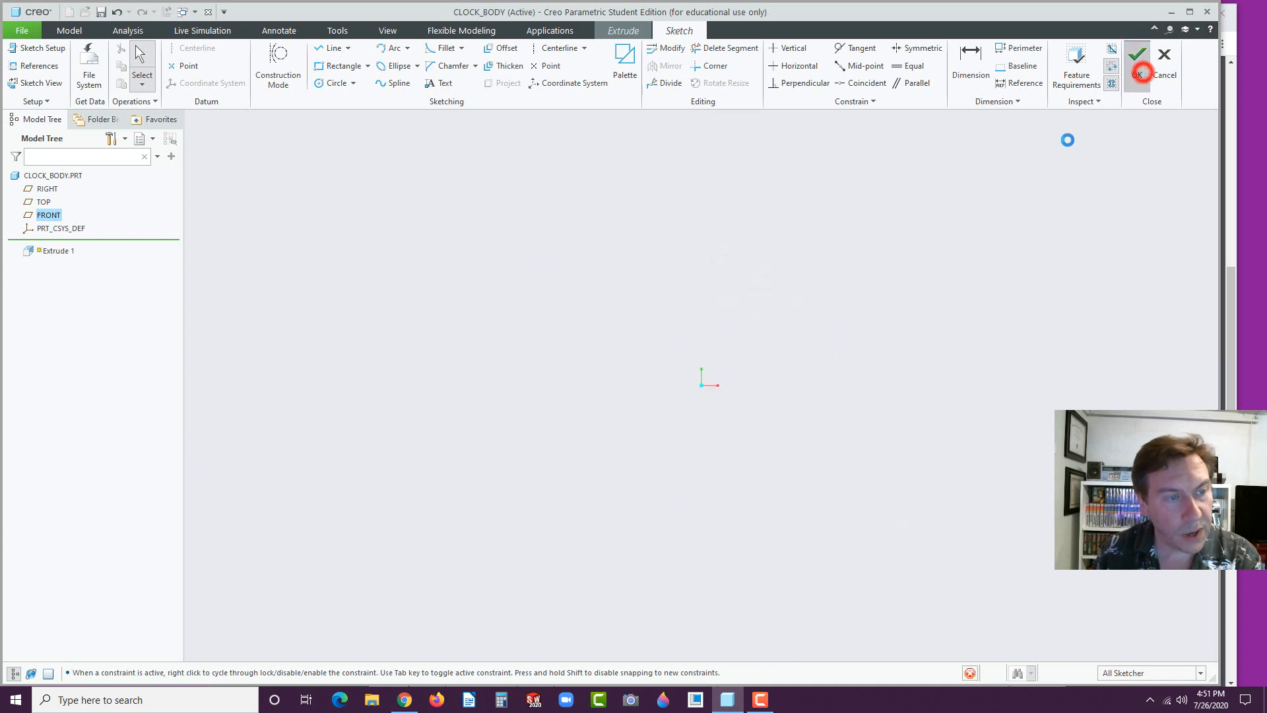
{"action": "middle_click_drag", "start_coordinate": [953, 278], "coordinate": [921, 292]}
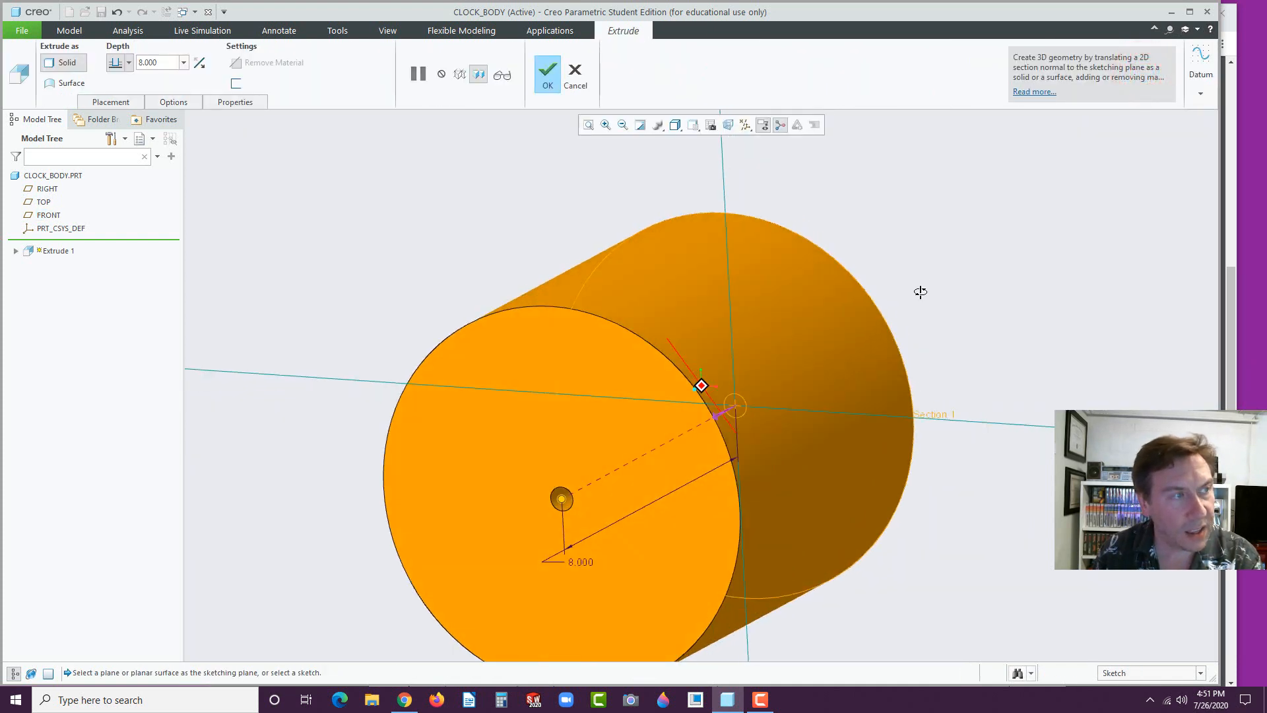
- Set the disc's extrusion depth to 0.75 and complete the feature
{"action": "double_click", "coordinate": [161, 62]}
{"action": "type", "text": ".7"}
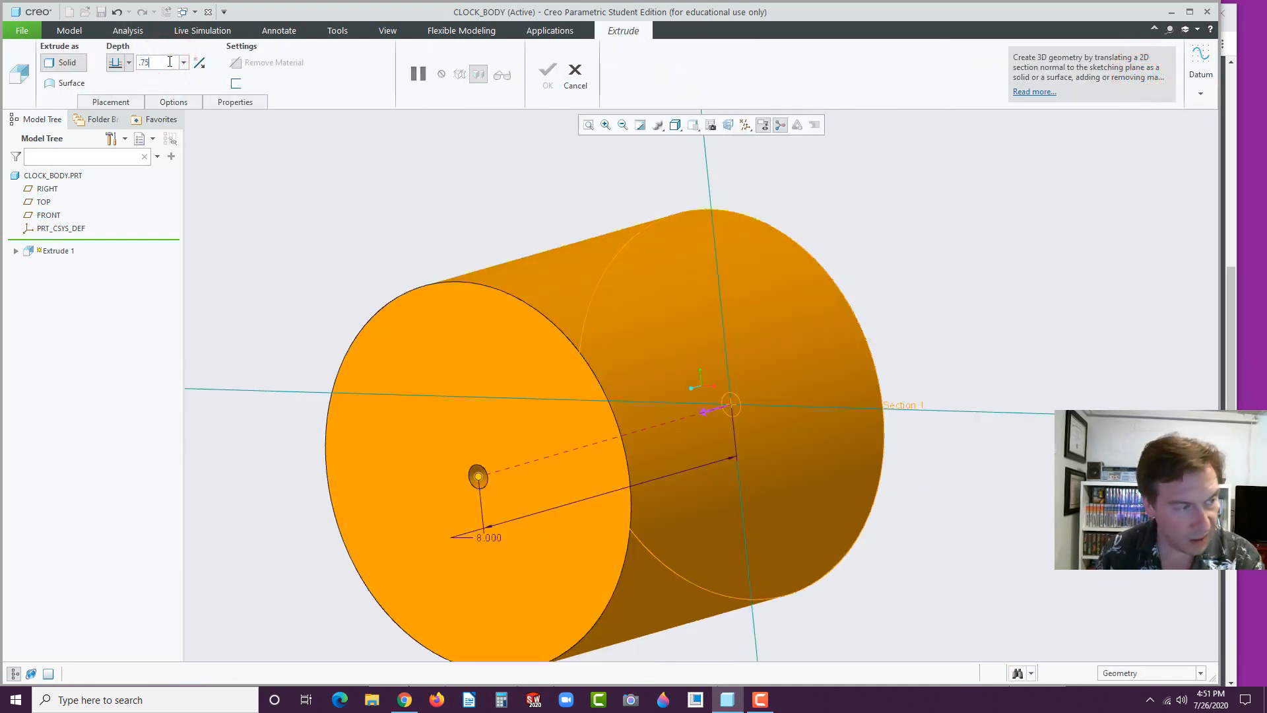
{"action": "type", "text": "5"}
{"action": "key", "text": "Return"}
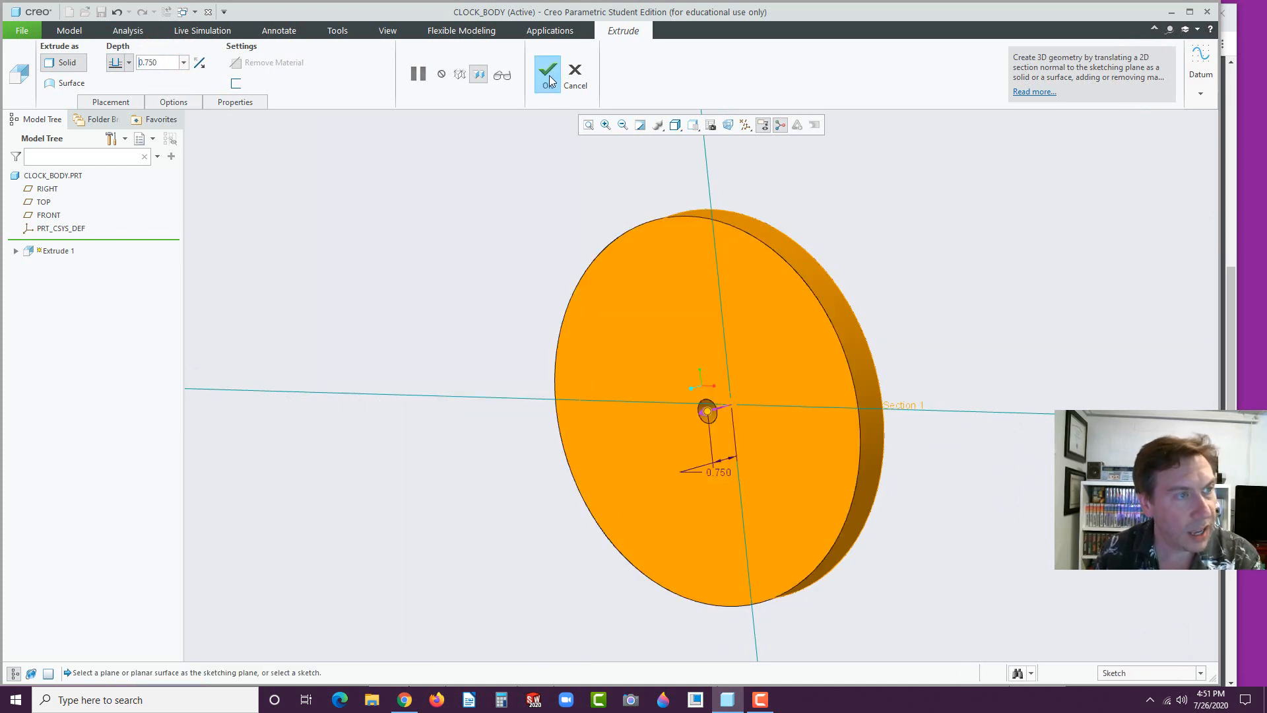
{"action": "left_click", "coordinate": [549, 76]}
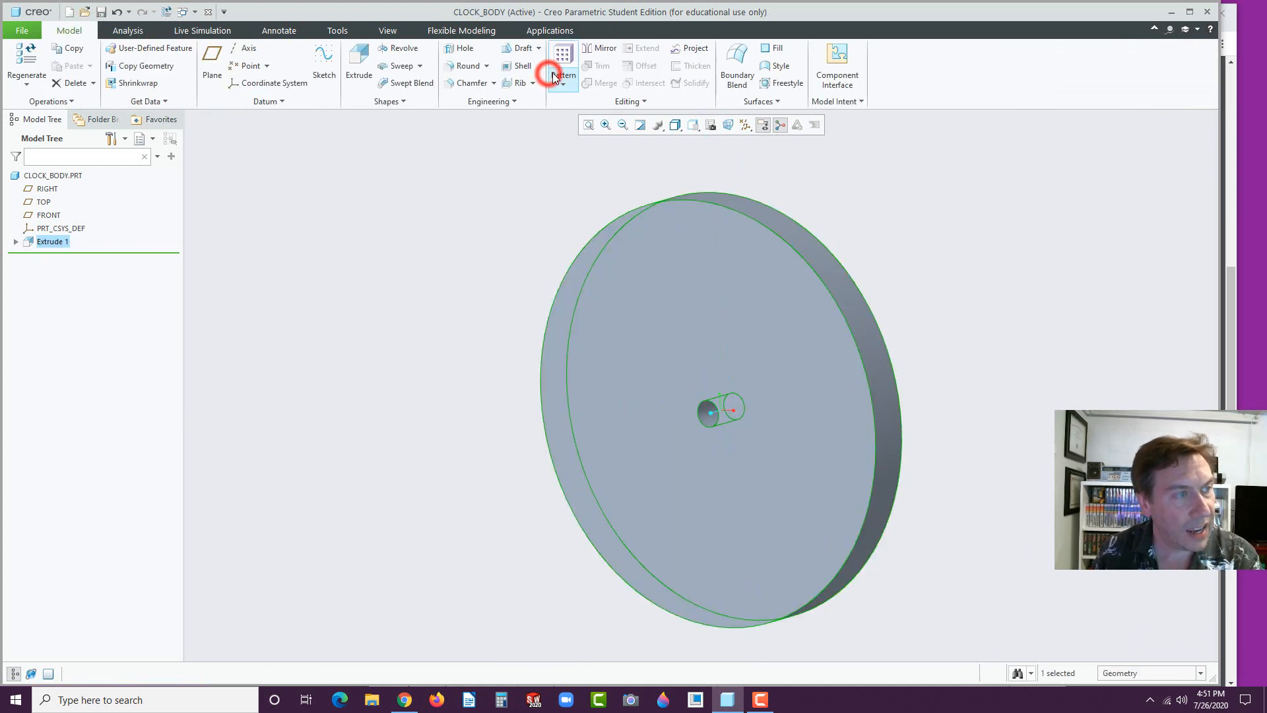
- Round the disc's front outer edge with a 0.25 radius
{"action": "left_click", "coordinate": [449, 67]}
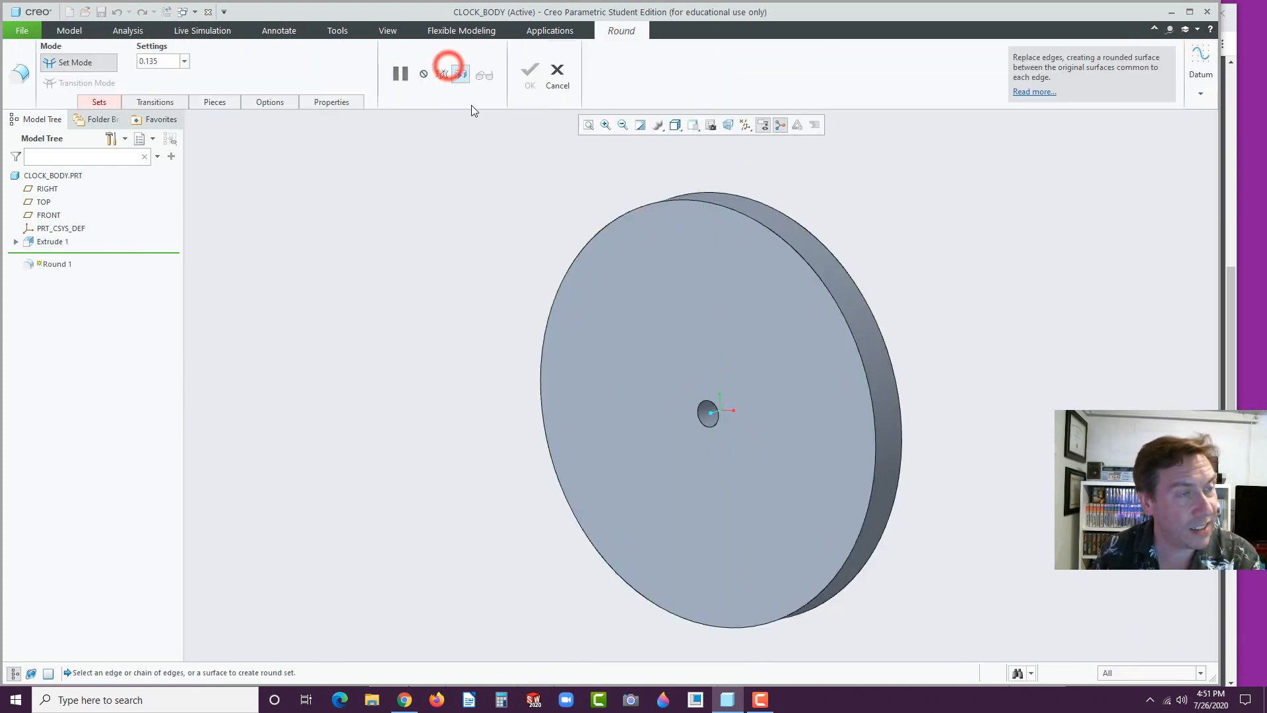
{"action": "double_click", "coordinate": [165, 60]}
{"action": "type", "text": ".25"}
{"action": "key", "text": "Return"}
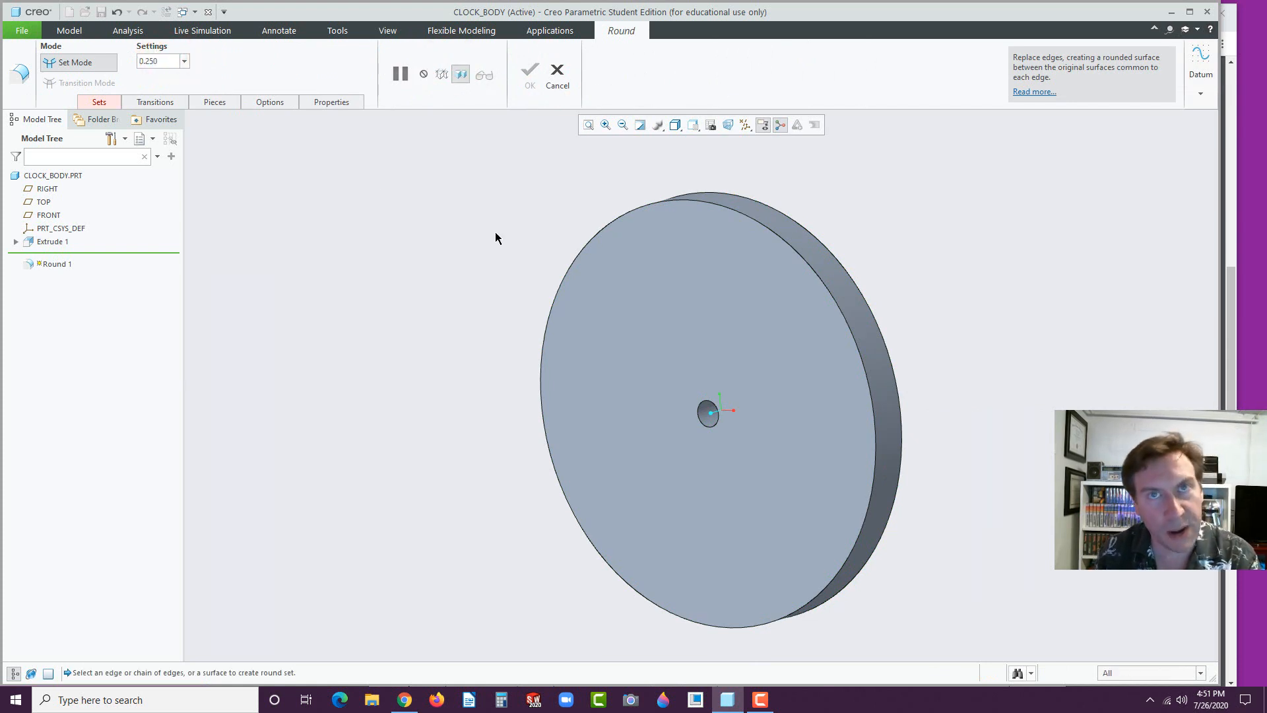
{"action": "left_click", "coordinate": [793, 250]}
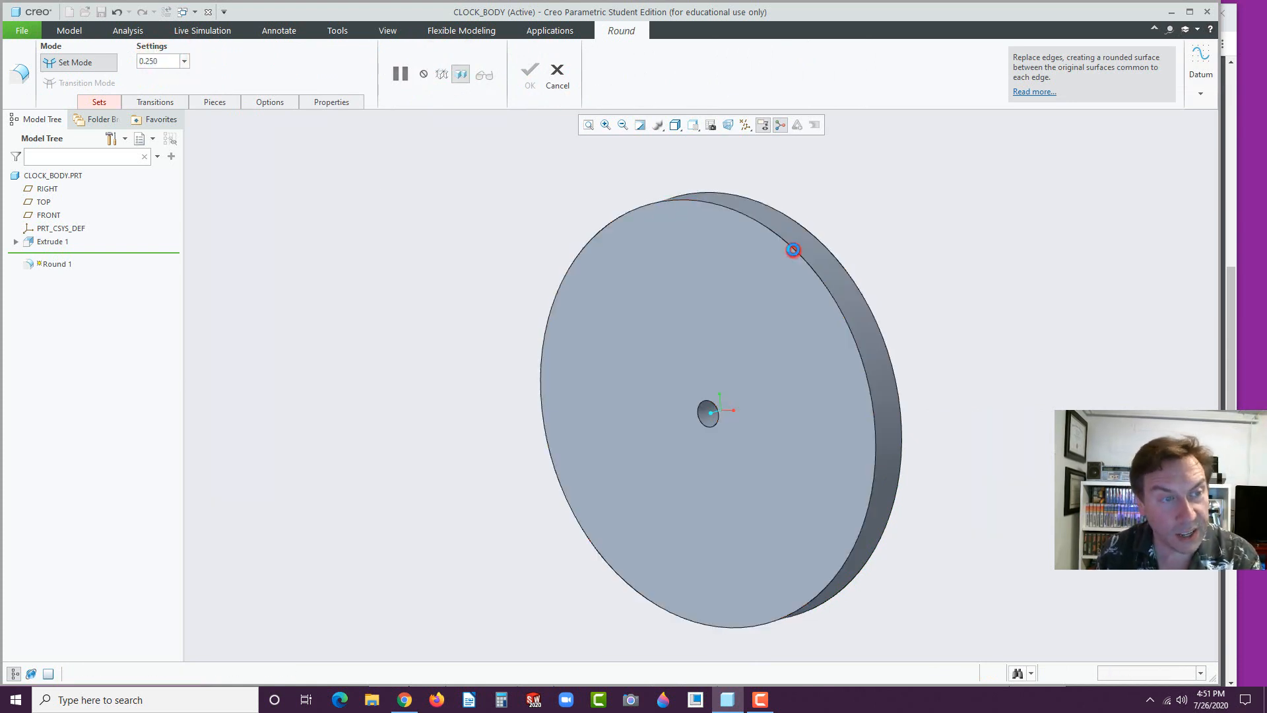
{"action": "left_click", "coordinate": [527, 76]}
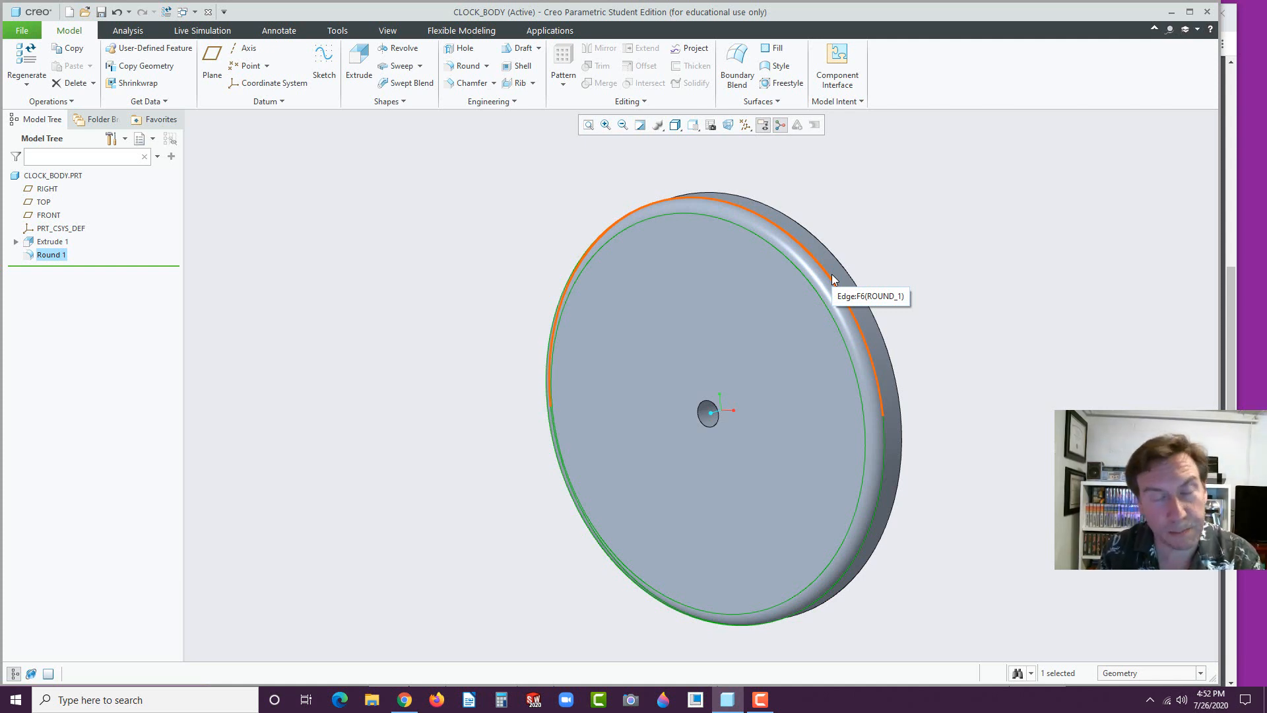
- Start an extrusion on the disc's front face and sketch a circle of diameter 7 centred on the origin as its profile
{"action": "left_click", "coordinate": [718, 275]}
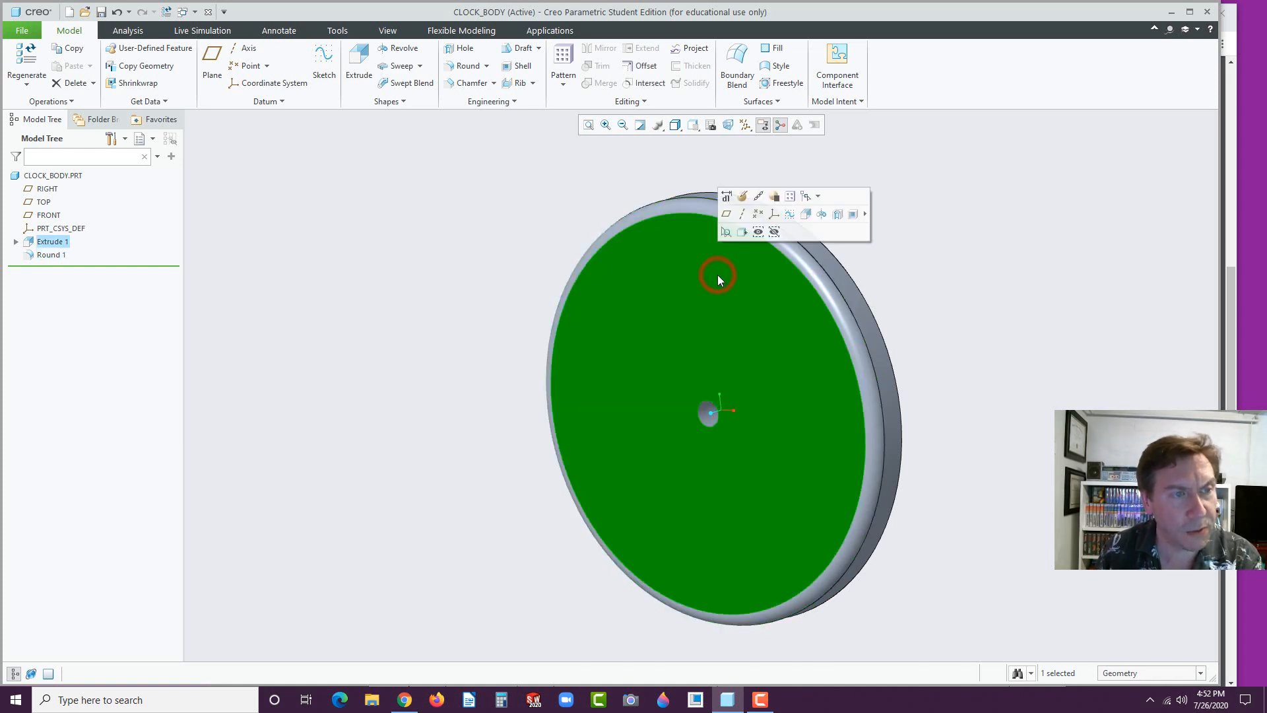
{"action": "left_click", "coordinate": [806, 215]}
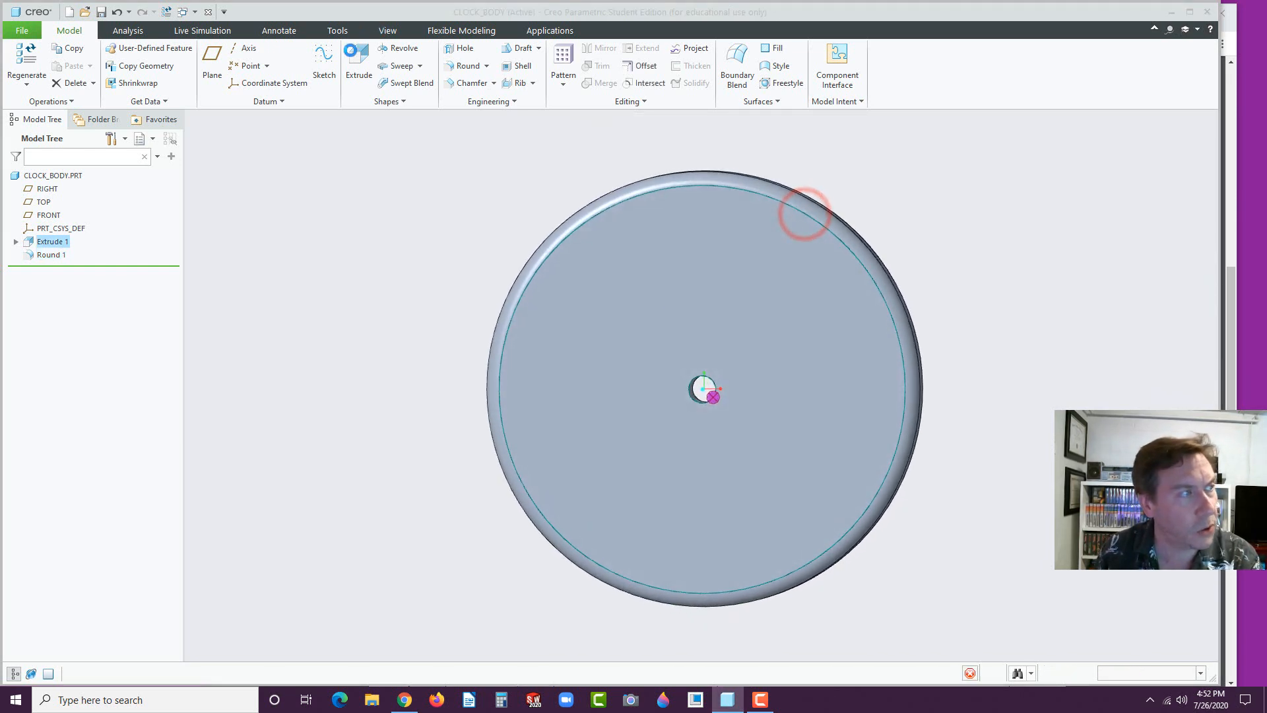
{"action": "left_click", "coordinate": [328, 83]}
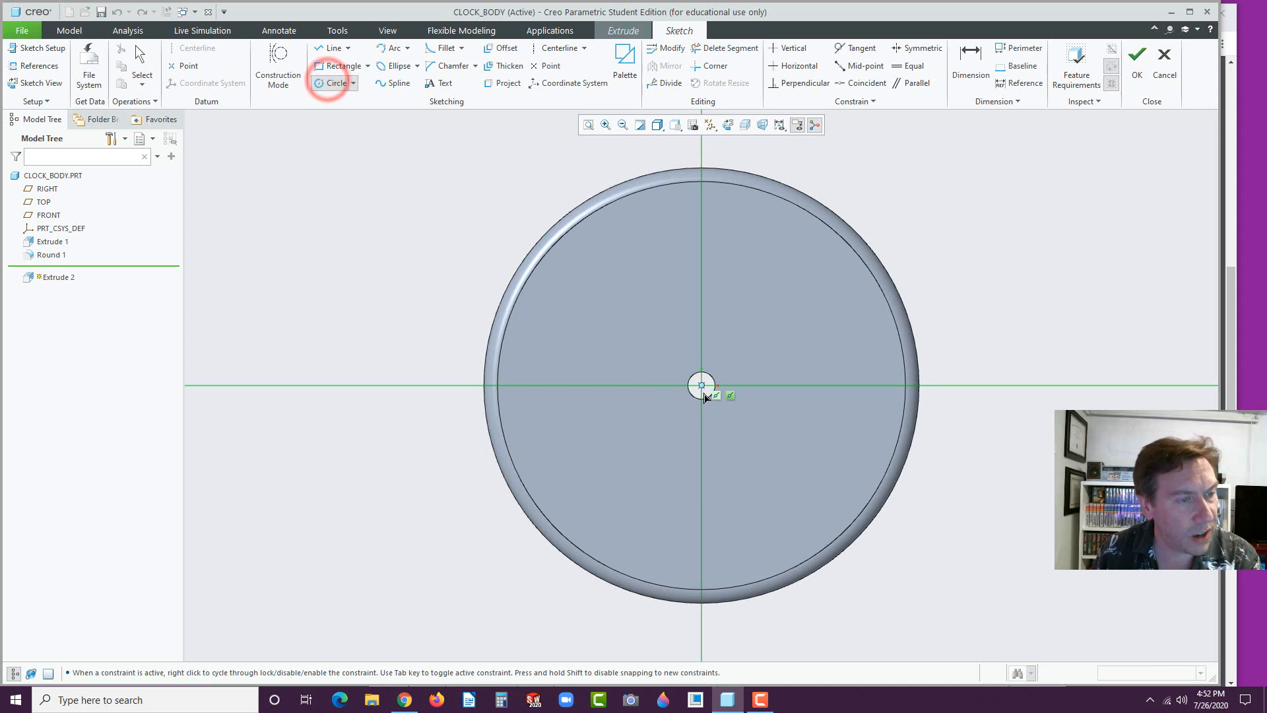
{"action": "left_click", "coordinate": [701, 385]}
{"action": "left_click", "coordinate": [781, 216]}
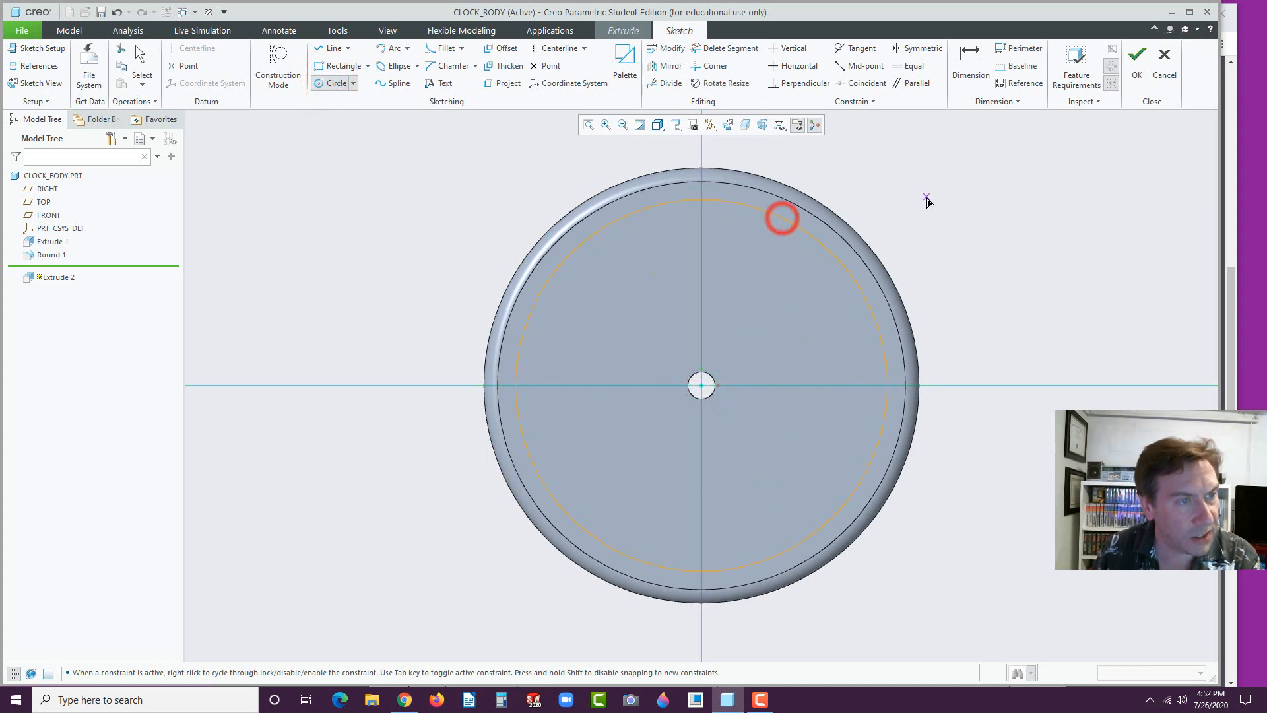
{"action": "middle_click", "coordinate": [927, 198]}
{"action": "double_click", "coordinate": [487, 207]}
{"action": "type", "text": "7"}
{"action": "key", "text": "Return"}
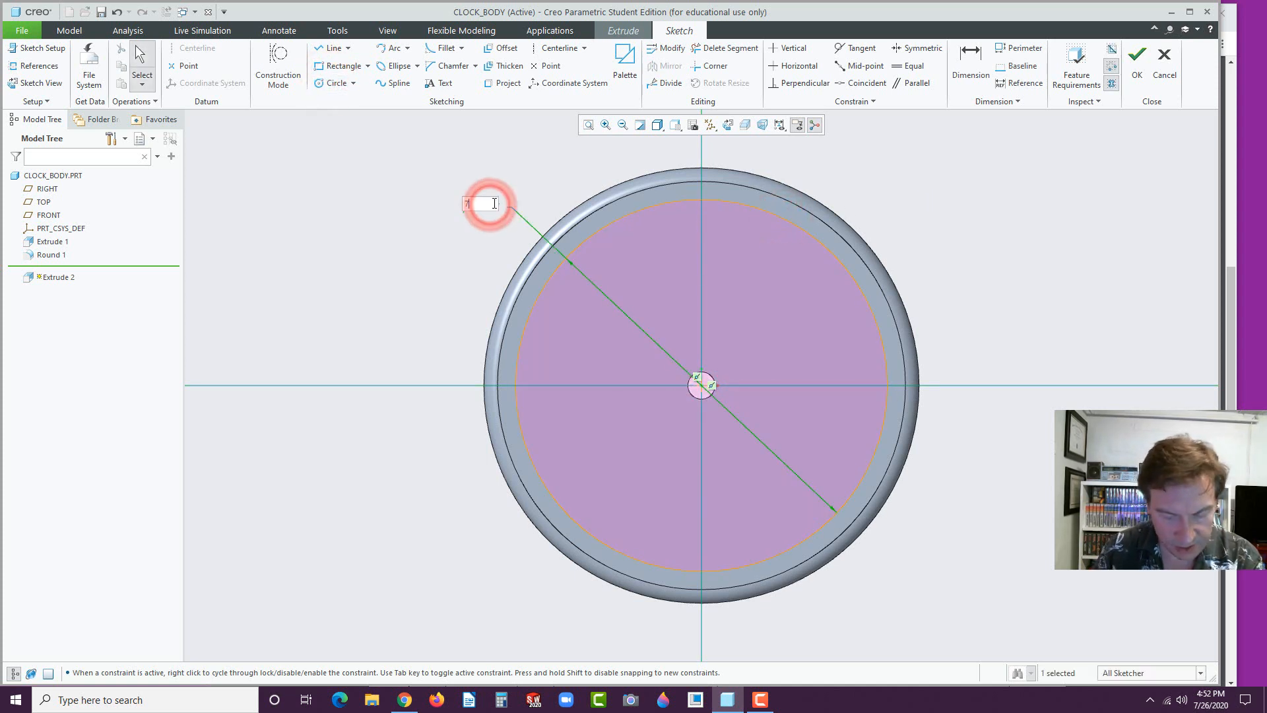
{"action": "left_click", "coordinate": [1136, 58]}
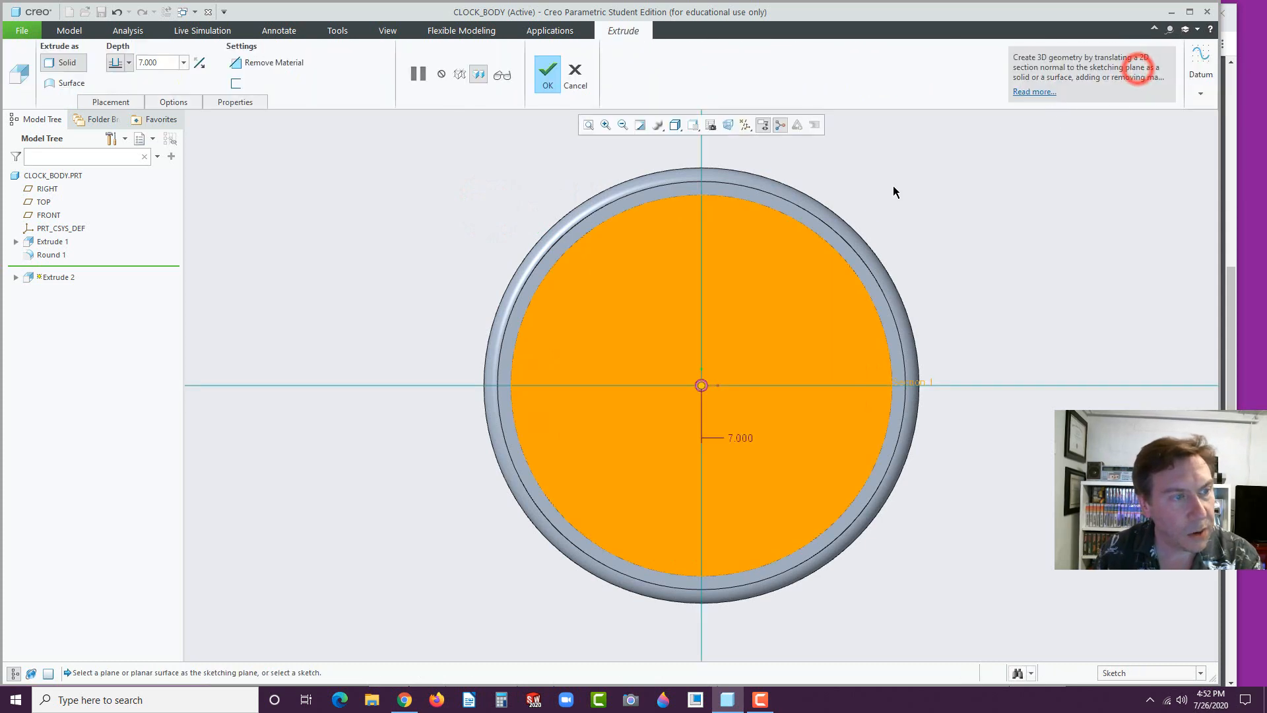
- Reverse the extrusion direction into the disc and make it remove material
{"action": "left_click", "coordinate": [672, 408]}
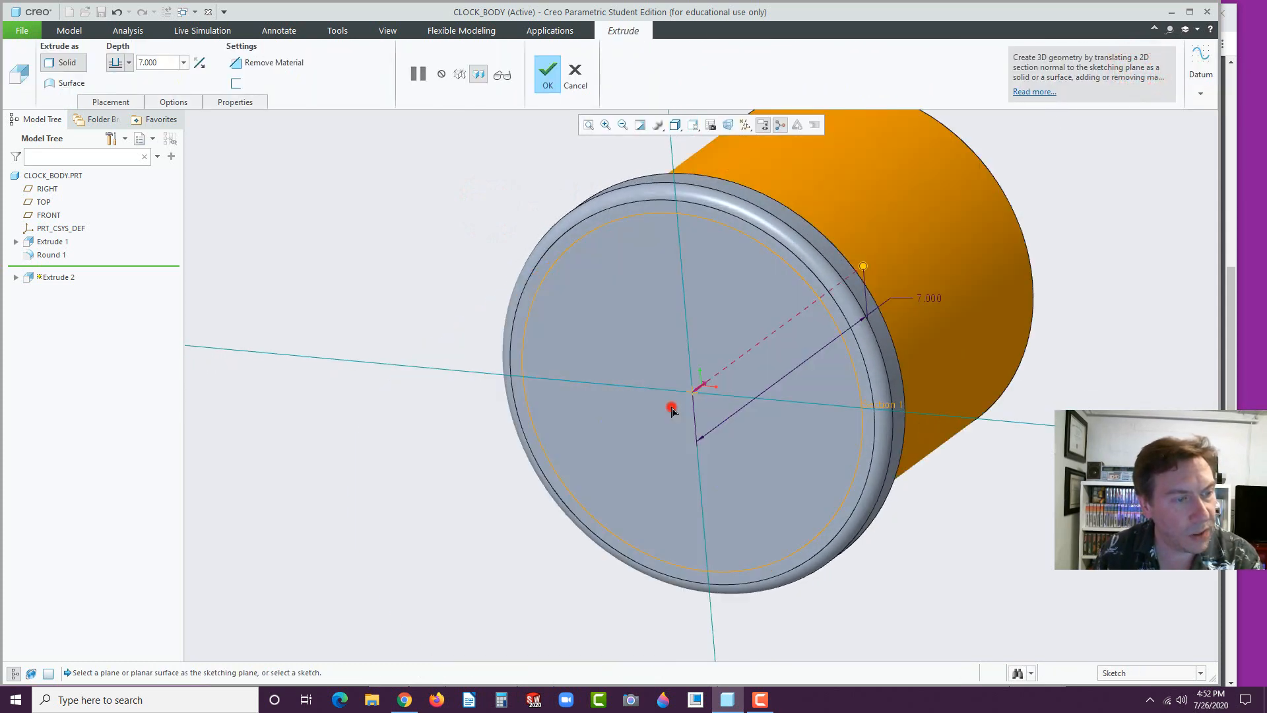
{"action": "left_click", "coordinate": [156, 63]}
{"action": "left_click", "coordinate": [247, 66]}
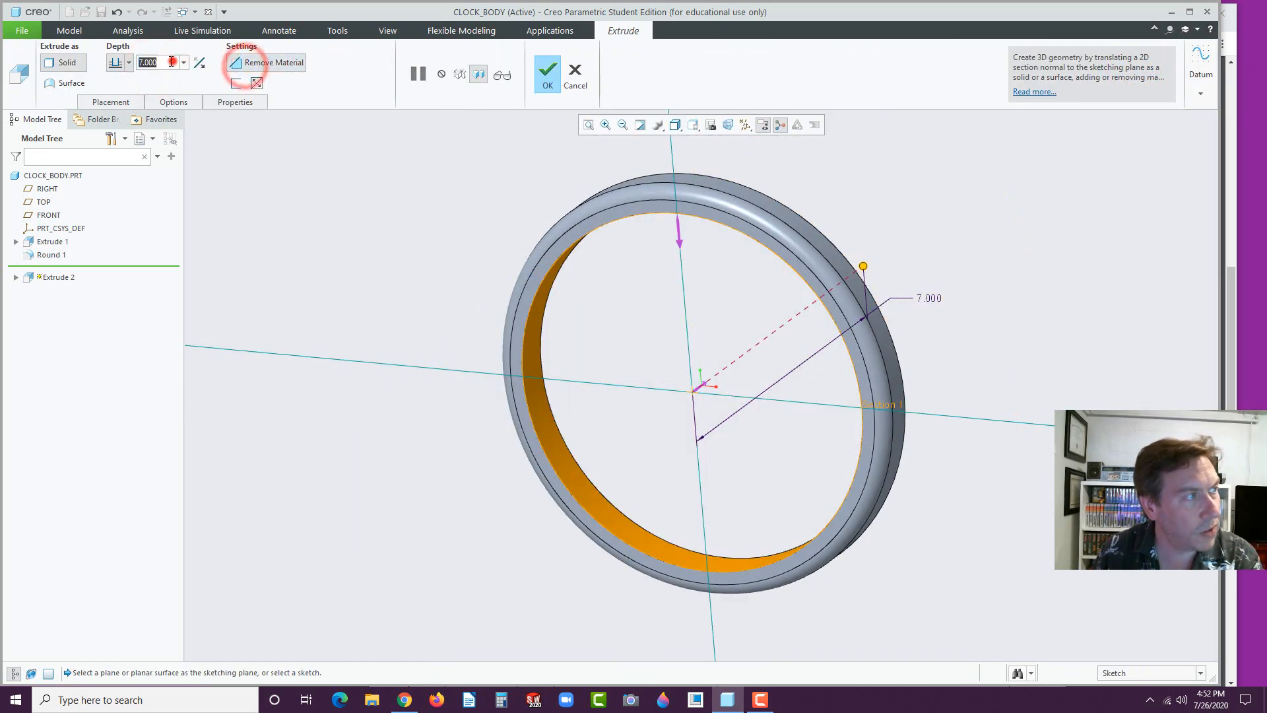
- Set the circular cut's depth to 0.125 and complete the feature
{"action": "left_click", "coordinate": [148, 63]}
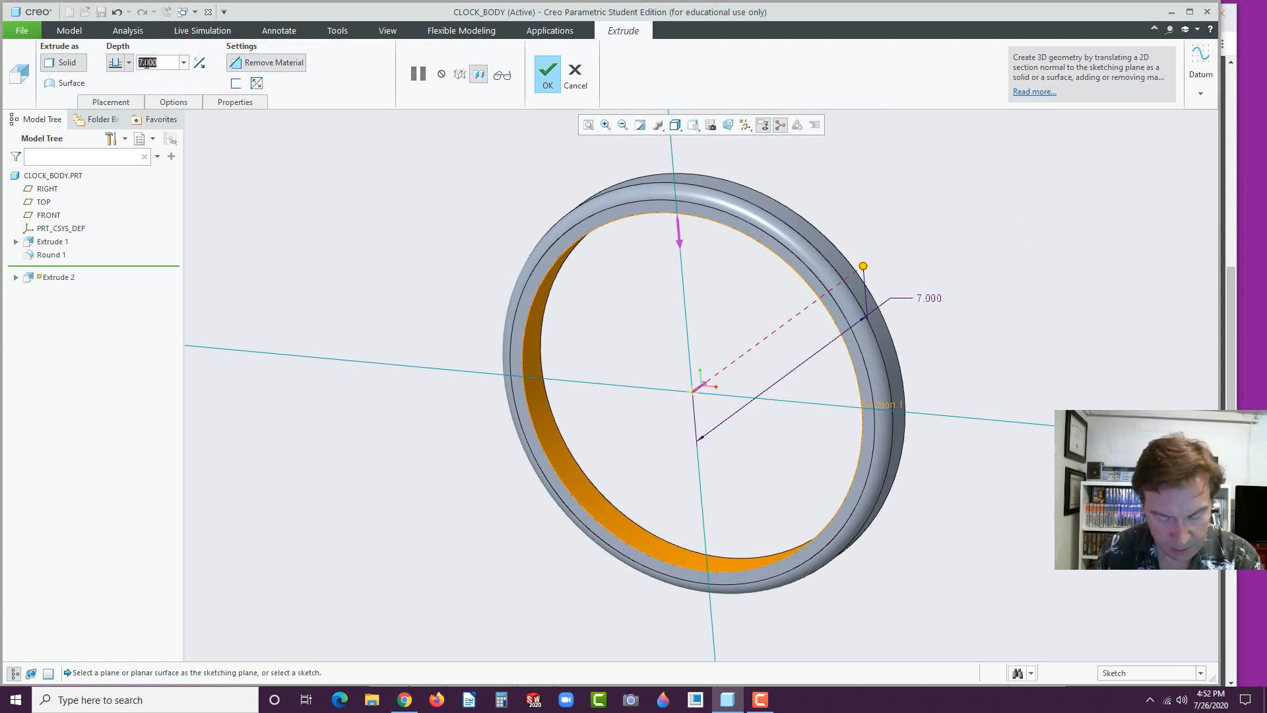
{"action": "type", "text": "0.125"}
{"action": "key", "text": "Return"}
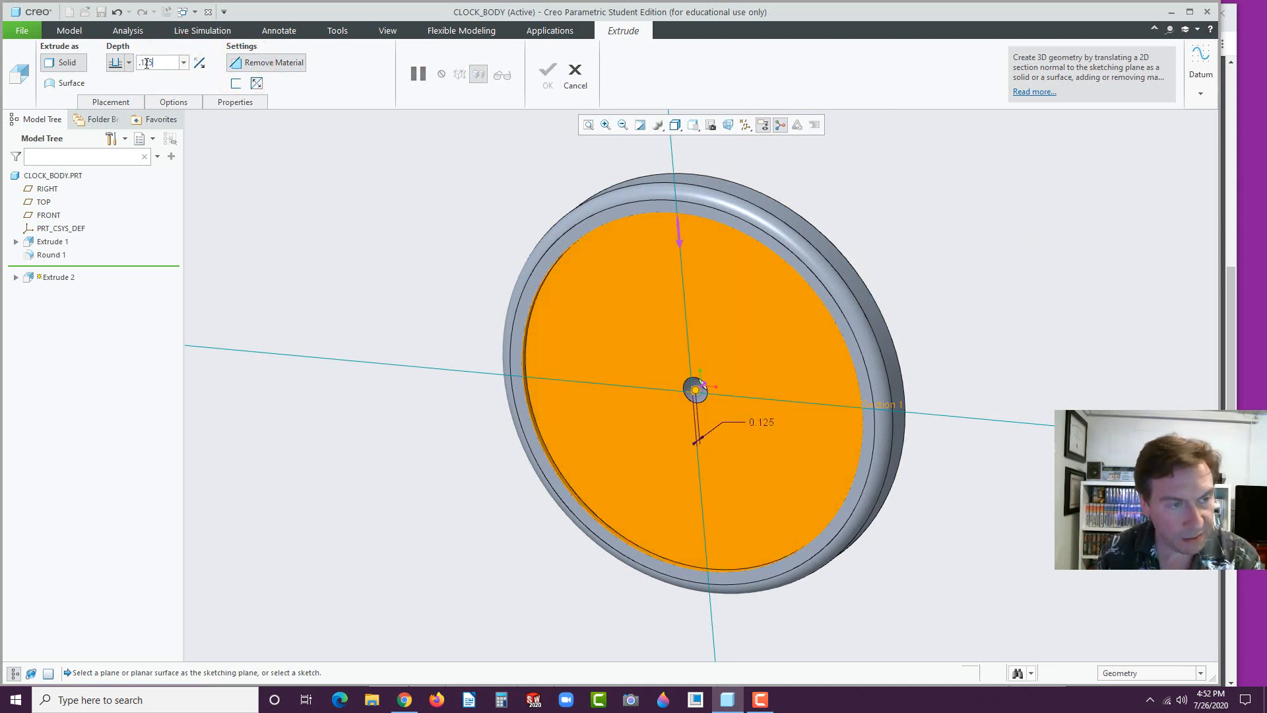
{"action": "left_click_drag", "start_coordinate": [165, 64], "coordinate": [142, 63]}
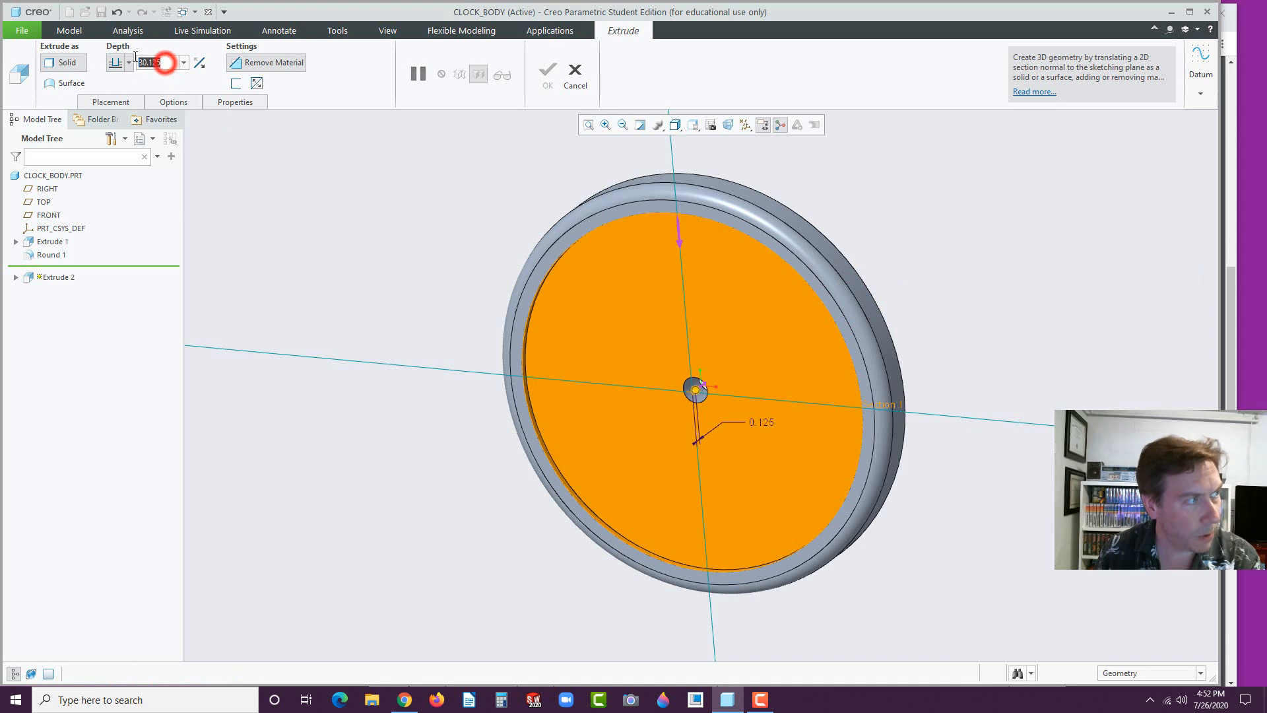
{"action": "type", "text": "0.125"}
{"action": "key", "text": "Return"}
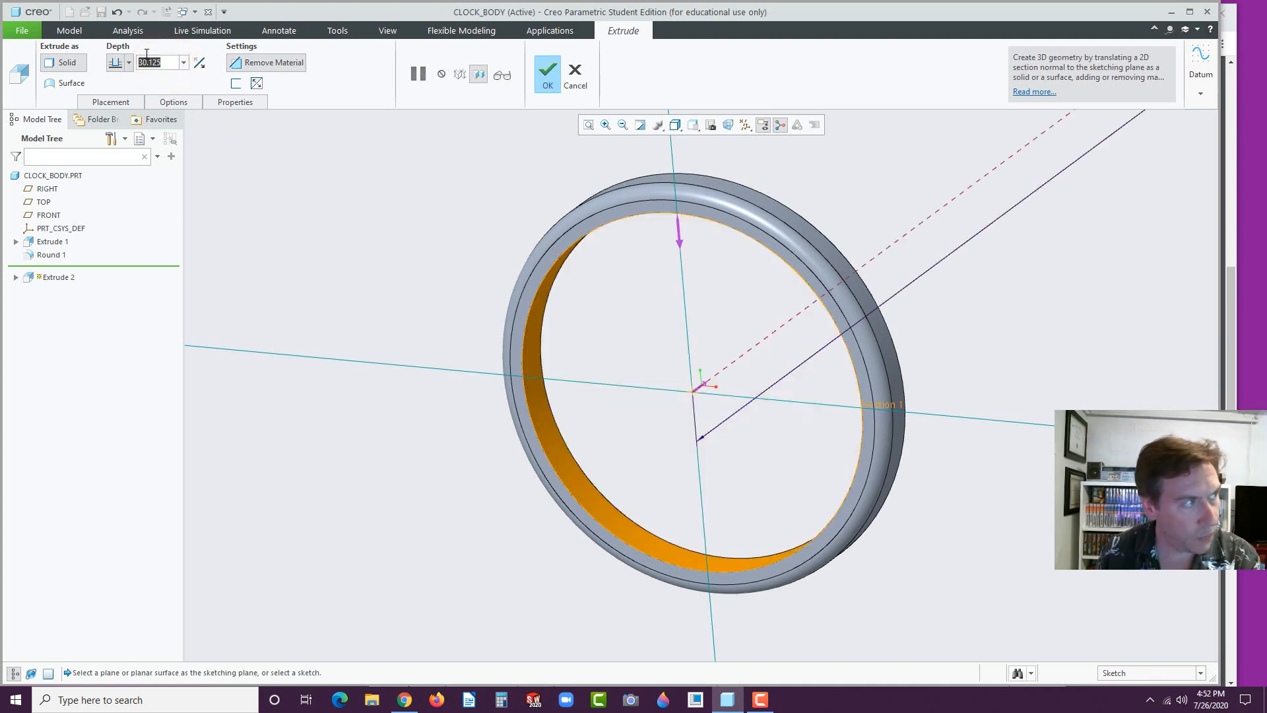
{"action": "left_click_drag", "start_coordinate": [170, 63], "coordinate": [95, 60]}
{"action": "type", "text": ".12"}
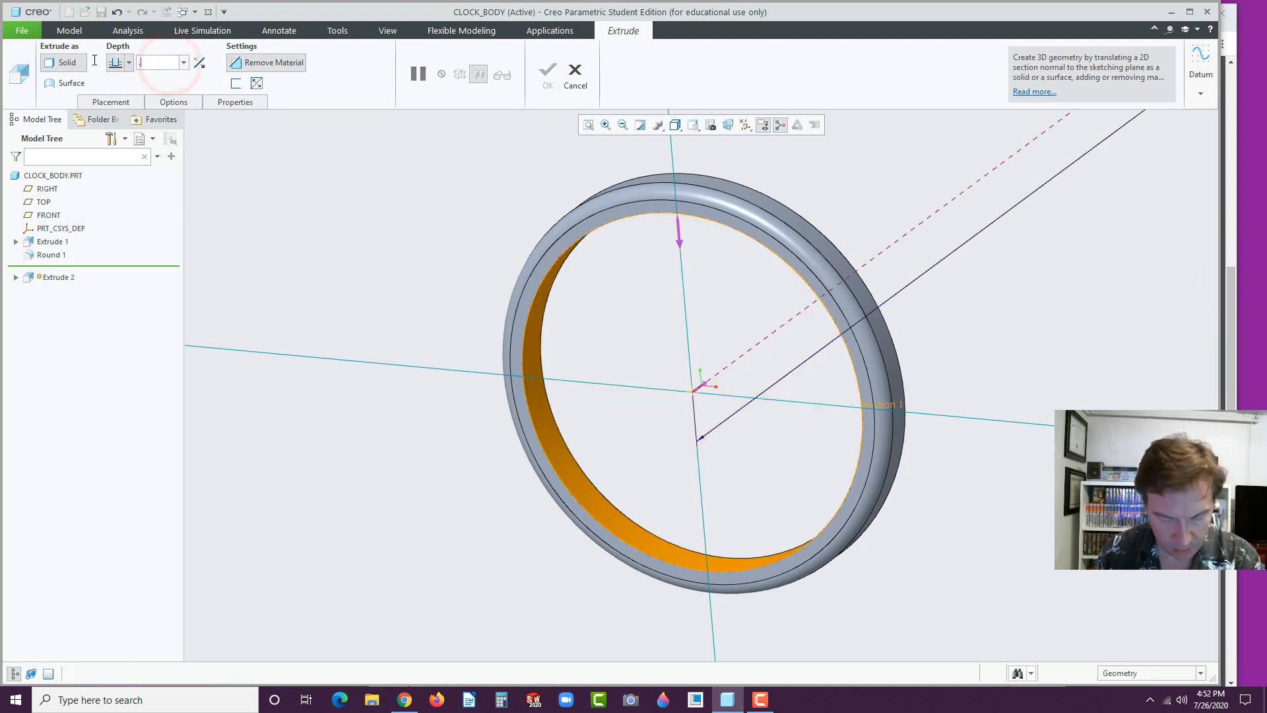
{"action": "type", "text": "5"}
{"action": "key", "text": "Return"}
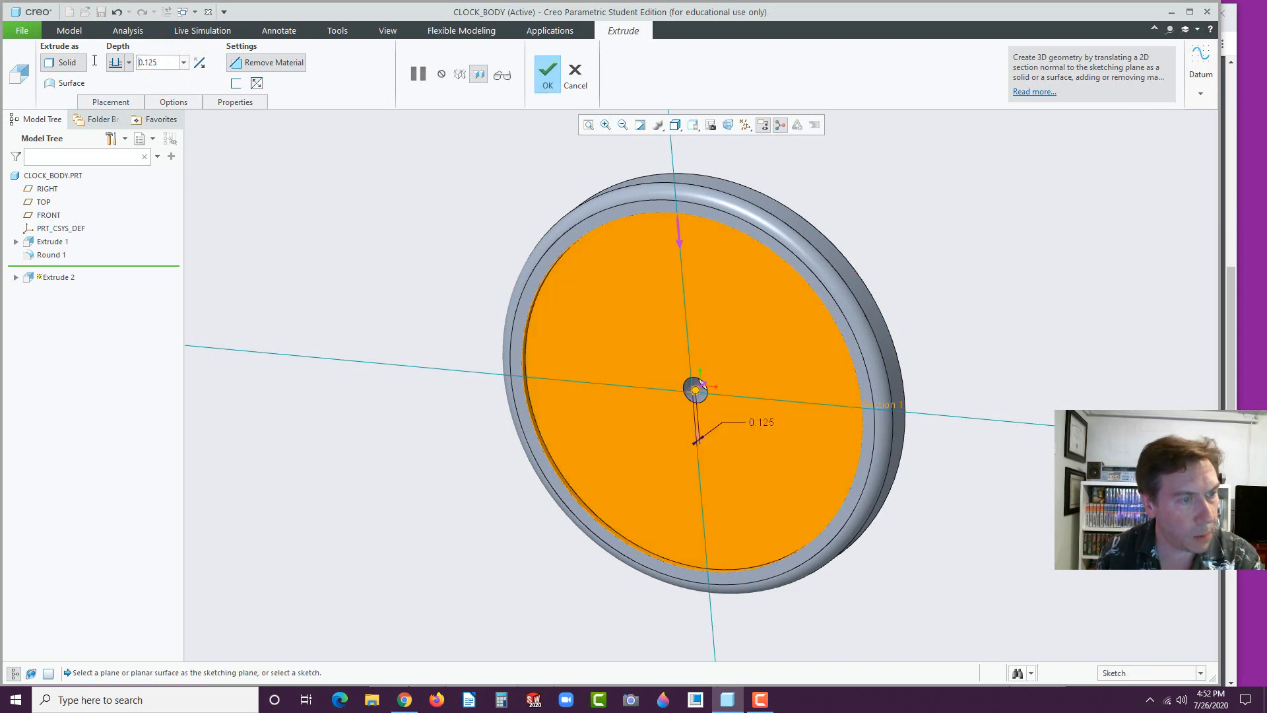
{"action": "left_click", "coordinate": [550, 68]}
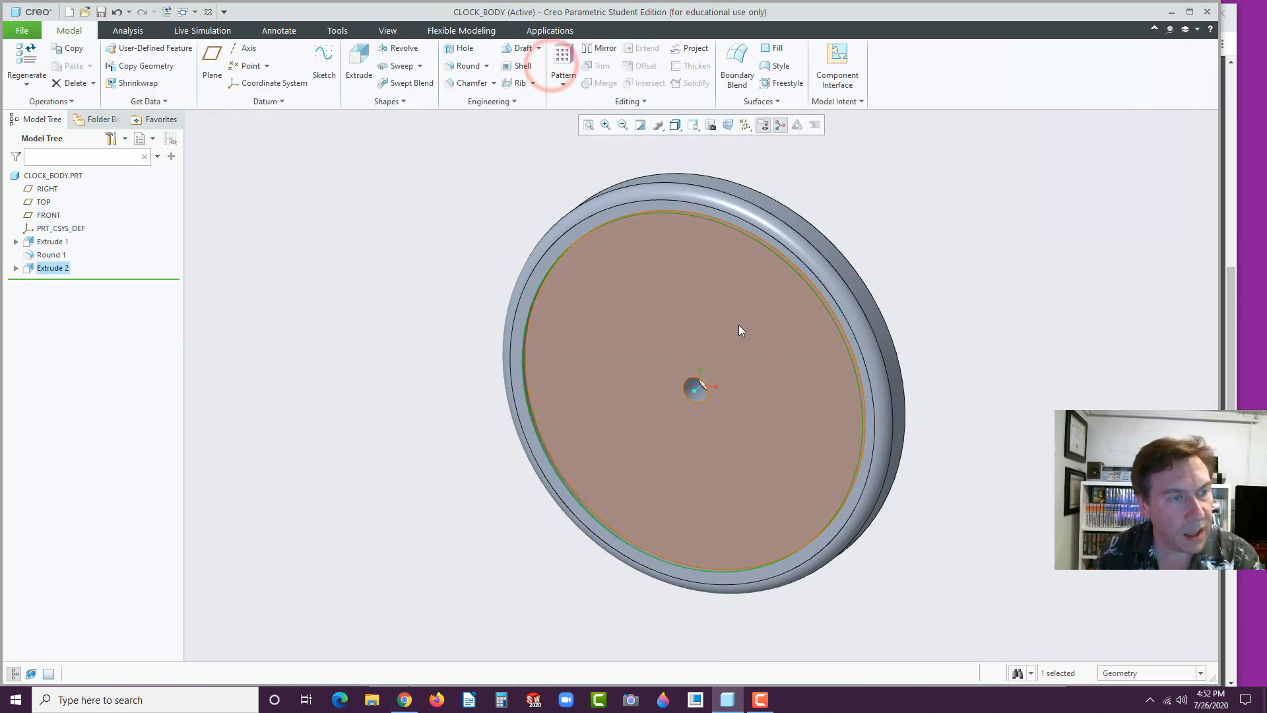
- Start an extrusion on the recessed face and sketch a circle of diameter 6.5 centred on the origin as its profile
{"action": "left_click", "coordinate": [743, 318]}
{"action": "left_click", "coordinate": [832, 258]}
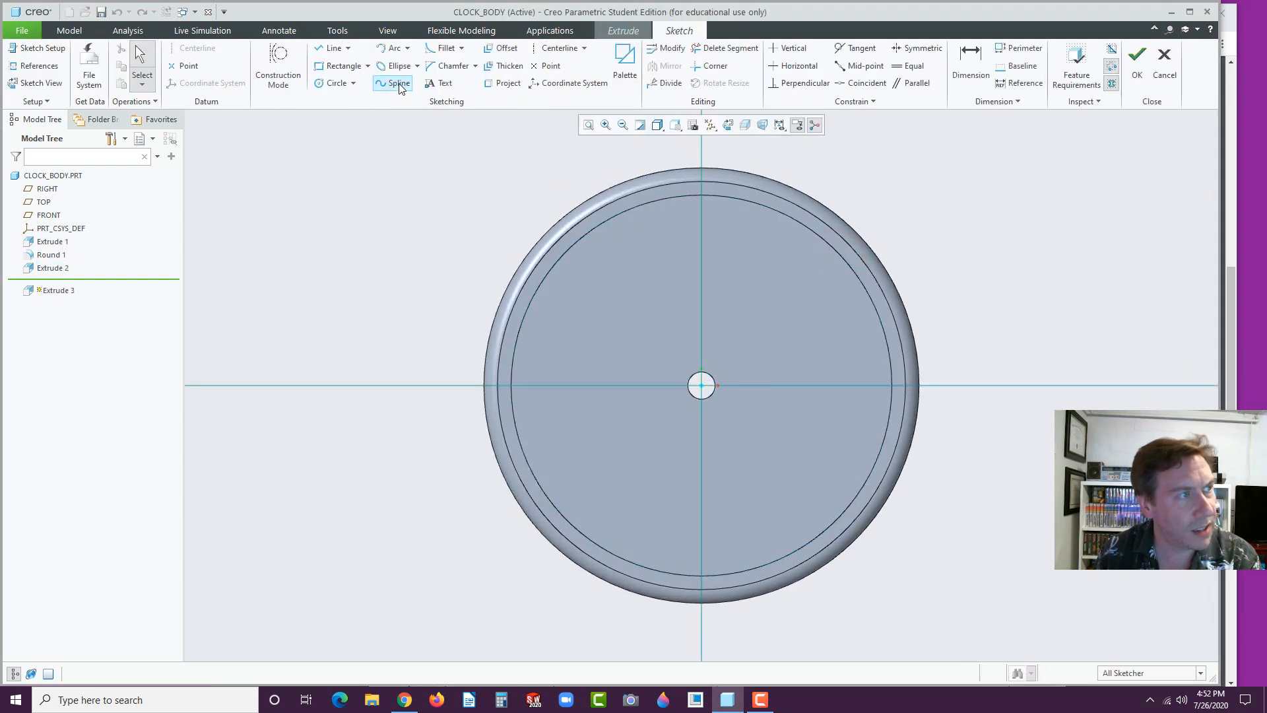
{"action": "left_click", "coordinate": [334, 83]}
{"action": "left_click", "coordinate": [702, 386]}
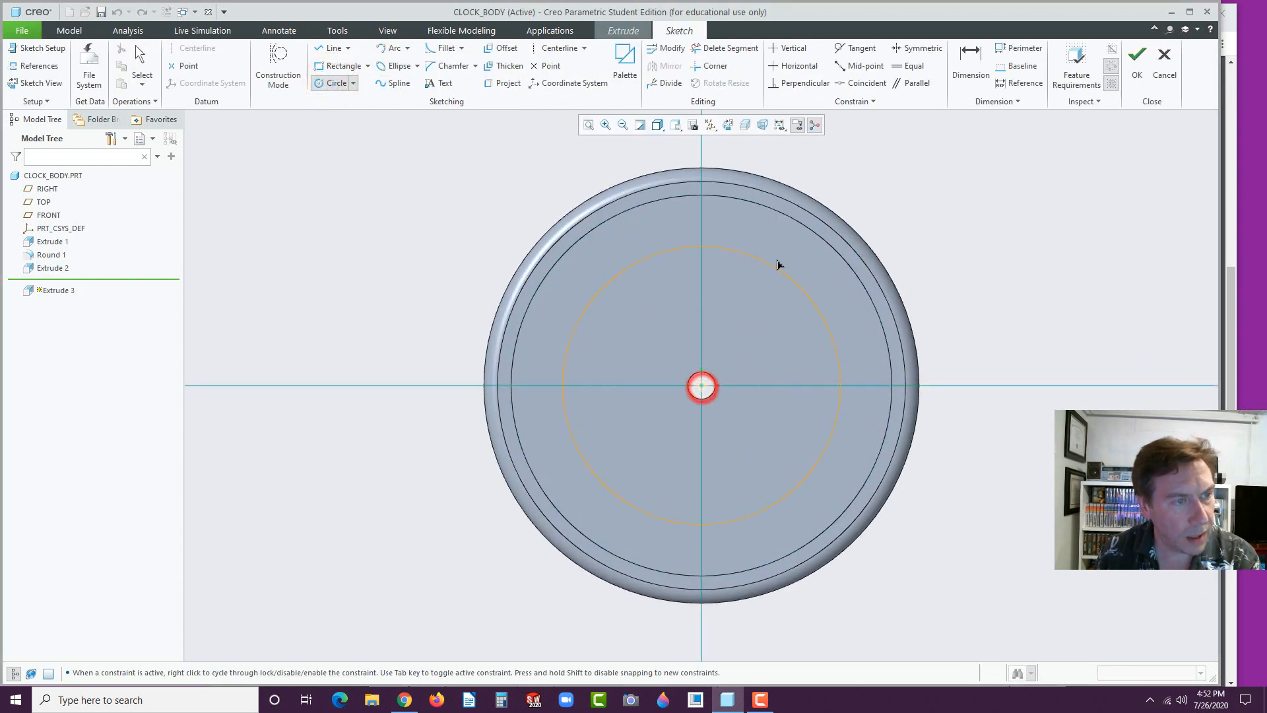
{"action": "left_click", "coordinate": [777, 234]}
{"action": "middle_click", "coordinate": [702, 297]}
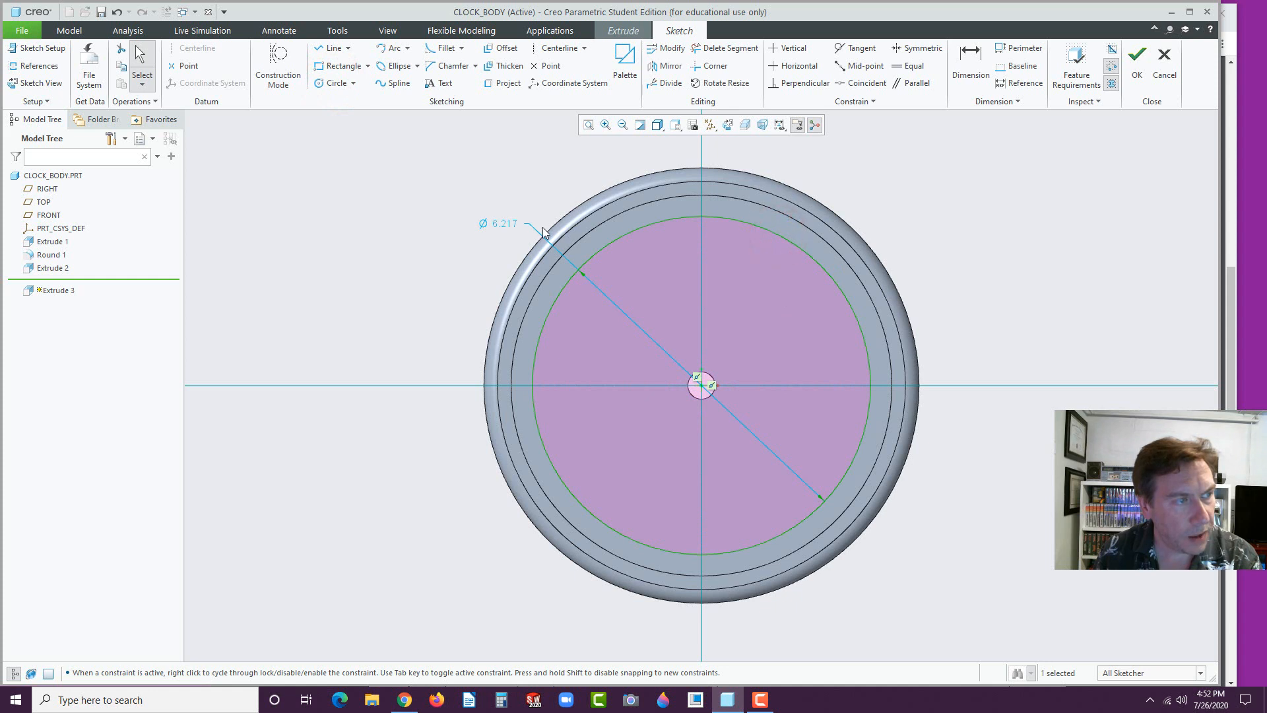
{"action": "double_click", "coordinate": [509, 220]}
{"action": "type", "text": "6.2173614900833"}
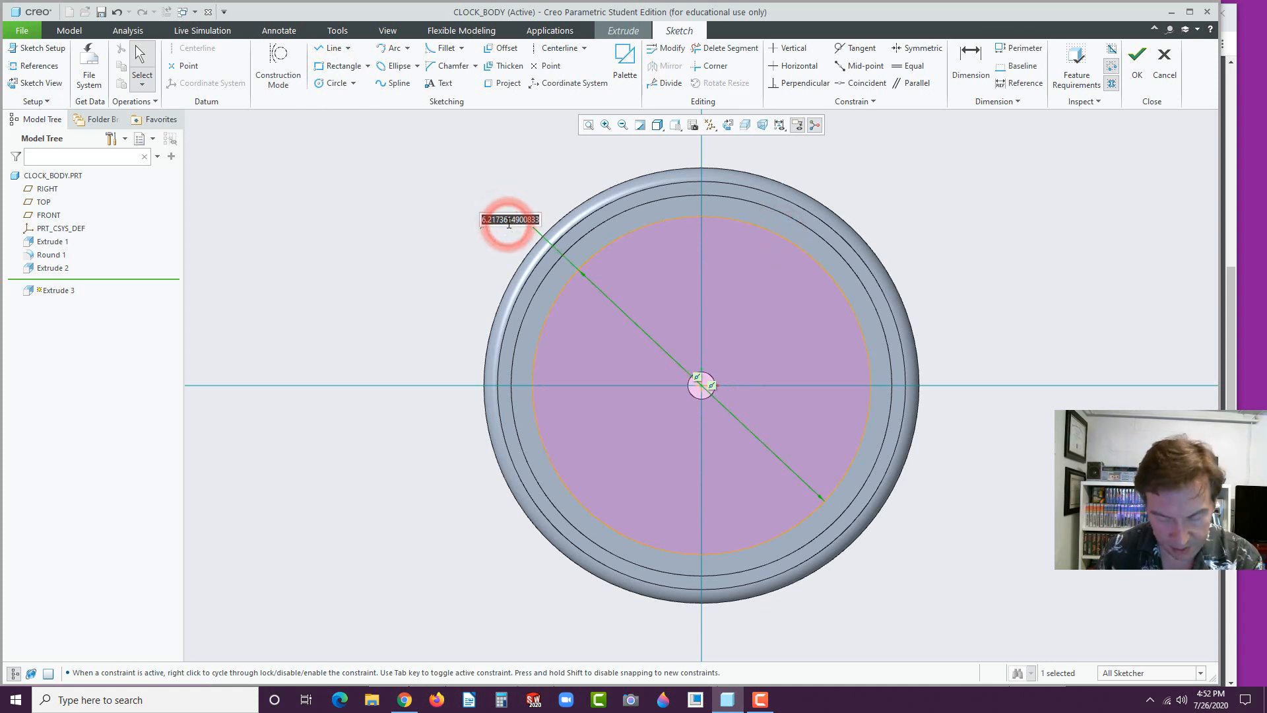
{"action": "type", "text": "5"}
{"action": "key", "text": "Return"}
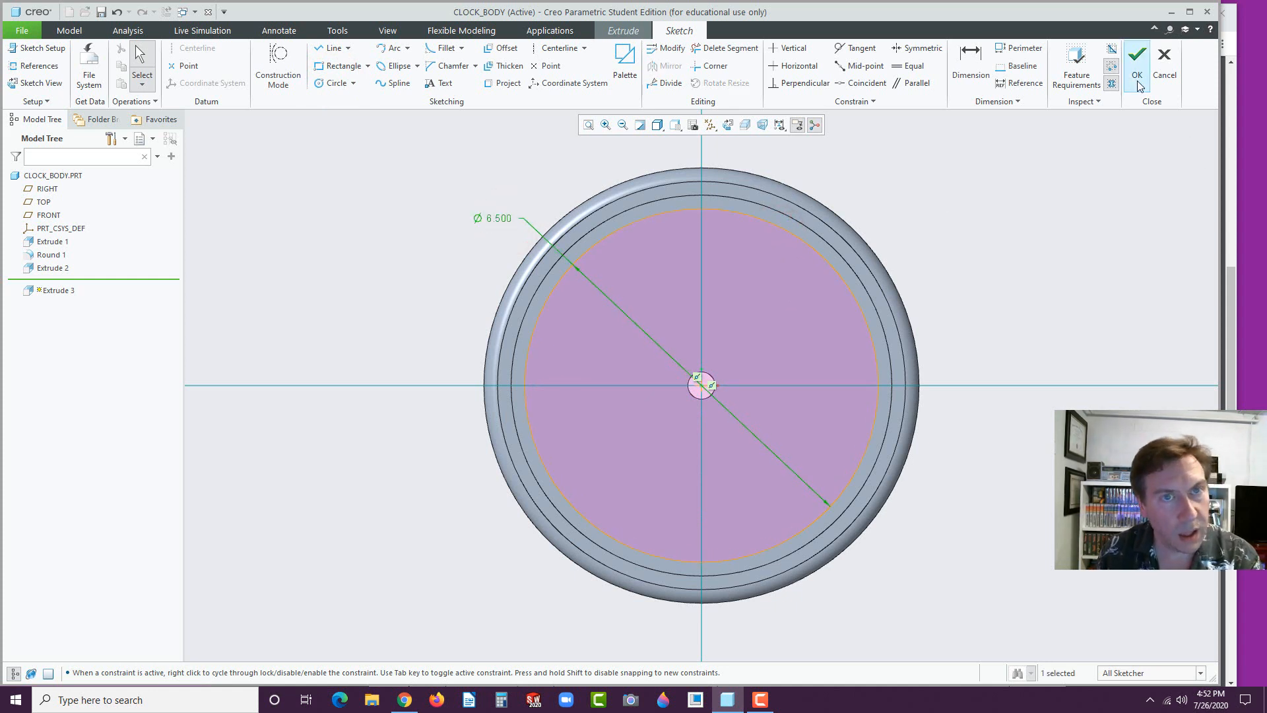
{"action": "left_click", "coordinate": [1137, 64]}
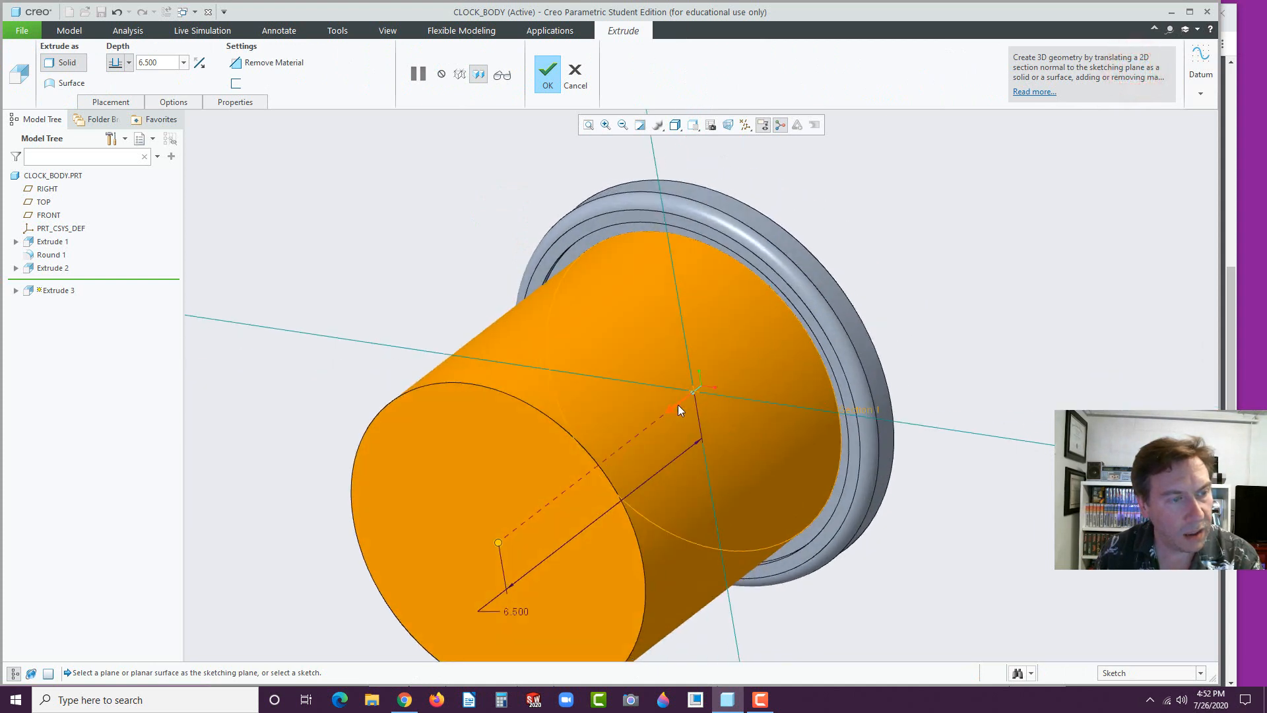
- Reverse the extrusion into the body, remove material to a depth of 0.375, and complete the cut
{"action": "left_click", "coordinate": [677, 406]}
{"action": "left_click", "coordinate": [243, 70]}
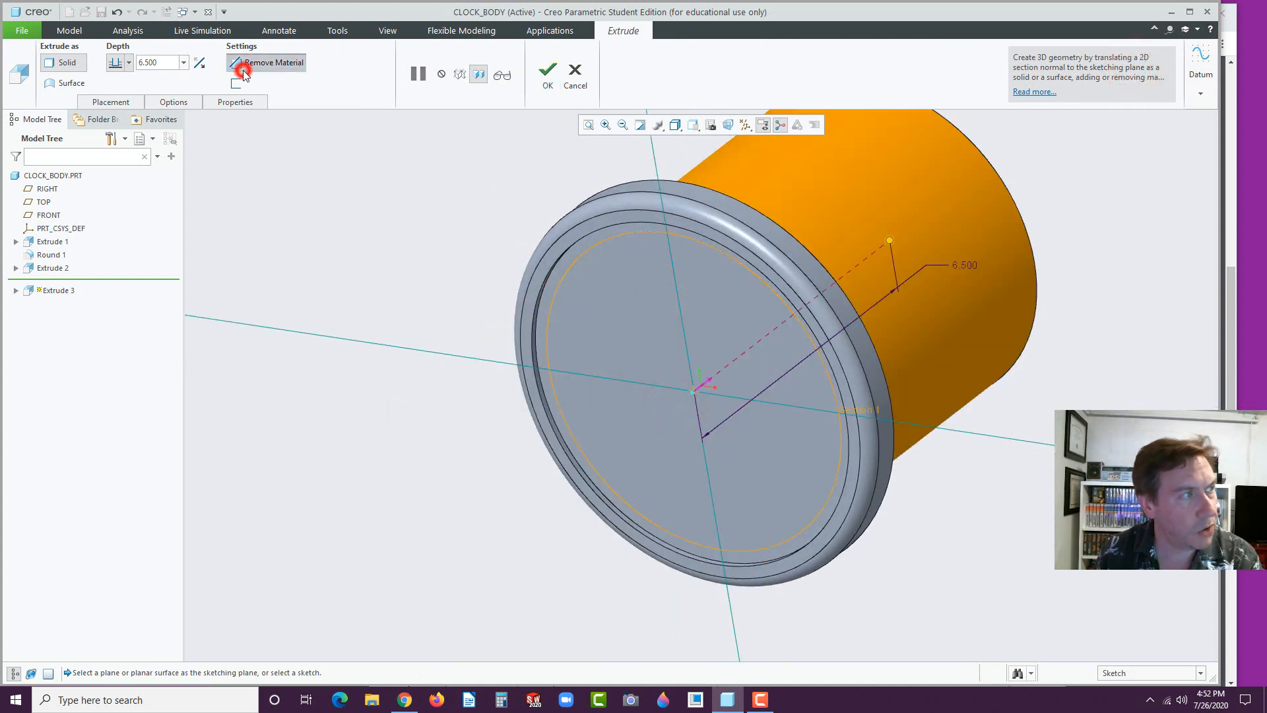
{"action": "double_click", "coordinate": [164, 62]}
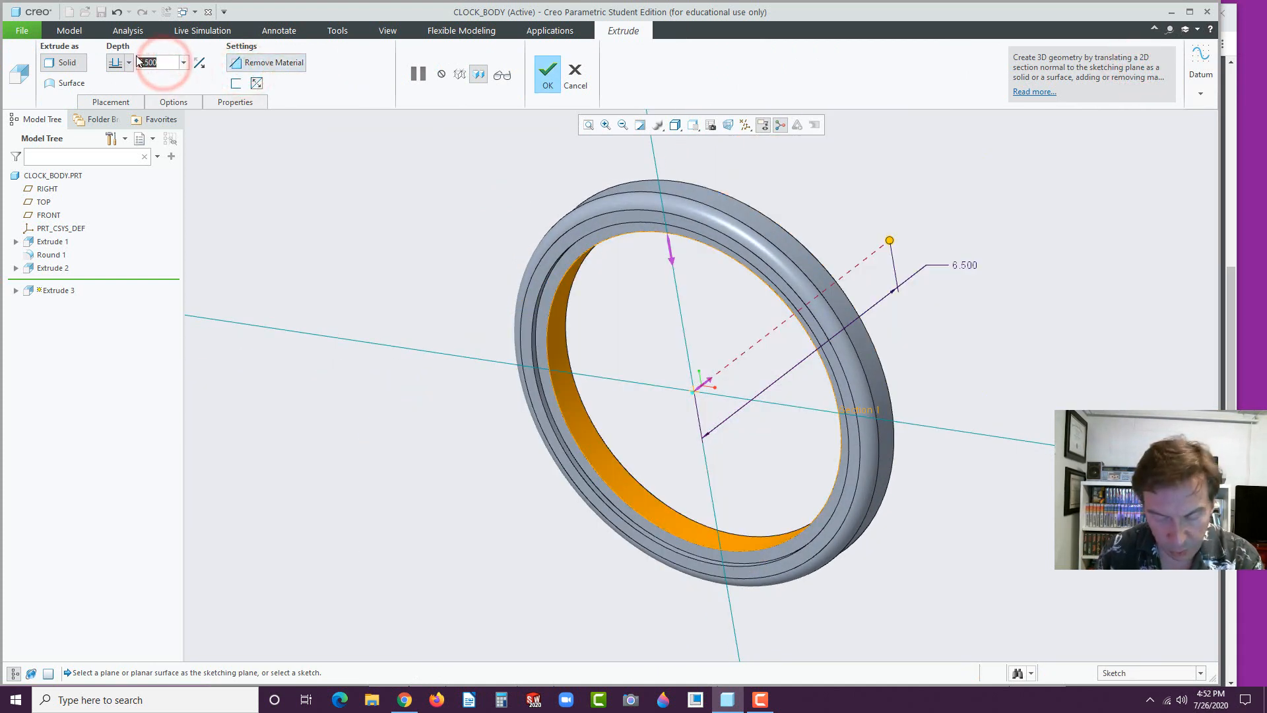
{"action": "type", "text": ".375"}
{"action": "key", "text": "Return"}
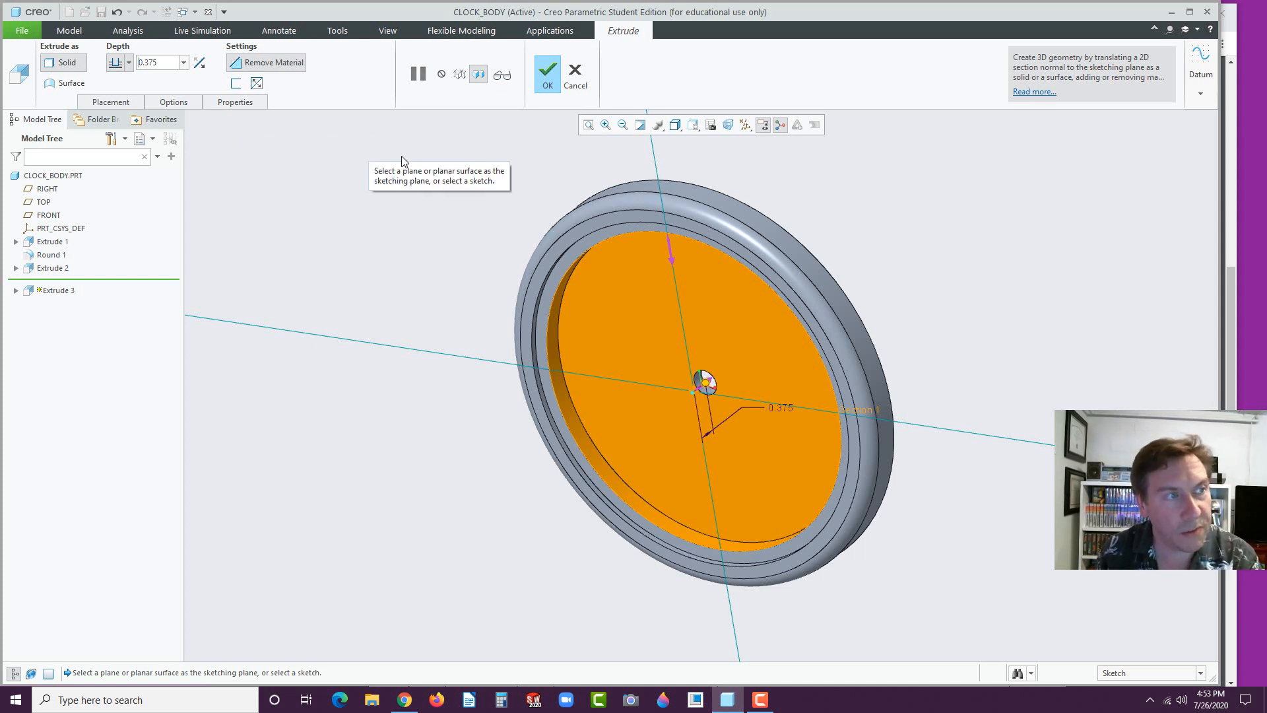
{"action": "left_click", "coordinate": [546, 82]}
{"action": "left_click", "coordinate": [446, 249]}
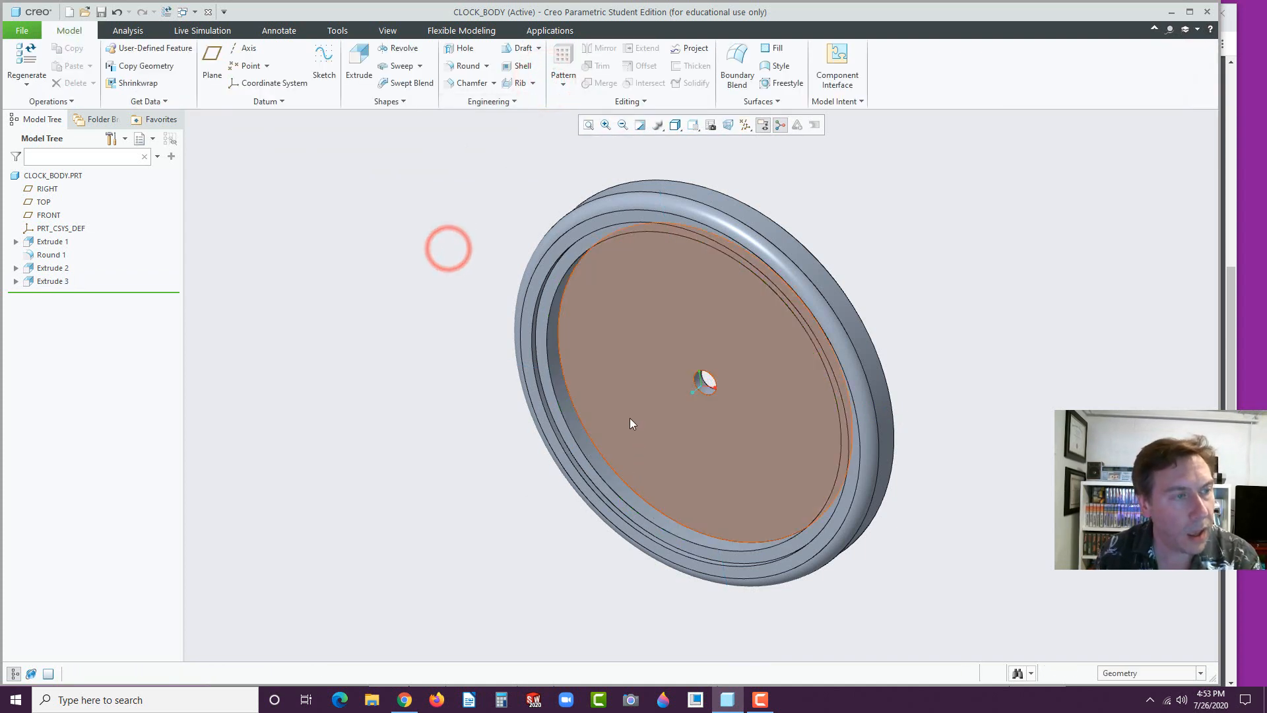
- Start an extrusion on the floor of the deeper recess and sketch a circle about 5.72 in diameter centred on the origin
{"action": "left_click", "coordinate": [678, 329]}
{"action": "left_click", "coordinate": [749, 267]}
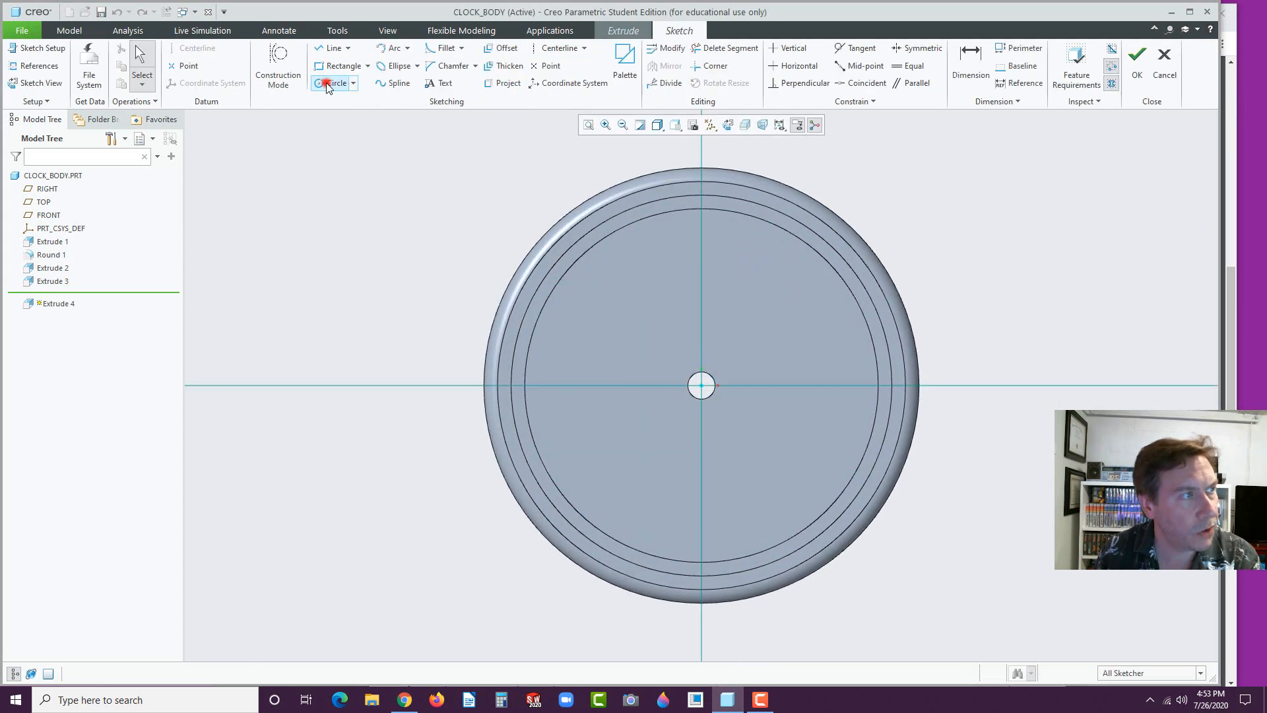
{"action": "left_click", "coordinate": [328, 84]}
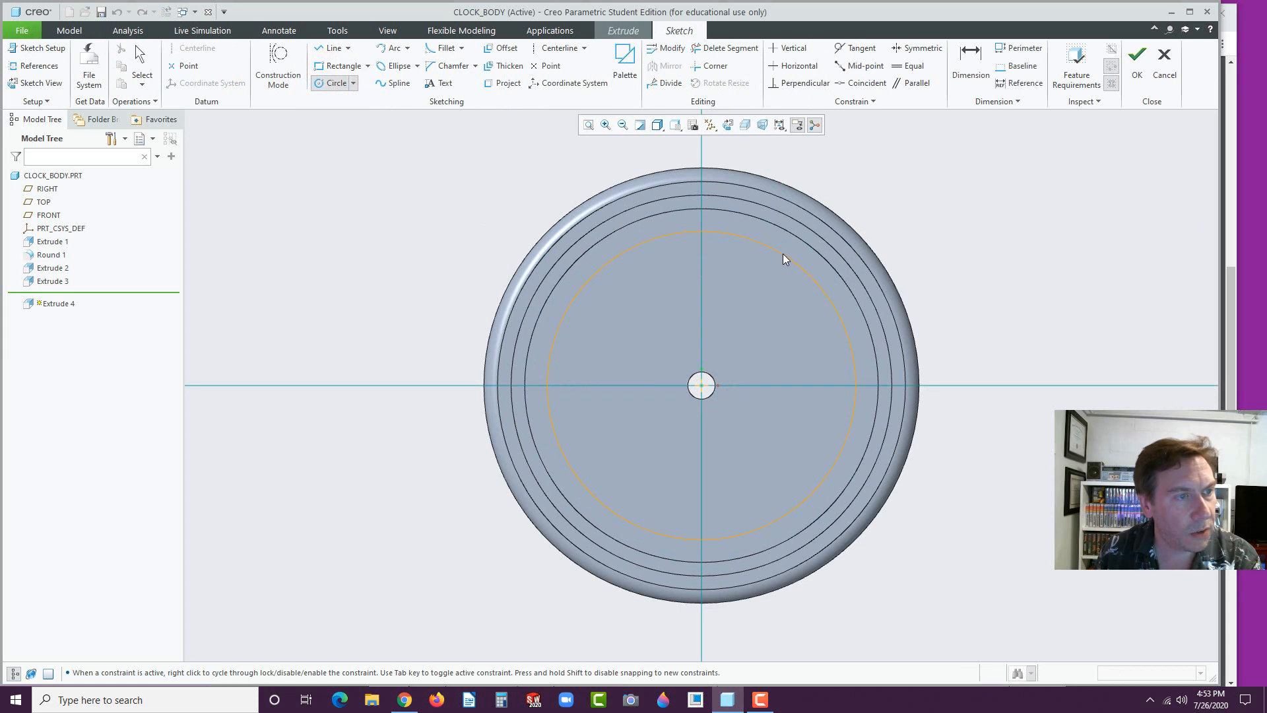
{"action": "left_click", "coordinate": [783, 254]}
{"action": "middle_click", "coordinate": [783, 253]}
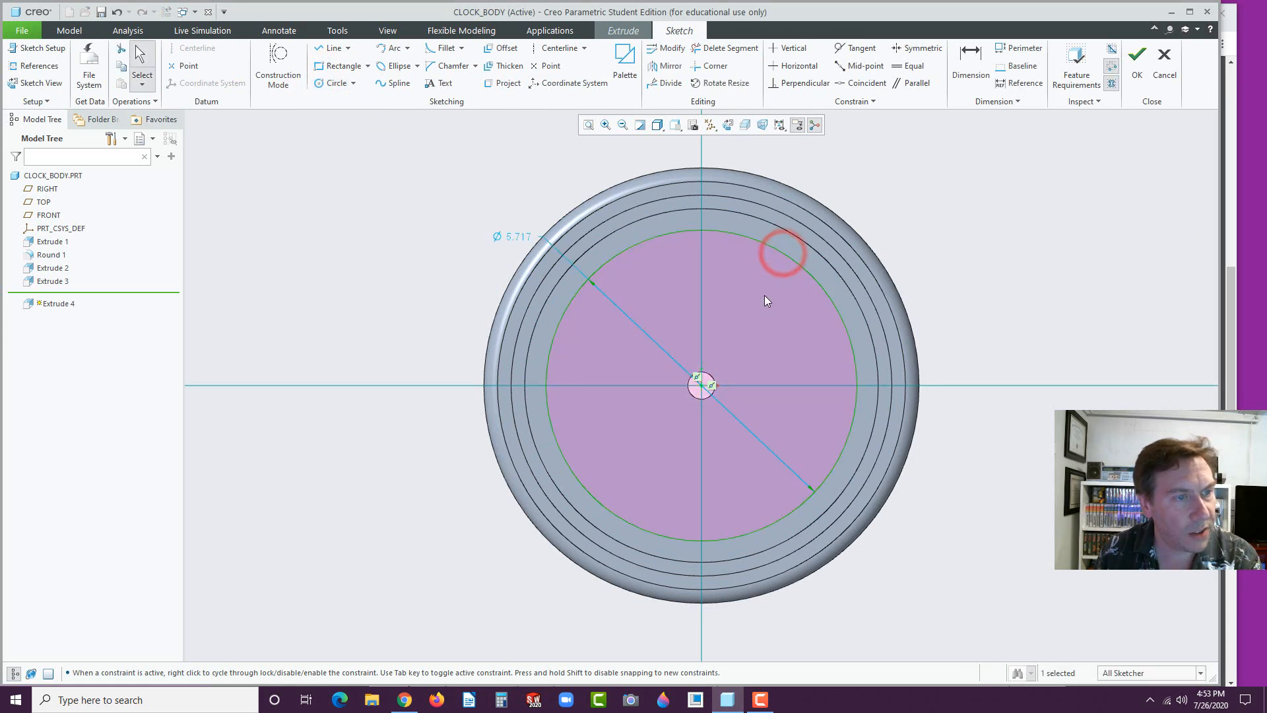
- Convert the sketched circle to construction geometry and set its diameter to 5
{"action": "left_click", "coordinate": [673, 237]}
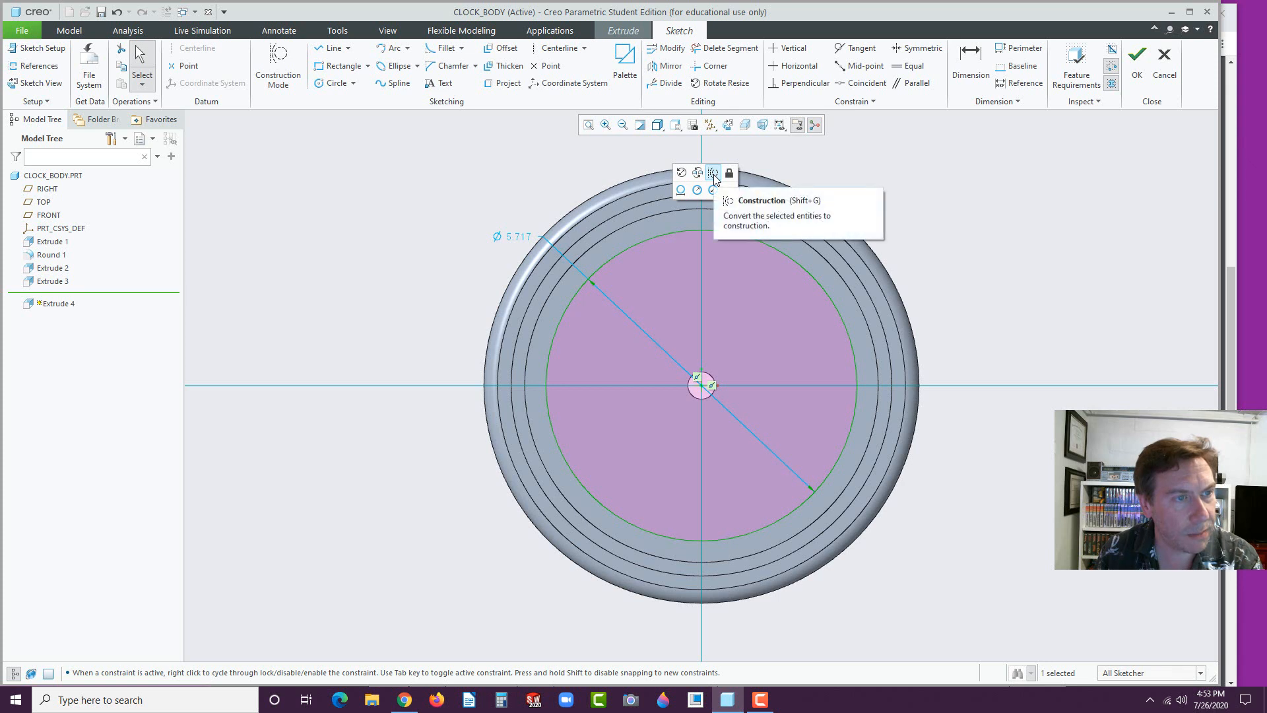
{"action": "left_click", "coordinate": [714, 175]}
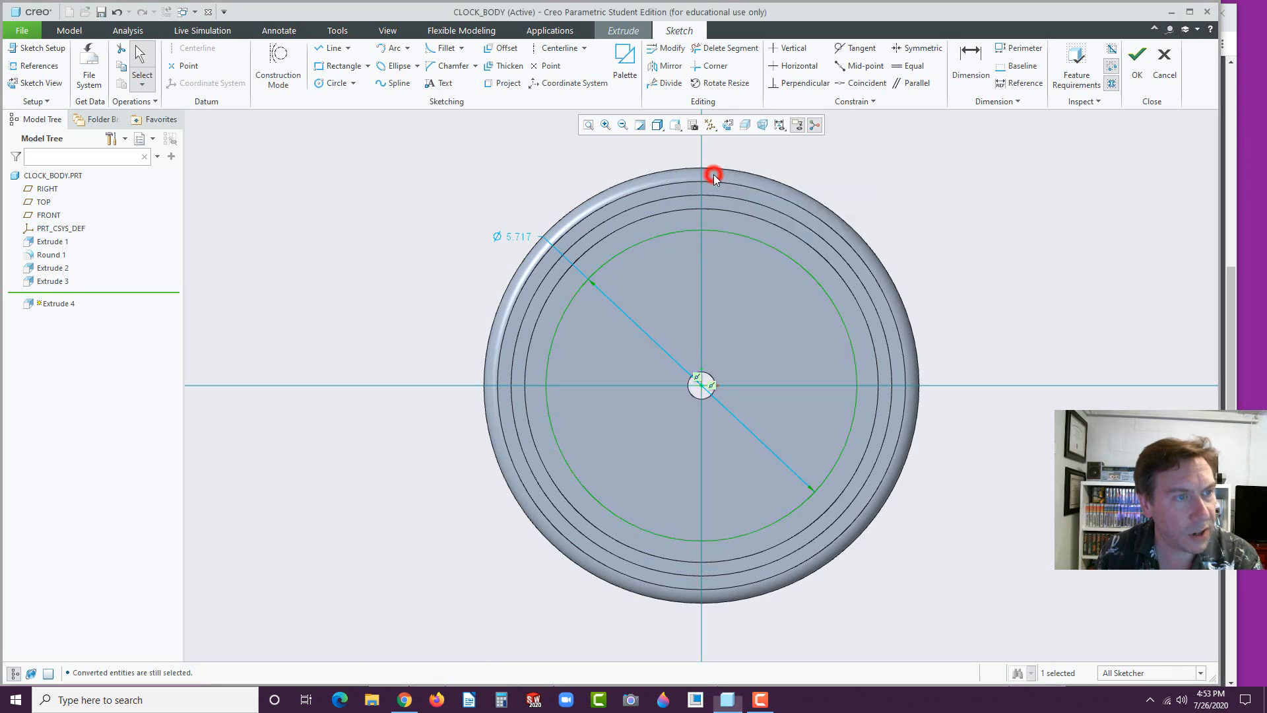
{"action": "double_click", "coordinate": [514, 238]}
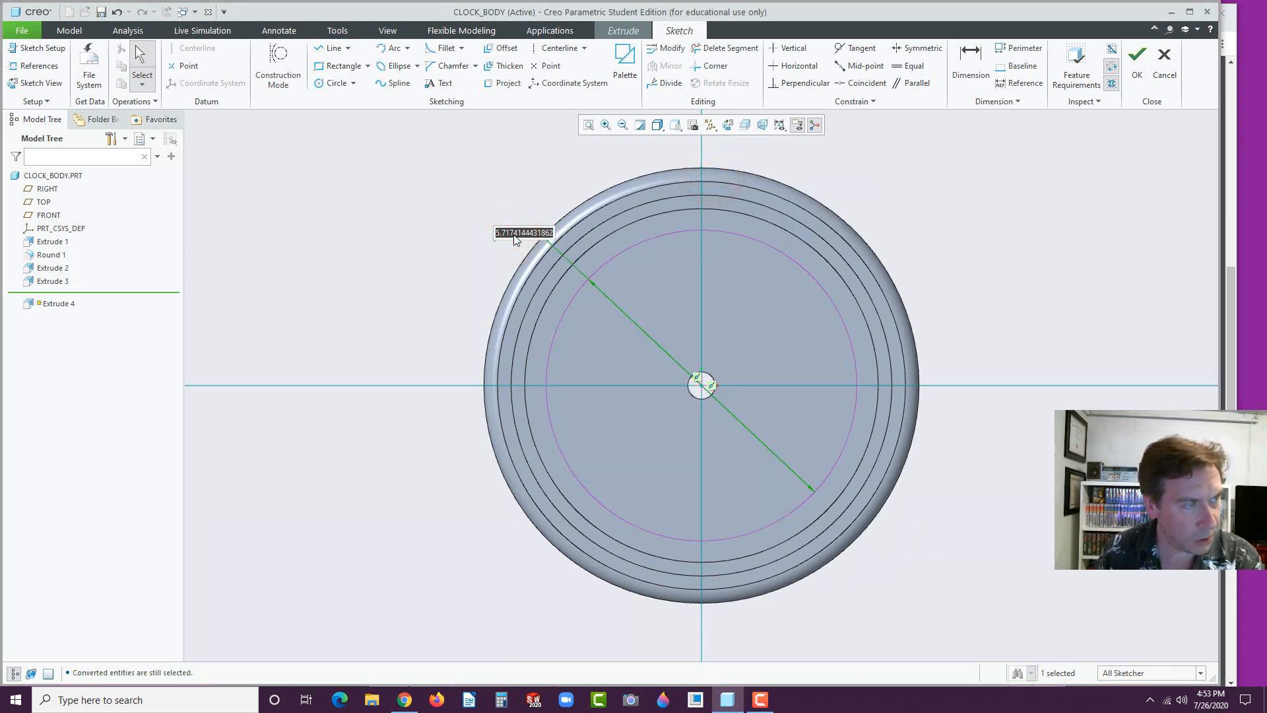
{"action": "type", "text": "5"}
{"action": "key", "text": "Return"}
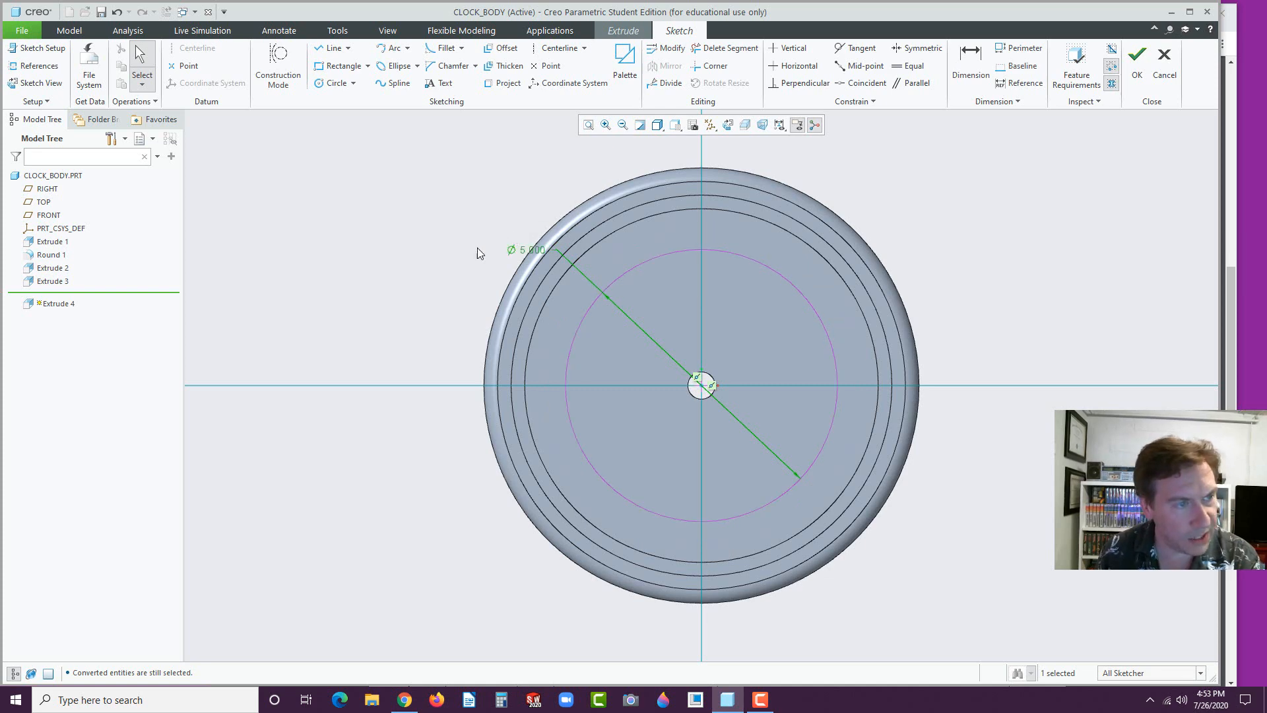
{"action": "left_click", "coordinate": [410, 264]}
- Sketch a circle of diameter 0.375 where the construction circle meets the vertical reference above the origin, and finish the sketch
{"action": "left_click", "coordinate": [405, 699]}
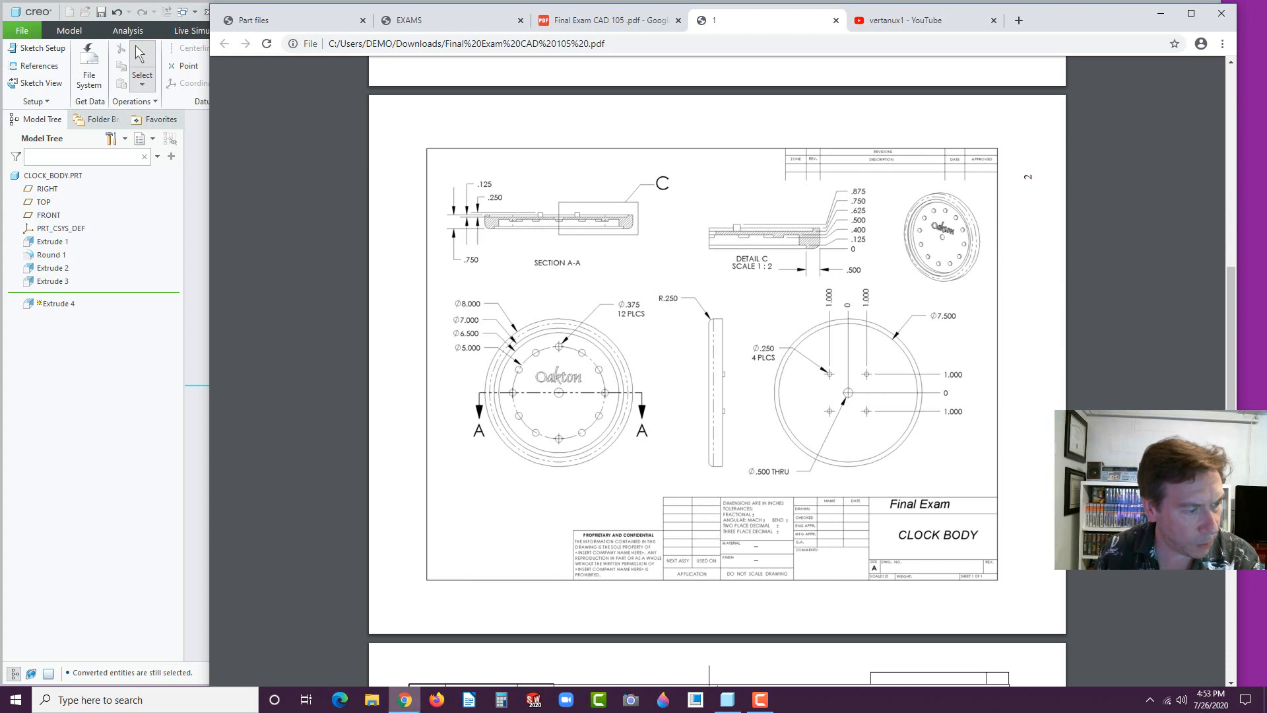
{"action": "left_click", "coordinate": [404, 699]}
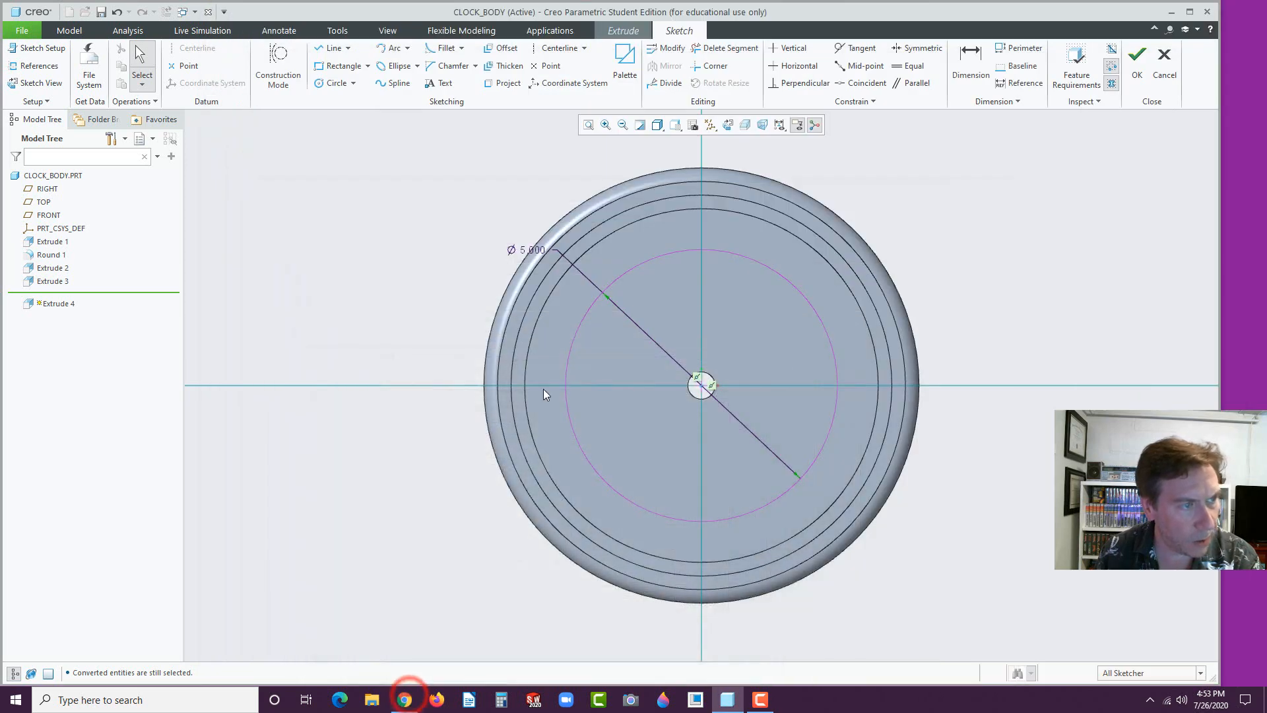
{"action": "left_click", "coordinate": [332, 83]}
{"action": "left_click", "coordinate": [701, 250]}
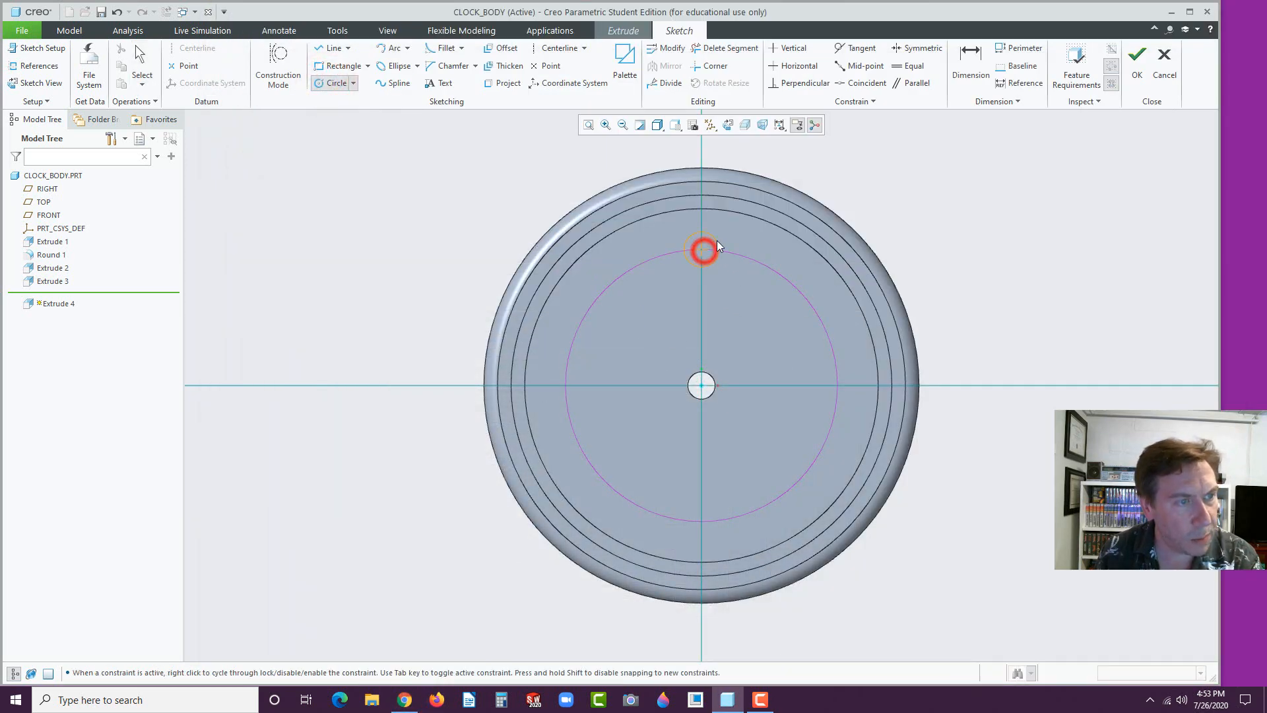
{"action": "left_click", "coordinate": [717, 240]}
{"action": "middle_click", "coordinate": [681, 224]}
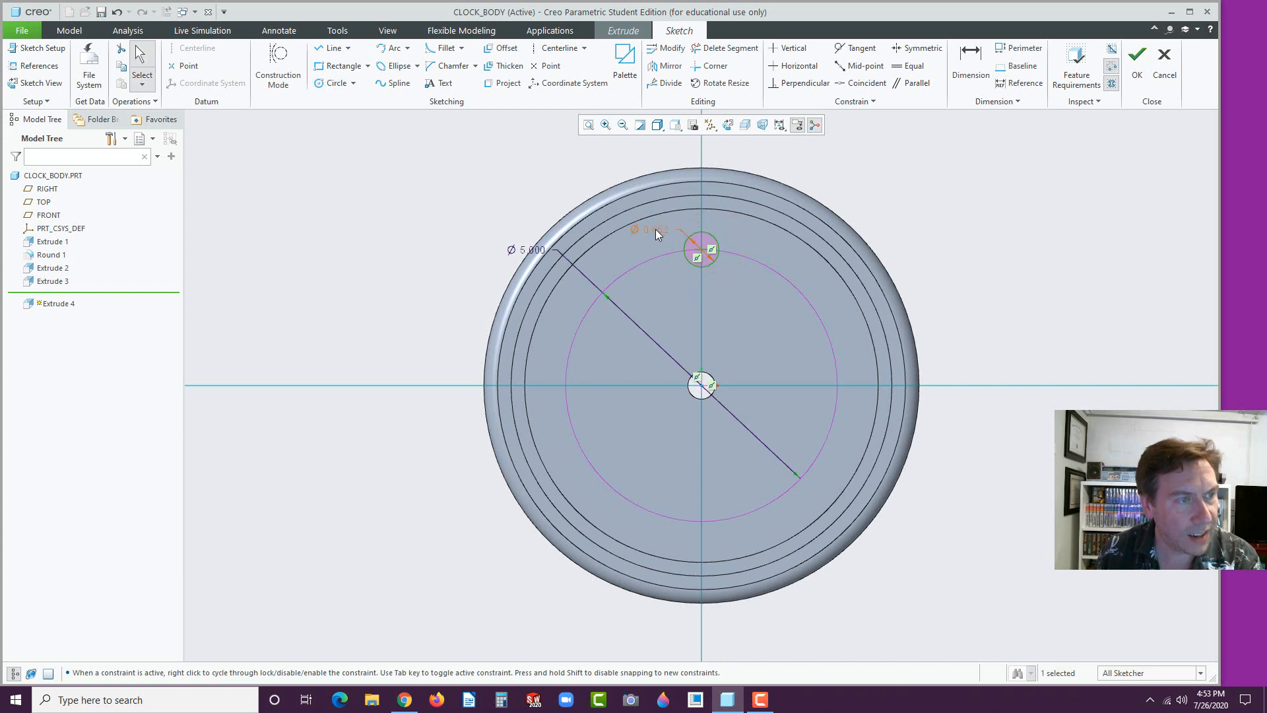
{"action": "double_click", "coordinate": [655, 229]}
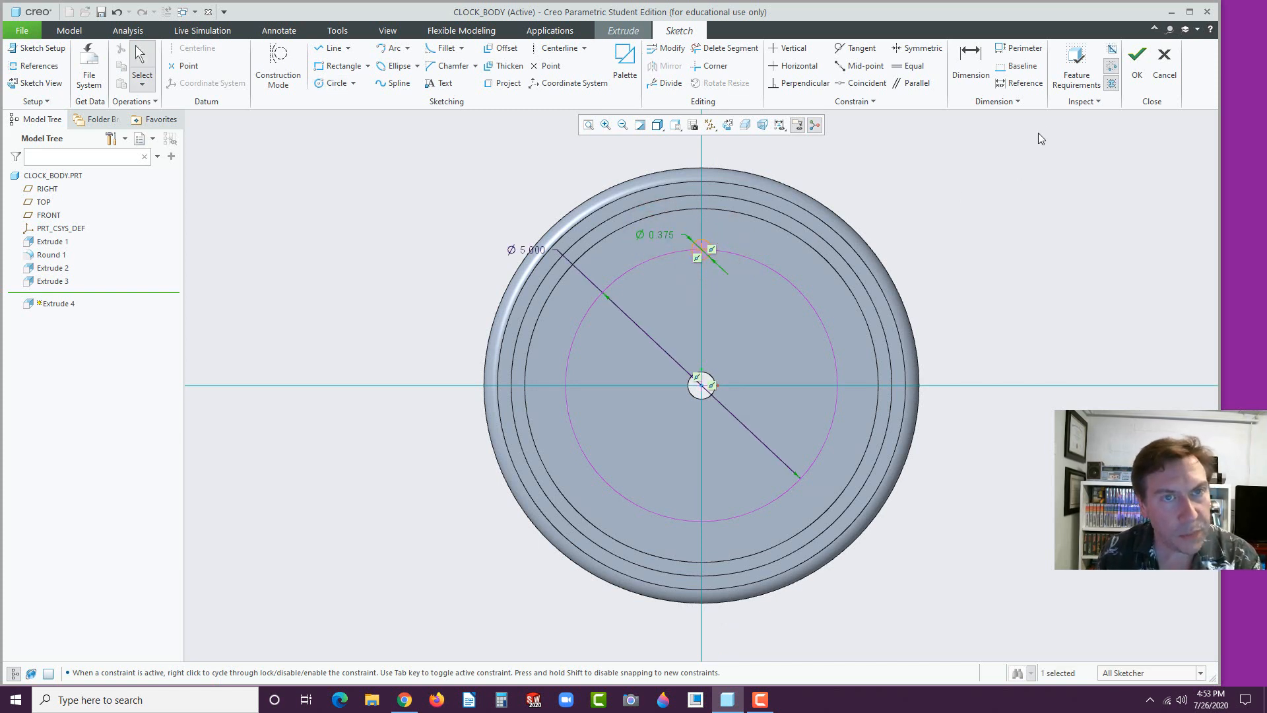
{"action": "left_click", "coordinate": [1137, 61]}
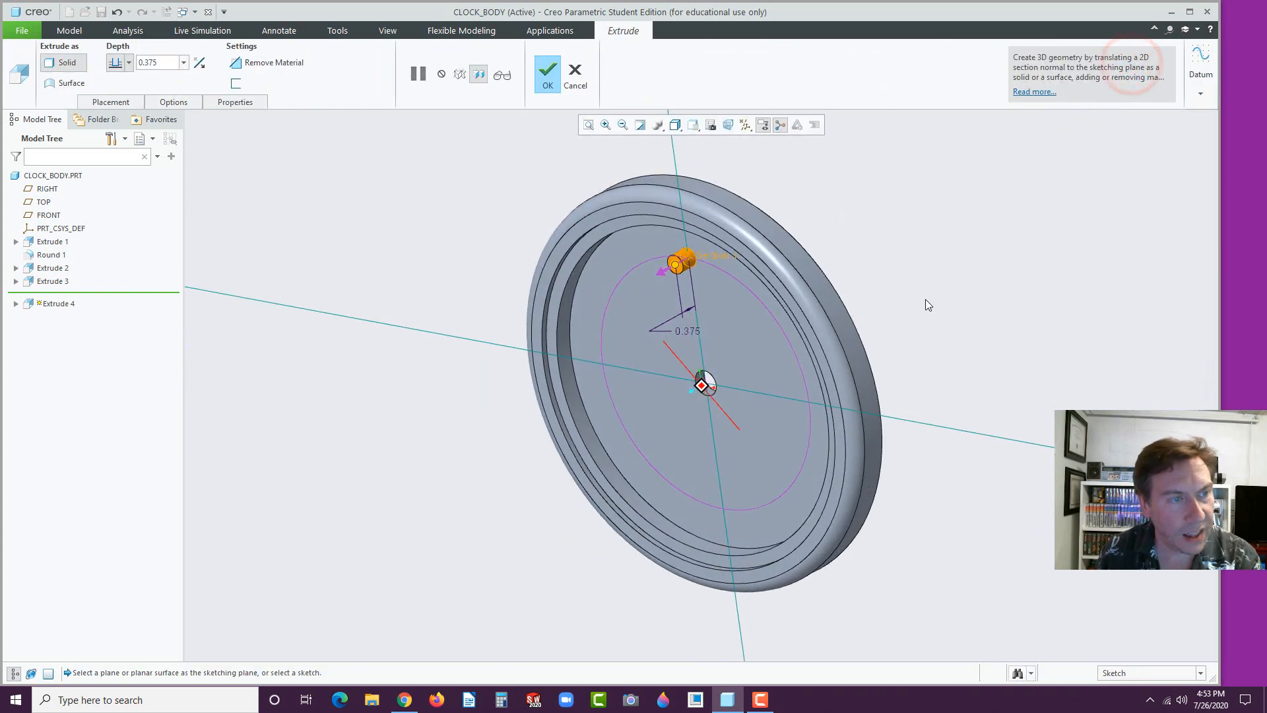
- Set the small circle's extrusion depth to 0.1 and complete the boss
{"action": "double_click", "coordinate": [695, 330]}
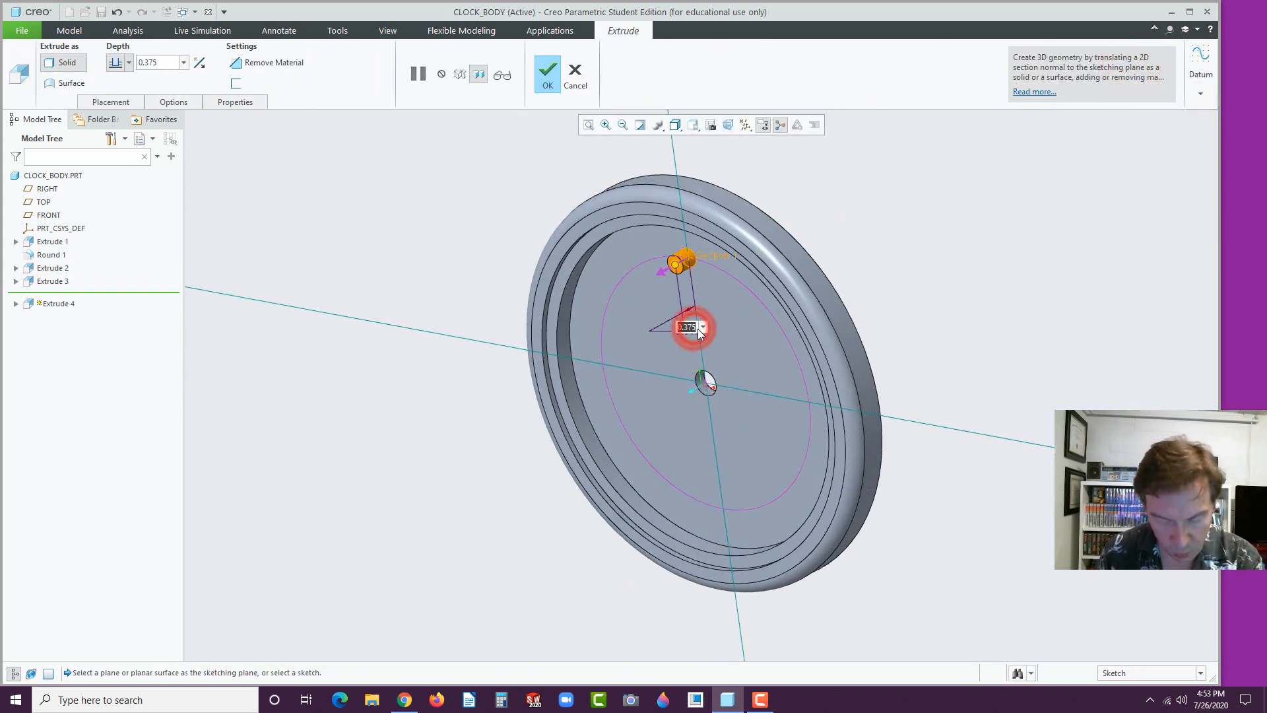
{"action": "type", "text": ".1"}
{"action": "key", "text": "Return"}
{"action": "middle_click", "coordinate": [699, 329]}
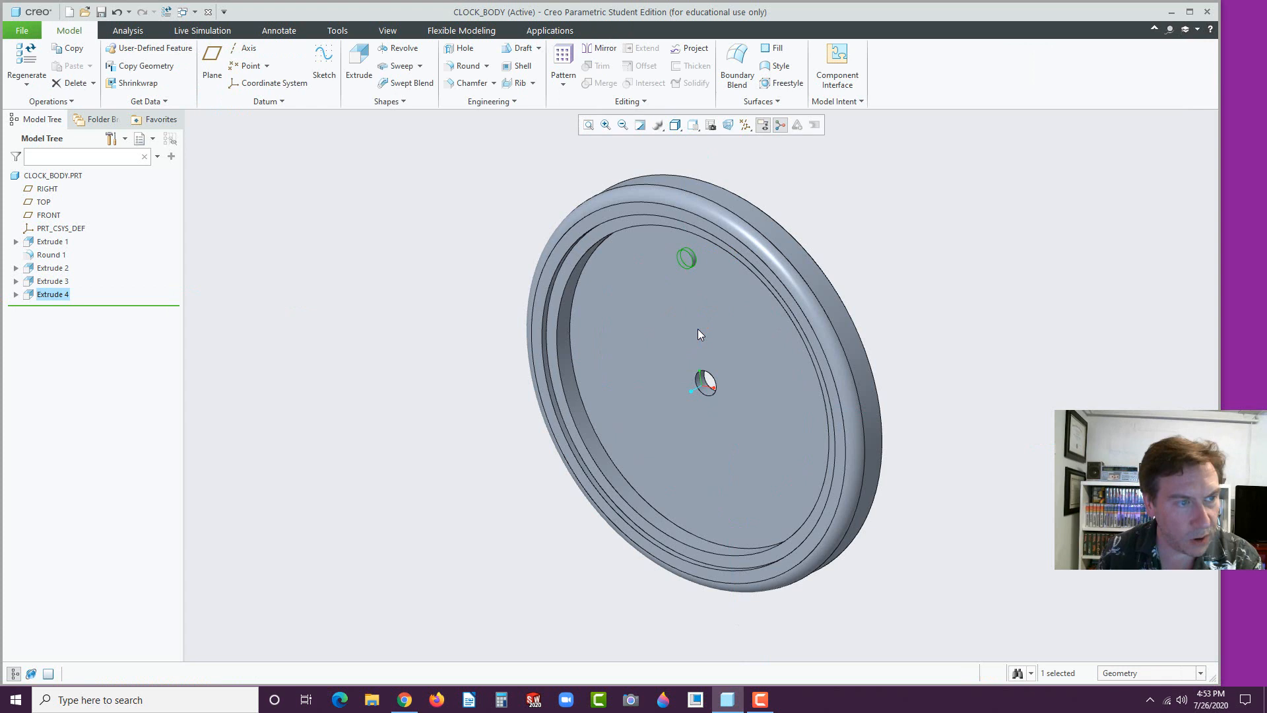
{"action": "left_click", "coordinate": [932, 259]}
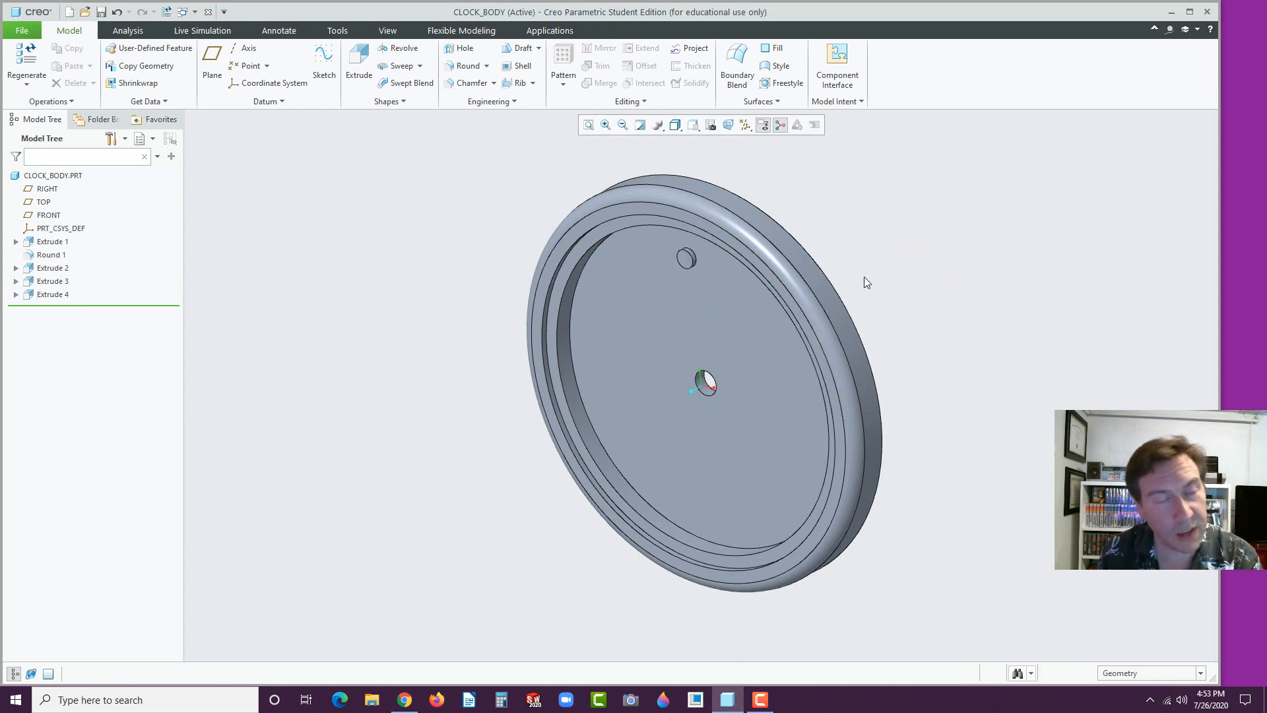
{"action": "left_click", "coordinate": [428, 160]}
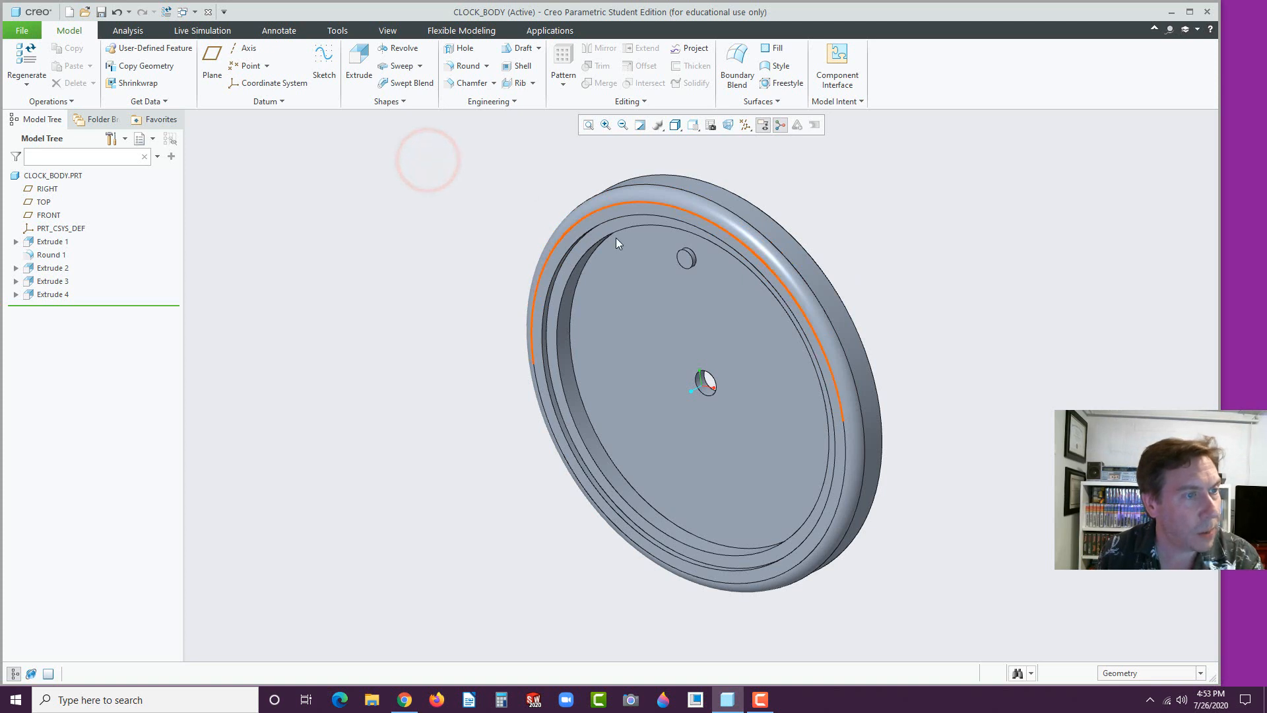
- Start an axis pattern of the small boss with 12 members about the centre hole's axis, turning on axis display to select it
{"action": "left_click", "coordinate": [49, 294]}
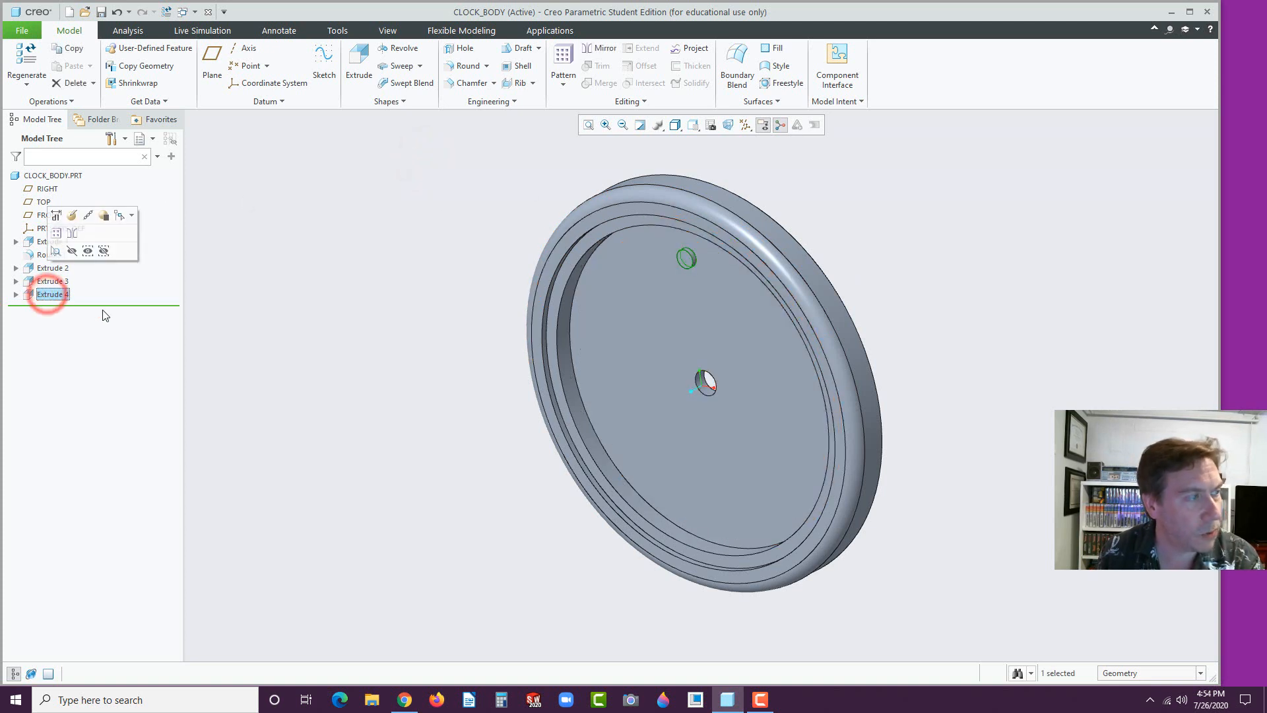
{"action": "left_click", "coordinate": [563, 56]}
{"action": "left_click", "coordinate": [105, 68]}
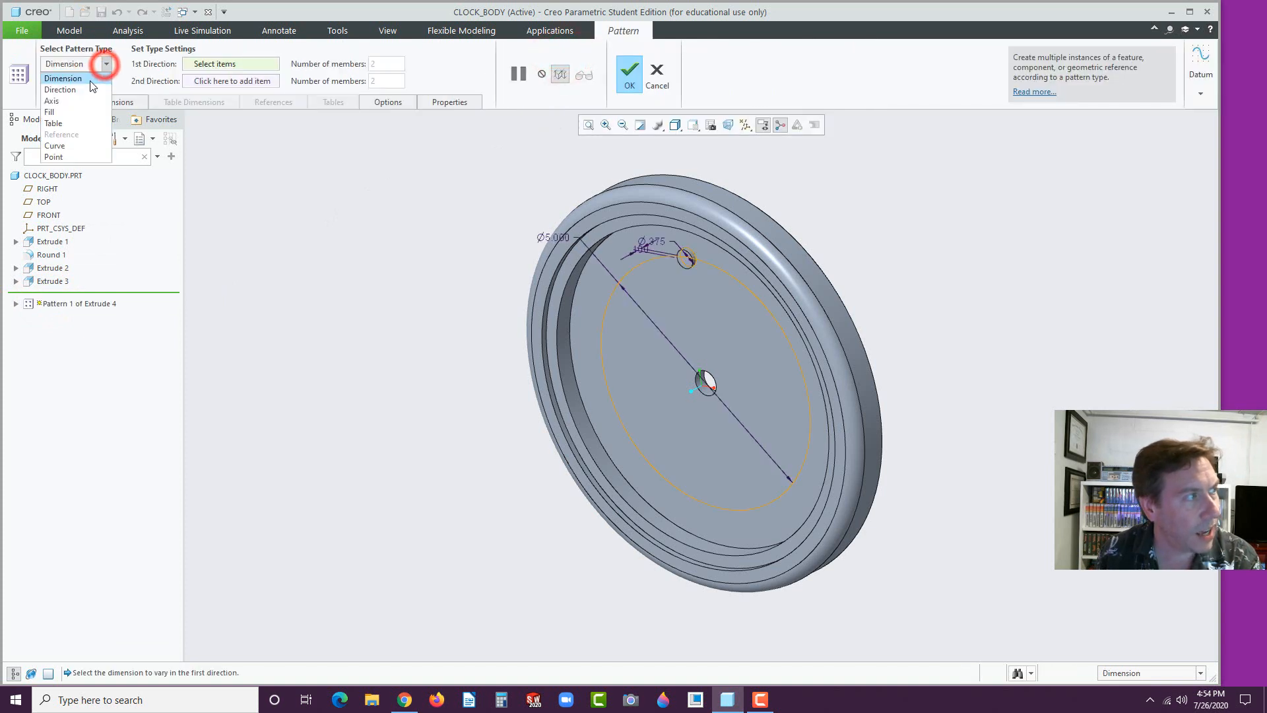
{"action": "left_click", "coordinate": [70, 94]}
{"action": "left_click", "coordinate": [745, 125]}
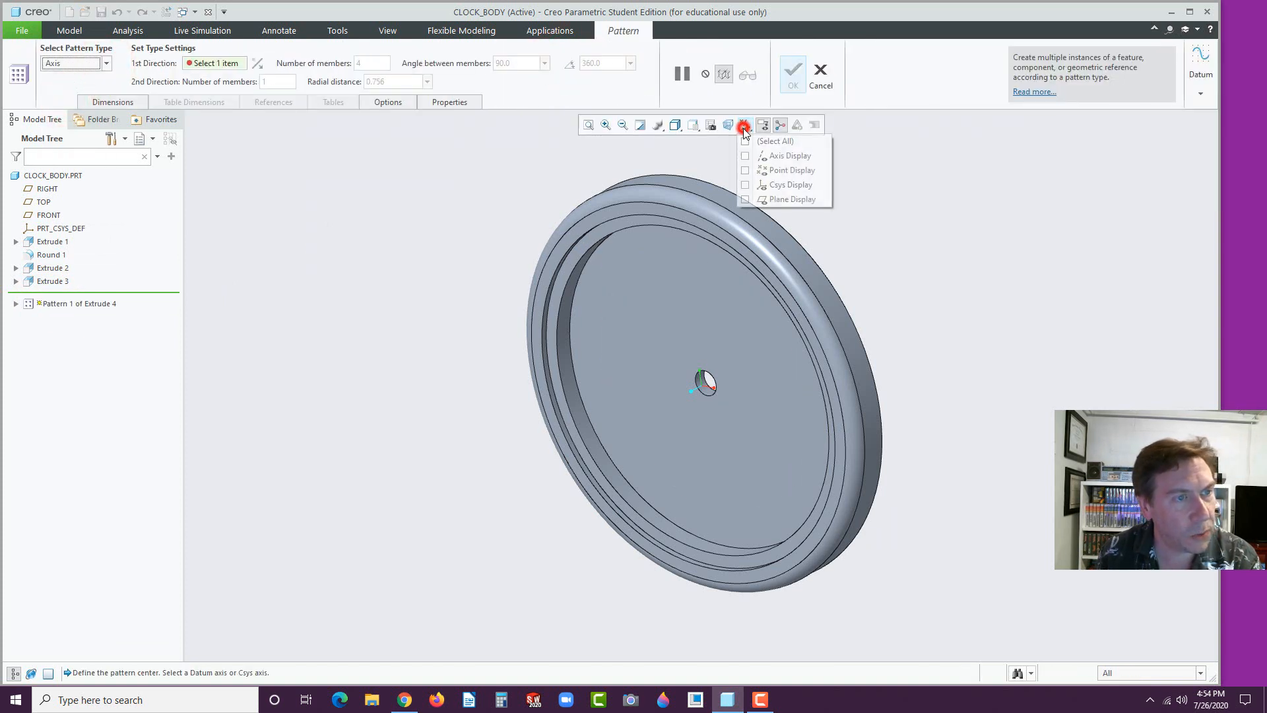
{"action": "left_click", "coordinate": [746, 156]}
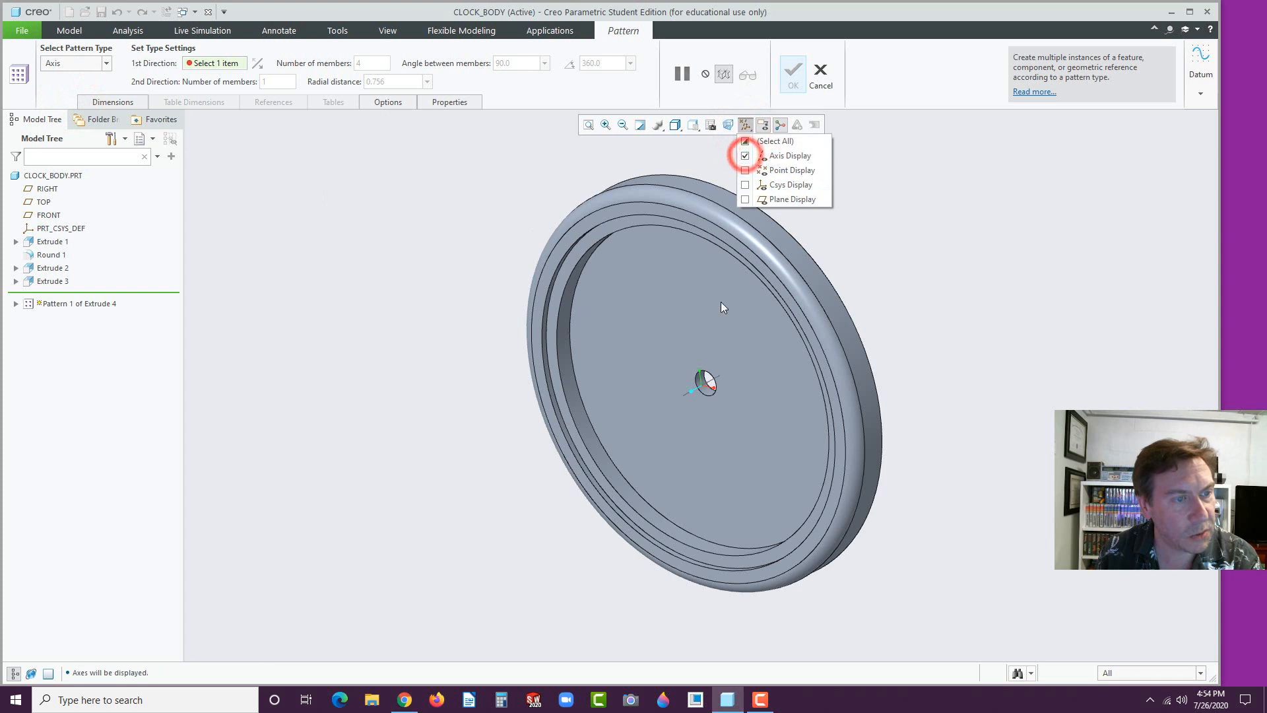
{"action": "left_click", "coordinate": [707, 382]}
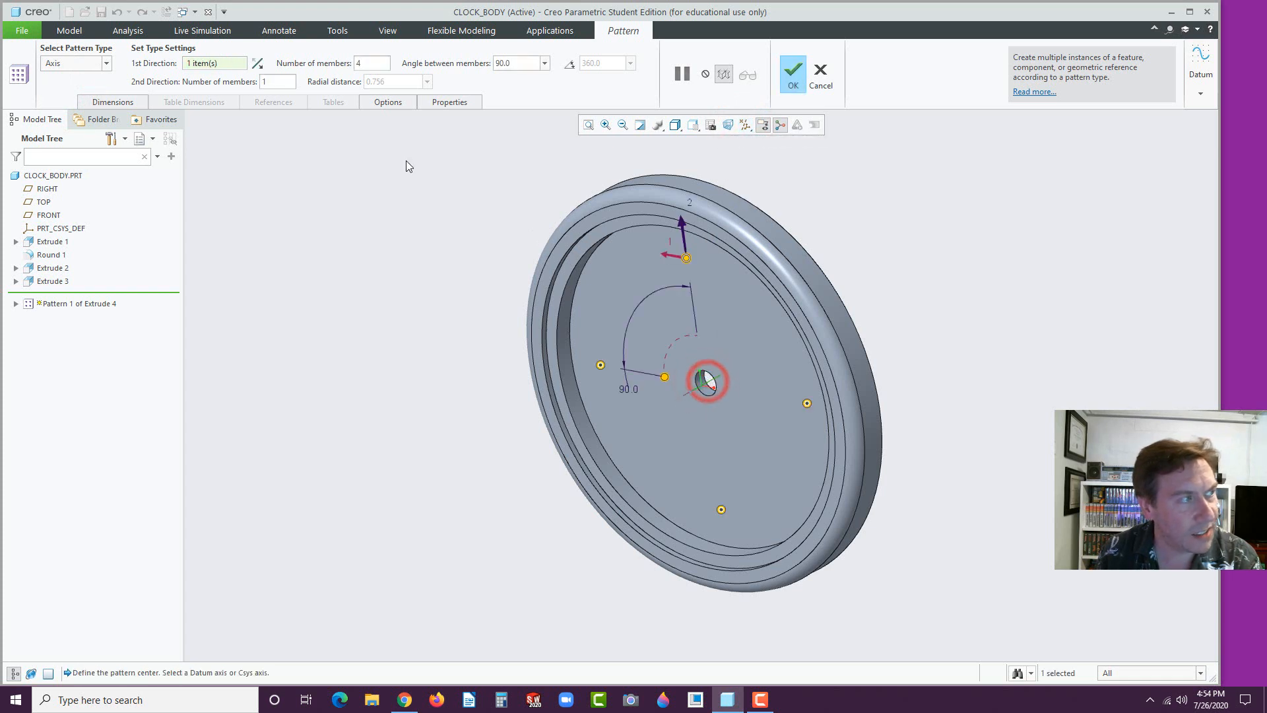
{"action": "key", "text": "BackSpace"}
{"action": "type", "text": "12"}
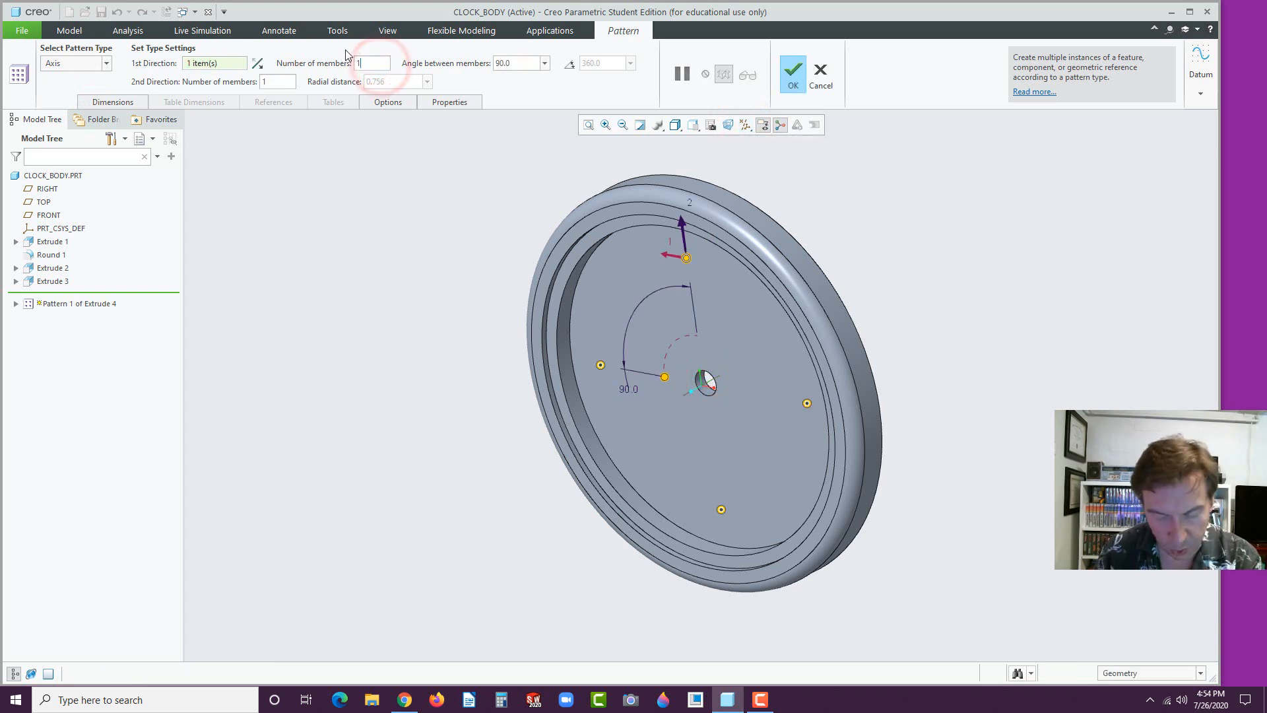
{"action": "double_click", "coordinate": [518, 63]}
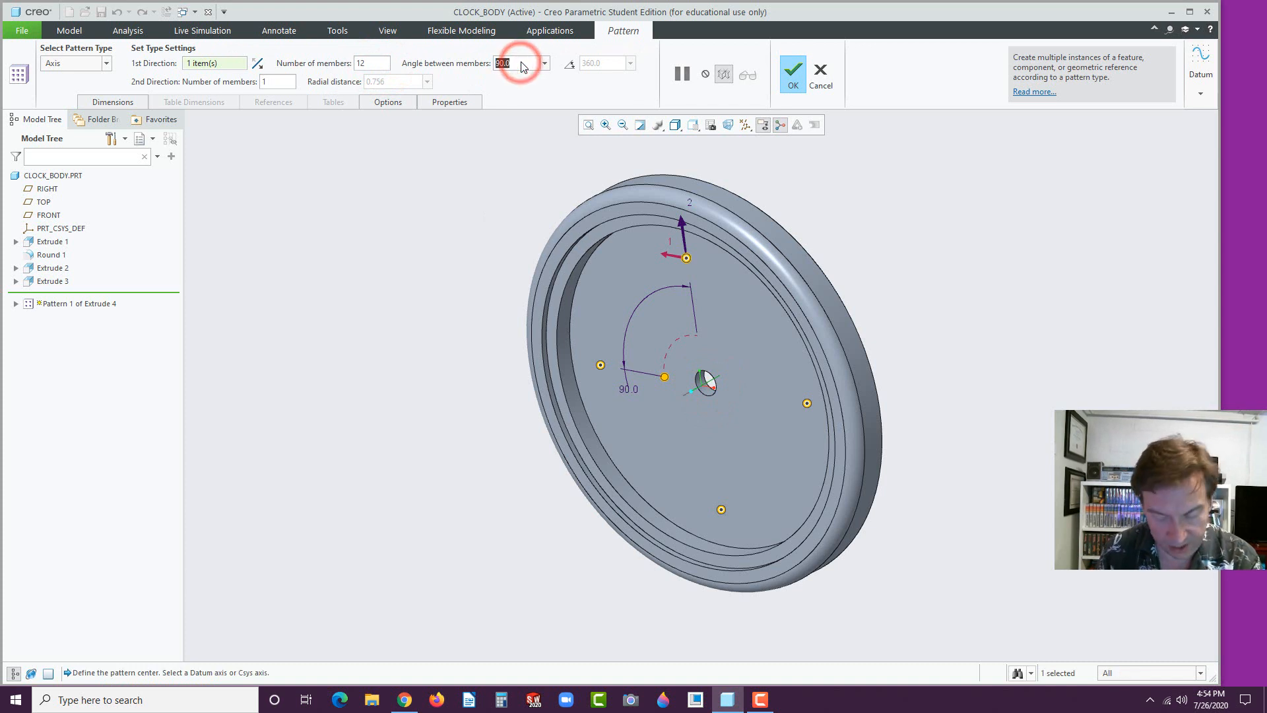
{"action": "type", "text": "12/"}
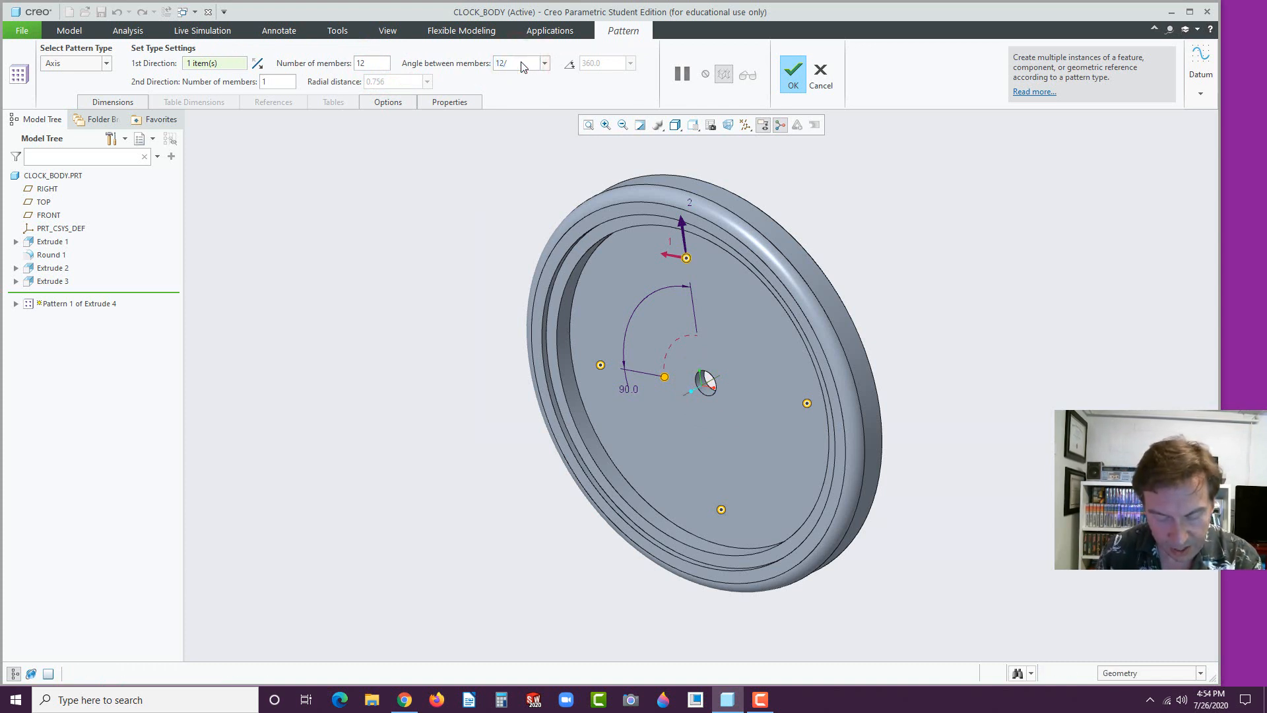
{"action": "type", "text": "36"}
{"action": "key", "text": "Return"}
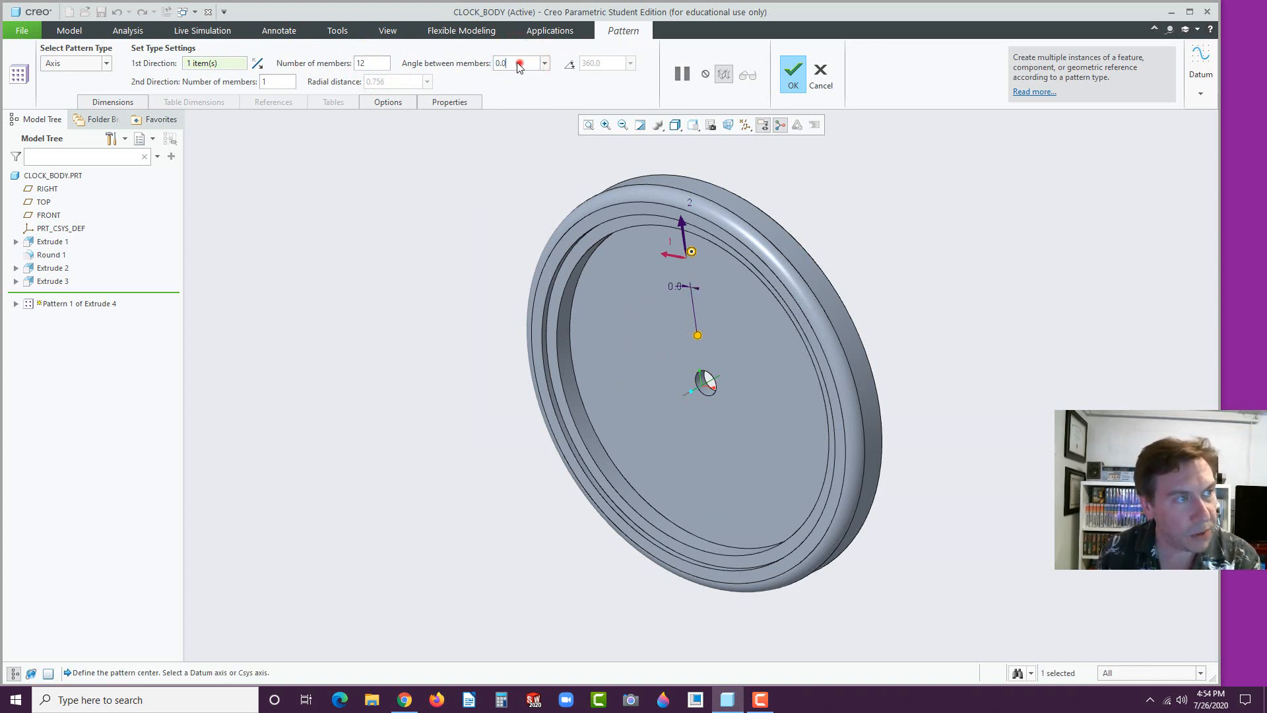
- Set the angle between the pattern members to 360/12 and complete the pattern
{"action": "double_click", "coordinate": [519, 63]}
{"action": "type", "text": "360/12"}
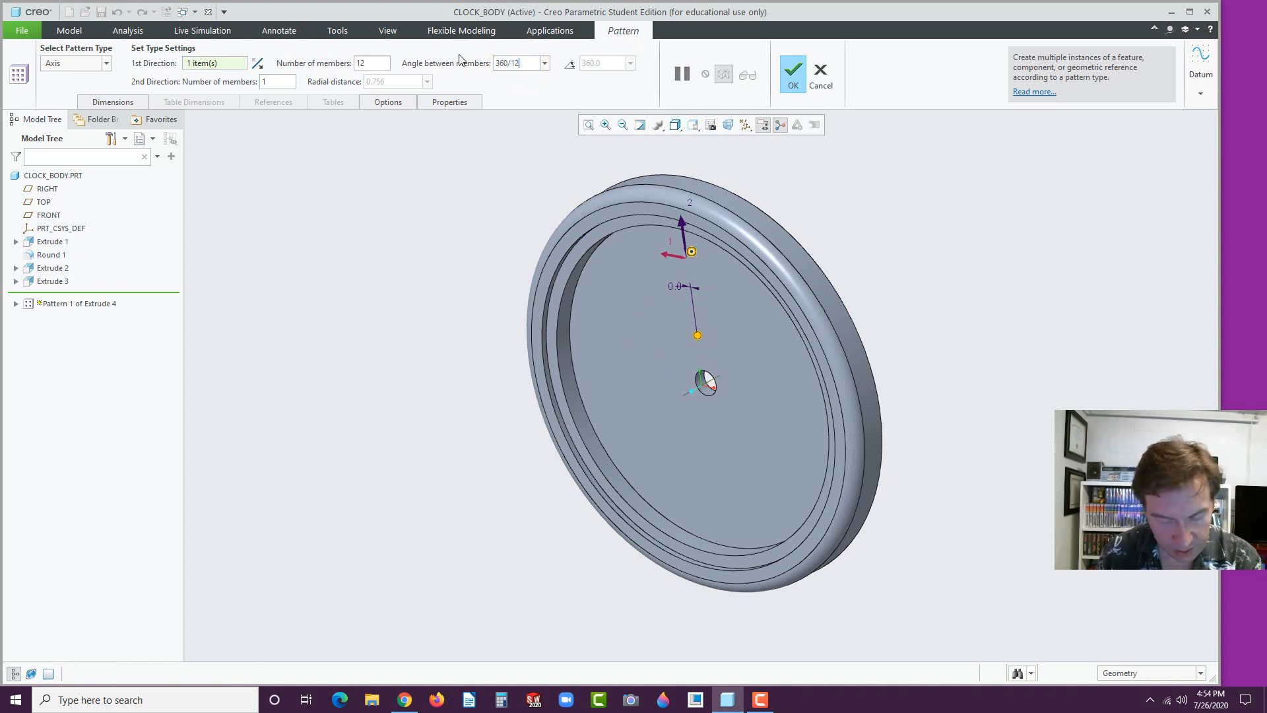
{"action": "key", "text": "Return"}
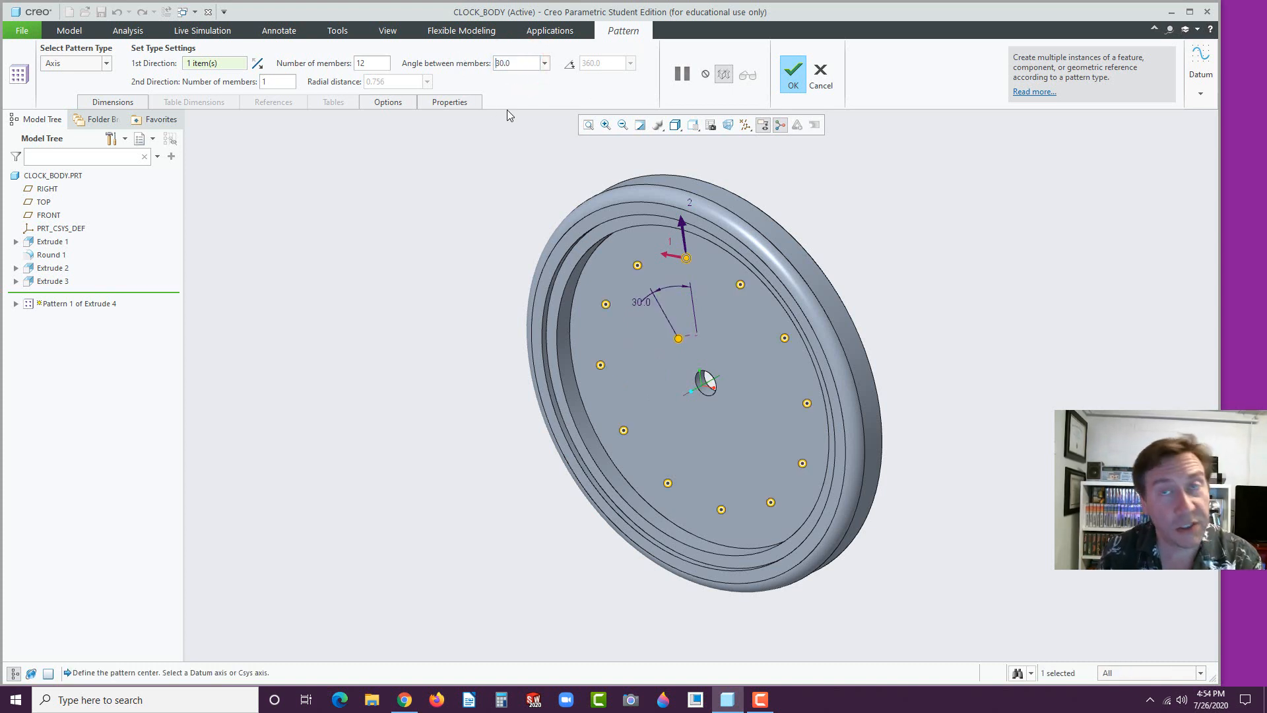
{"action": "left_click", "coordinate": [794, 74]}
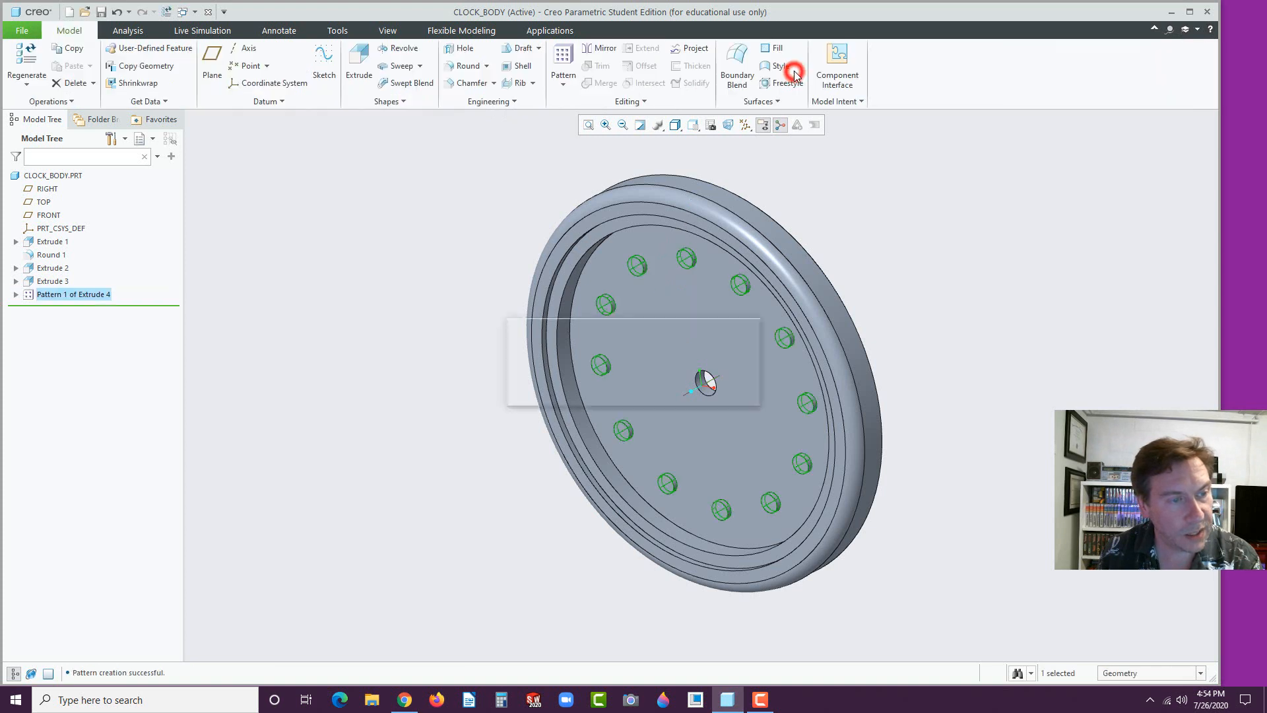
- Turn off the display of datum axes in the model
{"action": "left_click", "coordinate": [746, 124]}
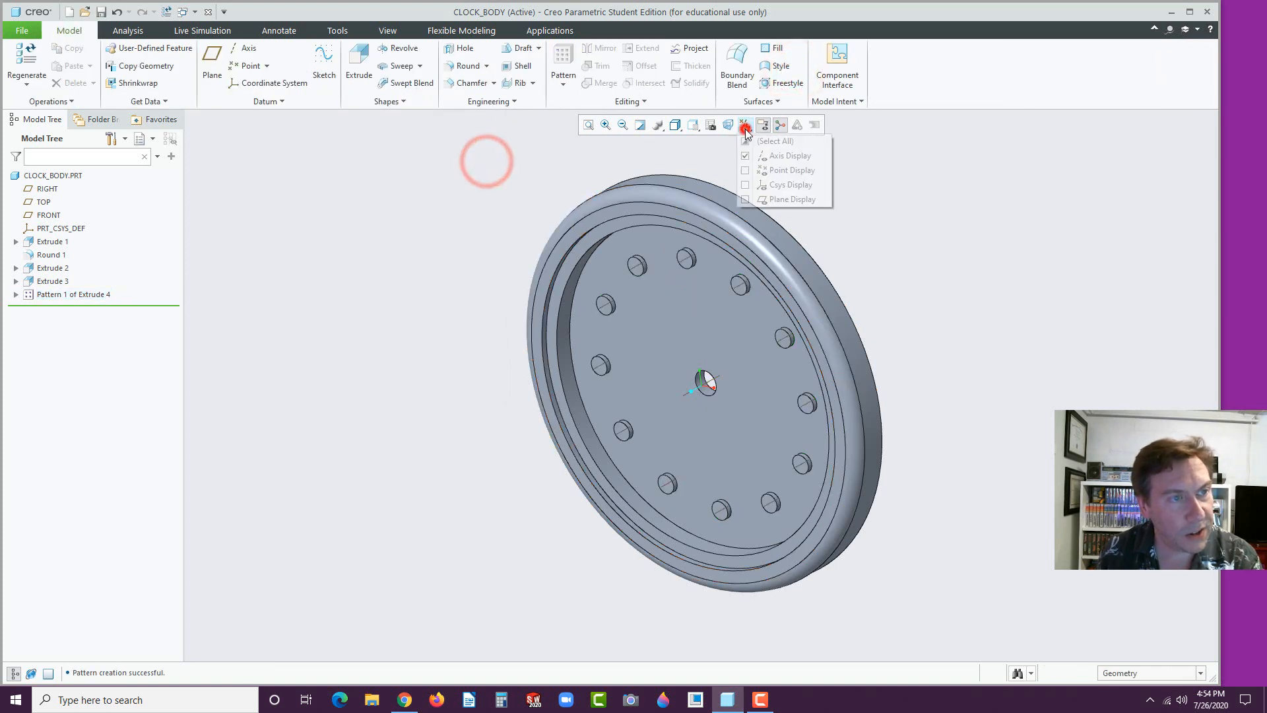
{"action": "left_click", "coordinate": [744, 156]}
{"action": "left_click", "coordinate": [507, 186]}
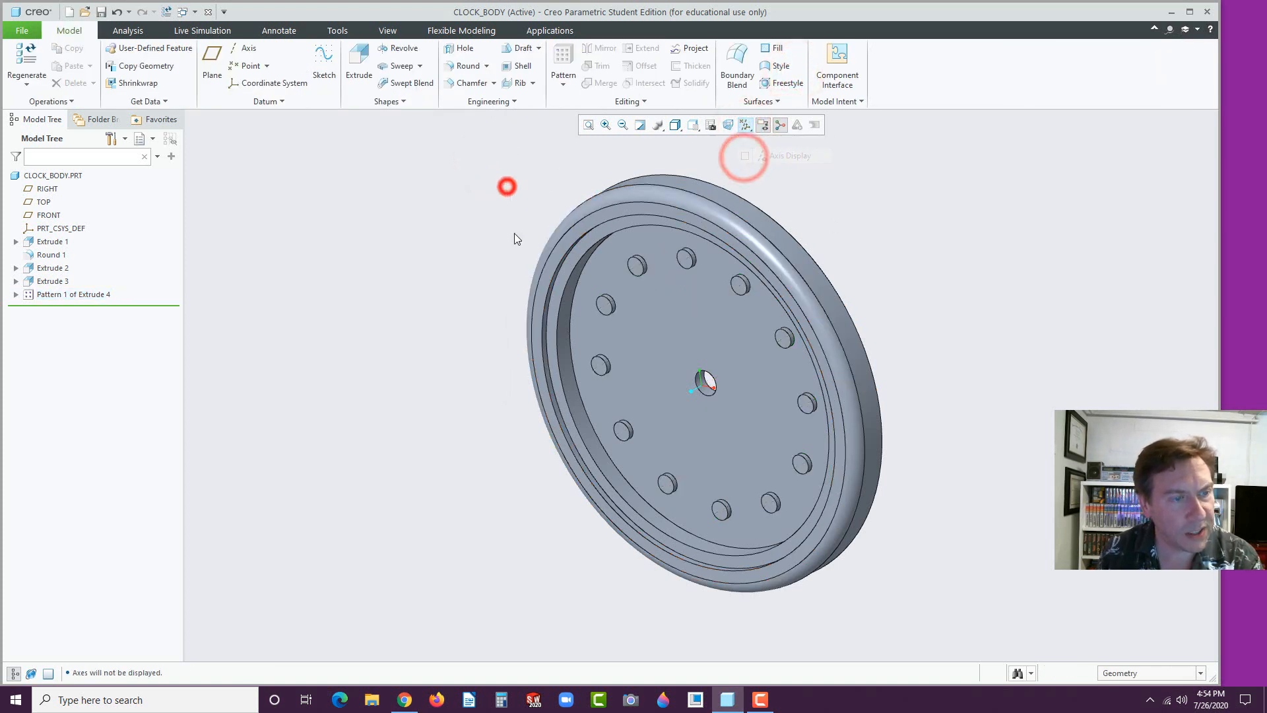
- Start an extrusion on the flat back face of the disc and sketch a circle about 7.75 in diameter centred on the origin
{"action": "middle_click_drag", "start_coordinate": [792, 414], "coordinate": [709, 334]}
{"action": "left_click", "coordinate": [730, 294]}
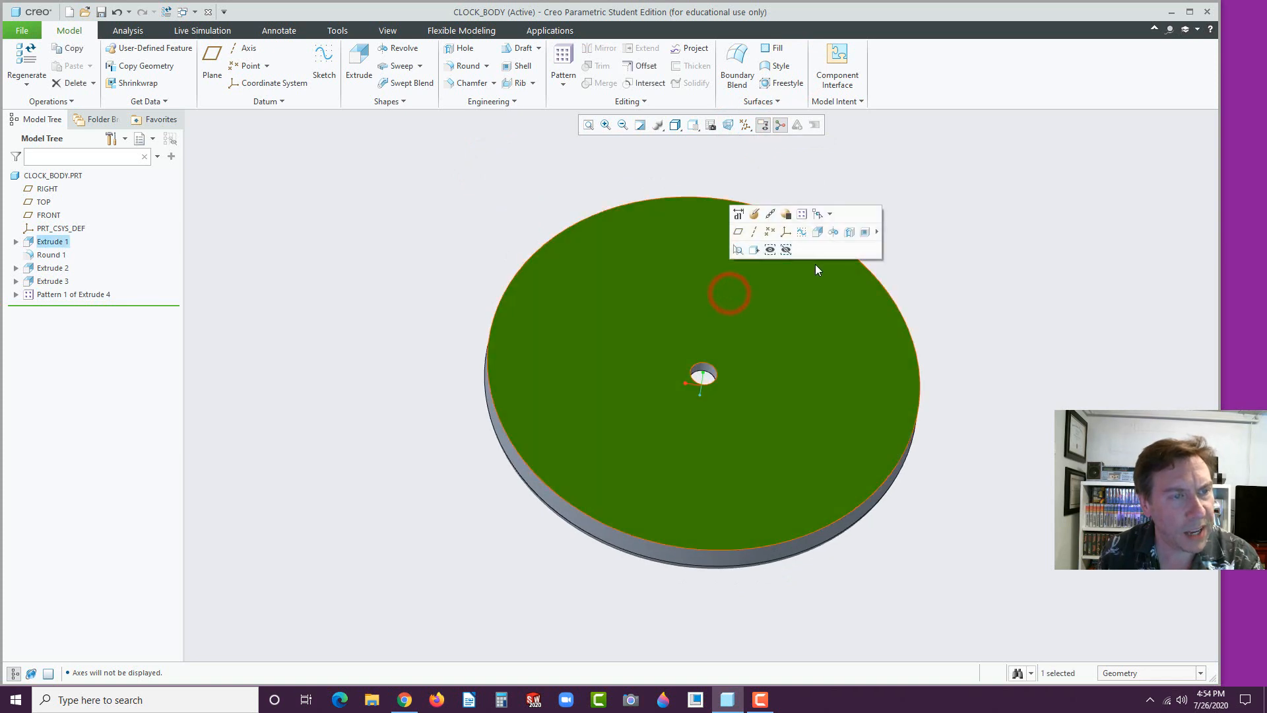
{"action": "left_click", "coordinate": [818, 232]}
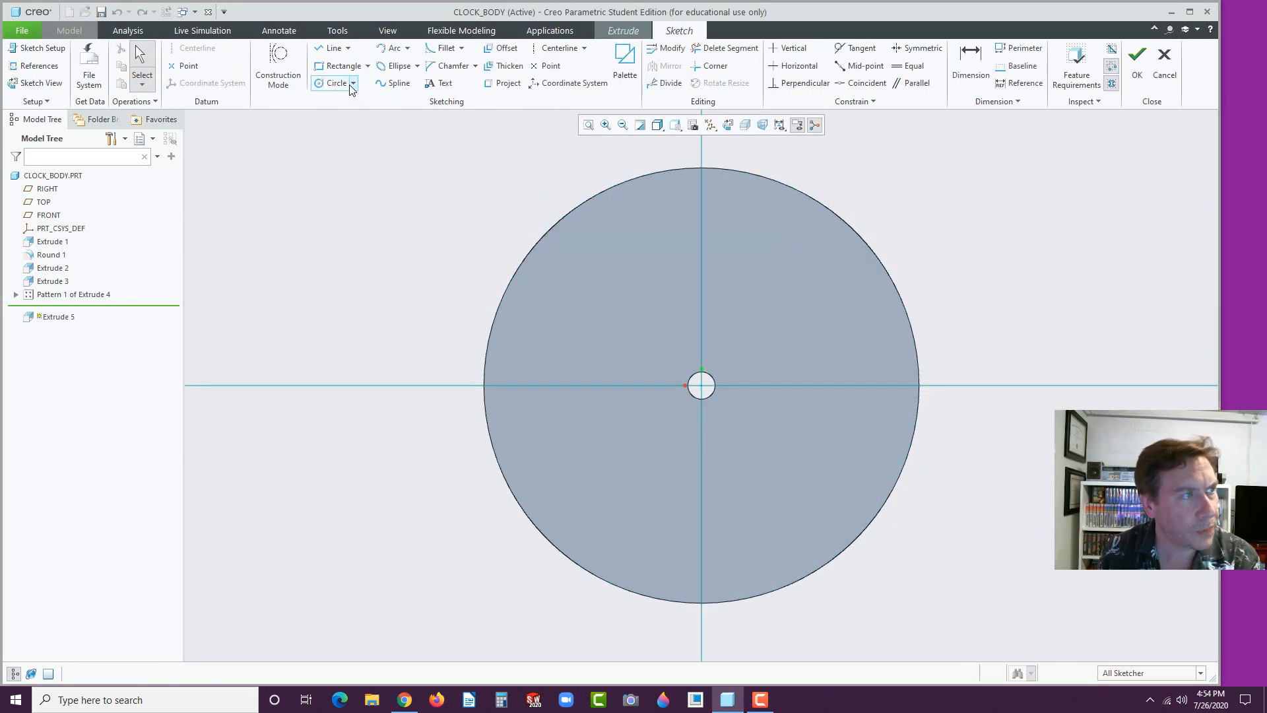
{"action": "left_click", "coordinate": [334, 84]}
{"action": "left_click", "coordinate": [702, 385]}
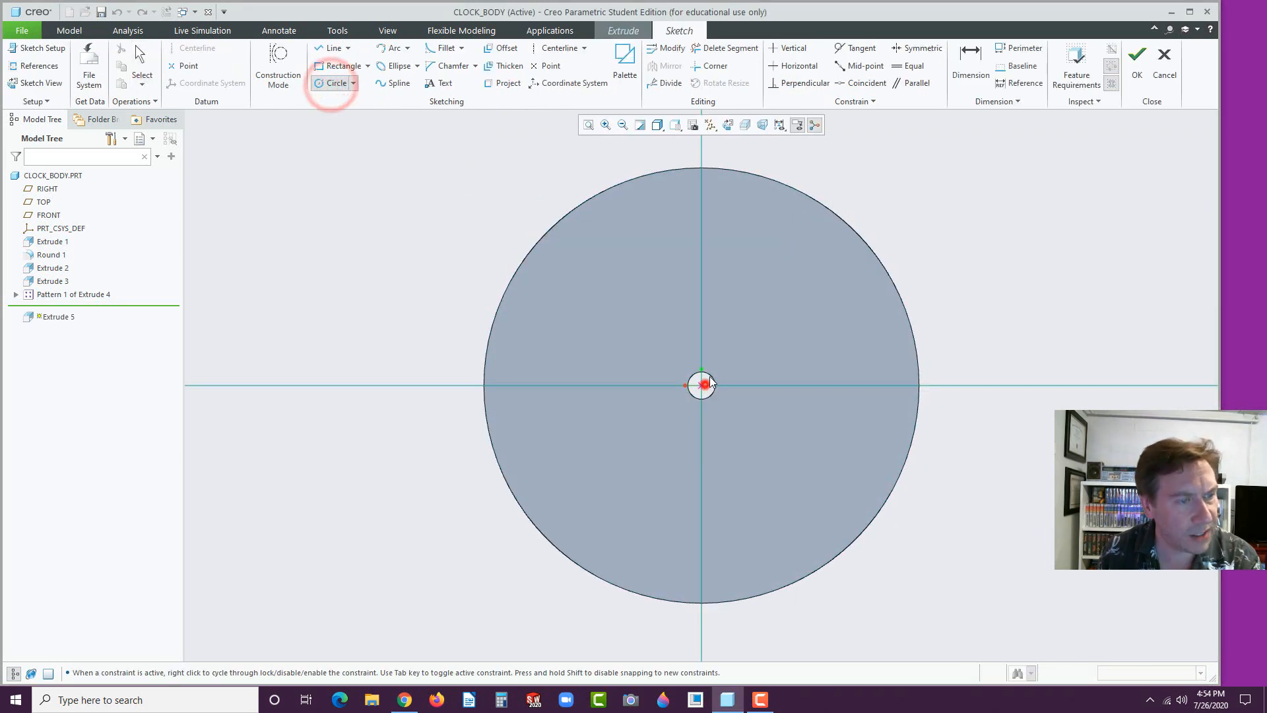
{"action": "left_click", "coordinate": [794, 206]}
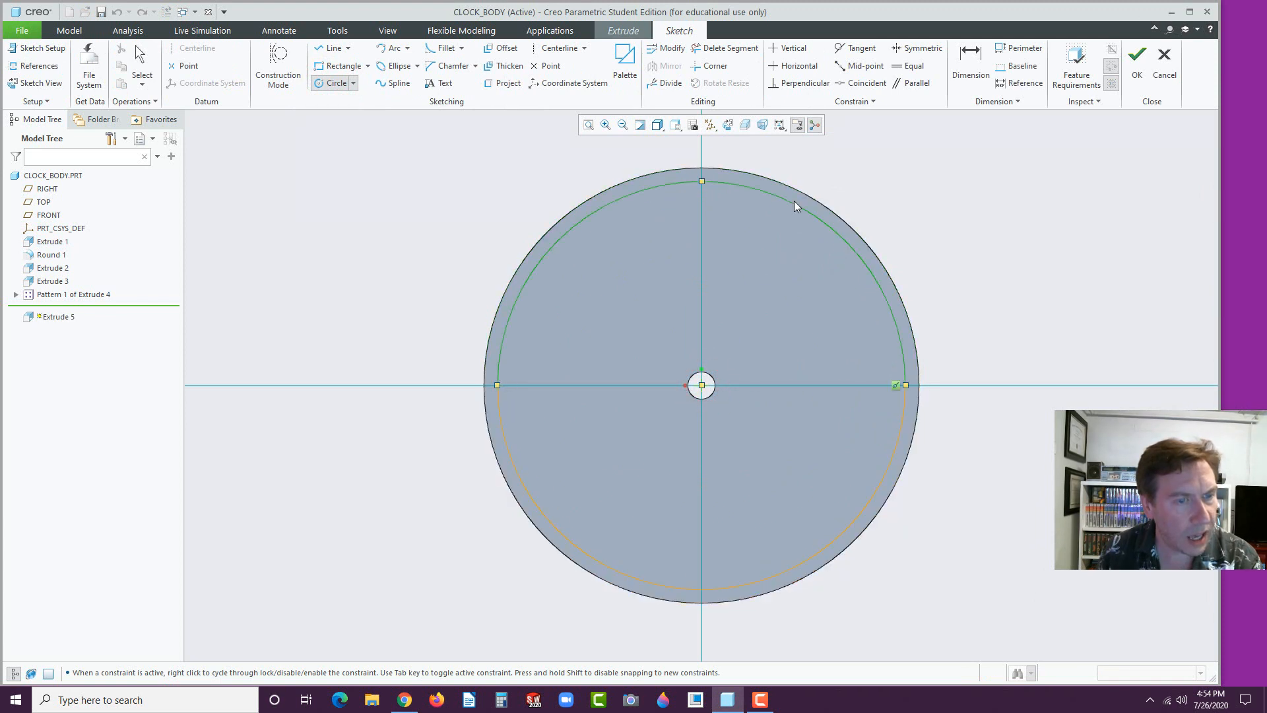
{"action": "scroll", "coordinate": [794, 202], "scroll_direction": "up", "scroll_amount": 3}
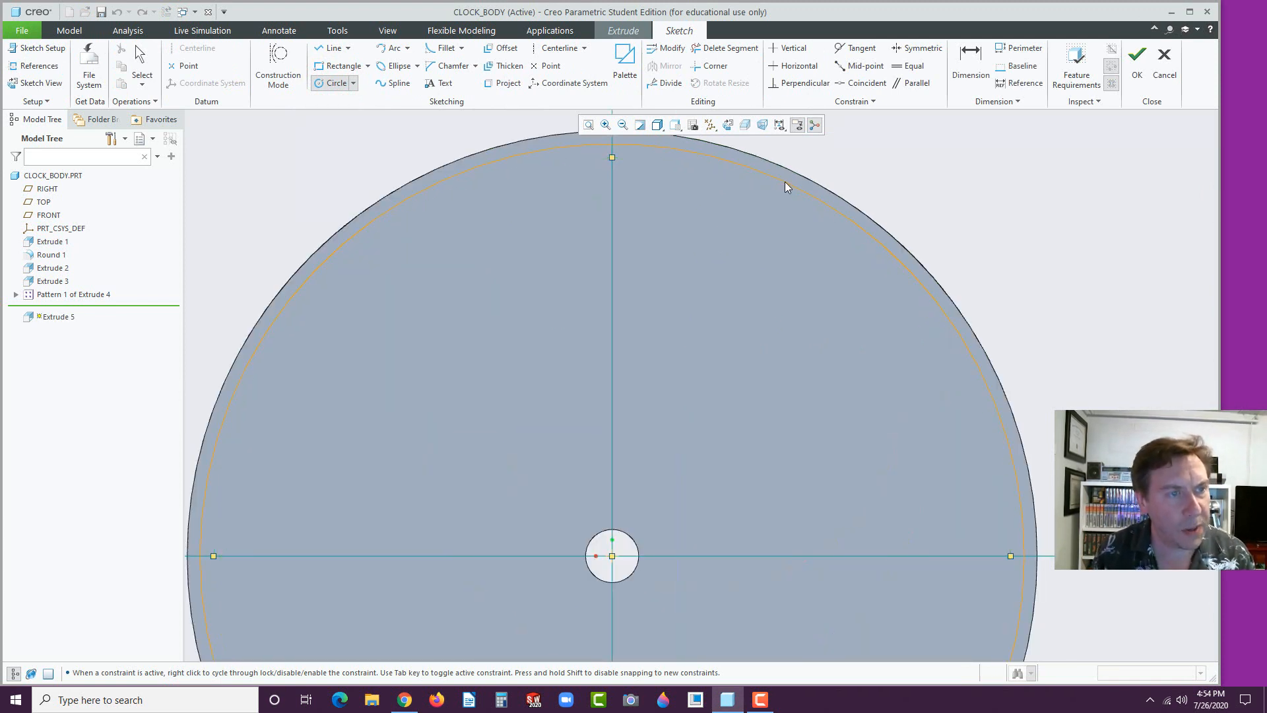
{"action": "middle_click", "coordinate": [784, 181]}
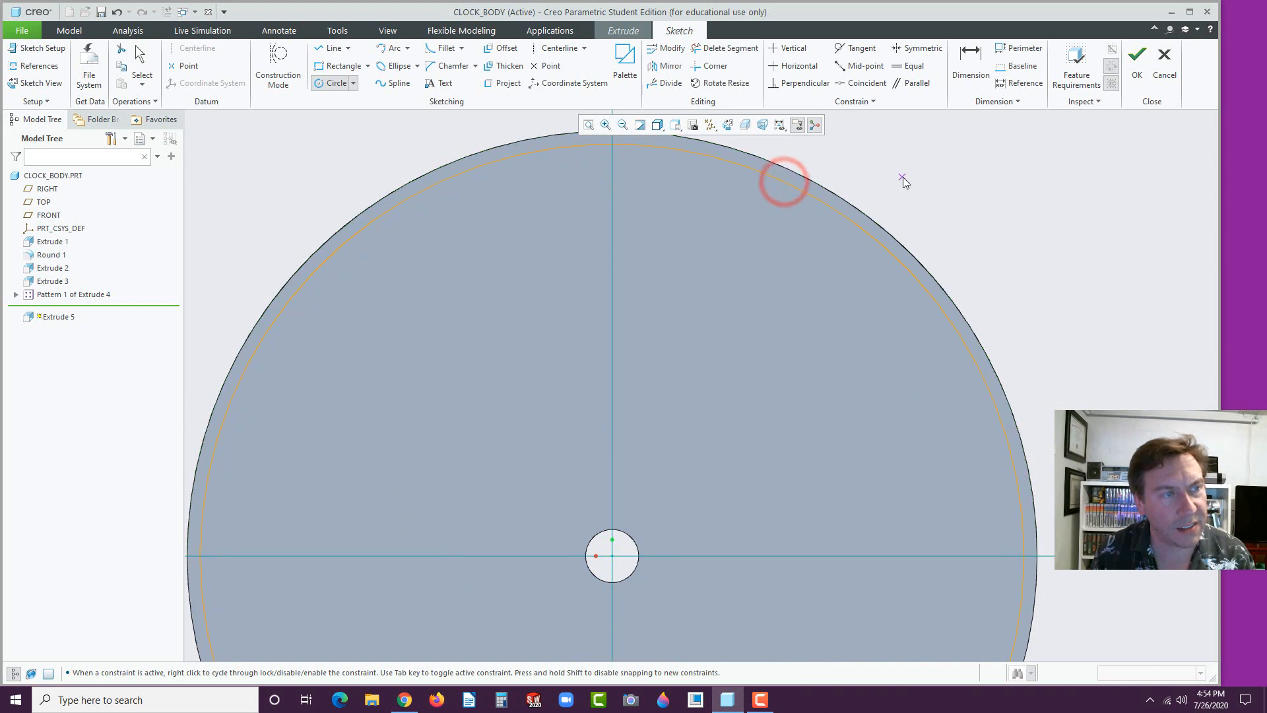
{"action": "scroll", "coordinate": [950, 260], "scroll_direction": "down", "scroll_amount": 4}
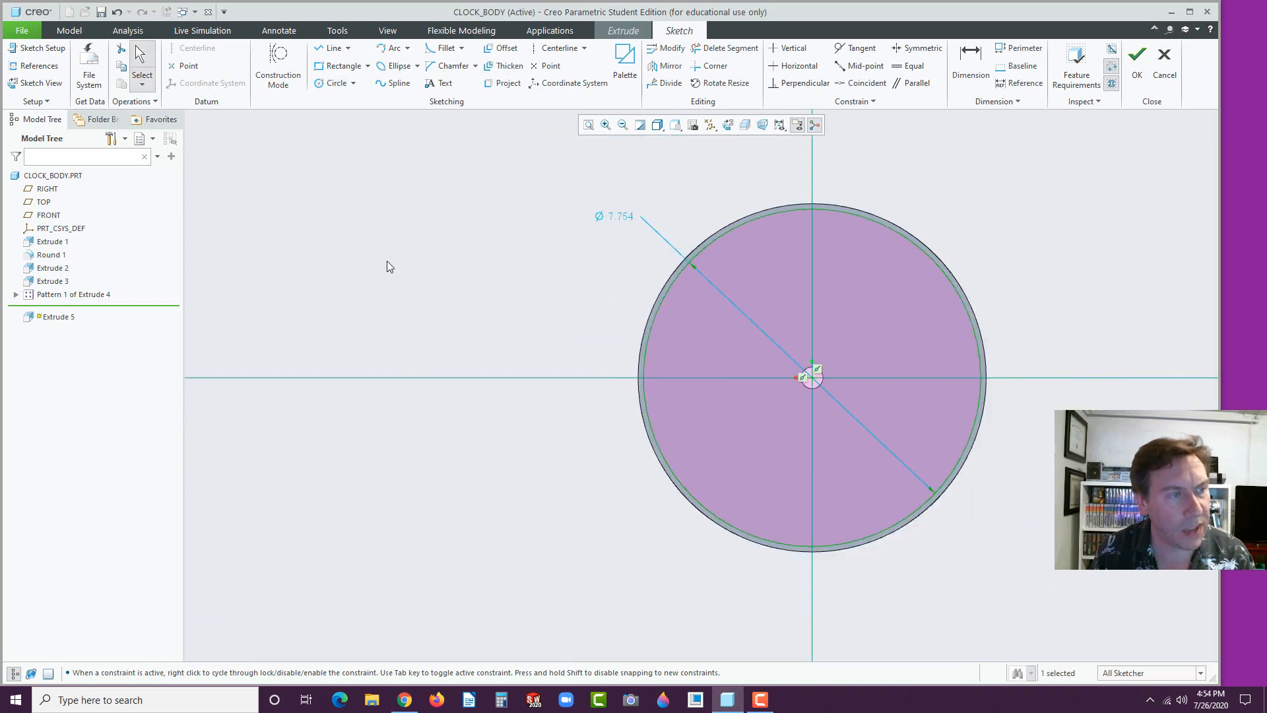
- Set the circle's diameter to 7.5 and finish the sketch
{"action": "double_click", "coordinate": [621, 217]}
{"action": "type", "text": "7."}
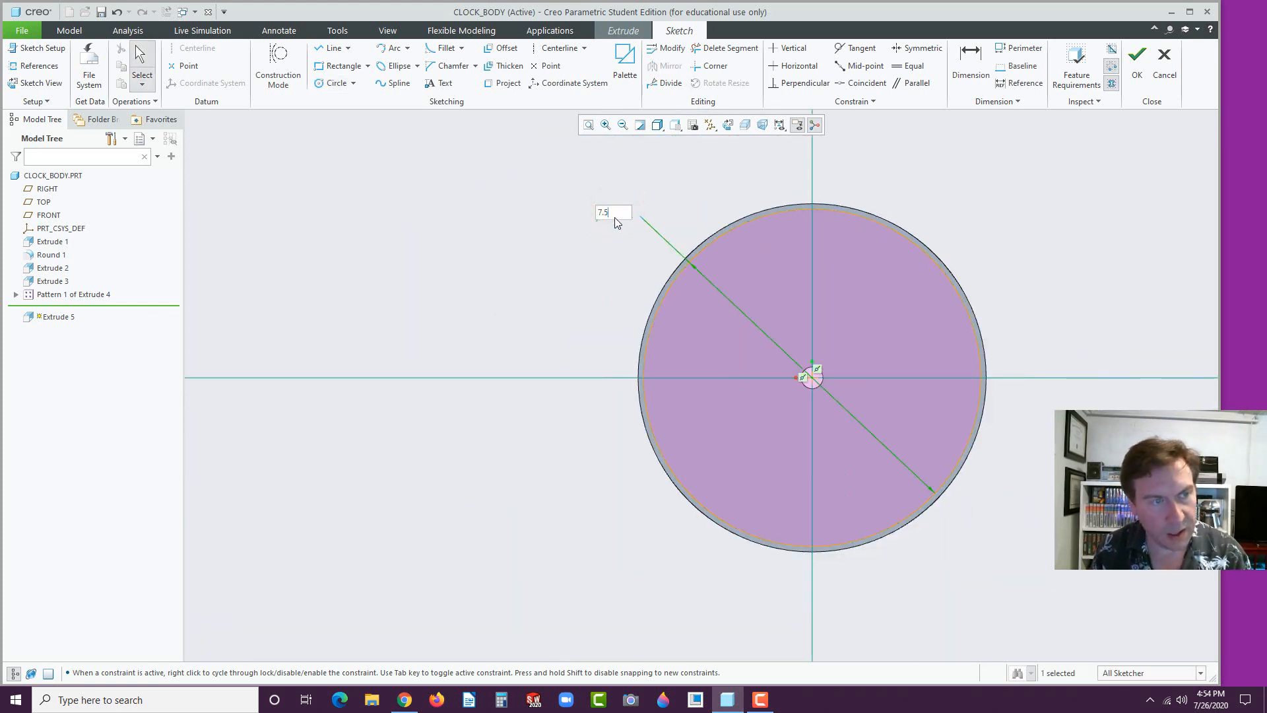
{"action": "type", "text": "5"}
{"action": "key", "text": "Return"}
{"action": "middle_click_drag", "start_coordinate": [881, 316], "coordinate": [830, 337]}
{"action": "left_click", "coordinate": [1132, 66]}
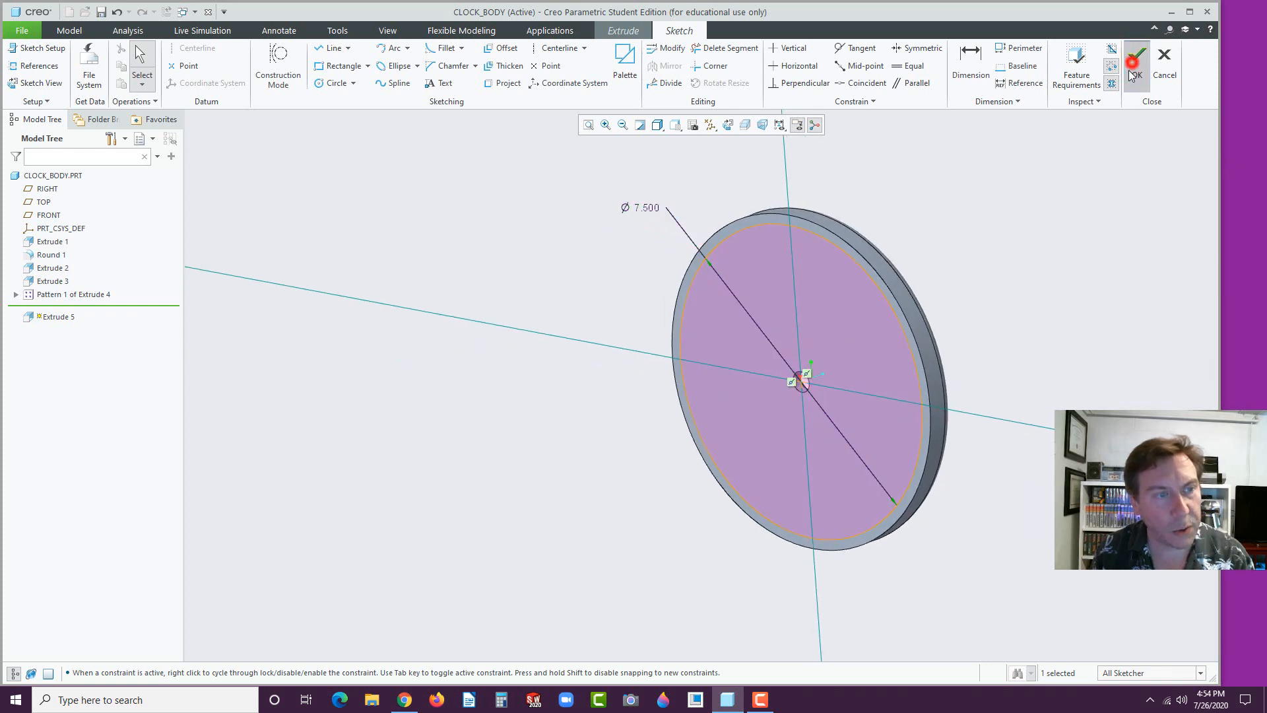
- Cut the 7.5 circle into the back face by removing material to a depth of 0.125
{"action": "left_click", "coordinate": [776, 387]}
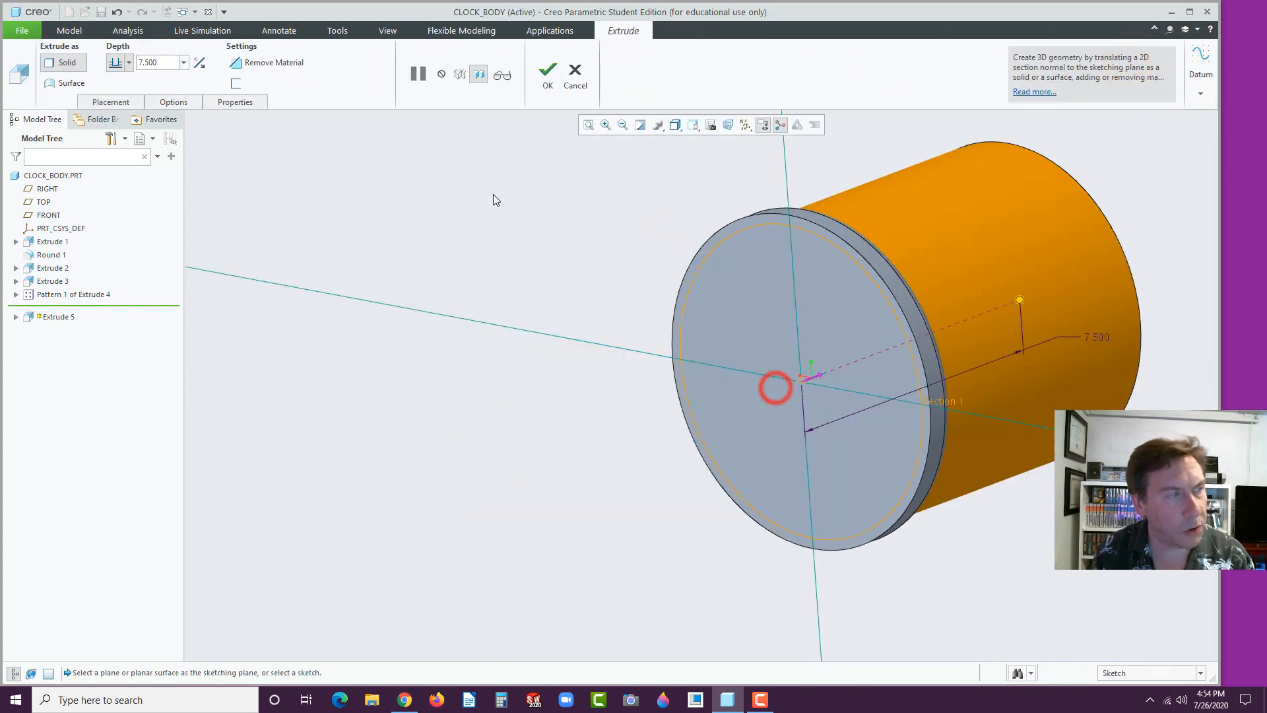
{"action": "left_click", "coordinate": [250, 63]}
{"action": "left_click", "coordinate": [169, 63]}
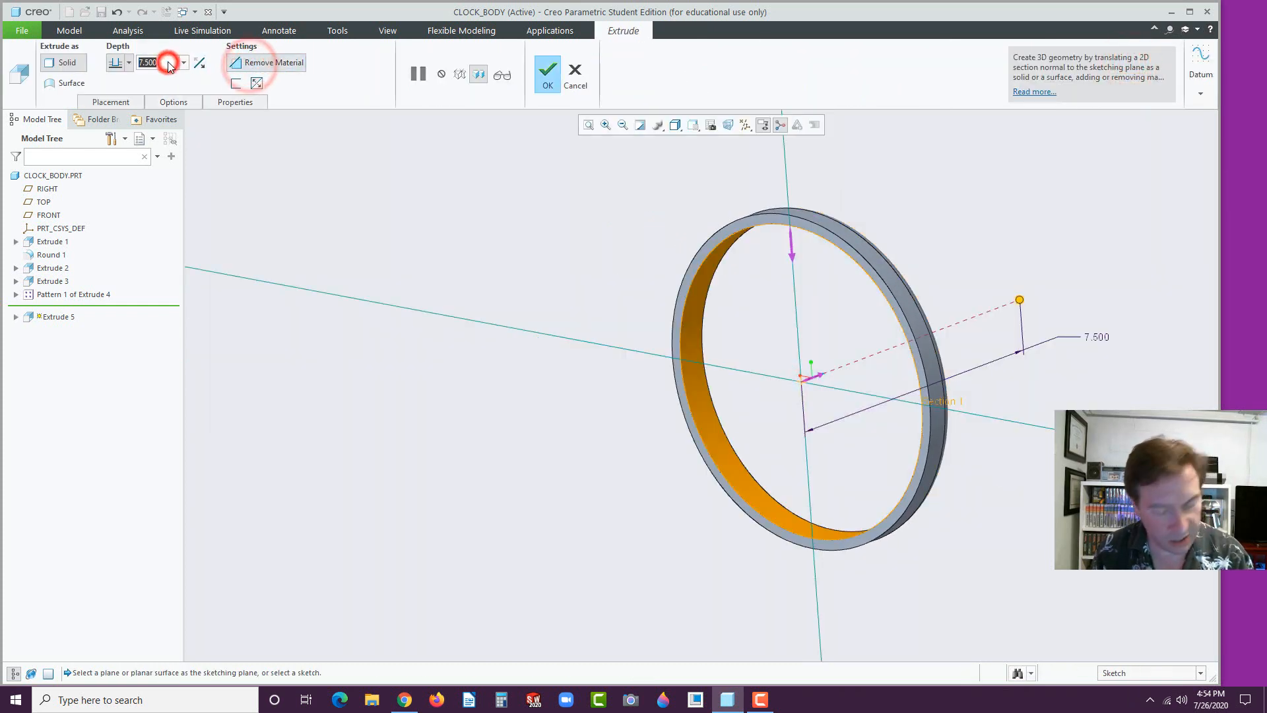
{"action": "type", "text": "0.125"}
{"action": "key", "text": "Return"}
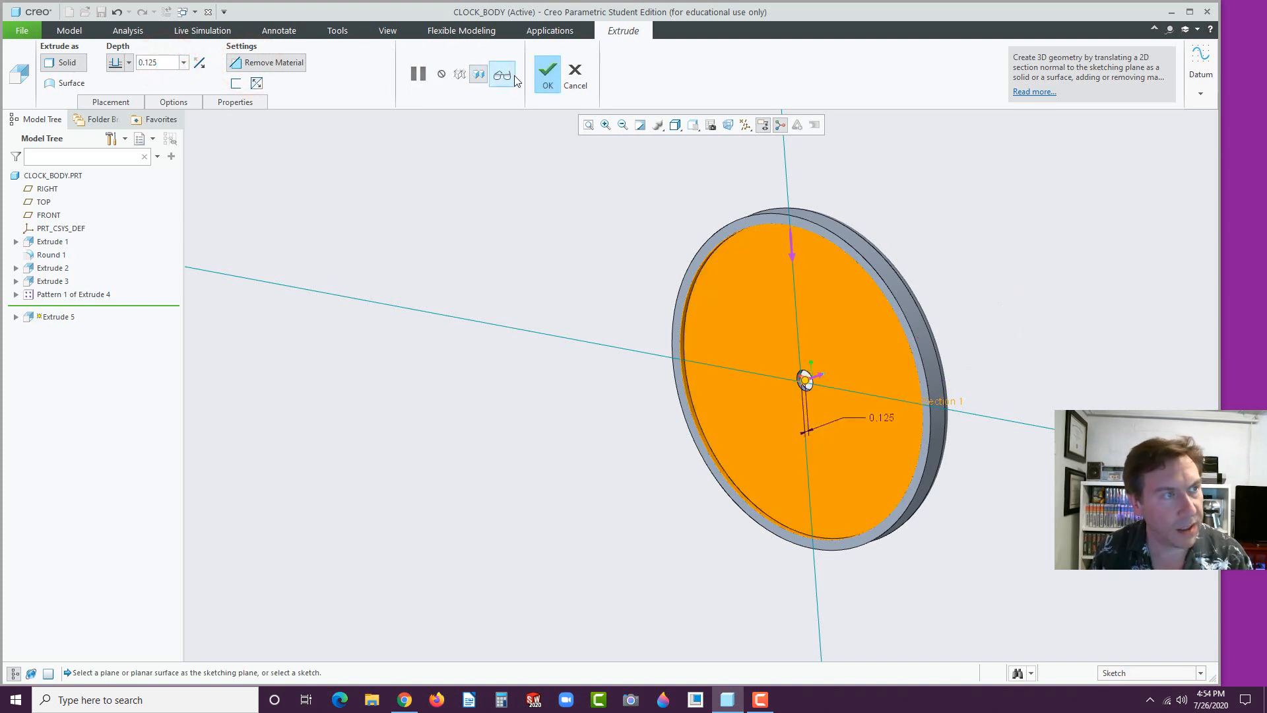
{"action": "left_click", "coordinate": [548, 73]}
{"action": "left_click", "coordinate": [515, 184]}
- Start an extrusion sketch on the recessed back face and add vertical and horizontal centerlines through the origin
{"action": "middle_click_drag", "start_coordinate": [546, 271], "coordinate": [771, 308]}
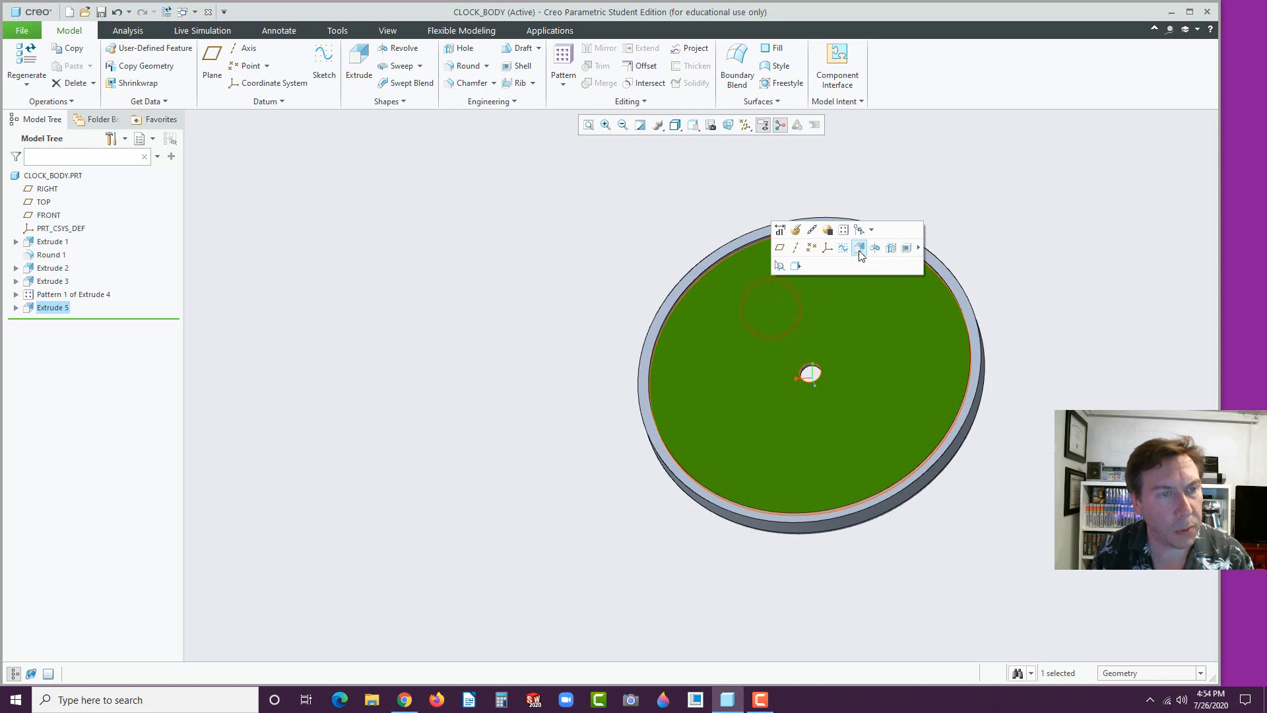
{"action": "left_click", "coordinate": [858, 249]}
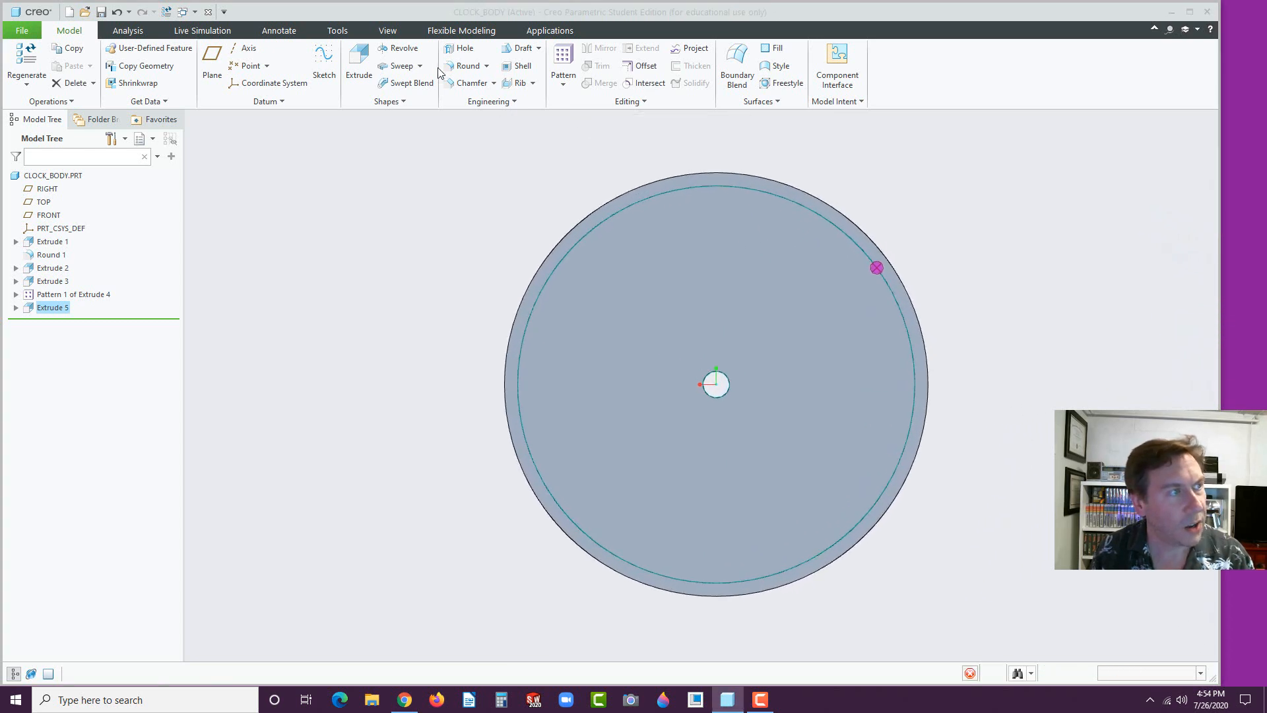
{"action": "left_click", "coordinate": [546, 49]}
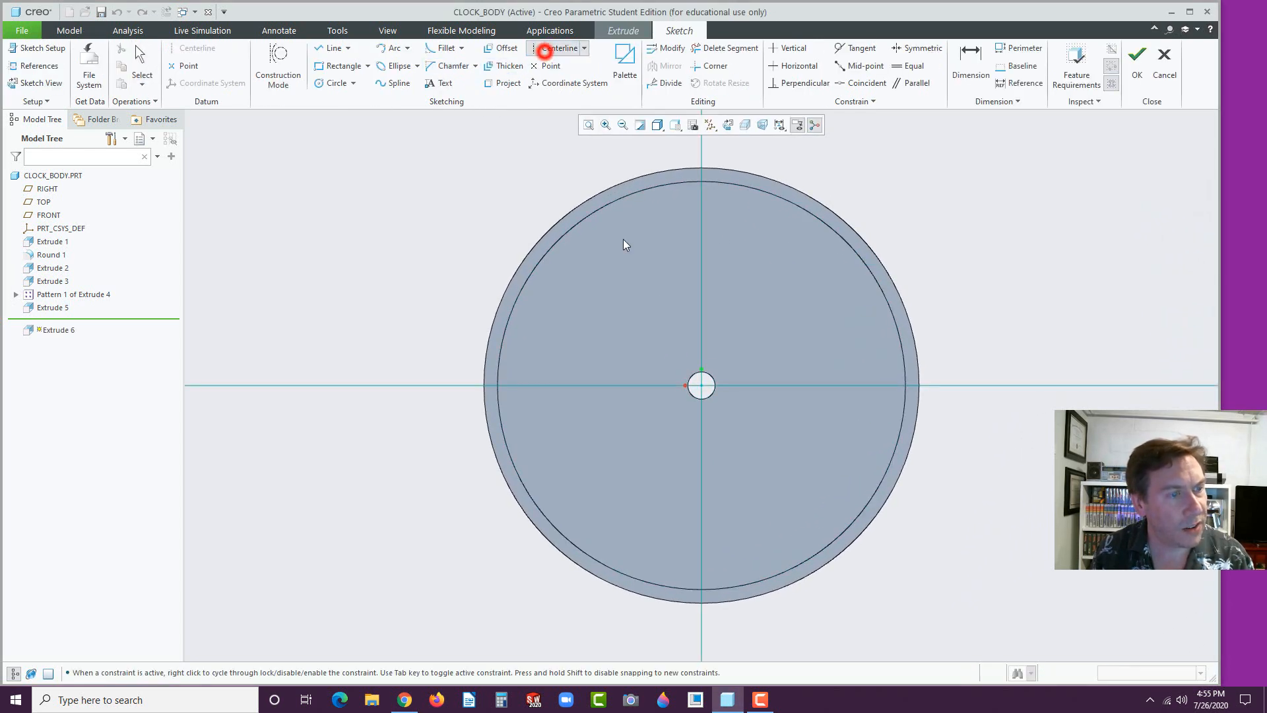
{"action": "left_click", "coordinate": [702, 385]}
{"action": "left_click", "coordinate": [704, 310]}
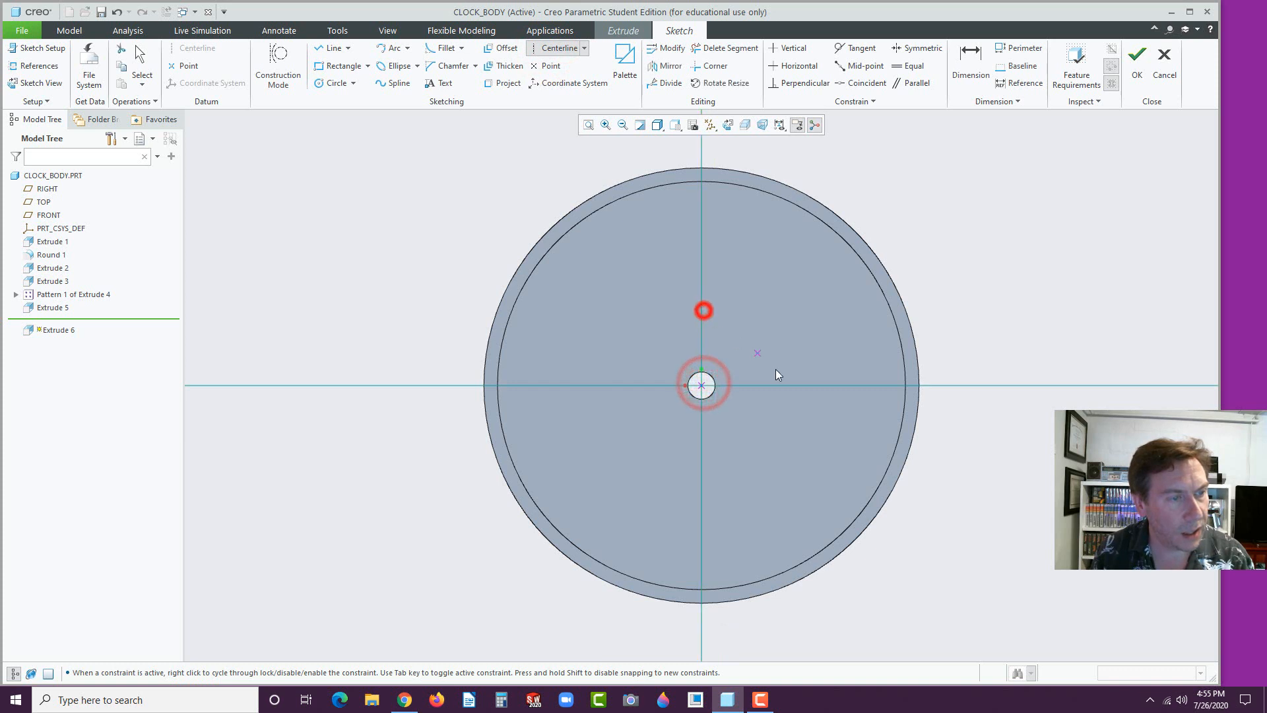
{"action": "left_click", "coordinate": [702, 386]}
{"action": "left_click", "coordinate": [572, 385]}
{"action": "middle_click", "coordinate": [572, 385]}
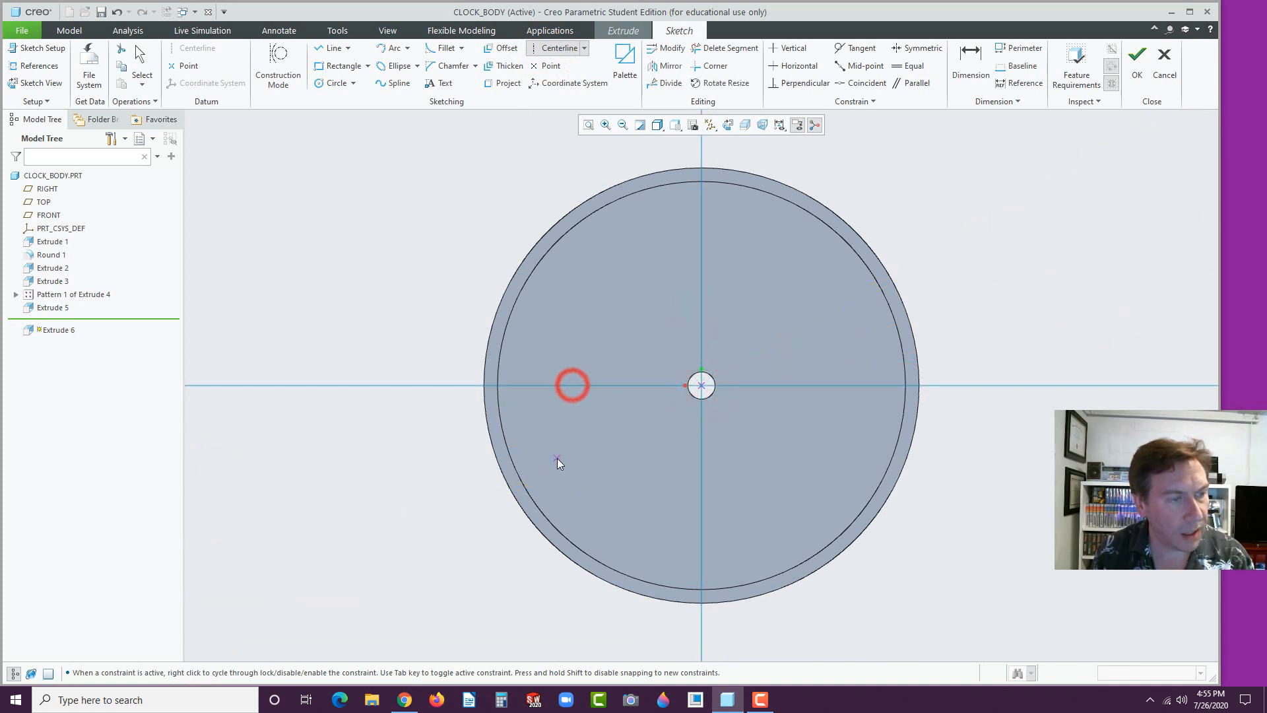
- Sketch a circle about 0.83 left of and 1.08 above the origin, and set its diameter to 0.25
{"action": "left_click", "coordinate": [319, 82]}
{"action": "left_click", "coordinate": [659, 326]}
{"action": "middle_click", "coordinate": [621, 342]}
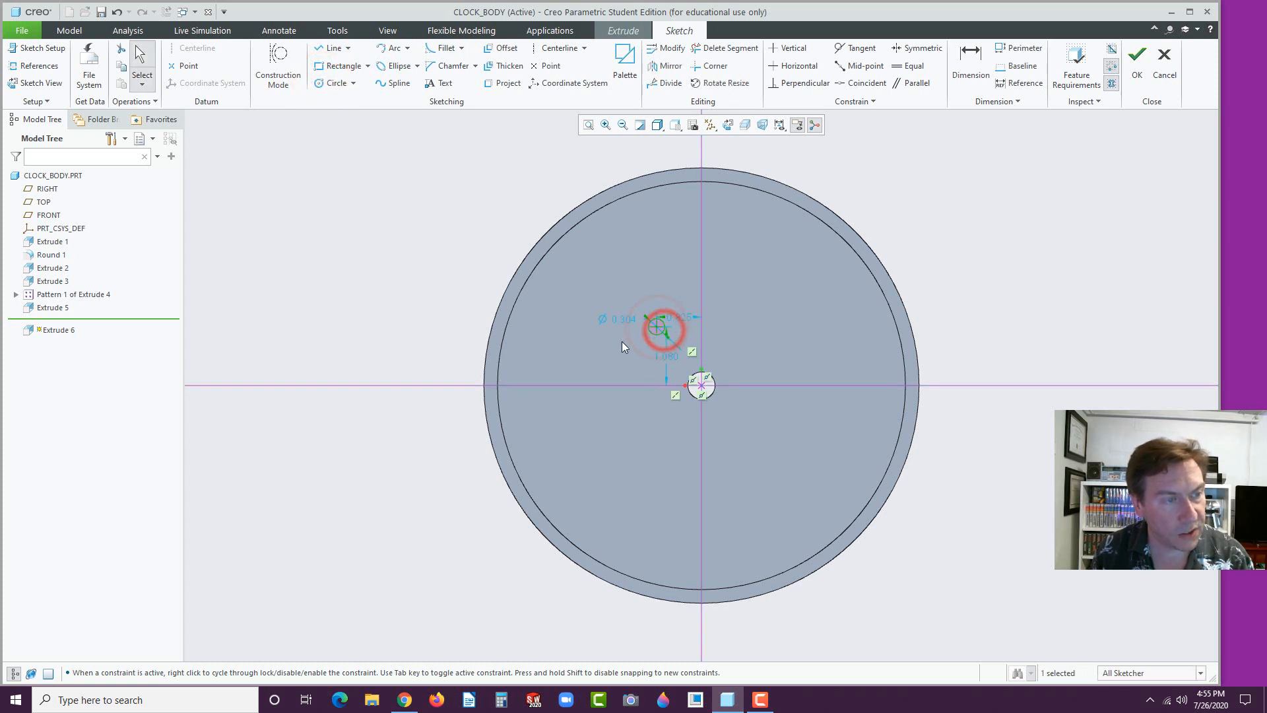
{"action": "double_click", "coordinate": [621, 322]}
{"action": "type", "text": ".125"}
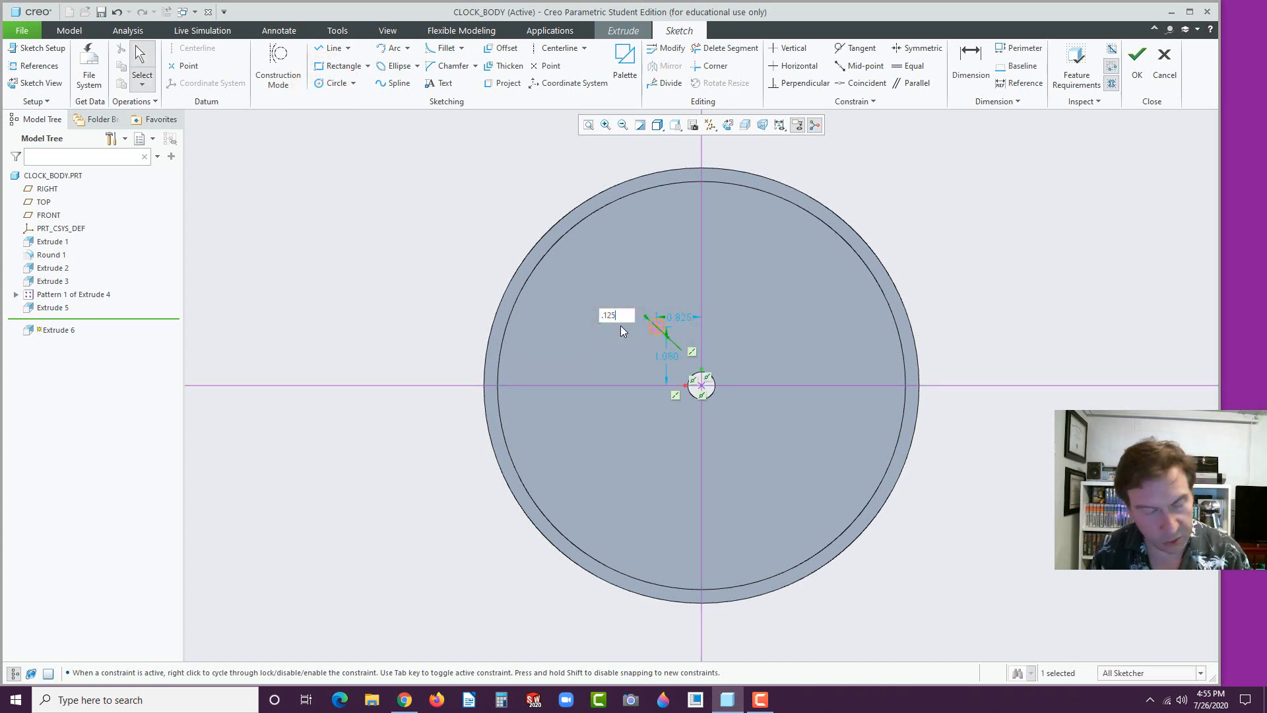
{"action": "key", "text": "Return"}
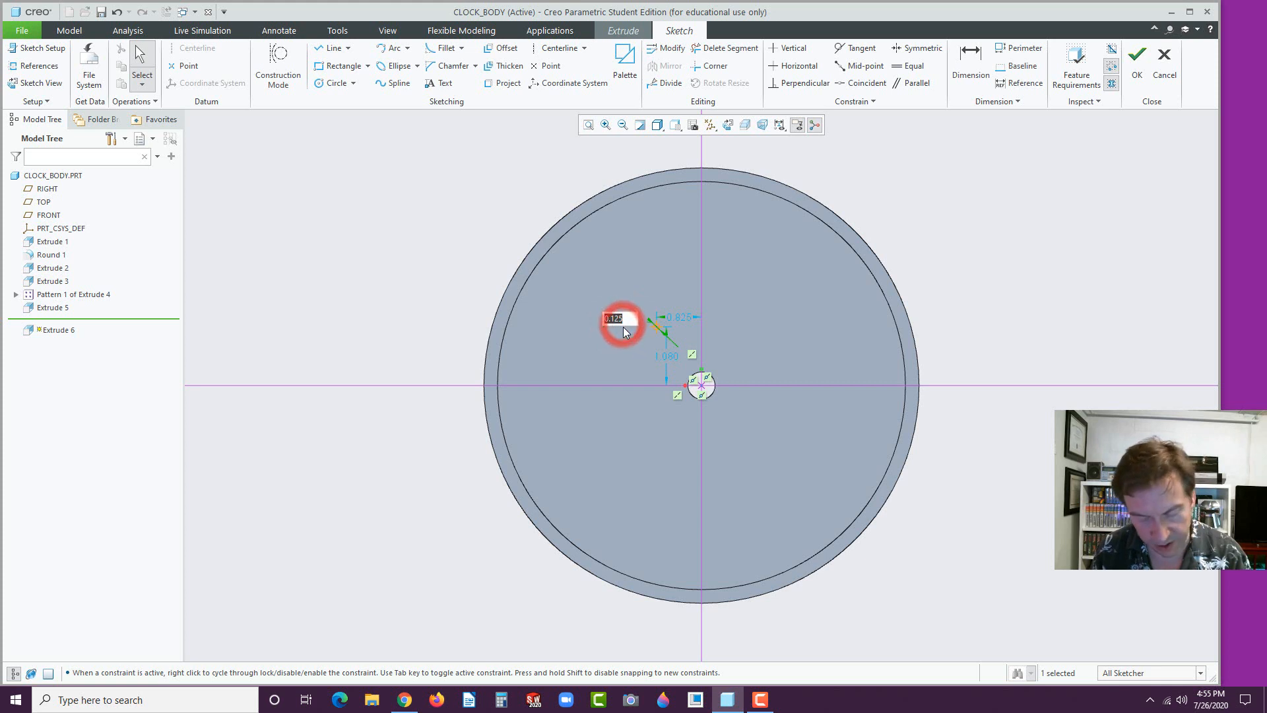
{"action": "type", "text": ".25"}
{"action": "key", "text": "Return"}
- Set the circle's vertical and horizontal distances from the centerlines to 1 each, and move both dimensions clear of the geometry
{"action": "double_click", "coordinate": [668, 356]}
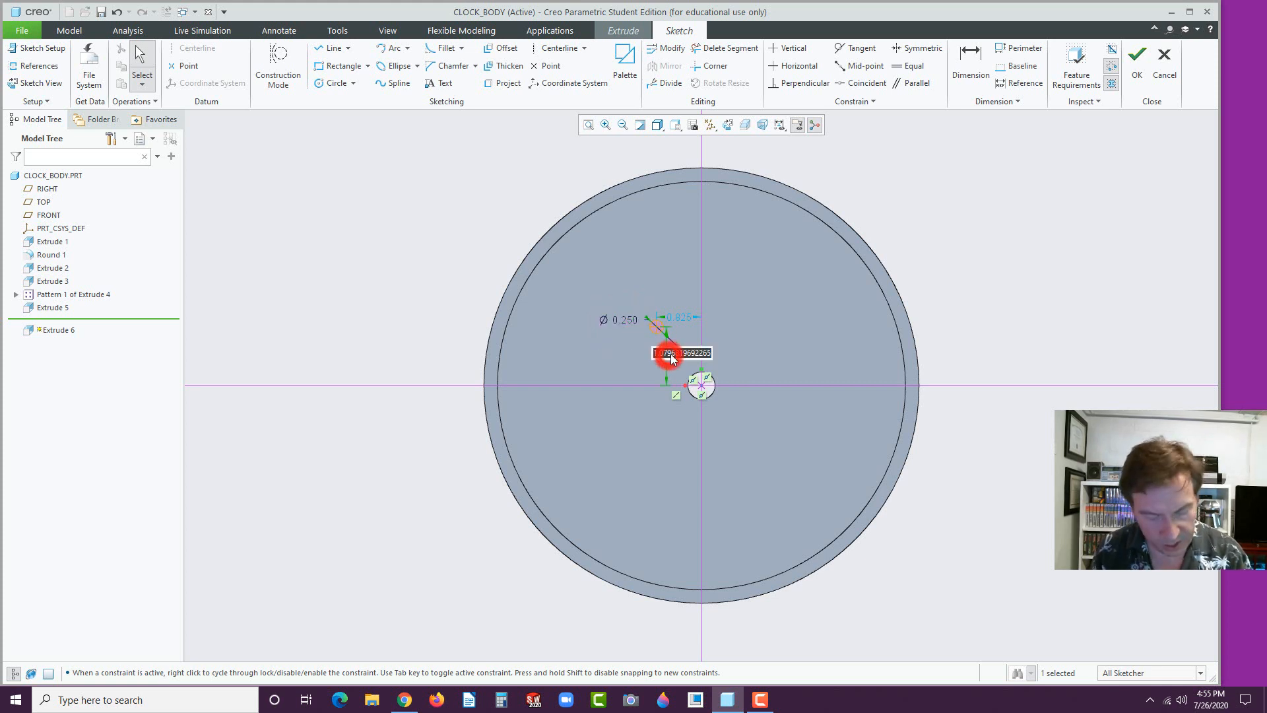
{"action": "key", "text": "Return"}
{"action": "double_click", "coordinate": [676, 323]}
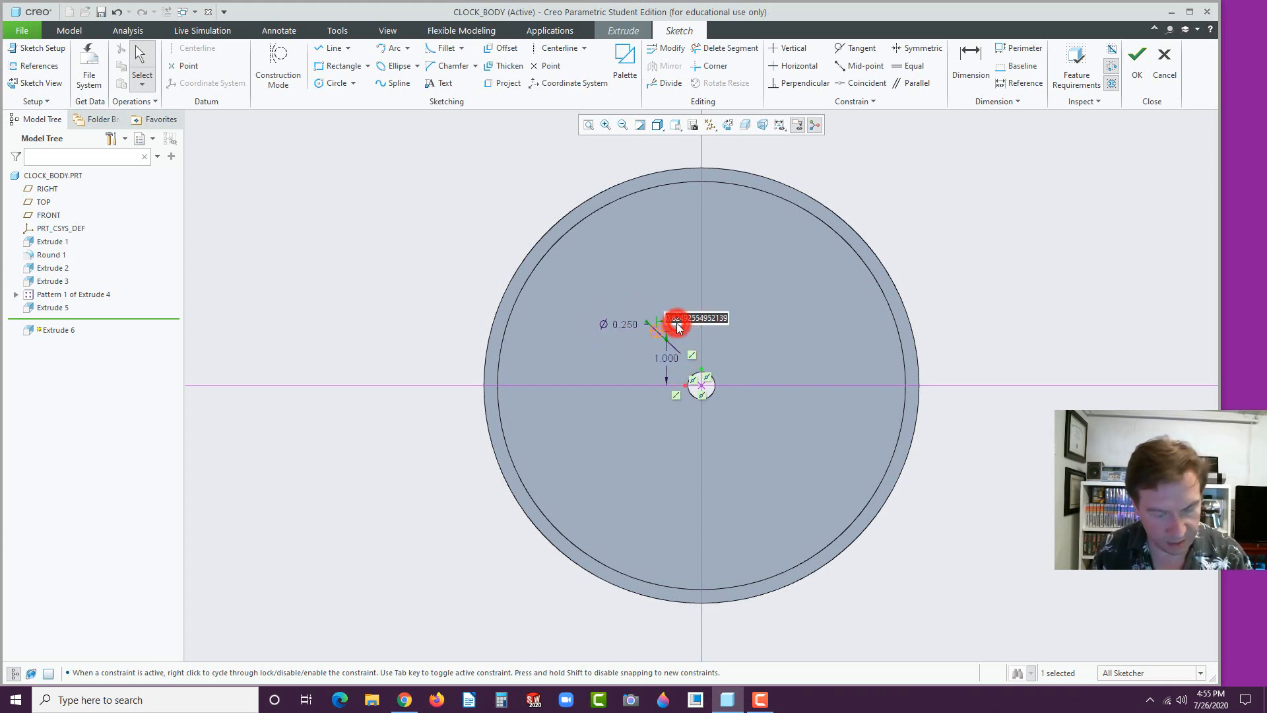
{"action": "type", "text": "1"}
{"action": "key", "text": "Return"}
{"action": "left_click_drag", "start_coordinate": [655, 355], "coordinate": [576, 355]}
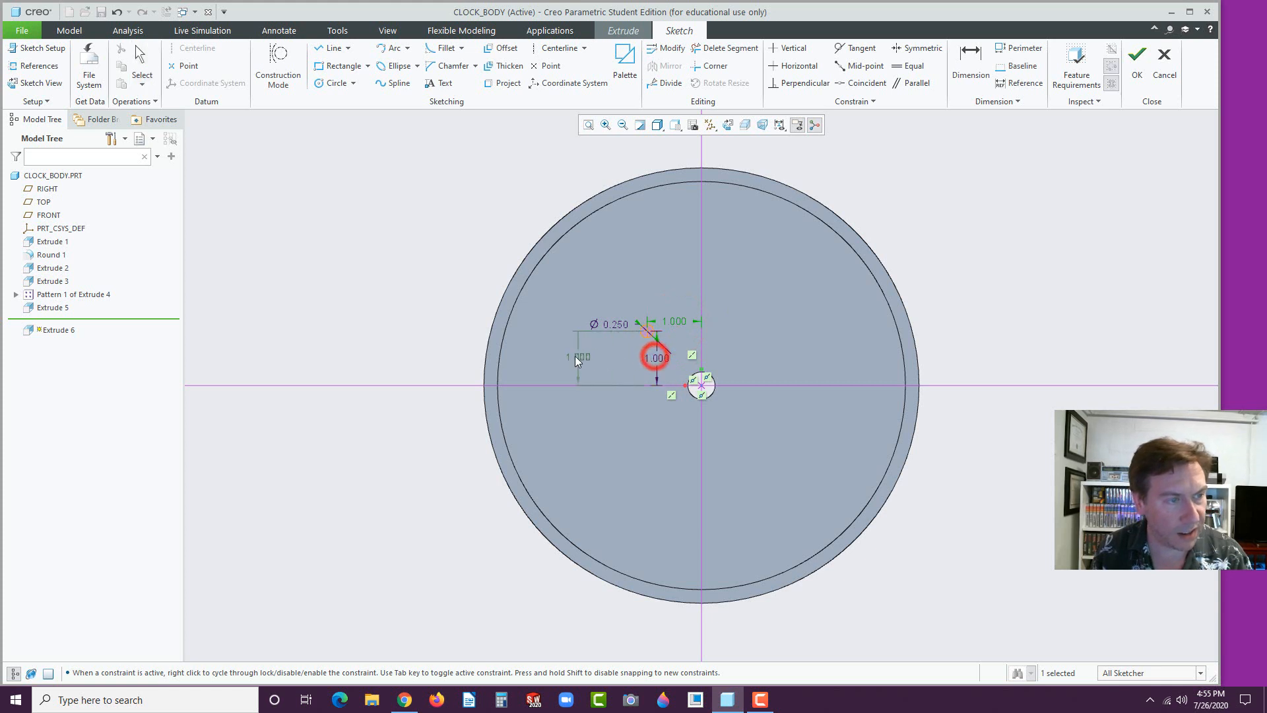
{"action": "left_click_drag", "start_coordinate": [673, 321], "coordinate": [673, 260]}
{"action": "left_click", "coordinate": [467, 212]}
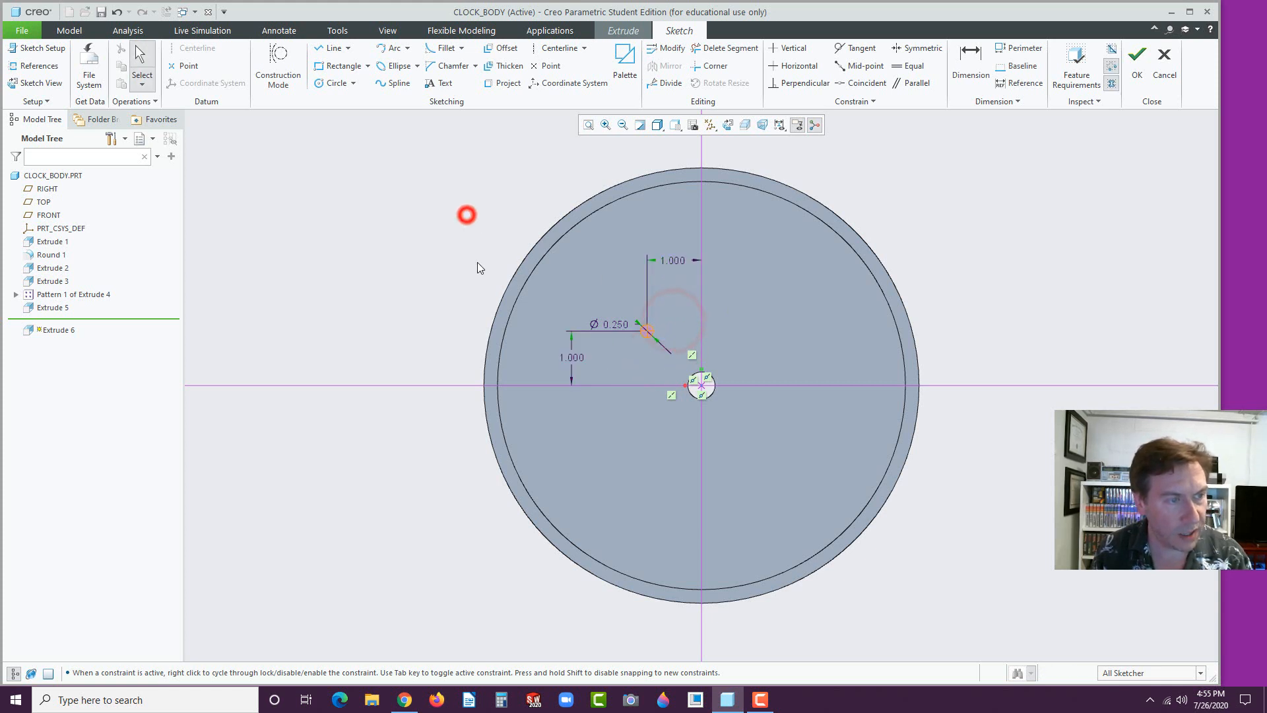
- Mirror the small circle about the vertical centerline, mirror both circles about the horizontal centerline, and finish the sketch
{"action": "left_click_drag", "start_coordinate": [617, 300], "coordinate": [683, 356]}
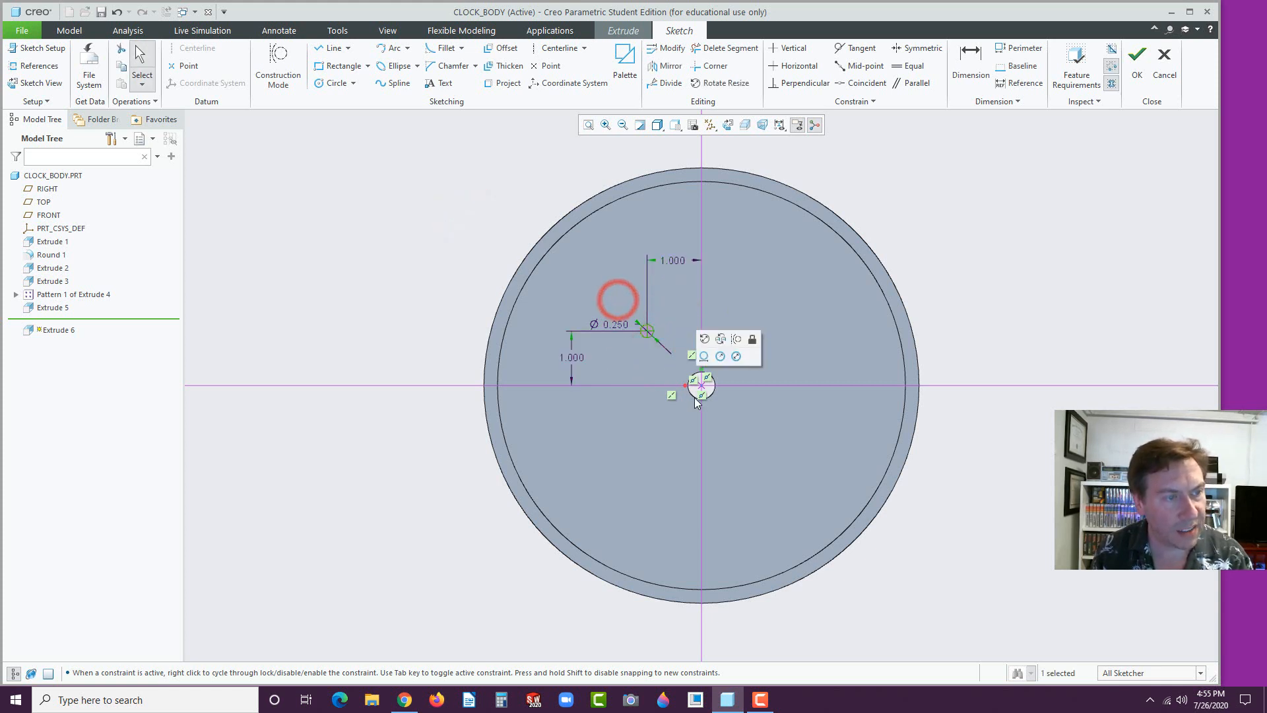
{"action": "left_click", "coordinate": [657, 67]}
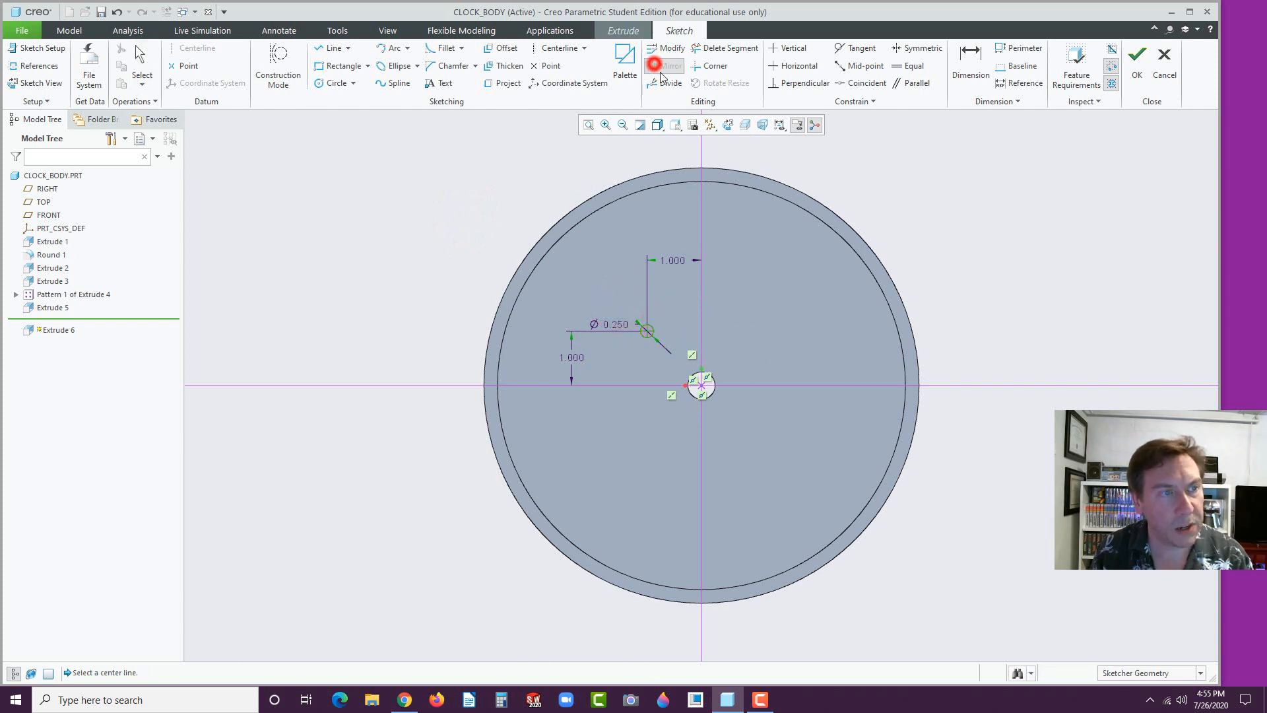
{"action": "left_click", "coordinate": [701, 210]}
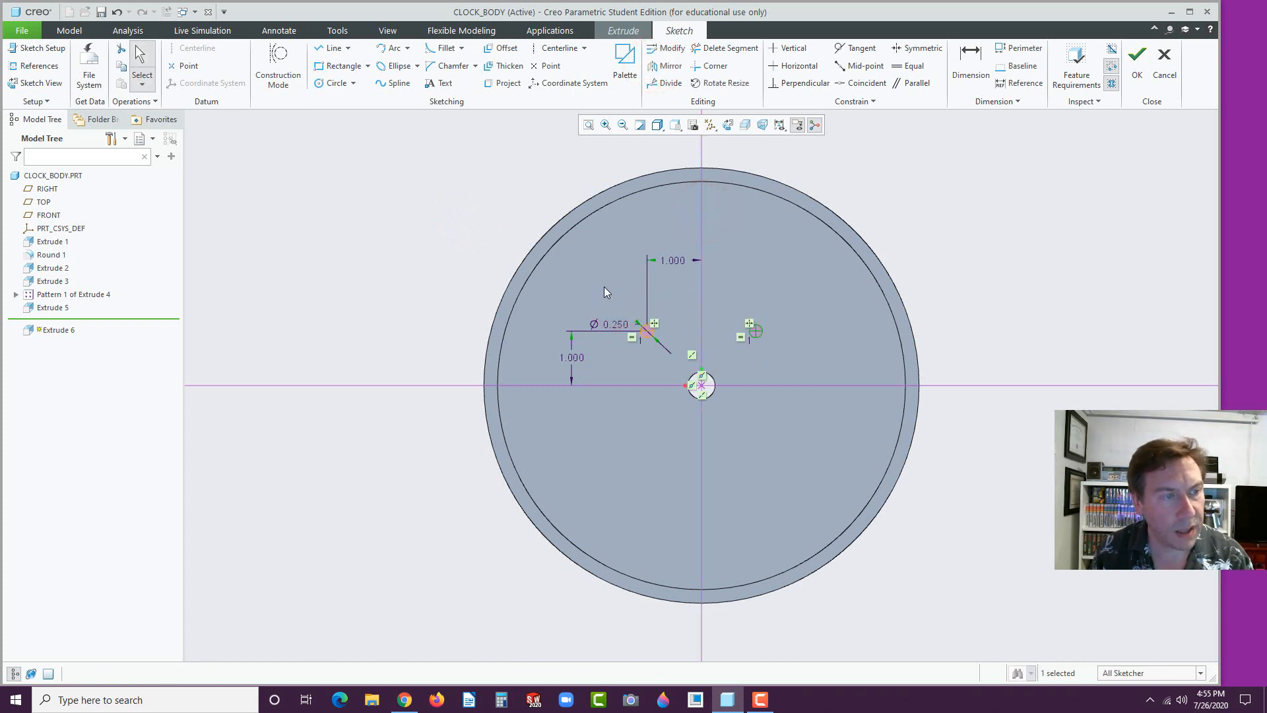
{"action": "left_click_drag", "start_coordinate": [603, 286], "coordinate": [803, 350]}
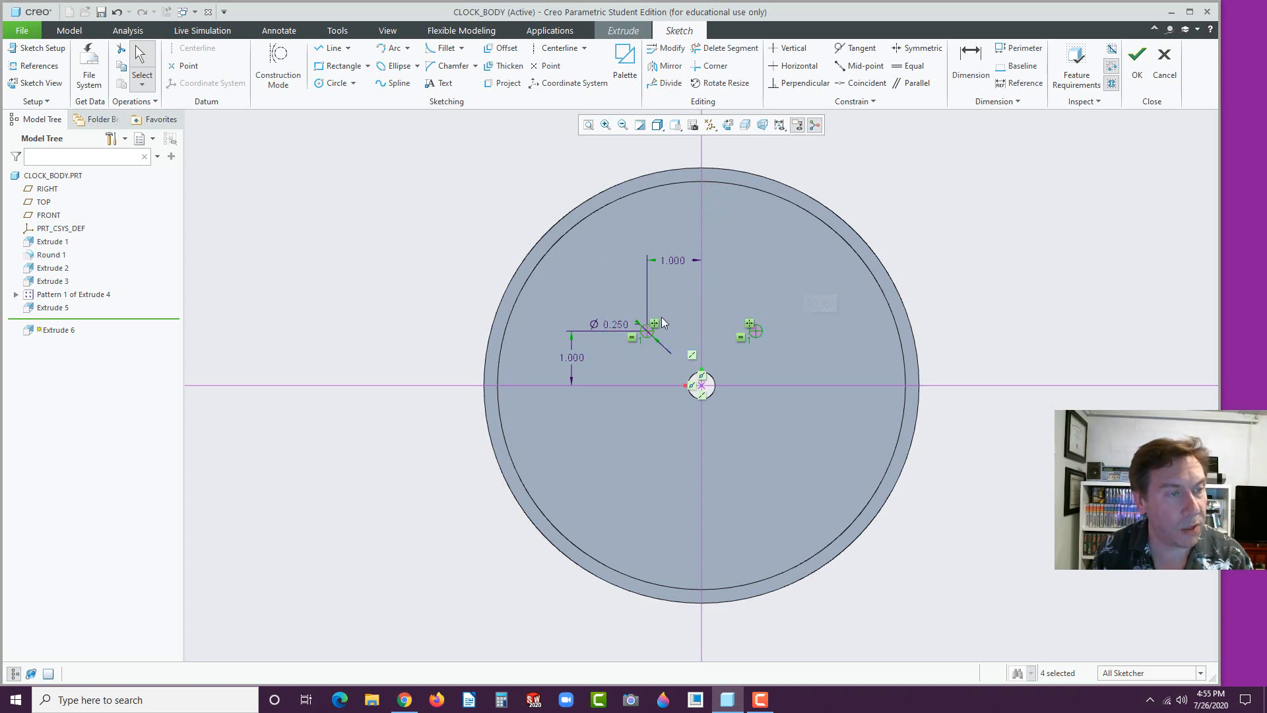
{"action": "left_click", "coordinate": [667, 66]}
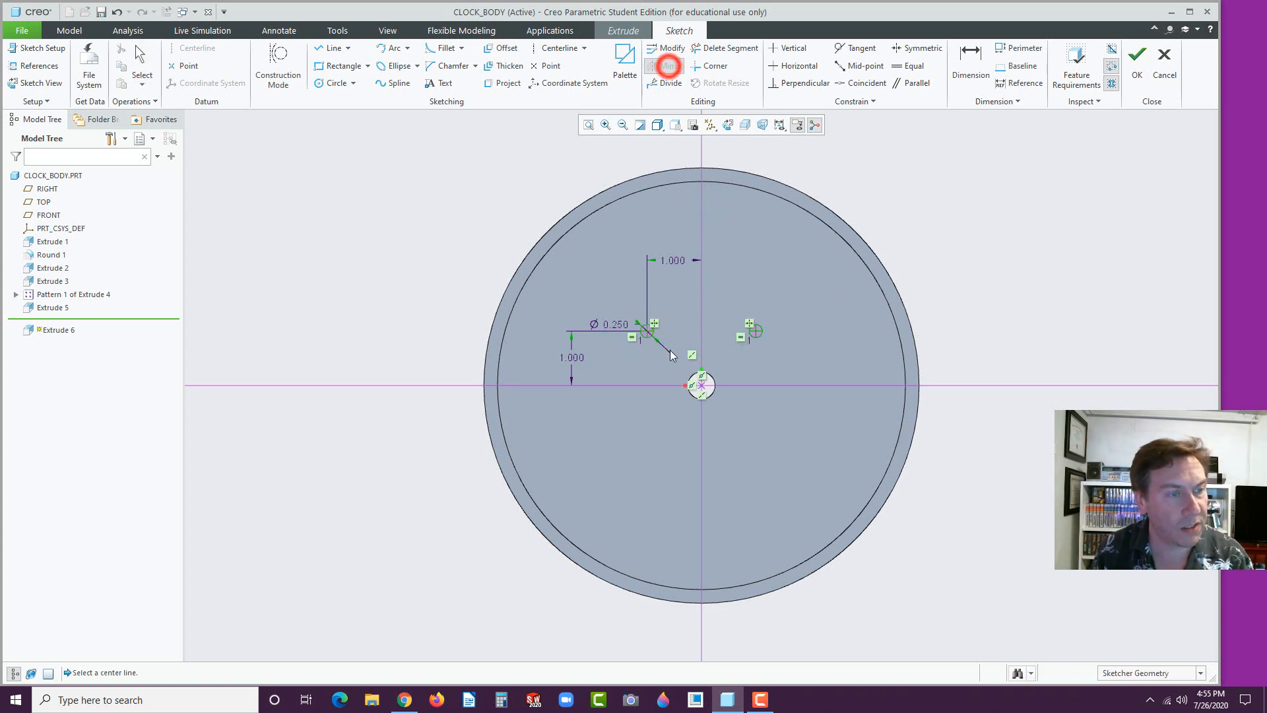
{"action": "left_click", "coordinate": [652, 383]}
{"action": "left_click", "coordinate": [1137, 61]}
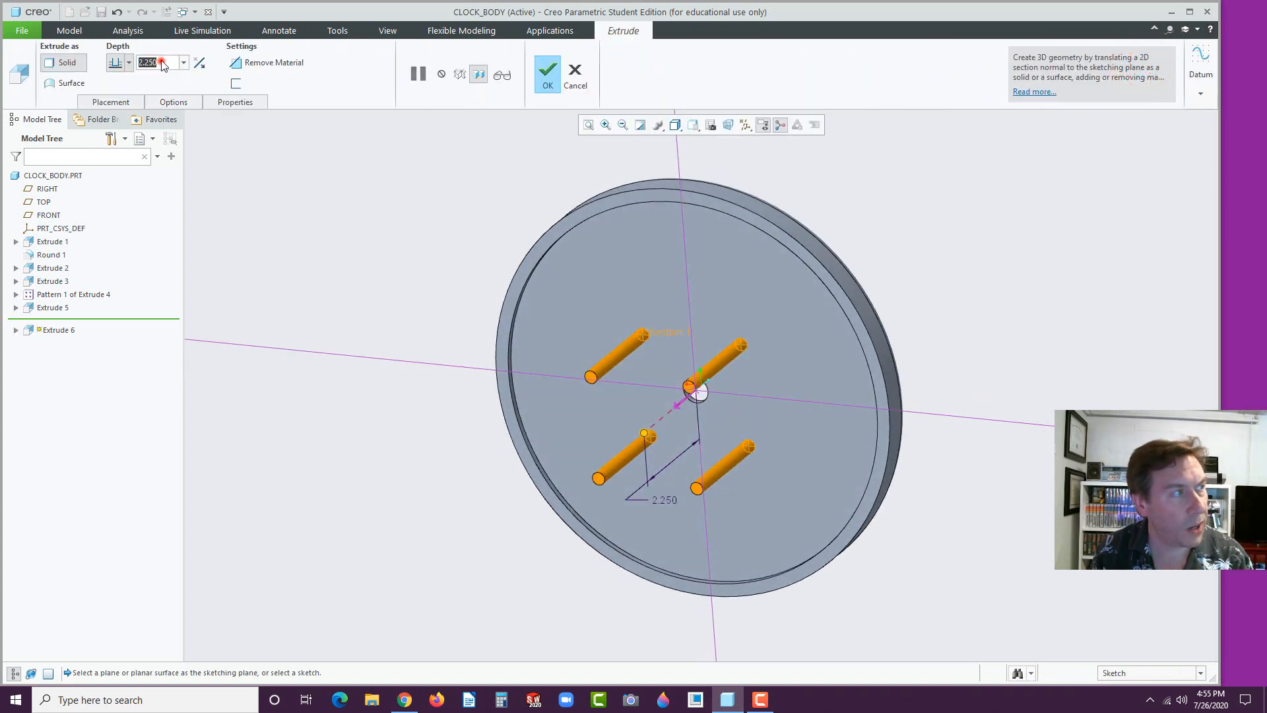
- Extrude the four circles 0.25 outward from the recessed back face
{"action": "type", "text": "0.250"}
{"action": "key", "text": "Return"}
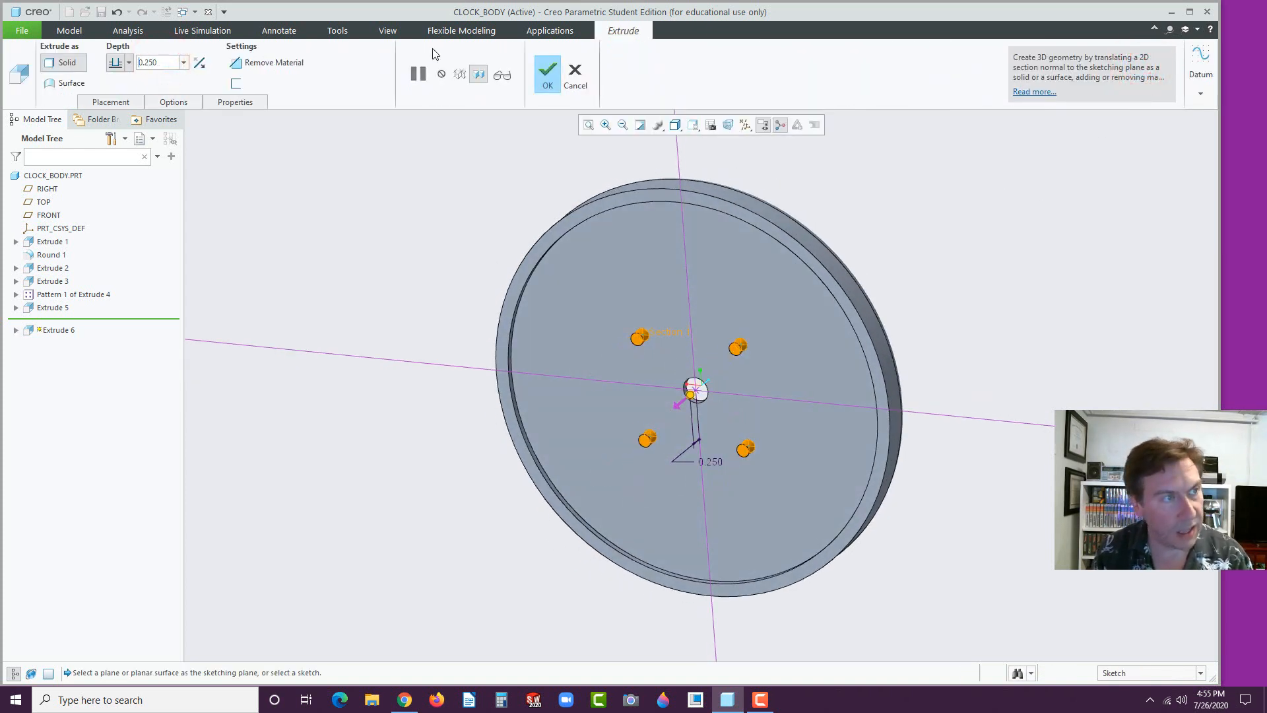
{"action": "left_click", "coordinate": [546, 70]}
{"action": "middle_click_drag", "start_coordinate": [420, 174], "coordinate": [691, 357]}
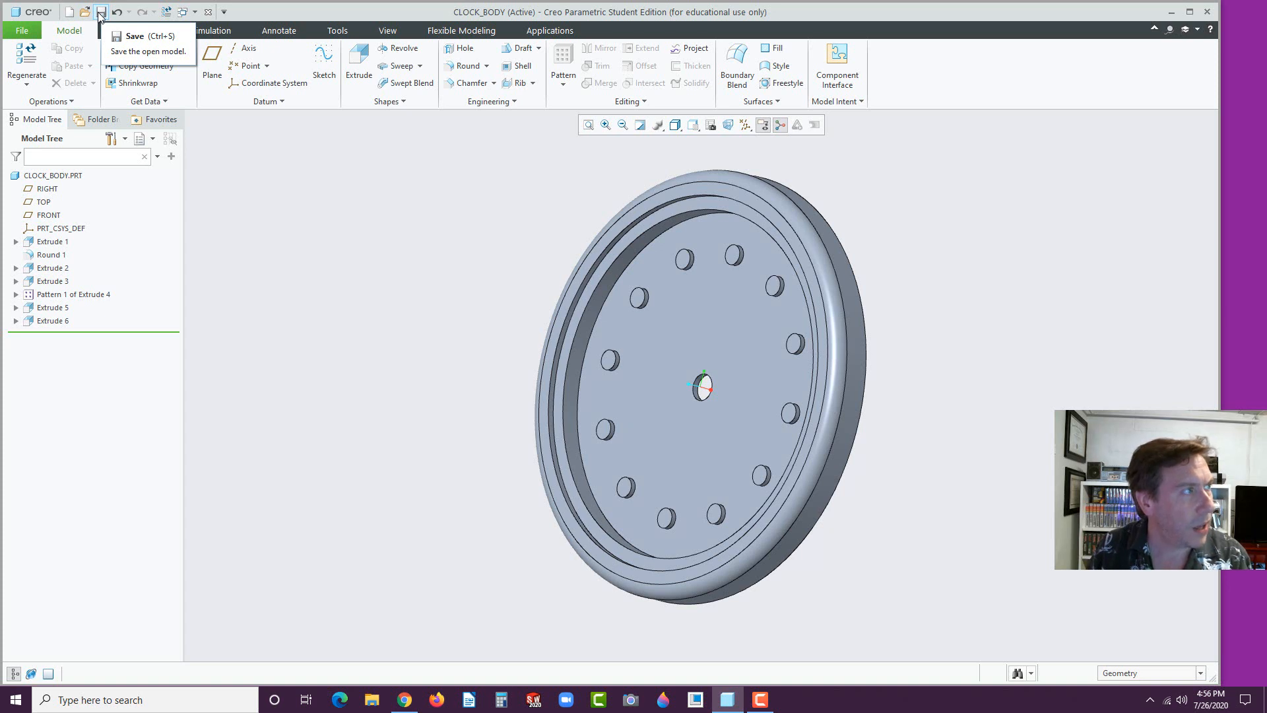
{"action": "left_click_drag", "start_coordinate": [26, 20], "coordinate": [39, 19]}
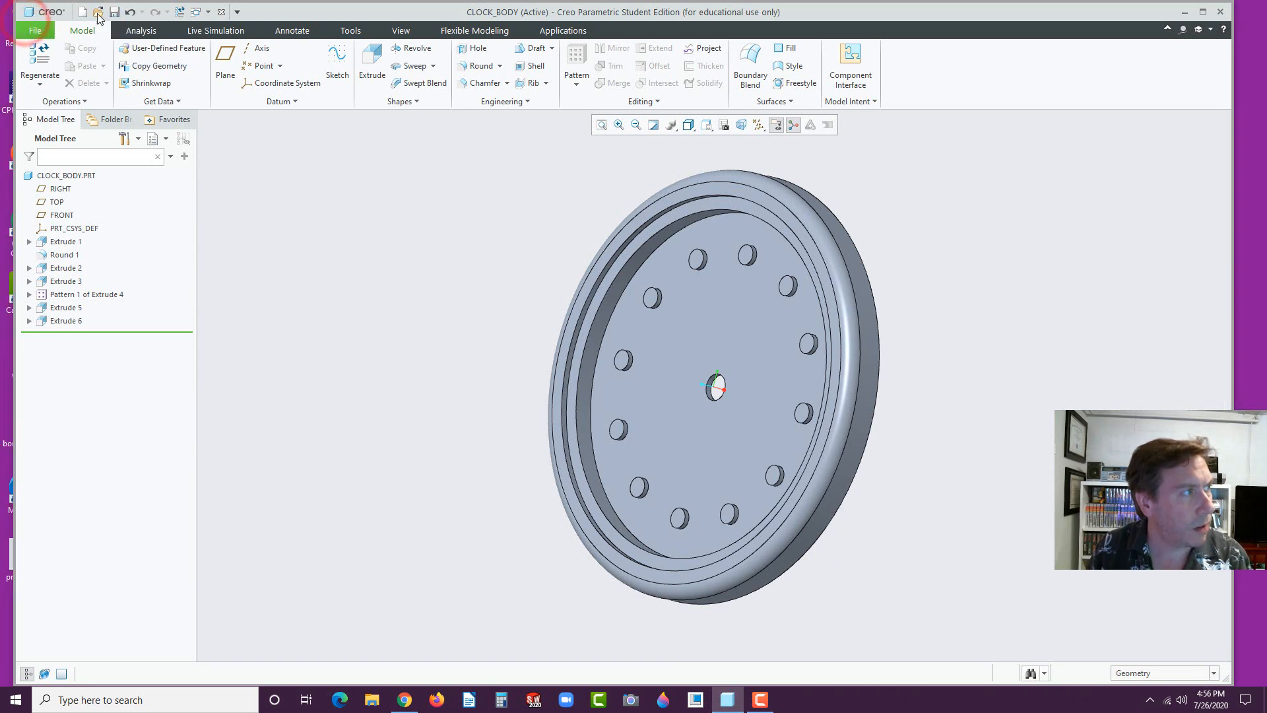
{"action": "double_click", "coordinate": [412, 10]}
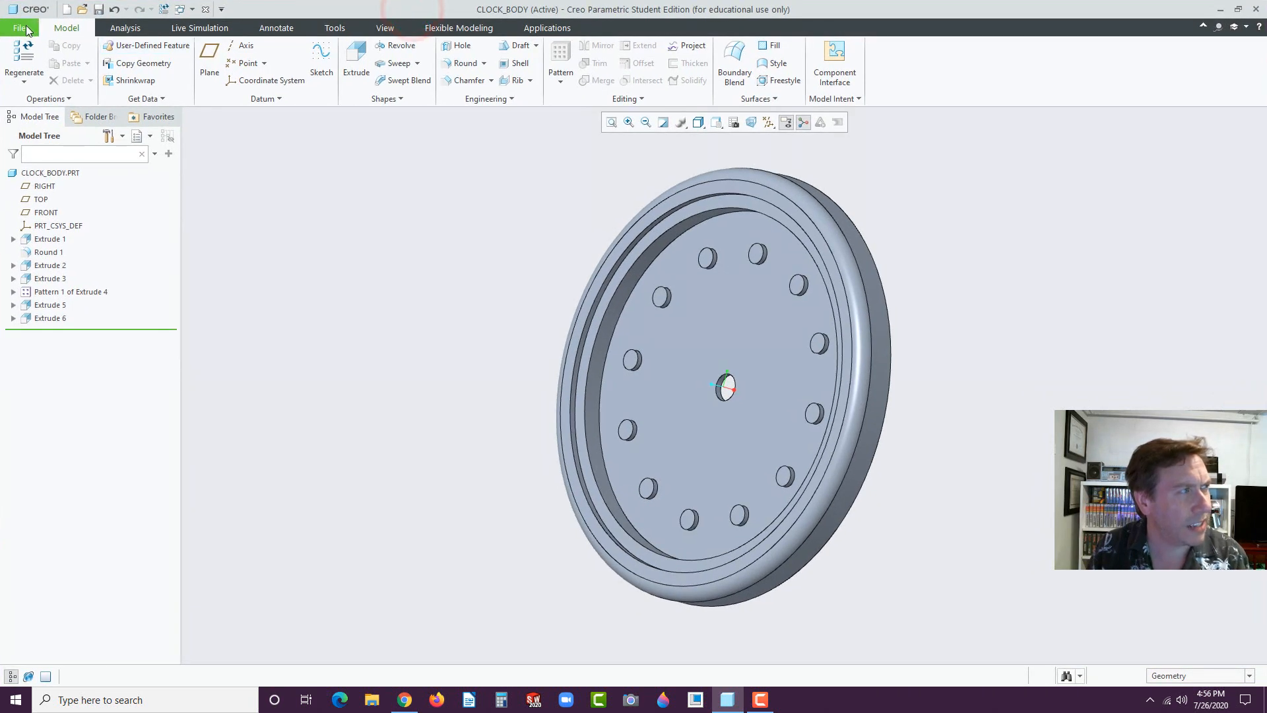
{"action": "left_click", "coordinate": [18, 30]}
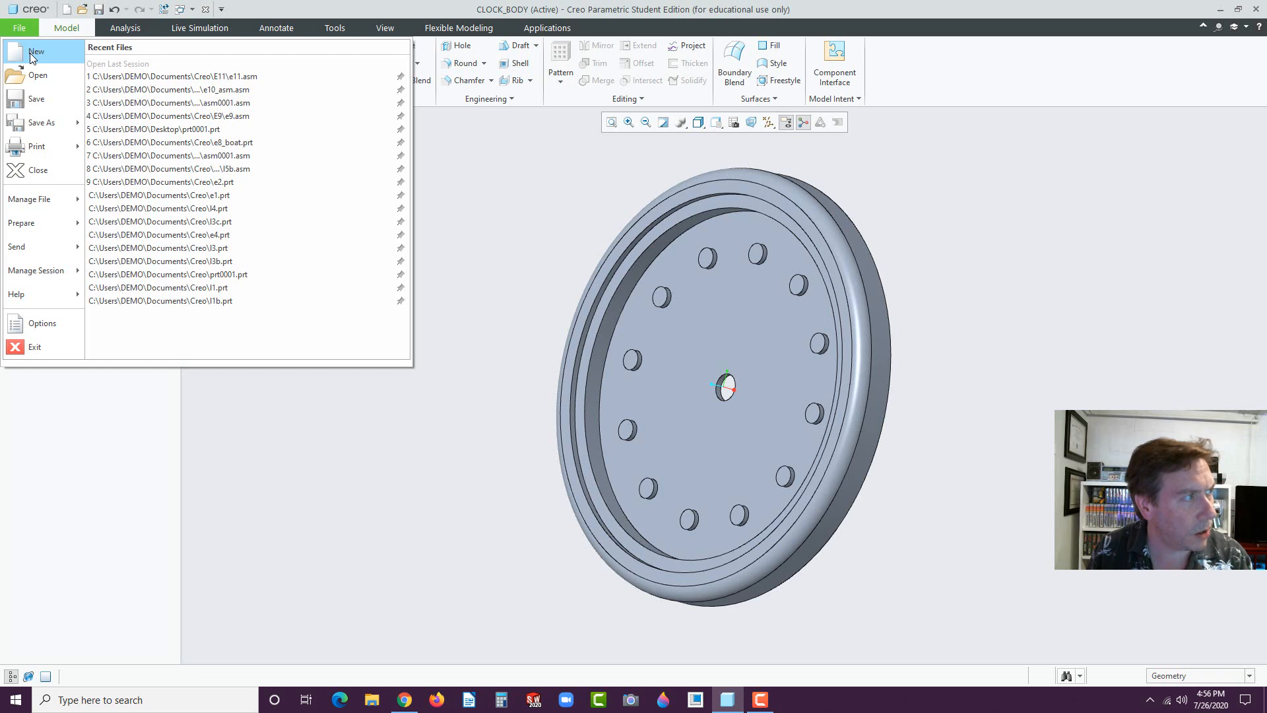
{"action": "left_click", "coordinate": [481, 431]}
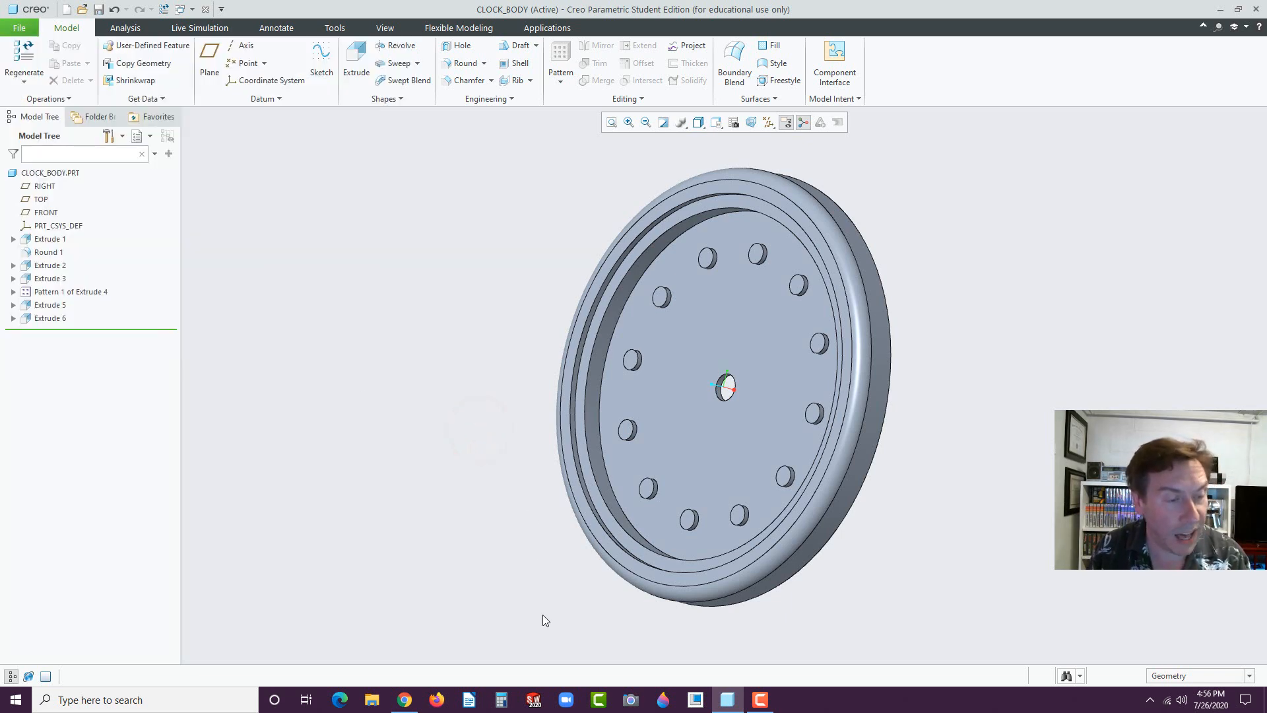
- Switch to Chrome, open the part files page of the vertanux1 site, and find the Creo final exam parts
{"action": "left_click", "coordinate": [405, 700]}
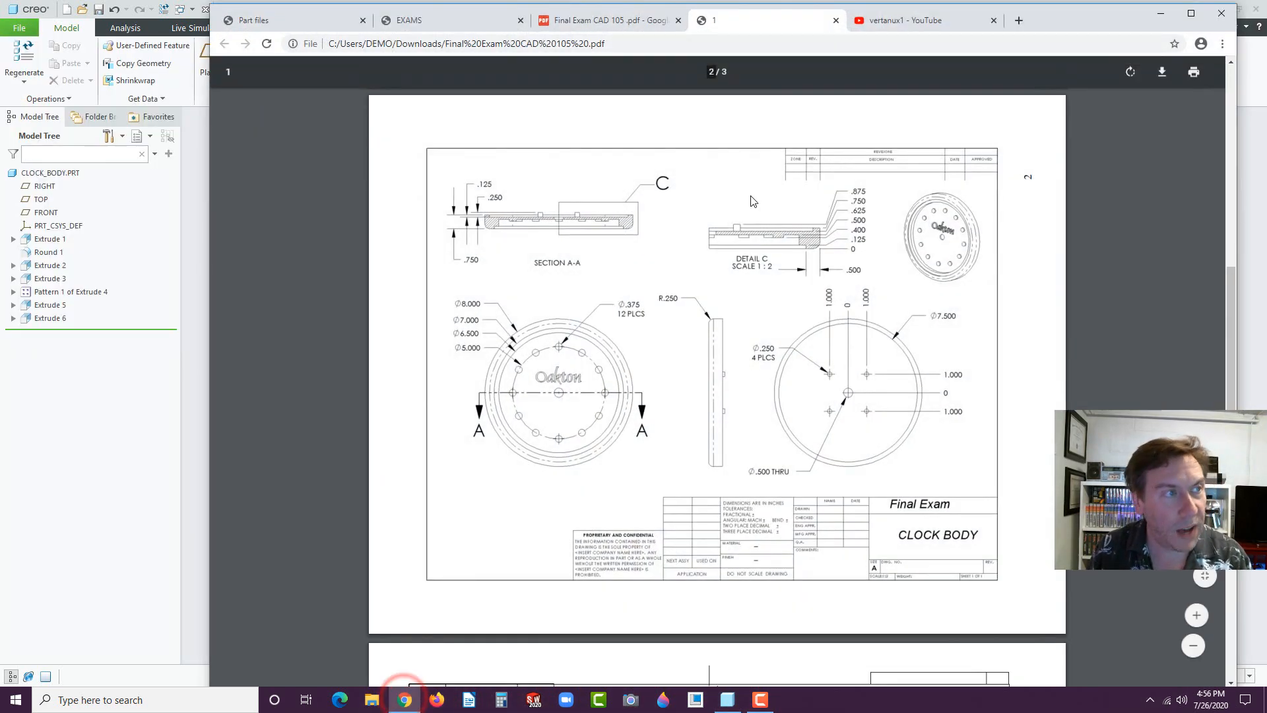
{"action": "left_click", "coordinate": [469, 23]}
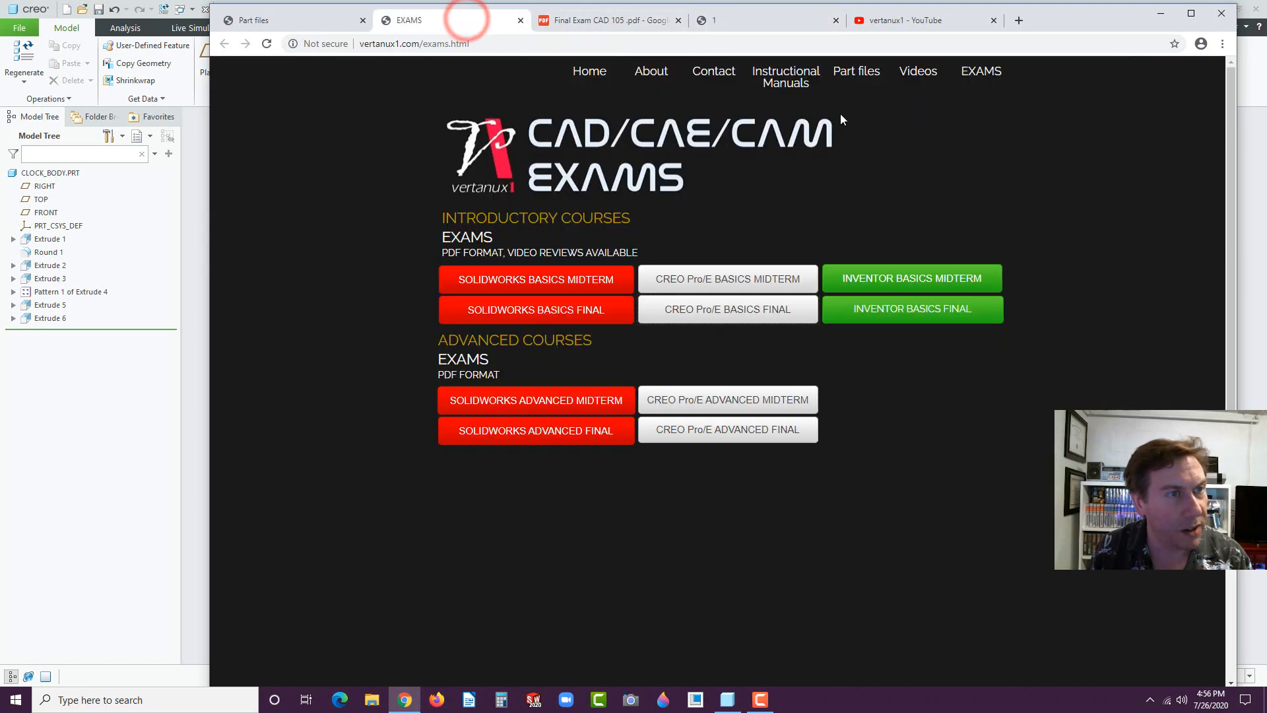
{"action": "left_click", "coordinate": [849, 71]}
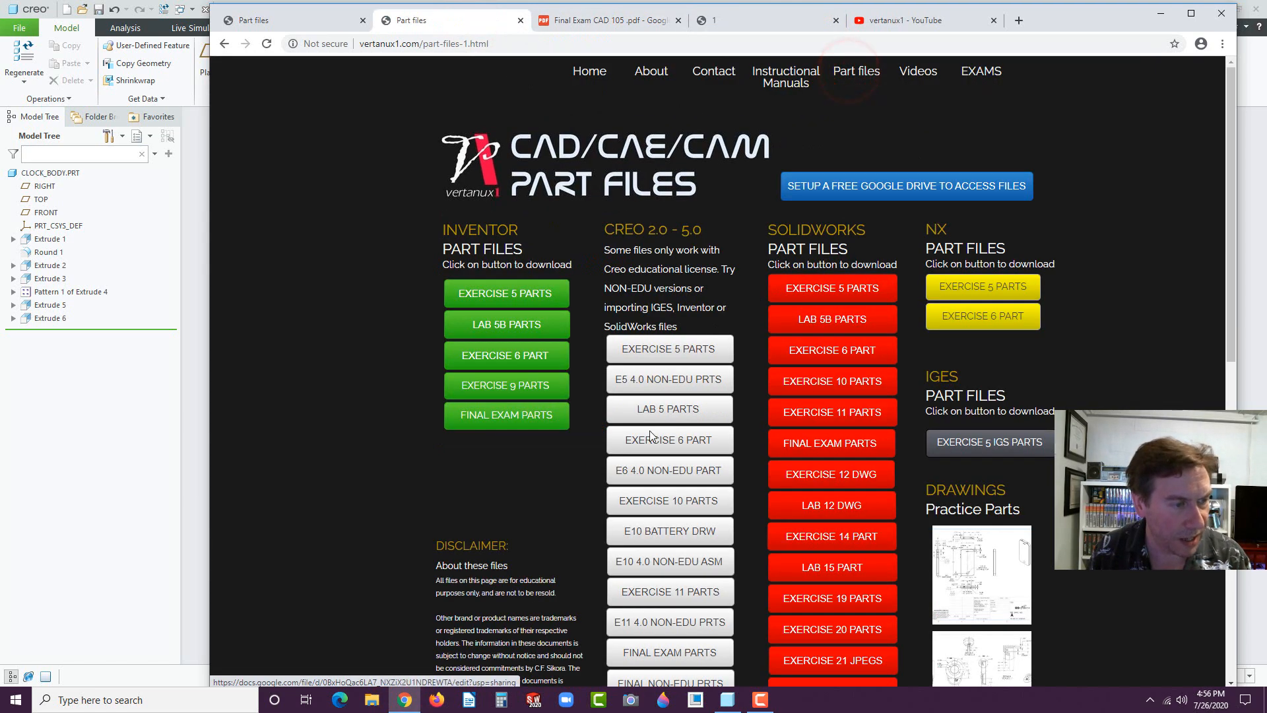
{"action": "scroll", "coordinate": [681, 375], "scroll_direction": "down", "scroll_amount": 4}
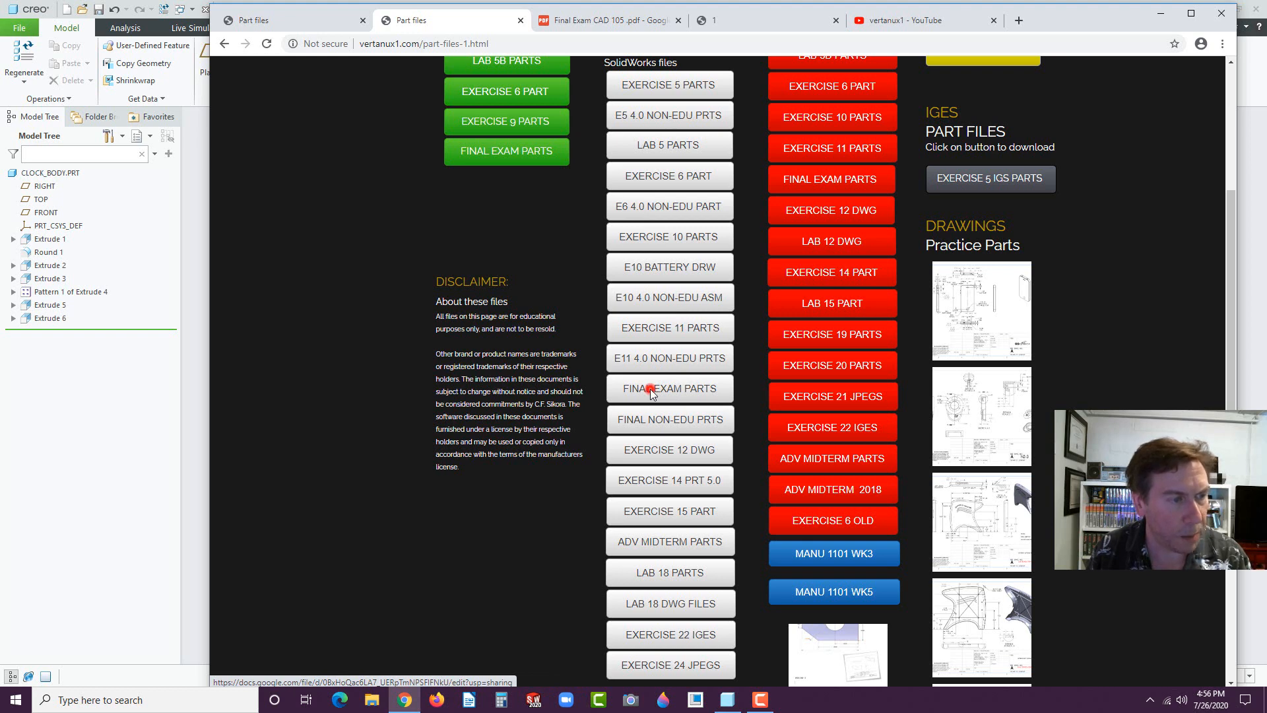
- Download FINAL CLOCK PARTS CREO.zip from the Creo final exam parts link and open the archive
{"action": "left_click", "coordinate": [651, 392]}
{"action": "left_click", "coordinate": [722, 393]}
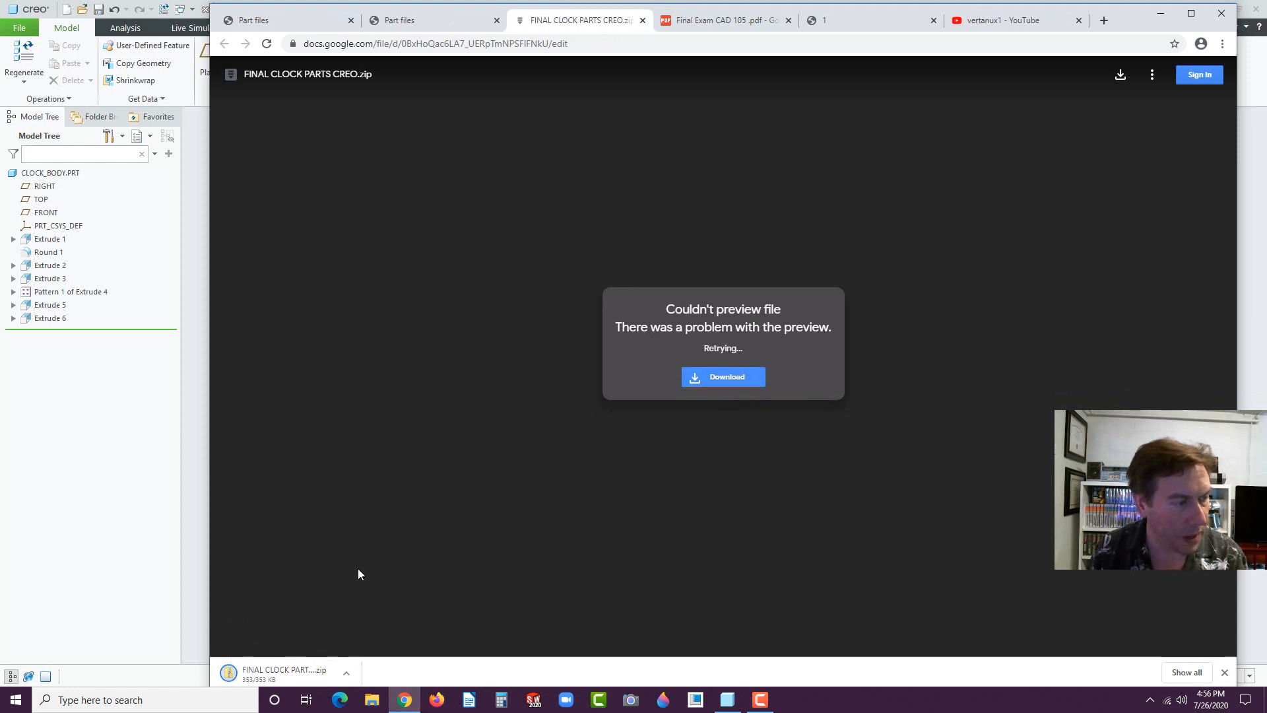
{"action": "left_click", "coordinate": [280, 672]}
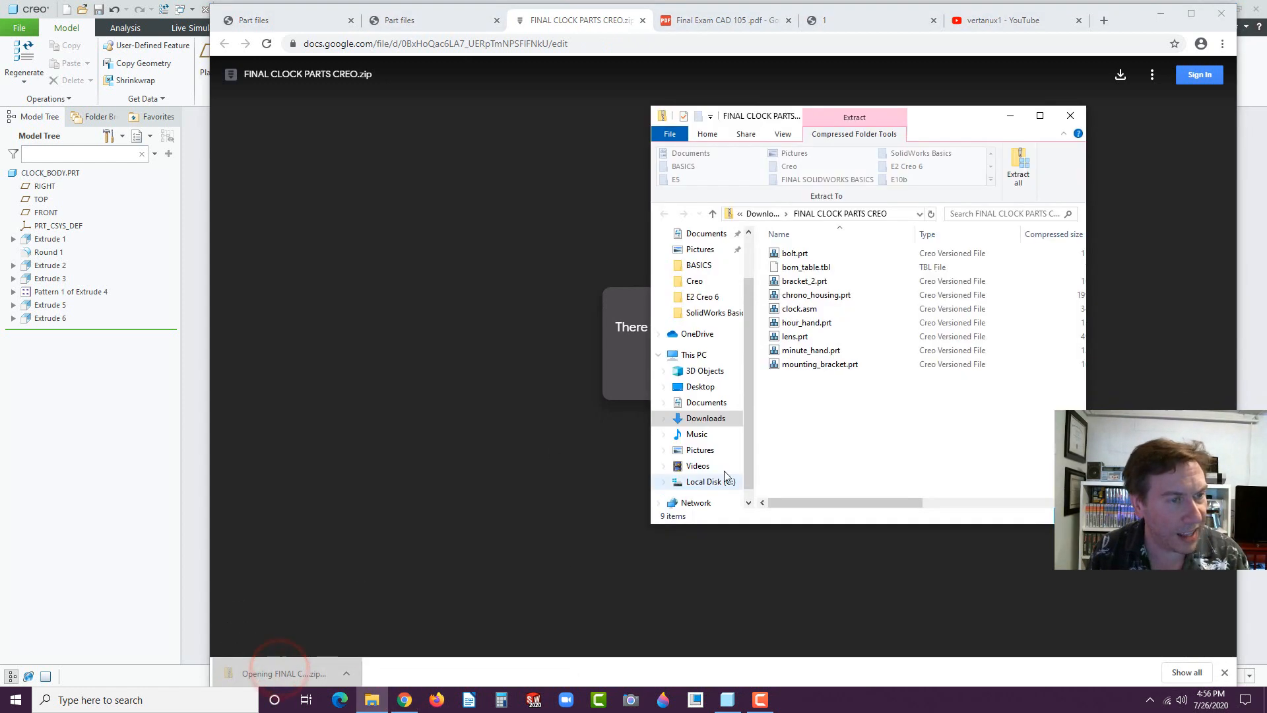
- Copy all the files inside the FINAL CLOCK PARTS CREO archive
{"action": "left_click_drag", "start_coordinate": [867, 395], "coordinate": [796, 270]}
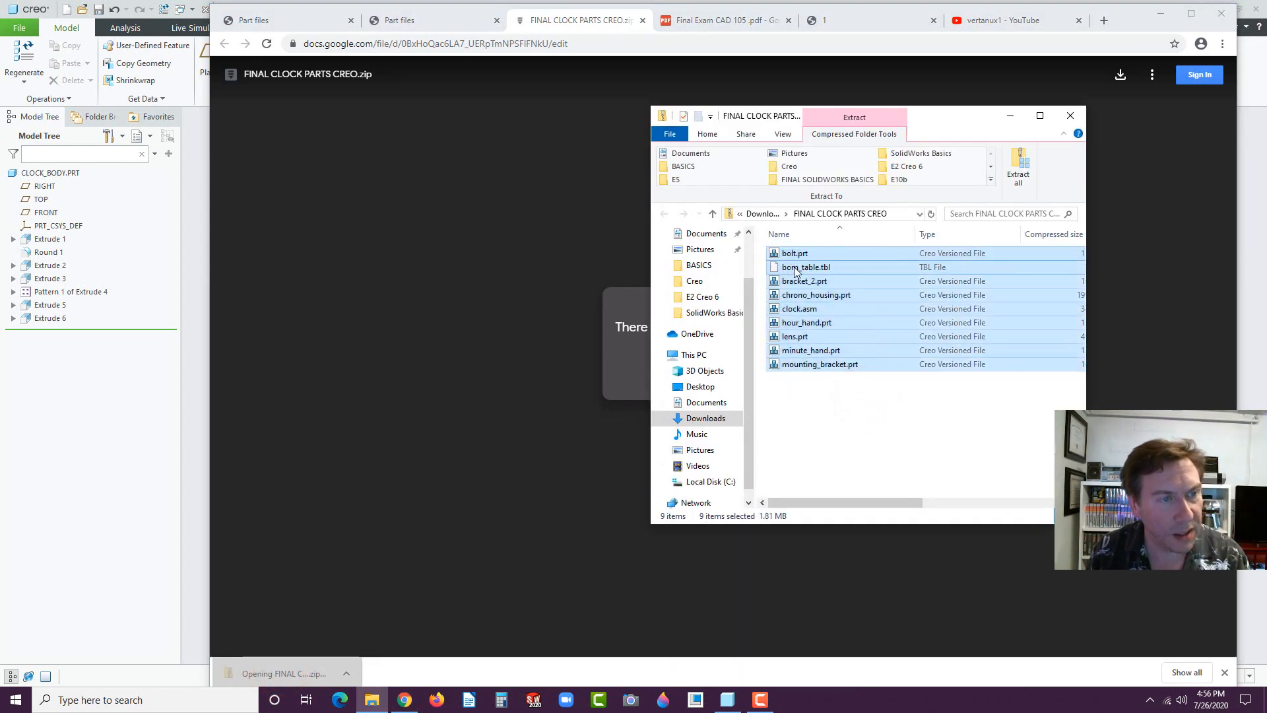
{"action": "right_click", "coordinate": [795, 270]}
{"action": "left_click", "coordinate": [824, 298]}
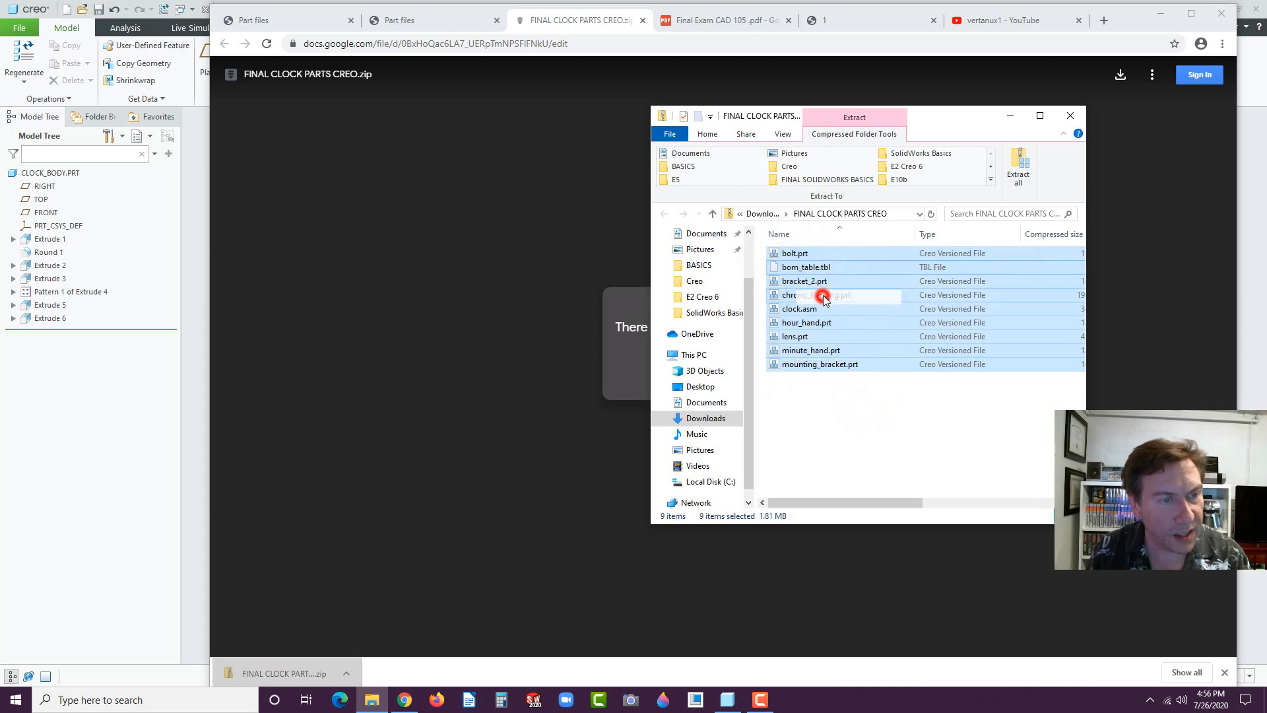
- Create a new folder named FINAL inside the Creo folder in Documents
{"action": "left_click", "coordinate": [703, 234]}
{"action": "double_click", "coordinate": [785, 282]}
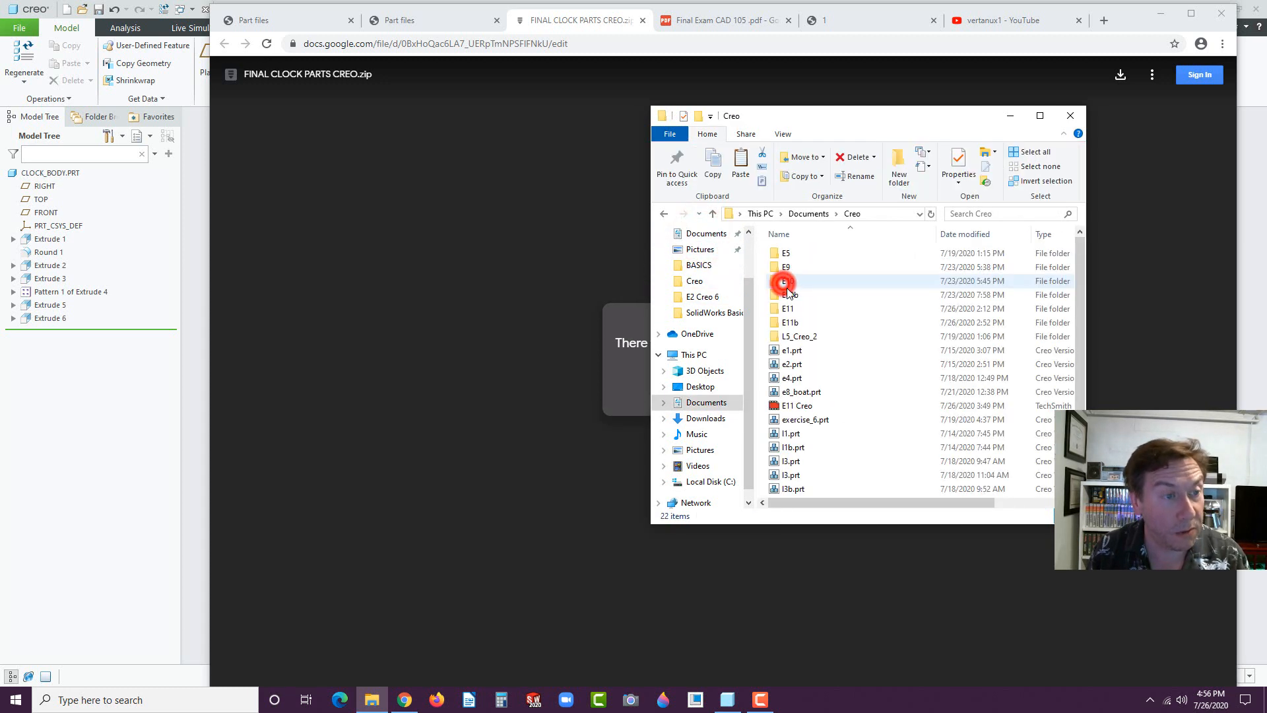
{"action": "right_click", "coordinate": [885, 413]}
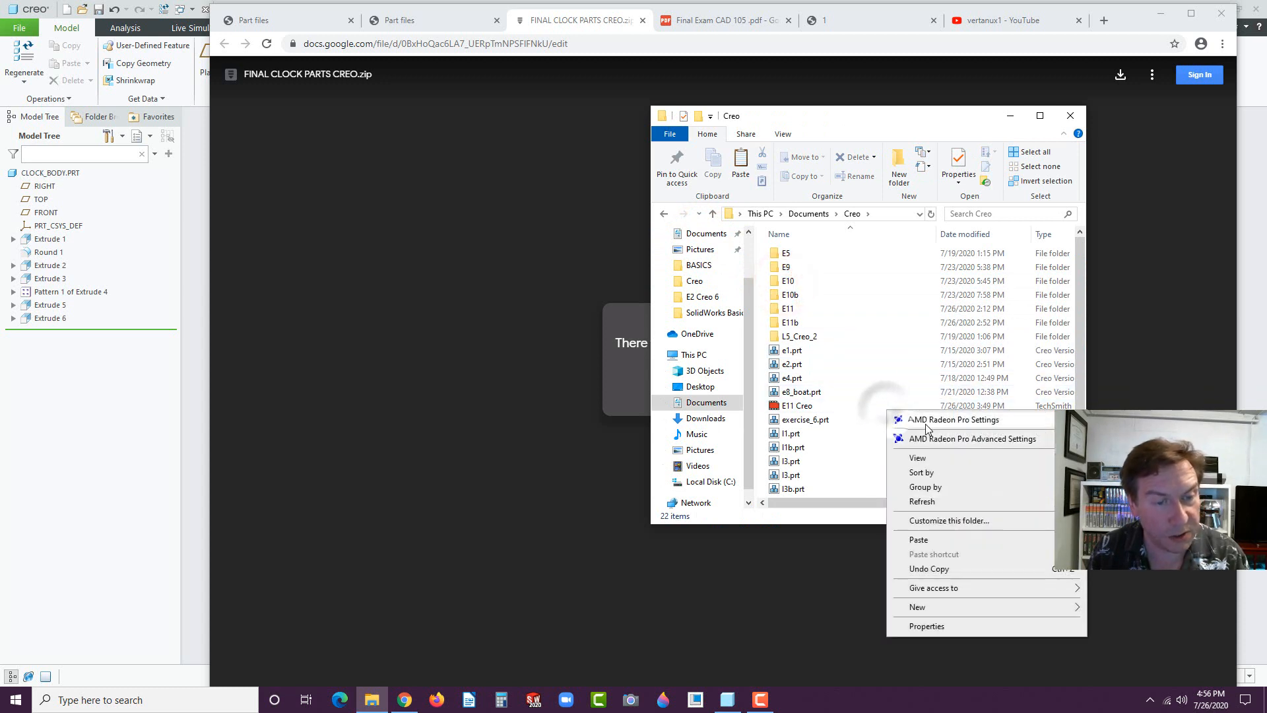
{"action": "left_click", "coordinate": [935, 606]}
{"action": "left_click", "coordinate": [1114, 486]}
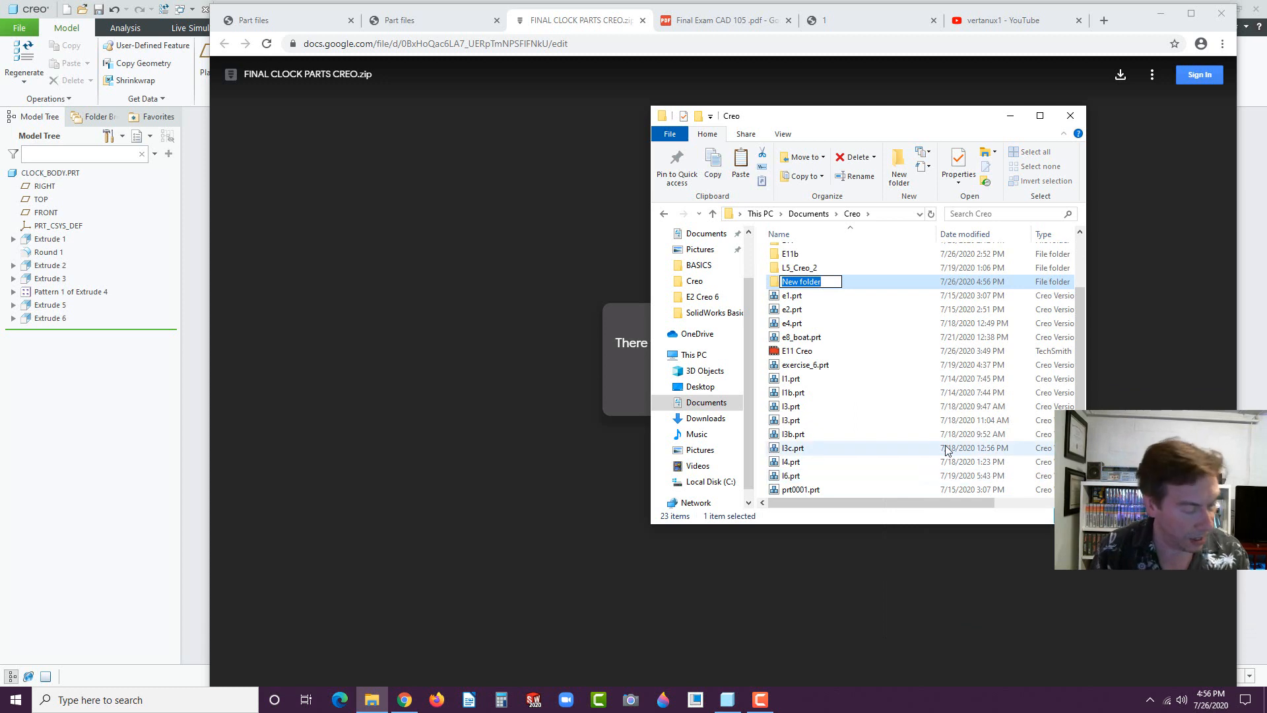
{"action": "type", "text": "FINAL"}
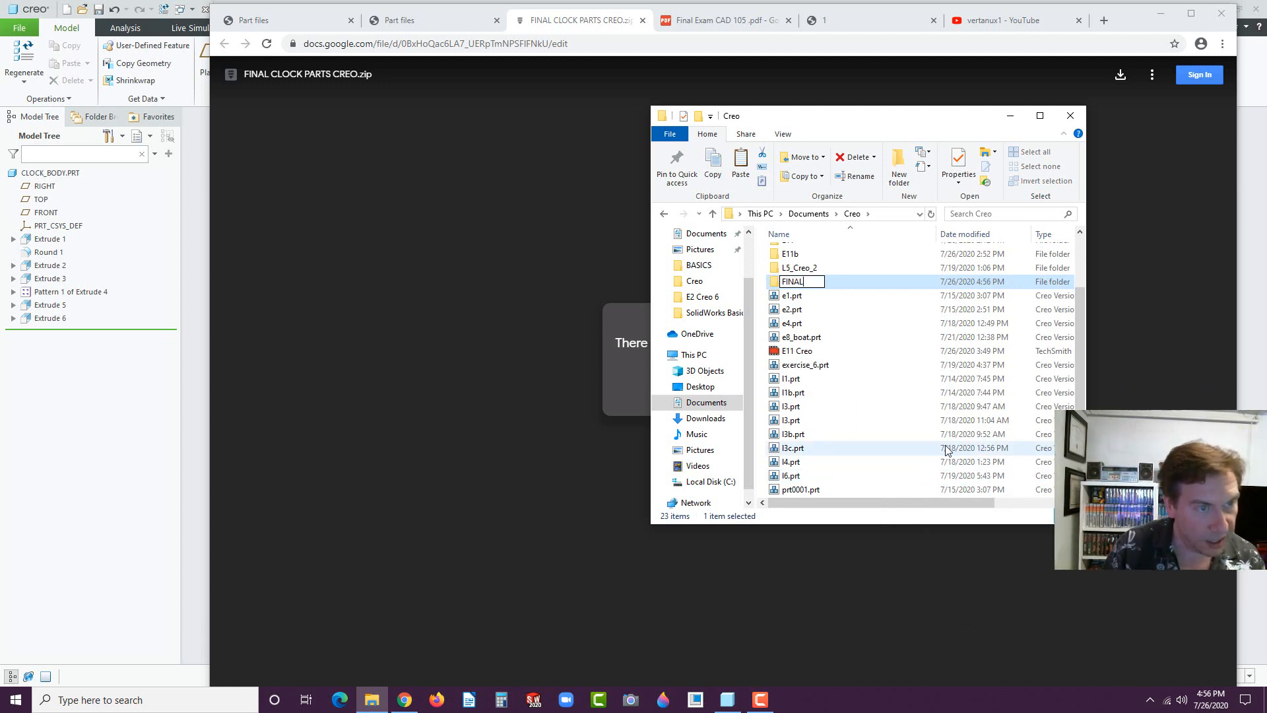
{"action": "left_click", "coordinate": [781, 282]}
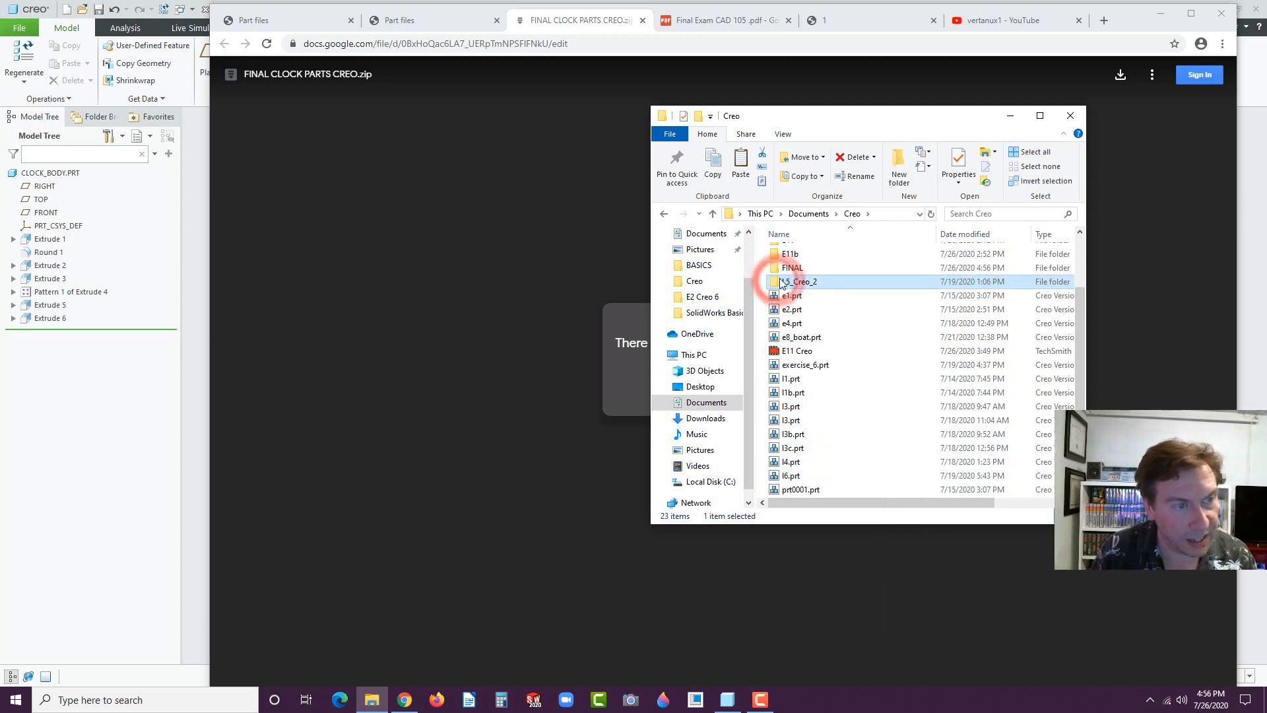
- Paste the copied clock files into the FINAL folder and close the file window
{"action": "double_click", "coordinate": [789, 267]}
{"action": "right_click", "coordinate": [812, 316]}
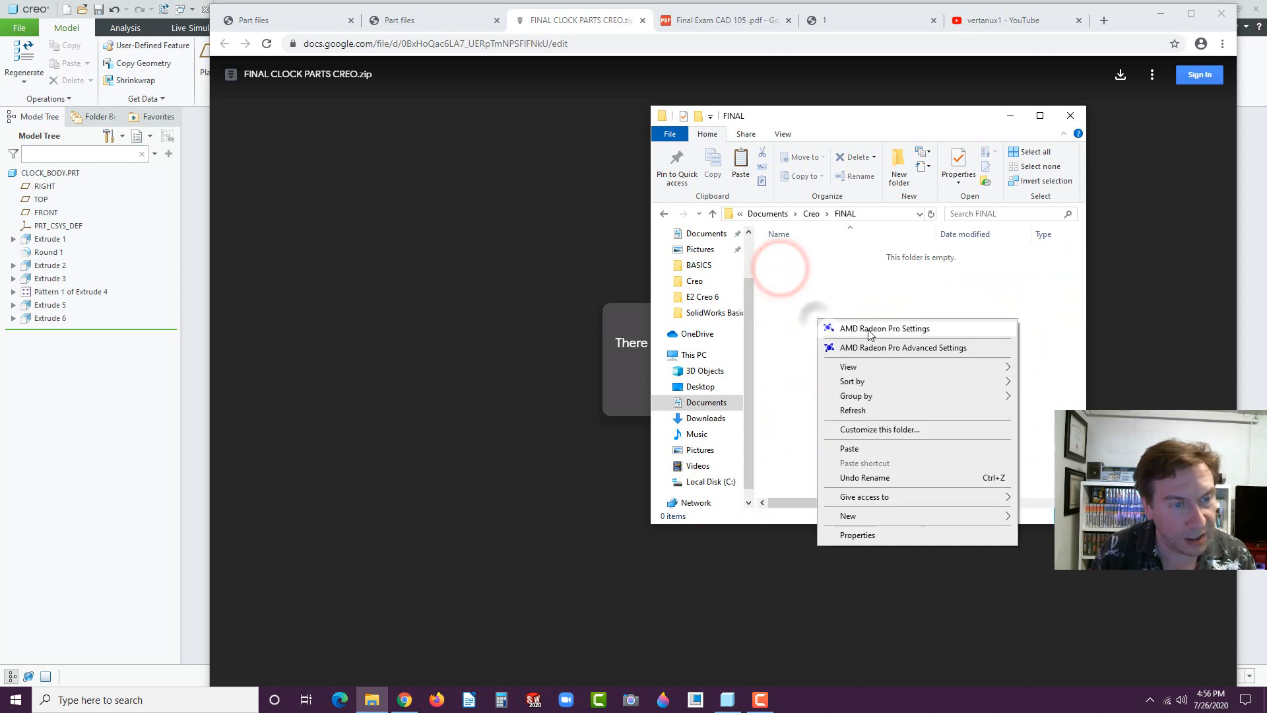
{"action": "left_click", "coordinate": [859, 452]}
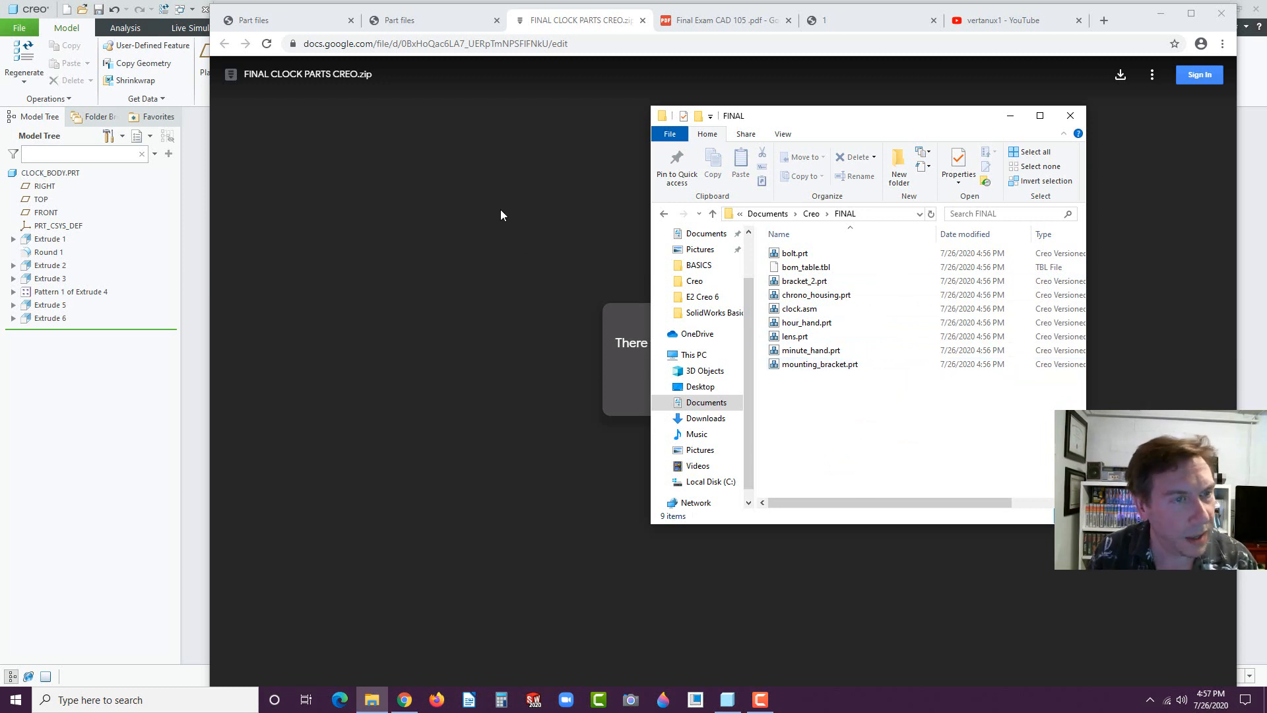
{"action": "left_click", "coordinate": [1071, 116]}
- Switch to Creo Parametric and create a new design assembly named CLOCK with the default template
{"action": "left_click", "coordinate": [84, 441]}
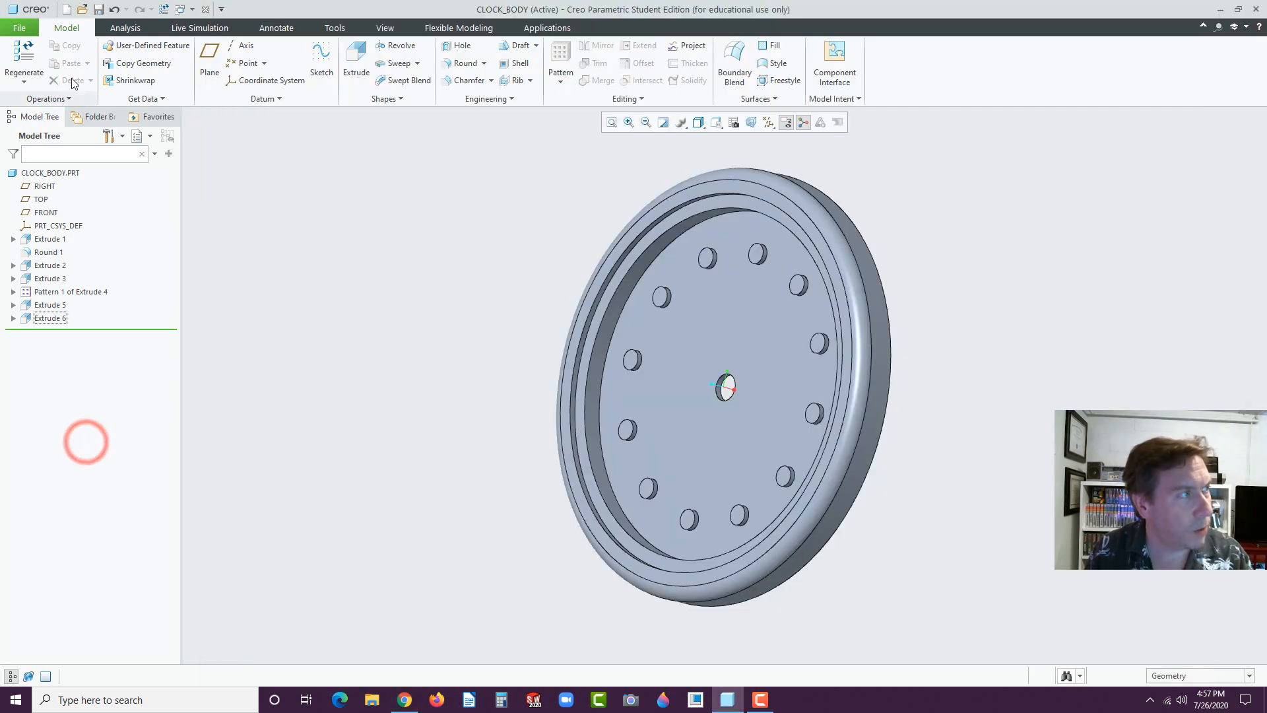
{"action": "left_click", "coordinate": [67, 10]}
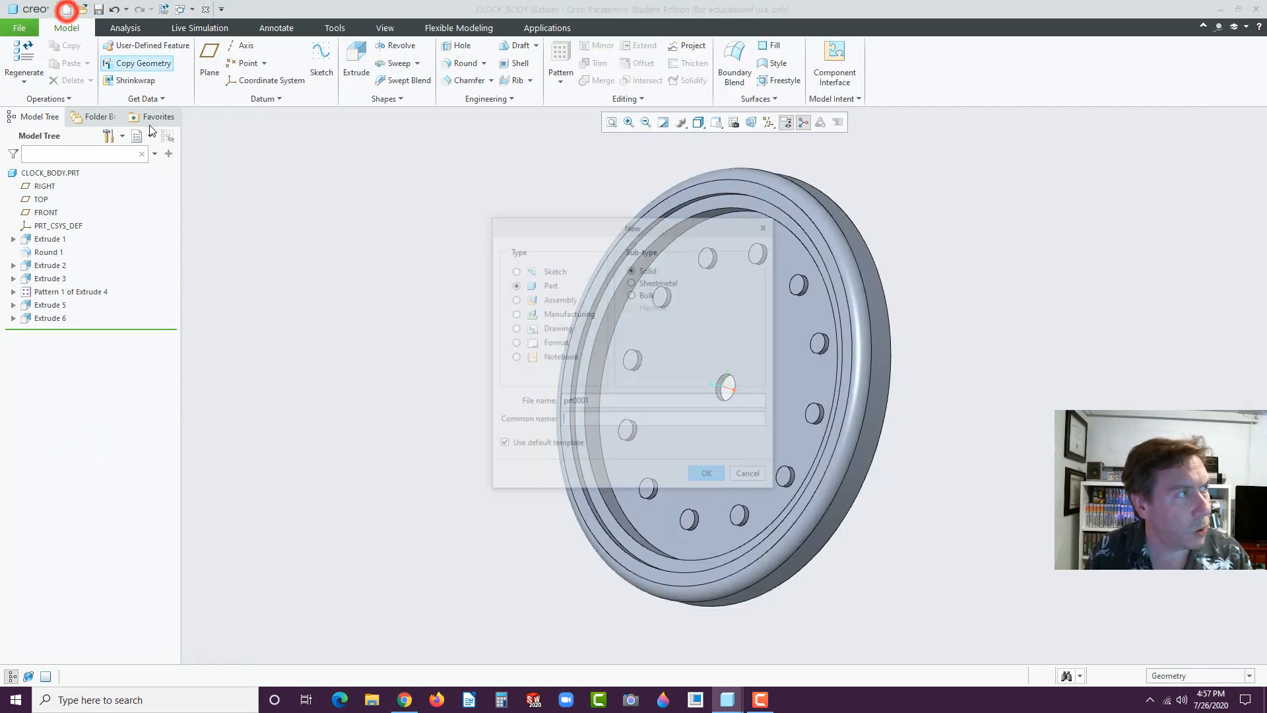
{"action": "left_click", "coordinate": [514, 300]}
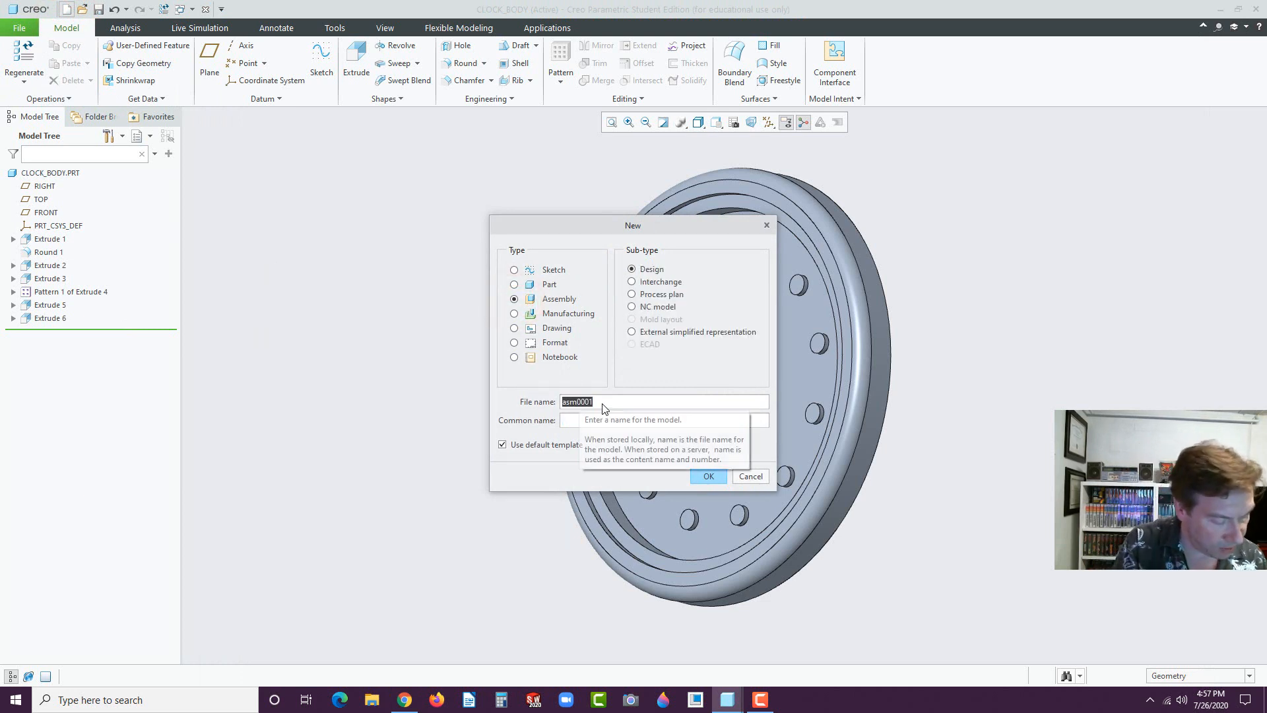
{"action": "type", "text": "CLOCK"}
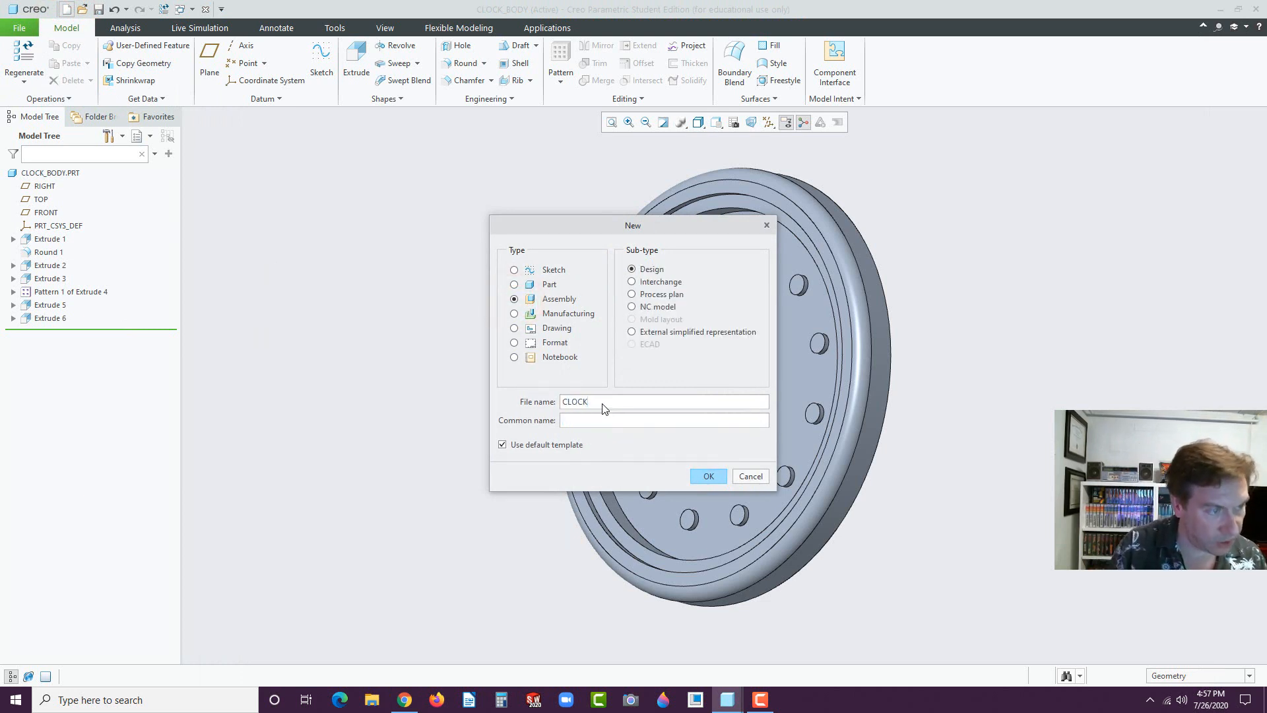
{"action": "left_click", "coordinate": [707, 476]}
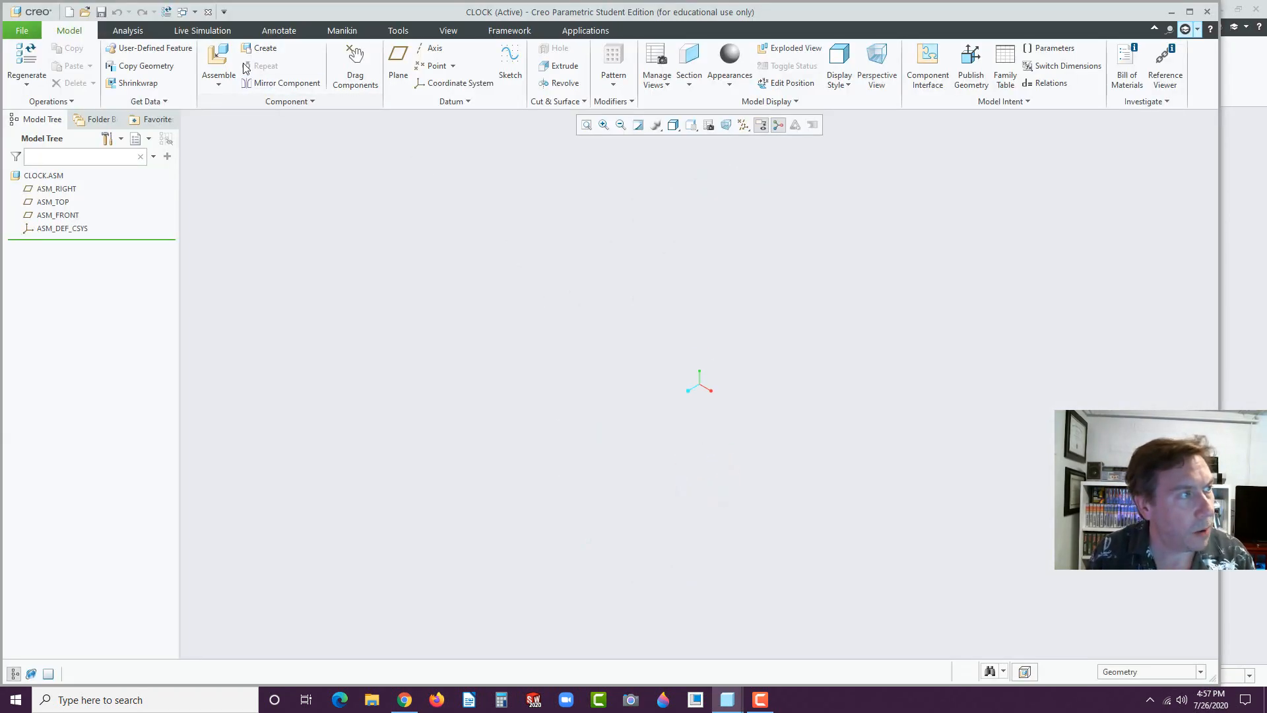
- Assemble clock_body.prt from the current session as the first component, placed with the Default constraint
{"action": "left_click", "coordinate": [218, 58]}
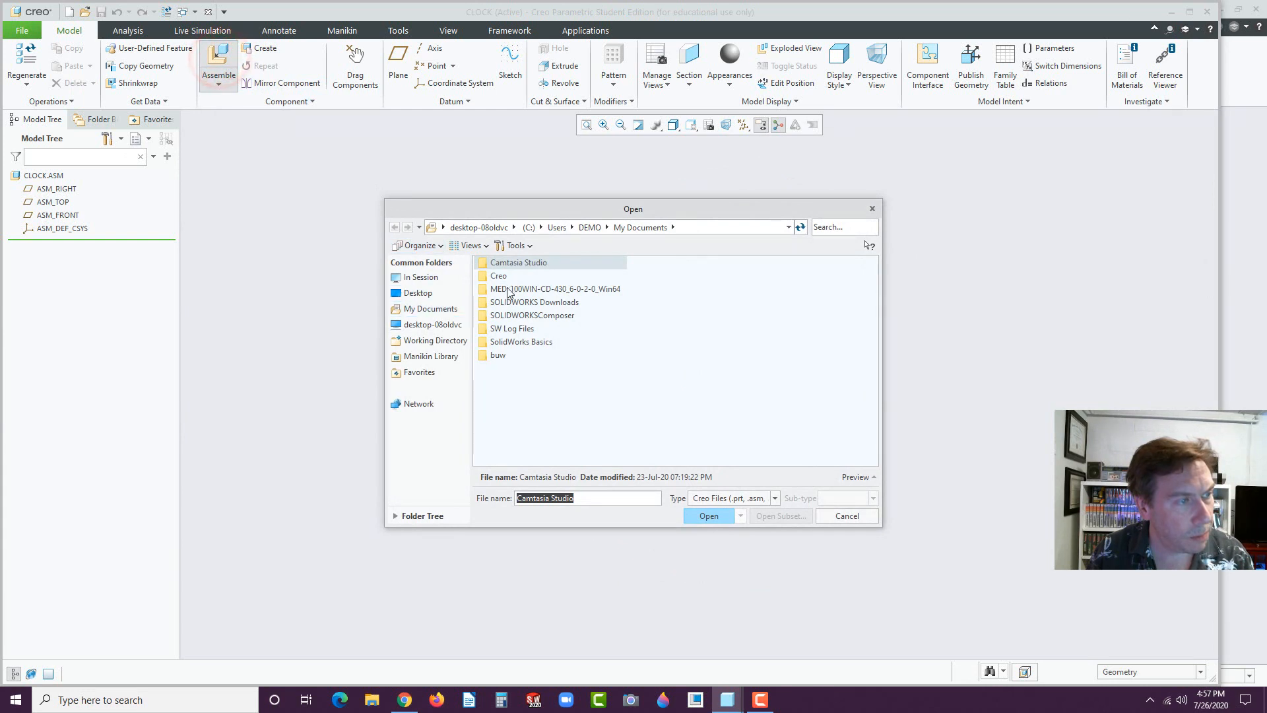
{"action": "left_click", "coordinate": [435, 277]}
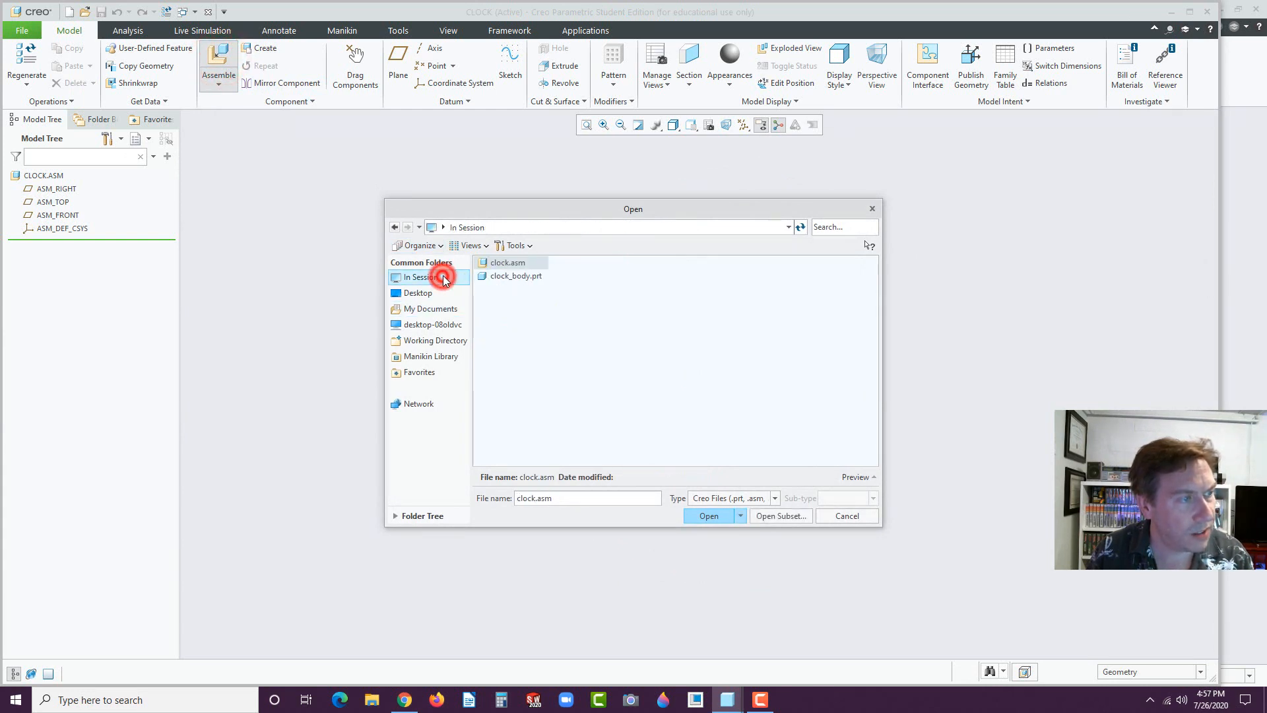
{"action": "double_click", "coordinate": [505, 277]}
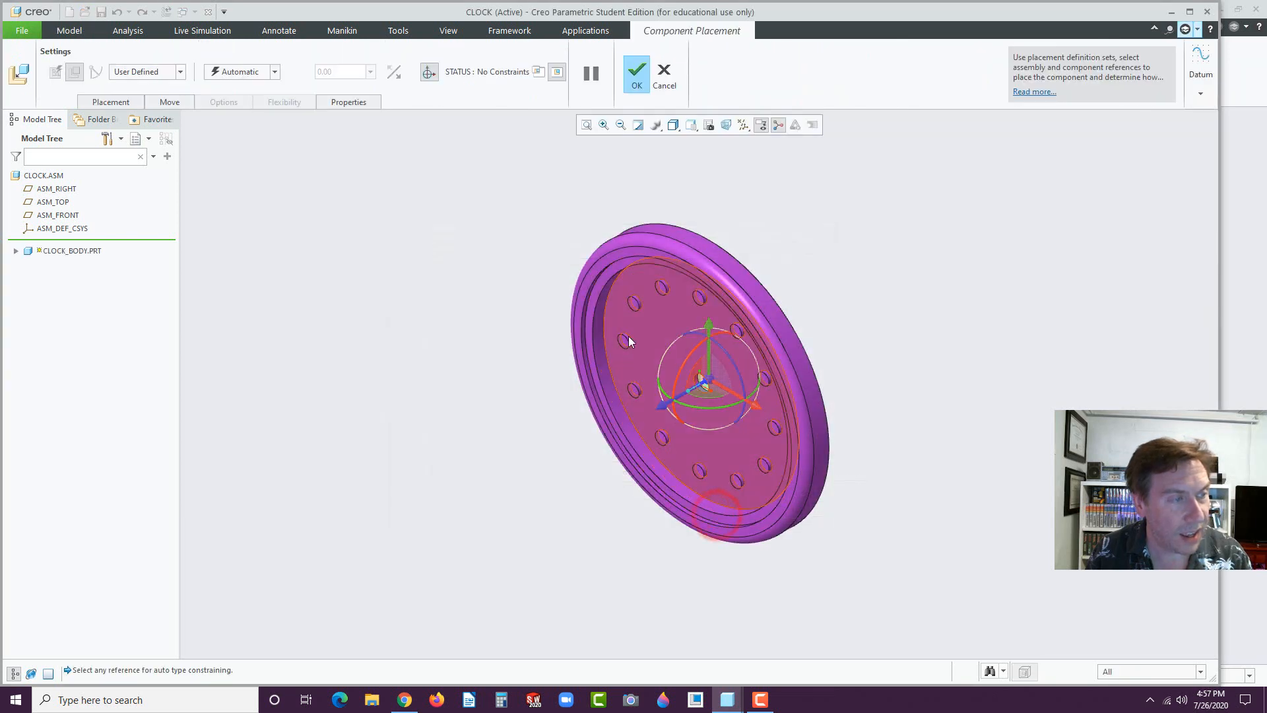
{"action": "left_click", "coordinate": [274, 72]}
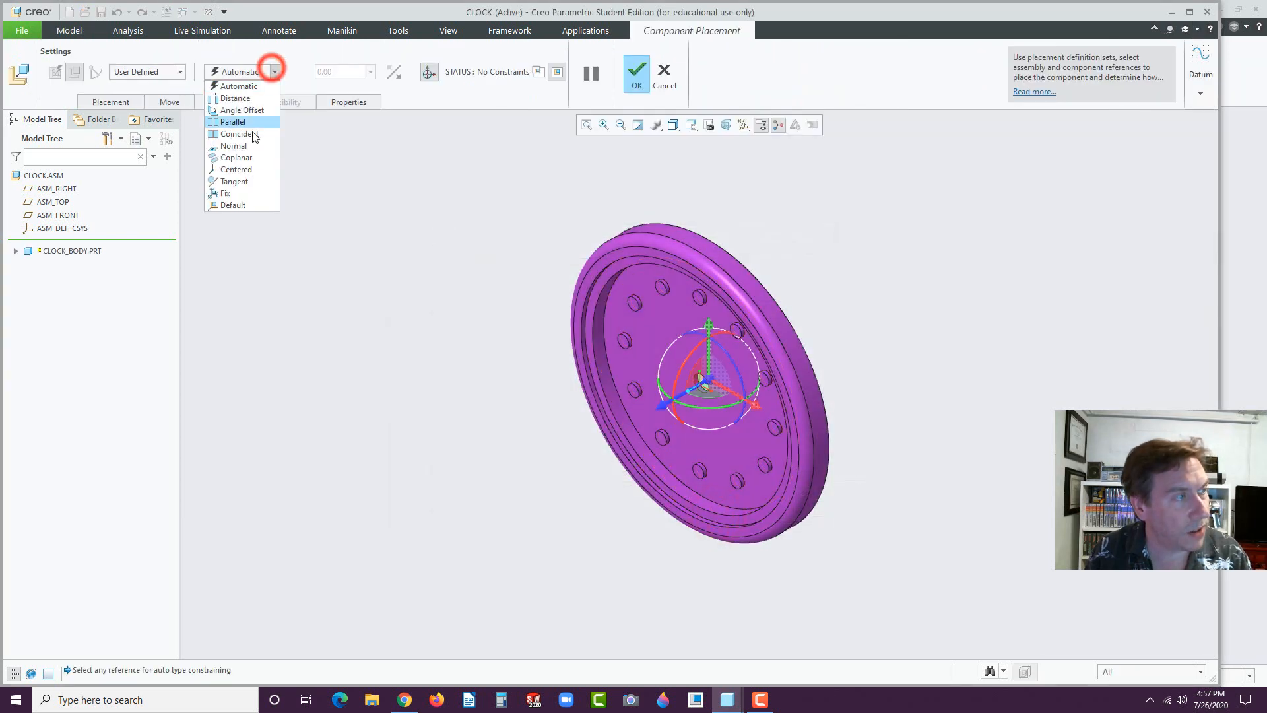
{"action": "left_click", "coordinate": [234, 206]}
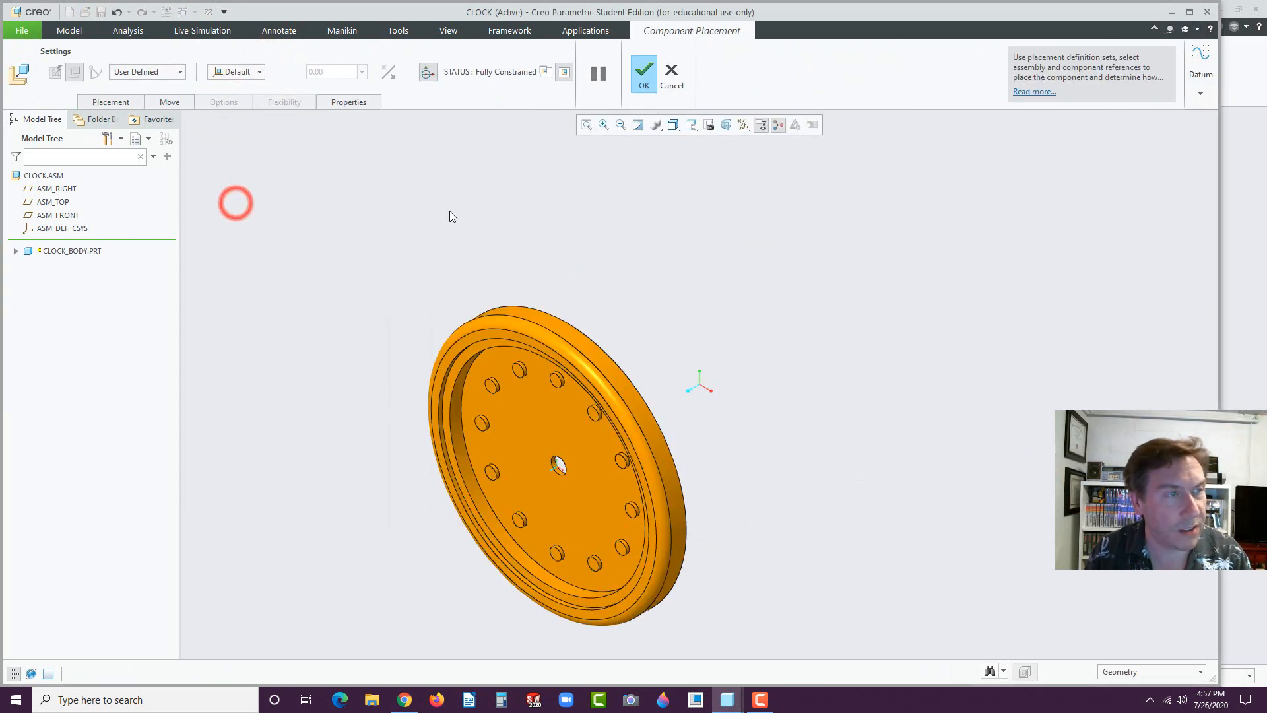
{"action": "left_click", "coordinate": [637, 76]}
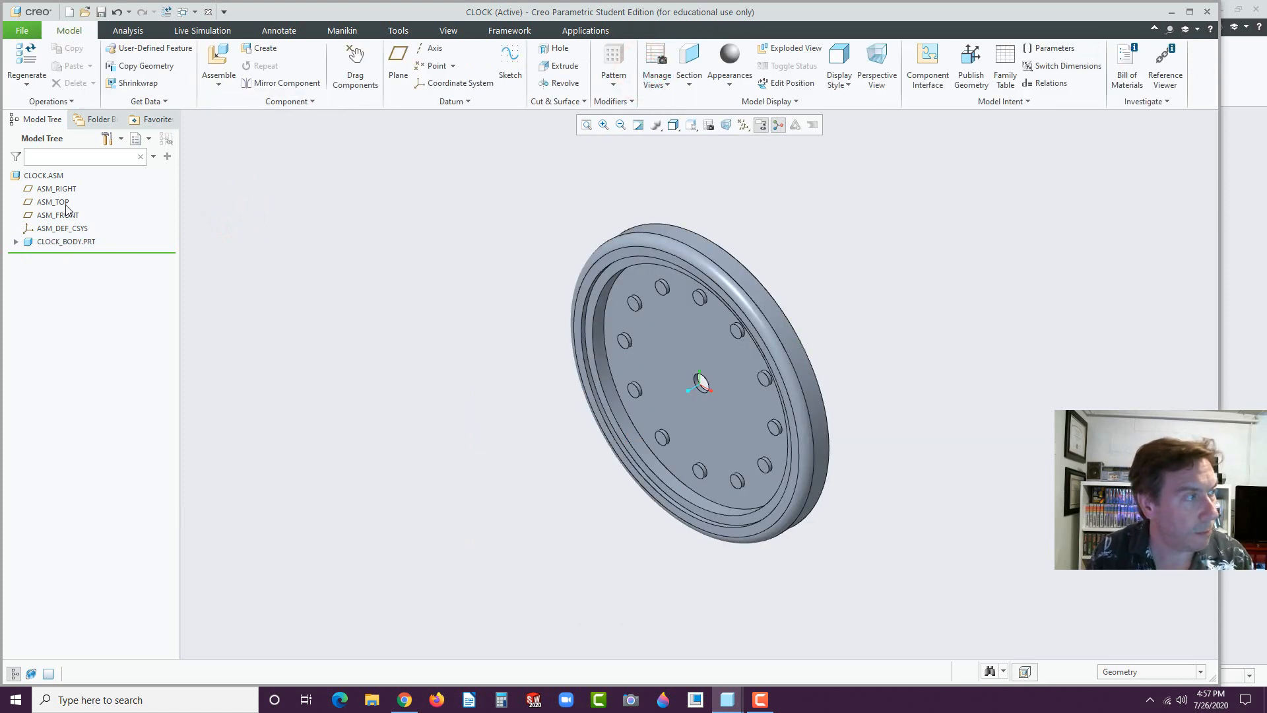
- Bring chrono_housing.prt from the Creo FINAL folder into the assembly and move it clear behind the clock body
{"action": "left_click", "coordinate": [219, 58]}
{"action": "double_click", "coordinate": [503, 276]}
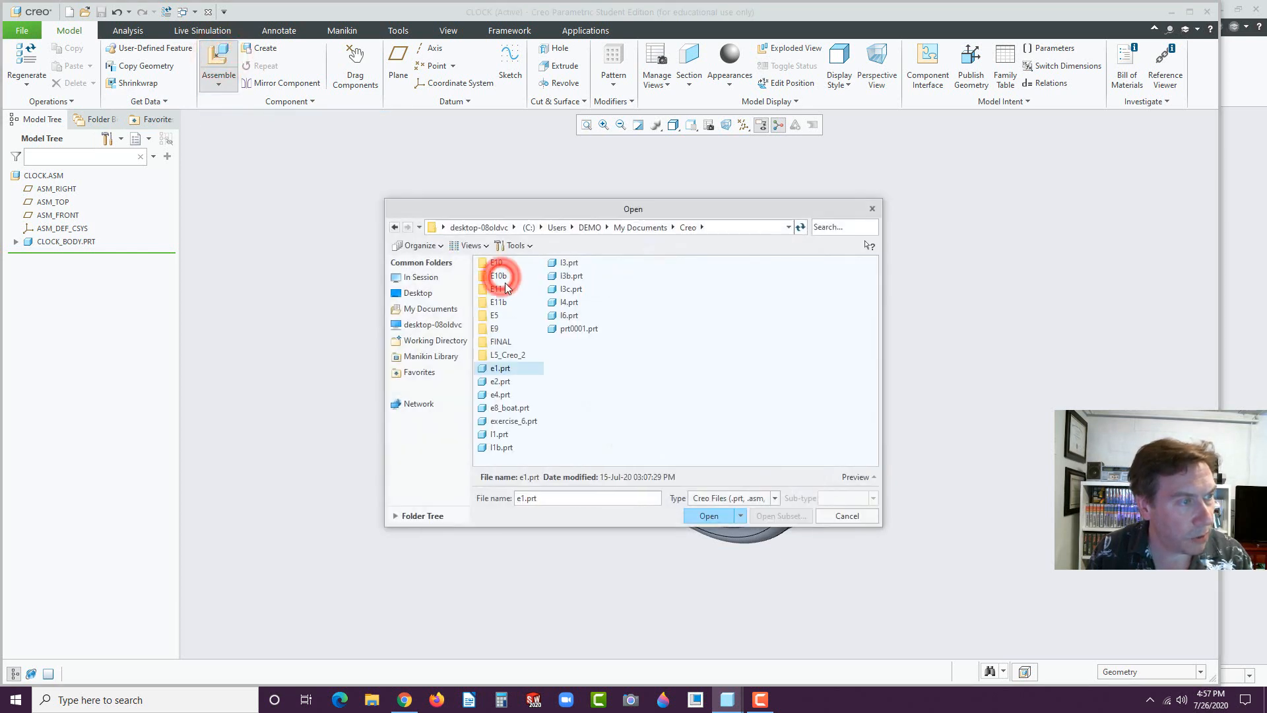
{"action": "double_click", "coordinate": [500, 342]}
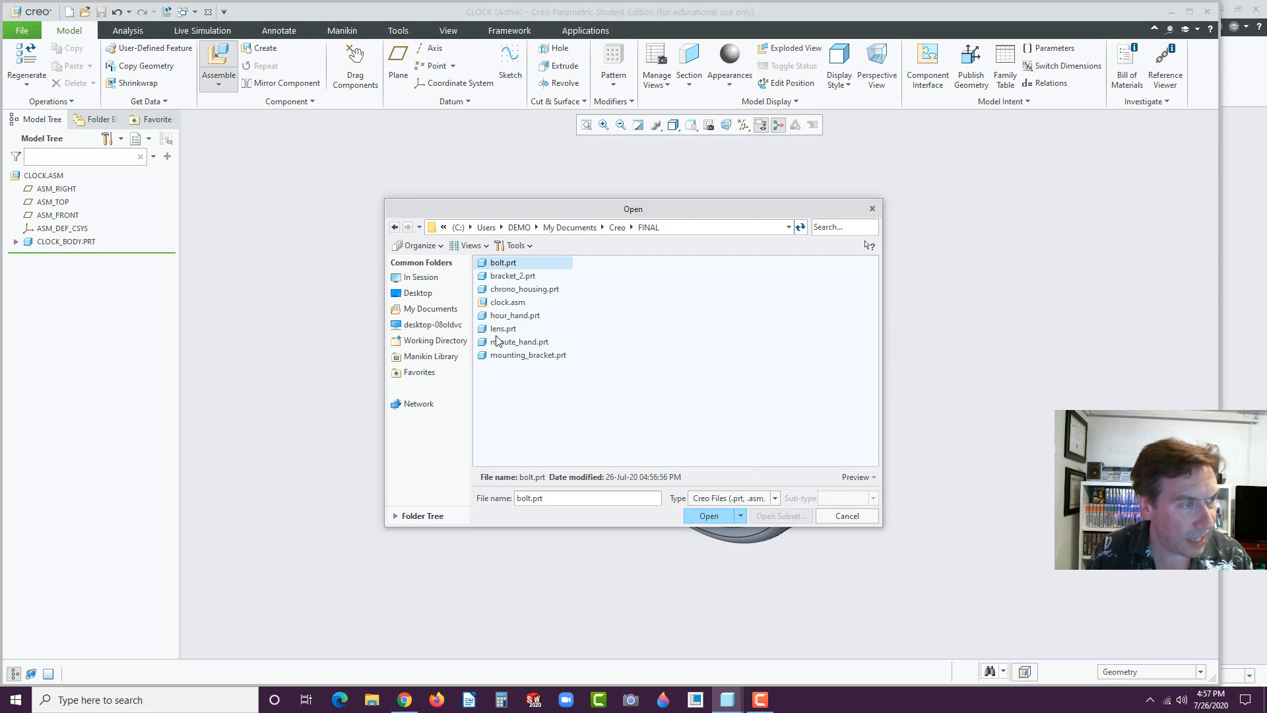
{"action": "left_click", "coordinate": [509, 291]}
{"action": "left_click", "coordinate": [709, 515]}
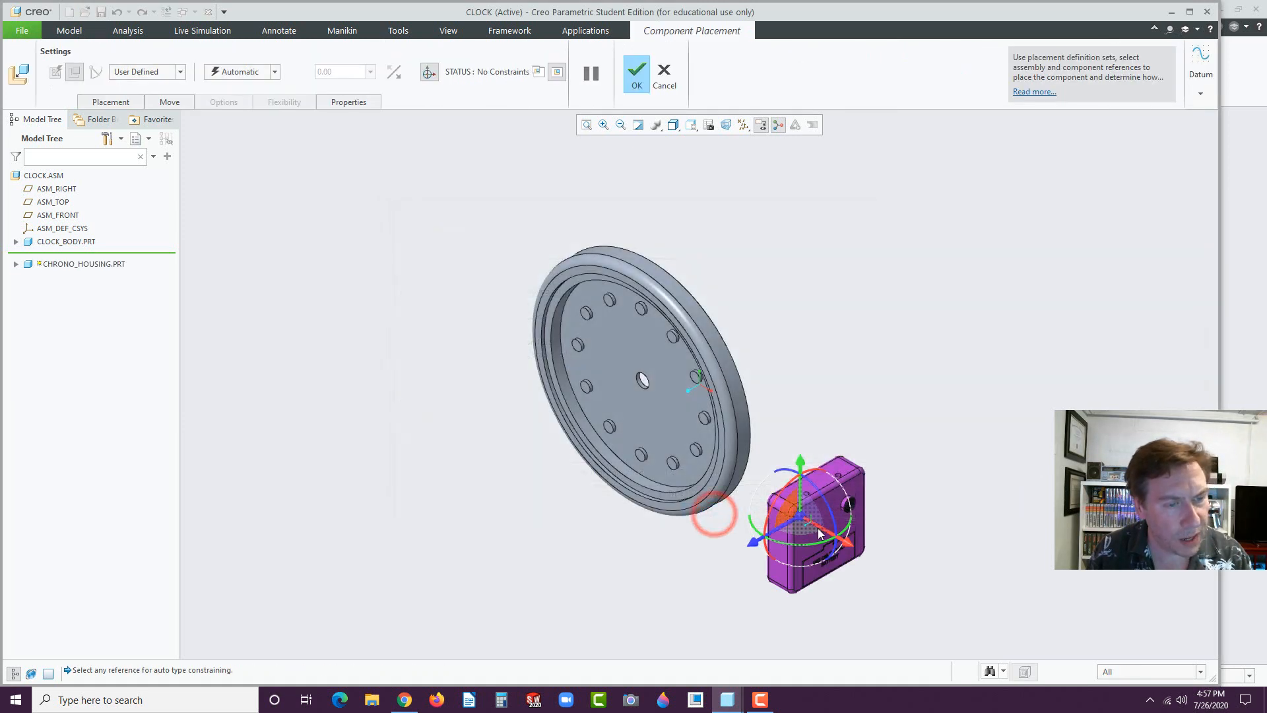
{"action": "left_click_drag", "start_coordinate": [759, 545], "coordinate": [918, 447]}
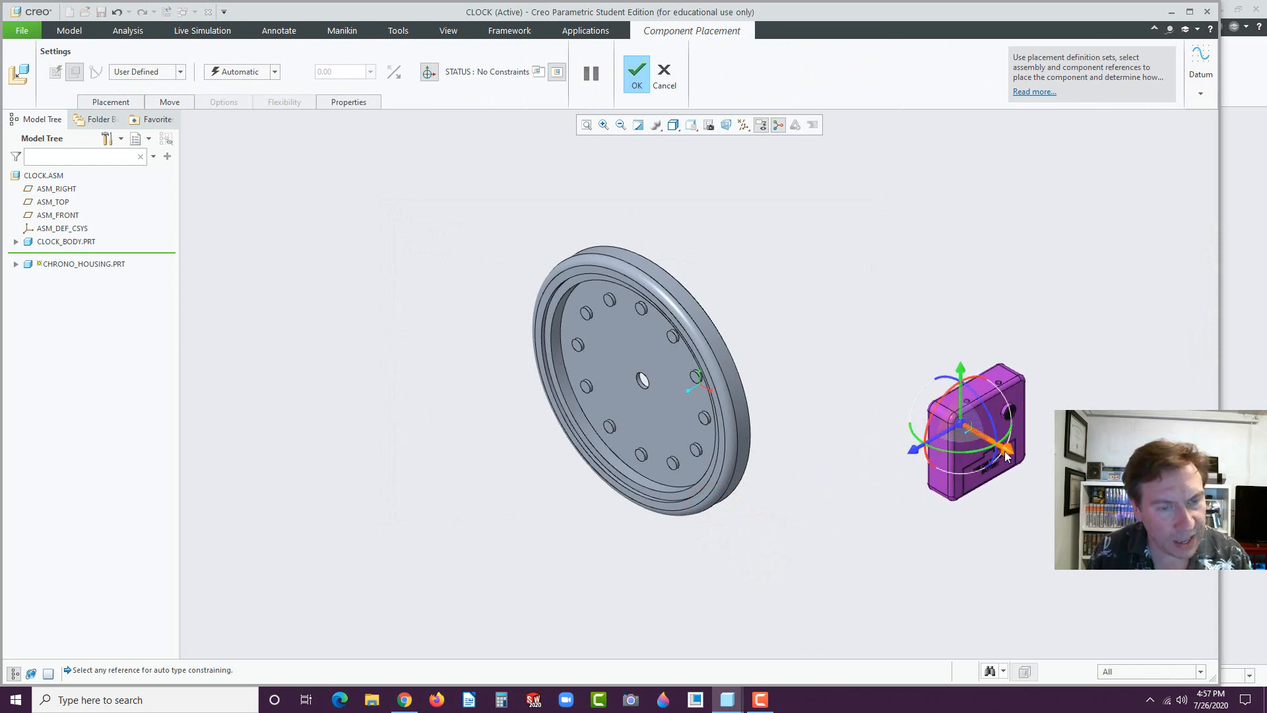
{"action": "left_click_drag", "start_coordinate": [1006, 455], "coordinate": [864, 353]}
- Constrain the chrono housing's shaft coincident with the clock body's center hole
{"action": "scroll", "coordinate": [783, 342], "scroll_direction": "down", "scroll_amount": 4}
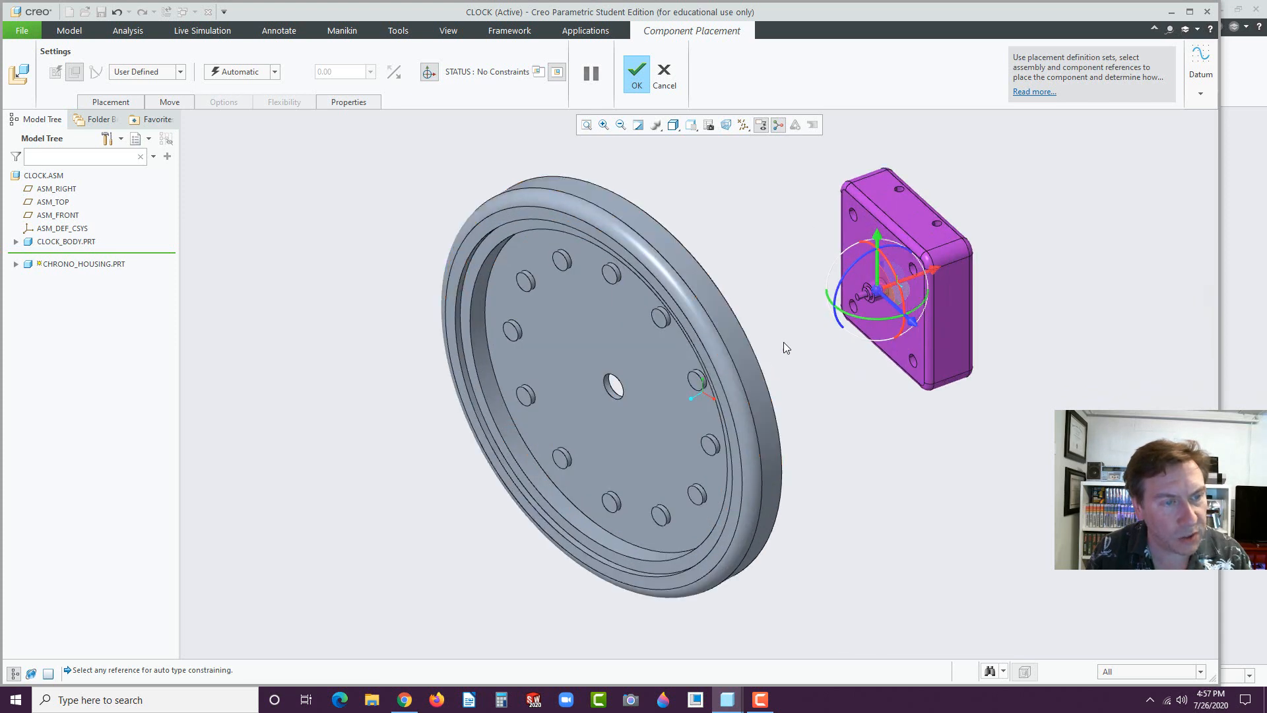
{"action": "left_click", "coordinate": [885, 288]}
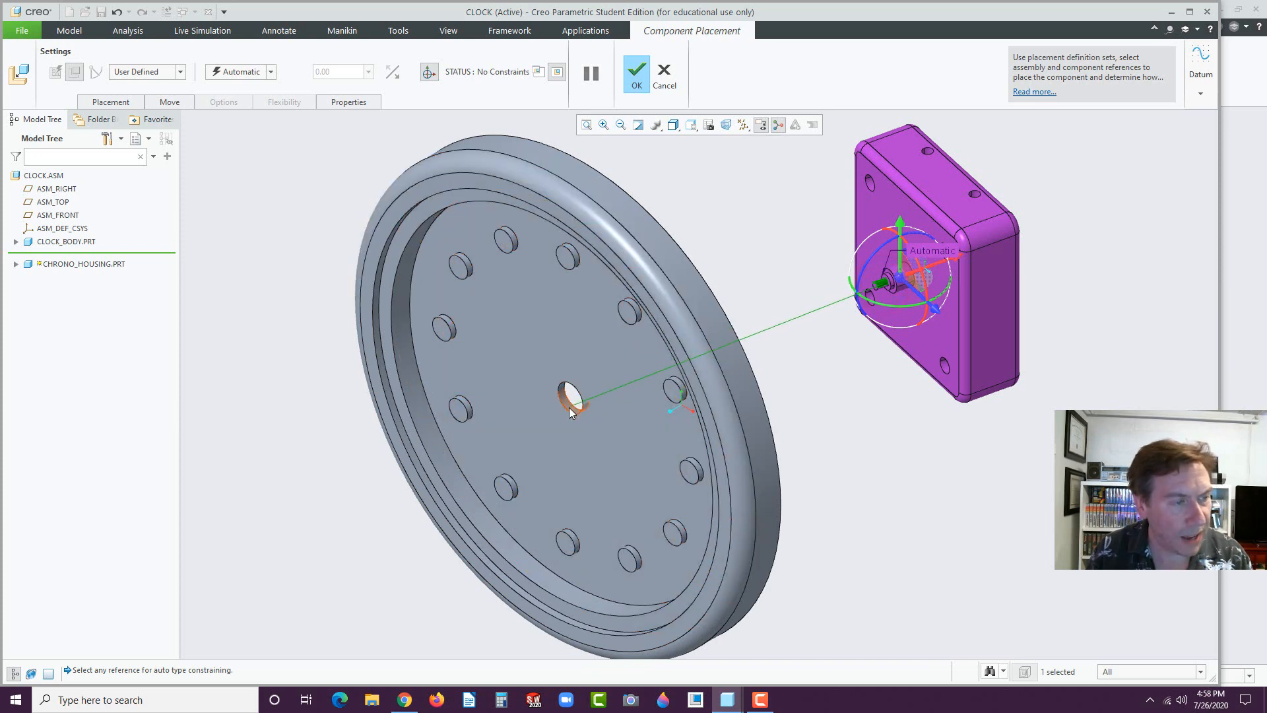
{"action": "left_click", "coordinate": [572, 412]}
- Align a corner mounting hole of the chrono housing with the matching peg on the clock body's back face
{"action": "scroll", "coordinate": [899, 396], "scroll_direction": "up", "scroll_amount": 3}
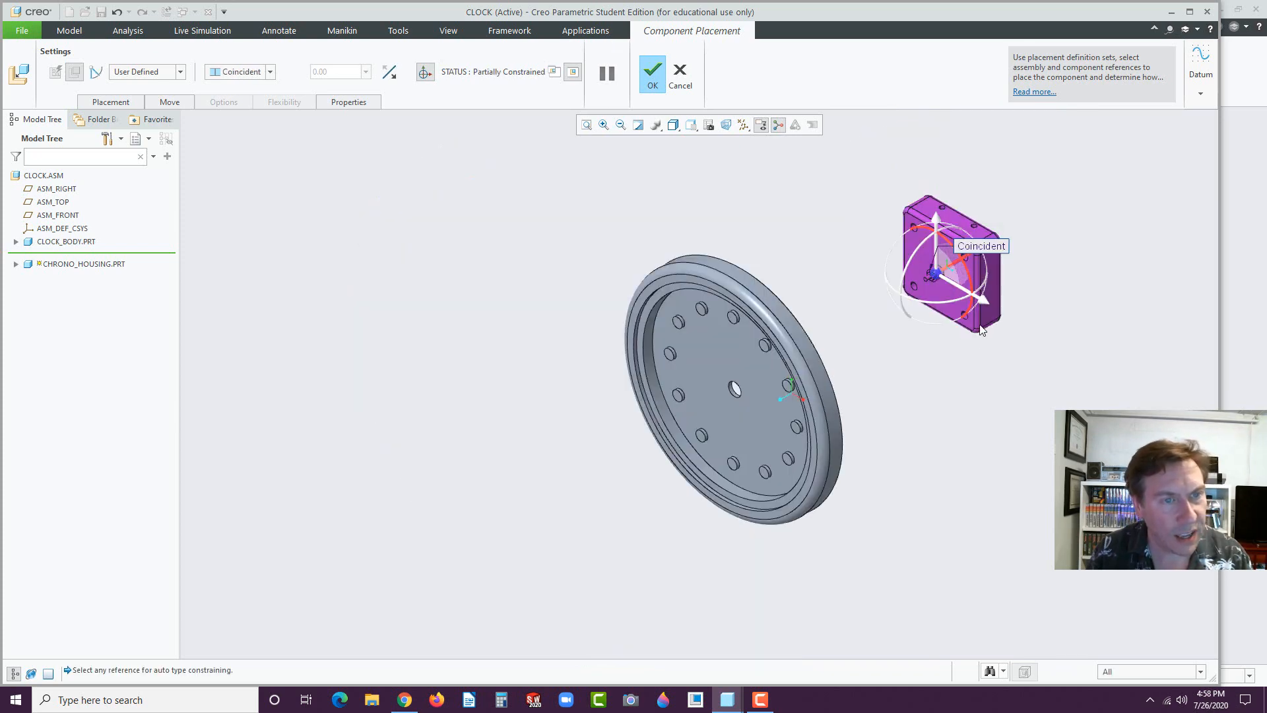
{"action": "scroll", "coordinate": [938, 297], "scroll_direction": "down", "scroll_amount": 3}
{"action": "scroll", "coordinate": [947, 255], "scroll_direction": "down", "scroll_amount": 3}
{"action": "left_click", "coordinate": [964, 259]}
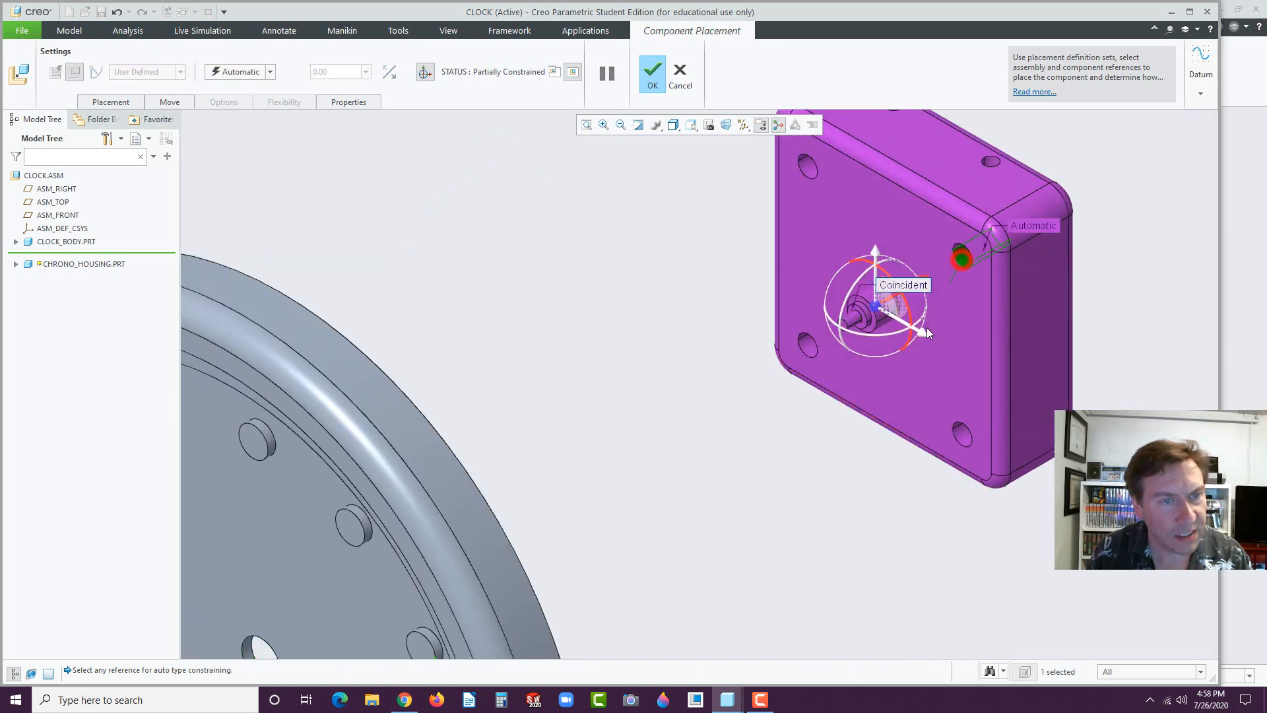
{"action": "scroll", "coordinate": [927, 328], "scroll_direction": "up", "scroll_amount": 3}
{"action": "middle_click_drag", "start_coordinate": [821, 432], "coordinate": [726, 489]}
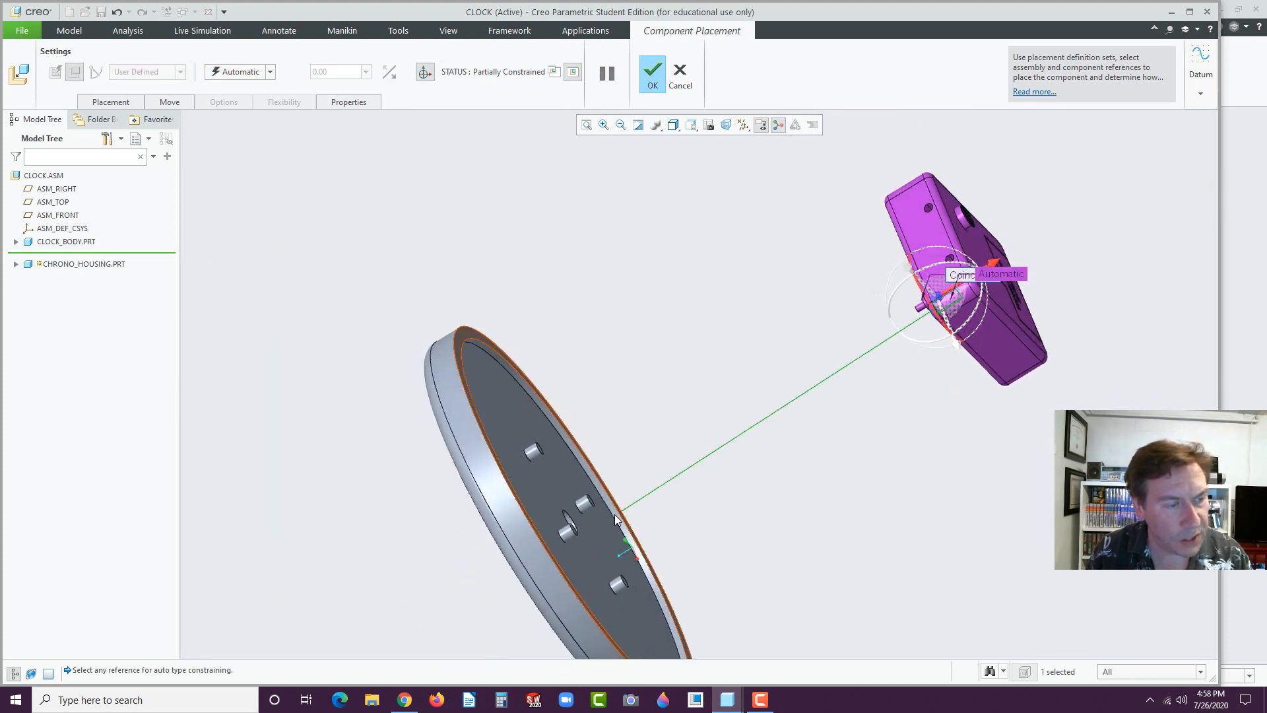
{"action": "left_click", "coordinate": [565, 534]}
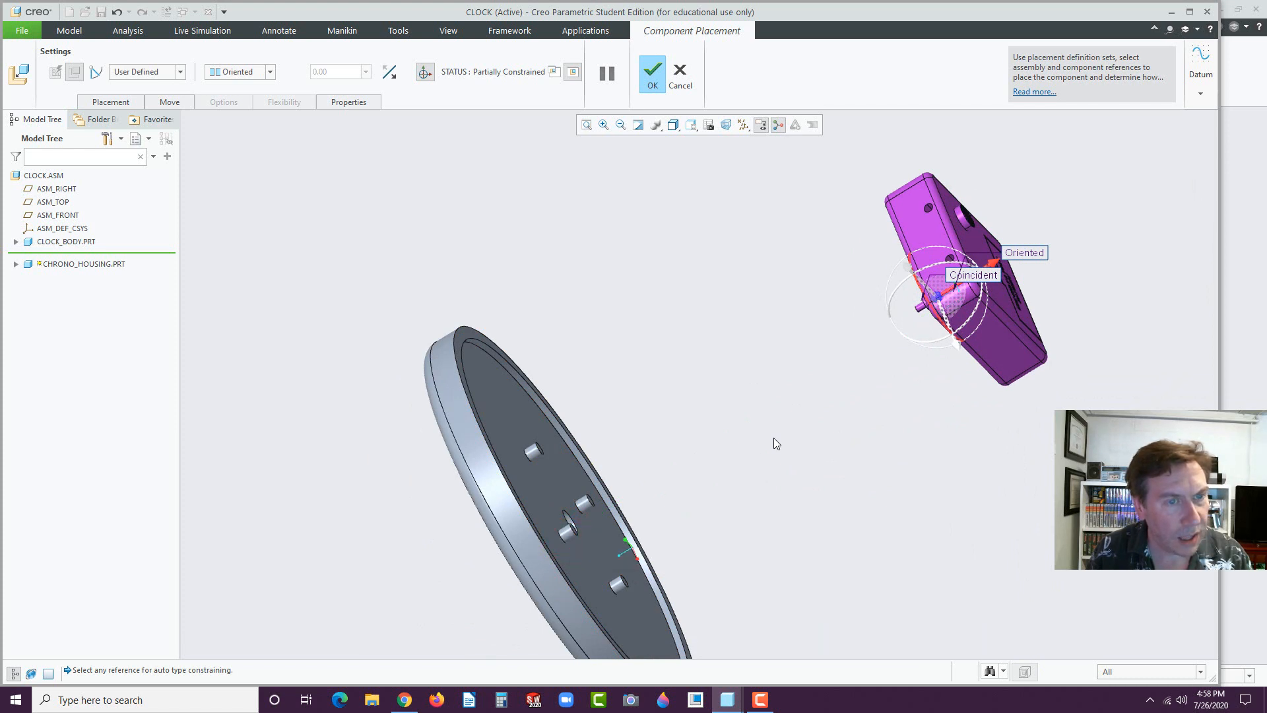
- Make the chrono housing's front face coincident with the clock body's recessed back face and accept the placement
{"action": "middle_click_drag", "start_coordinate": [773, 437], "coordinate": [834, 388]}
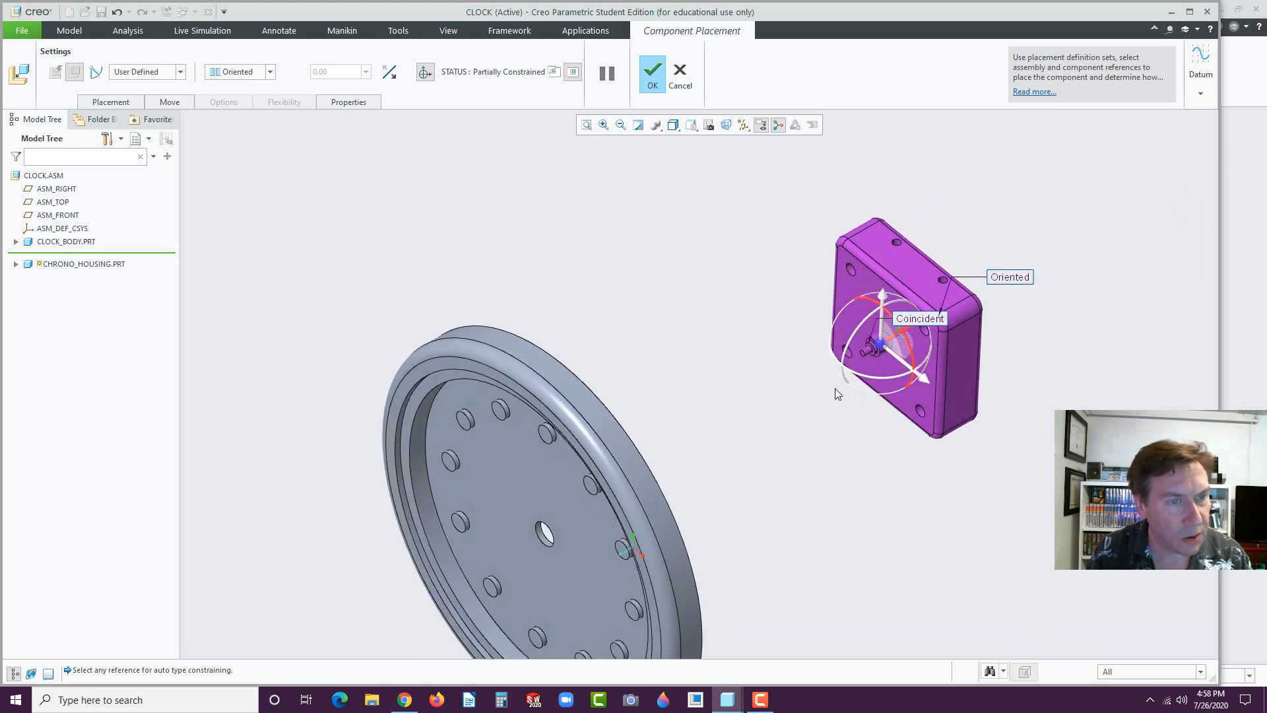
{"action": "left_click", "coordinate": [857, 313]}
{"action": "middle_click_drag", "start_coordinate": [767, 414], "coordinate": [708, 454]}
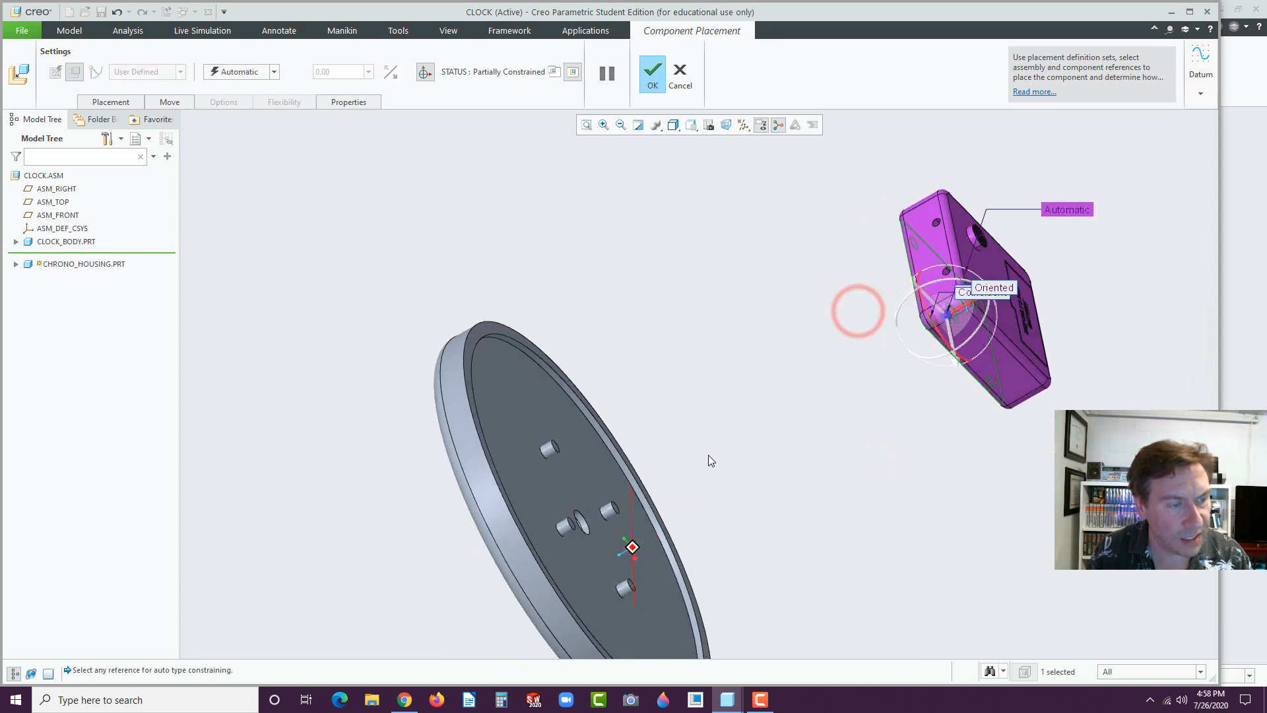
{"action": "left_click", "coordinate": [623, 466]}
{"action": "left_click", "coordinate": [623, 466]}
{"action": "left_click", "coordinate": [626, 466]}
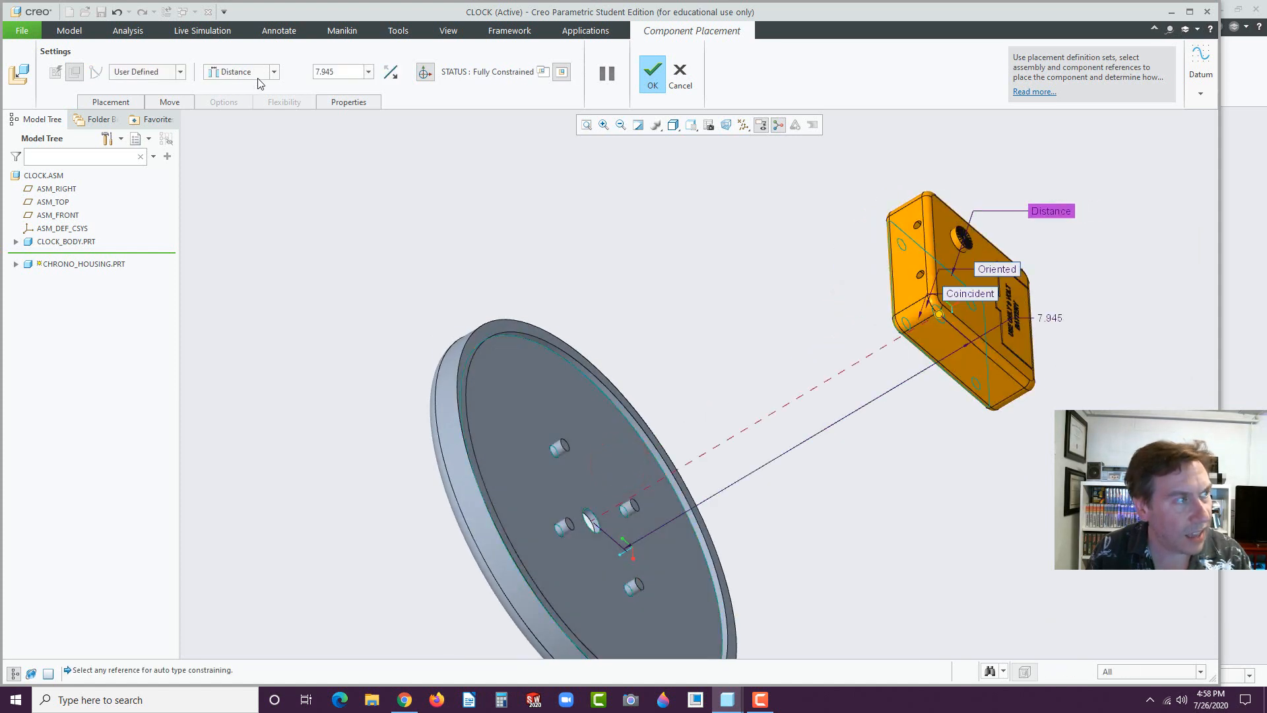
{"action": "left_click", "coordinate": [274, 73]}
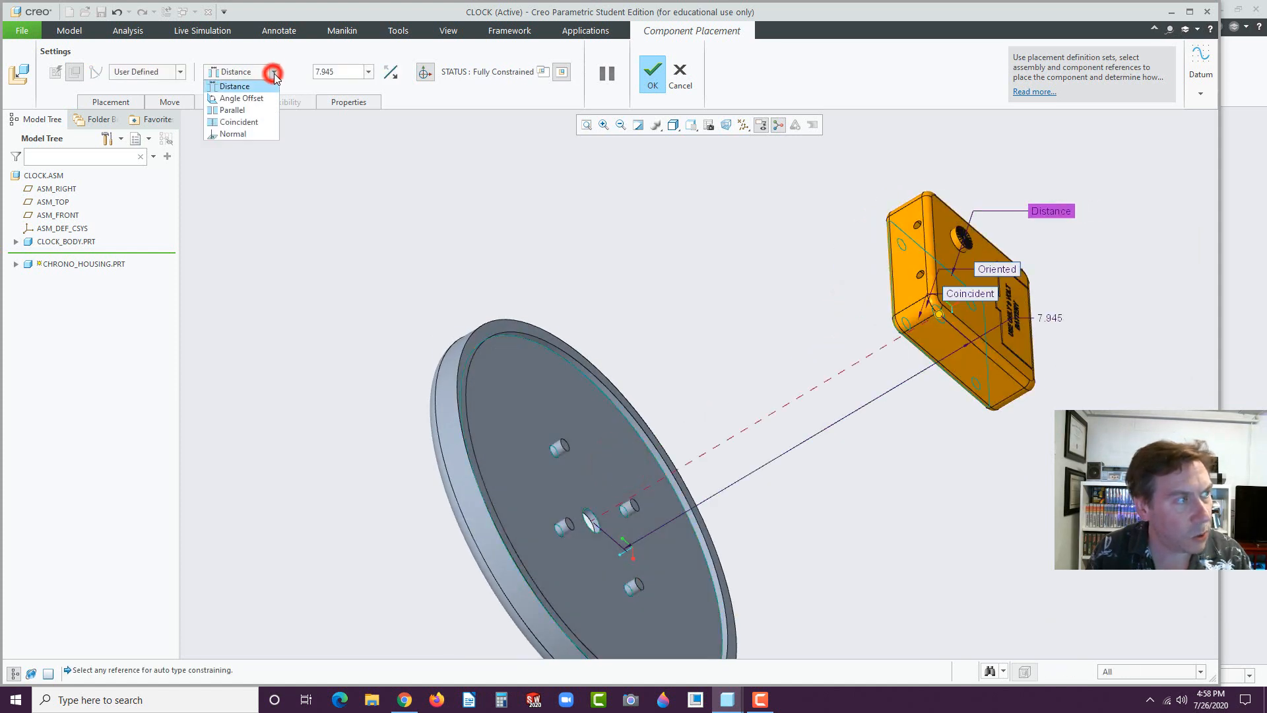
{"action": "left_click", "coordinate": [241, 119]}
{"action": "left_click", "coordinate": [653, 81]}
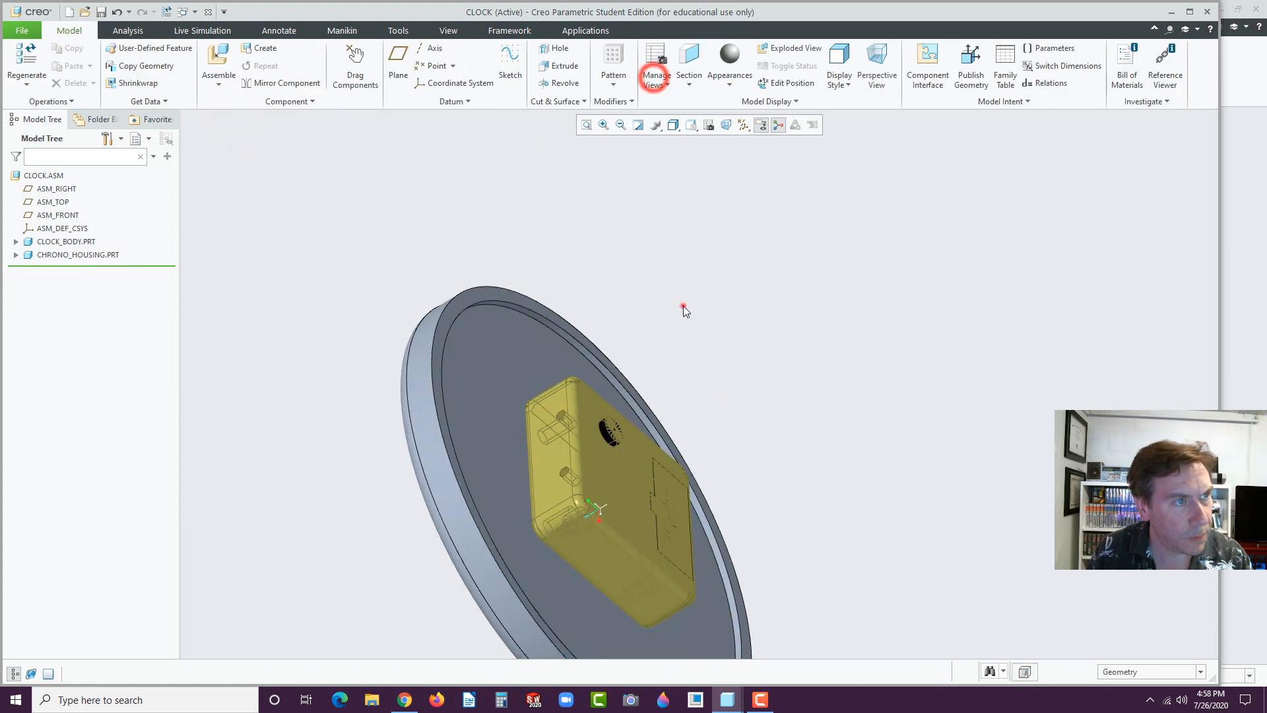
- Check the chrono housing's alignment with the clock body in the FRONT view as wireframe, and restore the Shading With Edges display
{"action": "middle_click_drag", "start_coordinate": [683, 307], "coordinate": [775, 343]}
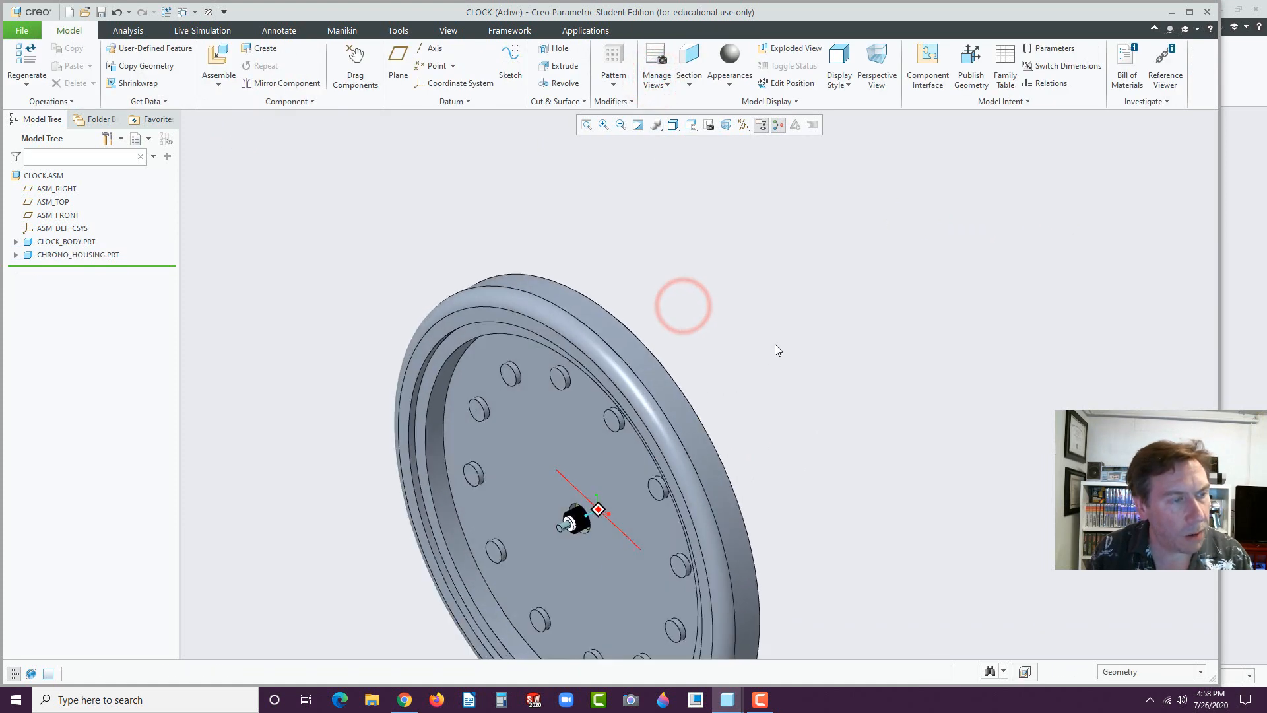
{"action": "left_click", "coordinate": [690, 129]}
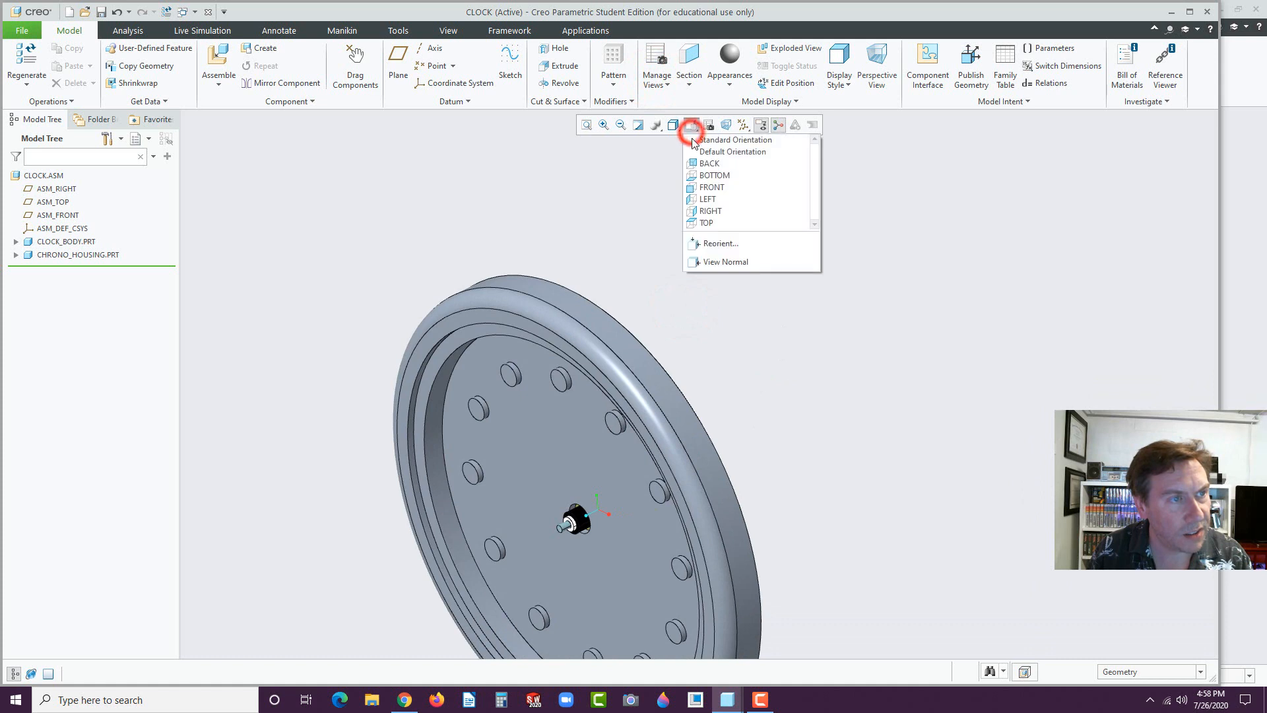
{"action": "left_click", "coordinate": [698, 189]}
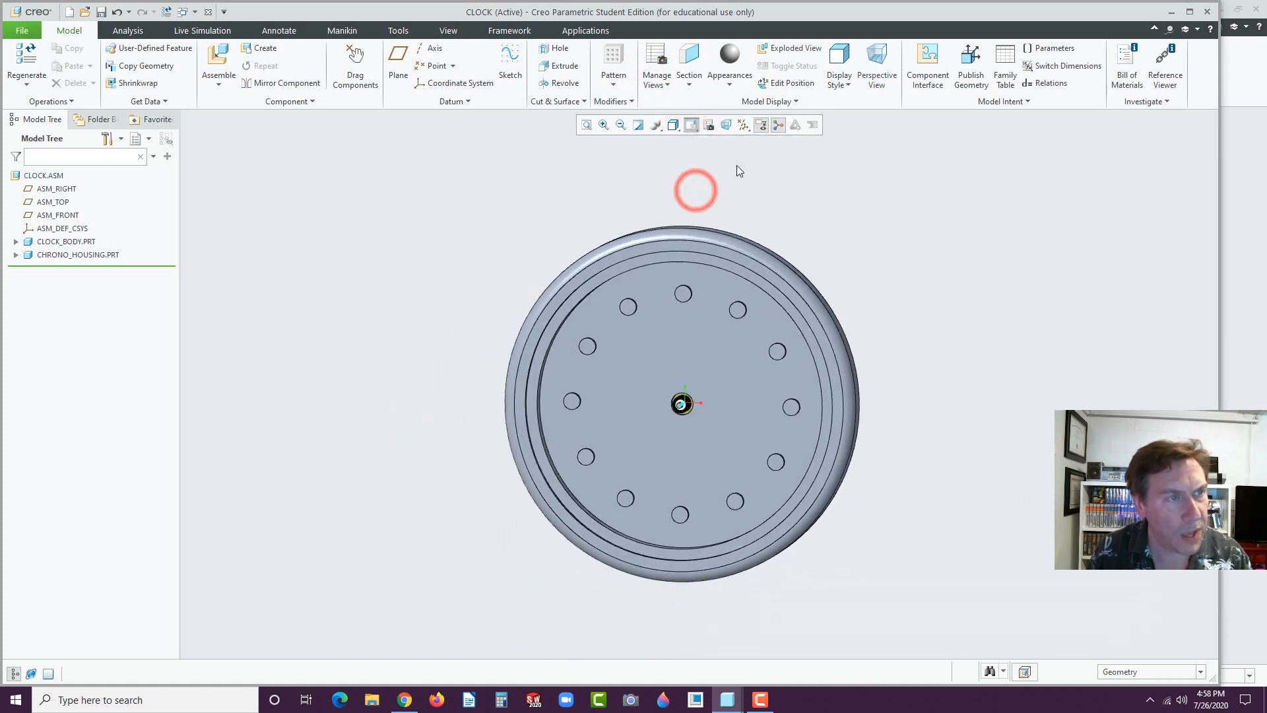
{"action": "left_click", "coordinate": [675, 126]}
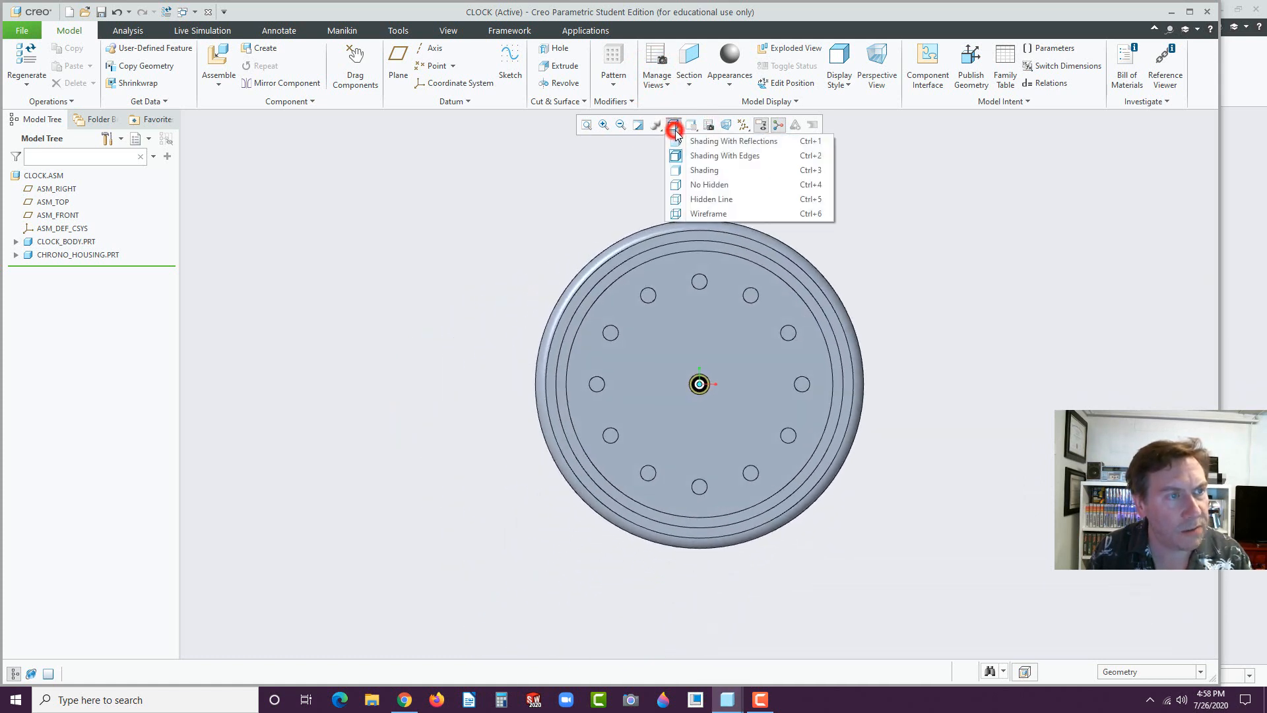
{"action": "left_click", "coordinate": [678, 214]}
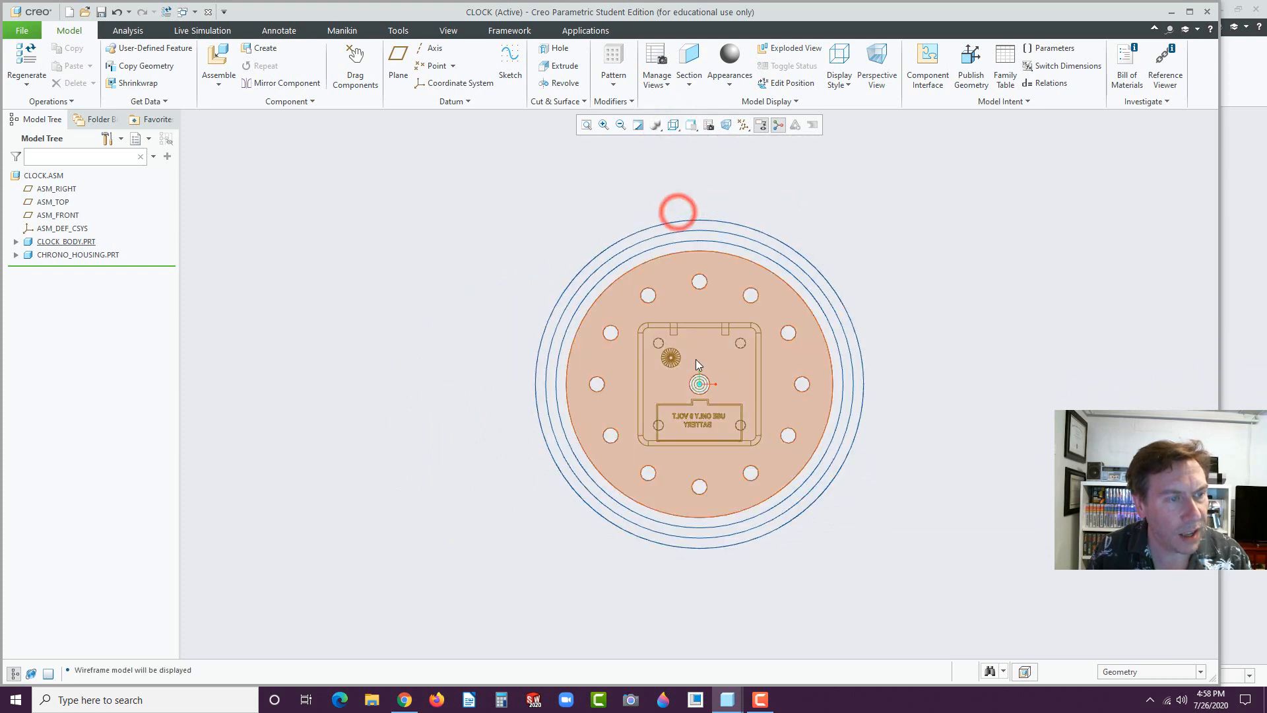
{"action": "scroll", "coordinate": [721, 339], "scroll_direction": "down", "scroll_amount": 4}
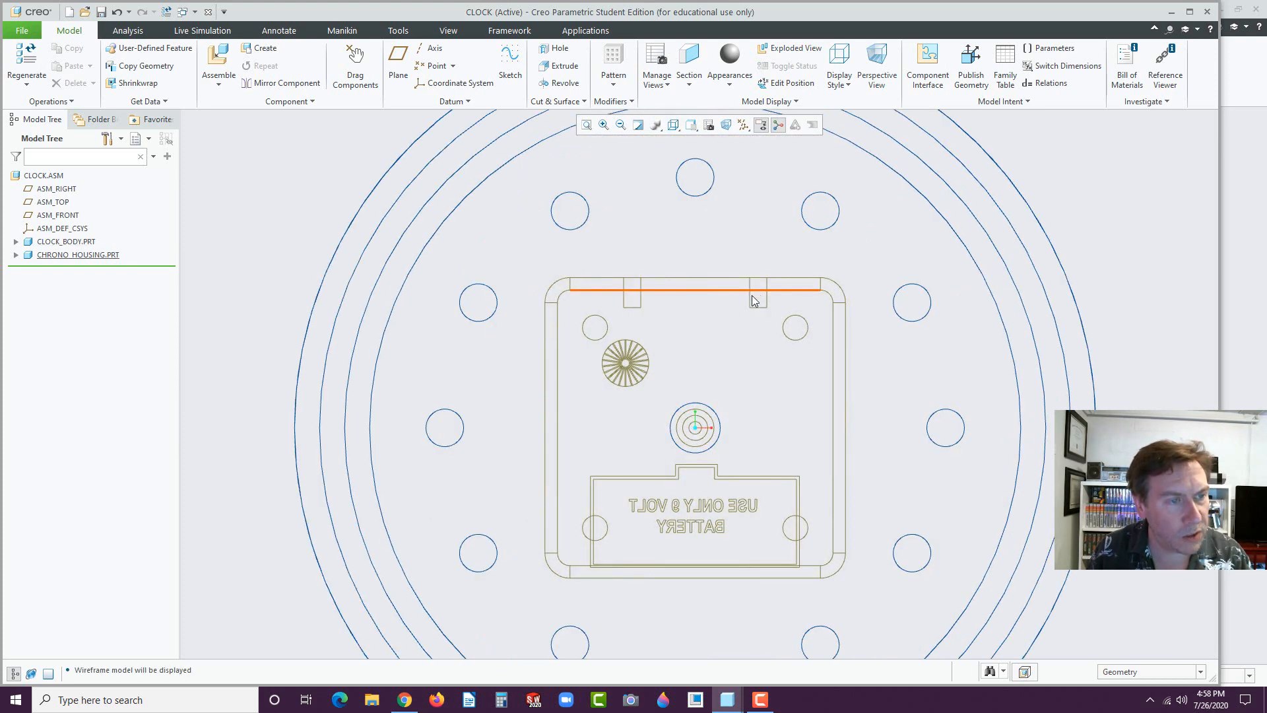
{"action": "scroll", "coordinate": [865, 374], "scroll_direction": "up", "scroll_amount": 4}
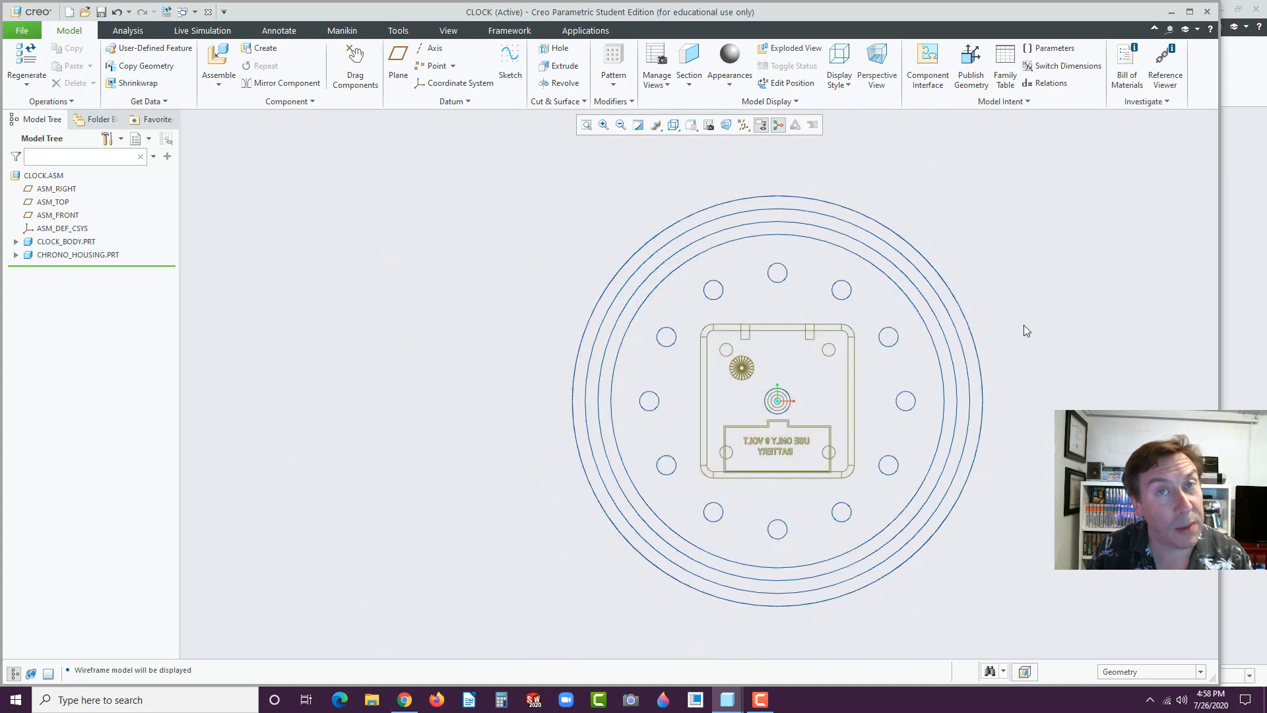
{"action": "mouse_move", "coordinate": [1024, 325]}
{"action": "middle_mouse_down"}
{"action": "mouse_move", "coordinate": [932, 350]}
{"action": "mouse_move", "coordinate": [851, 281]}
{"action": "middle_mouse_up"}
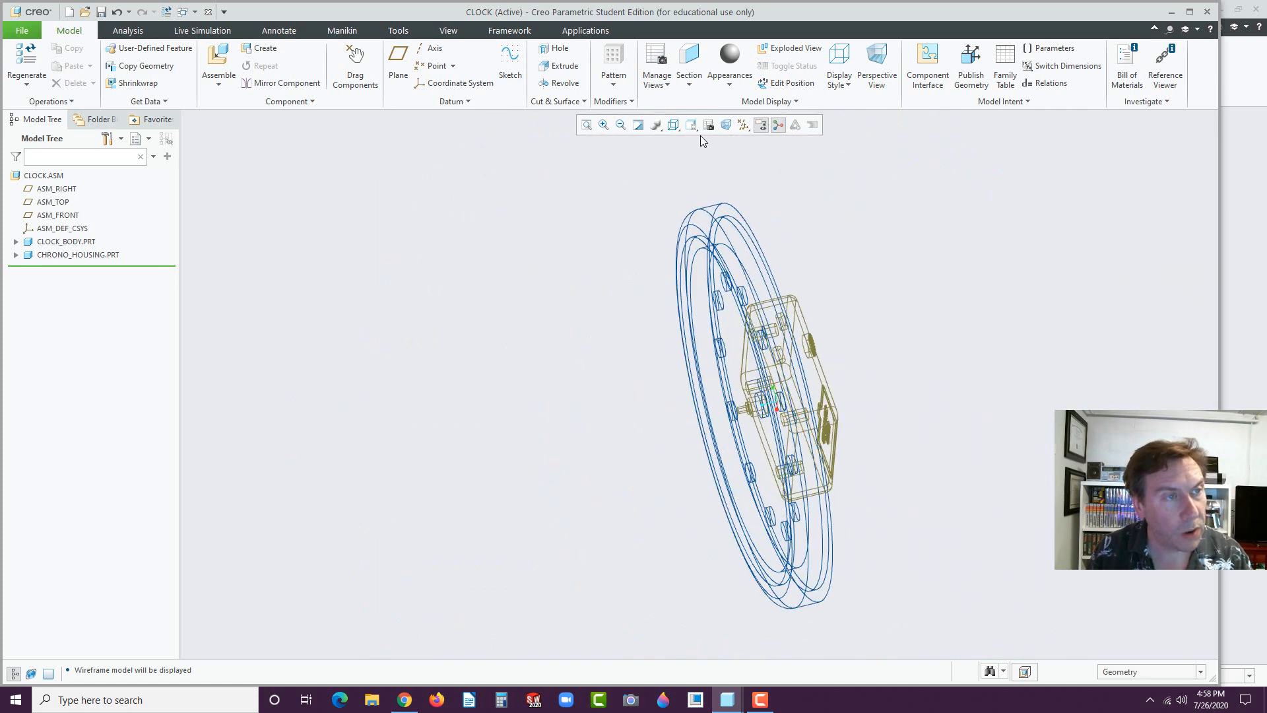
{"action": "left_click", "coordinate": [674, 126]}
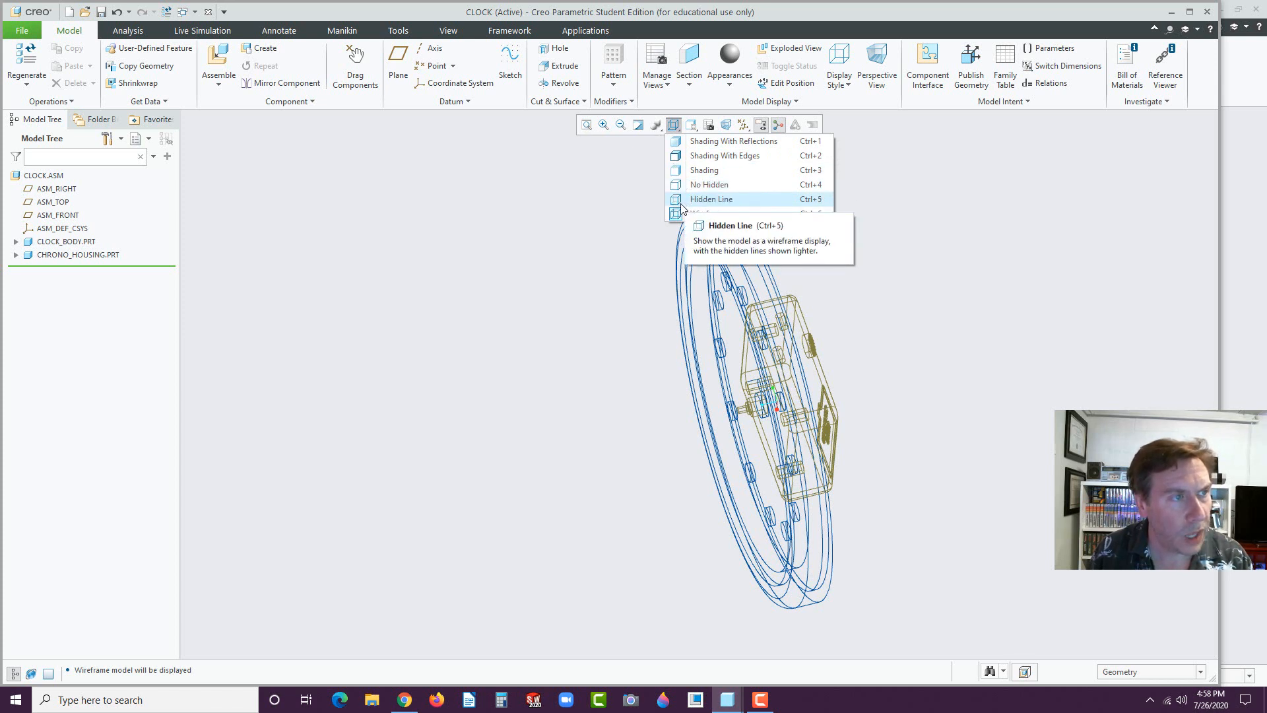
{"action": "left_click", "coordinate": [680, 156]}
{"action": "left_click", "coordinate": [587, 248]}
{"action": "middle_click_drag", "start_coordinate": [619, 377], "coordinate": [594, 404]}
- Bring bracket_2.prt from the FINAL folder into the assembly and move it up beside the clock, near the chrono housing
{"action": "left_click", "coordinate": [218, 66]}
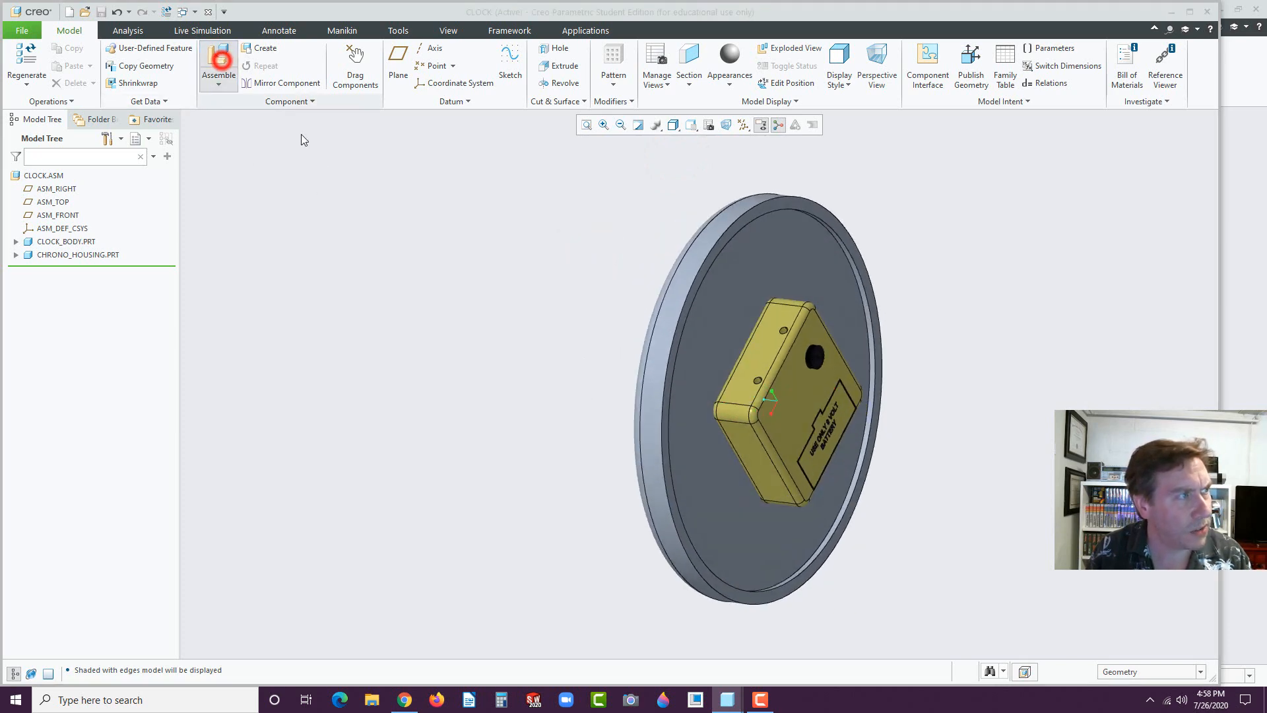
{"action": "left_click", "coordinate": [503, 276]}
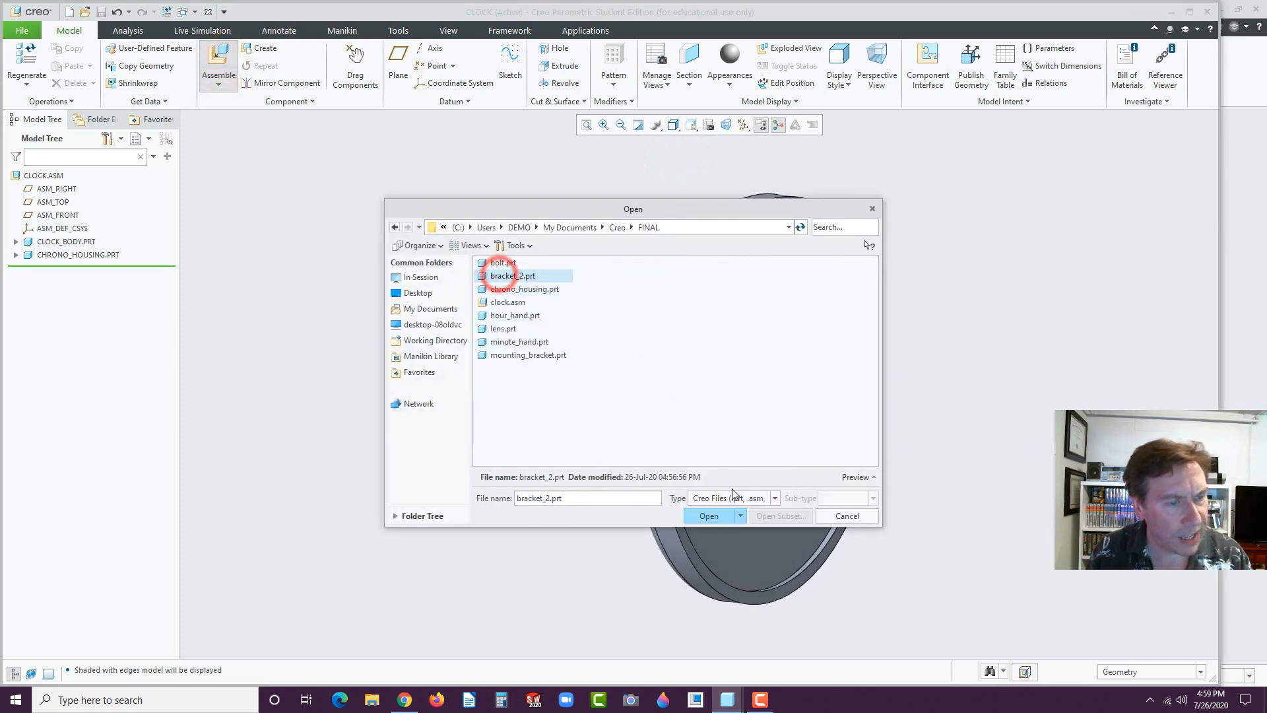
{"action": "left_click", "coordinate": [707, 516]}
{"action": "scroll", "coordinate": [727, 601], "scroll_direction": "up", "scroll_amount": 3}
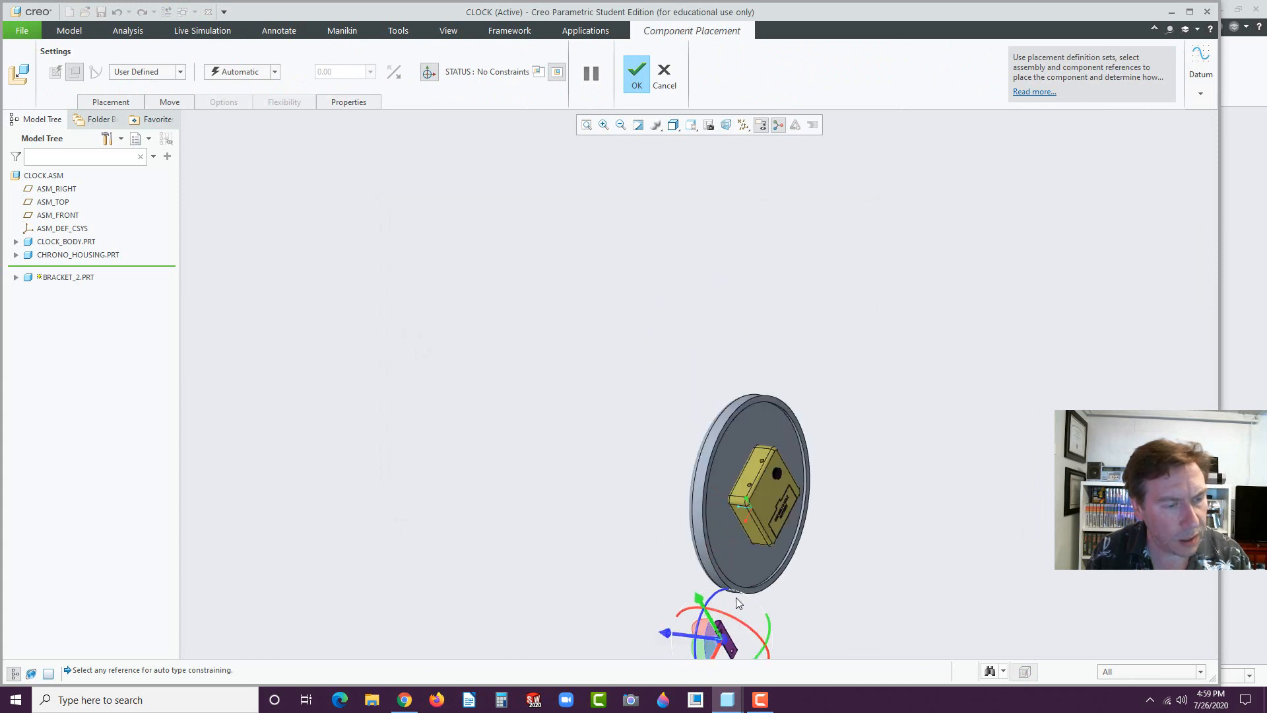
{"action": "left_click_drag", "start_coordinate": [715, 654], "coordinate": [691, 368]}
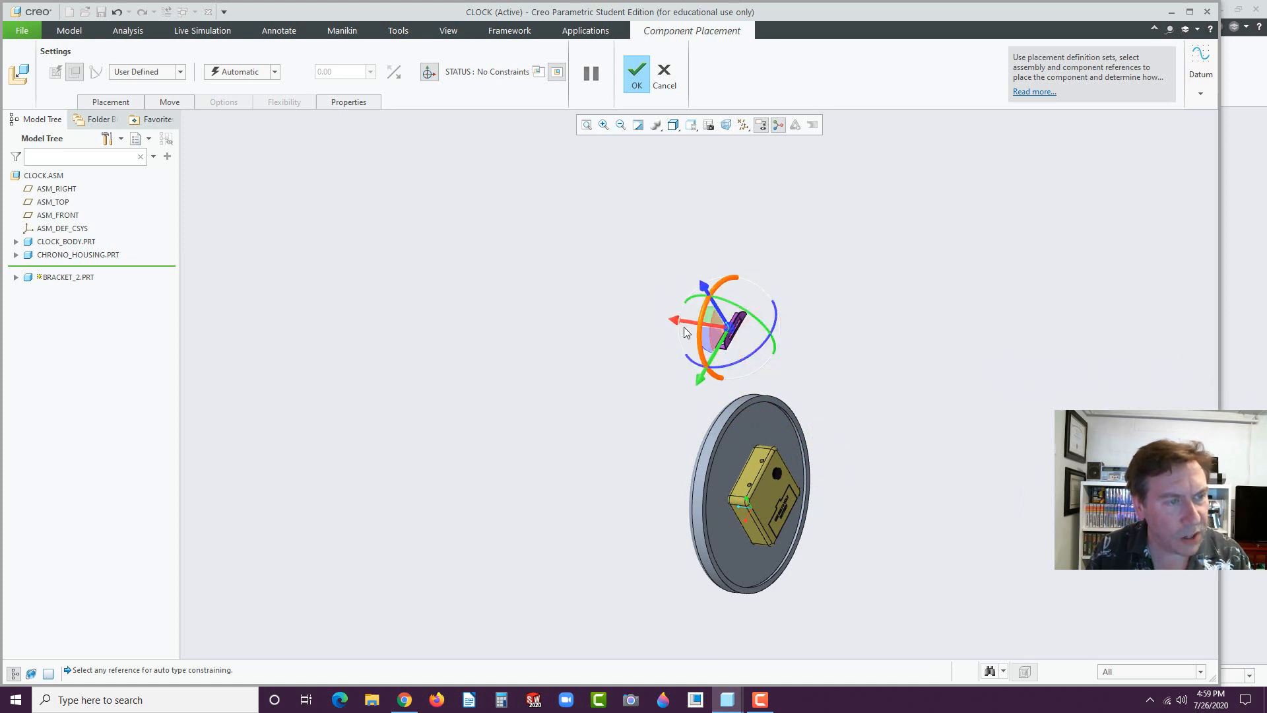
{"action": "left_click_drag", "start_coordinate": [674, 321], "coordinate": [748, 460]}
- Constrain one of the bracket's mounting holes coincident with the matching hole in the chrono housing's top face
{"action": "middle_click_drag", "start_coordinate": [761, 461], "coordinate": [784, 444]}
{"action": "scroll", "coordinate": [784, 444], "scroll_direction": "down", "scroll_amount": 3}
{"action": "scroll", "coordinate": [801, 449], "scroll_direction": "down", "scroll_amount": 8}
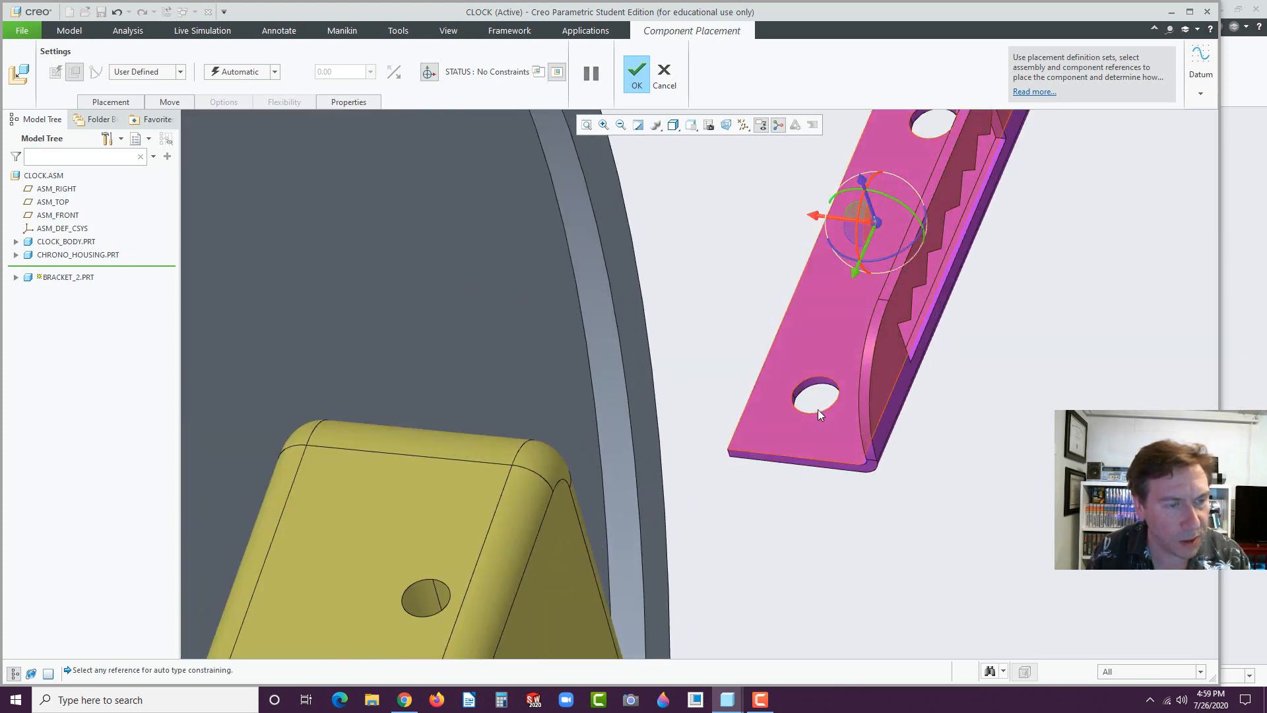
{"action": "left_click", "coordinate": [826, 386]}
{"action": "scroll", "coordinate": [677, 561], "scroll_direction": "up", "scroll_amount": 5}
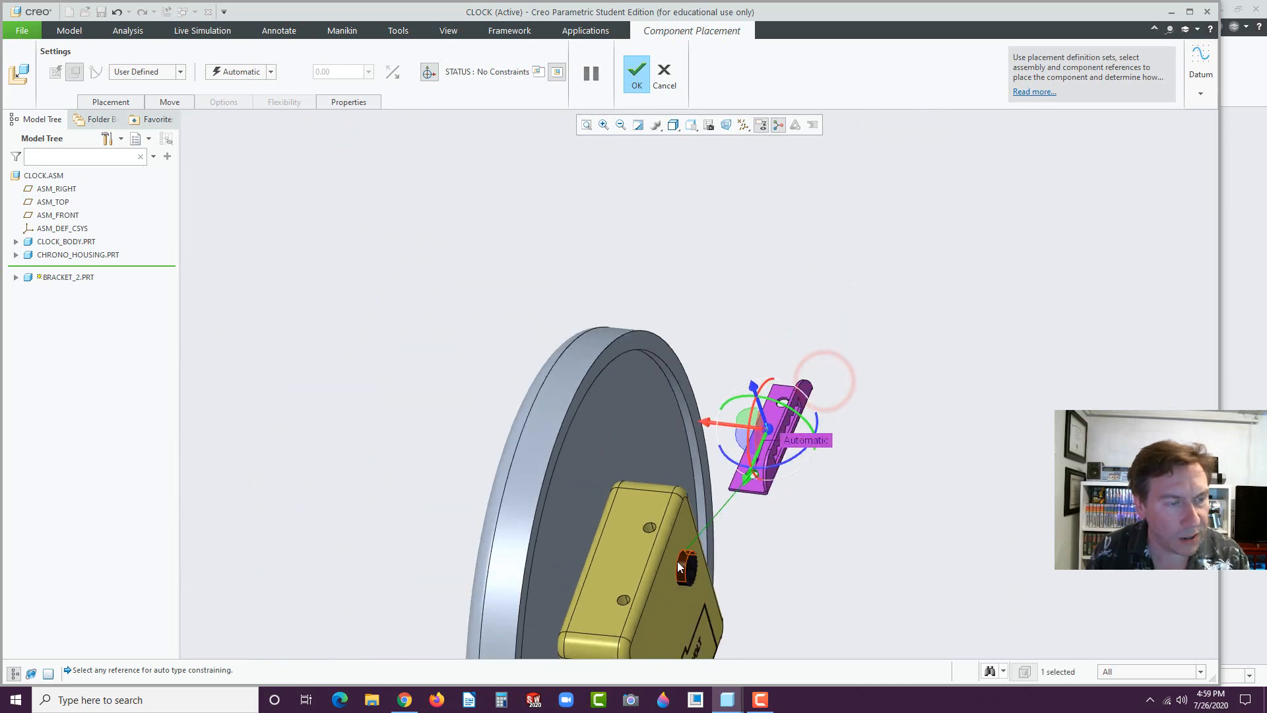
{"action": "scroll", "coordinate": [616, 559], "scroll_direction": "down", "scroll_amount": 5}
{"action": "left_click", "coordinate": [625, 573]}
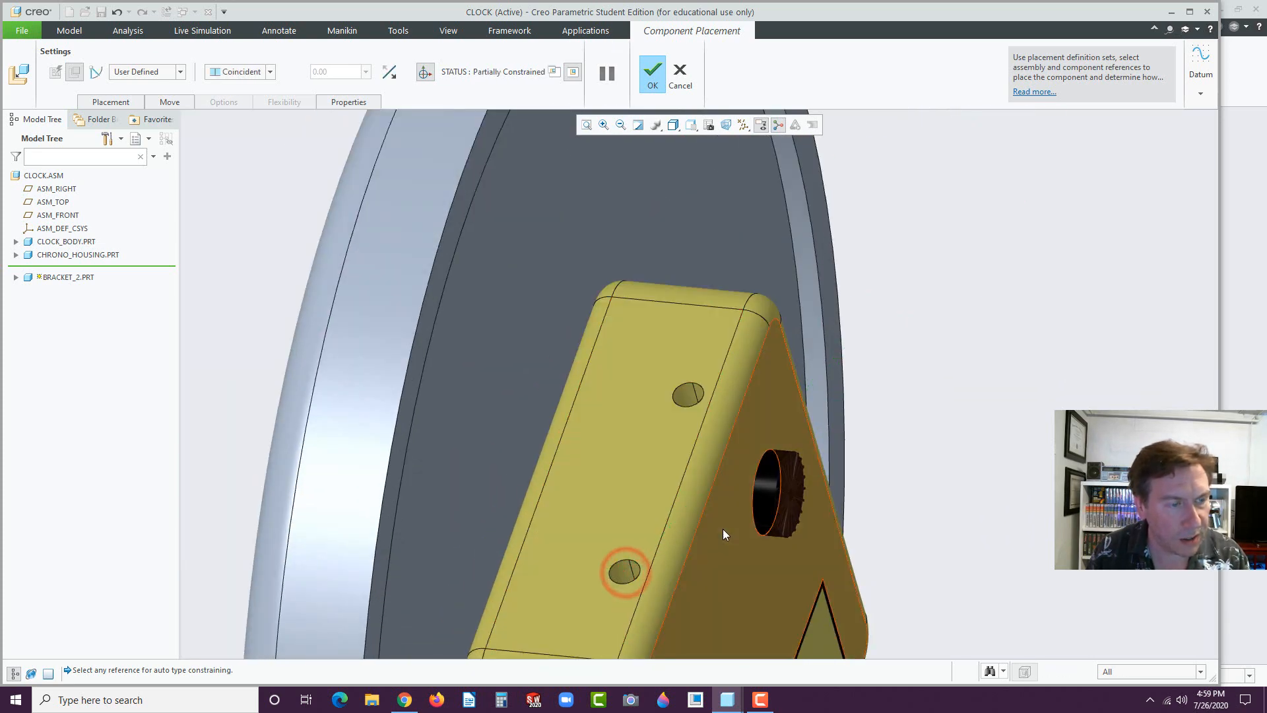
- Align the bracket's other mounting hole with the second hole in the chrono housing's top face
{"action": "scroll", "coordinate": [724, 528], "scroll_direction": "up", "scroll_amount": 5}
{"action": "scroll", "coordinate": [689, 401], "scroll_direction": "down", "scroll_amount": 2}
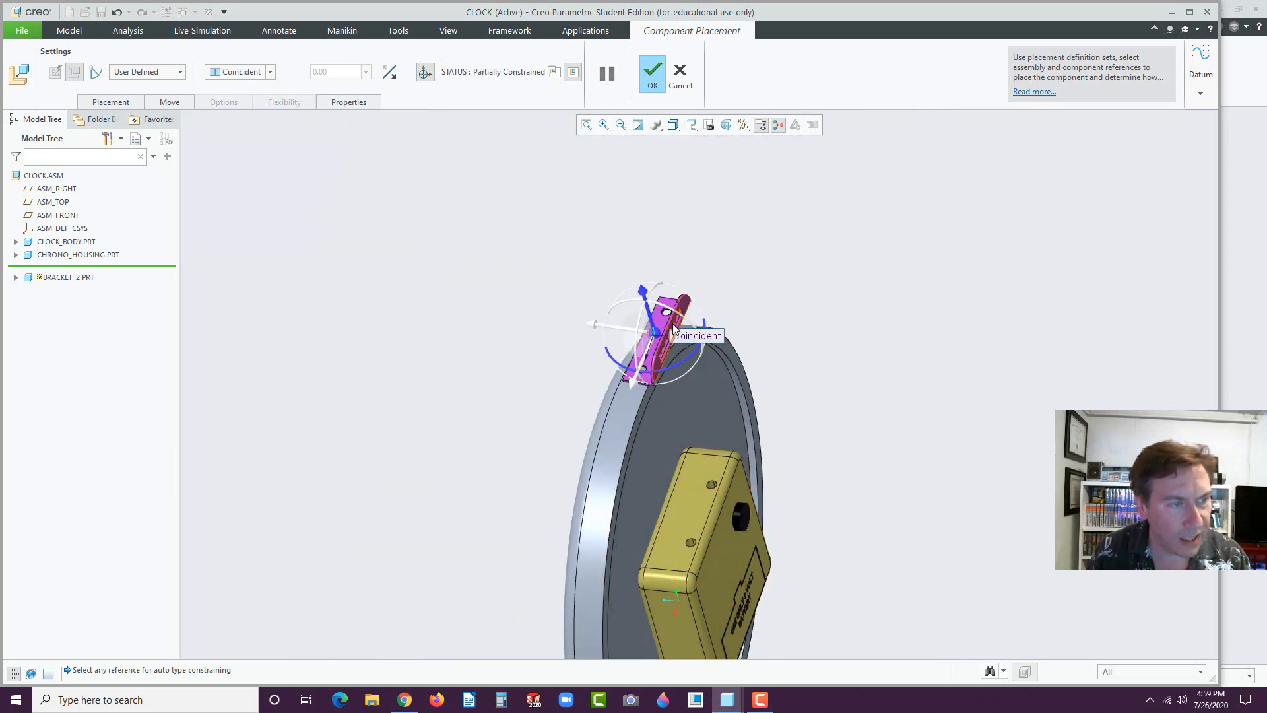
{"action": "scroll", "coordinate": [668, 315], "scroll_direction": "down", "scroll_amount": 5}
{"action": "left_click", "coordinate": [674, 303]}
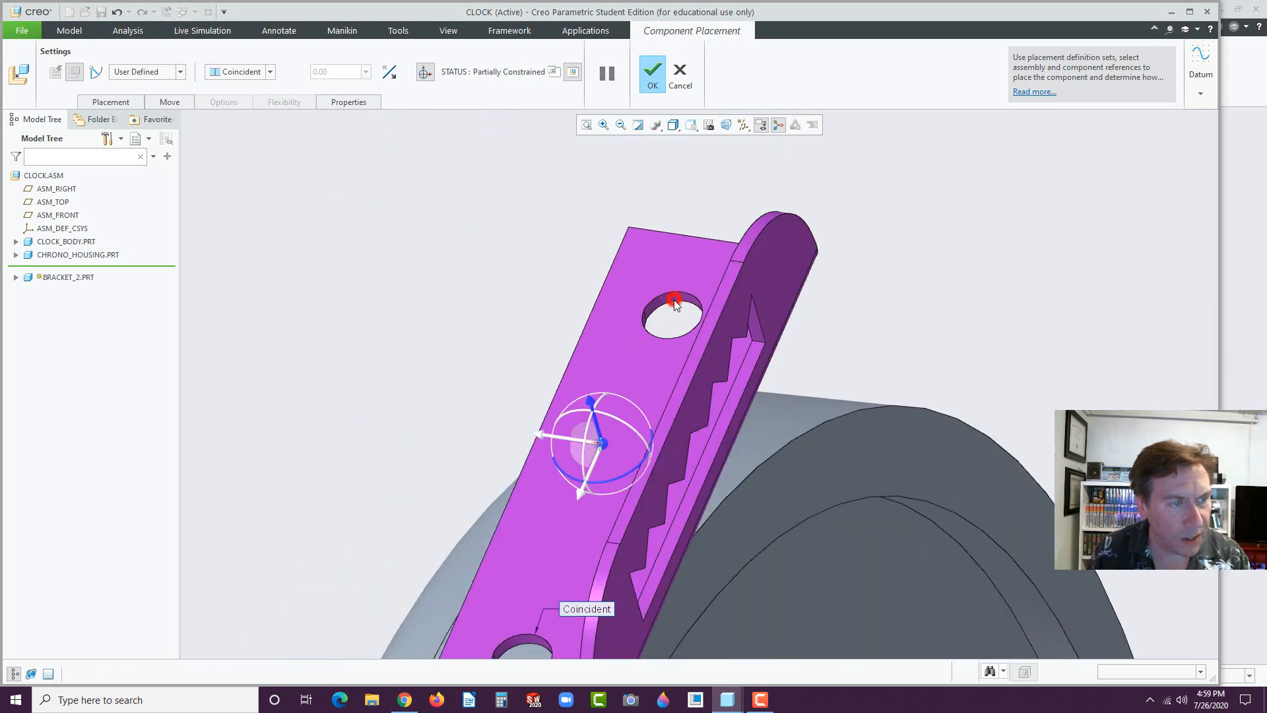
{"action": "scroll", "coordinate": [807, 488], "scroll_direction": "up", "scroll_amount": 4}
{"action": "scroll", "coordinate": [795, 530], "scroll_direction": "down", "scroll_amount": 1}
{"action": "scroll", "coordinate": [795, 531], "scroll_direction": "up", "scroll_amount": 2}
{"action": "middle_click_drag", "start_coordinate": [795, 531], "coordinate": [815, 545]}
{"action": "scroll", "coordinate": [821, 534], "scroll_direction": "down", "scroll_amount": 4}
{"action": "left_click", "coordinate": [821, 533]}
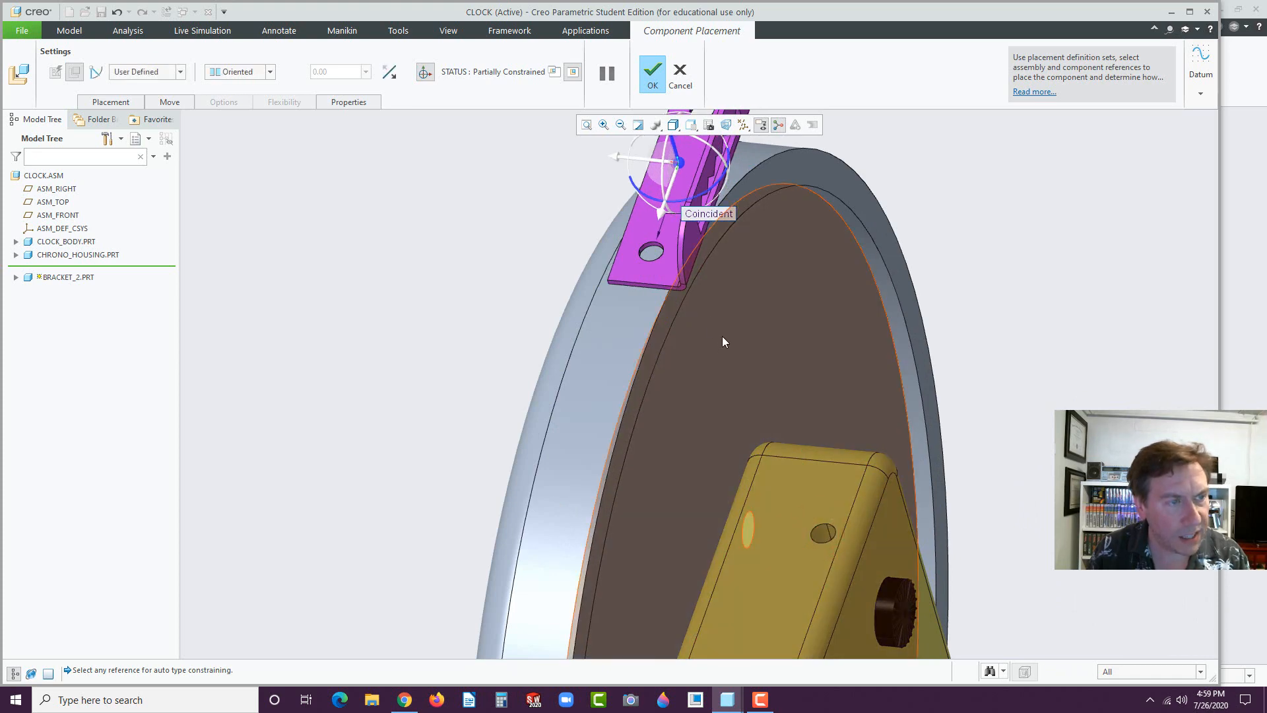
- Make the bracket's flat mounting face coincident with the chrono housing's top face and accept the placement
{"action": "mouse_move", "coordinate": [722, 336]}
{"action": "middle_mouse_down"}
{"action": "mouse_move", "coordinate": [619, 267]}
{"action": "mouse_move", "coordinate": [641, 327]}
{"action": "mouse_move", "coordinate": [700, 360]}
{"action": "middle_mouse_up"}
{"action": "scroll", "coordinate": [619, 267], "scroll_direction": "down", "scroll_amount": 2}
{"action": "left_click", "coordinate": [495, 184]}
{"action": "scroll", "coordinate": [585, 277], "scroll_direction": "up", "scroll_amount": 2}
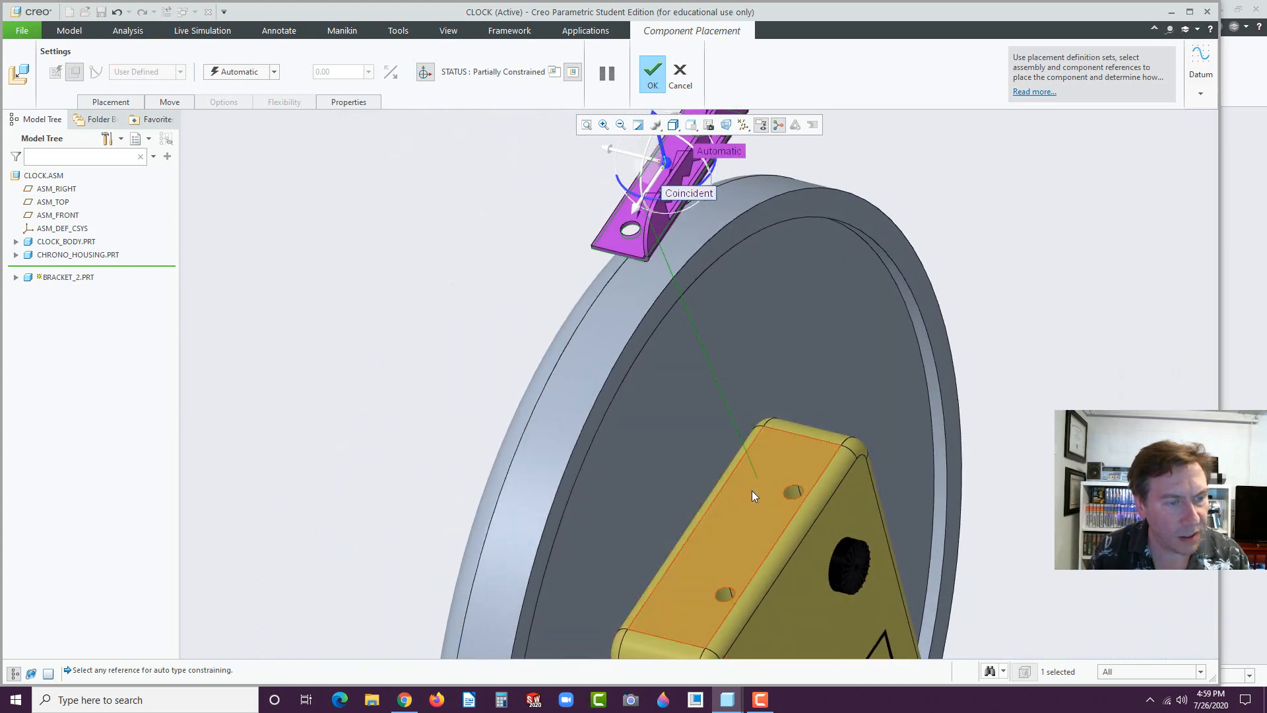
{"action": "left_click", "coordinate": [752, 493]}
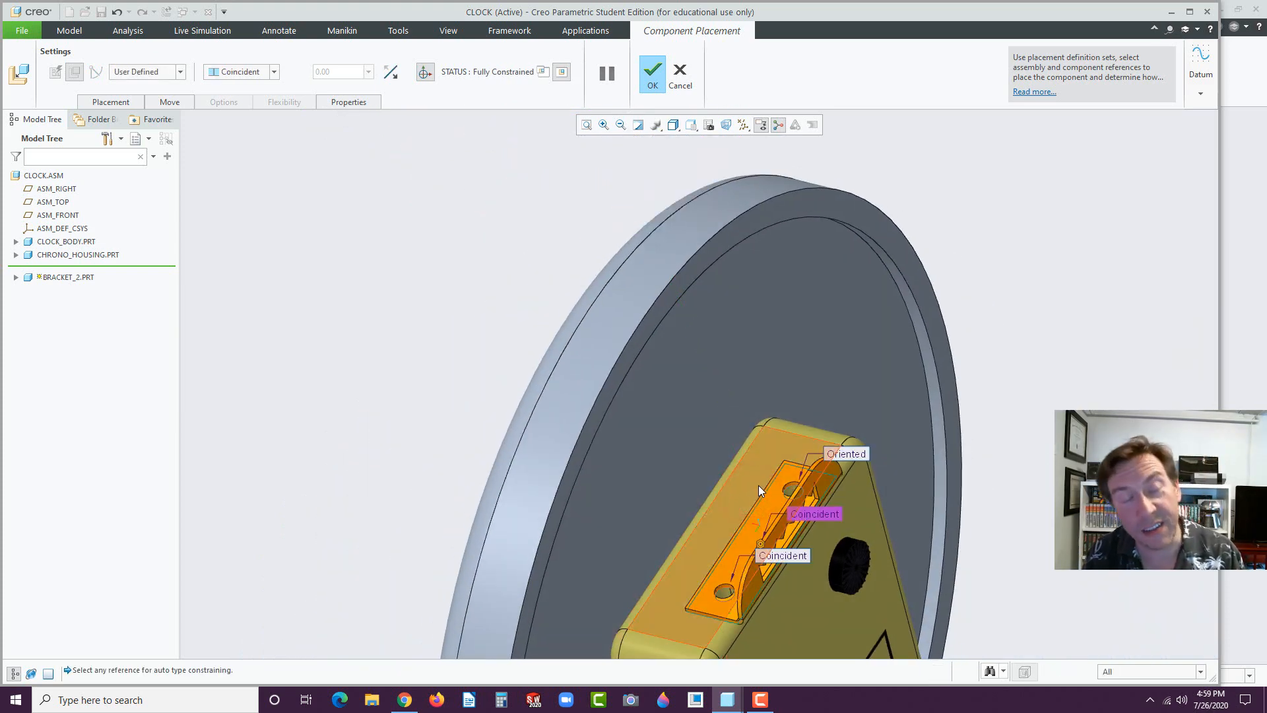
{"action": "left_click", "coordinate": [274, 71]}
{"action": "left_click", "coordinate": [274, 71]}
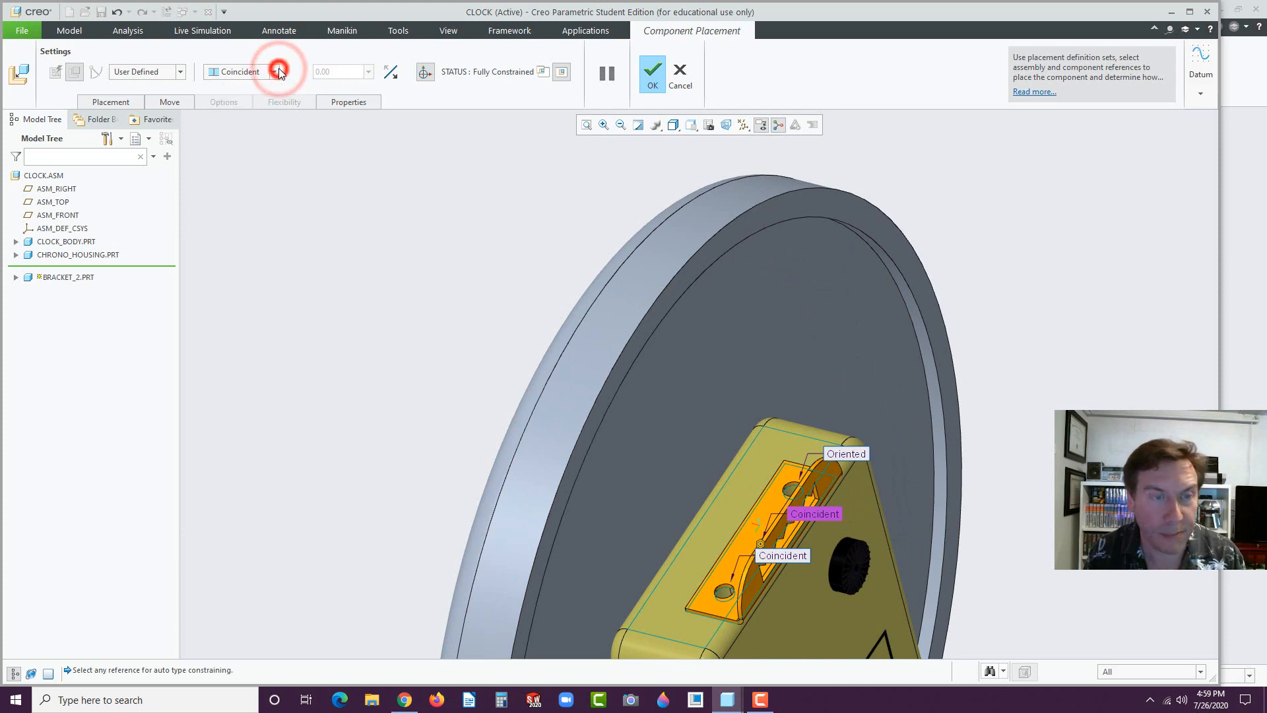
{"action": "left_click", "coordinate": [653, 74]}
{"action": "left_click", "coordinate": [531, 256]}
{"action": "scroll", "coordinate": [501, 391], "scroll_direction": "down", "scroll_amount": 3}
{"action": "mouse_move", "coordinate": [590, 525]}
{"action": "middle_mouse_down"}
{"action": "mouse_move", "coordinate": [623, 536]}
{"action": "mouse_move", "coordinate": [590, 536]}
{"action": "middle_mouse_up"}
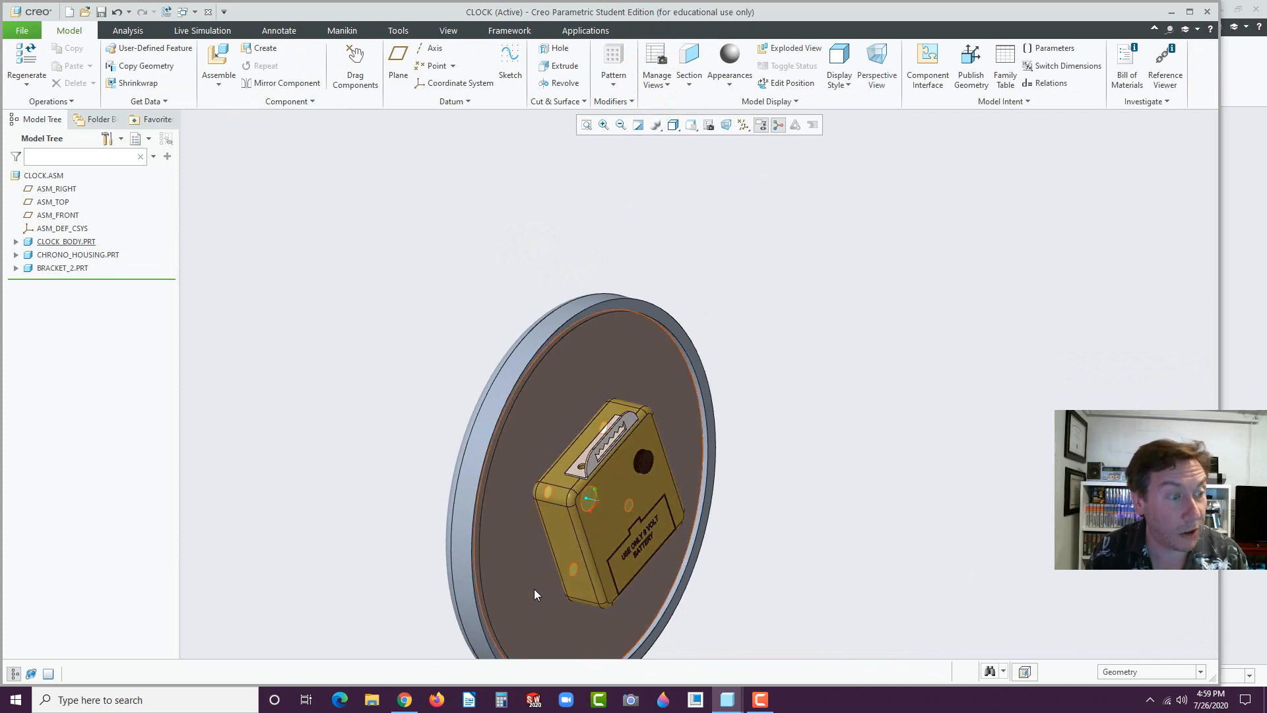
{"action": "scroll", "coordinate": [533, 588], "scroll_direction": "down", "scroll_amount": 2}
{"action": "left_click", "coordinate": [335, 293]}
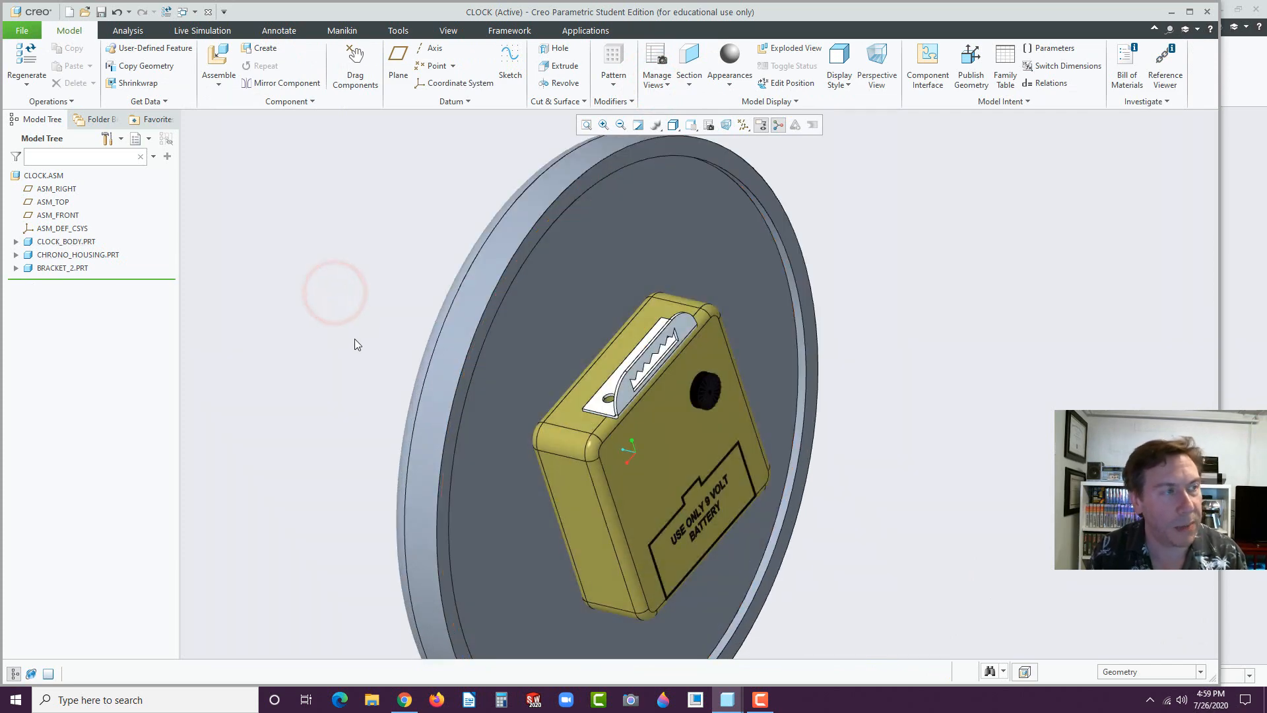
- Bring hour_hand.prt from the FINAL folder into the assembly and move it clear in front of the clock face
{"action": "left_click", "coordinate": [218, 58]}
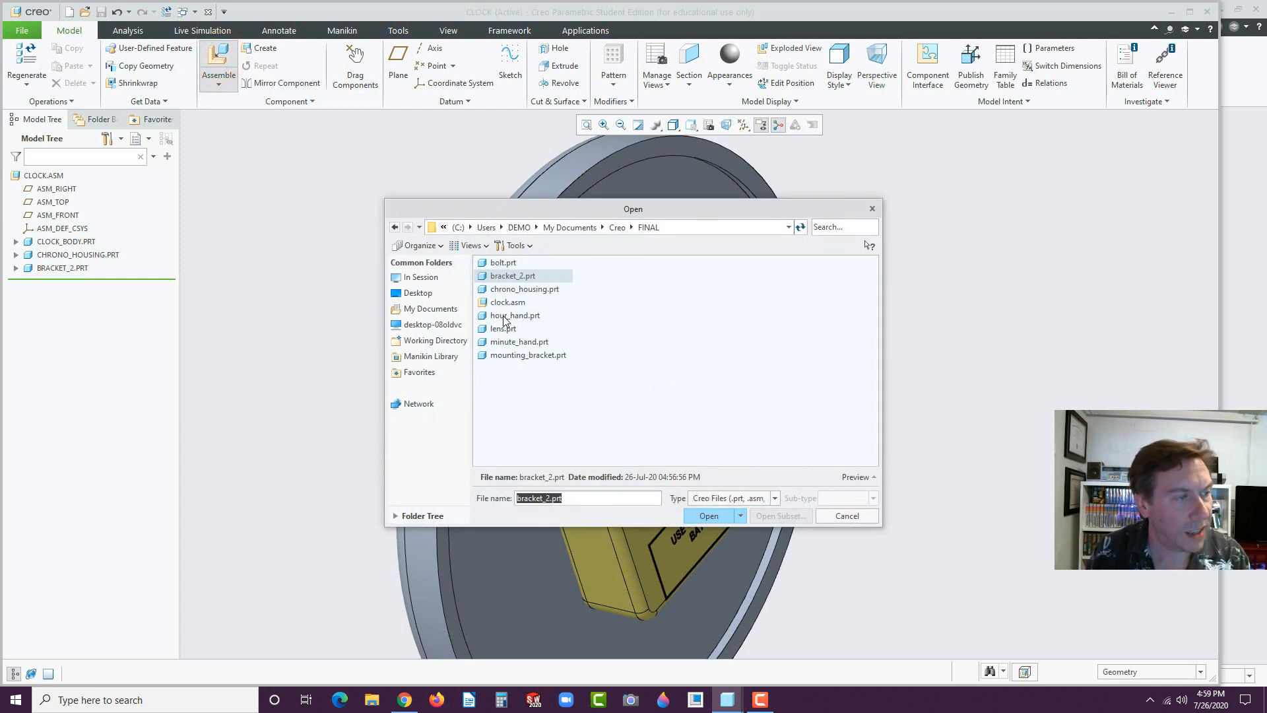
{"action": "left_click", "coordinate": [503, 316]}
{"action": "left_click", "coordinate": [709, 515]}
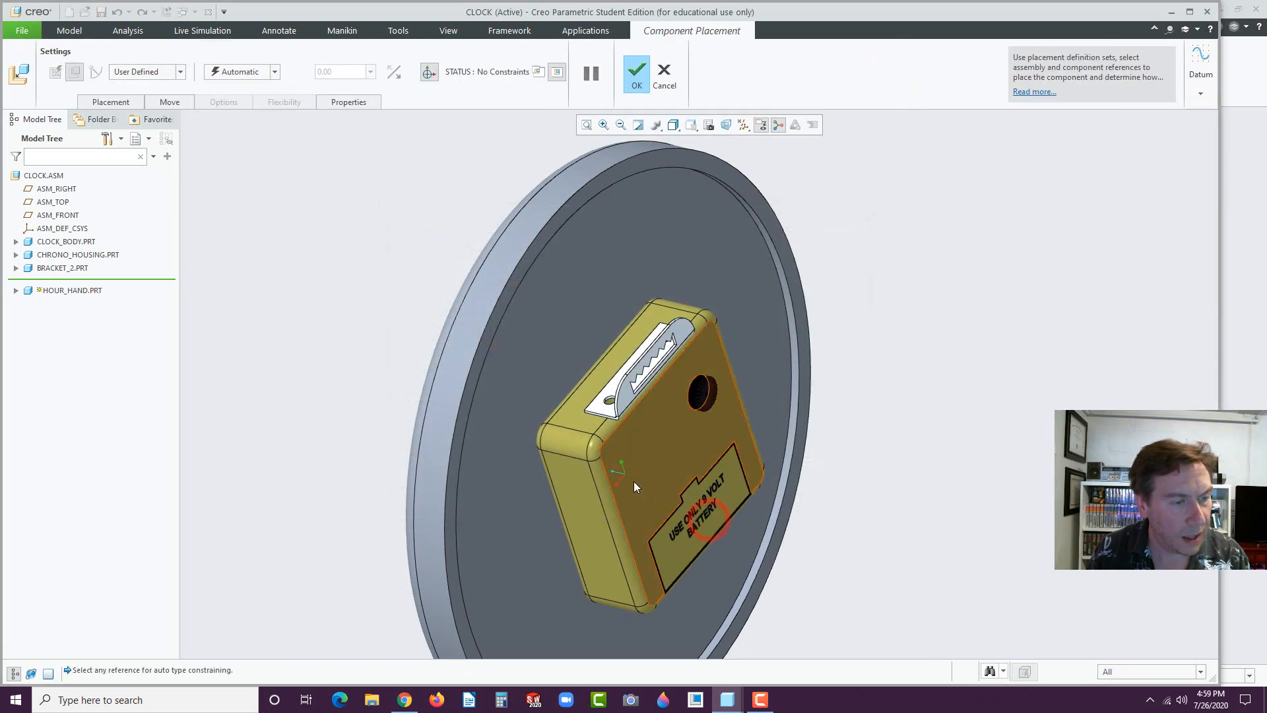
{"action": "middle_click_drag", "start_coordinate": [665, 476], "coordinate": [702, 477]}
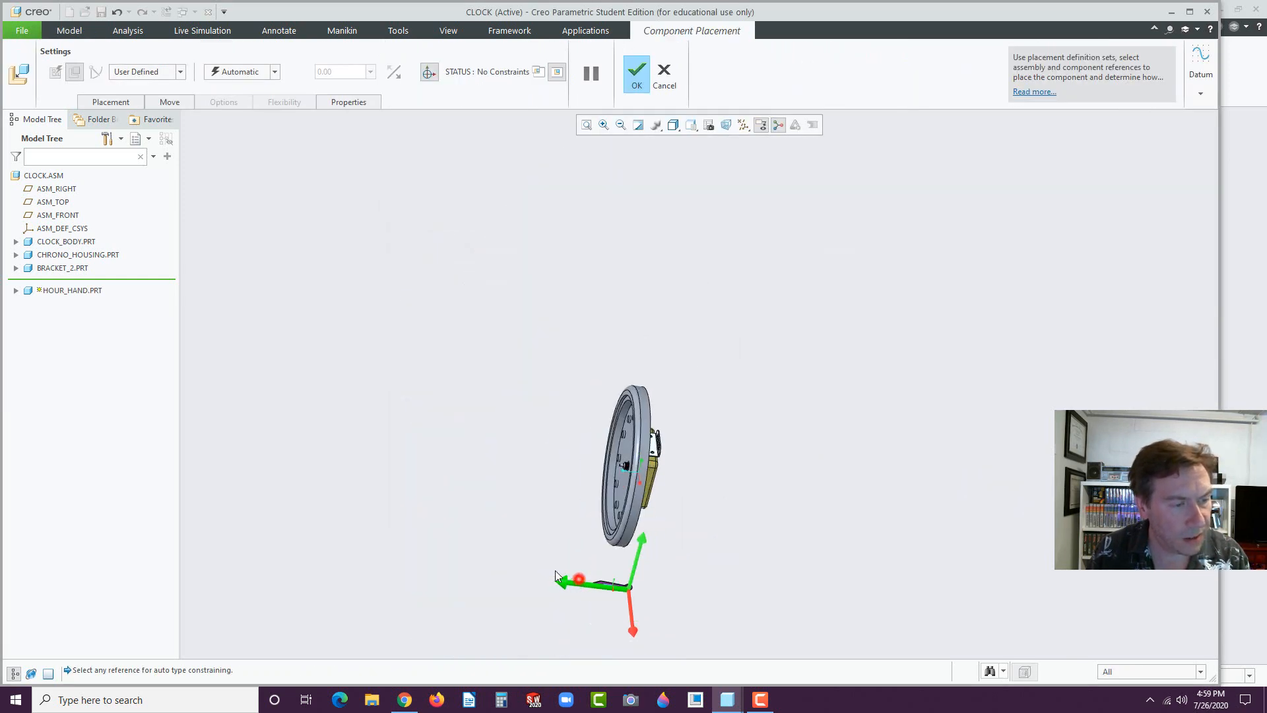
{"action": "middle_click_drag", "start_coordinate": [625, 547], "coordinate": [600, 422]}
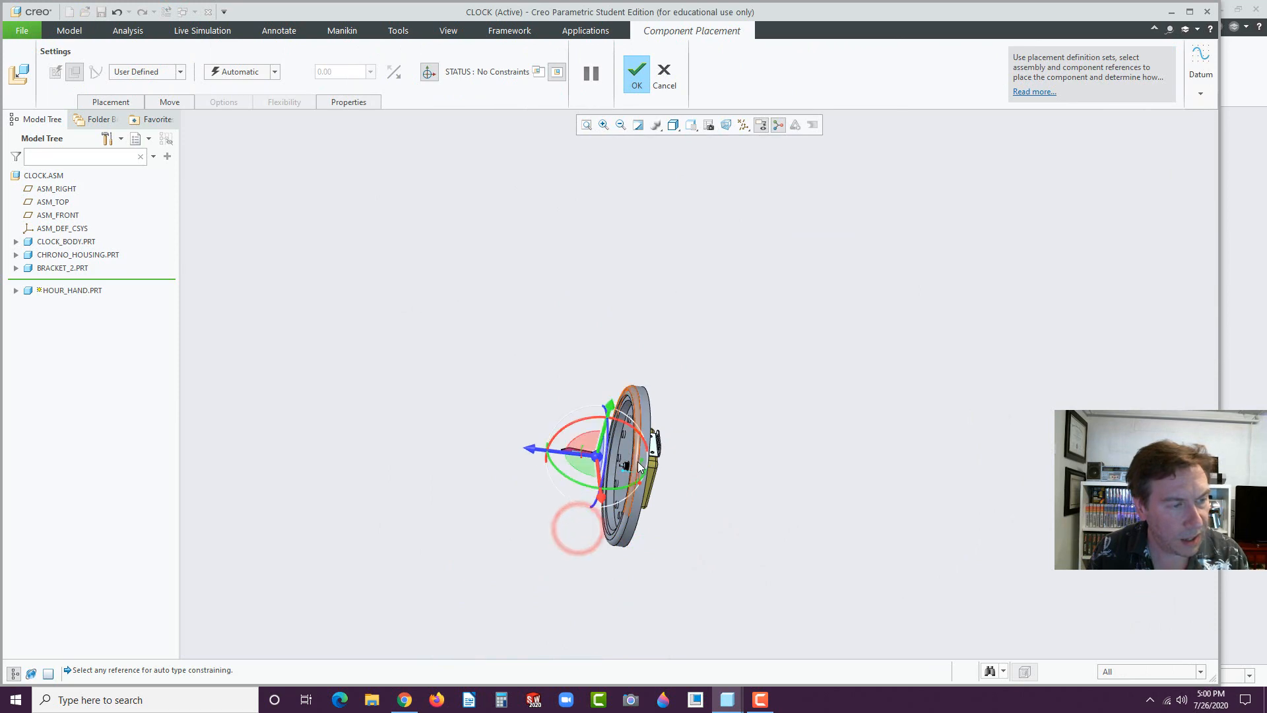
- Constrain the round end of the hour hand coincident with the white cylindrical section of the chrono housing's shaft
{"action": "scroll", "coordinate": [605, 450], "scroll_direction": "up", "scroll_amount": 5}
{"action": "scroll", "coordinate": [521, 438], "scroll_direction": "up", "scroll_amount": 4}
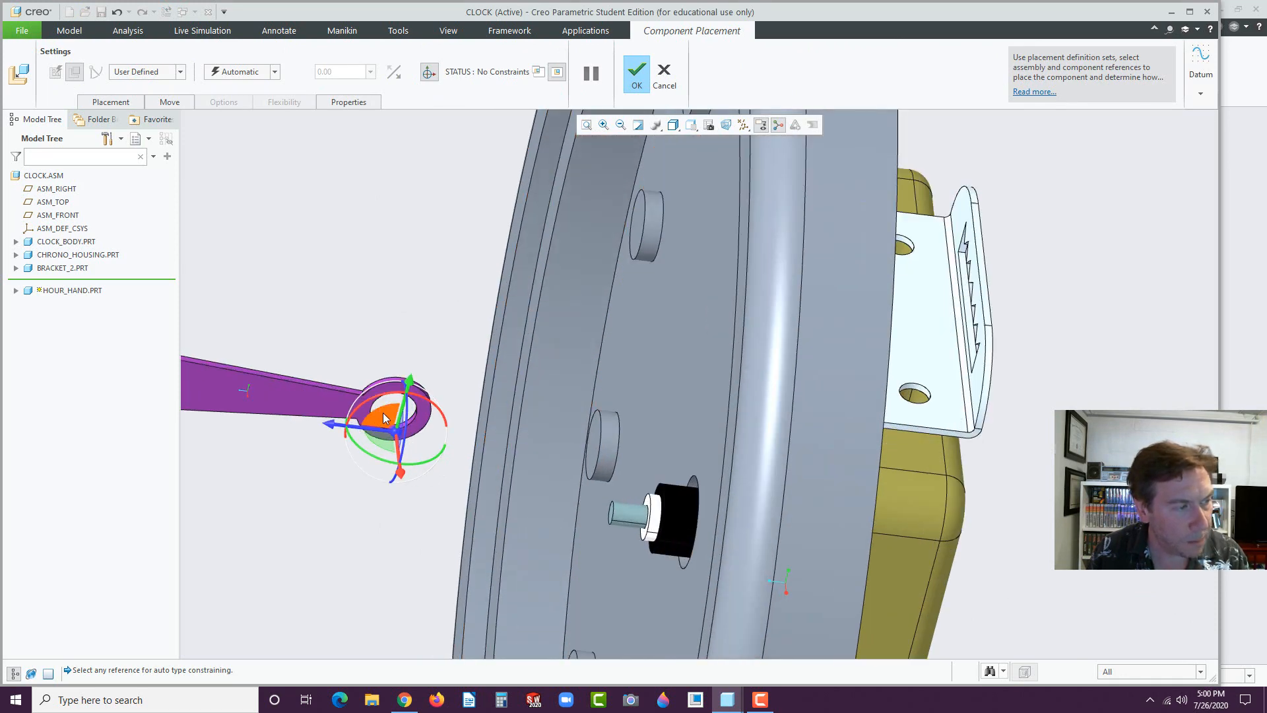
{"action": "middle_click_drag", "start_coordinate": [460, 401], "coordinate": [461, 410]}
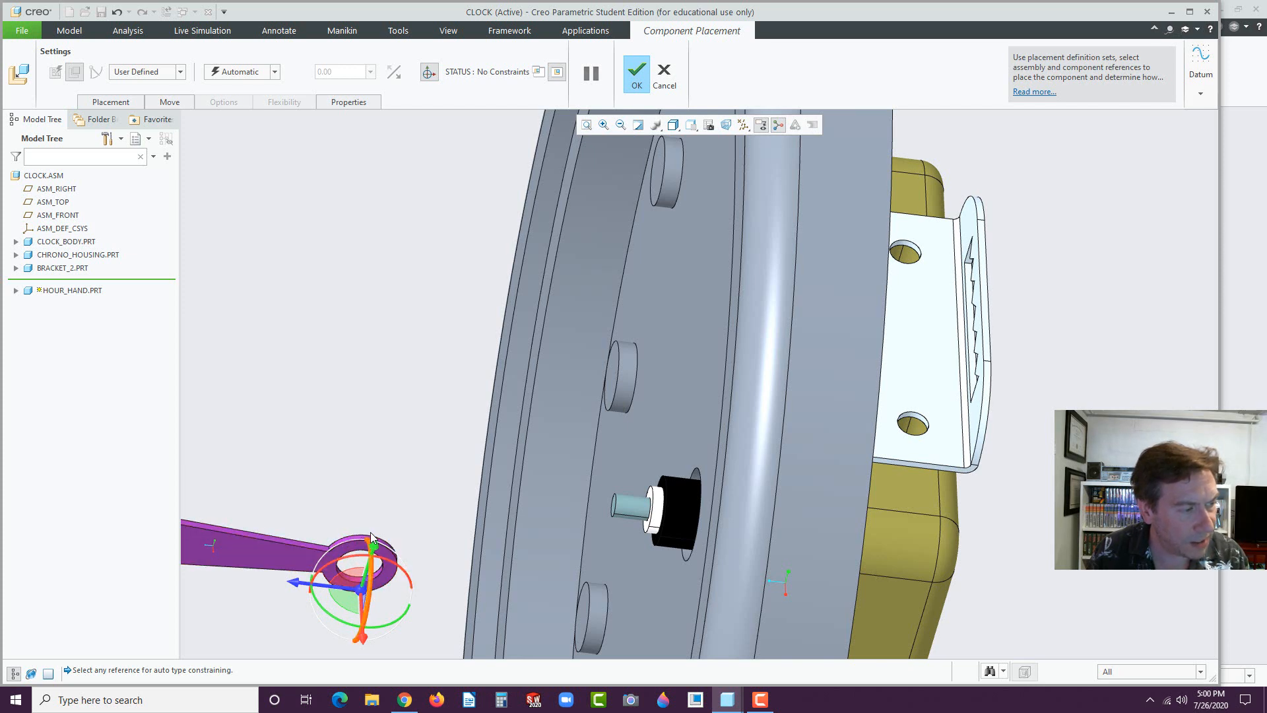
{"action": "scroll", "coordinate": [367, 540], "scroll_direction": "up", "scroll_amount": 2}
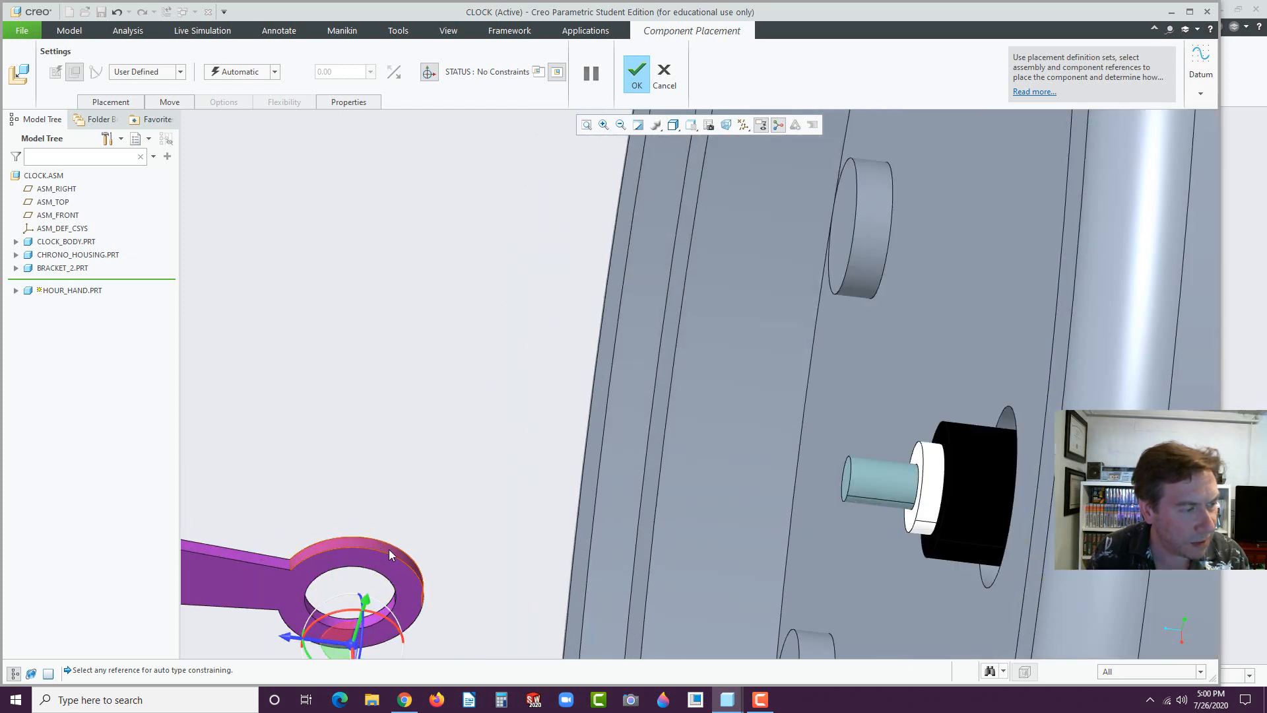
{"action": "left_click", "coordinate": [389, 552]}
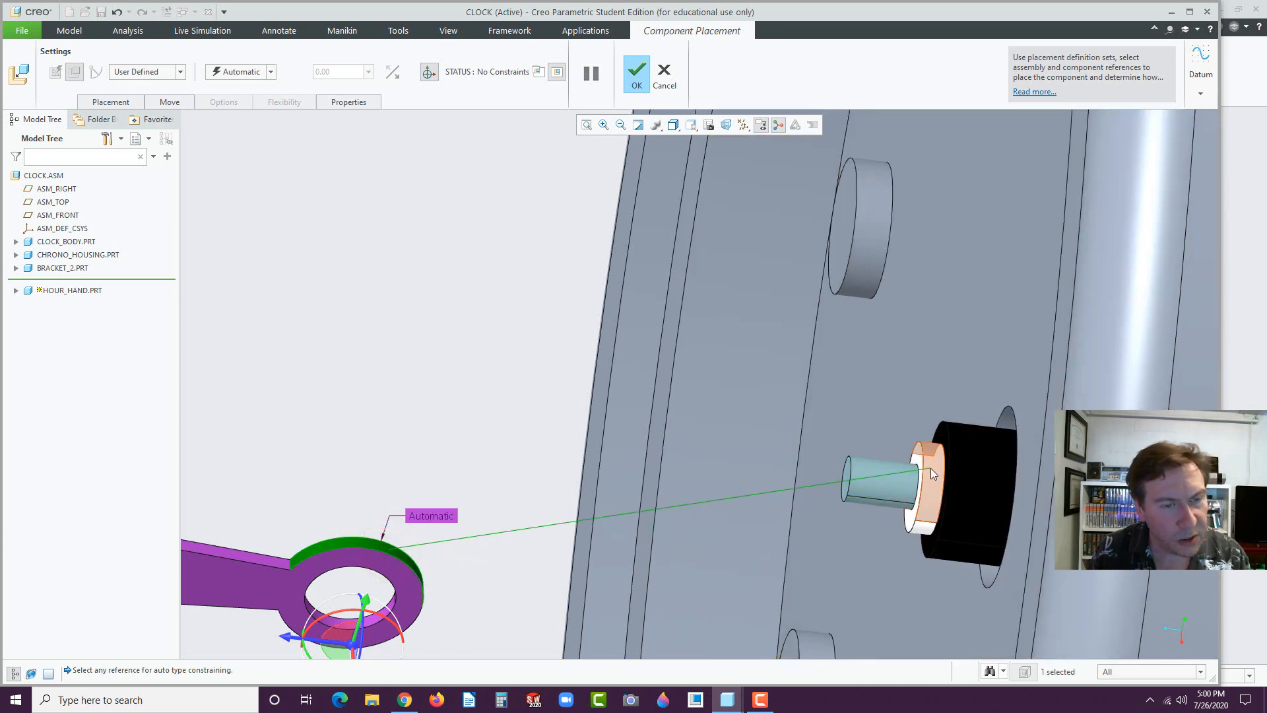
{"action": "left_click", "coordinate": [931, 471]}
- Make the hour hand's flat face coincident with the front face of the shaft's black collar and accept the placement
{"action": "scroll", "coordinate": [791, 487], "scroll_direction": "down", "scroll_amount": 3}
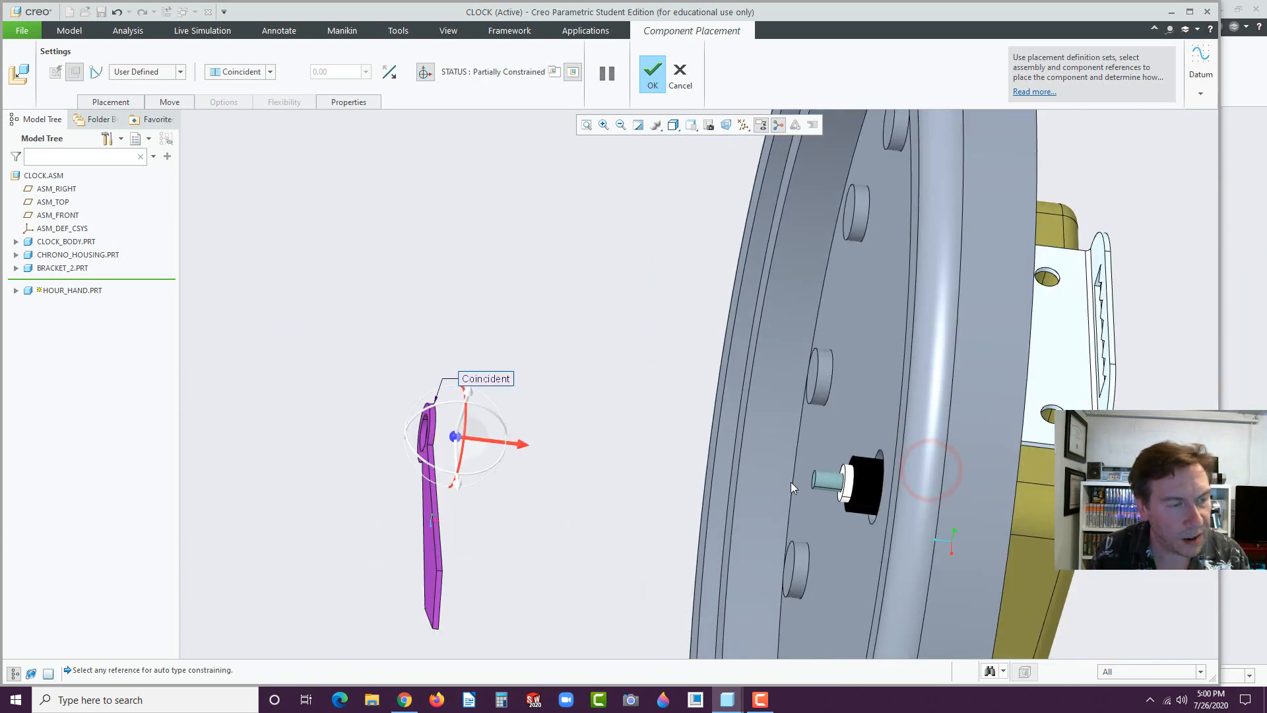
{"action": "scroll", "coordinate": [790, 482], "scroll_direction": "down", "scroll_amount": 3}
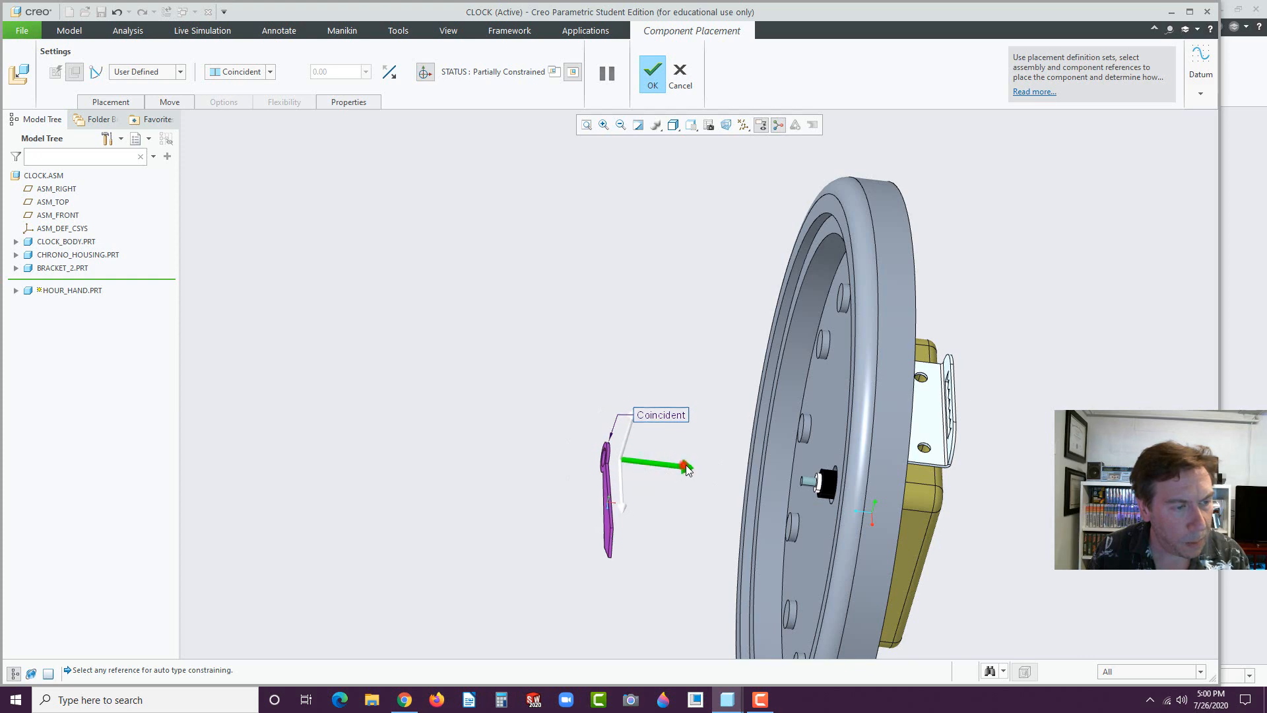
{"action": "left_click_drag", "start_coordinate": [671, 473], "coordinate": [576, 441]}
{"action": "middle_click_drag", "start_coordinate": [576, 441], "coordinate": [888, 569]}
{"action": "scroll", "coordinate": [586, 474], "scroll_direction": "up", "scroll_amount": 2}
{"action": "left_click", "coordinate": [561, 487]}
{"action": "scroll", "coordinate": [915, 512], "scroll_direction": "up", "scroll_amount": 3}
{"action": "scroll", "coordinate": [915, 512], "scroll_direction": "up", "scroll_amount": 2}
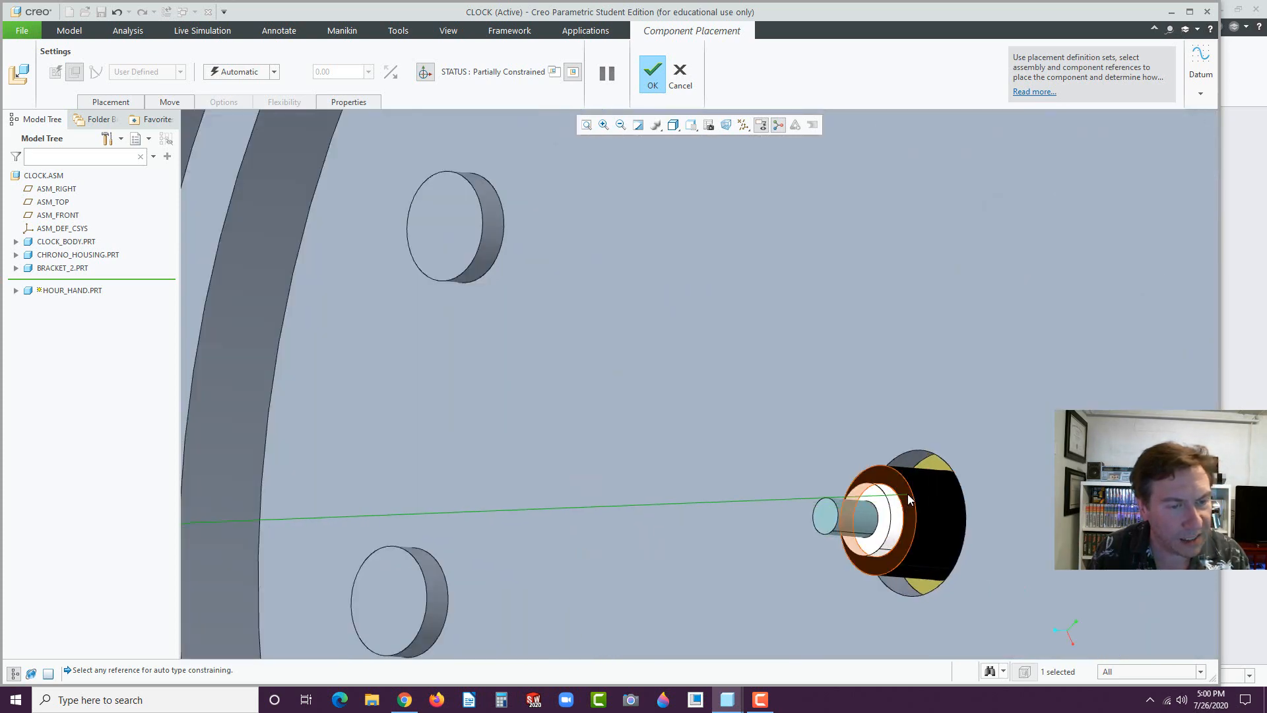
{"action": "left_click", "coordinate": [908, 494]}
{"action": "scroll", "coordinate": [906, 496], "scroll_direction": "down", "scroll_amount": 3}
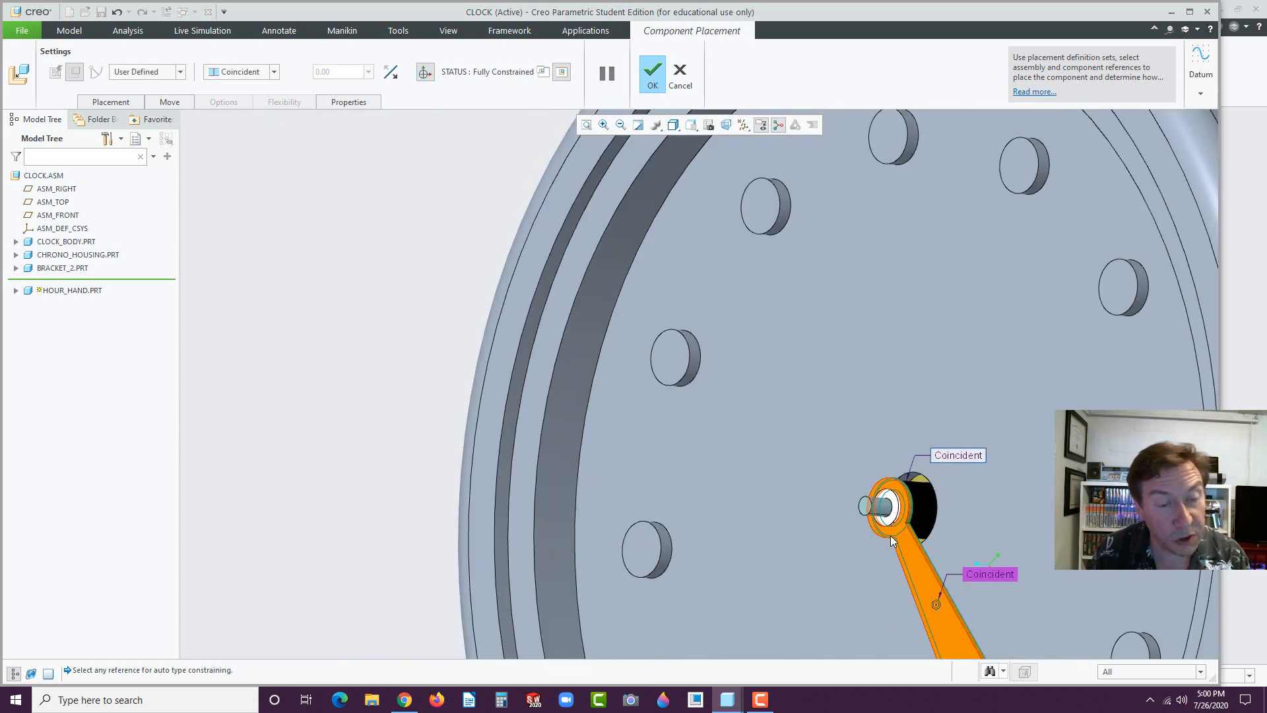
{"action": "scroll", "coordinate": [862, 521], "scroll_direction": "down", "scroll_amount": 4}
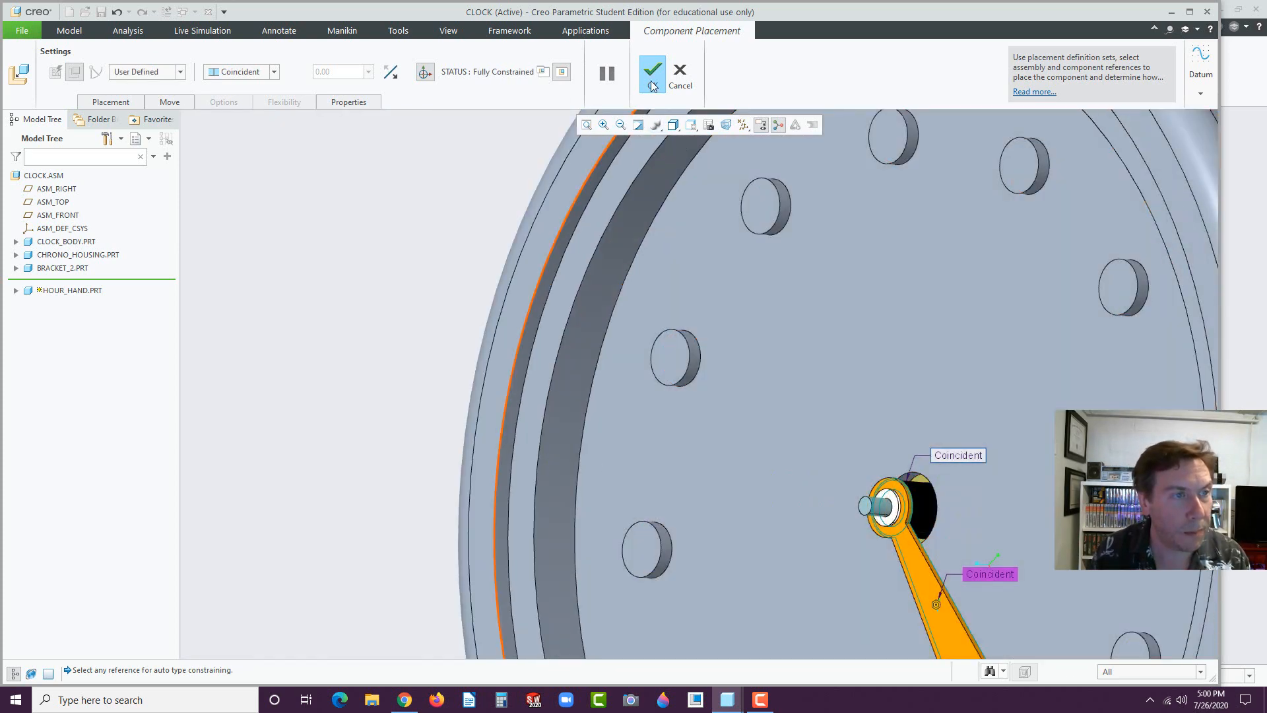
{"action": "left_click", "coordinate": [652, 74]}
{"action": "scroll", "coordinate": [603, 393], "scroll_direction": "down", "scroll_amount": 3}
{"action": "left_click", "coordinate": [413, 291]}
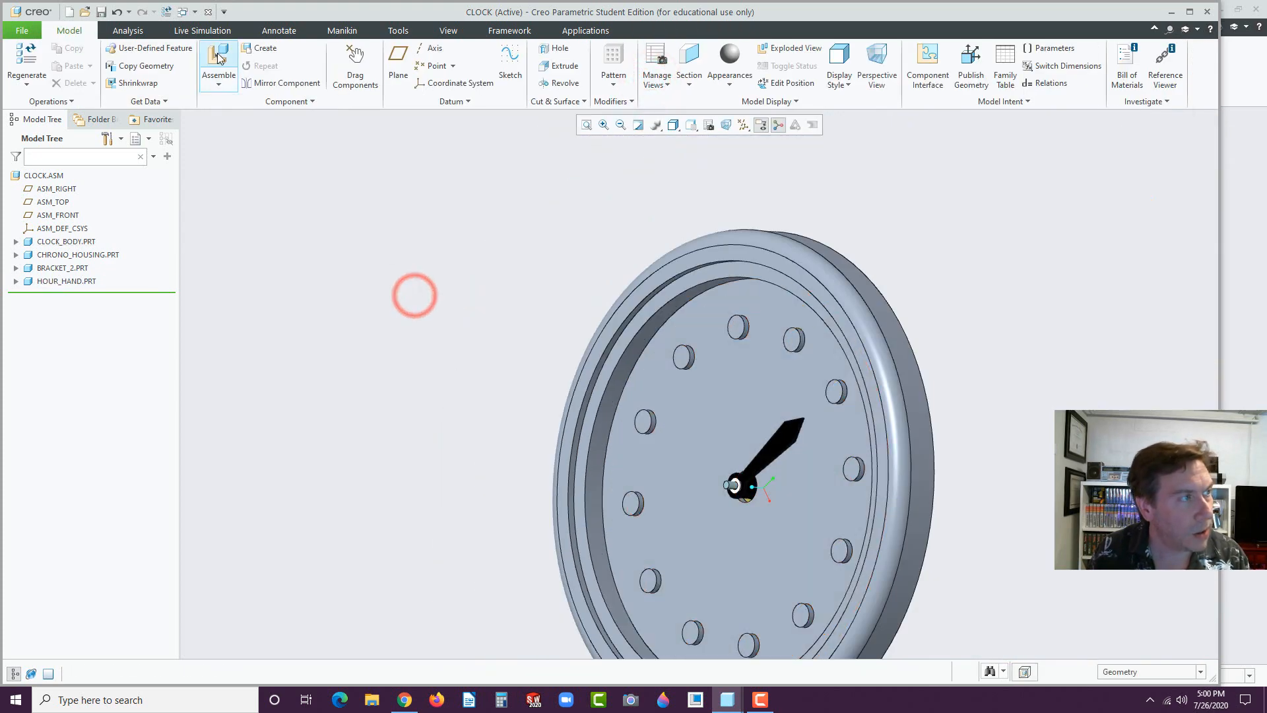
- Bring minute_hand.prt from the FINAL folder into the assembly and move it clear of the clock body
{"action": "left_click", "coordinate": [219, 59]}
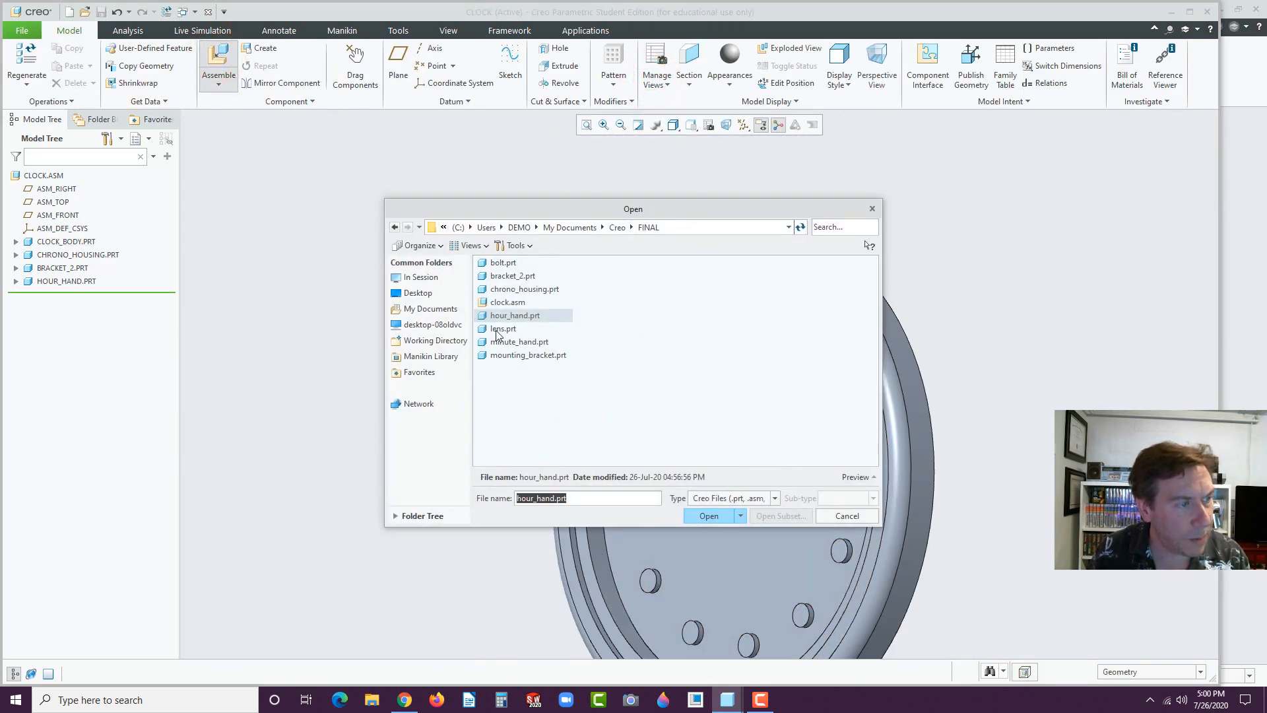
{"action": "left_click", "coordinate": [500, 343]}
{"action": "left_click", "coordinate": [709, 515]}
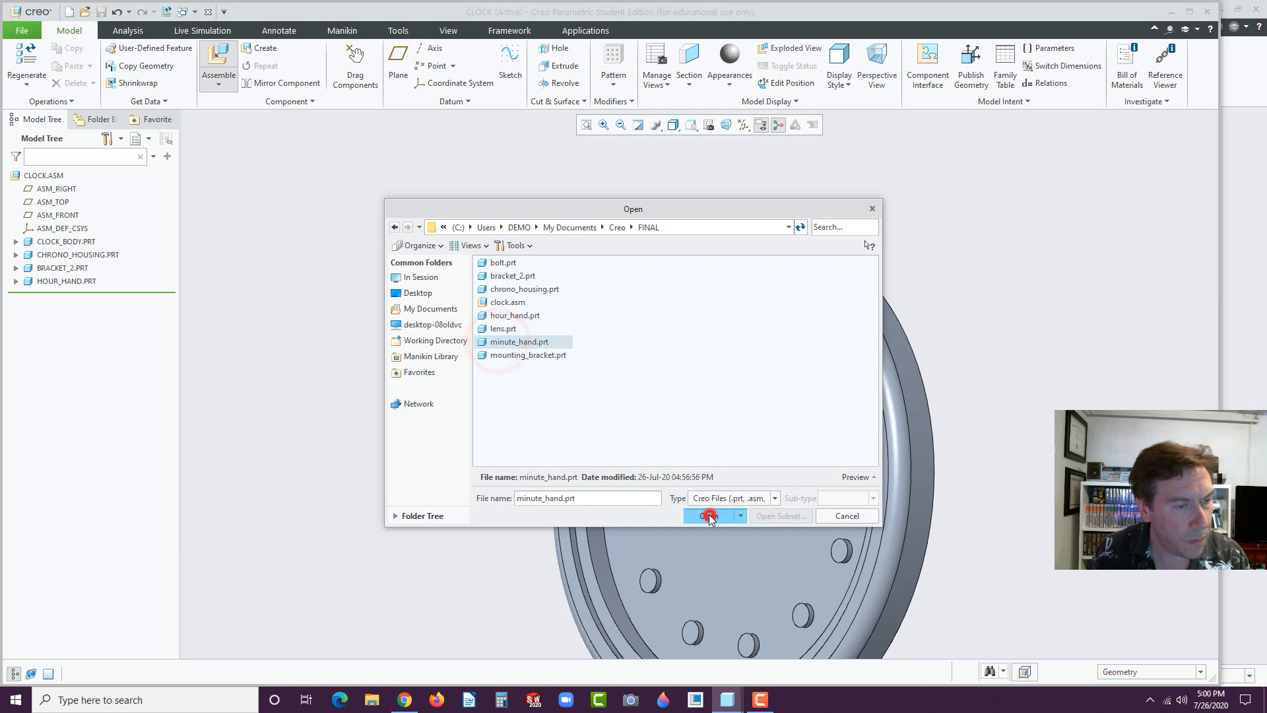
{"action": "scroll", "coordinate": [711, 528], "scroll_direction": "up", "scroll_amount": 3}
{"action": "left_click_drag", "start_coordinate": [751, 604], "coordinate": [835, 522]}
{"action": "middle_click_drag", "start_coordinate": [813, 600], "coordinate": [705, 447]}
{"action": "left_click_drag", "start_coordinate": [689, 441], "coordinate": [675, 476]}
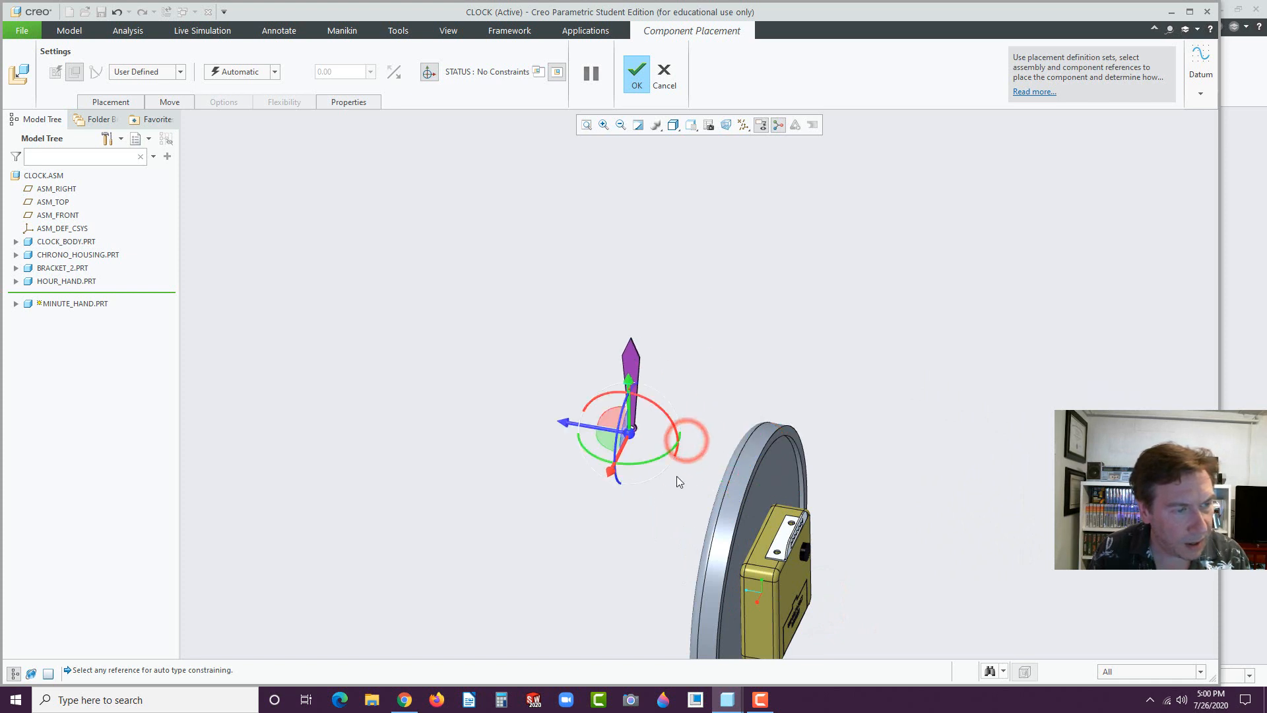
{"action": "scroll", "coordinate": [697, 497], "scroll_direction": "down", "scroll_amount": 3}
{"action": "middle_click_drag", "start_coordinate": [697, 497], "coordinate": [815, 604]}
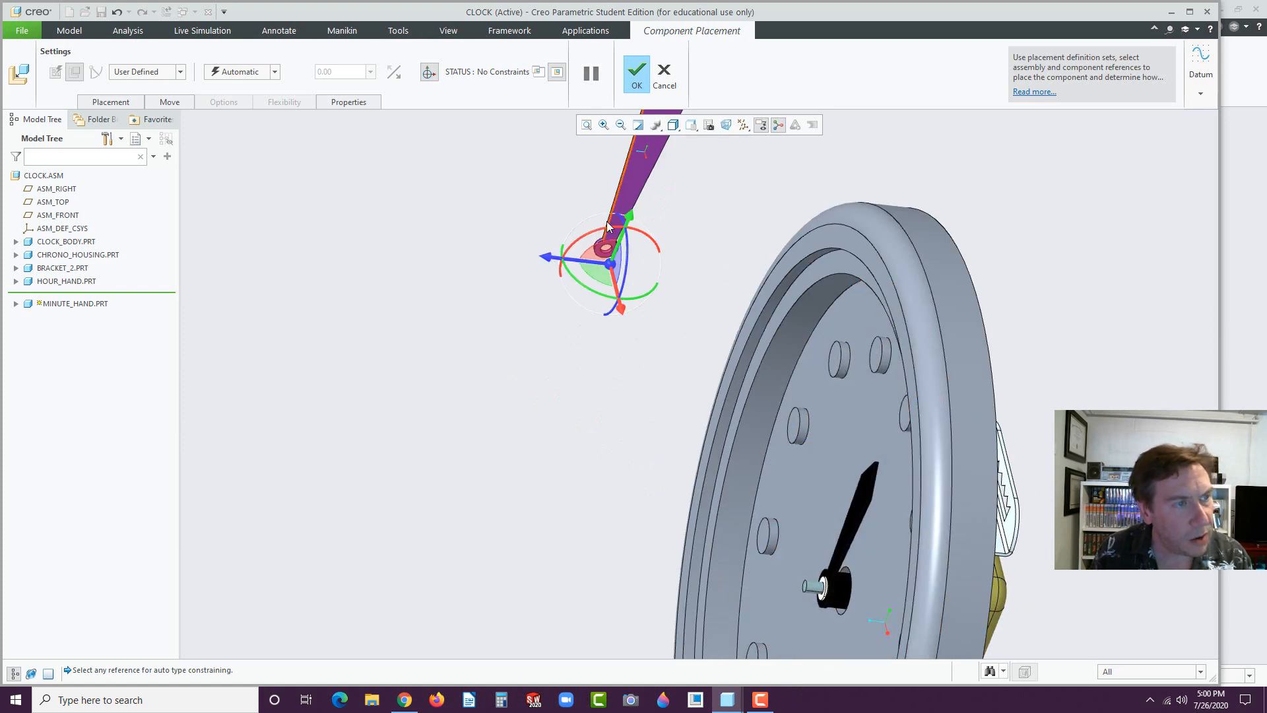
- Constrain the minute hand's flat face to the front face of the white shaft section as Coincident
{"action": "left_click", "coordinate": [626, 203]}
{"action": "scroll", "coordinate": [832, 594], "scroll_direction": "down", "scroll_amount": 5}
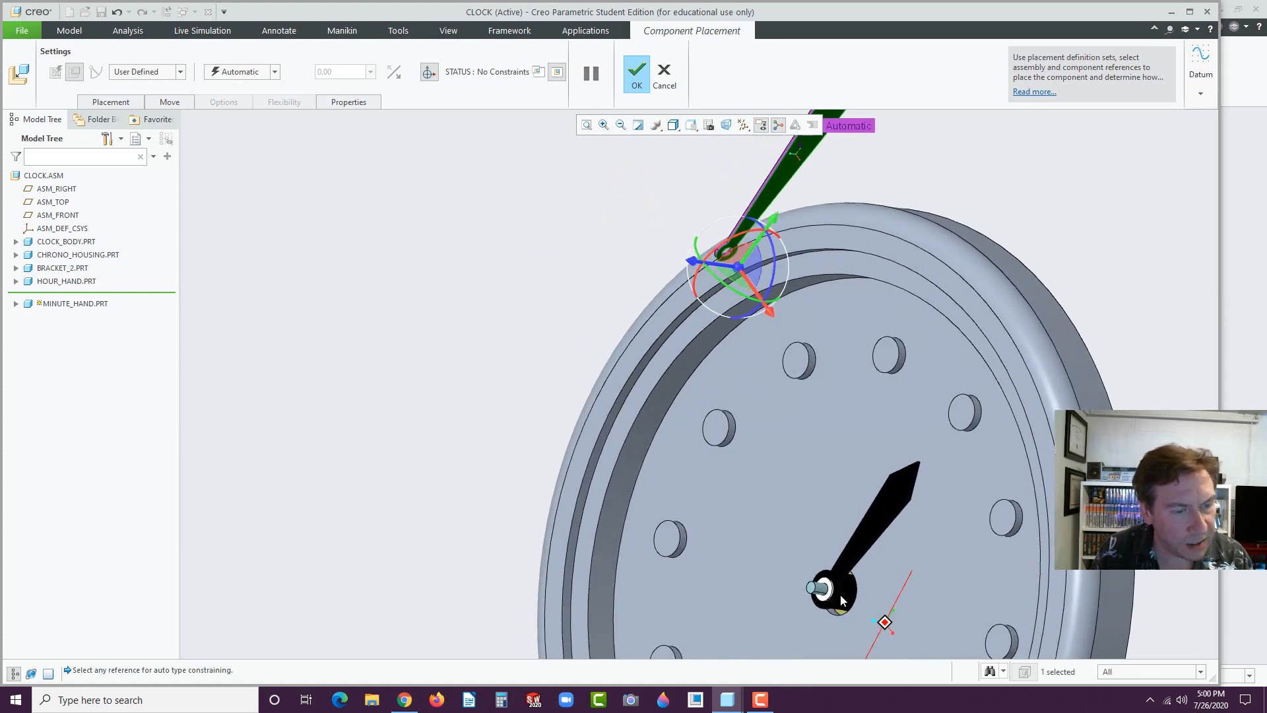
{"action": "left_click", "coordinate": [821, 582]}
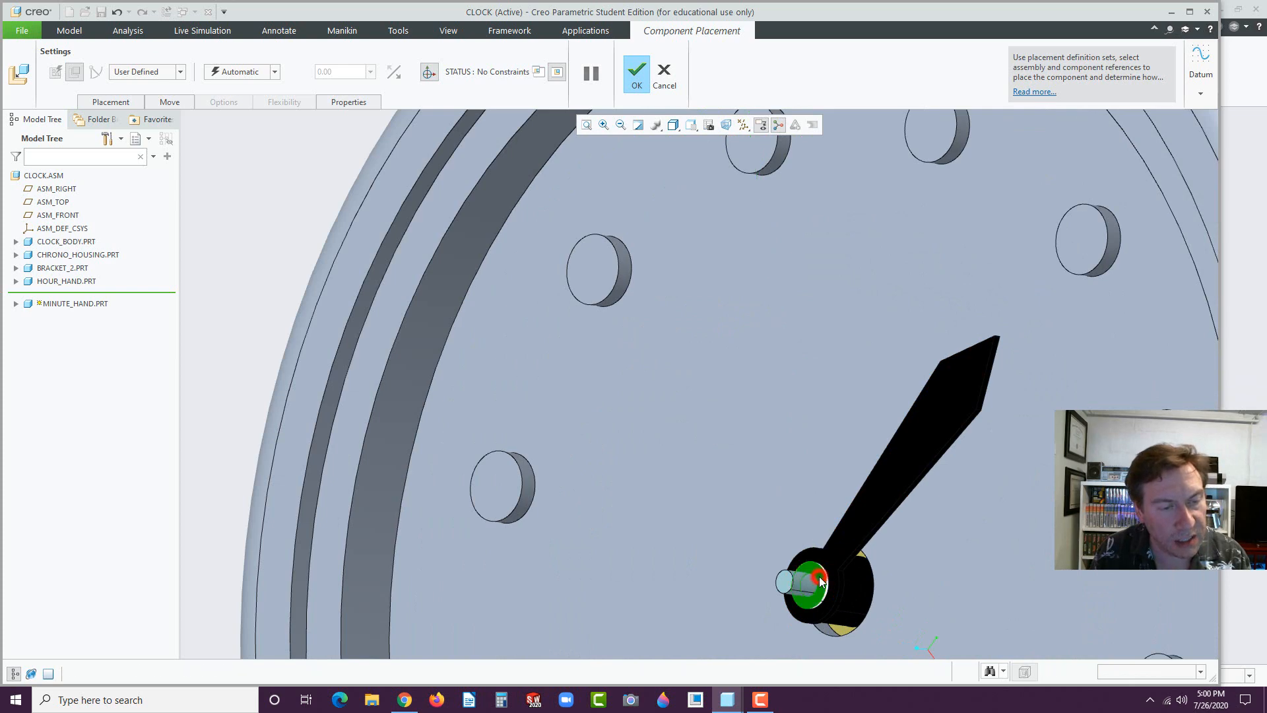
{"action": "left_click", "coordinate": [274, 72]}
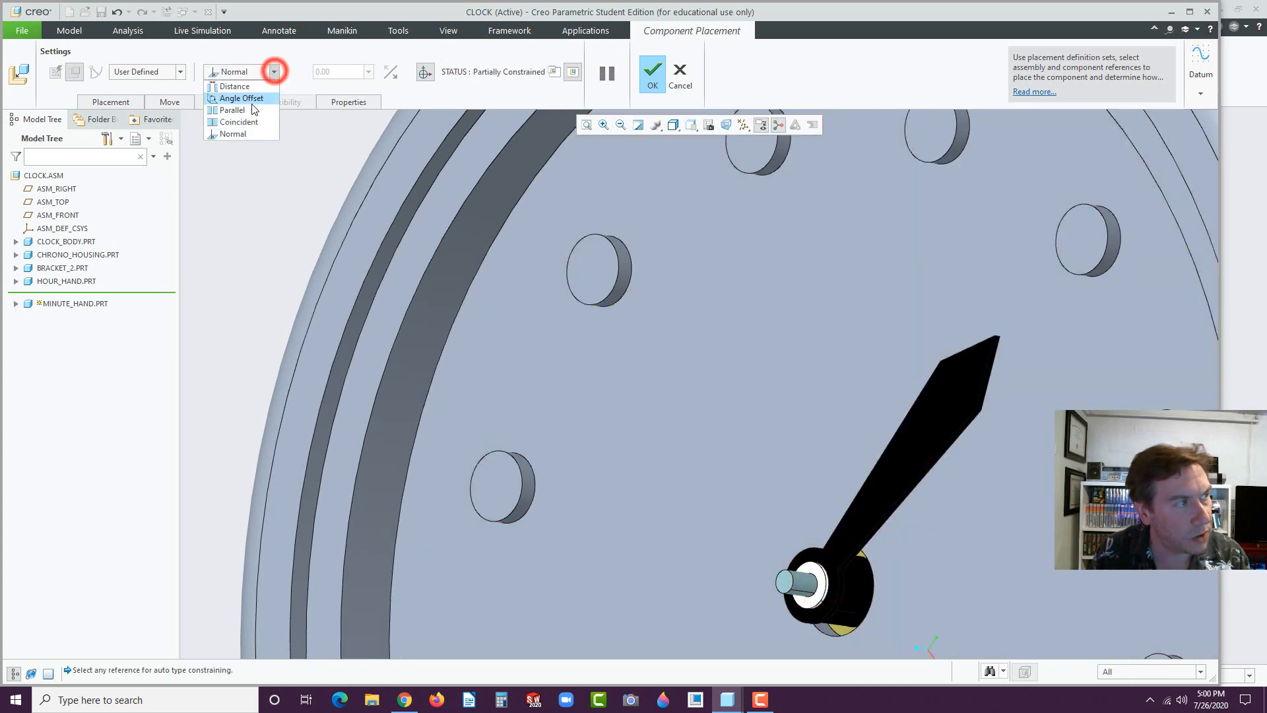
{"action": "left_click", "coordinate": [246, 124]}
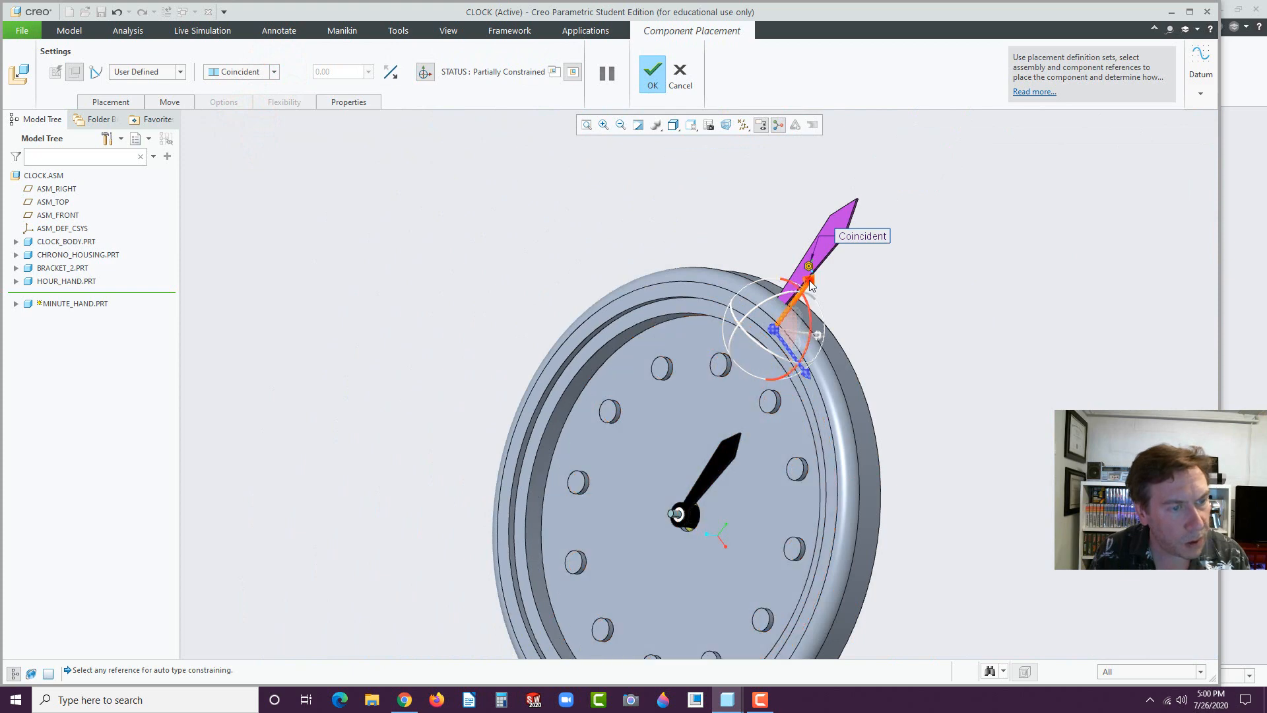
- Move the minute hand near the shaft, make its hole coincident with the light-blue pin and accept the placement
{"action": "left_click_drag", "start_coordinate": [809, 280], "coordinate": [713, 405]}
{"action": "scroll", "coordinate": [685, 491], "scroll_direction": "down", "scroll_amount": 3}
{"action": "scroll", "coordinate": [685, 491], "scroll_direction": "down", "scroll_amount": 3}
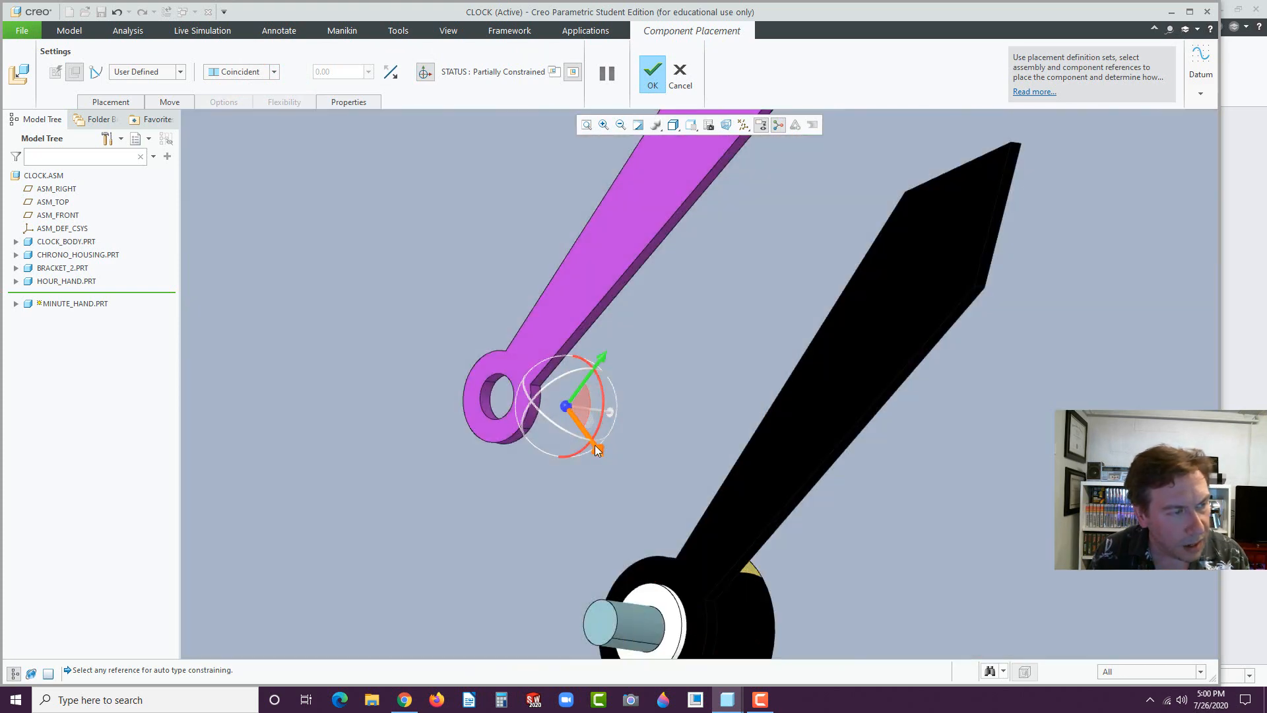
{"action": "left_click", "coordinate": [485, 398]}
{"action": "scroll", "coordinate": [525, 486], "scroll_direction": "up", "scroll_amount": 5}
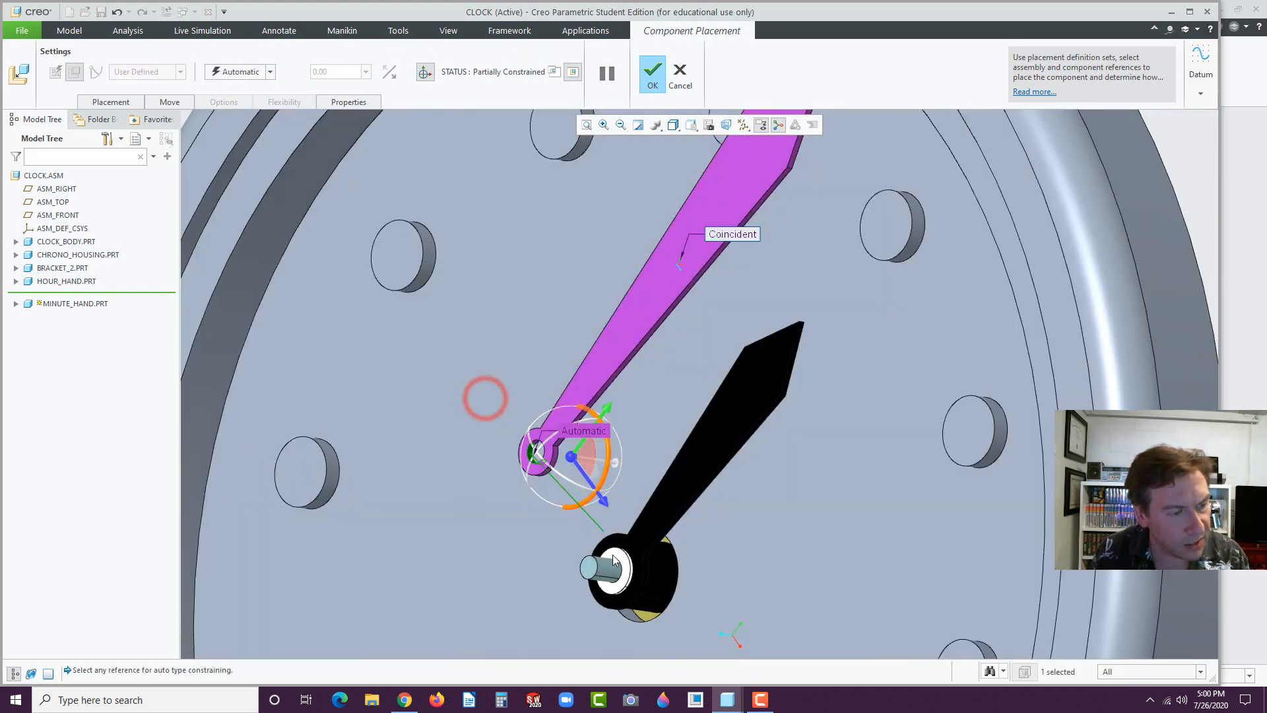
{"action": "scroll", "coordinate": [594, 555], "scroll_direction": "down", "scroll_amount": 4}
{"action": "left_click", "coordinate": [605, 566]}
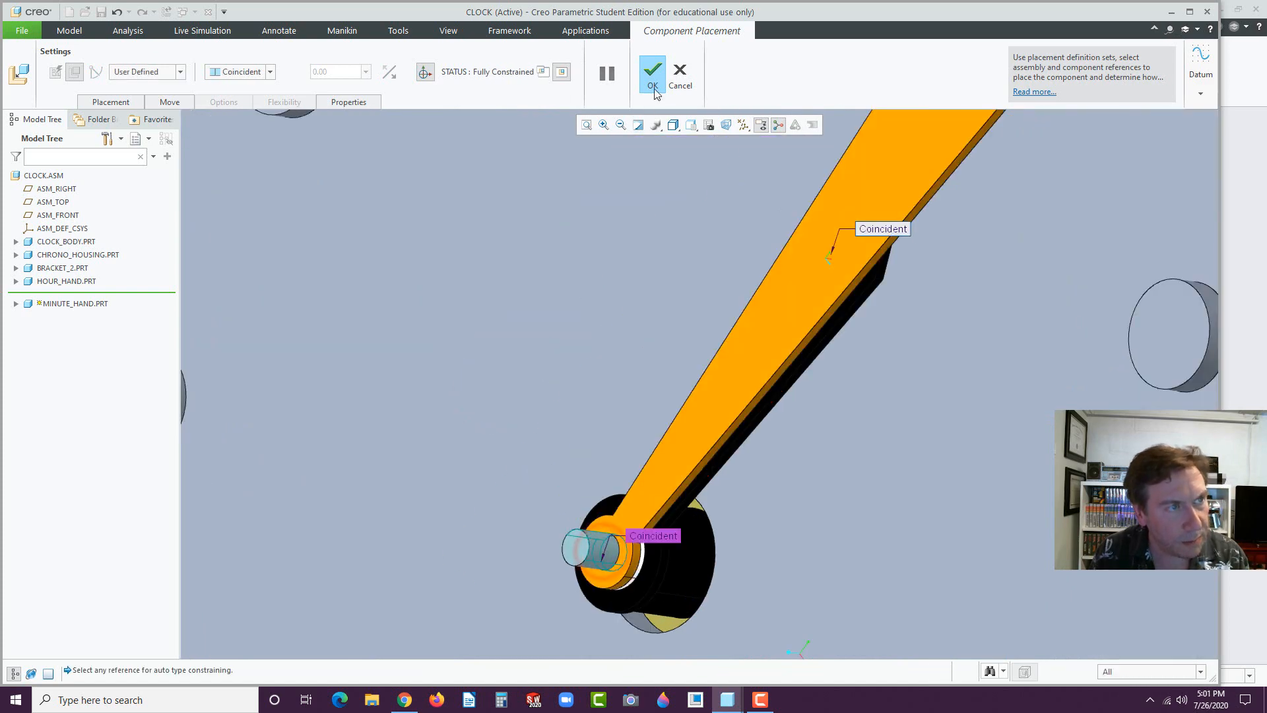
{"action": "left_click", "coordinate": [653, 74]}
{"action": "scroll", "coordinate": [638, 450], "scroll_direction": "up", "scroll_amount": 5}
{"action": "left_click", "coordinate": [397, 453]}
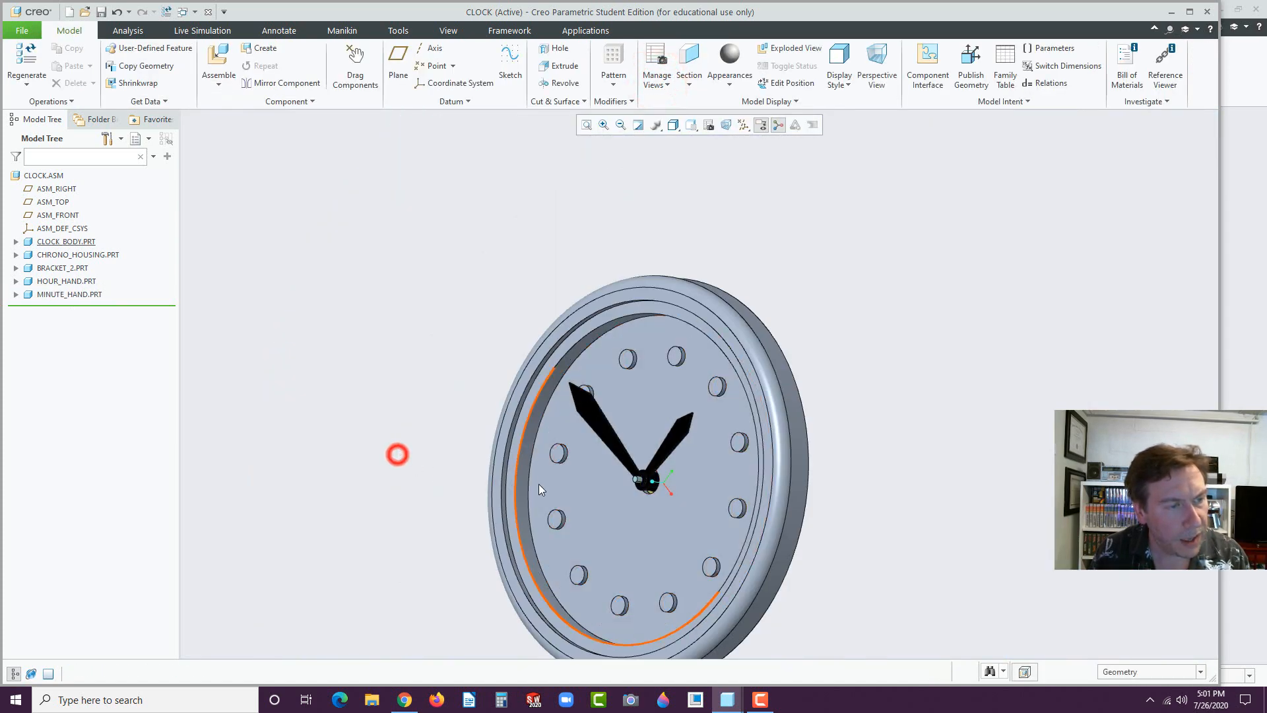
- Bring bolt.prt from the FINAL folder into the assembly, move it above the clock's rear side and rotate it
{"action": "mouse_move", "coordinate": [539, 485]}
{"action": "middle_mouse_down"}
{"action": "mouse_move", "coordinate": [569, 497]}
{"action": "mouse_move", "coordinate": [530, 457]}
{"action": "mouse_move", "coordinate": [576, 515]}
{"action": "mouse_move", "coordinate": [510, 472]}
{"action": "mouse_move", "coordinate": [597, 478]}
{"action": "mouse_move", "coordinate": [565, 494]}
{"action": "mouse_move", "coordinate": [612, 423]}
{"action": "middle_mouse_up"}
{"action": "scroll", "coordinate": [585, 524], "scroll_direction": "down", "scroll_amount": 2}
{"action": "left_click", "coordinate": [217, 62]}
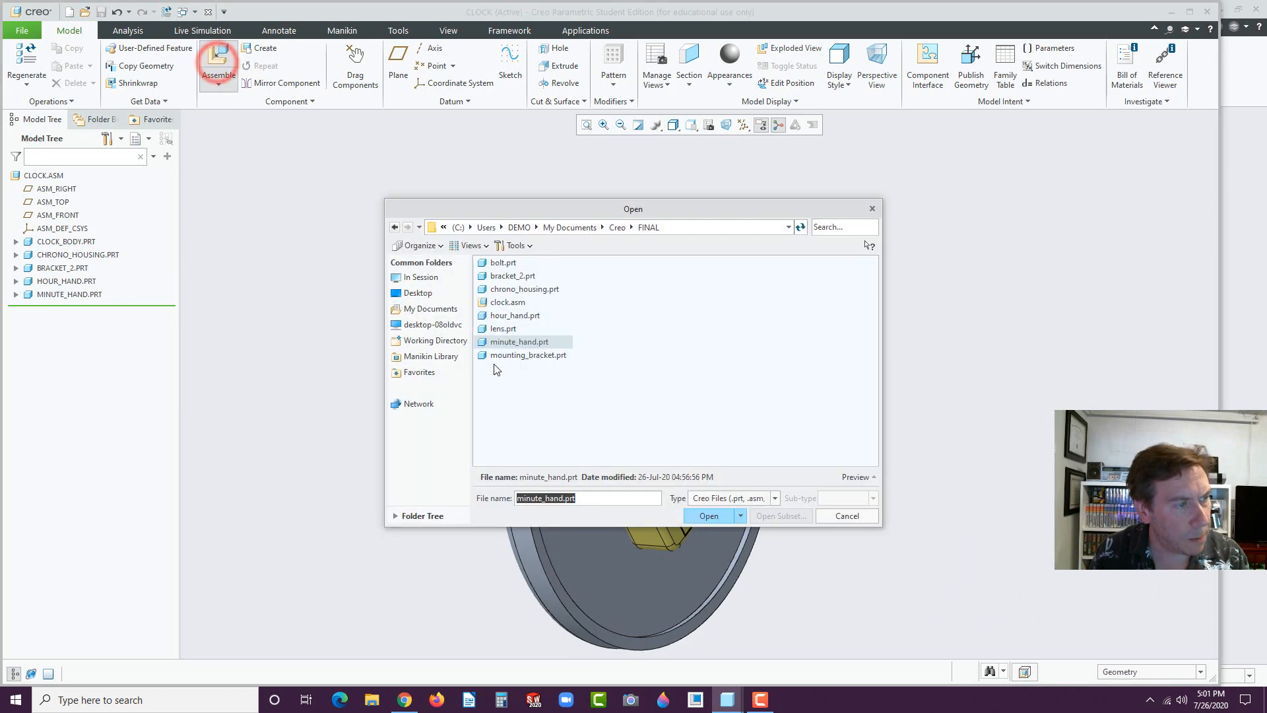
{"action": "left_click", "coordinate": [497, 264]}
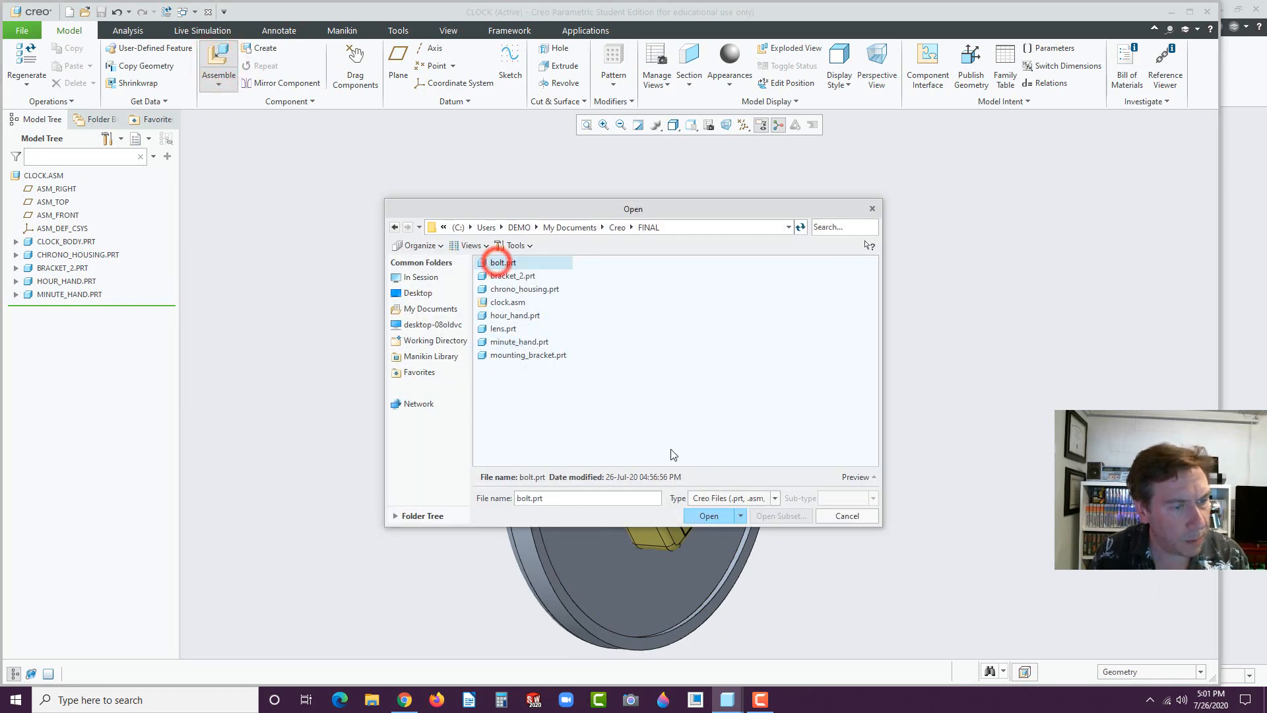
{"action": "left_click", "coordinate": [703, 515]}
{"action": "scroll", "coordinate": [662, 499], "scroll_direction": "up", "scroll_amount": 4}
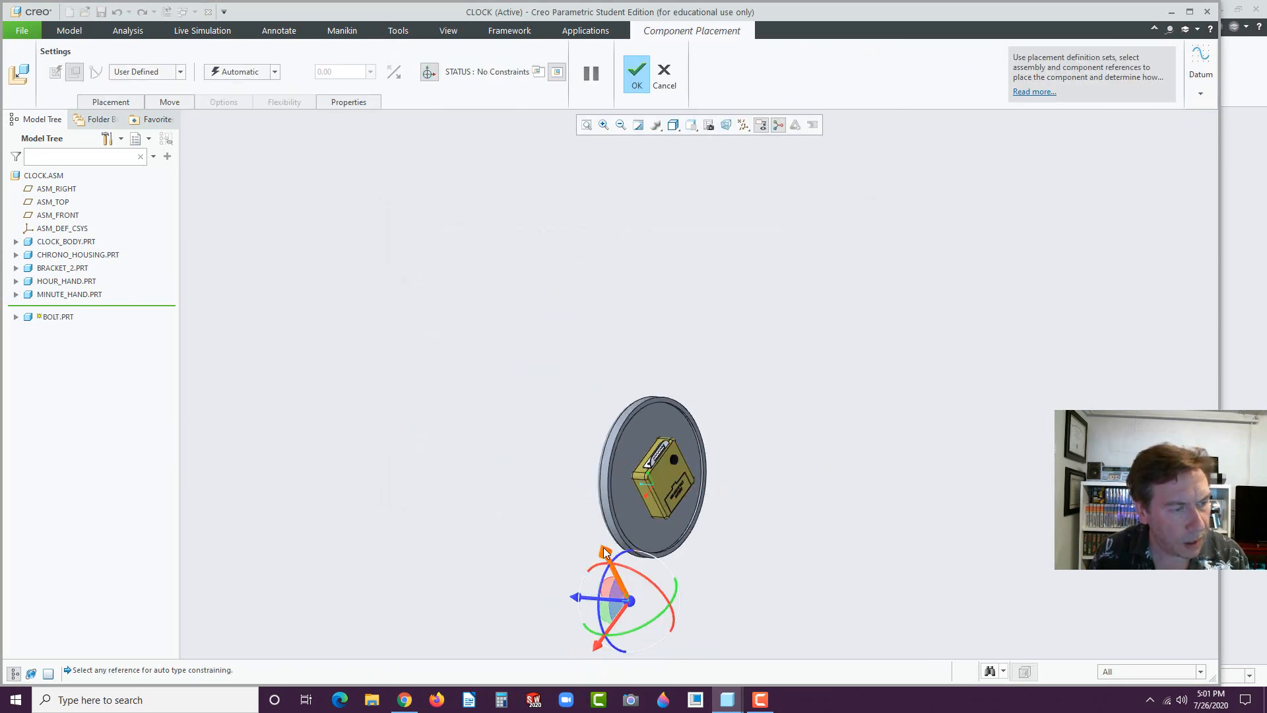
{"action": "left_click_drag", "start_coordinate": [604, 549], "coordinate": [531, 396]}
{"action": "left_click_drag", "start_coordinate": [518, 488], "coordinate": [560, 409]}
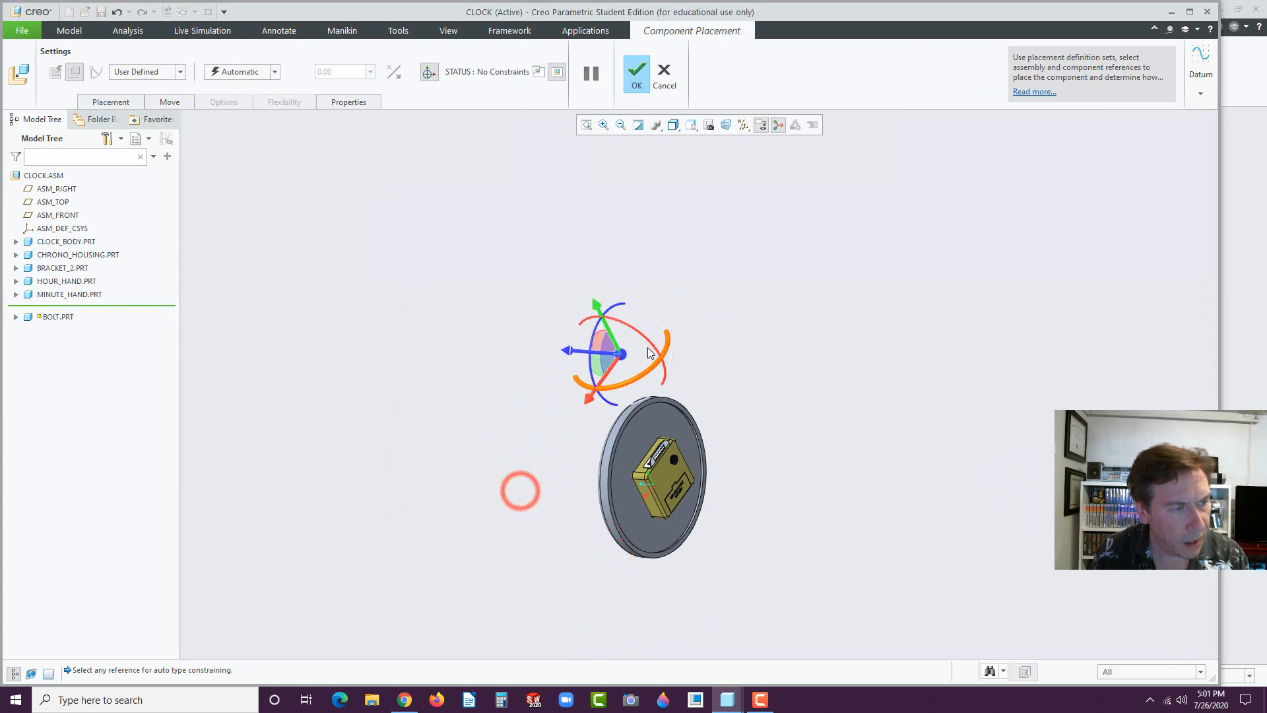
{"action": "scroll", "coordinate": [625, 356], "scroll_direction": "up", "scroll_amount": 3}
{"action": "left_click_drag", "start_coordinate": [627, 345], "coordinate": [642, 387]}
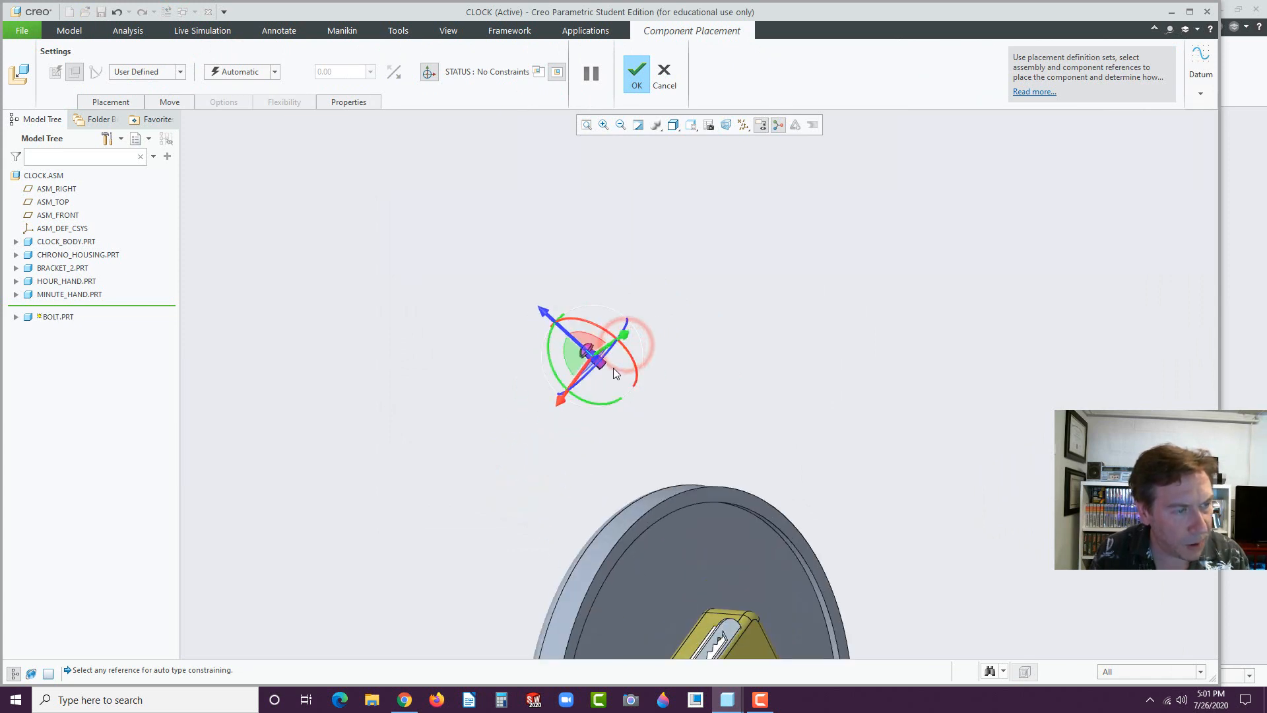
- Constrain the bolt's cylindrical shank coincident with the bracket's upper mounting hole
{"action": "scroll", "coordinate": [613, 368], "scroll_direction": "down", "scroll_amount": 3}
{"action": "left_click", "coordinate": [585, 356]}
{"action": "scroll", "coordinate": [672, 495], "scroll_direction": "up", "scroll_amount": 4}
{"action": "scroll", "coordinate": [730, 619], "scroll_direction": "down", "scroll_amount": 3}
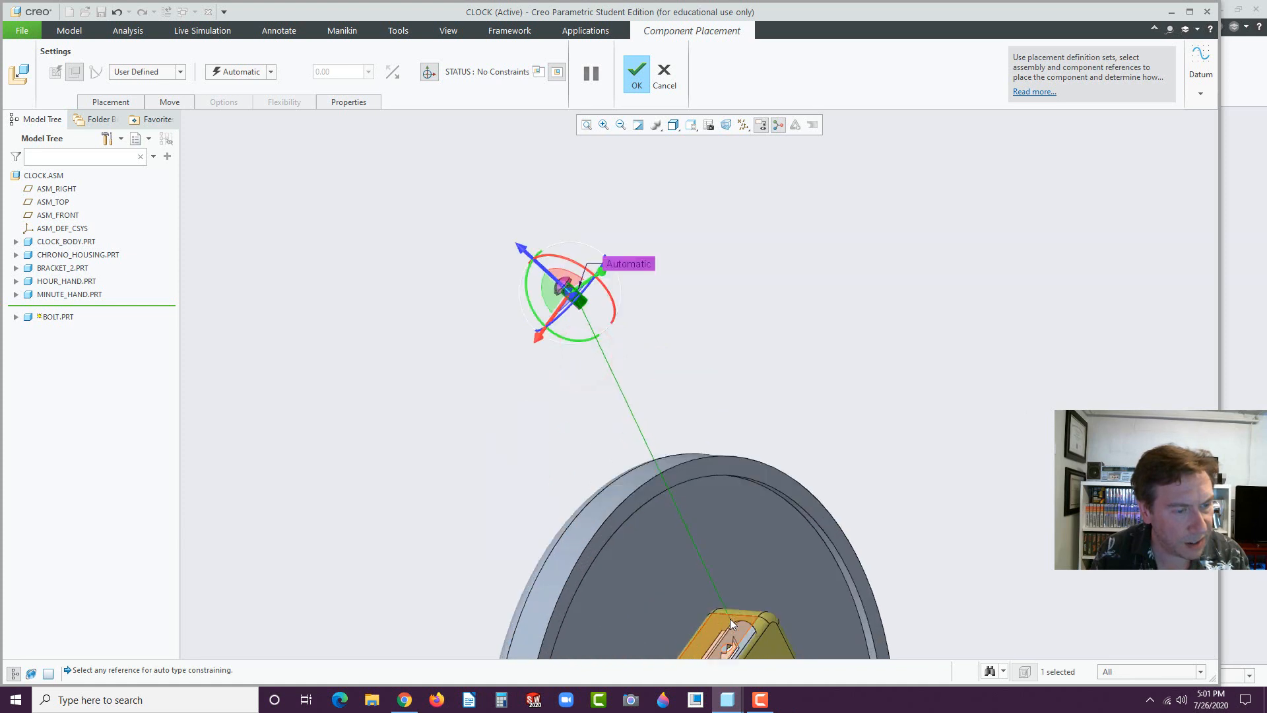
{"action": "middle_click_drag", "start_coordinate": [730, 619], "coordinate": [765, 563]}
{"action": "scroll", "coordinate": [740, 633], "scroll_direction": "up", "scroll_amount": 1}
{"action": "left_click", "coordinate": [734, 650]}
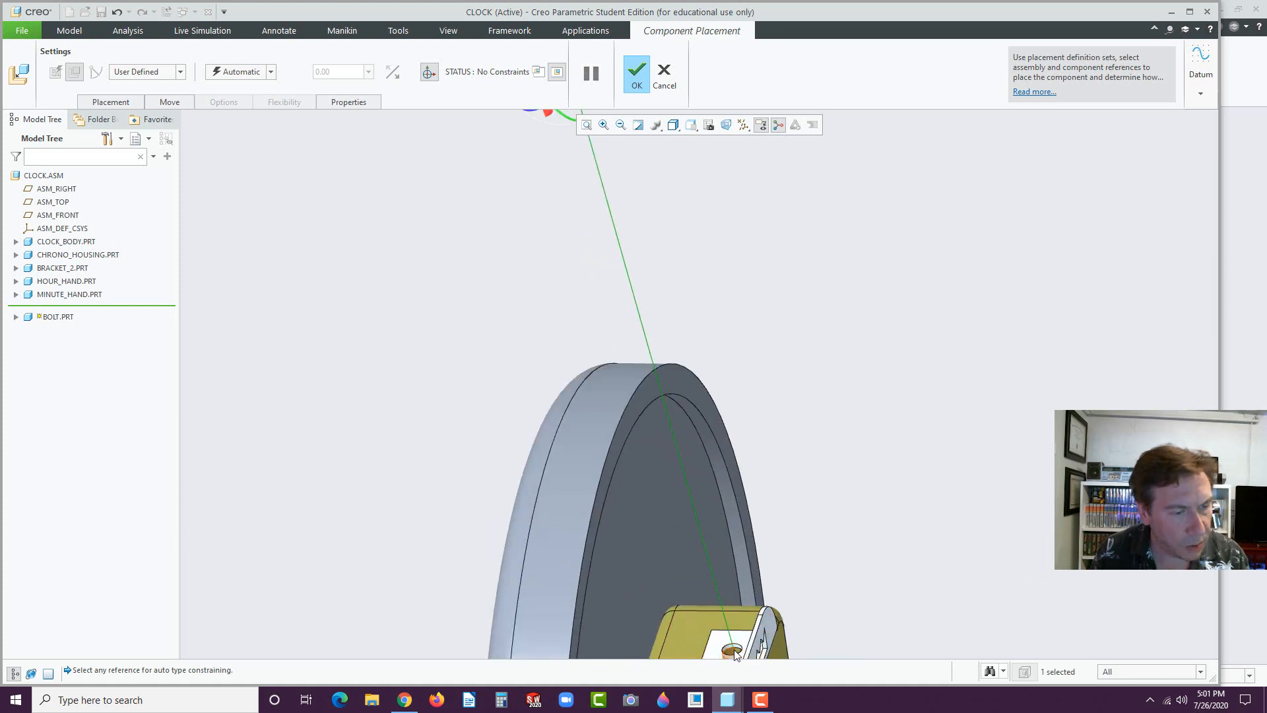
- Make the underside of the bolt head coincident with the bracket's flat mounting face and accept the placement
{"action": "middle_click_drag", "start_coordinate": [718, 357], "coordinate": [664, 322]}
{"action": "scroll", "coordinate": [680, 317], "scroll_direction": "down", "scroll_amount": 2}
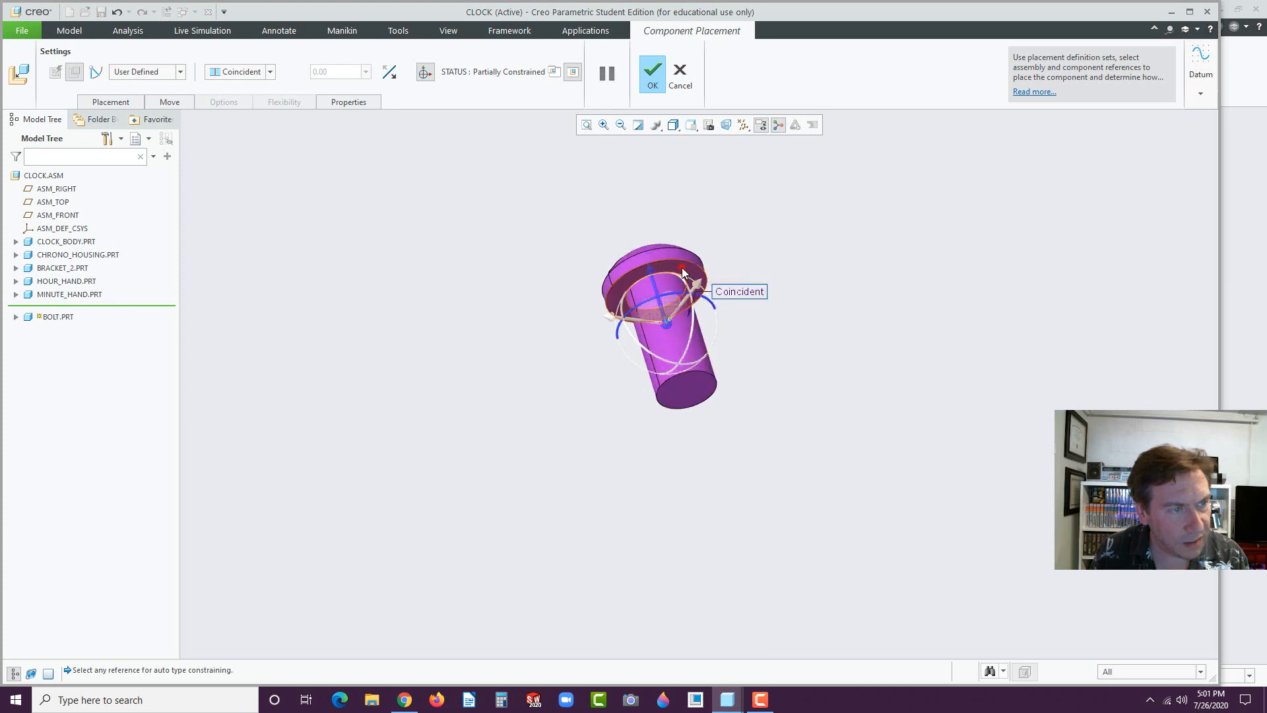
{"action": "left_click", "coordinate": [682, 267]}
{"action": "middle_click_drag", "start_coordinate": [739, 499], "coordinate": [823, 607]}
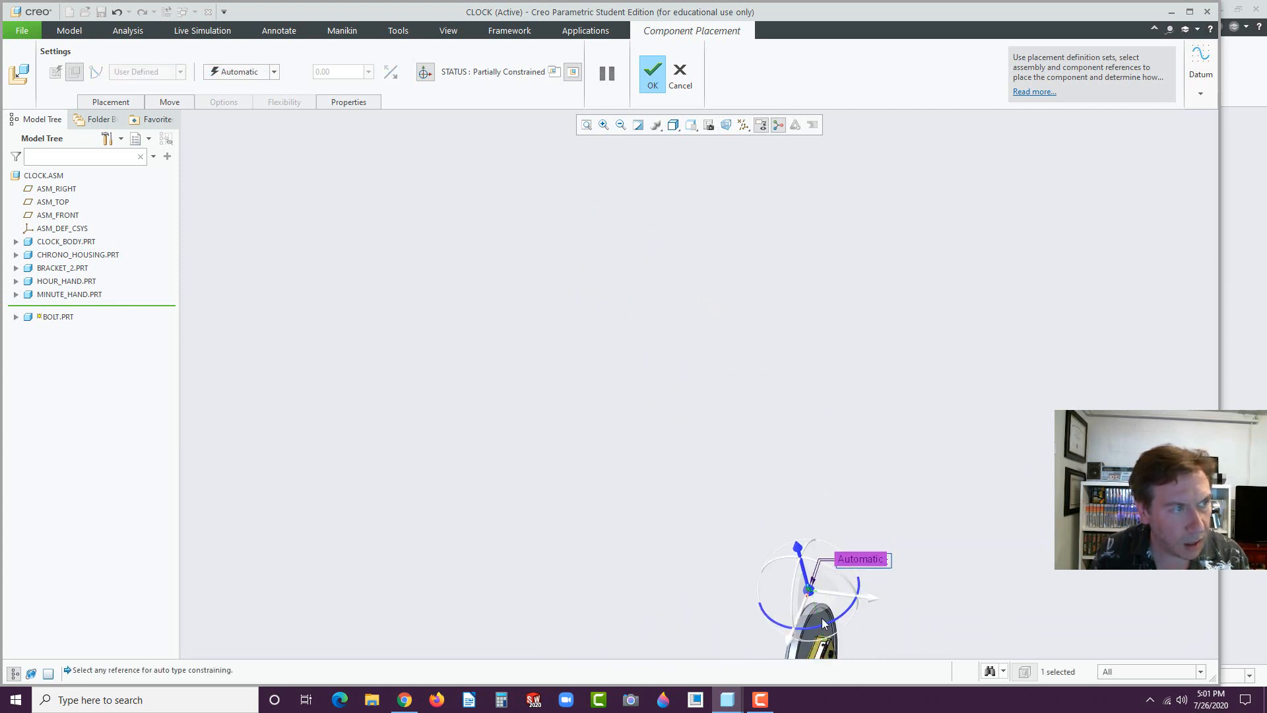
{"action": "left_click", "coordinate": [586, 125]}
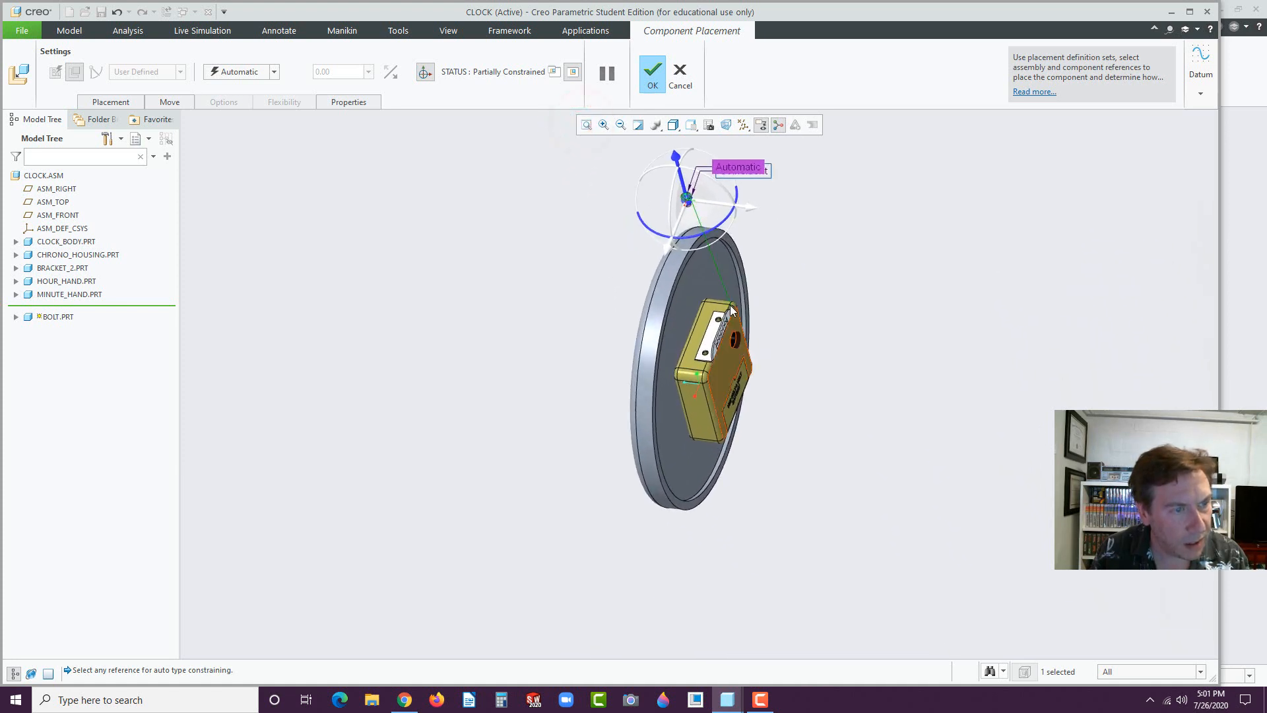
{"action": "scroll", "coordinate": [719, 303], "scroll_direction": "down", "scroll_amount": 6}
{"action": "left_click", "coordinate": [706, 363]}
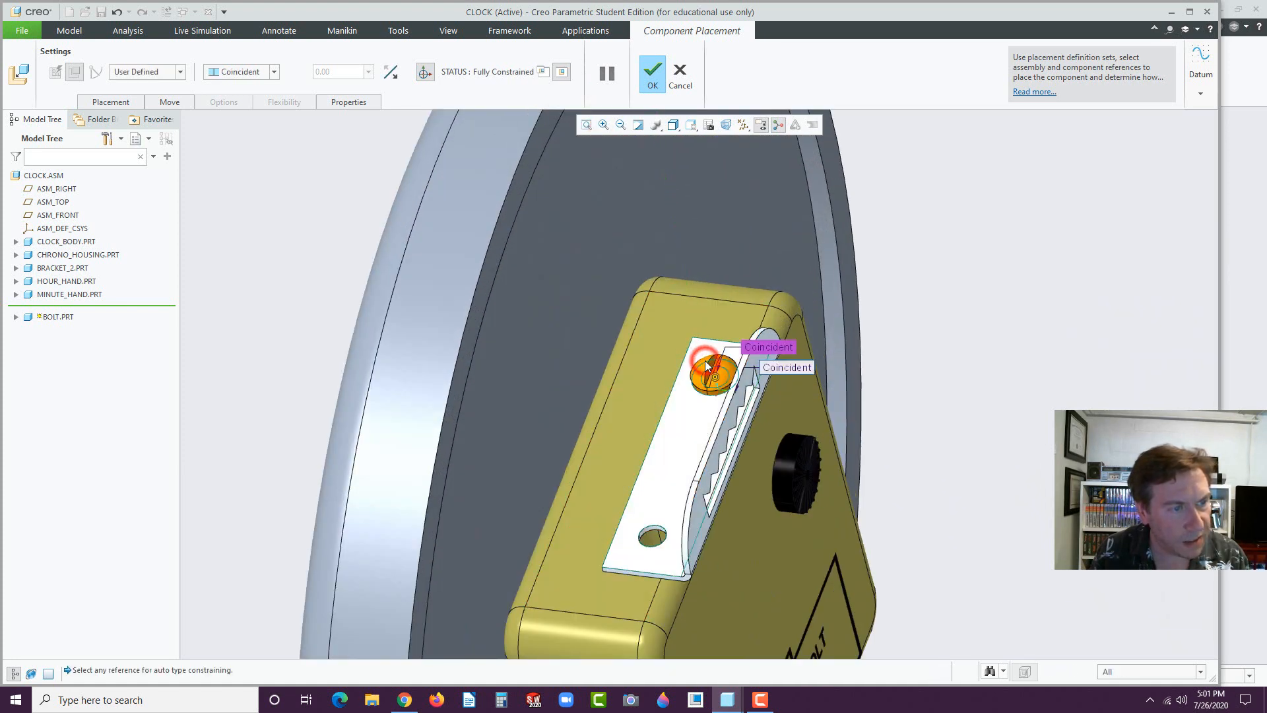
{"action": "left_click", "coordinate": [651, 76]}
{"action": "scroll", "coordinate": [686, 220], "scroll_direction": "down", "scroll_amount": 5}
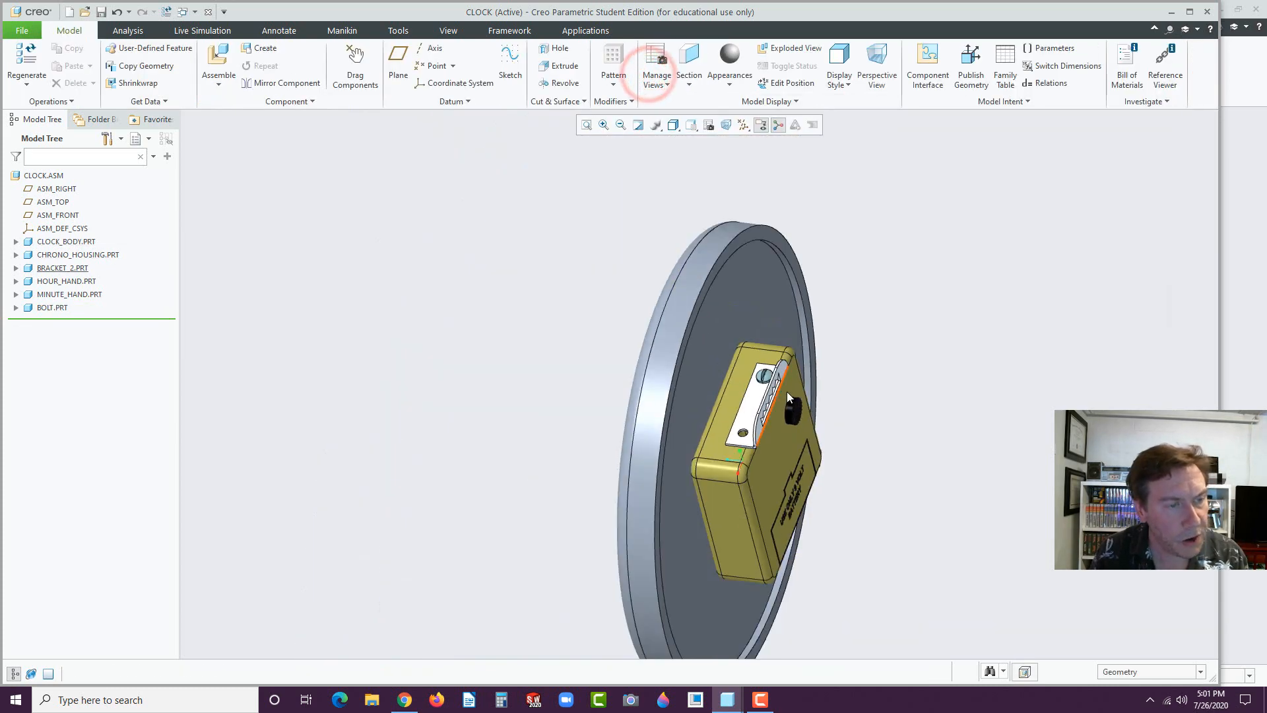
- Bring a second bolt.prt into the assembly, move it beside the clock body and rotate it
{"action": "left_click", "coordinate": [219, 59]}
{"action": "left_click", "coordinate": [510, 264]}
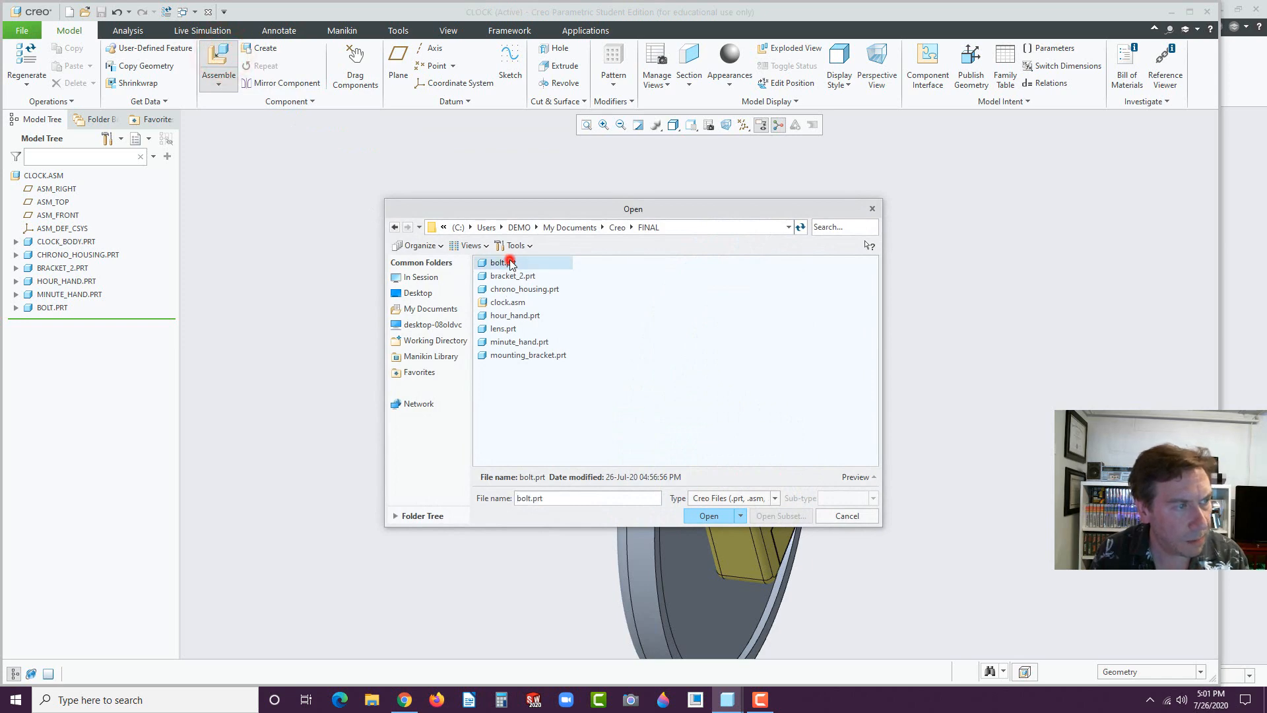
{"action": "left_click", "coordinate": [721, 516]}
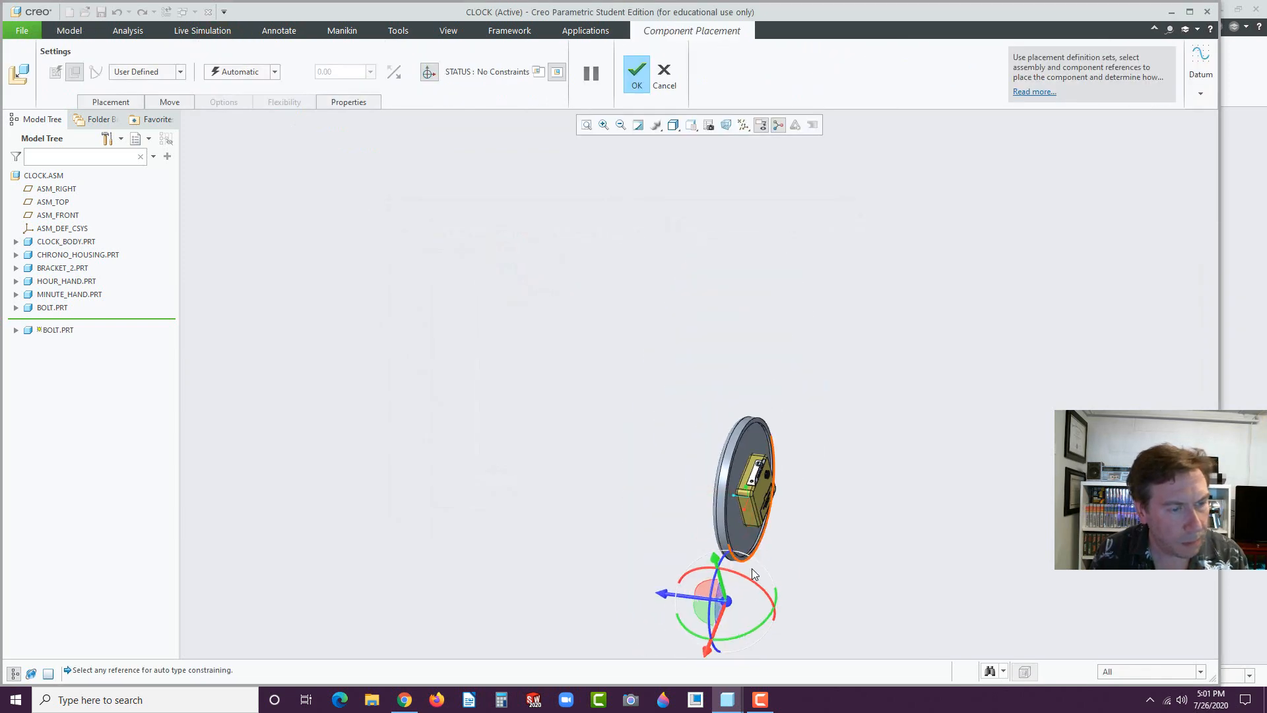
{"action": "left_click_drag", "start_coordinate": [720, 581], "coordinate": [688, 484]}
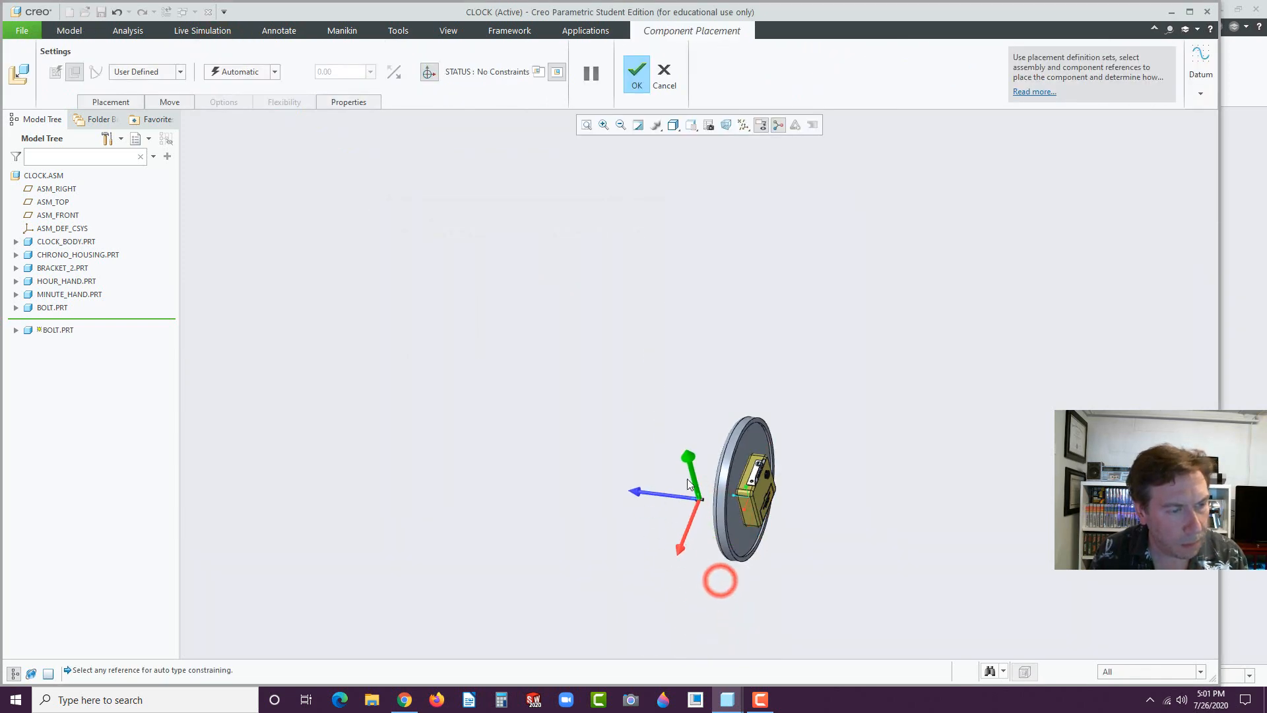
{"action": "scroll", "coordinate": [711, 495], "scroll_direction": "up", "scroll_amount": 5}
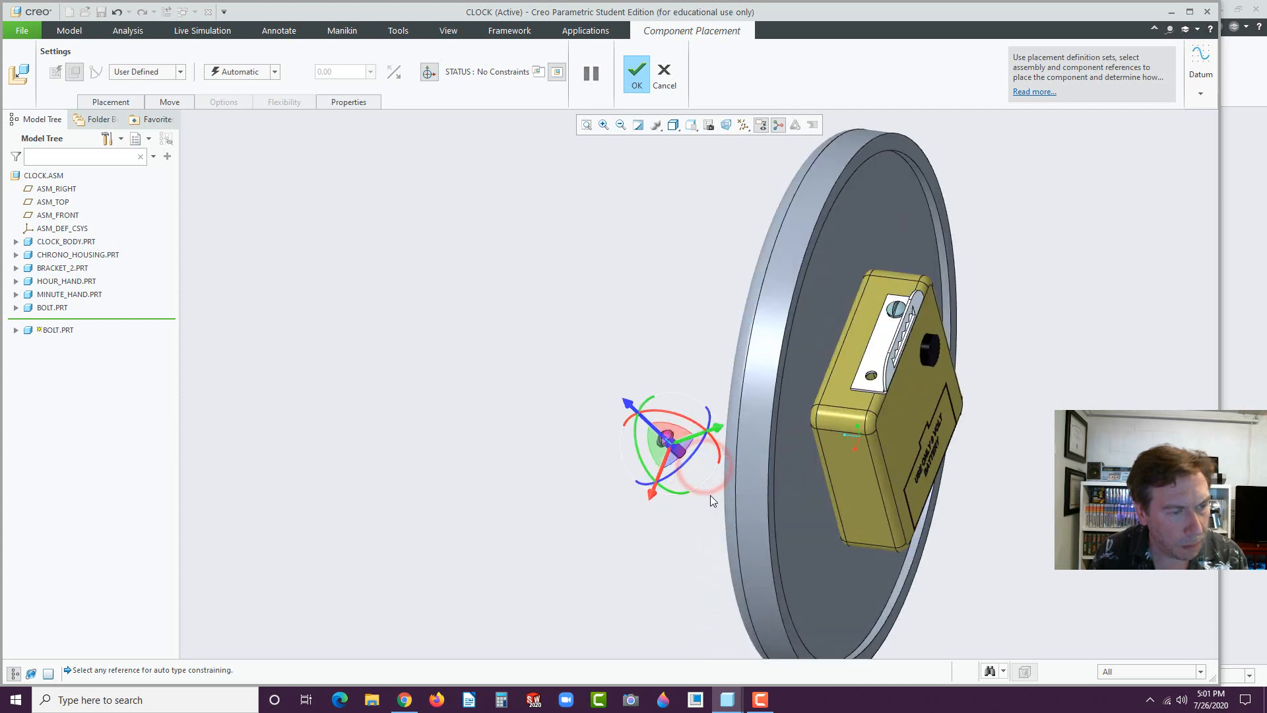
- Constrain the second bolt's cylindrical shank coincident with the bracket's lower, still empty mounting hole
{"action": "scroll", "coordinate": [683, 462], "scroll_direction": "up", "scroll_amount": 5}
{"action": "left_click", "coordinate": [649, 426]}
{"action": "scroll", "coordinate": [1130, 259], "scroll_direction": "down", "scroll_amount": 3}
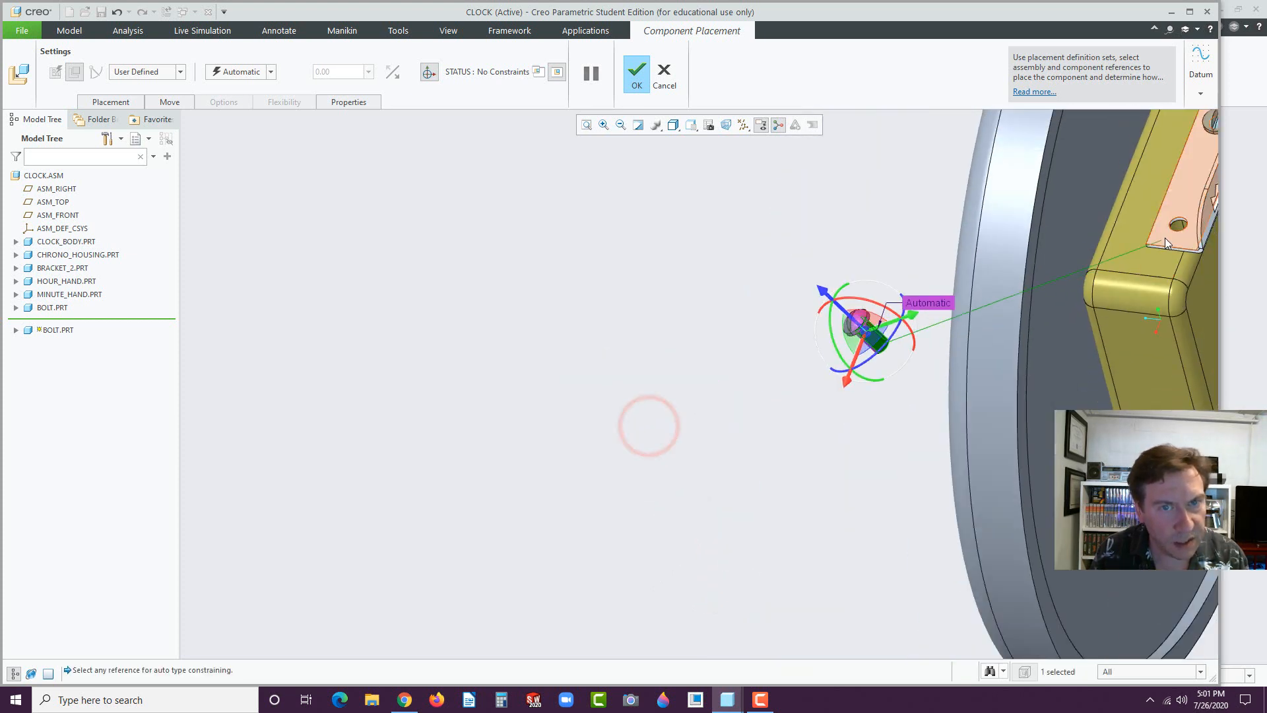
{"action": "left_click", "coordinate": [1182, 224]}
{"action": "scroll", "coordinate": [1110, 284], "scroll_direction": "down", "scroll_amount": 3}
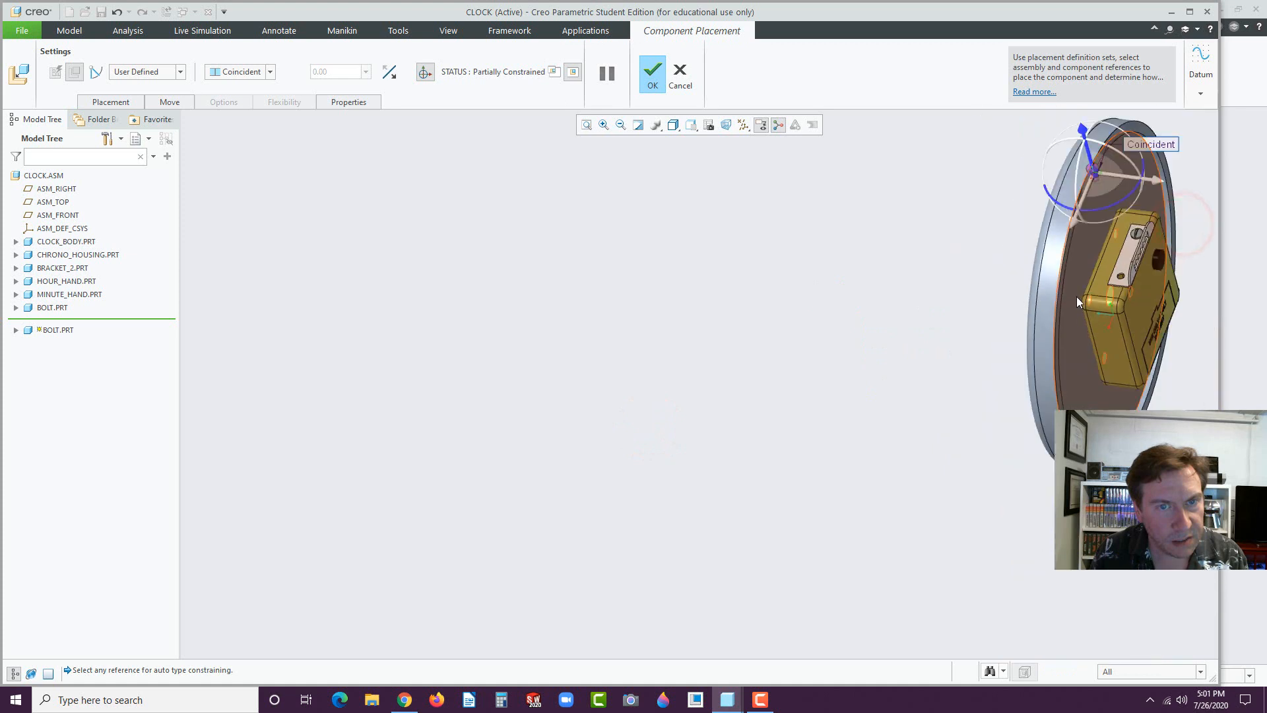
- Make the underside of the second bolt's head coincident with the bracket's flat mounting face and accept the placement
{"action": "middle_click_drag", "start_coordinate": [1075, 296], "coordinate": [1031, 101]}
{"action": "scroll", "coordinate": [1035, 119], "scroll_direction": "up", "scroll_amount": 6}
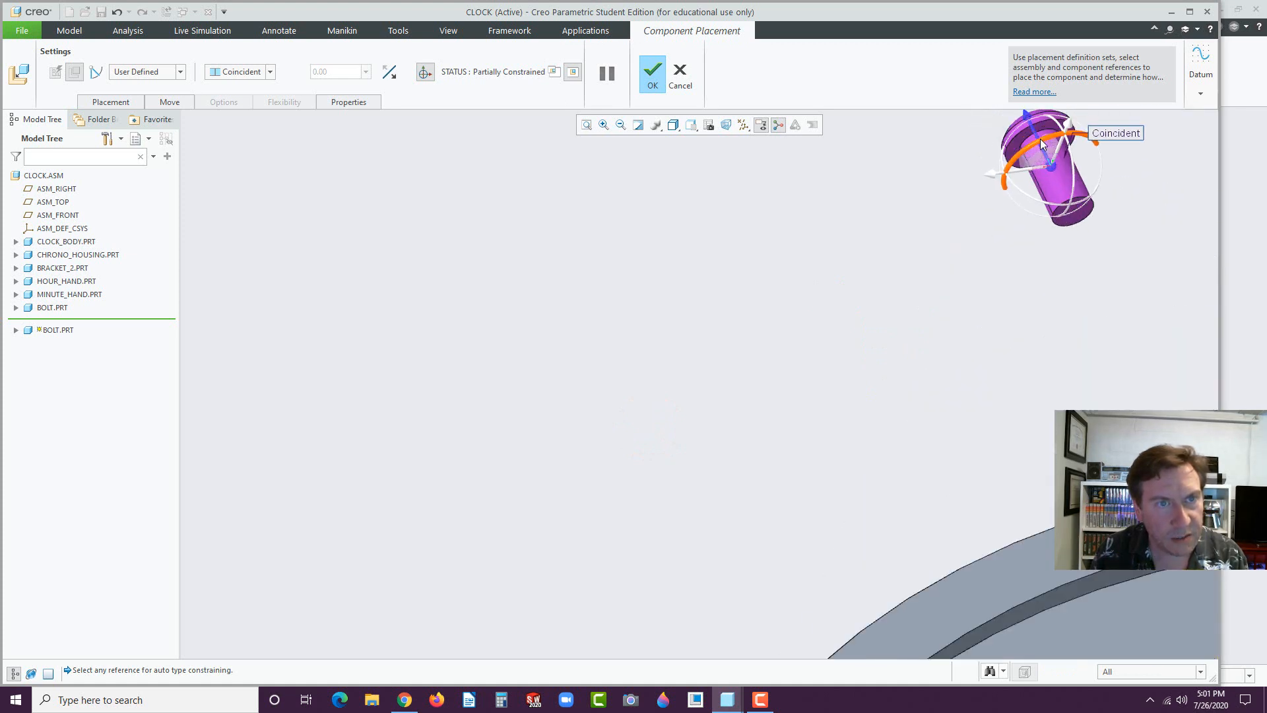
{"action": "scroll", "coordinate": [964, 330], "scroll_direction": "down", "scroll_amount": 6}
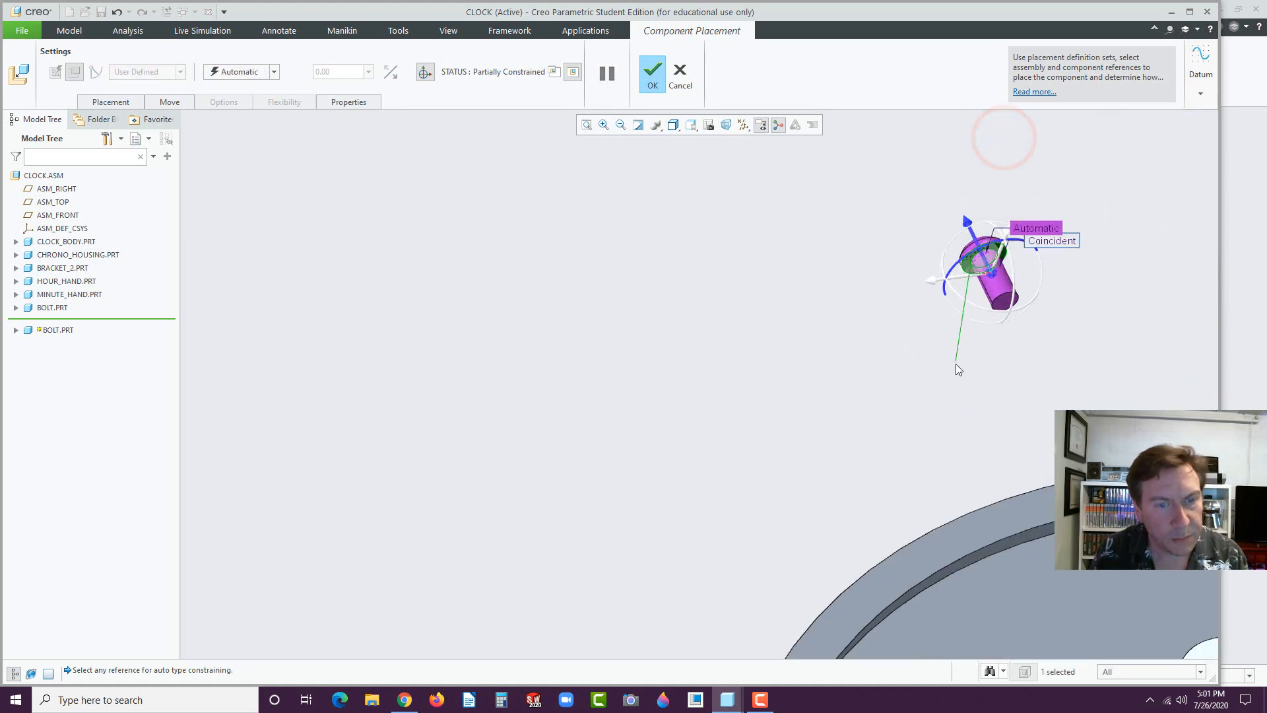
{"action": "middle_click_drag", "start_coordinate": [1104, 625], "coordinate": [1118, 650]}
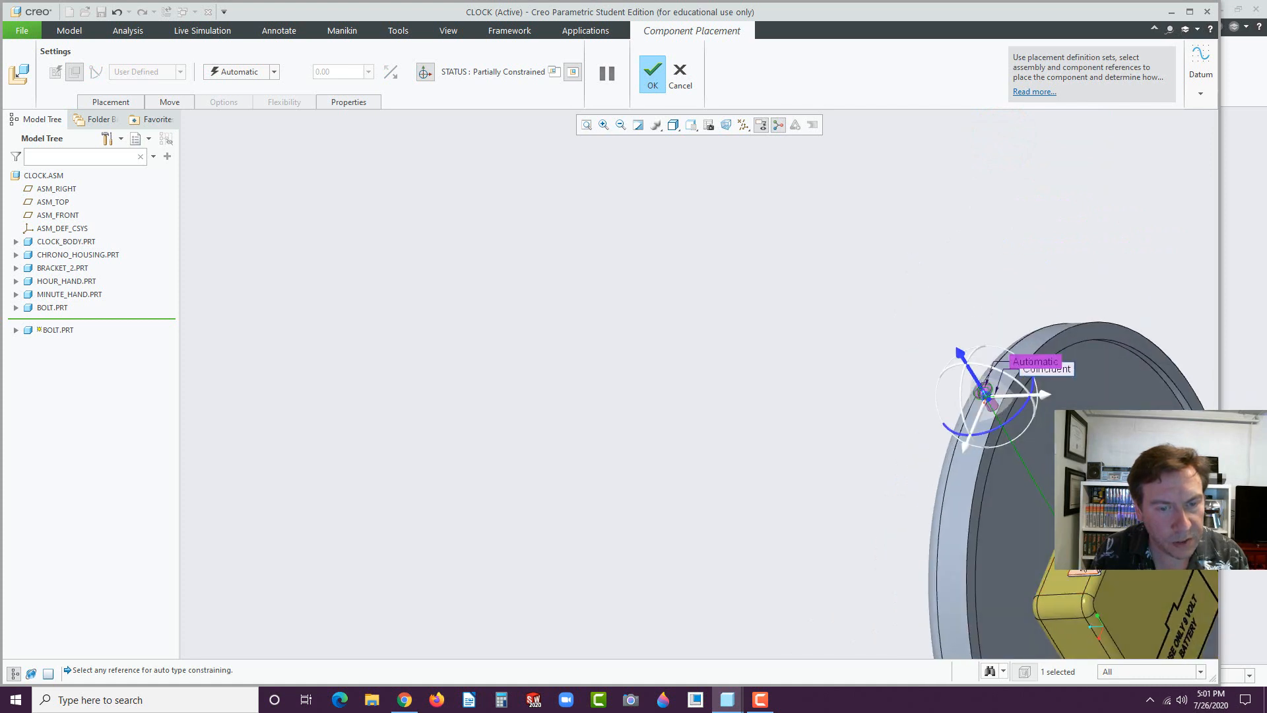
{"action": "left_click", "coordinate": [1071, 579]}
{"action": "left_click", "coordinate": [652, 74]}
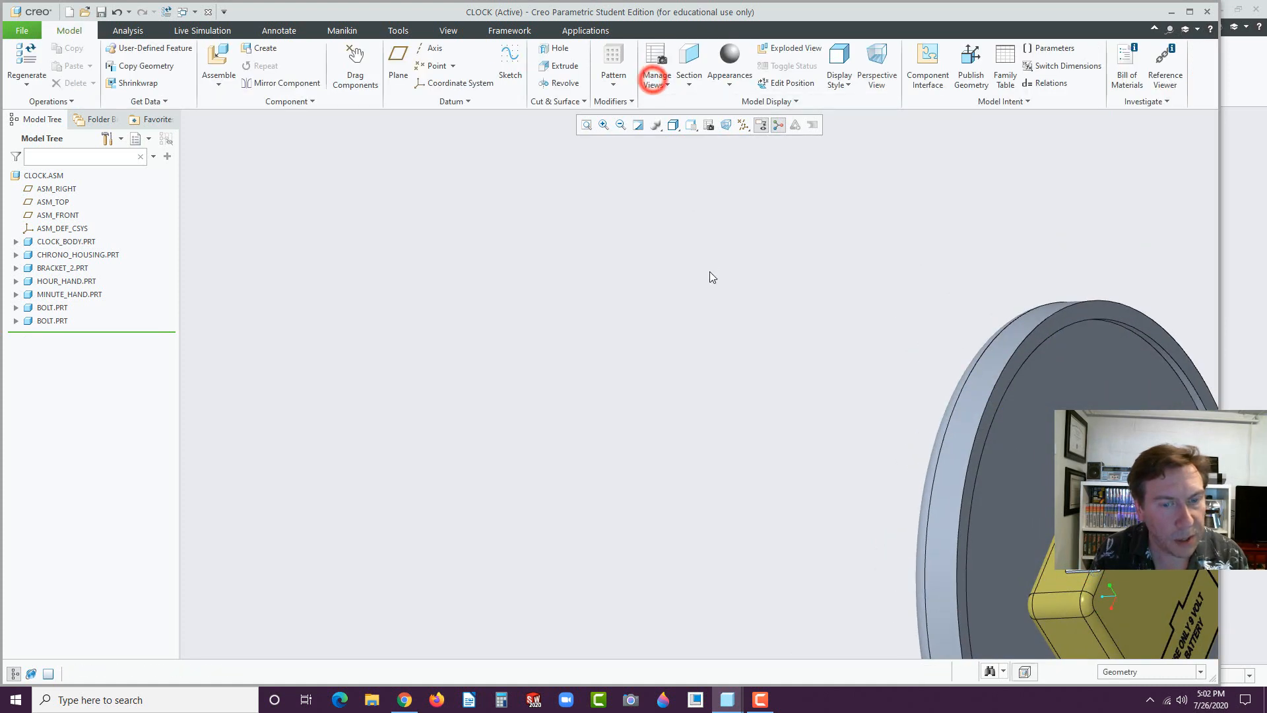
- Bring lens.prt from the FINAL folder into the assembly and move it up beside the clock's front side
{"action": "scroll", "coordinate": [709, 273], "scroll_direction": "down", "scroll_amount": 5}
{"action": "key", "text": "ctrl+d"}
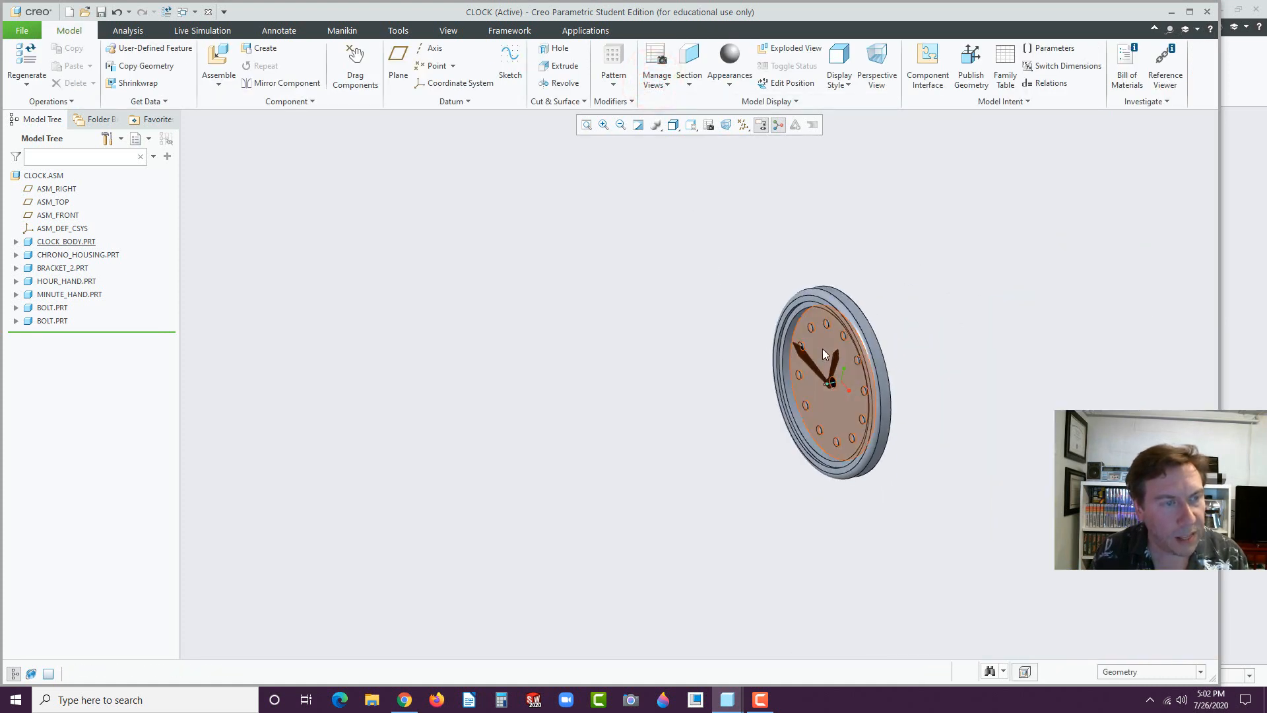
{"action": "left_click", "coordinate": [222, 64]}
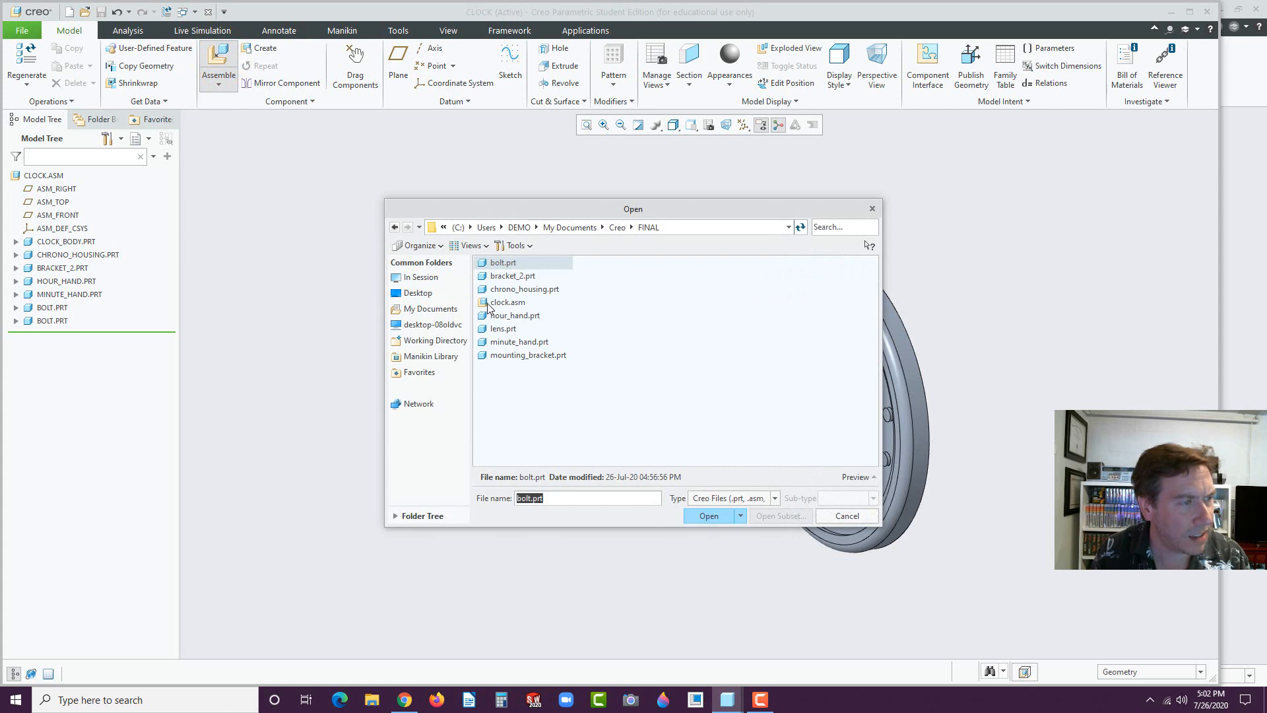
{"action": "left_click", "coordinate": [488, 328]}
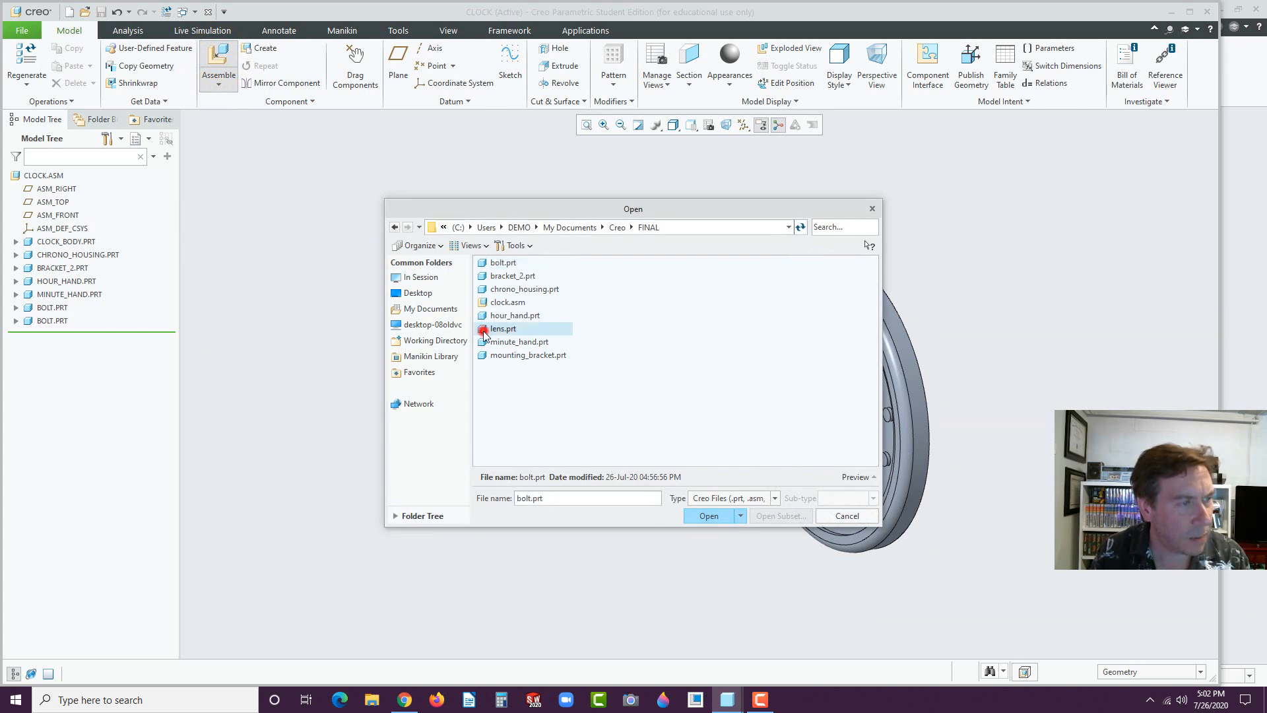
{"action": "left_click", "coordinate": [699, 519]}
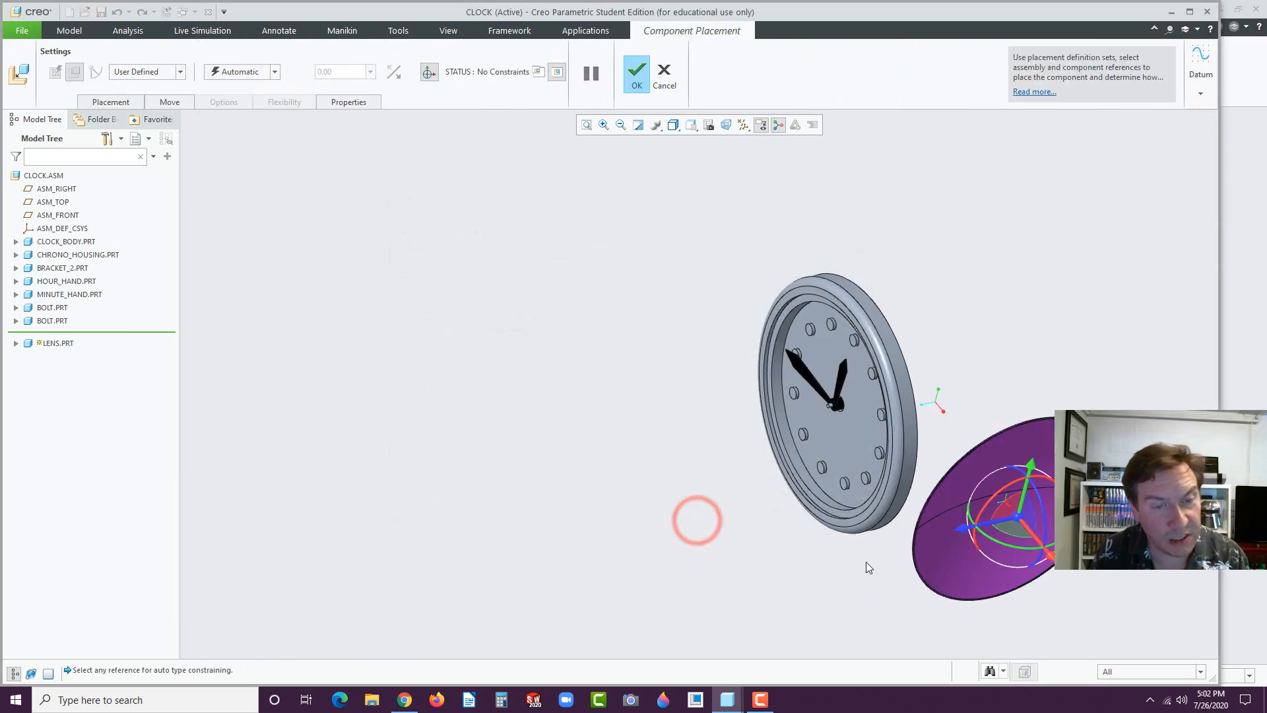
{"action": "left_click_drag", "start_coordinate": [1050, 560], "coordinate": [765, 285]}
- Constrain the lens's flat rim face to the recessed ledge inside the clock body's front ring as Coincident
{"action": "scroll", "coordinate": [769, 188], "scroll_direction": "up", "scroll_amount": 4}
{"action": "scroll", "coordinate": [770, 189], "scroll_direction": "up", "scroll_amount": 6}
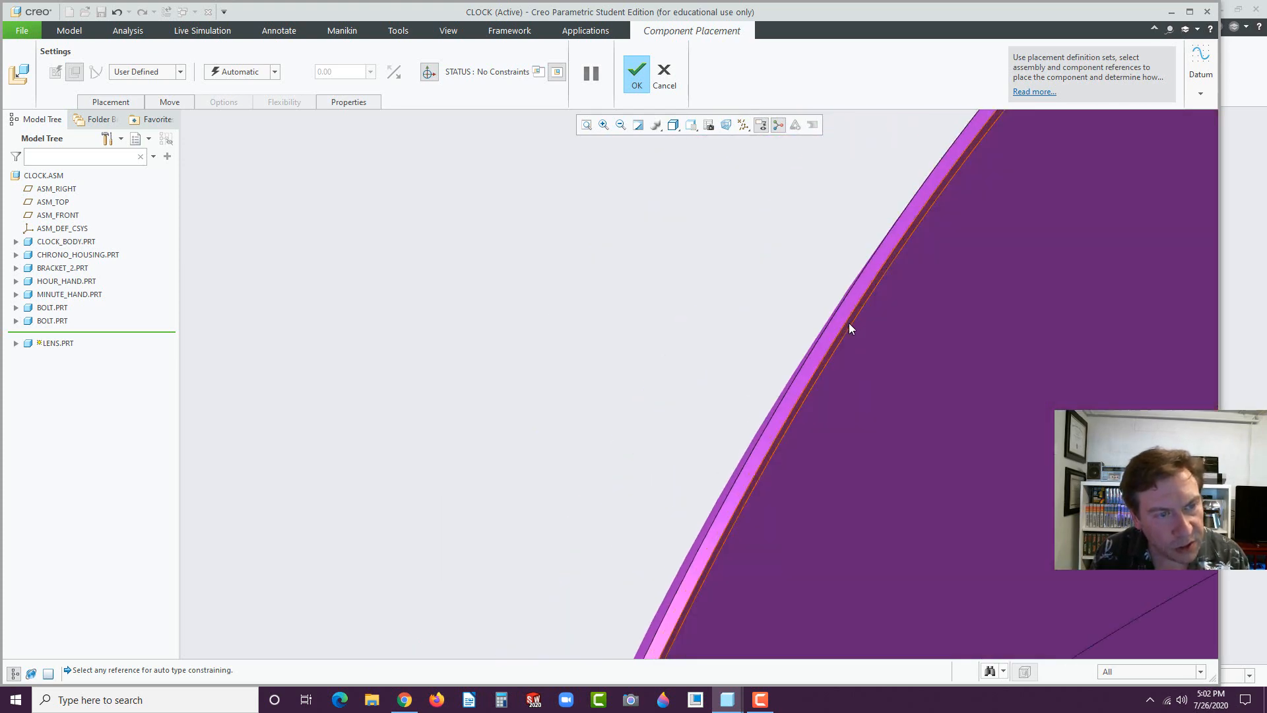
{"action": "left_click", "coordinate": [847, 327]}
{"action": "scroll", "coordinate": [657, 346], "scroll_direction": "up", "scroll_amount": 7}
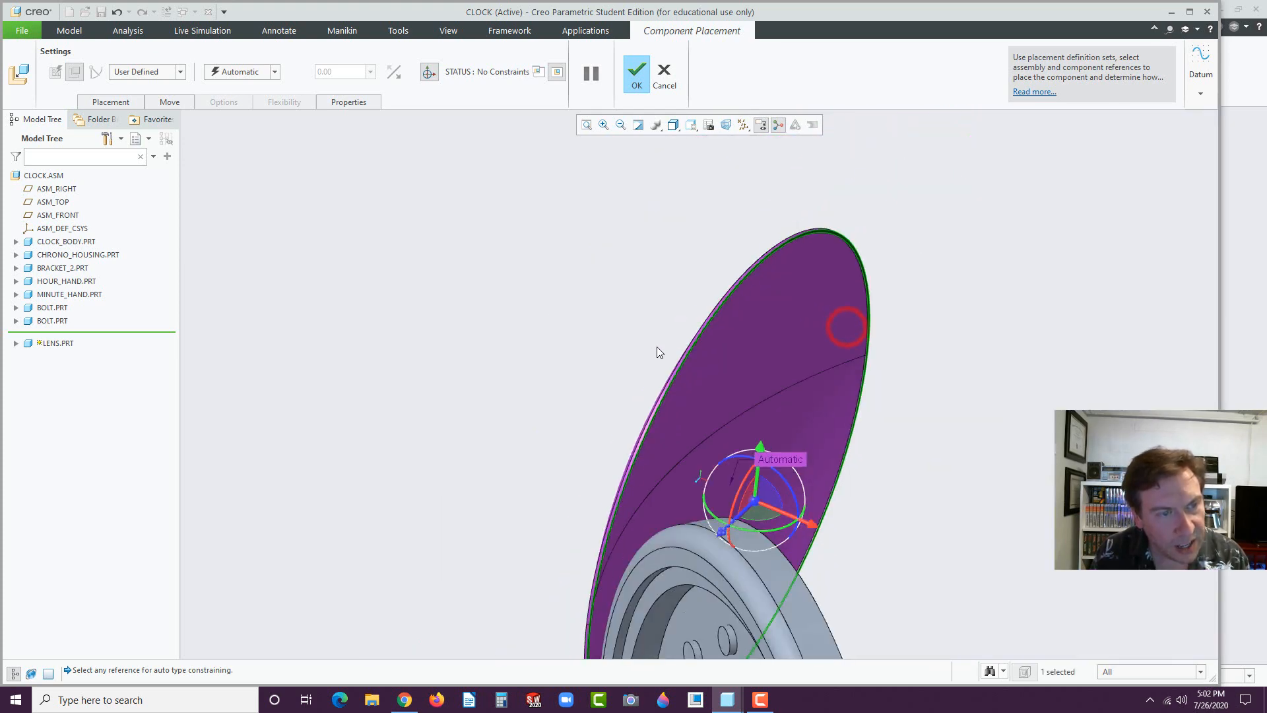
{"action": "scroll", "coordinate": [619, 485], "scroll_direction": "down", "scroll_amount": 4}
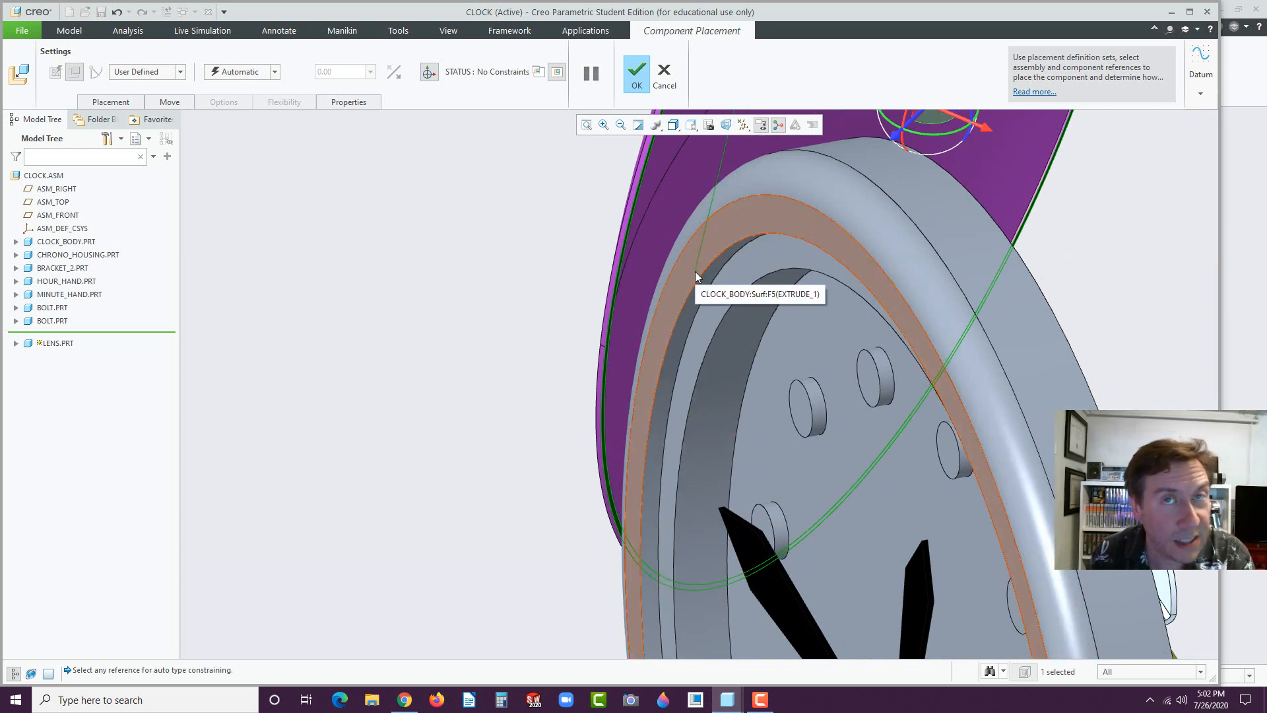
{"action": "left_click", "coordinate": [726, 291]}
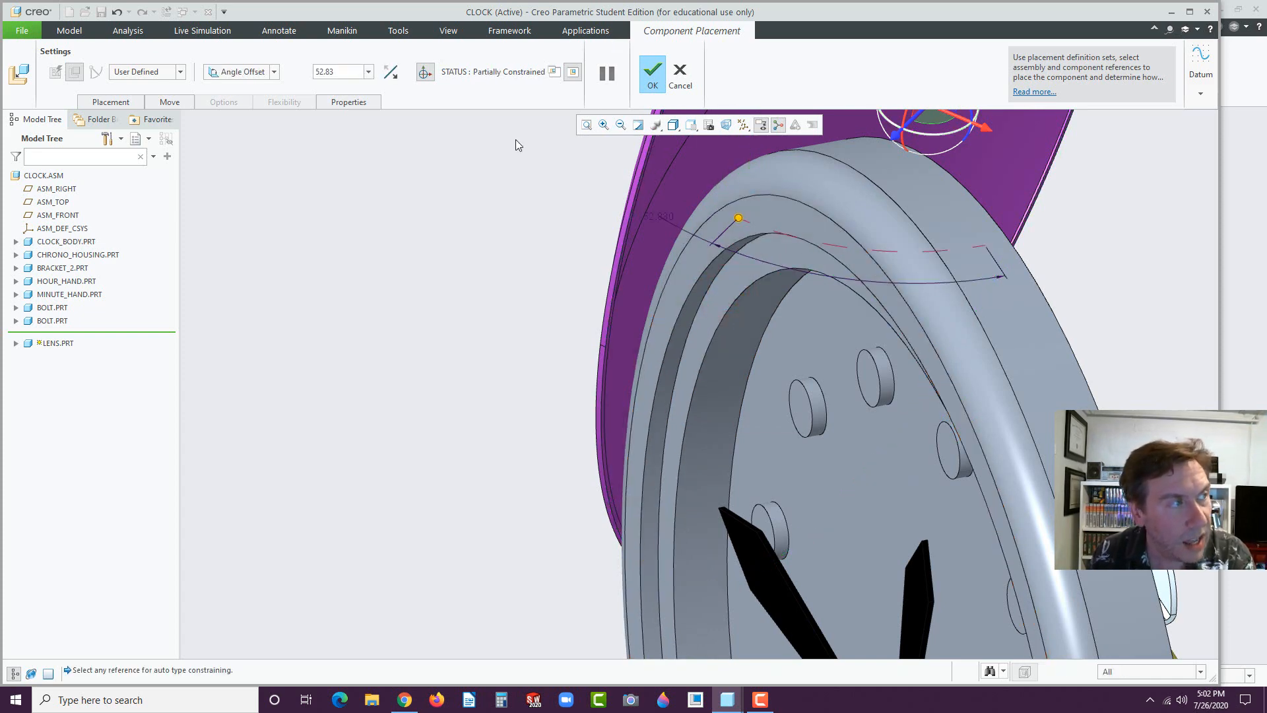
{"action": "left_click", "coordinate": [273, 72]}
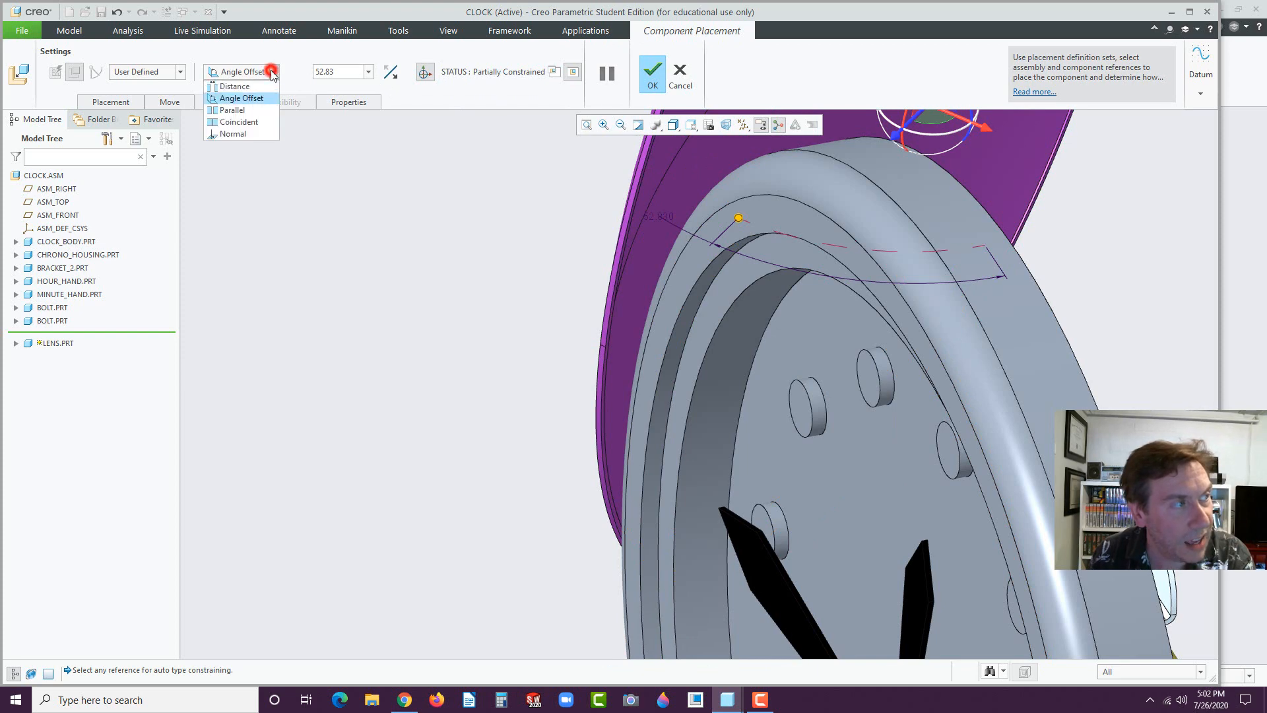
{"action": "left_click", "coordinate": [239, 121]}
- Make the lens's outer cylindrical edge coincident with the inner wall of the clock body's front recess and accept the placement
{"action": "scroll", "coordinate": [548, 300], "scroll_direction": "up", "scroll_amount": 3}
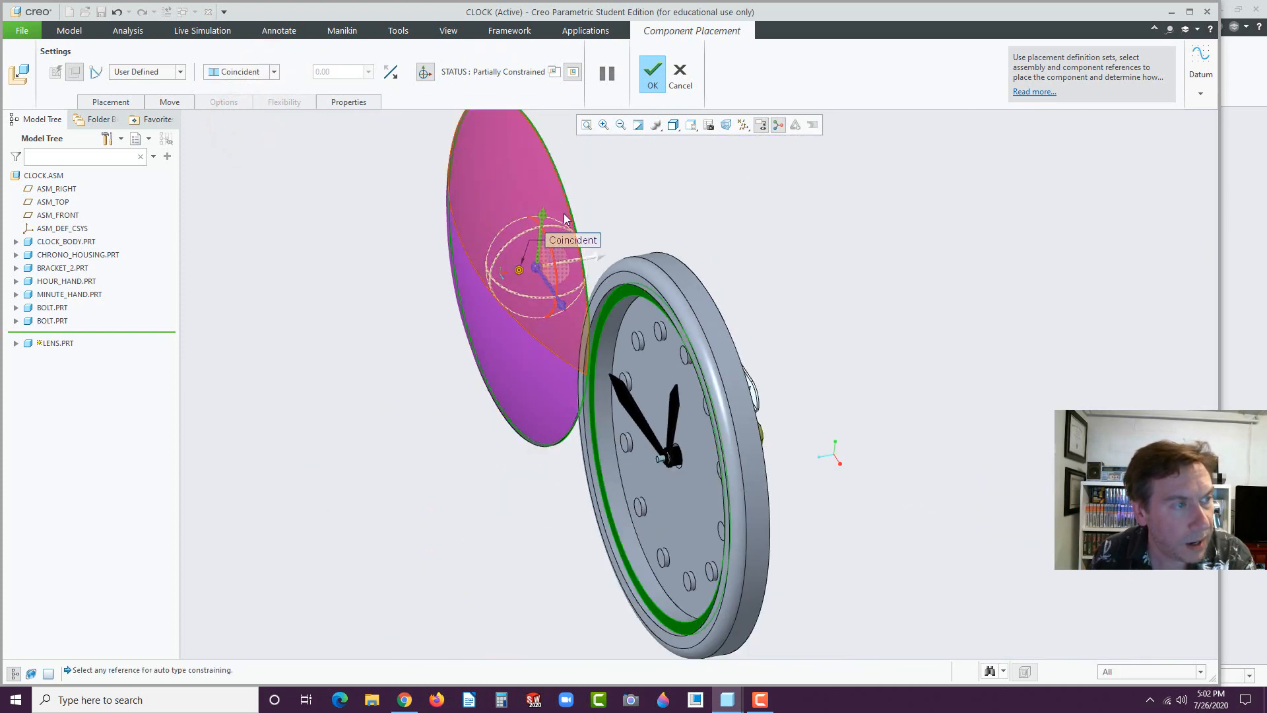
{"action": "scroll", "coordinate": [574, 264], "scroll_direction": "down", "scroll_amount": 5}
{"action": "left_click", "coordinate": [568, 262]}
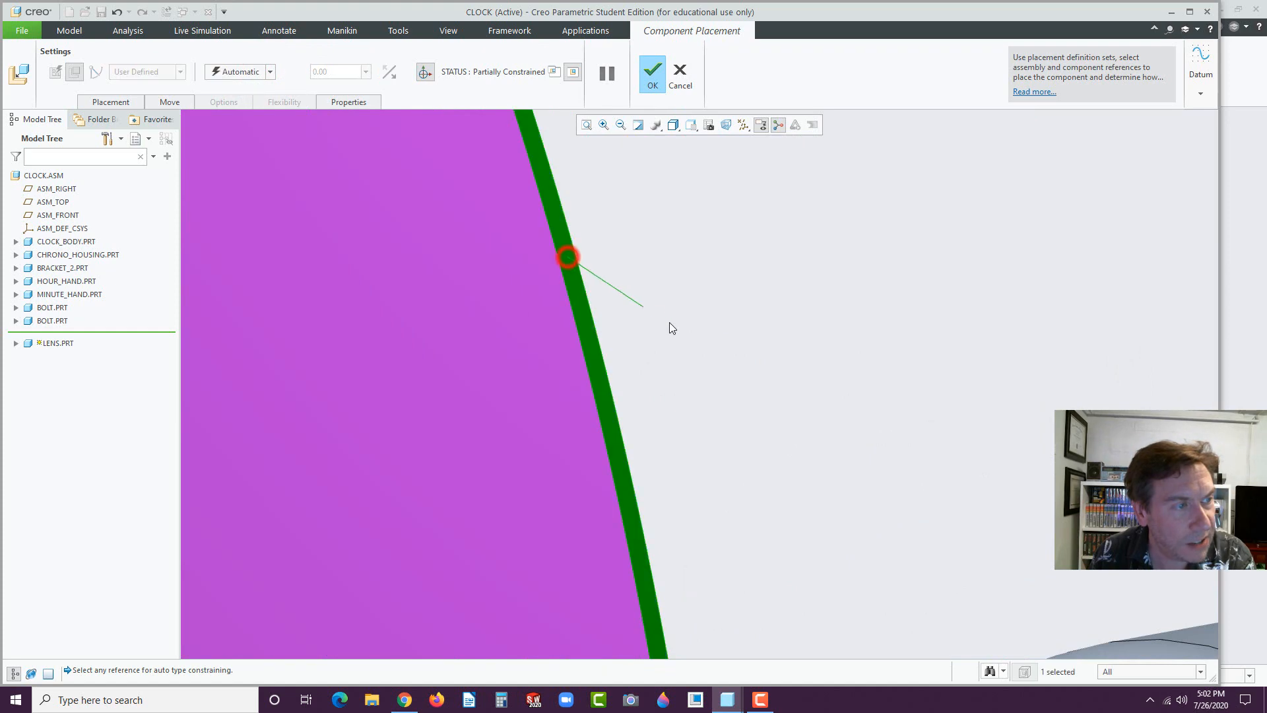
{"action": "scroll", "coordinate": [669, 323], "scroll_direction": "up", "scroll_amount": 5}
{"action": "scroll", "coordinate": [703, 420], "scroll_direction": "down", "scroll_amount": 3}
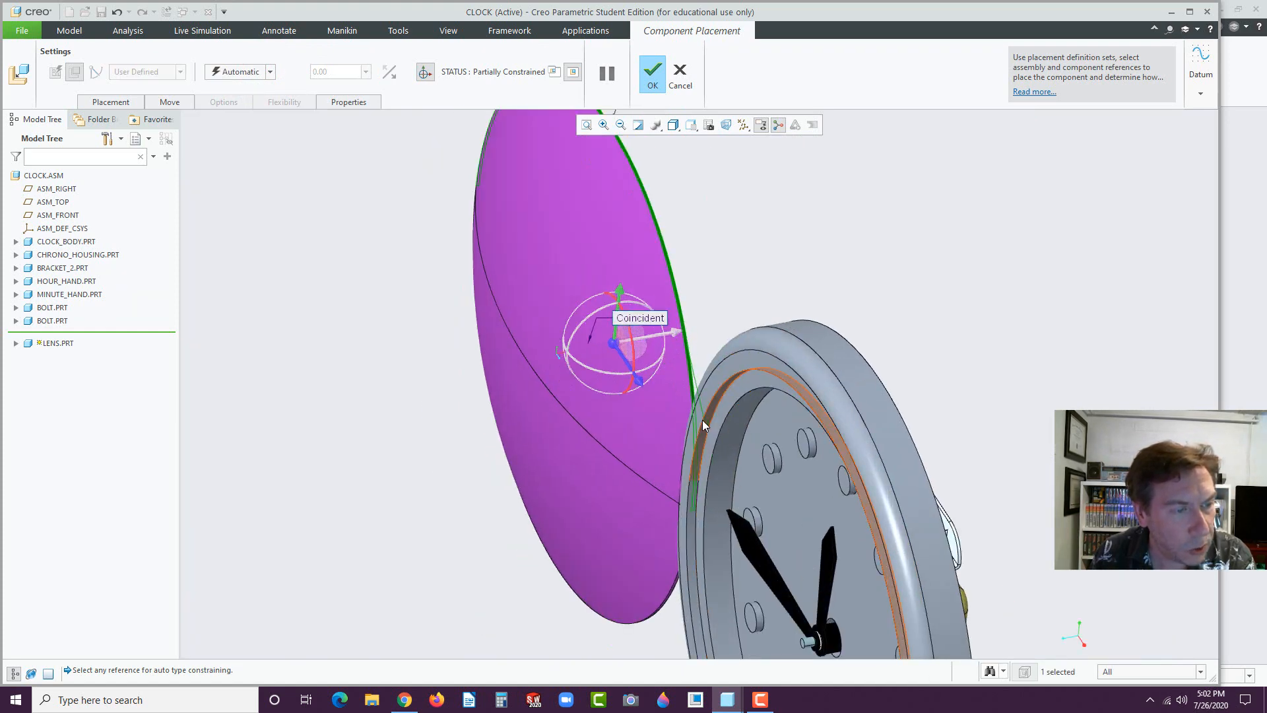
{"action": "left_click", "coordinate": [708, 421]}
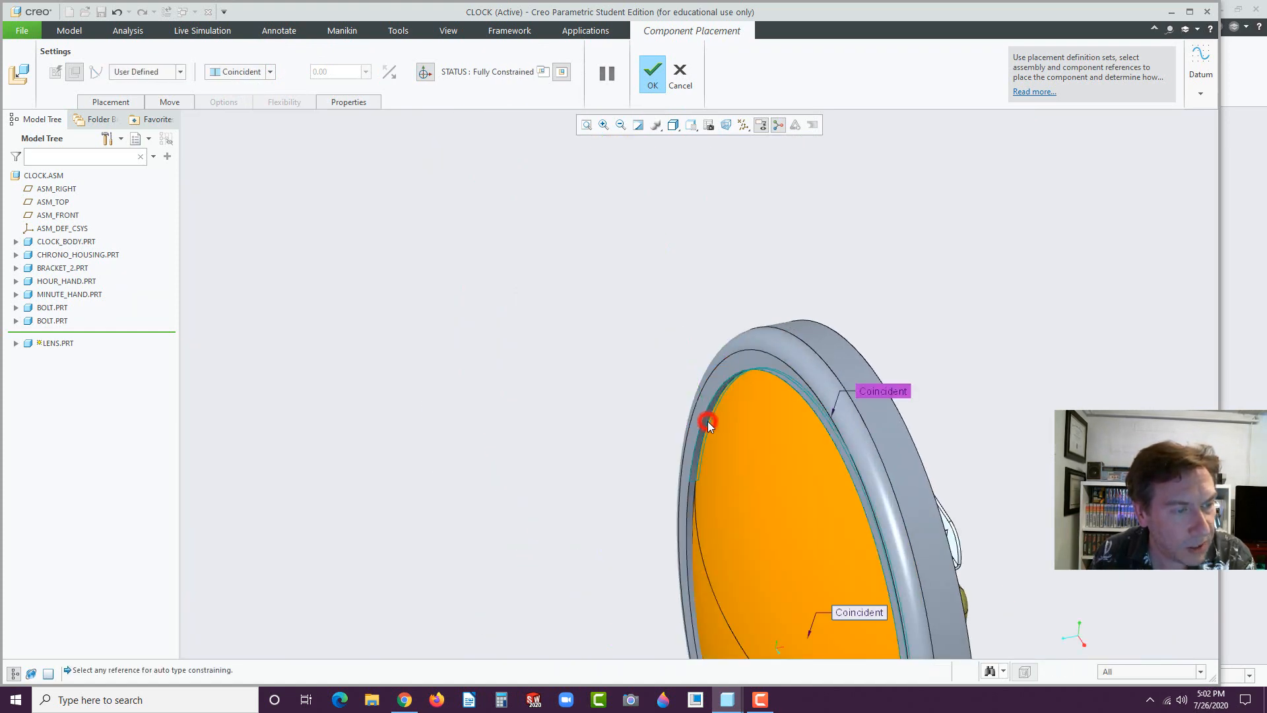
{"action": "left_click", "coordinate": [652, 73]}
- Restore the assembly's Standard Orientation and explode it with Edit Position to adjust the component positions
{"action": "left_click", "coordinate": [577, 238]}
{"action": "scroll", "coordinate": [577, 238], "scroll_direction": "up", "scroll_amount": 3}
{"action": "scroll", "coordinate": [660, 414], "scroll_direction": "down", "scroll_amount": 2}
{"action": "middle_click_drag", "start_coordinate": [660, 414], "coordinate": [762, 299]}
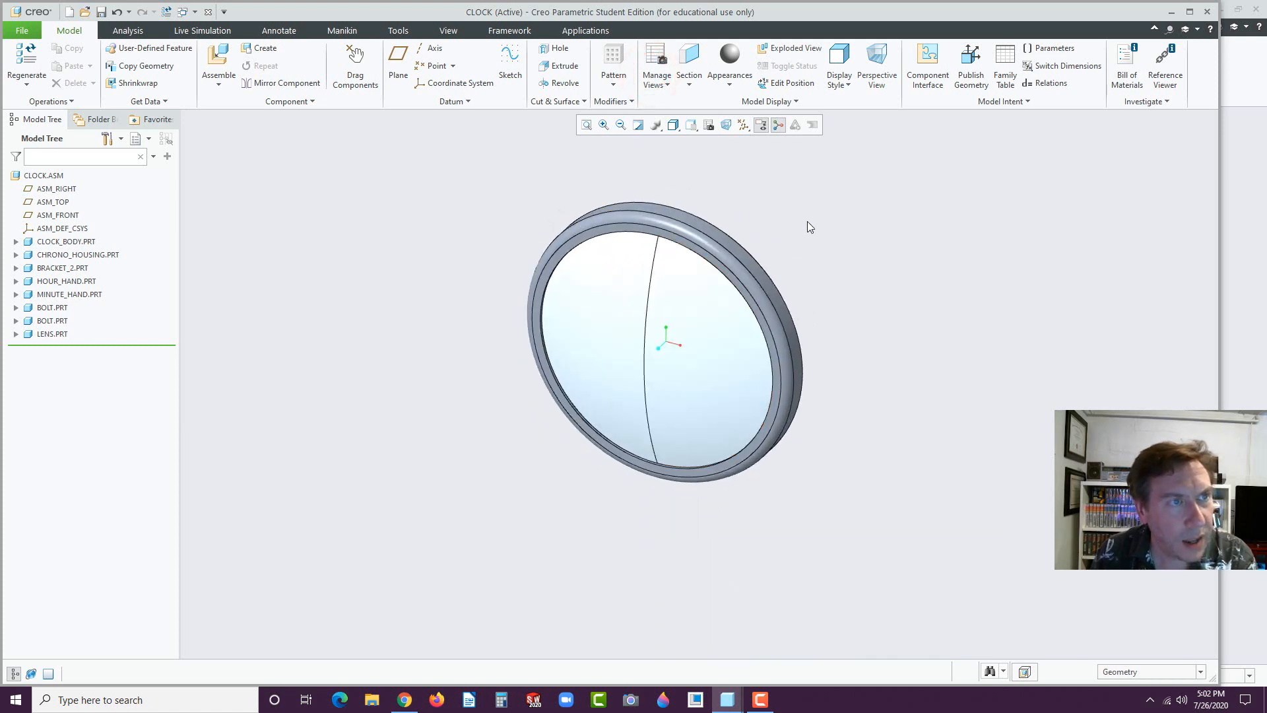
{"action": "left_click", "coordinate": [691, 127]}
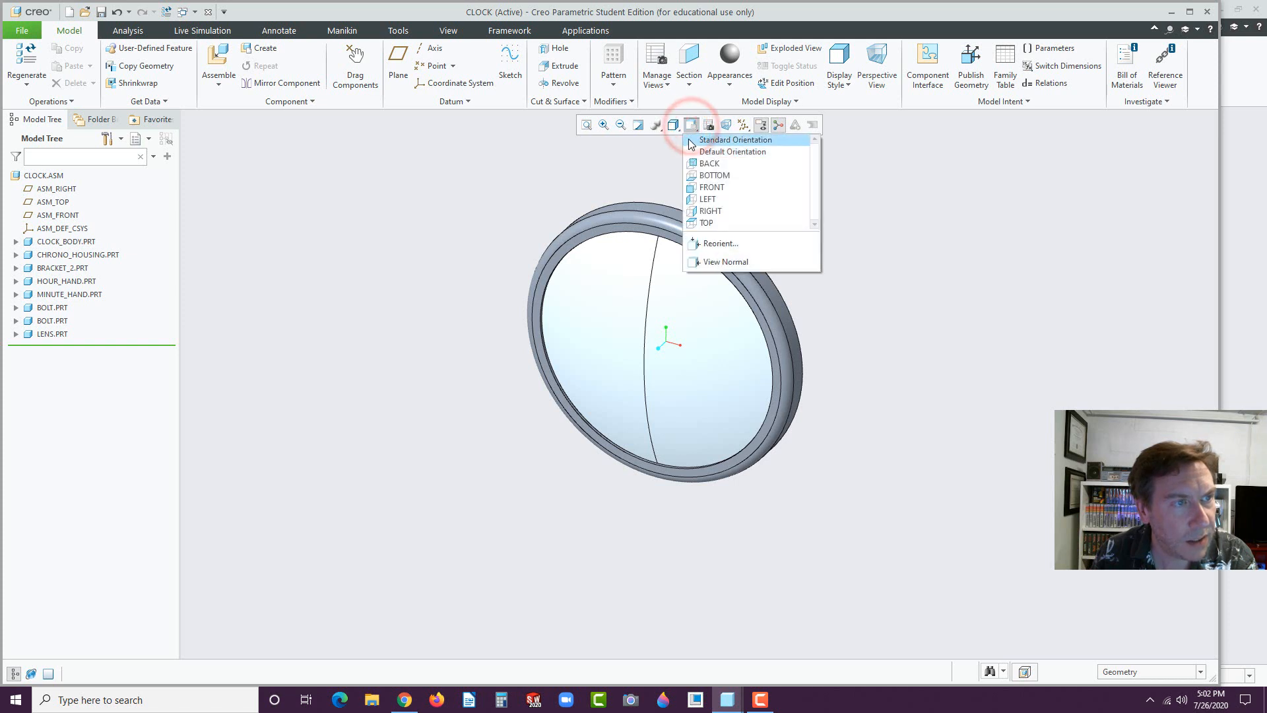
{"action": "left_click", "coordinate": [699, 142]}
{"action": "scroll", "coordinate": [778, 282], "scroll_direction": "up", "scroll_amount": 2}
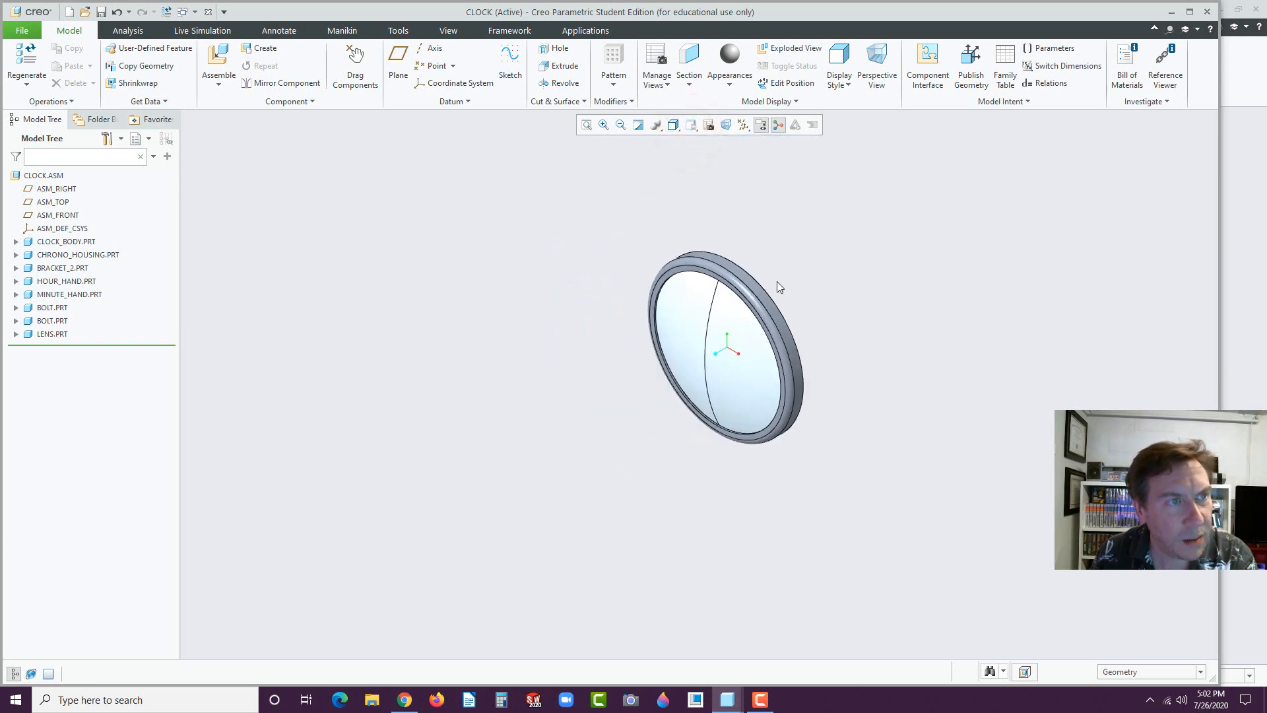
{"action": "left_click", "coordinate": [782, 88]}
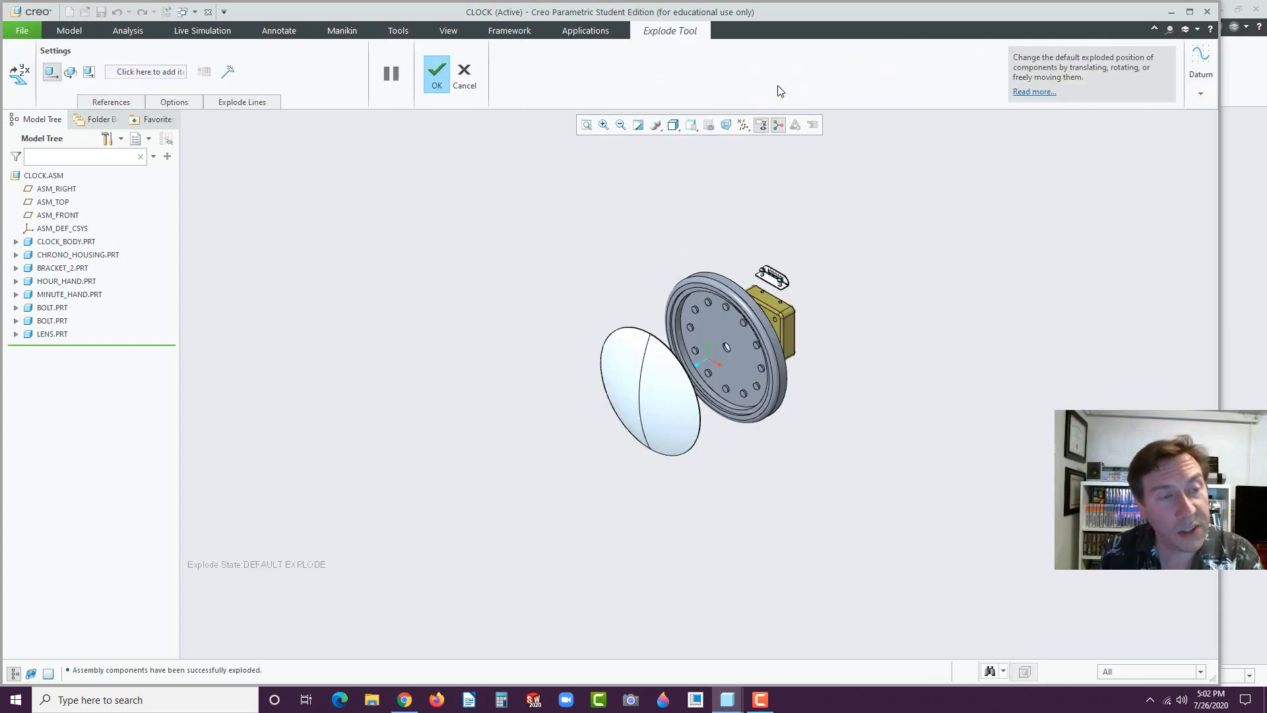
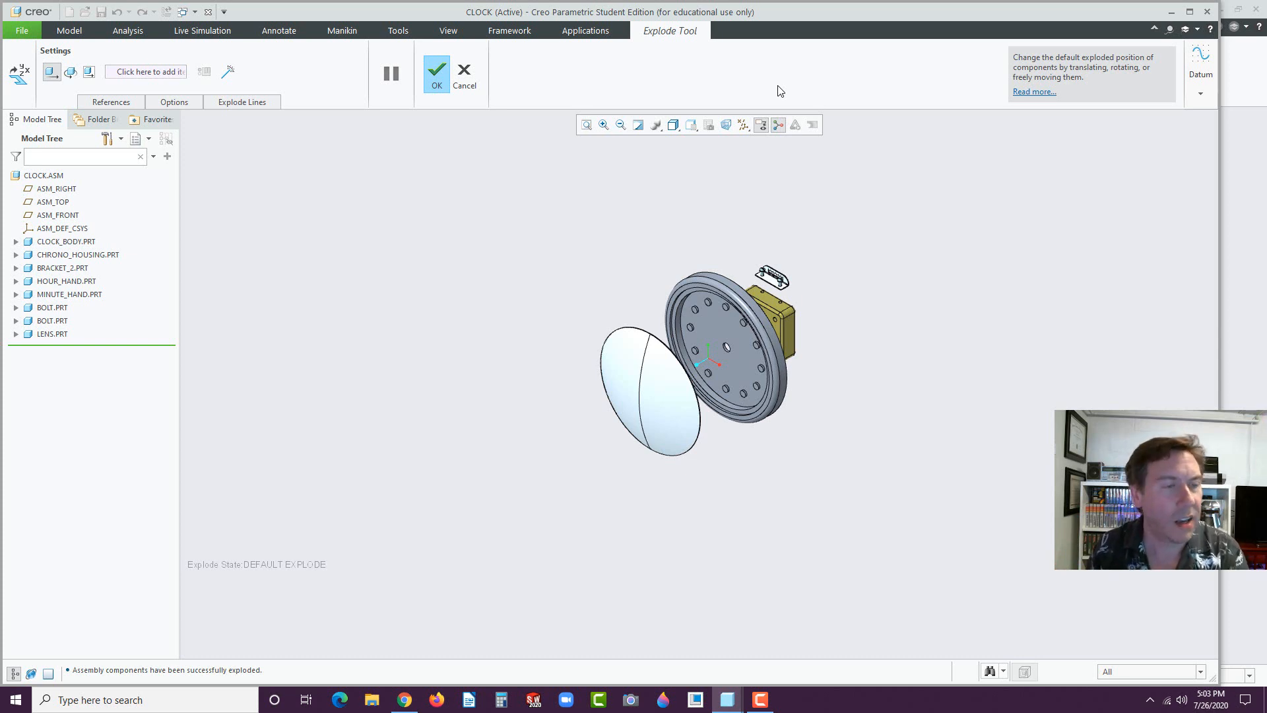
- Move both bolts together about 1.32 straight up, clear of the mounting bracket in the exploded view
{"action": "scroll", "coordinate": [772, 285], "scroll_direction": "up", "scroll_amount": 5}
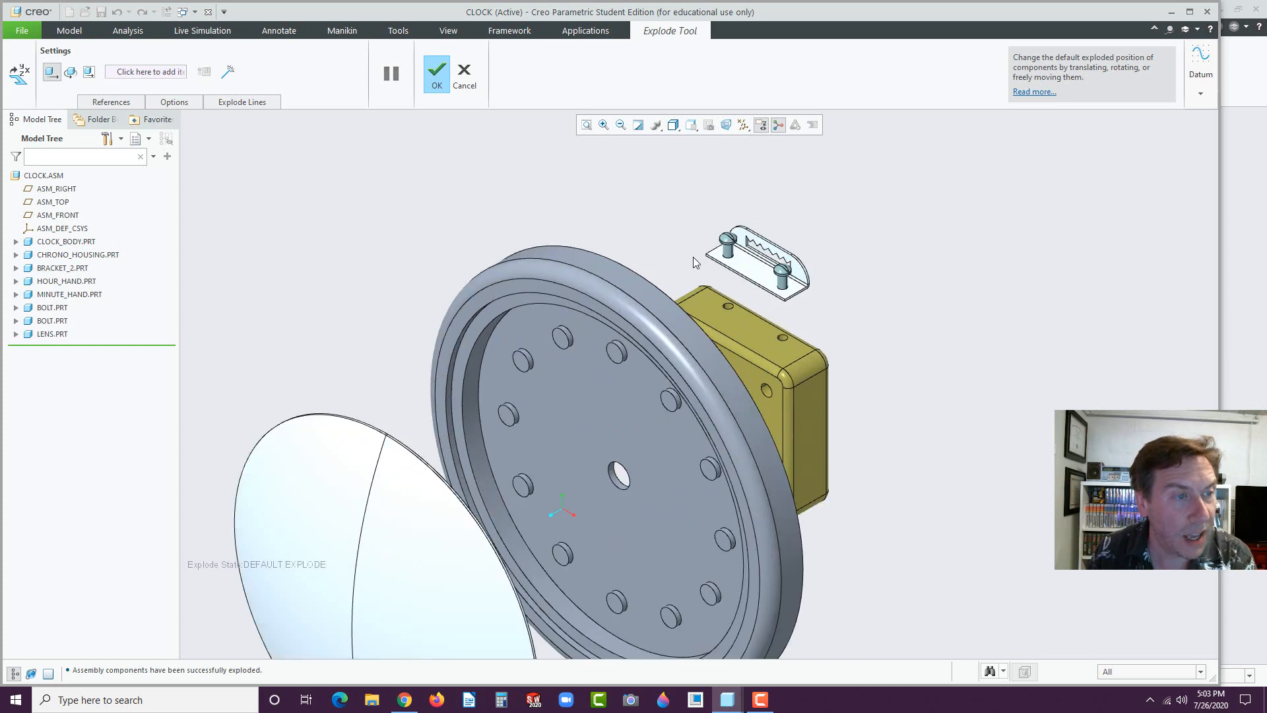
{"action": "left_click", "coordinate": [726, 247]}
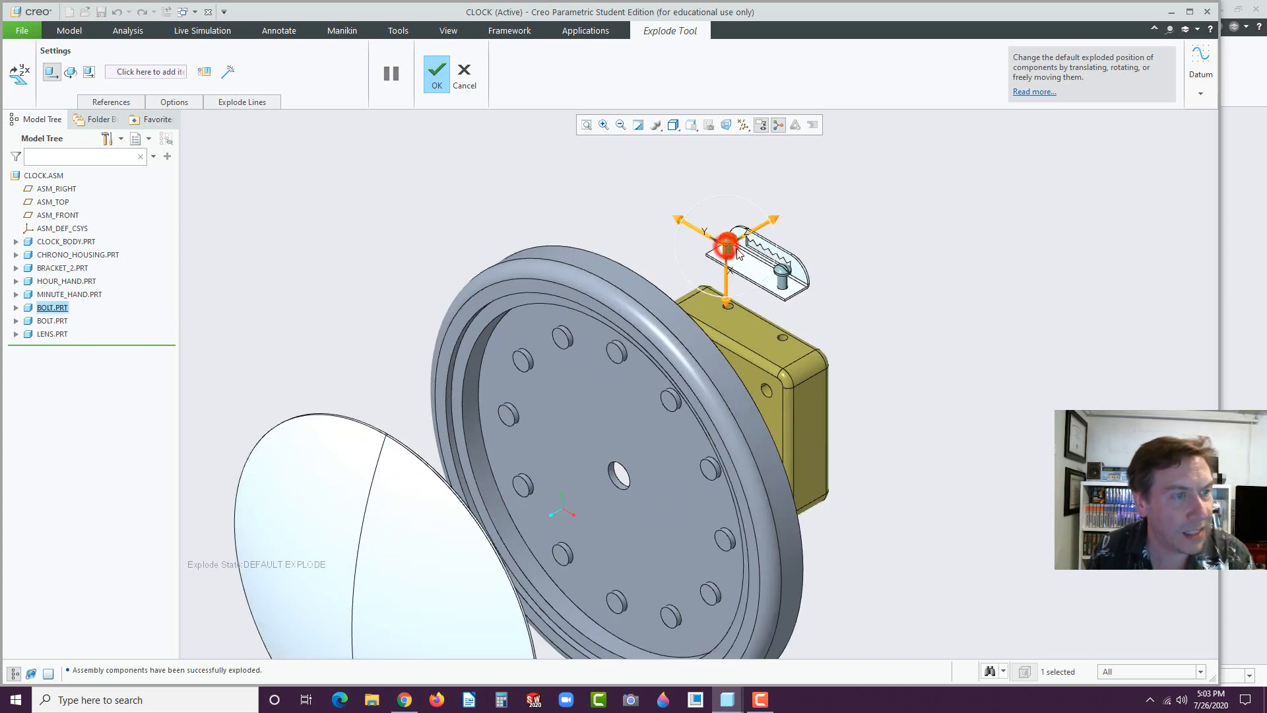
{"action": "left_click", "coordinate": [784, 280], "text": "ctrl"}
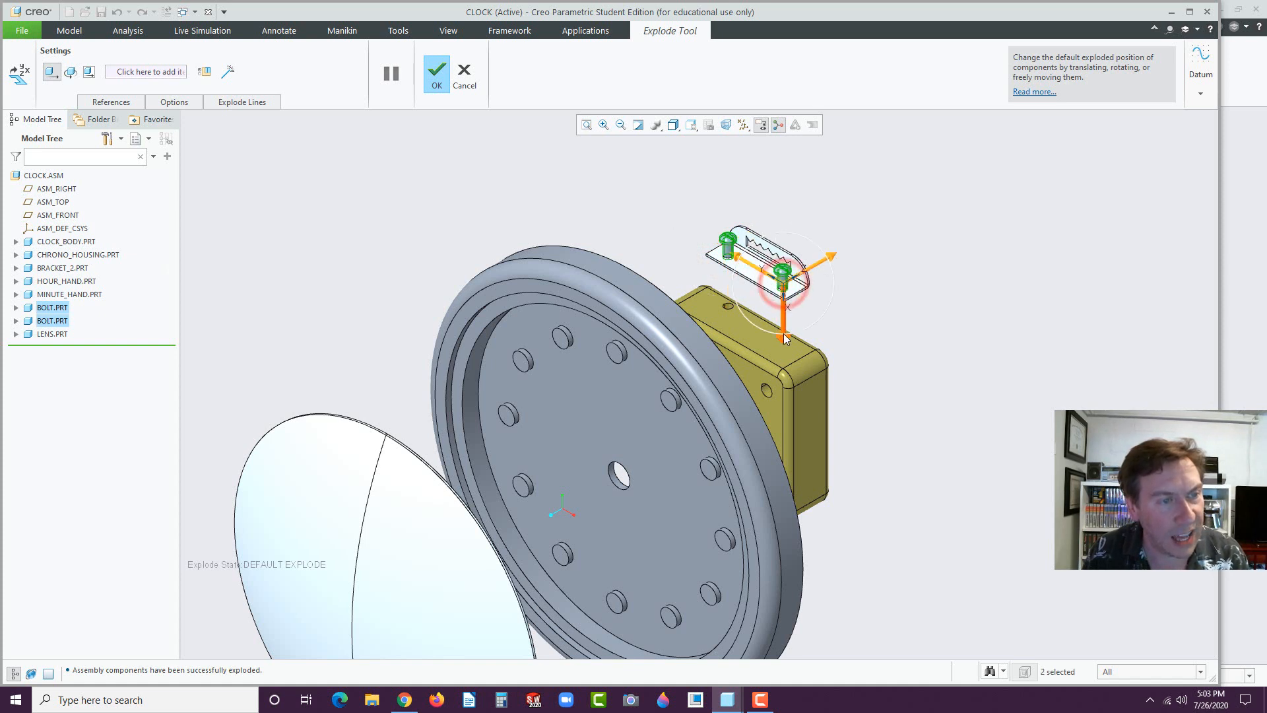
{"action": "left_click_drag", "start_coordinate": [786, 332], "coordinate": [785, 290]}
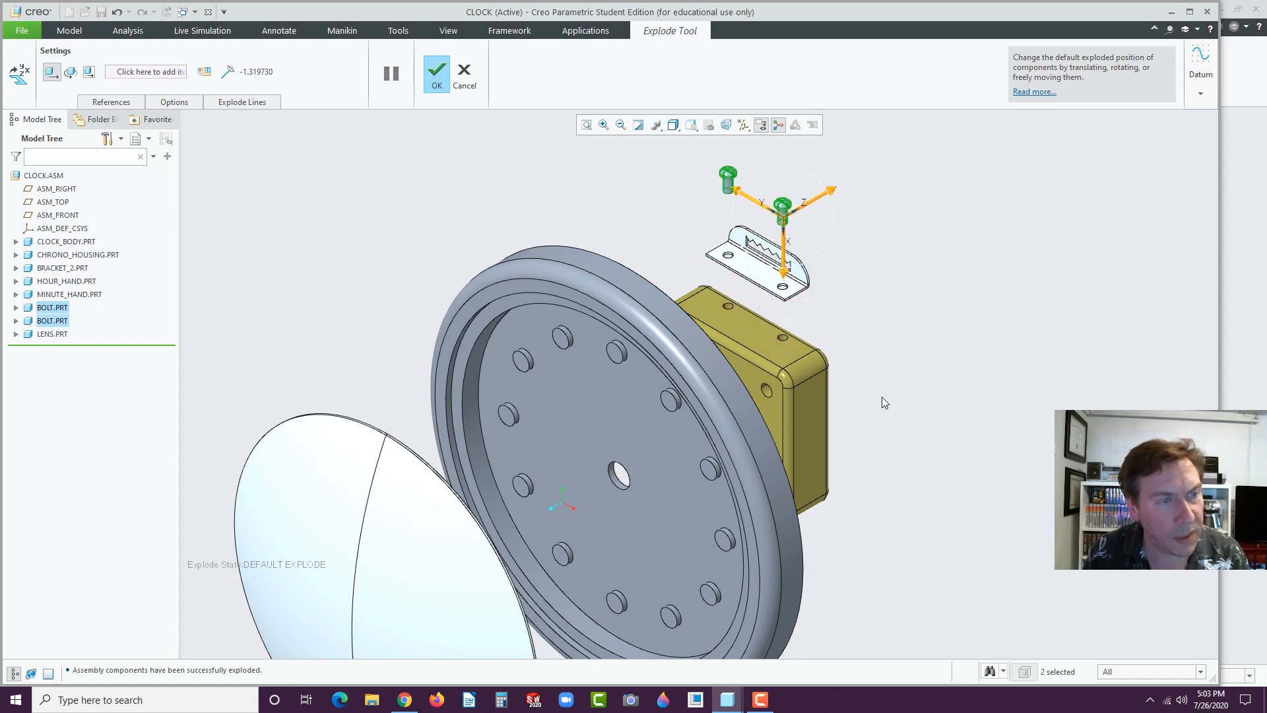
- Move the lens about 9.83 forward along the clock's axis and the clock body about 2.72 forward from the chrono housing
{"action": "scroll", "coordinate": [882, 398], "scroll_direction": "down", "scroll_amount": 3}
{"action": "scroll", "coordinate": [876, 406], "scroll_direction": "up", "scroll_amount": 2}
{"action": "left_click", "coordinate": [595, 514]}
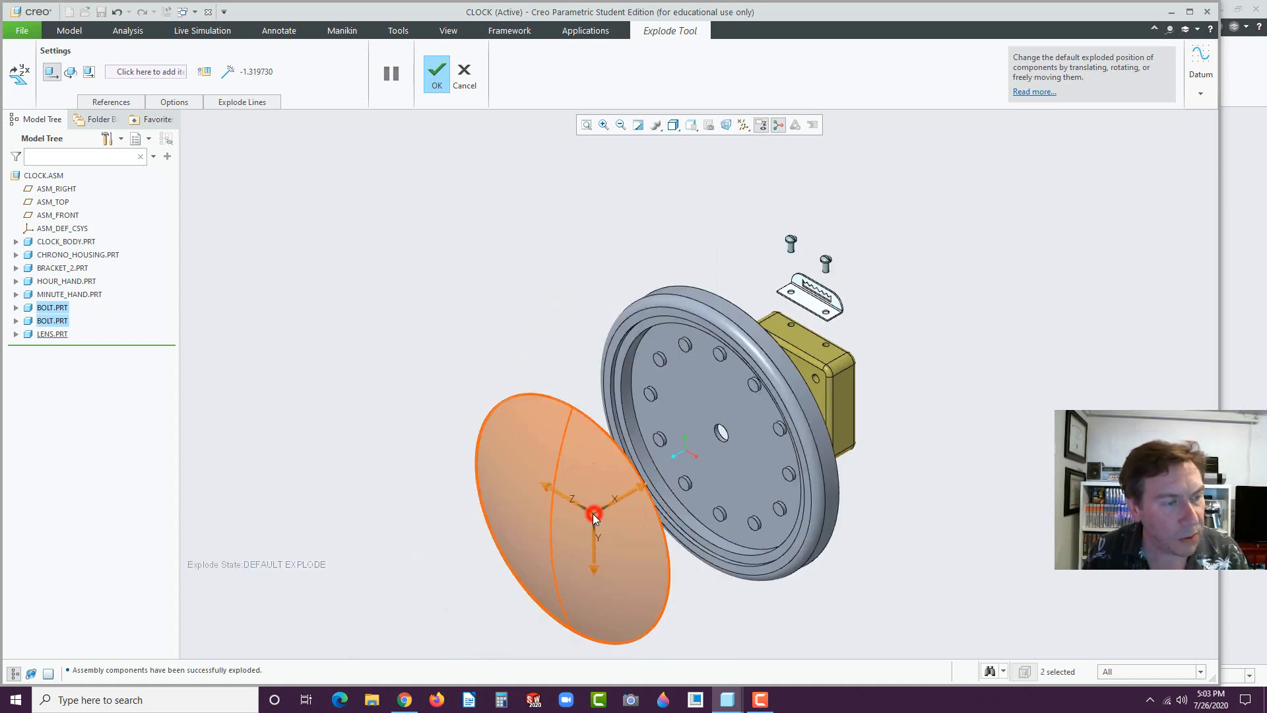
{"action": "left_click_drag", "start_coordinate": [644, 490], "coordinate": [553, 517]}
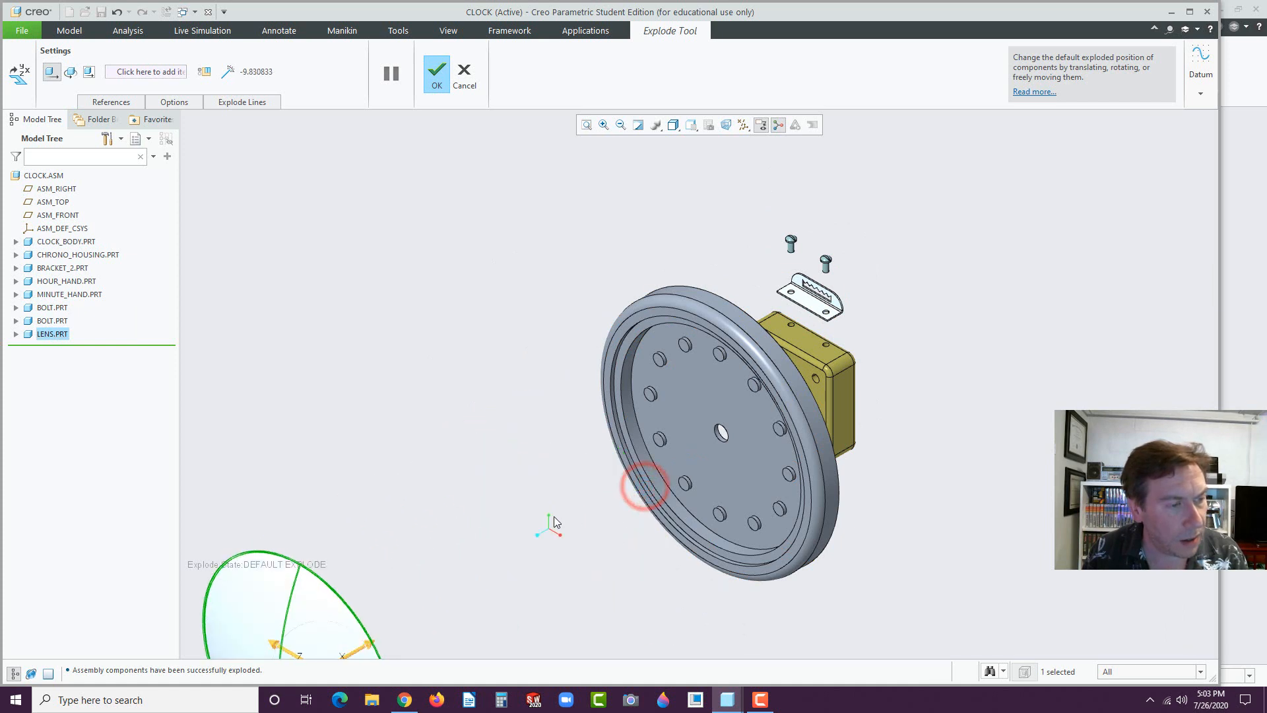
{"action": "left_click", "coordinate": [701, 418]}
{"action": "left_click_drag", "start_coordinate": [662, 442], "coordinate": [587, 485]}
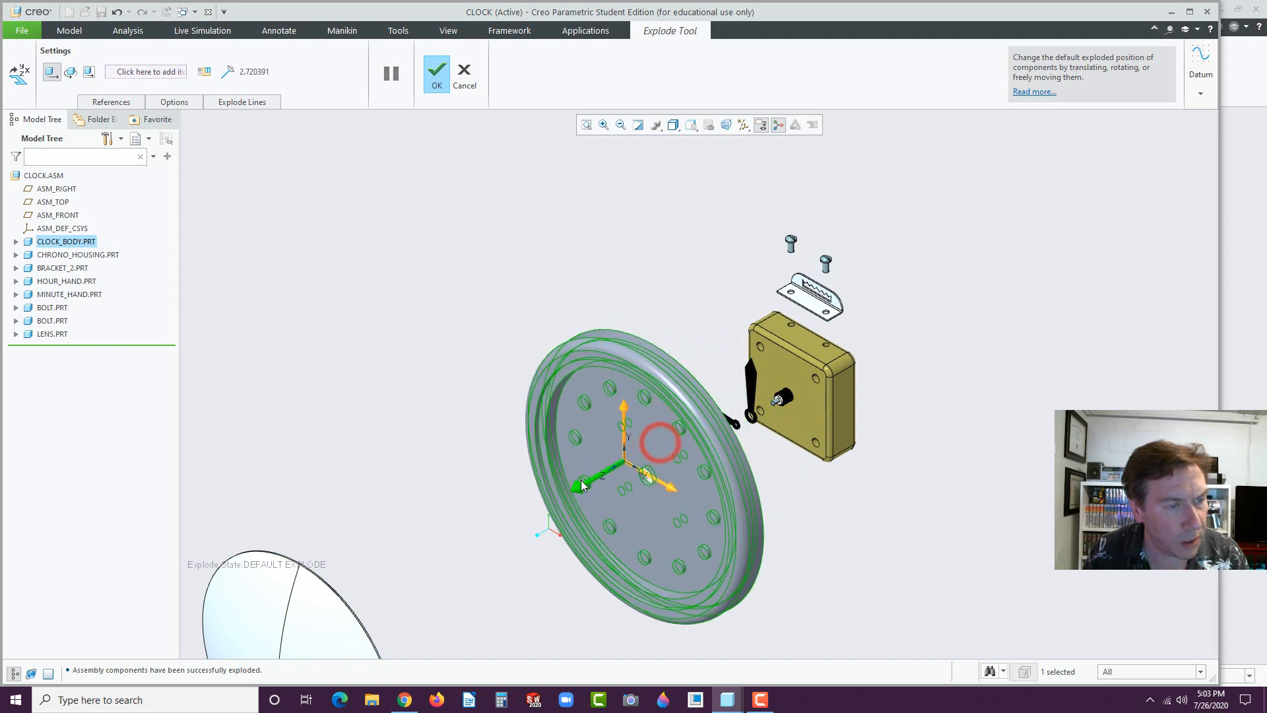
- Move the hour and minute hands together about 10.09 forward along the clock's axis, between the lens and the clock body
{"action": "left_click", "coordinate": [734, 424]}
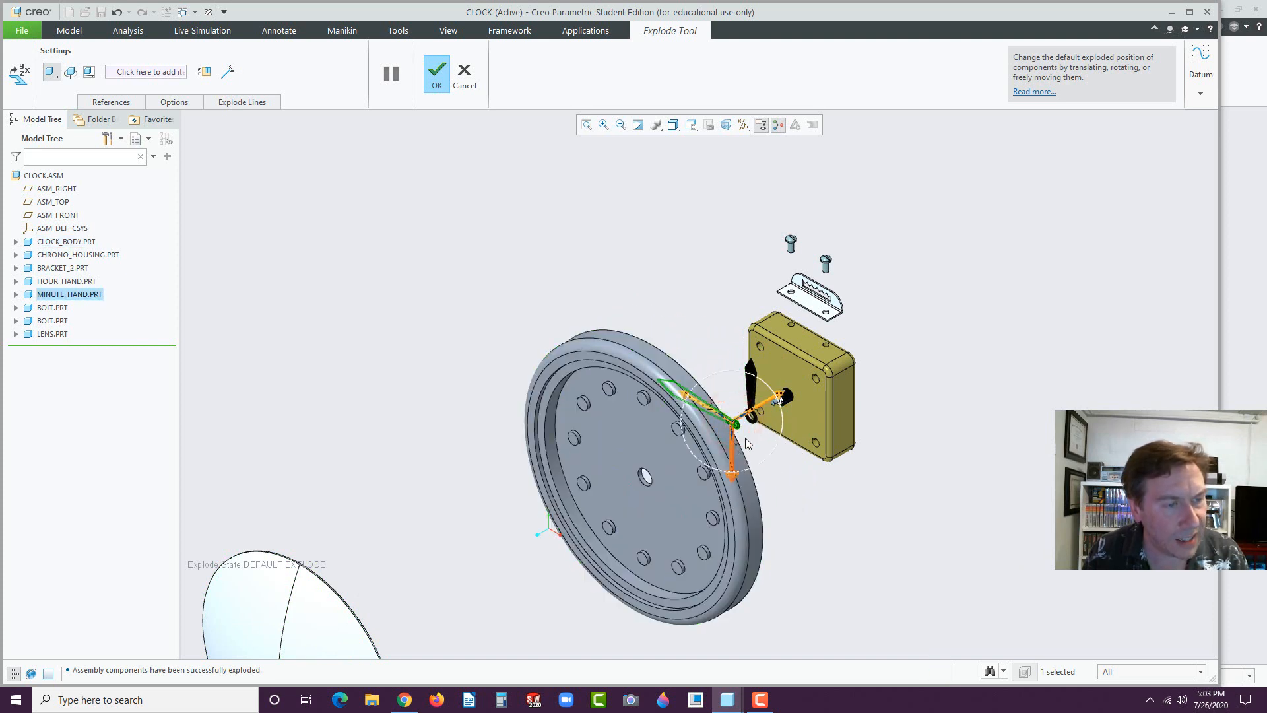
{"action": "left_click", "coordinate": [751, 386], "text": "ctrl"}
{"action": "left_click_drag", "start_coordinate": [781, 368], "coordinate": [493, 513]}
{"action": "scroll", "coordinate": [778, 433], "scroll_direction": "up", "scroll_amount": 4}
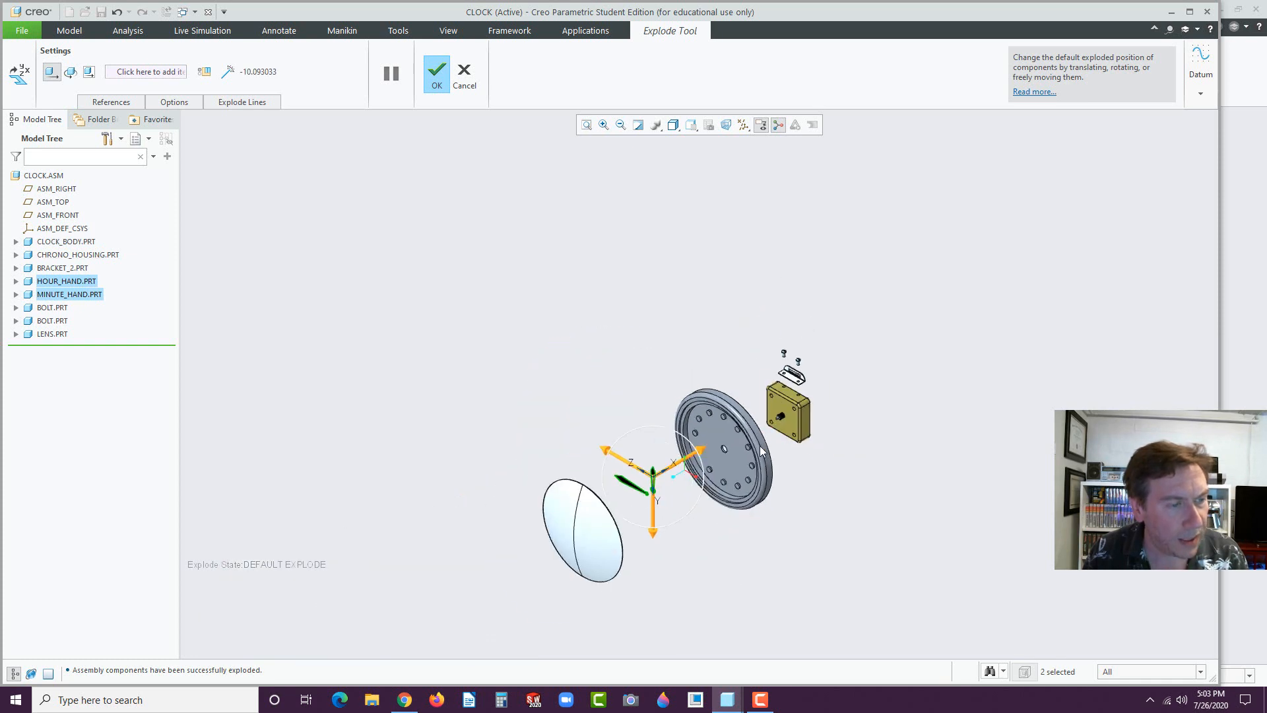
{"action": "scroll", "coordinate": [739, 502], "scroll_direction": "down", "scroll_amount": 3}
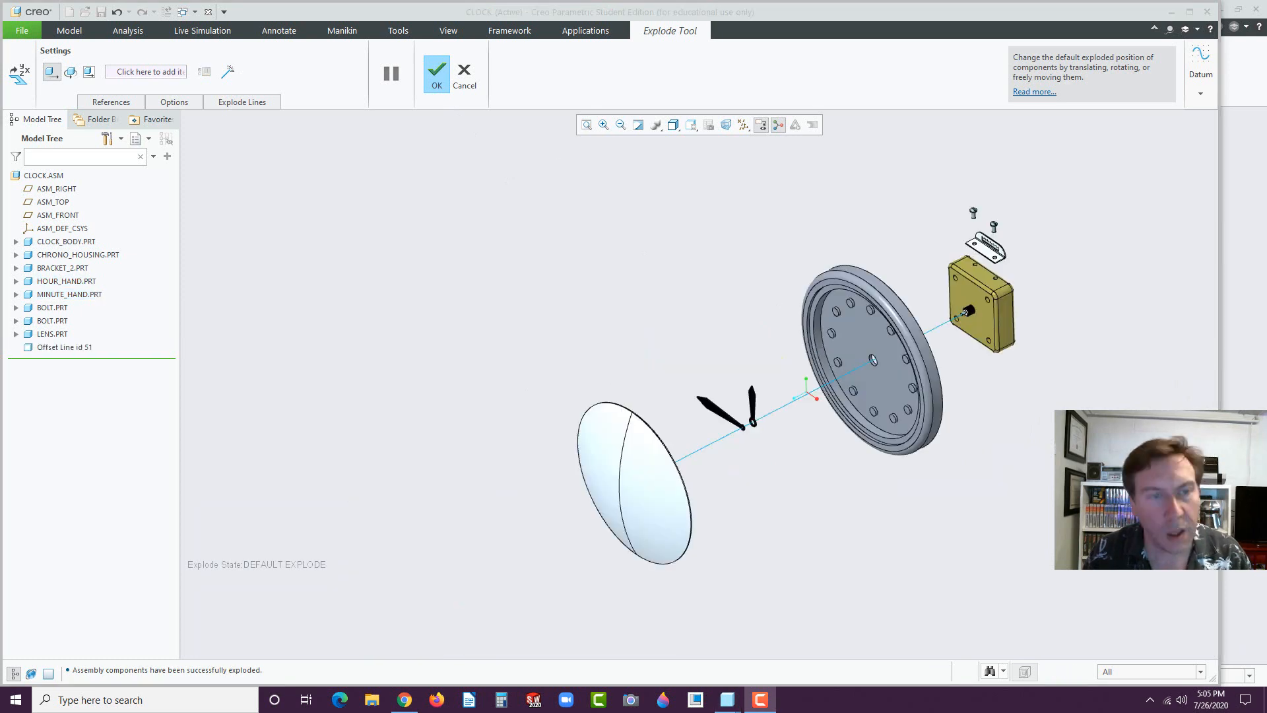
{"action": "scroll", "coordinate": [945, 334], "scroll_direction": "down", "scroll_amount": 2}
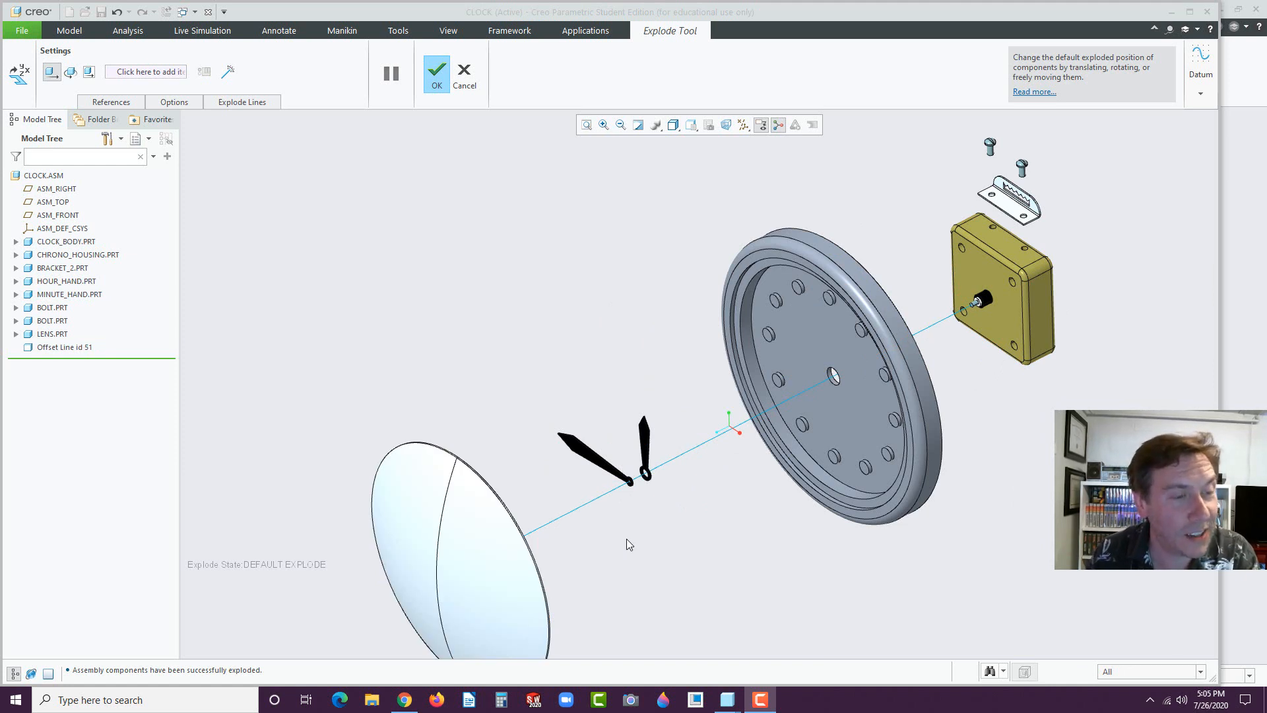
- Start a cosmetic offset line in the exploded view, using the shank's end face on the right-hand bolt as its first reference
{"action": "scroll", "coordinate": [746, 496], "scroll_direction": "up", "scroll_amount": 1}
{"action": "scroll", "coordinate": [750, 545], "scroll_direction": "down", "scroll_amount": 1}
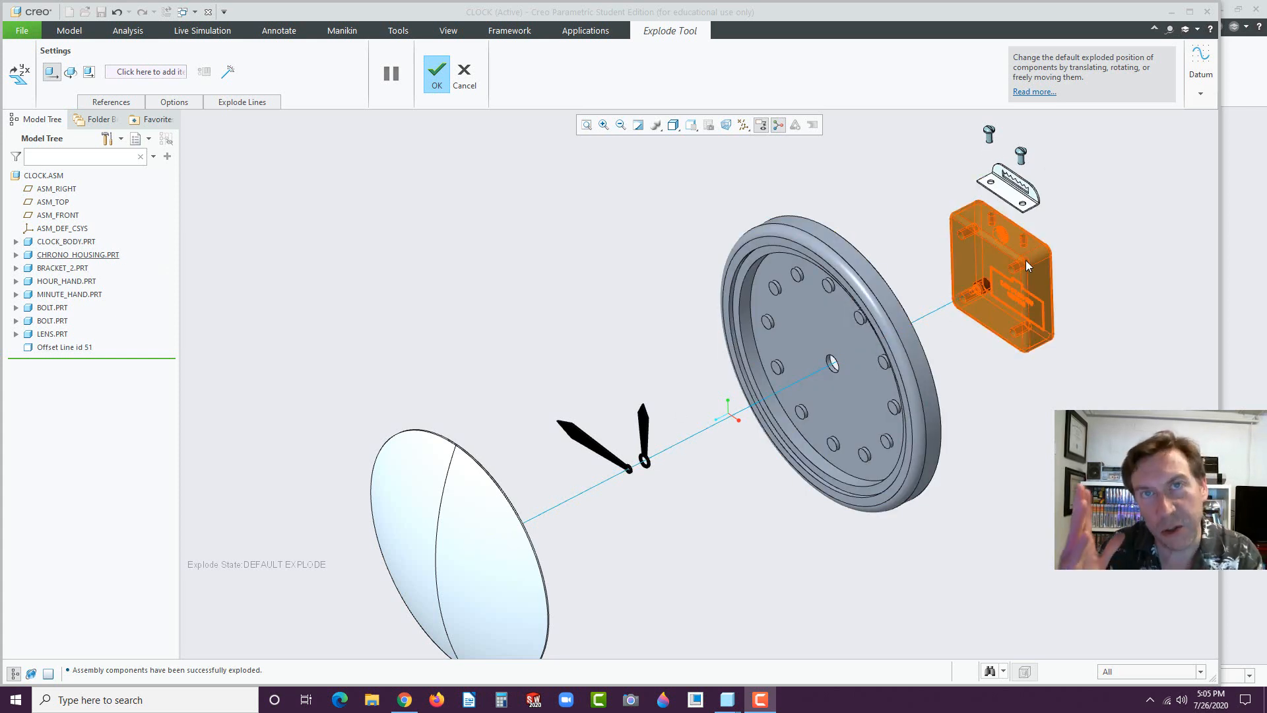
{"action": "left_click", "coordinate": [229, 73]}
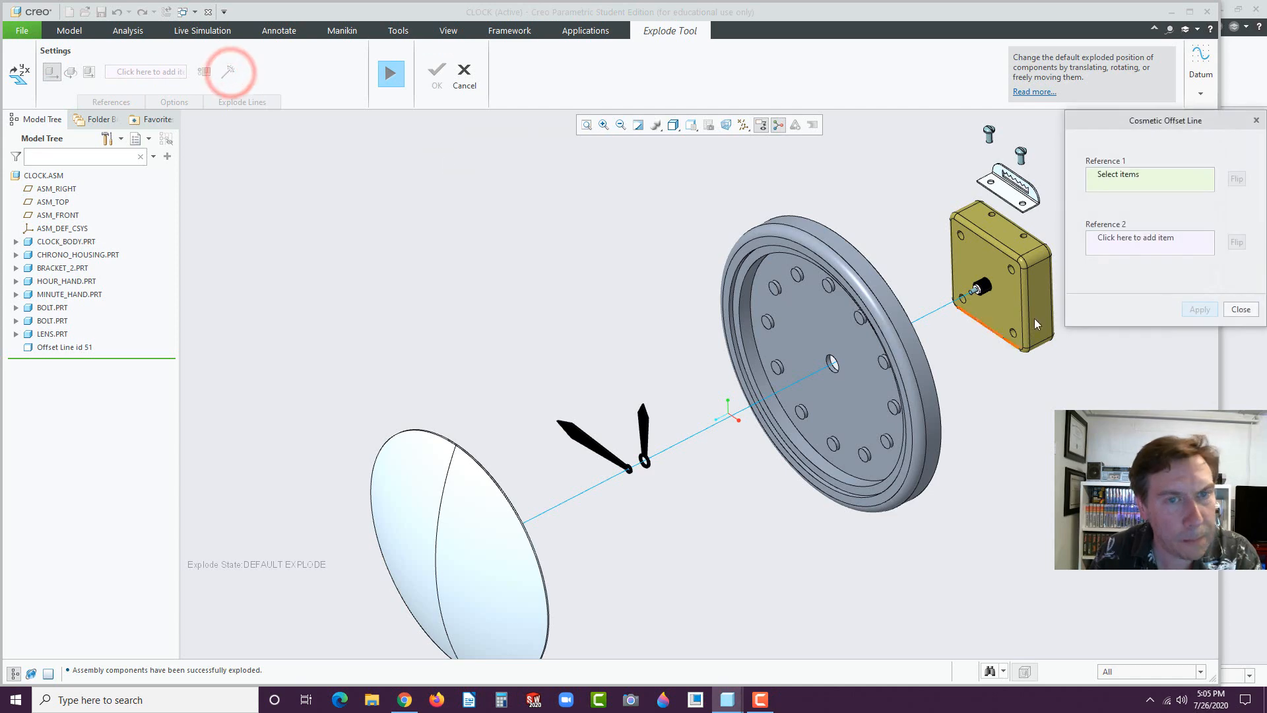
{"action": "scroll", "coordinate": [1019, 299], "scroll_direction": "down", "scroll_amount": 1}
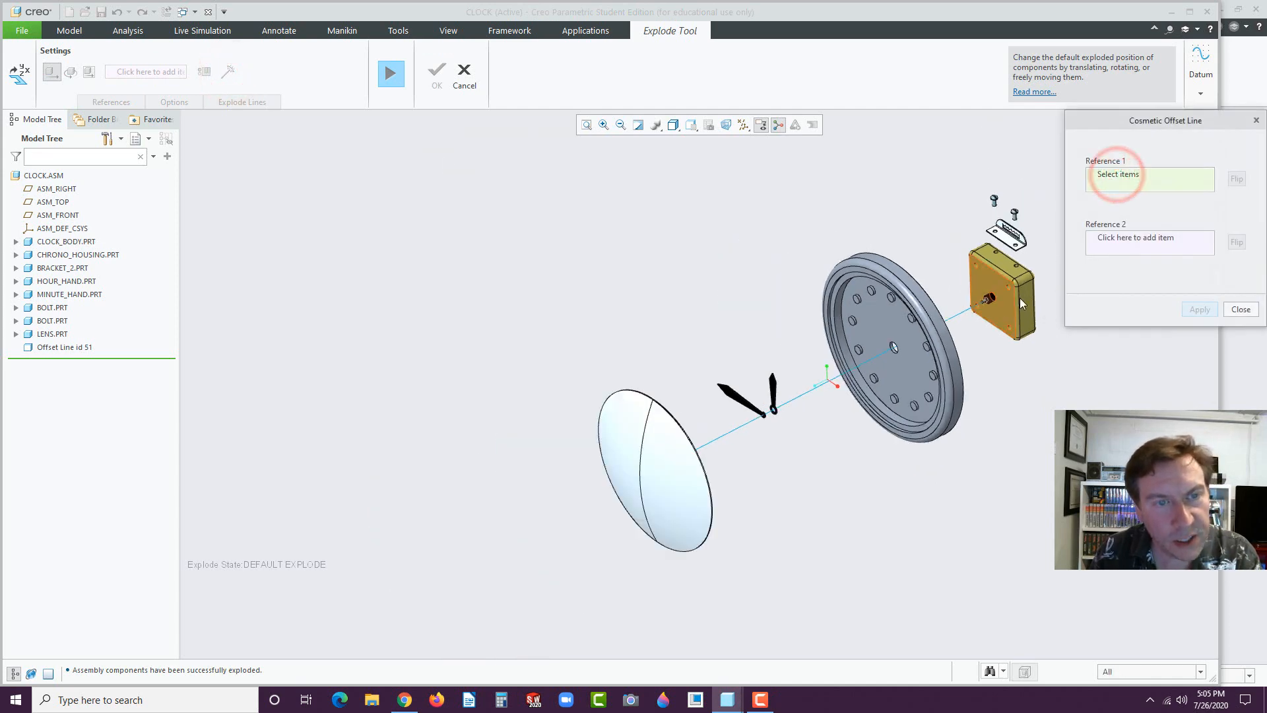
{"action": "scroll", "coordinate": [1009, 268], "scroll_direction": "up", "scroll_amount": 5}
{"action": "scroll", "coordinate": [1029, 262], "scroll_direction": "up", "scroll_amount": 3}
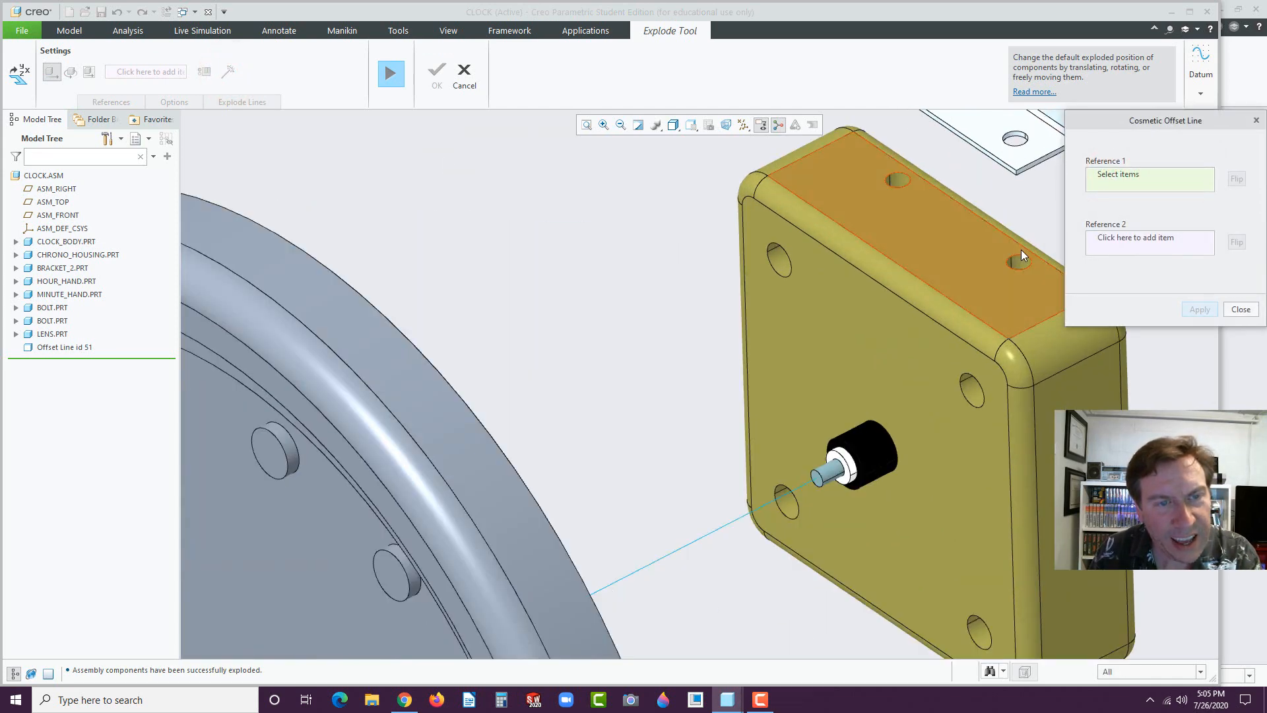
{"action": "scroll", "coordinate": [1014, 264], "scroll_direction": "up", "scroll_amount": 2}
{"action": "scroll", "coordinate": [1013, 263], "scroll_direction": "down", "scroll_amount": 8}
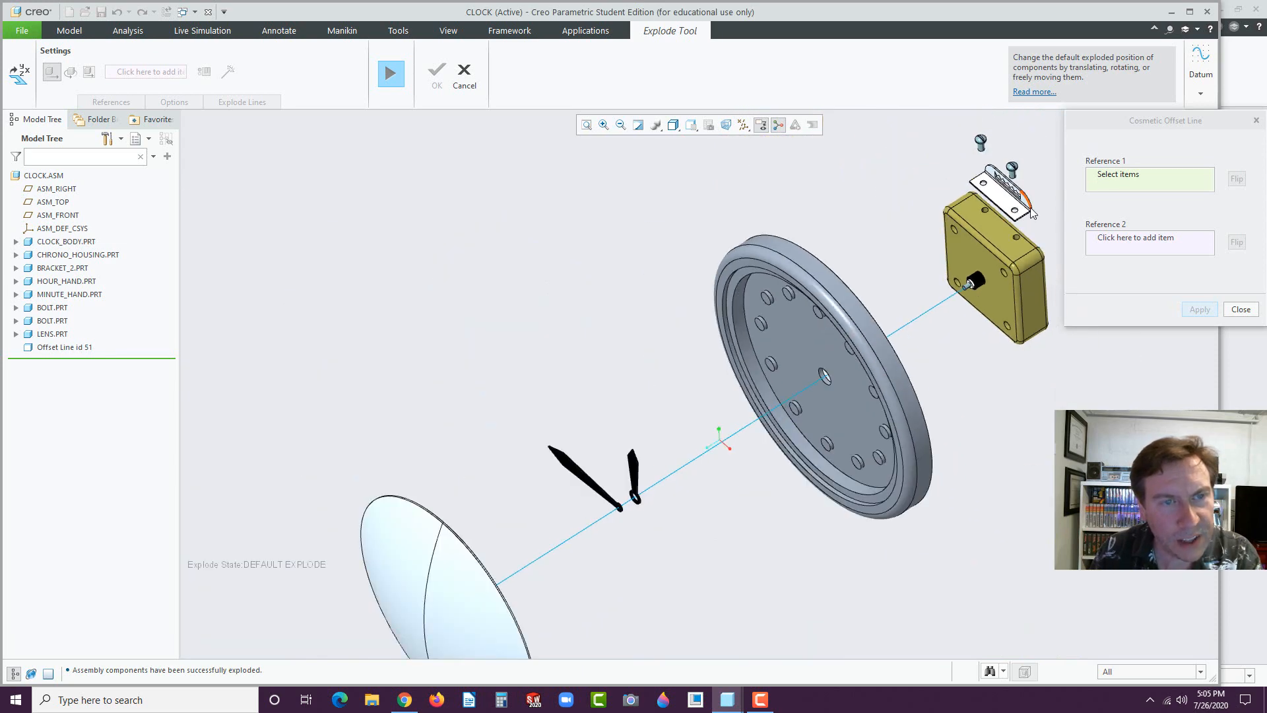
{"action": "middle_click_drag", "start_coordinate": [1023, 165], "coordinate": [1032, 558]}
{"action": "scroll", "coordinate": [1010, 541], "scroll_direction": "up", "scroll_amount": 5}
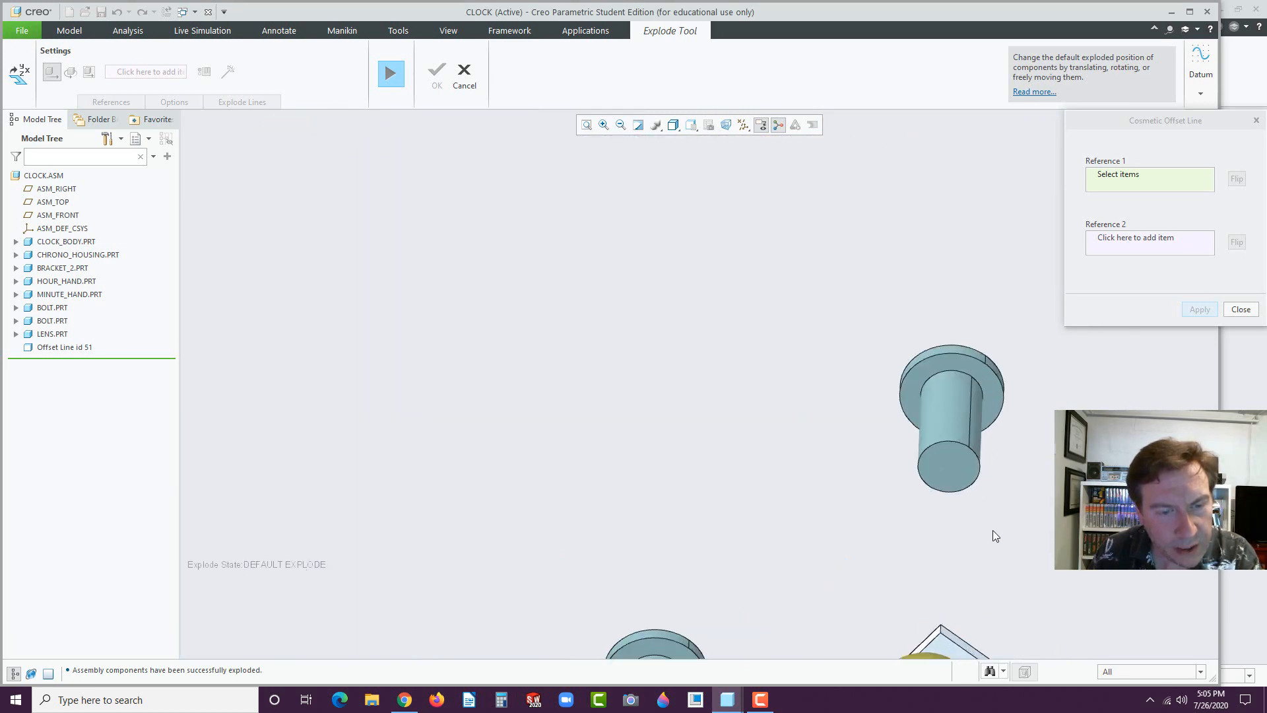
{"action": "left_click", "coordinate": [949, 471]}
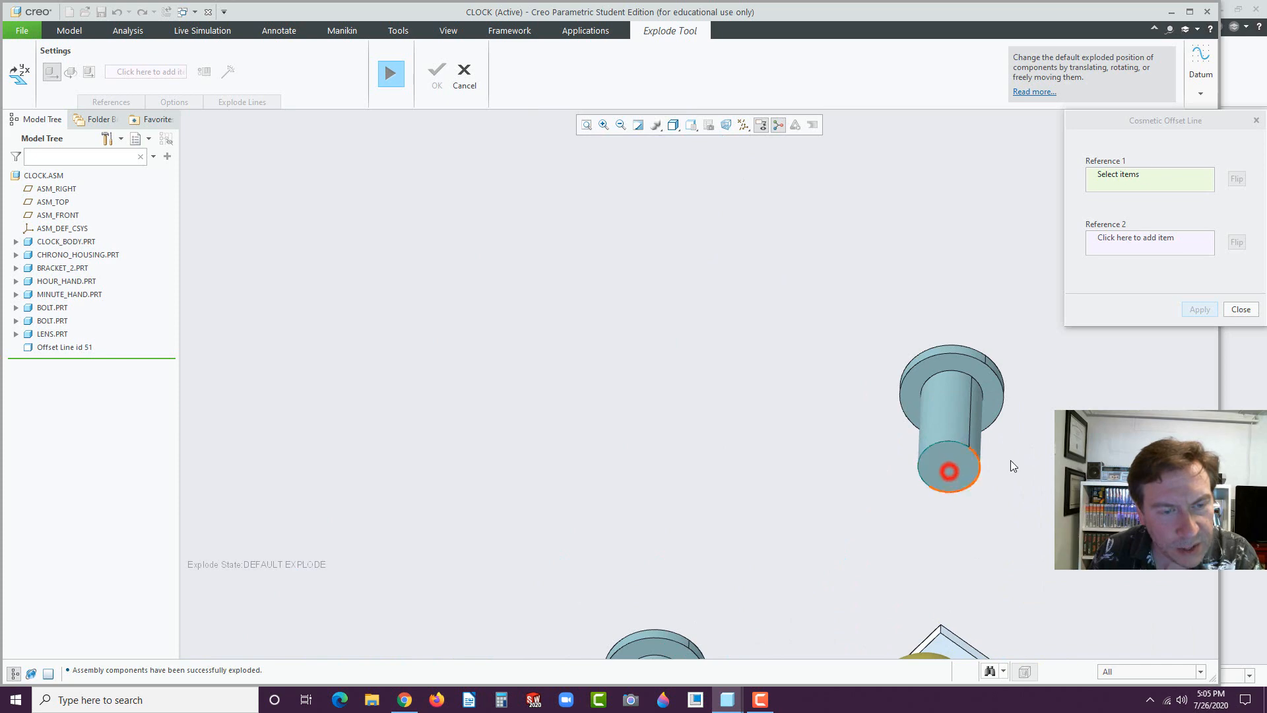
{"action": "left_click", "coordinate": [1114, 237]}
- Complete the right-hand bolt's offset line with the bottom face of the matching chrono housing hole as its second reference
{"action": "scroll", "coordinate": [929, 393], "scroll_direction": "down", "scroll_amount": 5}
{"action": "middle_click_drag", "start_coordinate": [952, 406], "coordinate": [967, 495]}
{"action": "scroll", "coordinate": [997, 330], "scroll_direction": "down", "scroll_amount": 5}
{"action": "middle_click_drag", "start_coordinate": [997, 330], "coordinate": [961, 357]}
{"action": "scroll", "coordinate": [962, 337], "scroll_direction": "up", "scroll_amount": 6}
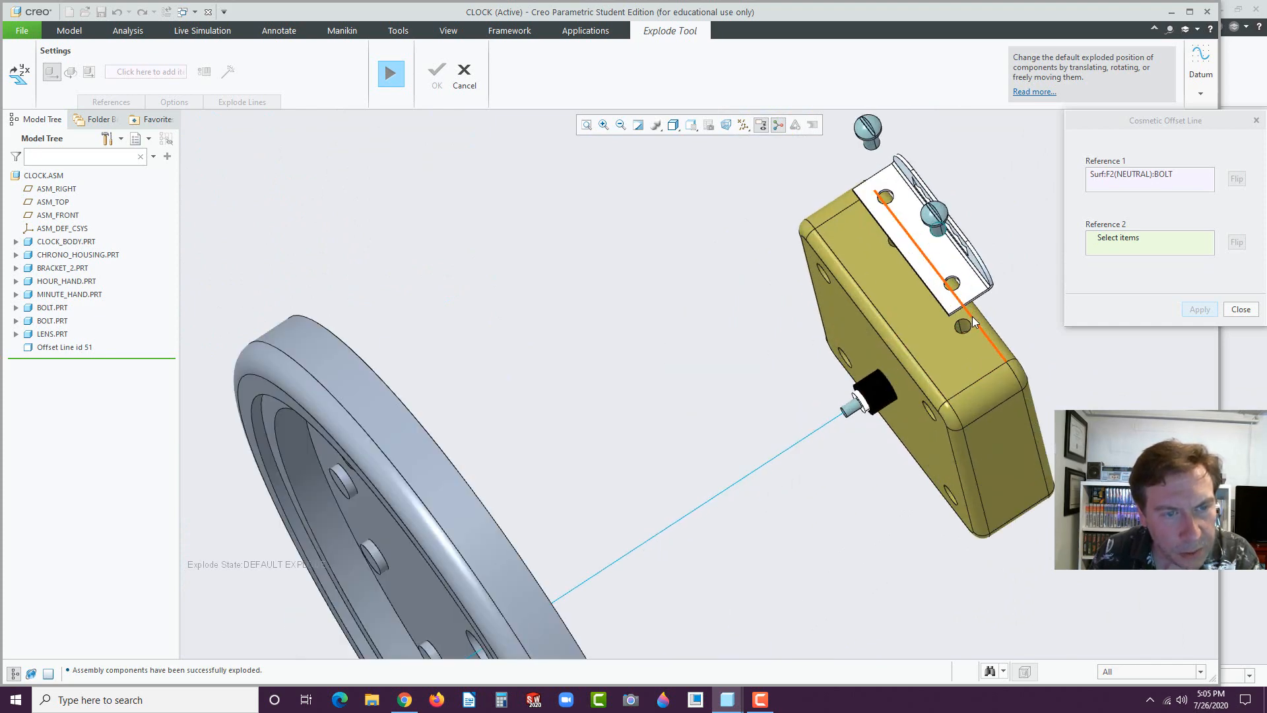
{"action": "scroll", "coordinate": [972, 316], "scroll_direction": "up", "scroll_amount": 6}
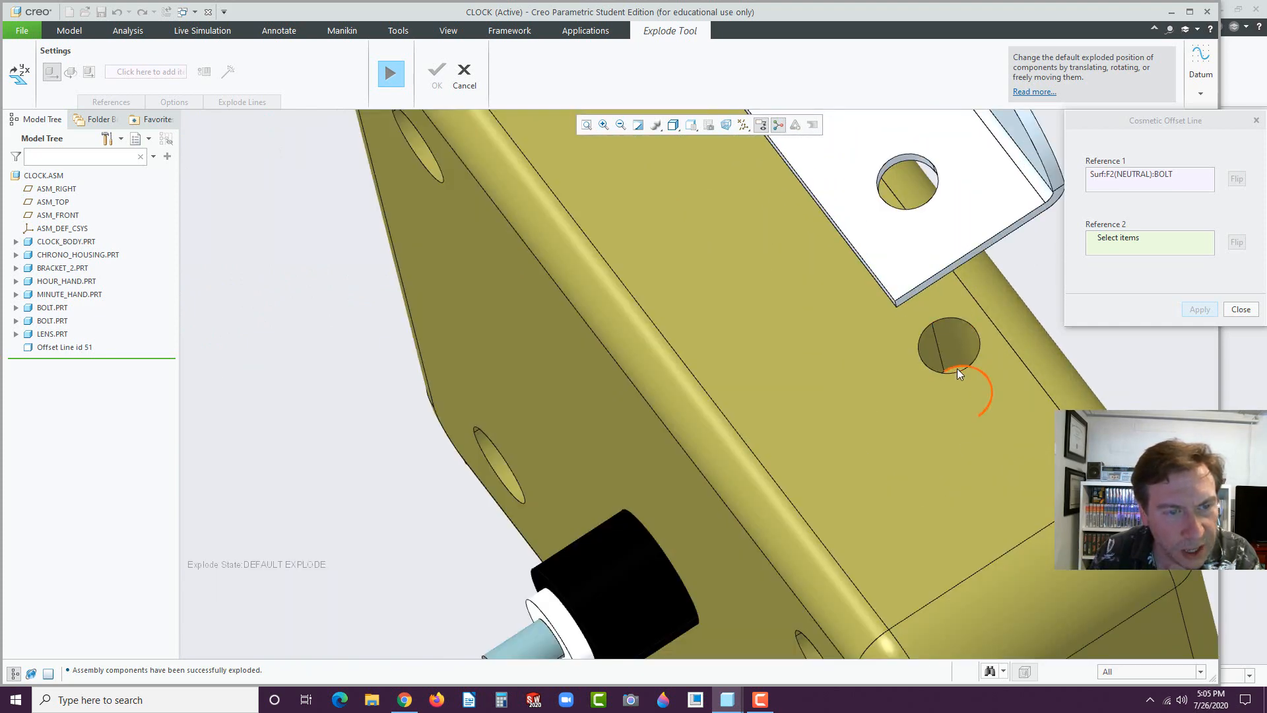
{"action": "scroll", "coordinate": [957, 368], "scroll_direction": "up", "scroll_amount": 3}
{"action": "middle_click_drag", "start_coordinate": [957, 362], "coordinate": [960, 370]}
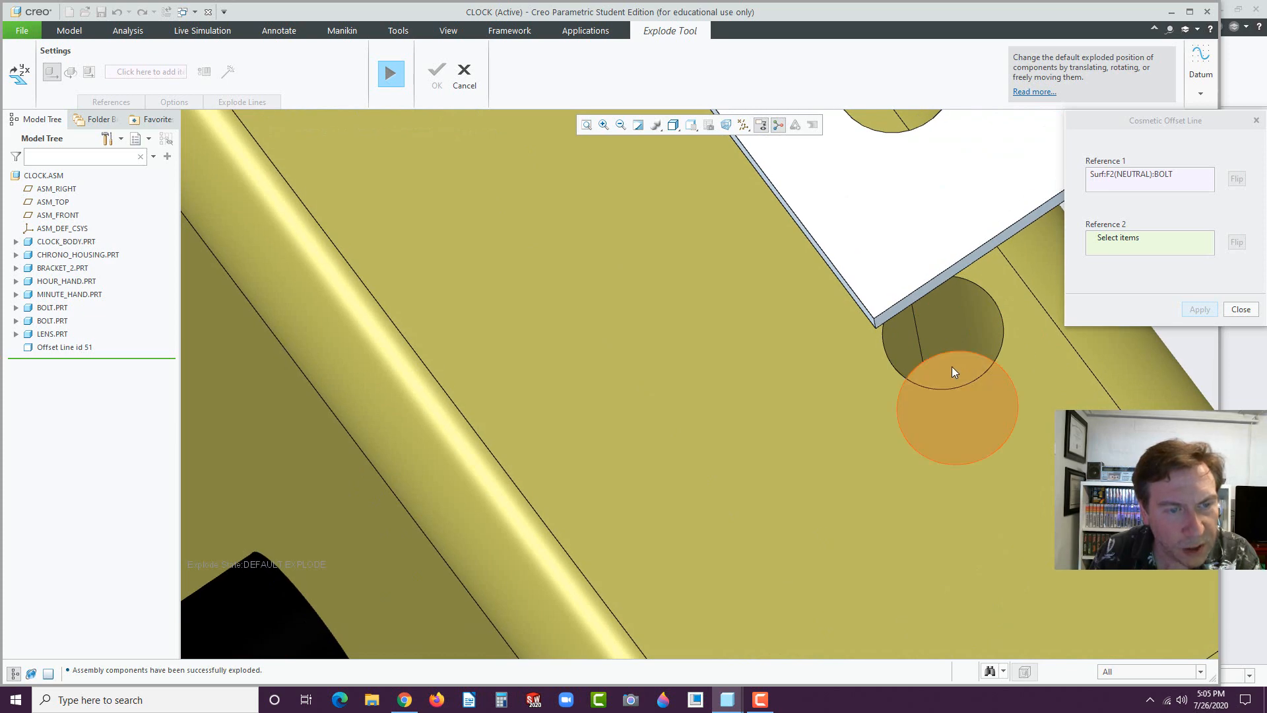
{"action": "left_click", "coordinate": [952, 369]}
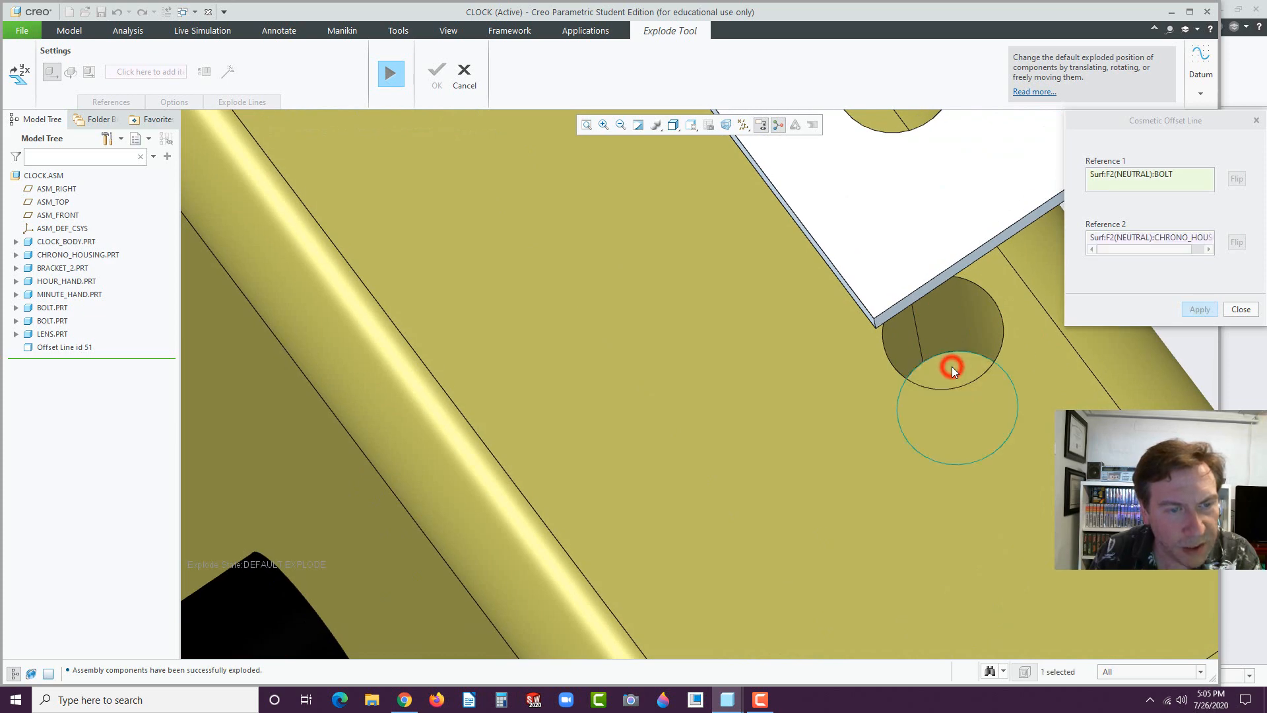
{"action": "left_click", "coordinate": [1199, 310]}
{"action": "scroll", "coordinate": [1014, 410], "scroll_direction": "down", "scroll_amount": 10}
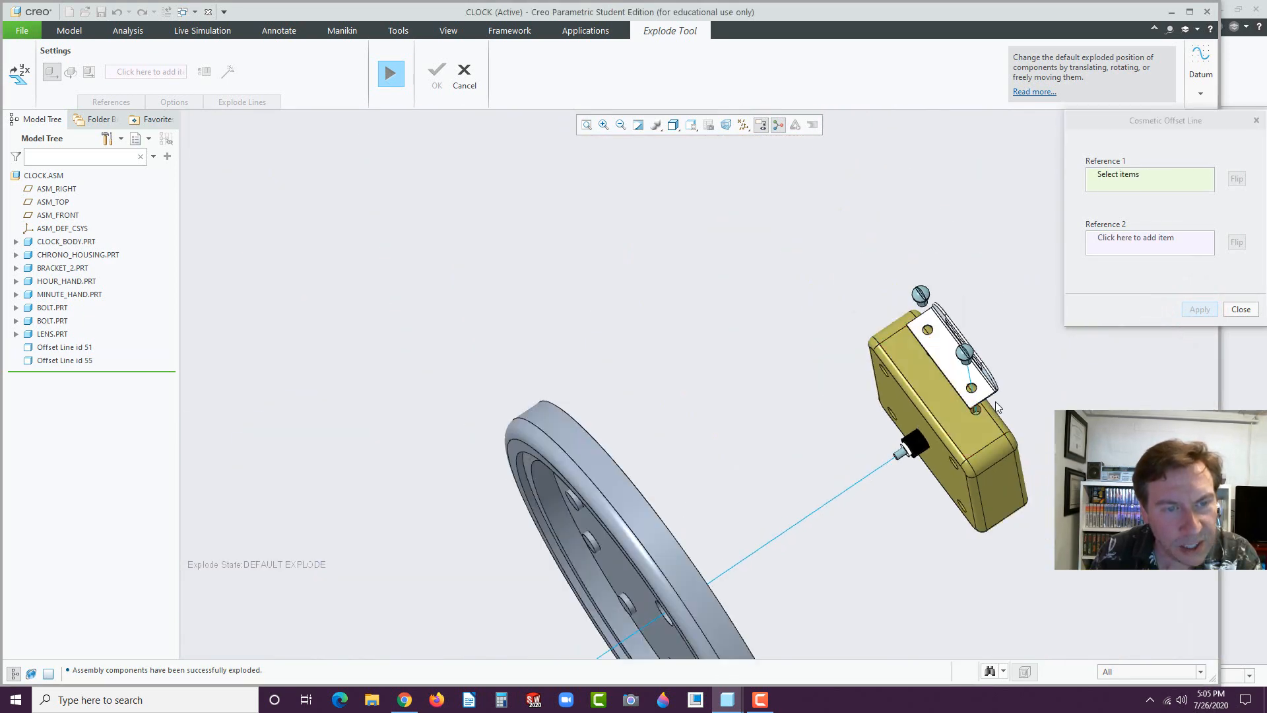
{"action": "middle_click_drag", "start_coordinate": [995, 401], "coordinate": [996, 374]}
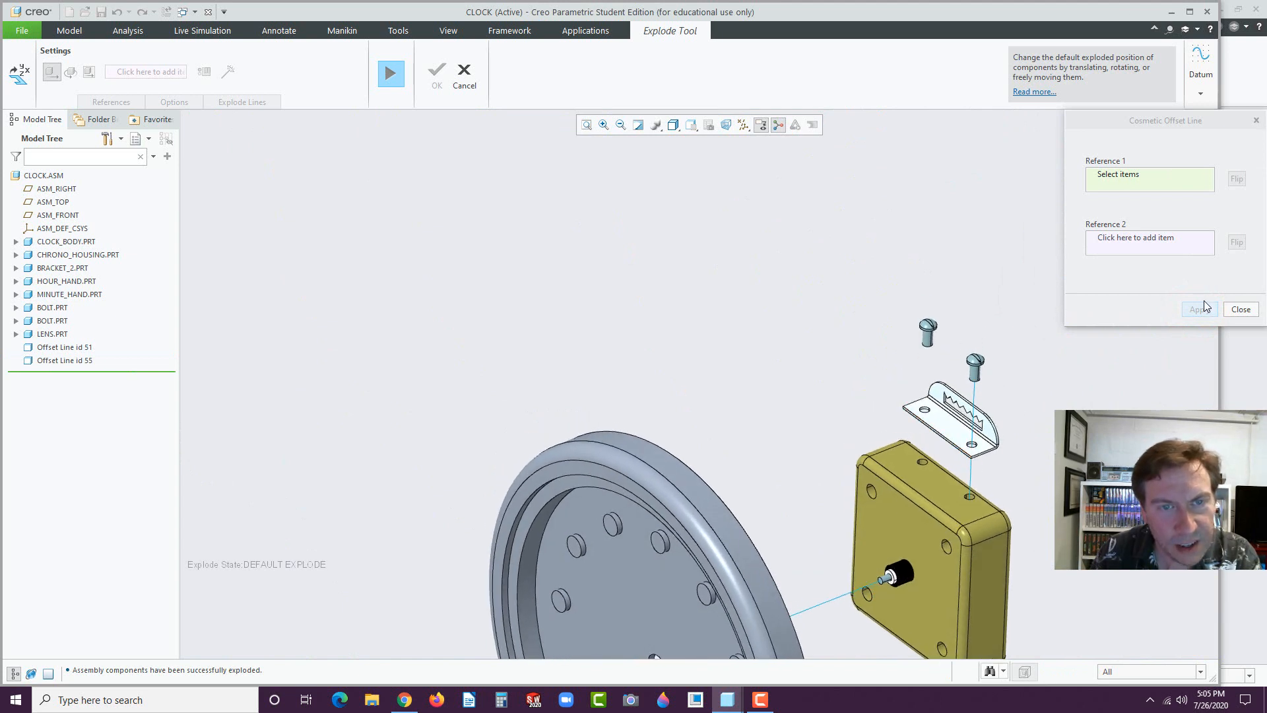
- Begin a second offset line from the bottom face of the left-hand hole in the chrono housing's top
{"action": "left_click", "coordinate": [1125, 183]}
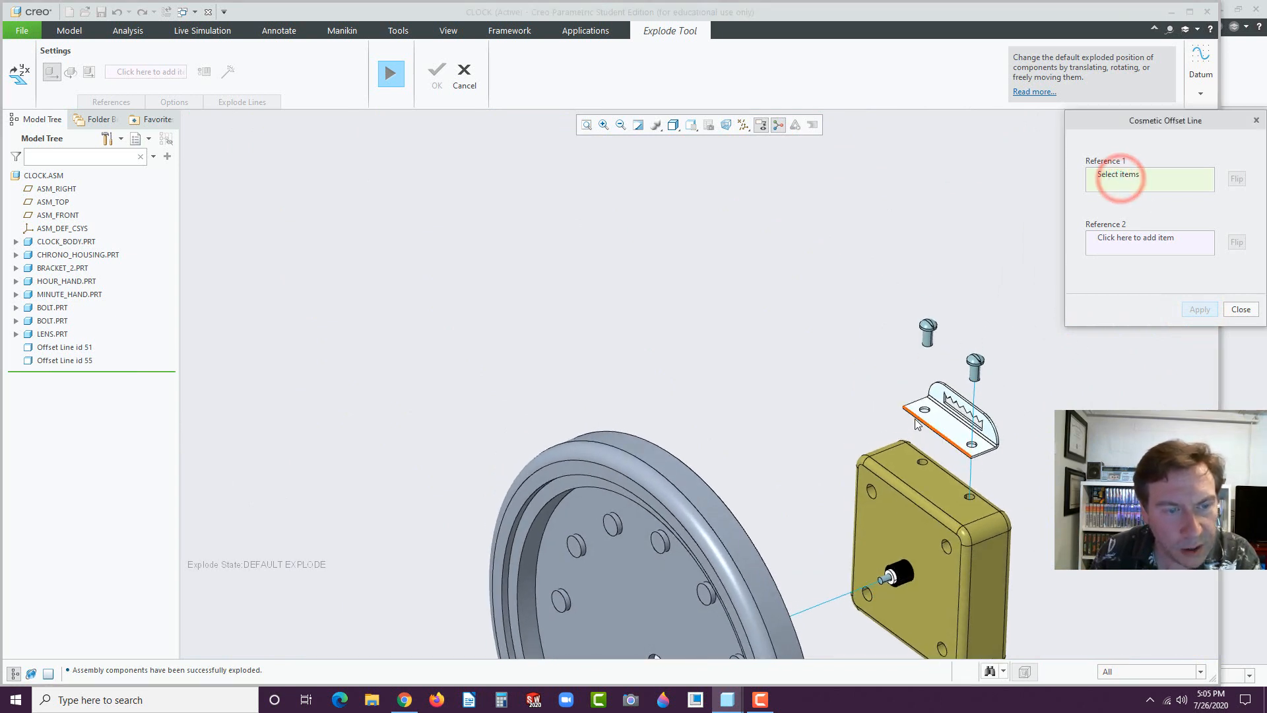
{"action": "middle_click_drag", "start_coordinate": [924, 422], "coordinate": [916, 462]}
{"action": "scroll", "coordinate": [910, 396], "scroll_direction": "up", "scroll_amount": 8}
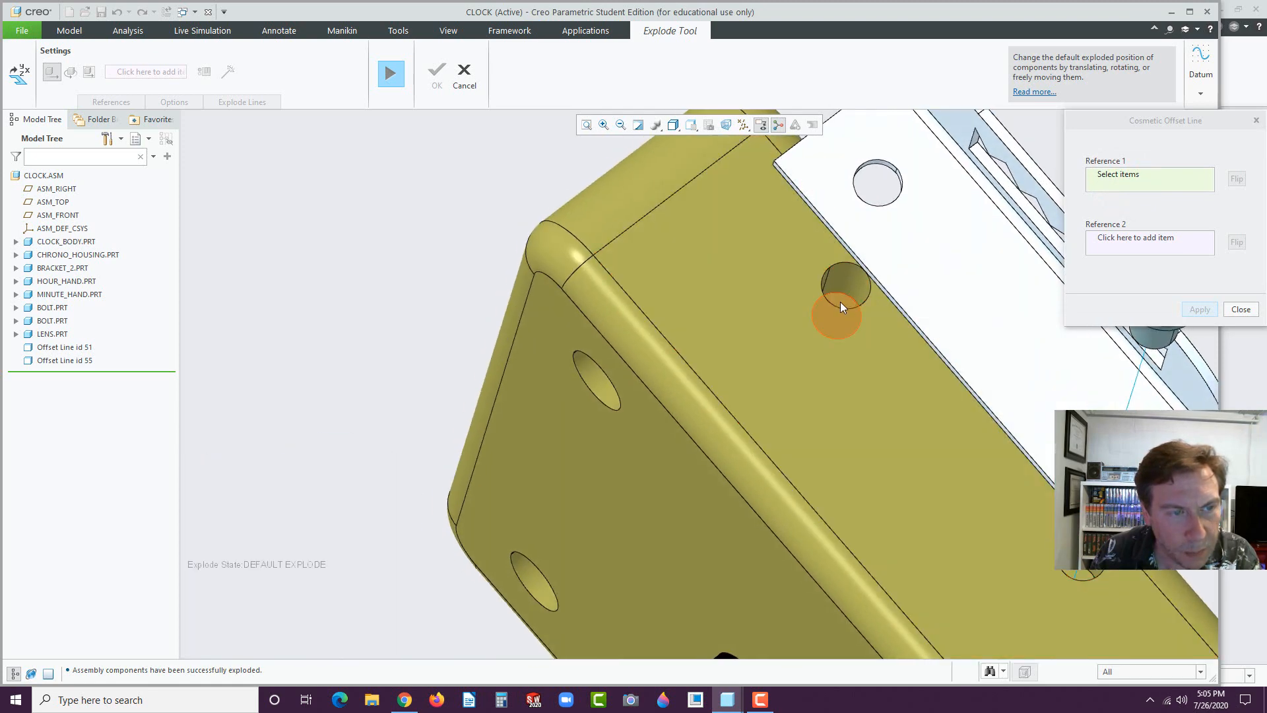
{"action": "left_click", "coordinate": [840, 302]}
- Complete the second offset line with the shank's end face on the left-hand bolt as its second reference
{"action": "scroll", "coordinate": [878, 380], "scroll_direction": "down", "scroll_amount": 10}
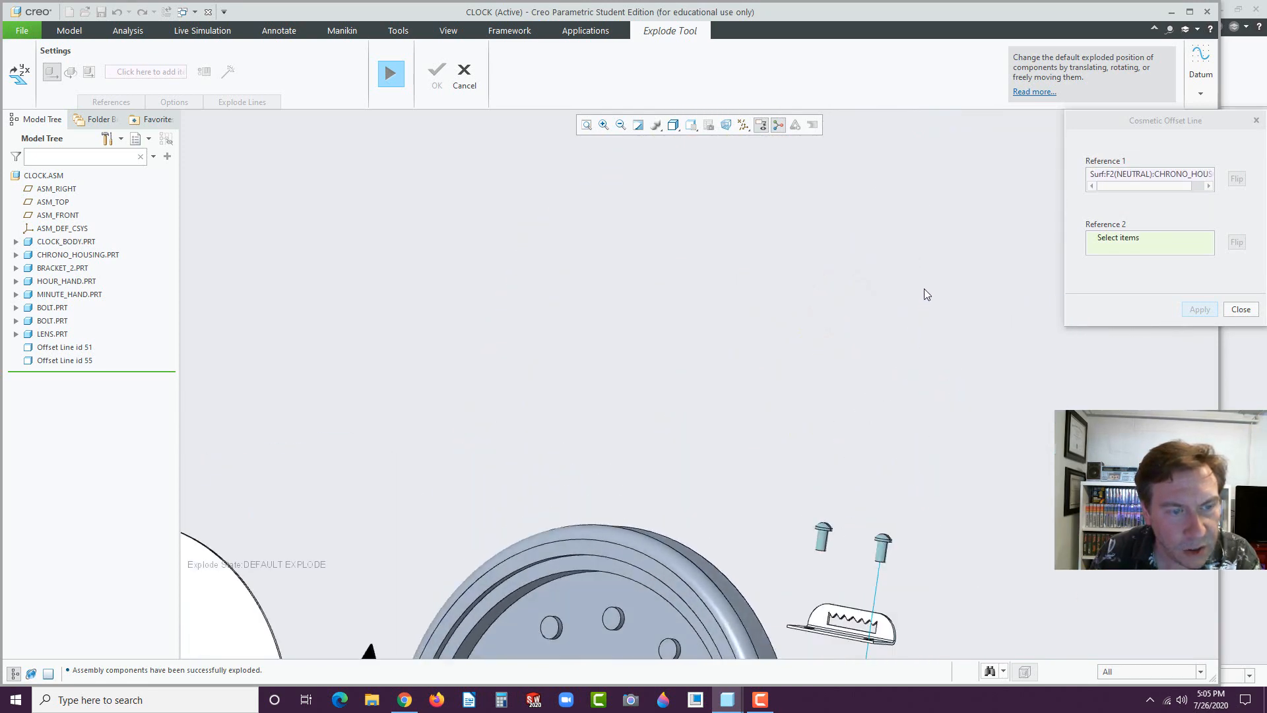
{"action": "scroll", "coordinate": [871, 436], "scroll_direction": "down", "scroll_amount": 5}
{"action": "scroll", "coordinate": [892, 514], "scroll_direction": "up", "scroll_amount": 10}
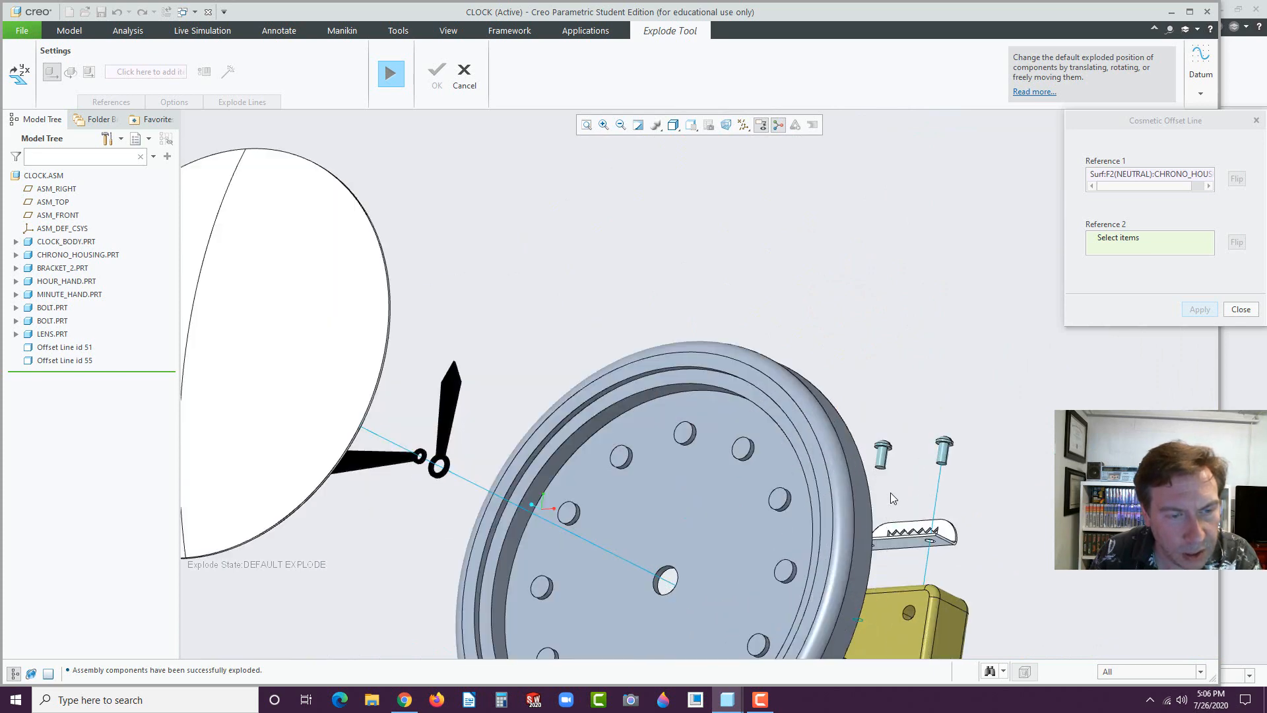
{"action": "left_click", "coordinate": [904, 440]}
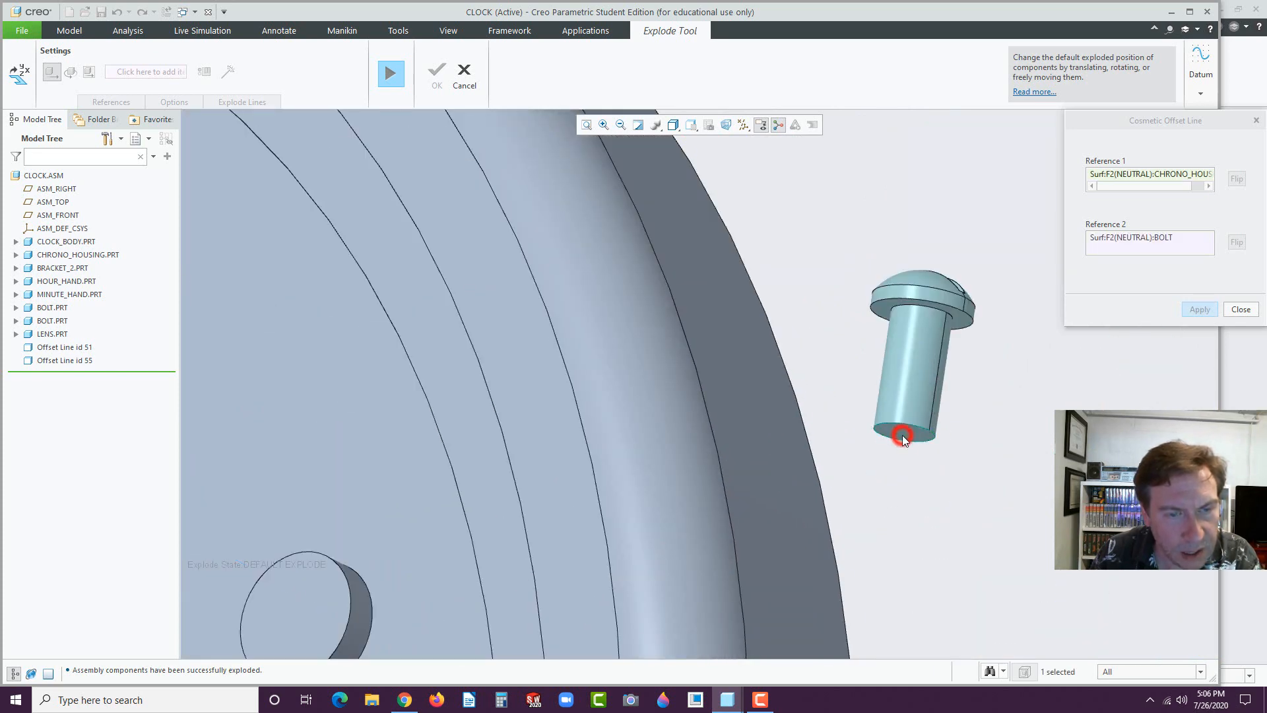
{"action": "left_click", "coordinate": [1196, 310]}
{"action": "scroll", "coordinate": [933, 461], "scroll_direction": "down", "scroll_amount": 4}
{"action": "scroll", "coordinate": [932, 462], "scroll_direction": "up", "scroll_amount": 5}
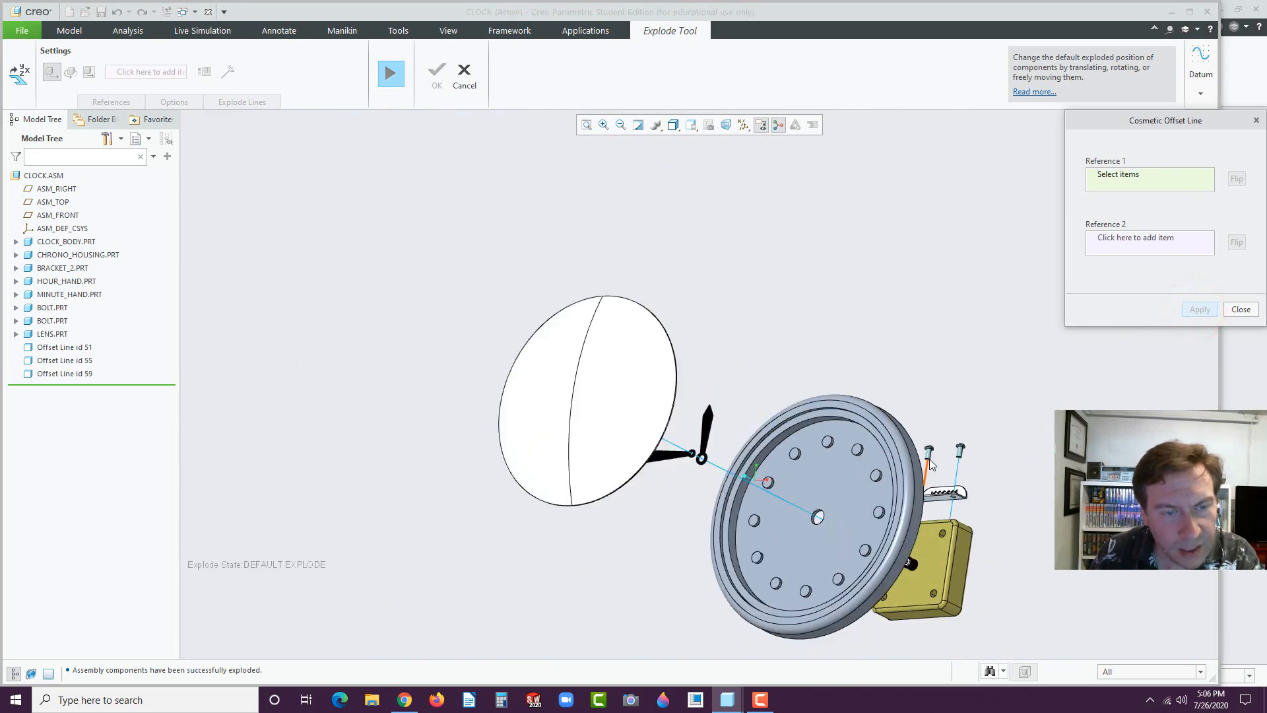
{"action": "mouse_move", "coordinate": [932, 455]}
{"action": "middle_mouse_down"}
{"action": "mouse_move", "coordinate": [950, 481]}
{"action": "mouse_move", "coordinate": [935, 445]}
{"action": "middle_mouse_up"}
{"action": "scroll", "coordinate": [948, 416], "scroll_direction": "down", "scroll_amount": 3}
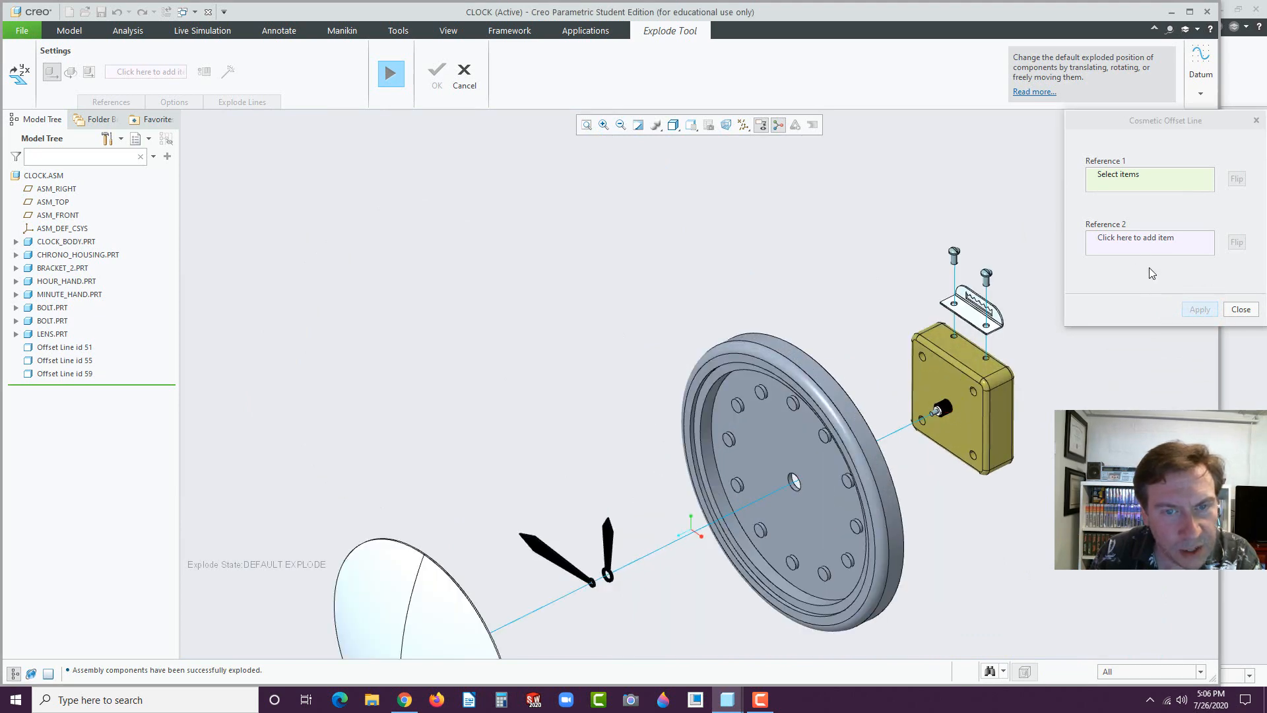
{"action": "scroll", "coordinate": [924, 429], "scroll_direction": "down", "scroll_amount": 2}
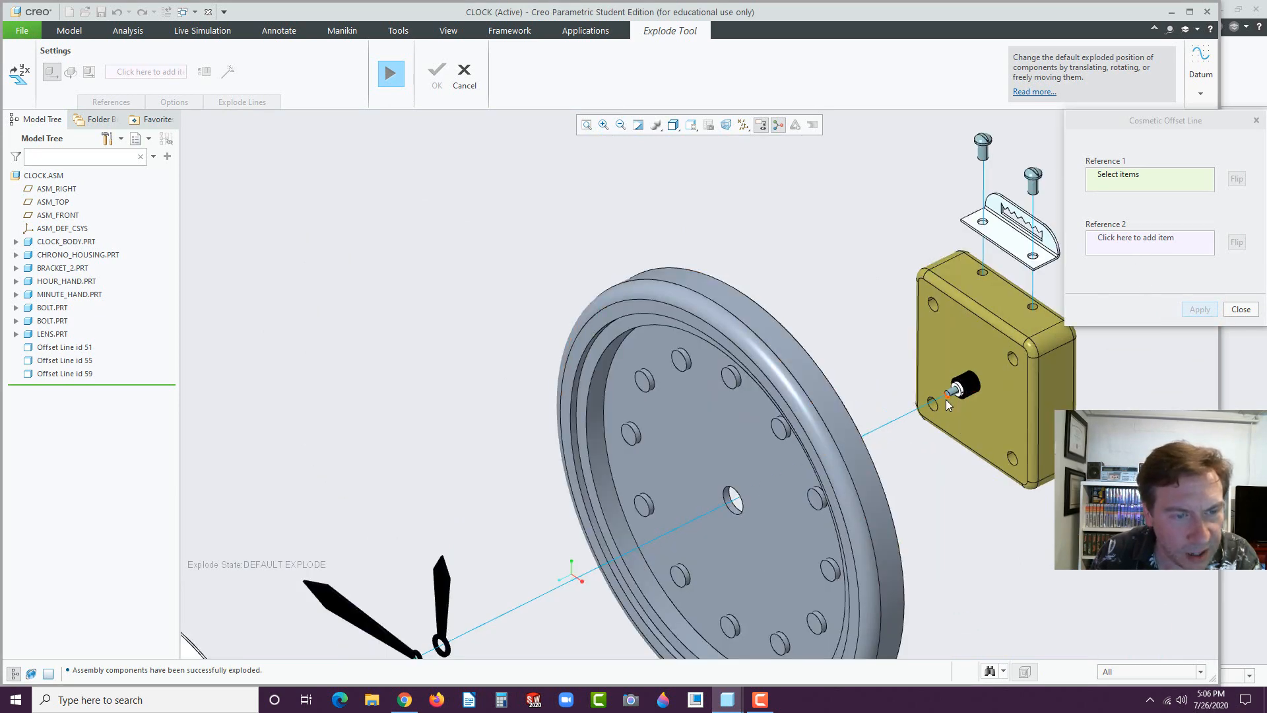
- Stop adding cosmetic offset lines and accept the clock assembly's edited exploded positions
{"action": "scroll", "coordinate": [945, 399], "scroll_direction": "down", "scroll_amount": 5}
{"action": "scroll", "coordinate": [949, 391], "scroll_direction": "up", "scroll_amount": 10}
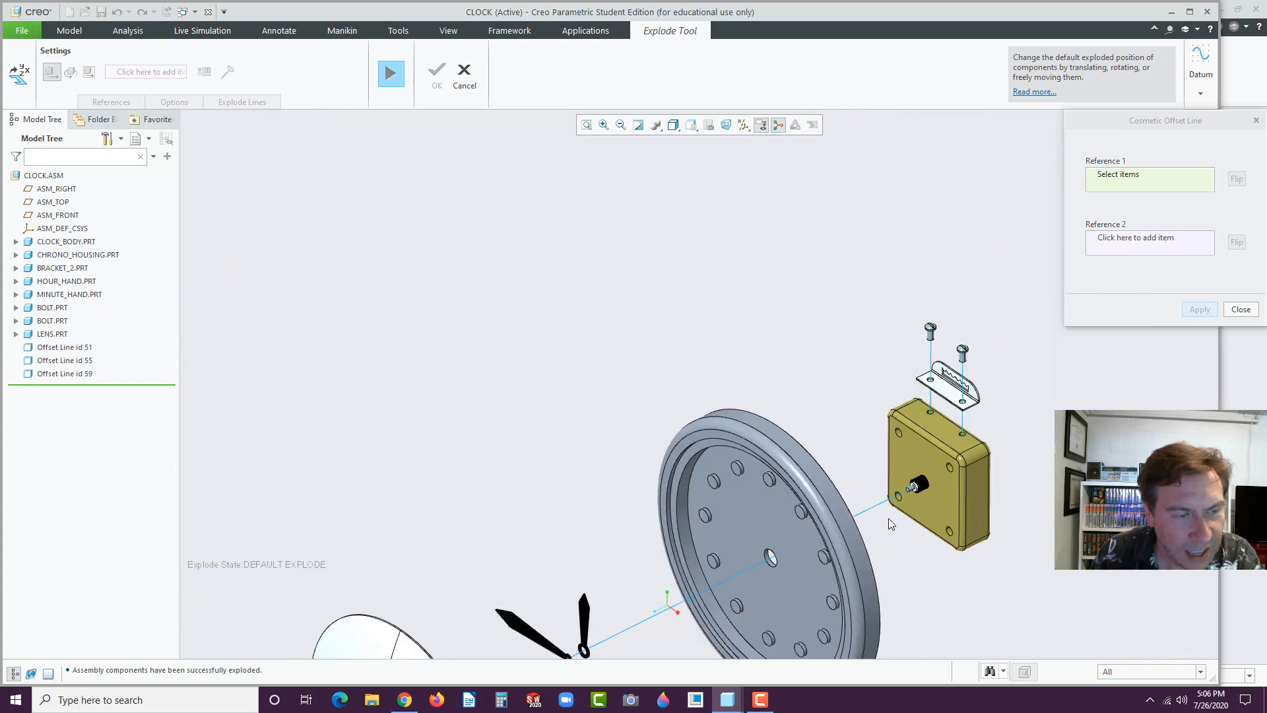
{"action": "middle_click_drag", "start_coordinate": [797, 568], "coordinate": [749, 564]}
{"action": "scroll", "coordinate": [755, 556], "scroll_direction": "down", "scroll_amount": 2}
{"action": "scroll", "coordinate": [756, 557], "scroll_direction": "down", "scroll_amount": 6}
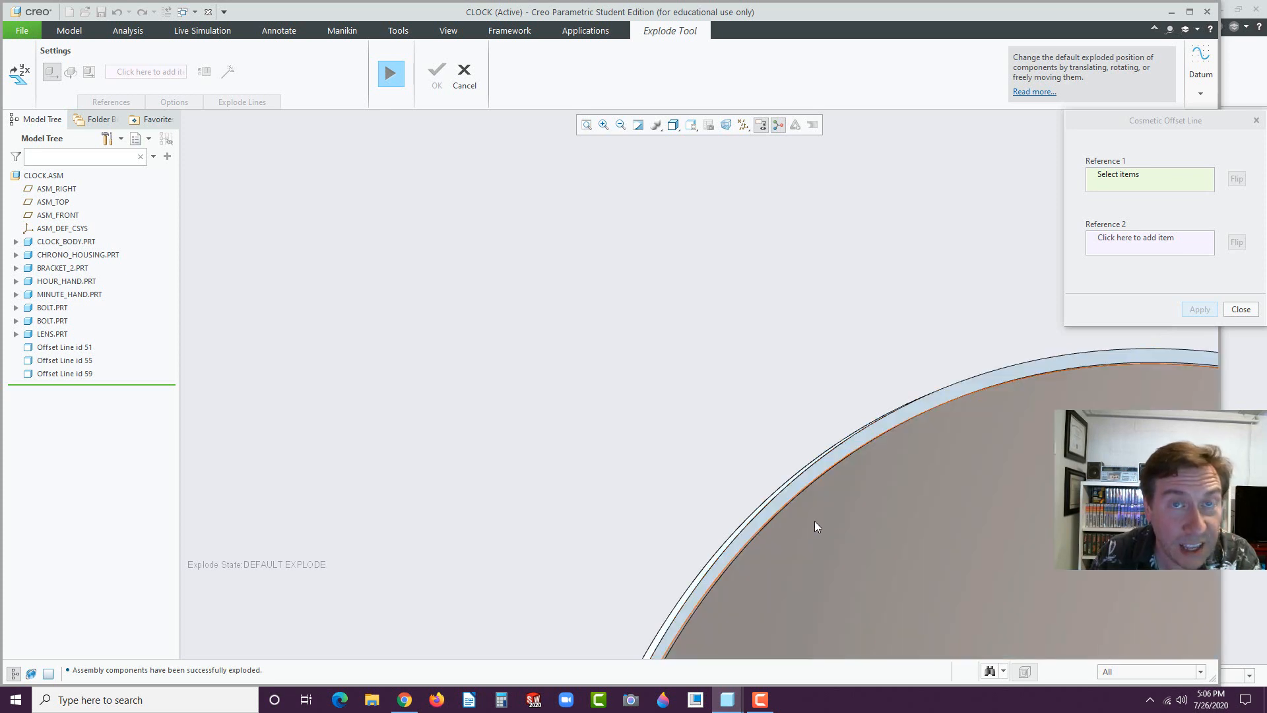
{"action": "scroll", "coordinate": [830, 521], "scroll_direction": "up", "scroll_amount": 6}
{"action": "middle_click_drag", "start_coordinate": [905, 511], "coordinate": [950, 528]}
{"action": "left_click", "coordinate": [1241, 309]}
{"action": "scroll", "coordinate": [951, 399], "scroll_direction": "up", "scroll_amount": 3}
{"action": "left_click", "coordinate": [951, 397]}
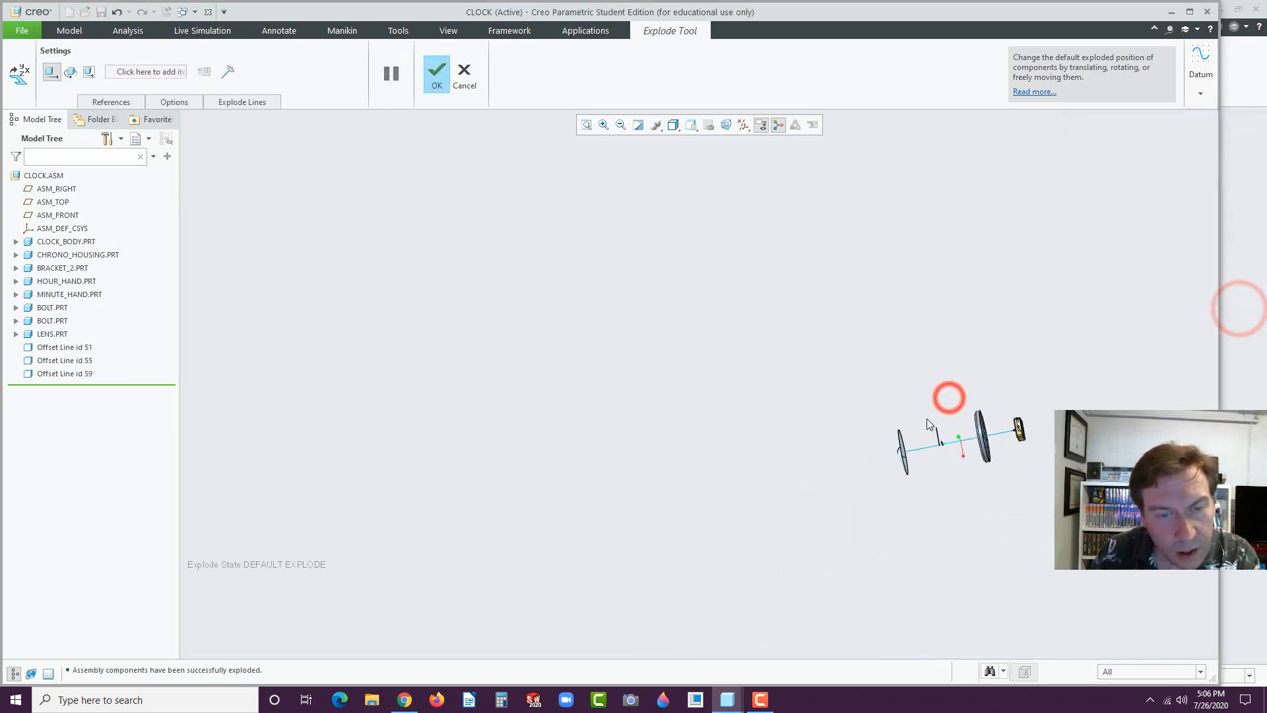
{"action": "middle_click_drag", "start_coordinate": [984, 462], "coordinate": [1015, 439]}
{"action": "scroll", "coordinate": [1011, 455], "scroll_direction": "down", "scroll_amount": 5}
{"action": "scroll", "coordinate": [1009, 456], "scroll_direction": "down", "scroll_amount": 2}
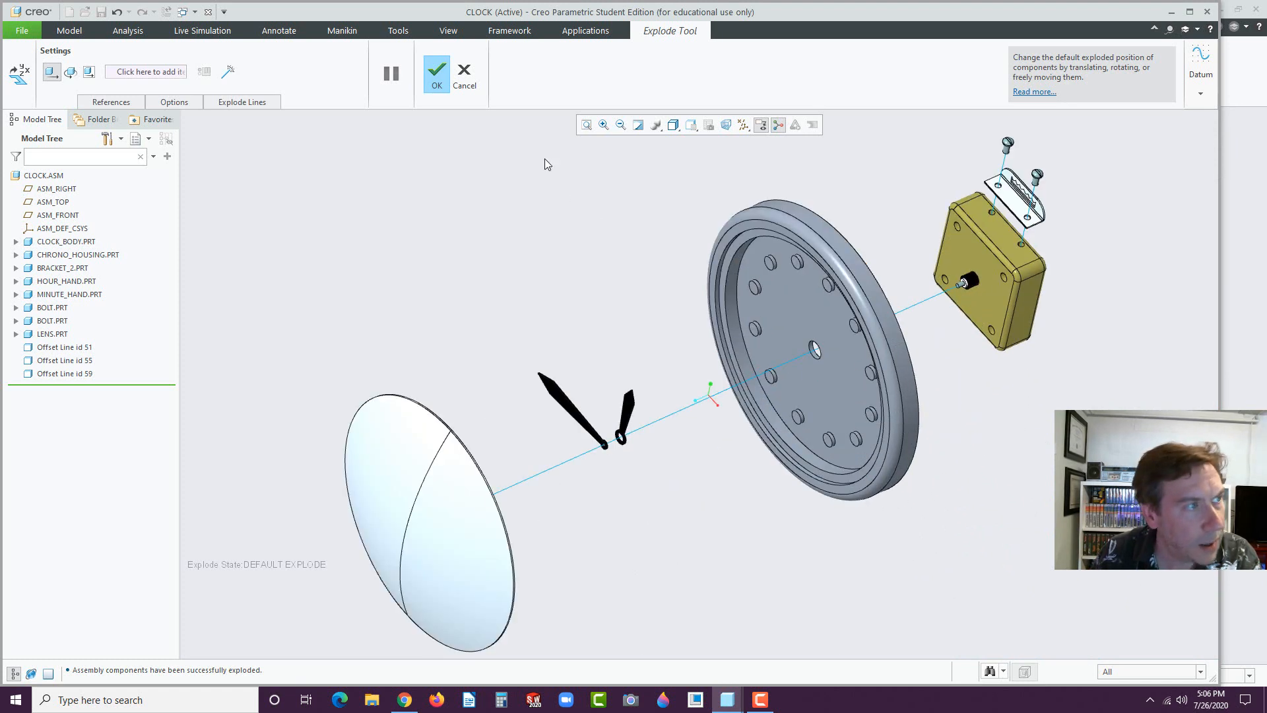
{"action": "left_click", "coordinate": [438, 77]}
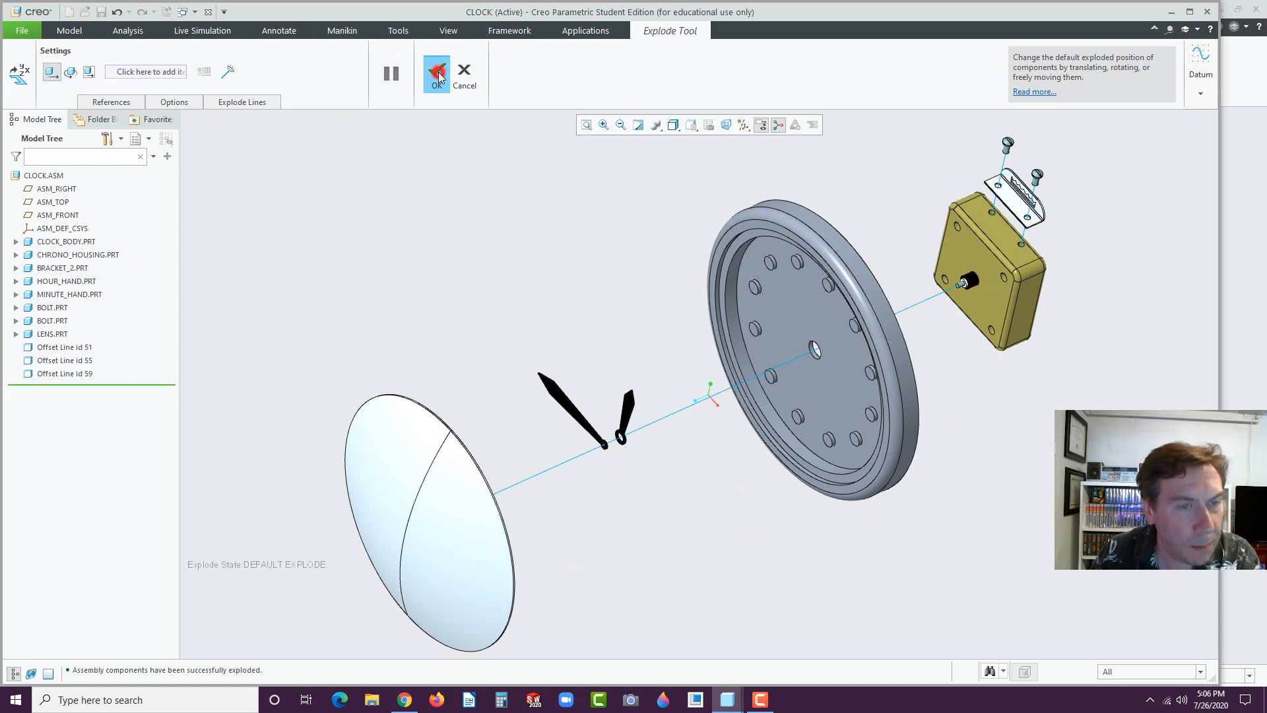
{"action": "left_click", "coordinate": [629, 254]}
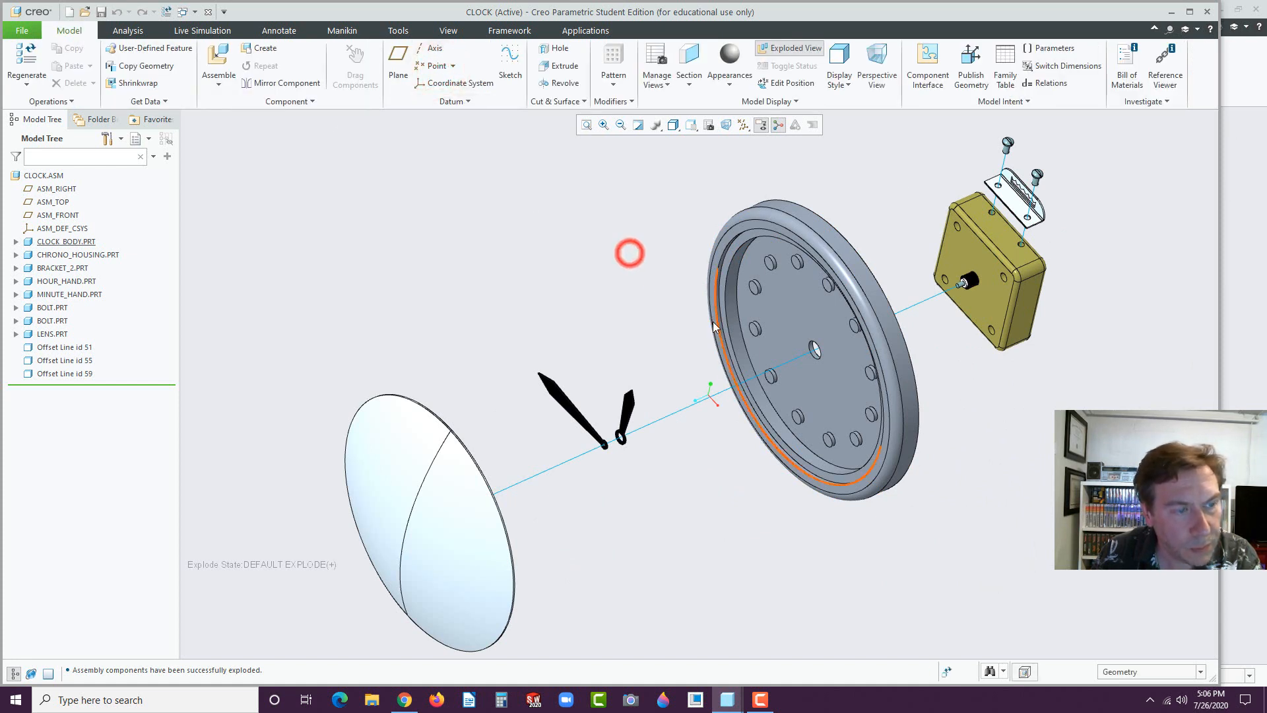
{"action": "scroll", "coordinate": [713, 321], "scroll_direction": "up", "scroll_amount": 3}
{"action": "middle_click_drag", "start_coordinate": [742, 337], "coordinate": [726, 156]}
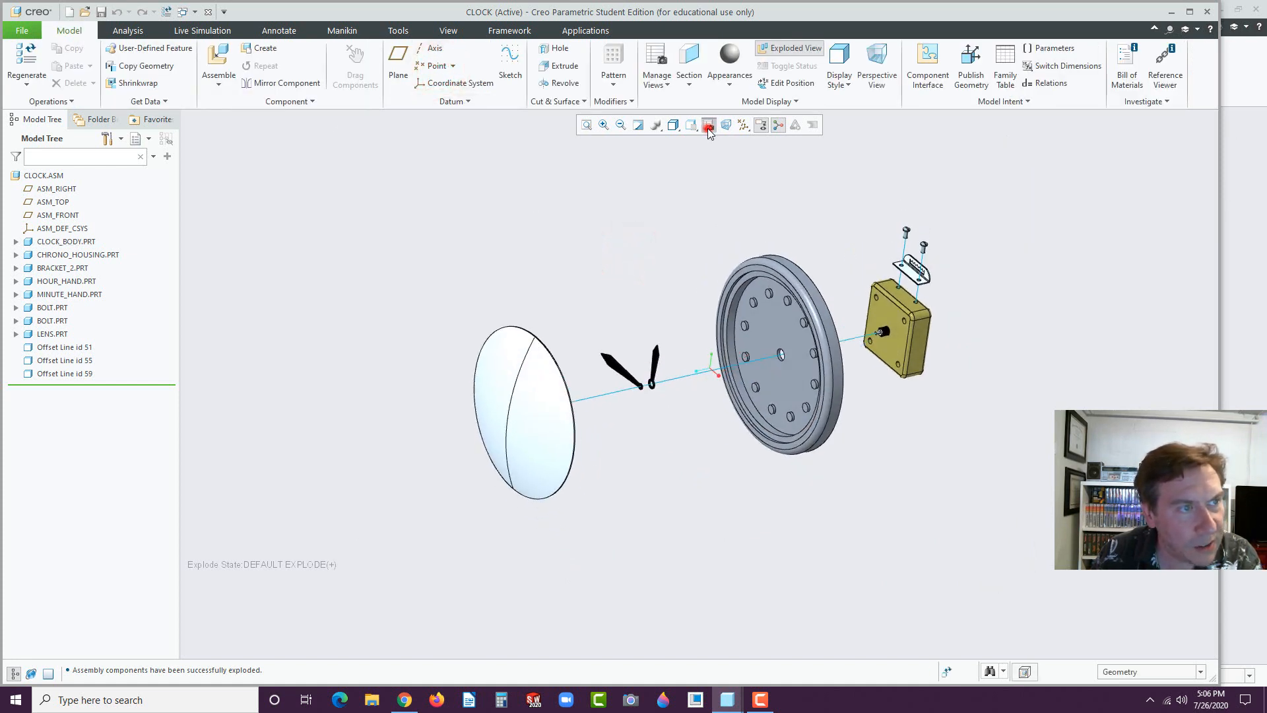
{"action": "left_click", "coordinate": [709, 128]}
{"action": "left_click", "coordinate": [1245, 377]}
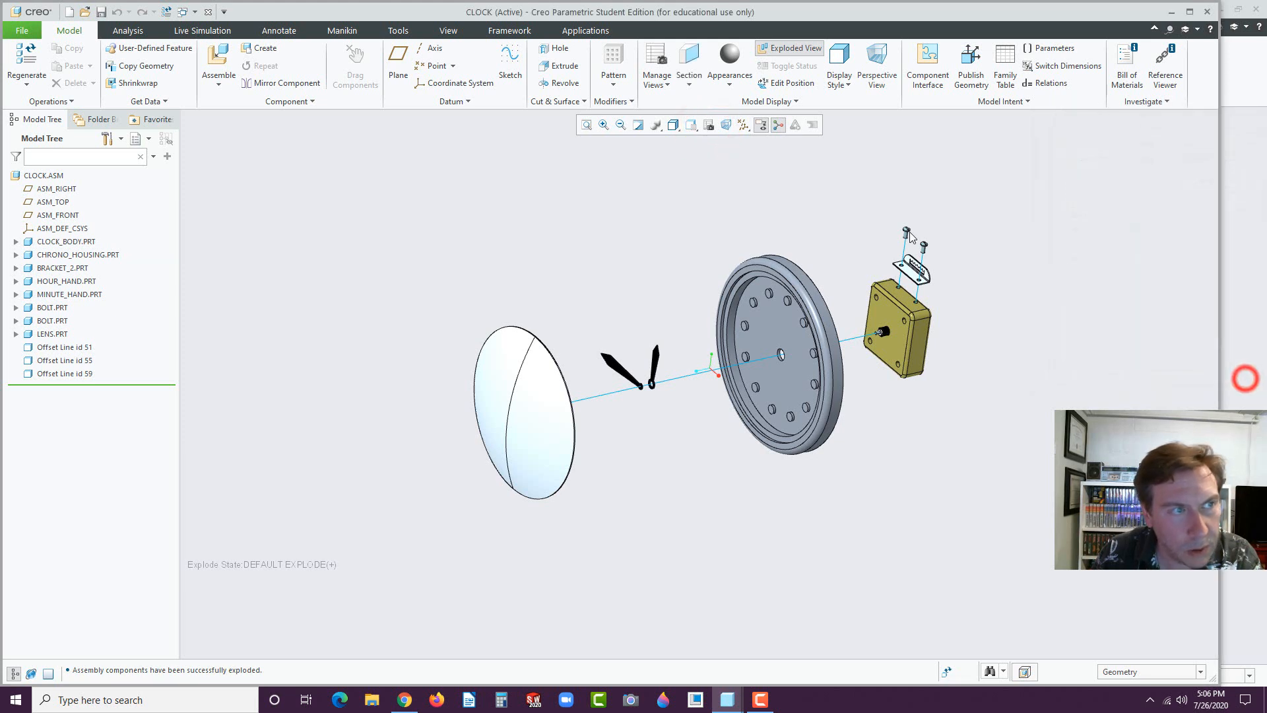
- Save the modified explode positions to the Default Explode state in the View Manager, updating the default state
{"action": "left_click", "coordinate": [709, 130]}
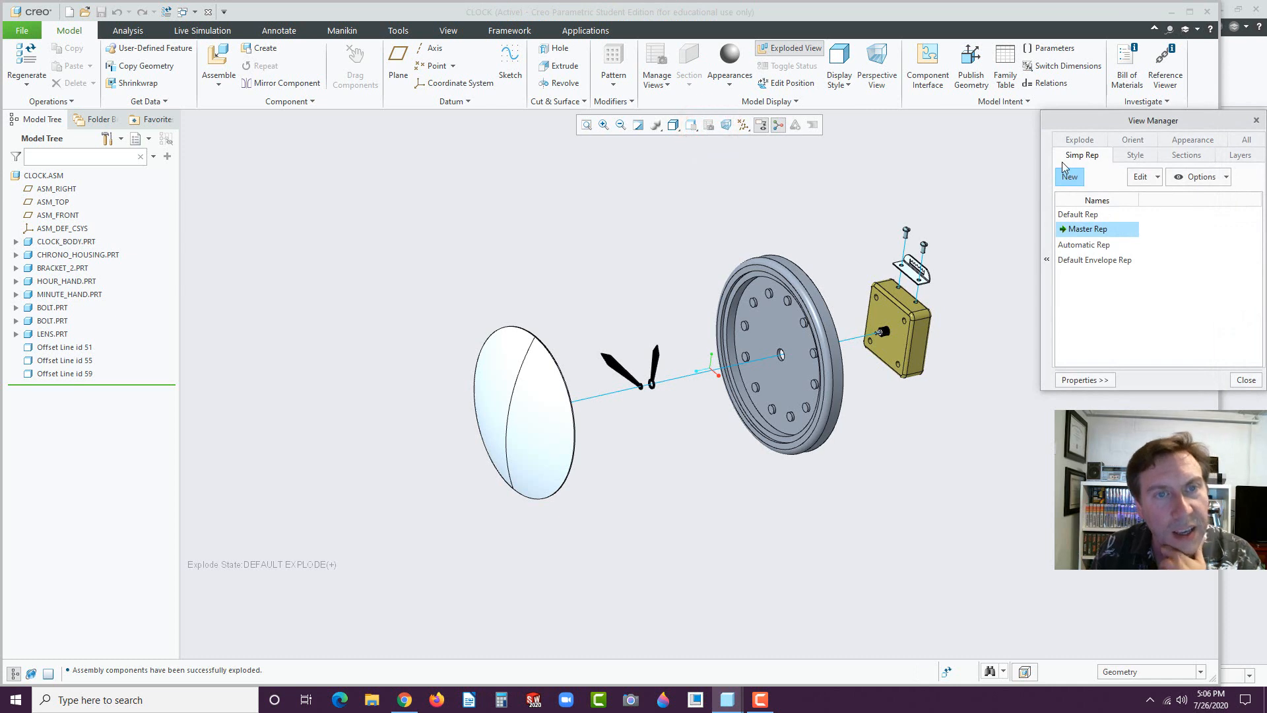
{"action": "left_click", "coordinate": [1086, 140]}
{"action": "left_click", "coordinate": [1086, 140]}
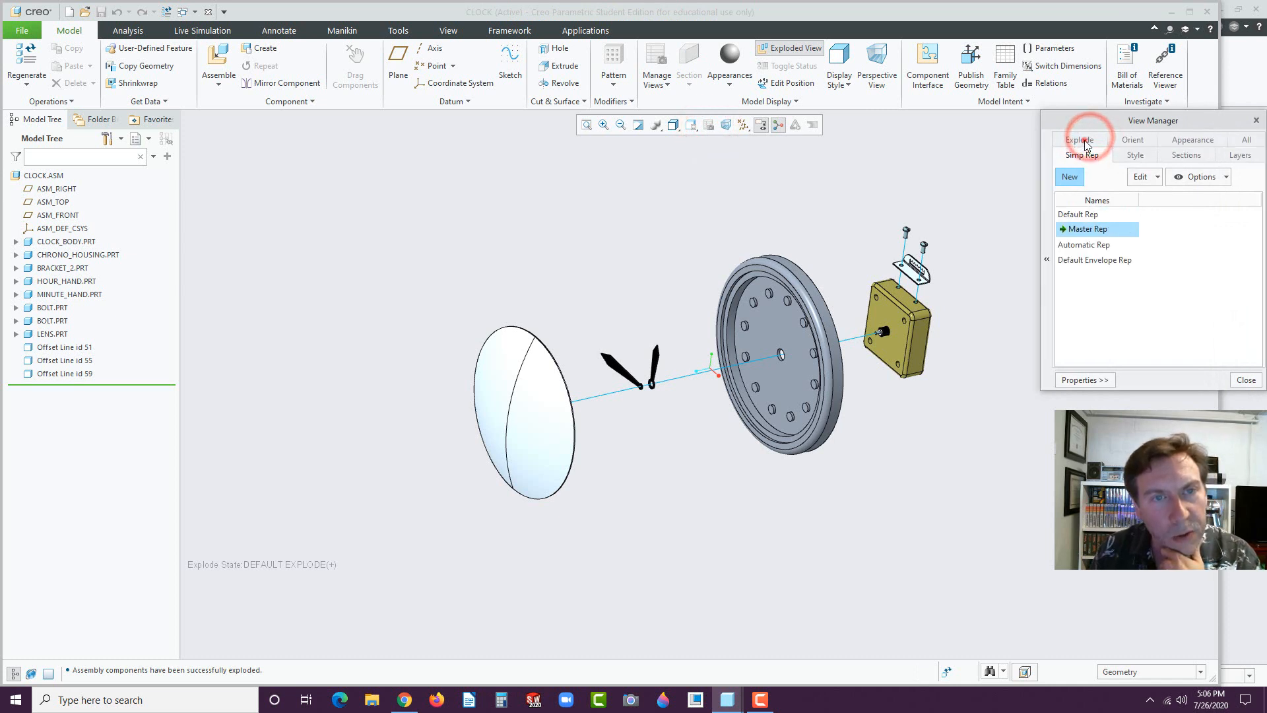
{"action": "left_click", "coordinate": [1086, 140]}
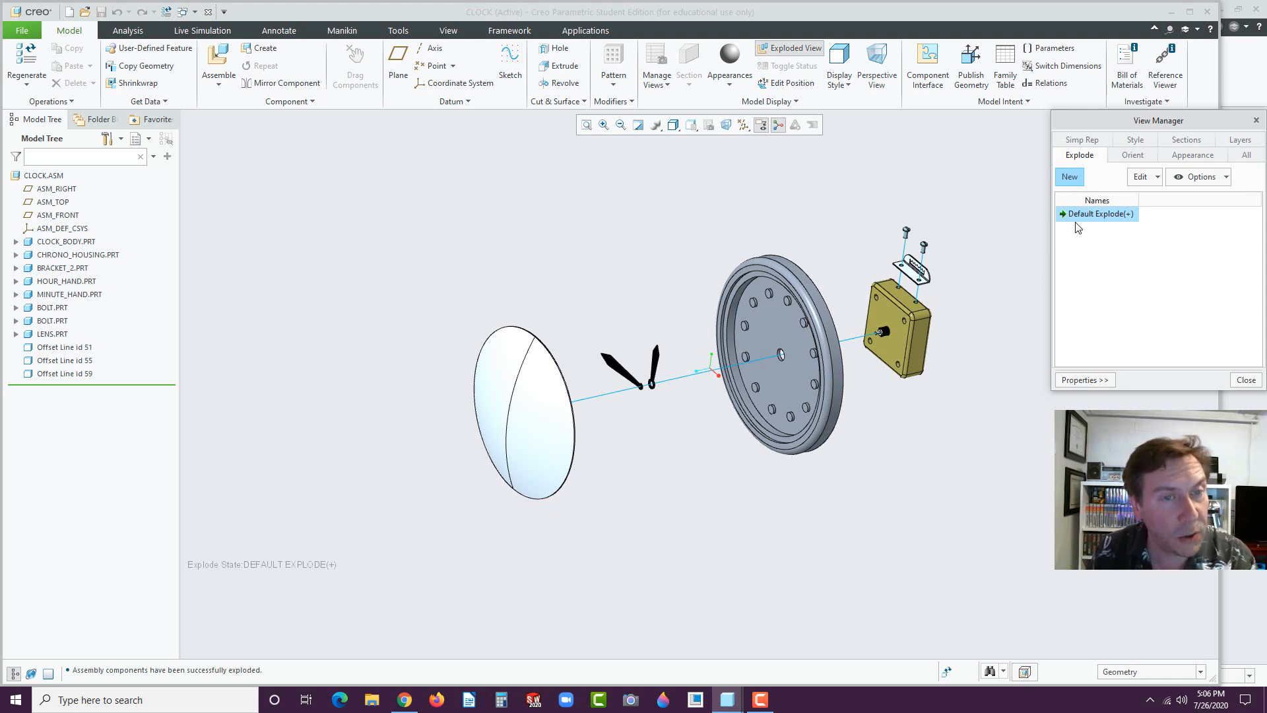
{"action": "left_click", "coordinate": [1157, 177]}
{"action": "left_click", "coordinate": [1156, 195]}
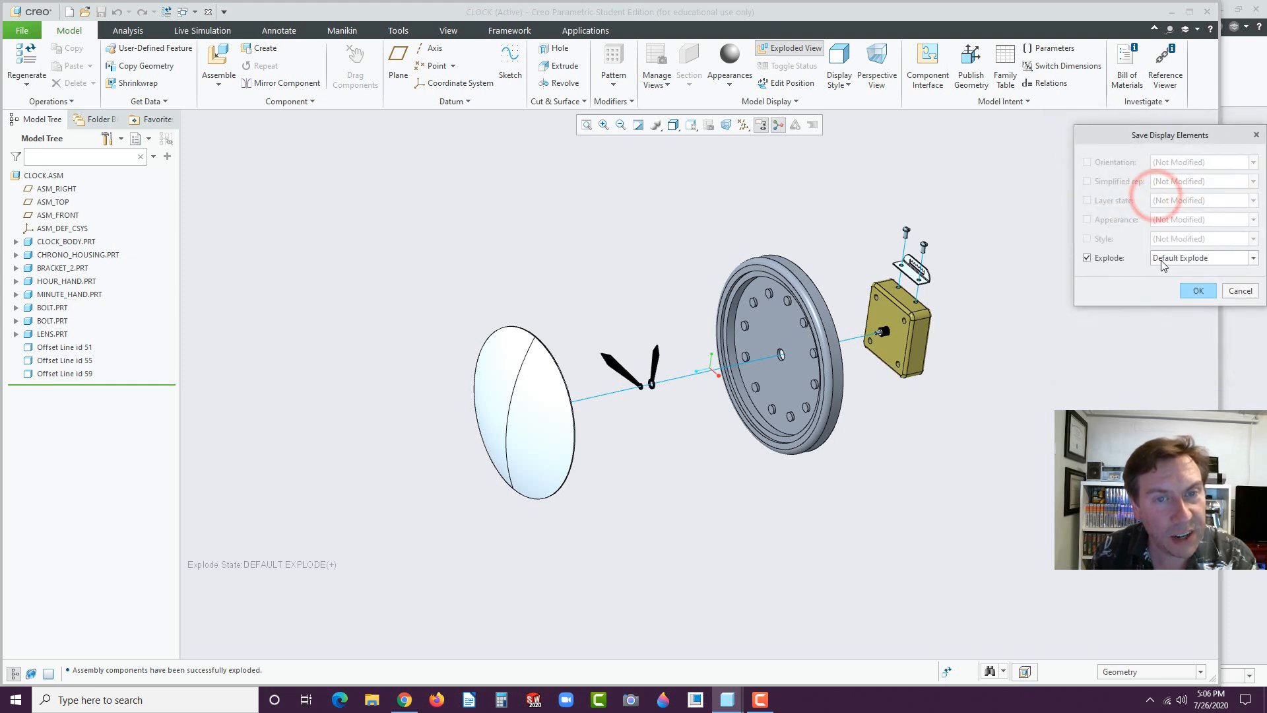
{"action": "left_click", "coordinate": [1199, 292]}
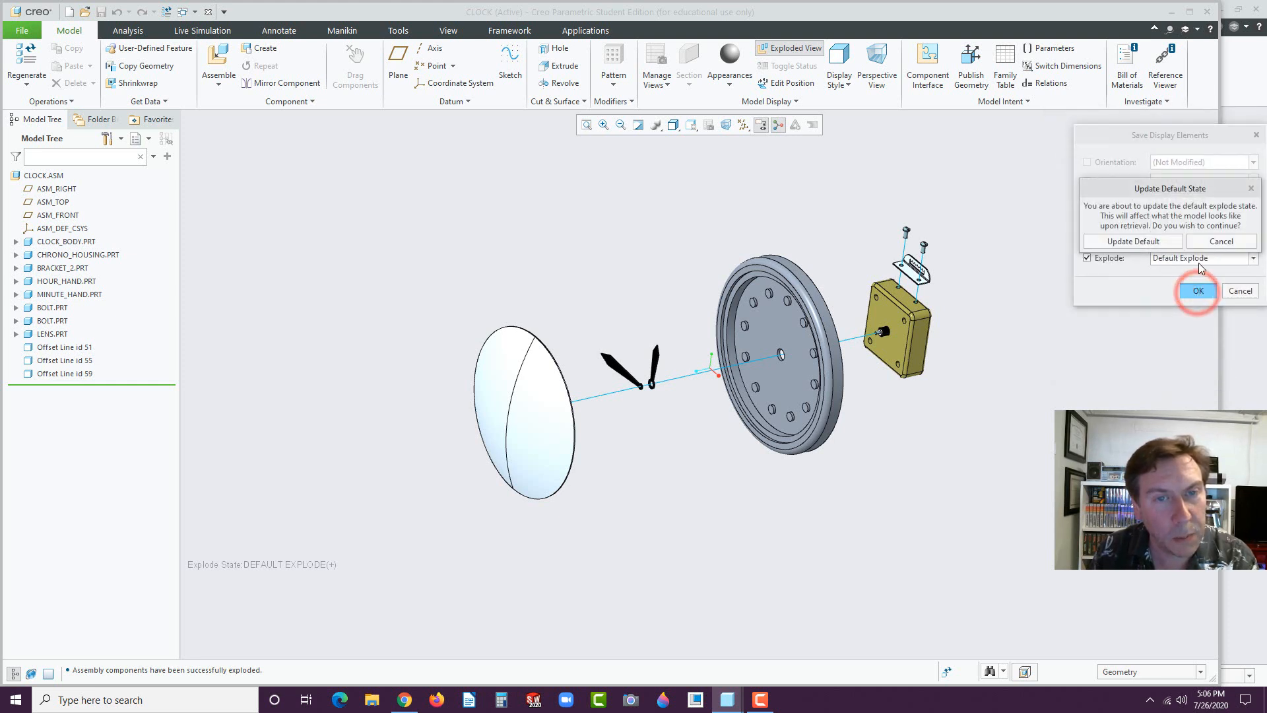
{"action": "left_click", "coordinate": [1155, 243]}
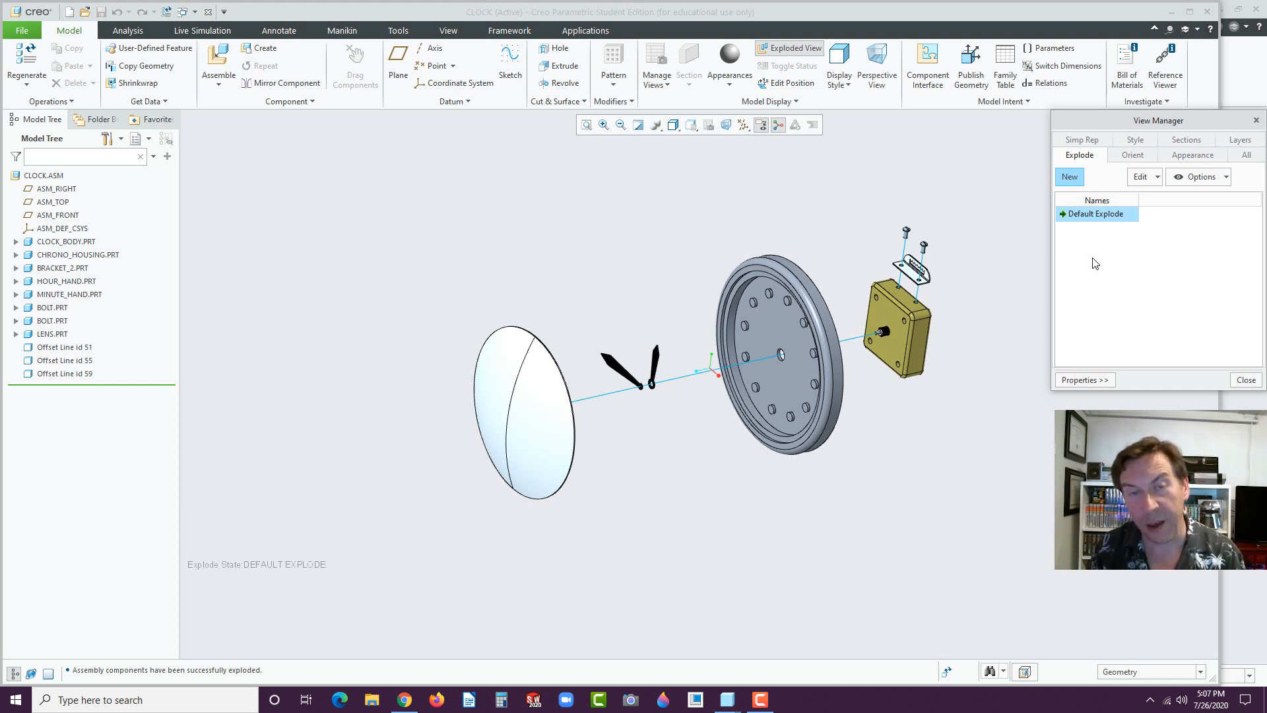
{"action": "left_click", "coordinate": [1246, 380]}
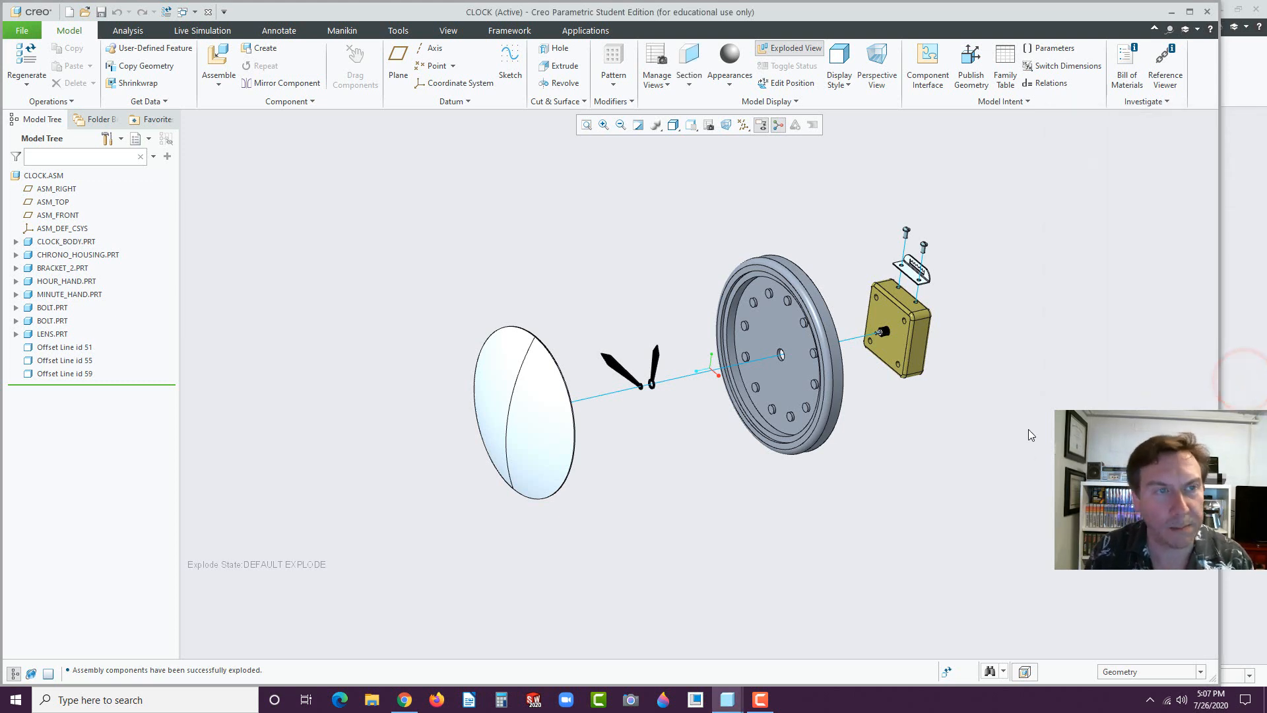
- Create a drawing of clock.asm that uses the model's file name and is empty with the a.frm format
{"action": "left_click", "coordinate": [69, 13]}
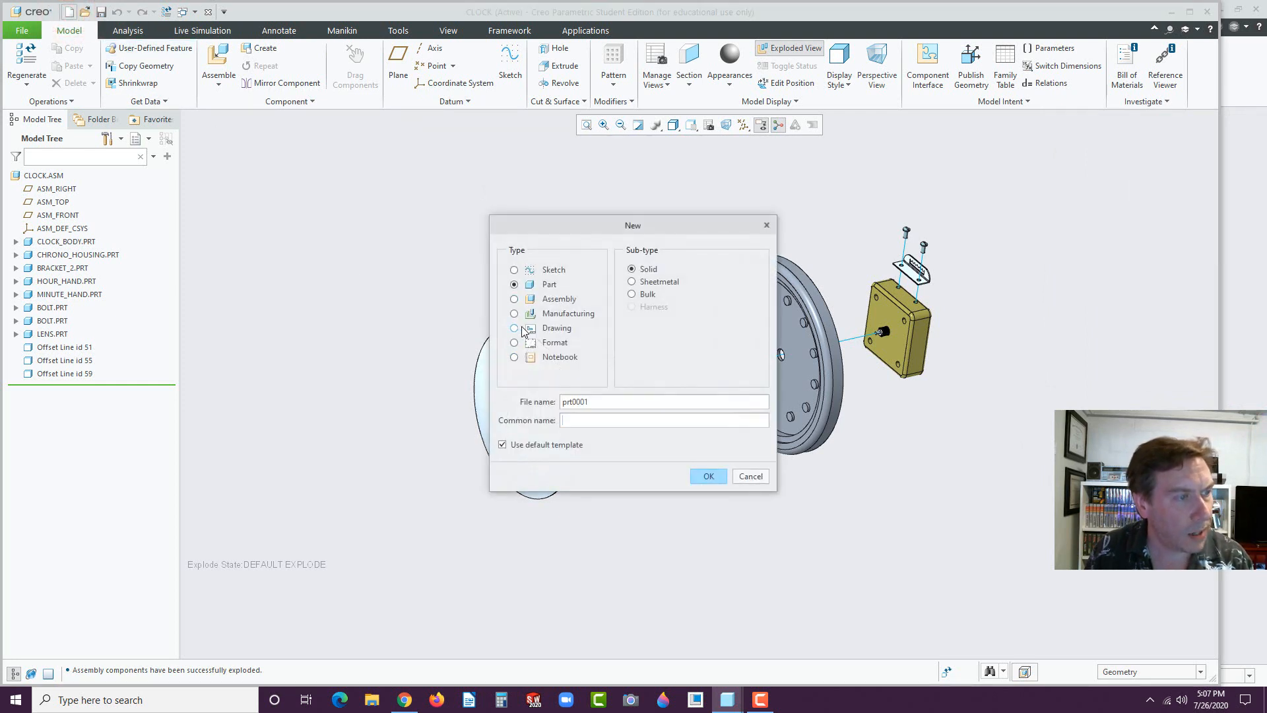
{"action": "left_click", "coordinate": [515, 328]}
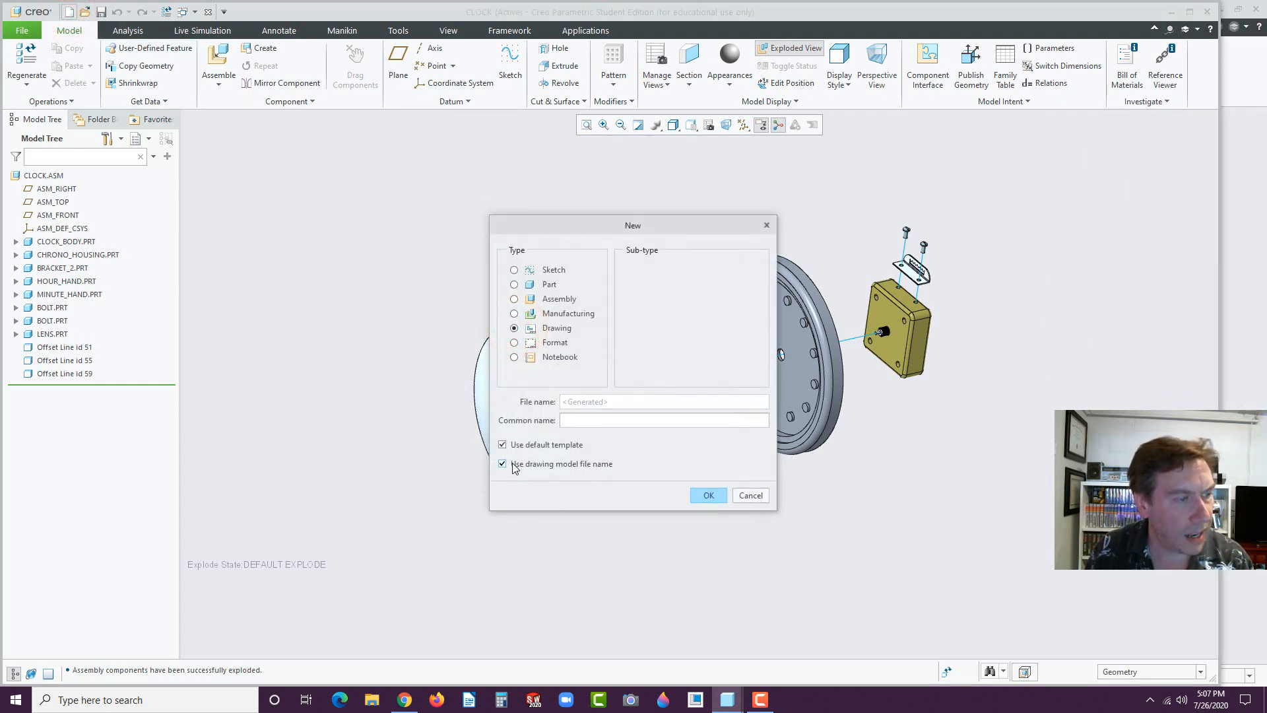
{"action": "left_click", "coordinate": [709, 496]}
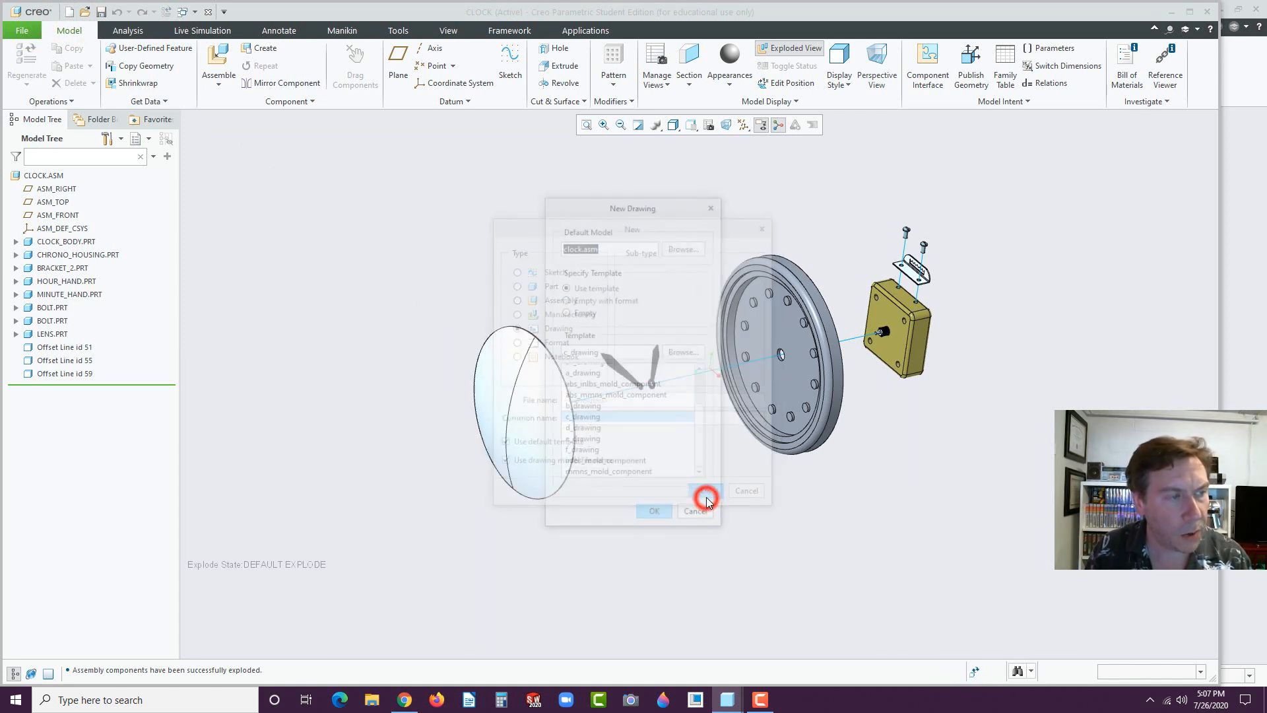
{"action": "left_click", "coordinate": [564, 301]}
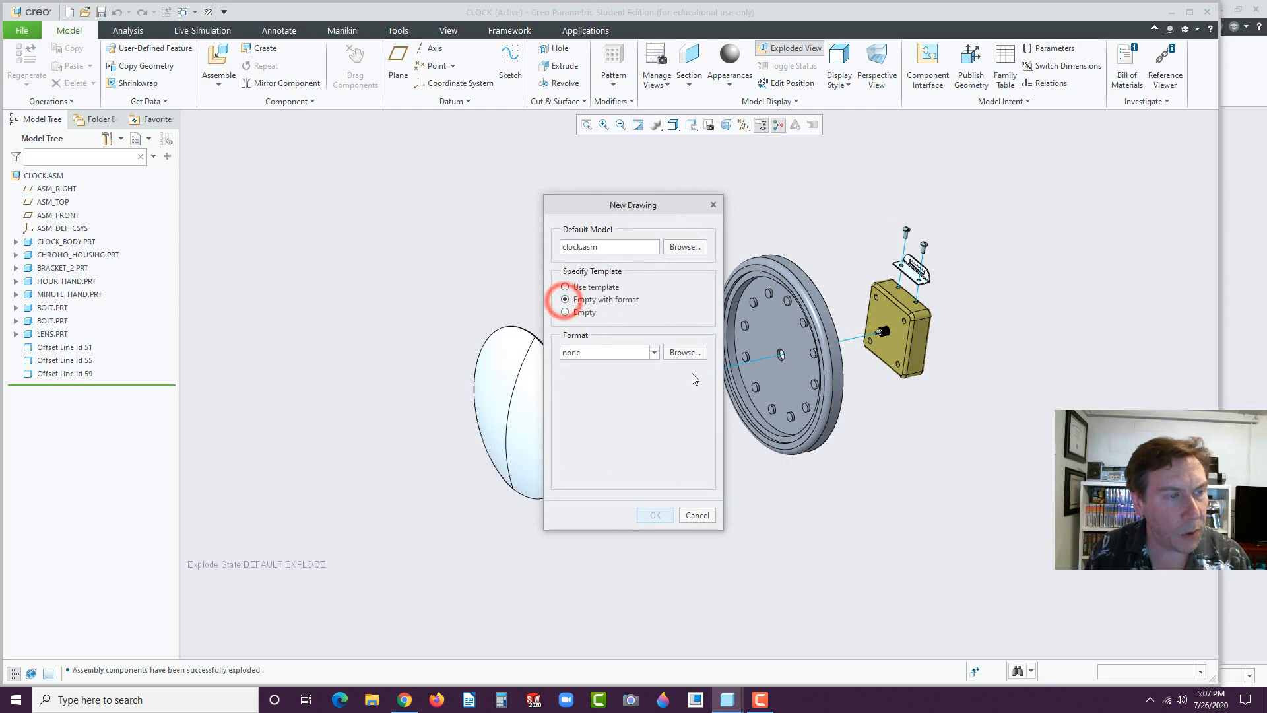
{"action": "left_click", "coordinate": [682, 350]}
{"action": "left_click", "coordinate": [493, 264]}
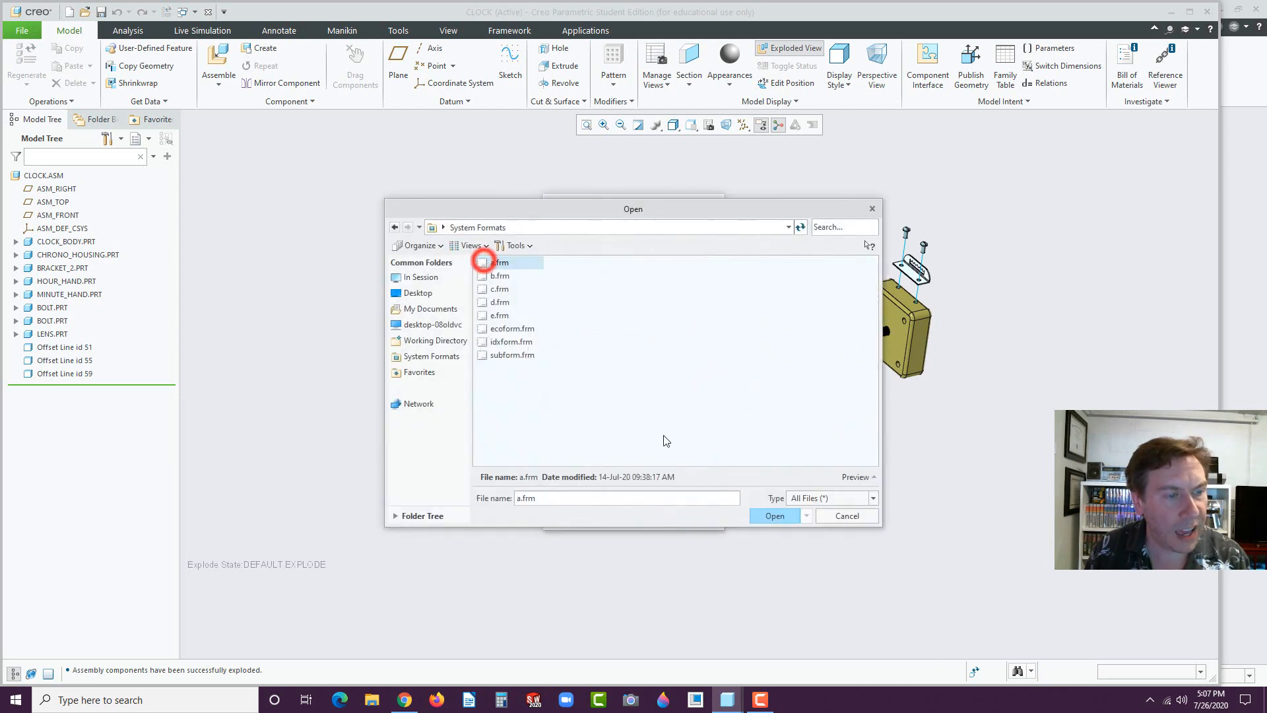
{"action": "left_click", "coordinate": [766, 514]}
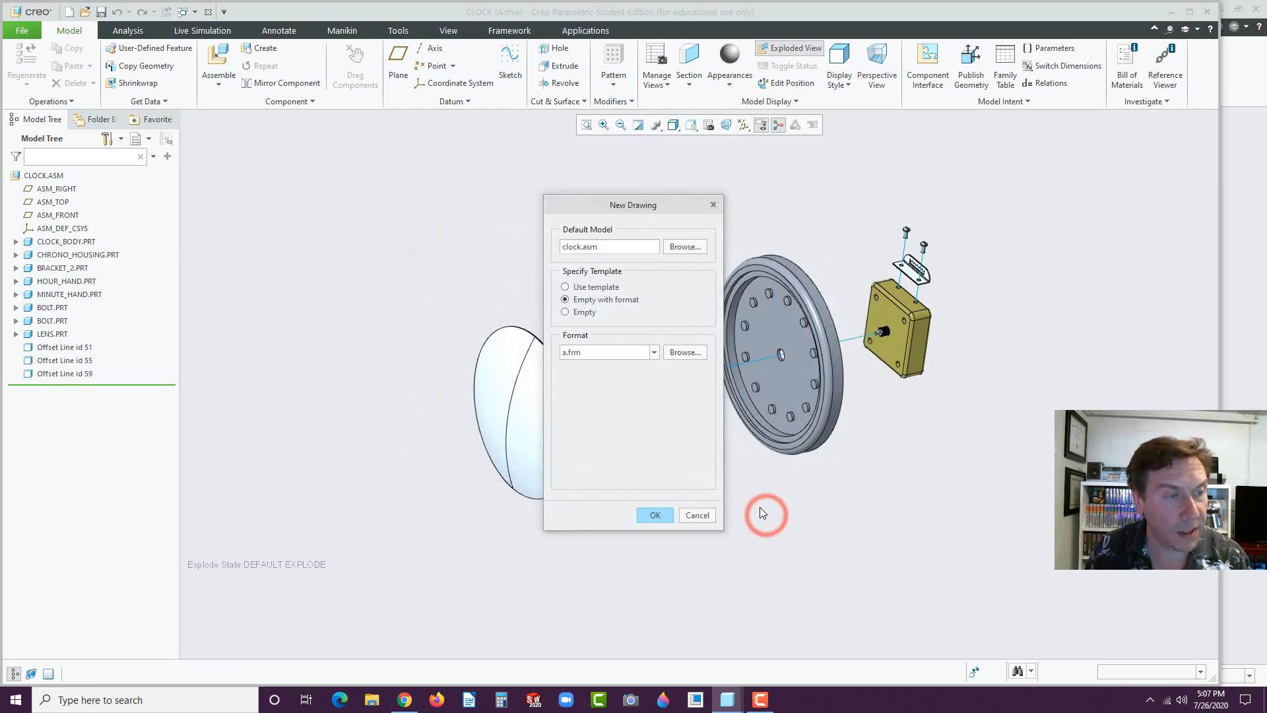
{"action": "left_click", "coordinate": [660, 514]}
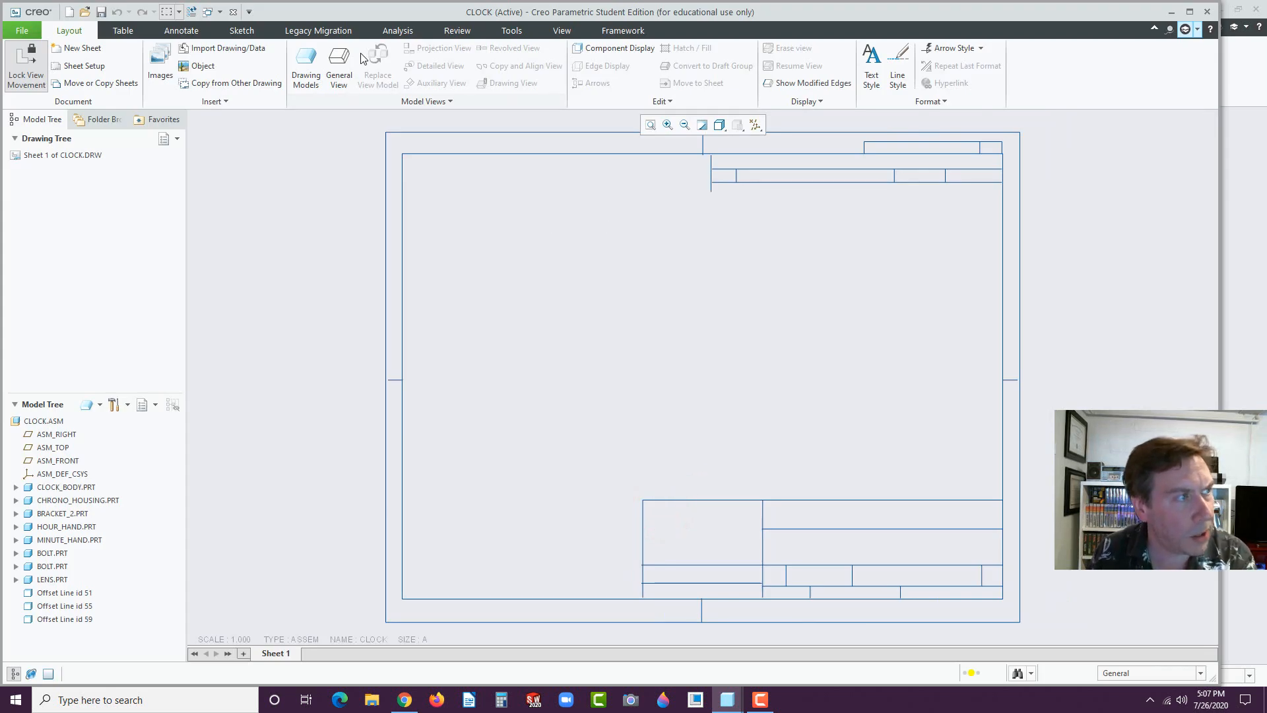
- Insert a general view of the clock with no combined state near the sheet's right edge and explode its components using the Default state
{"action": "left_click", "coordinate": [339, 66]}
{"action": "left_click", "coordinate": [643, 437]}
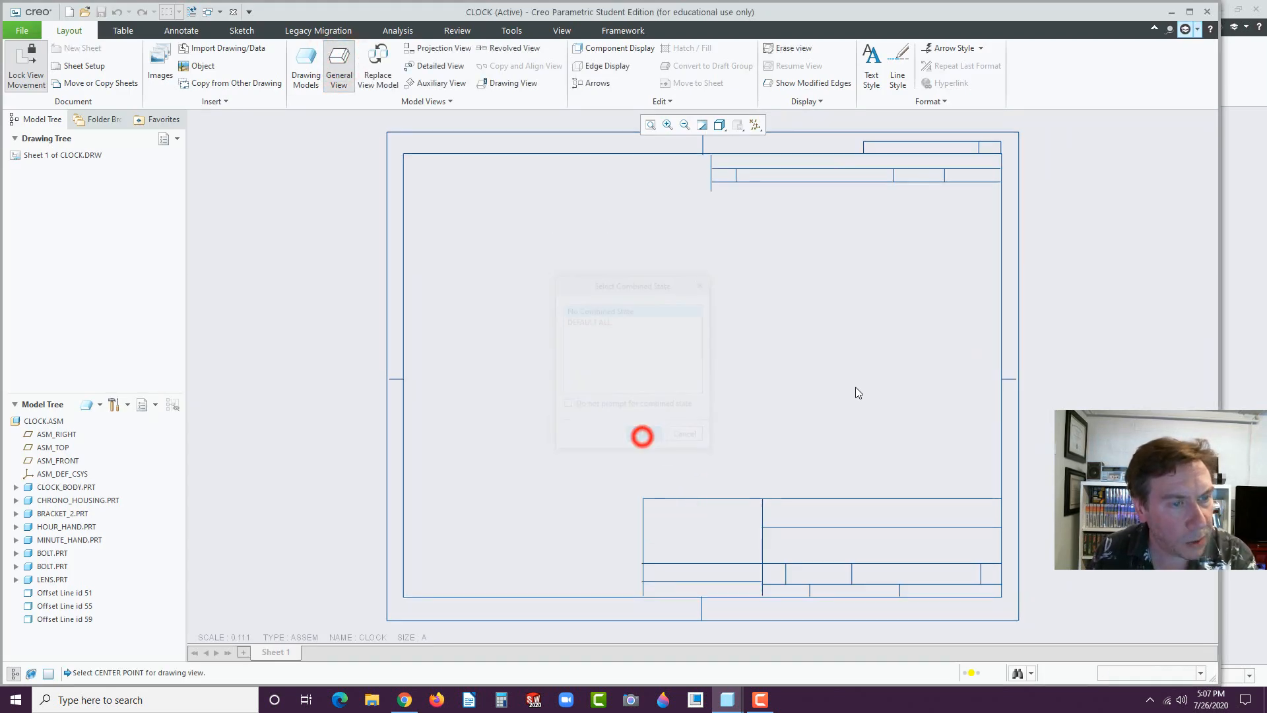
{"action": "left_click", "coordinate": [901, 328]}
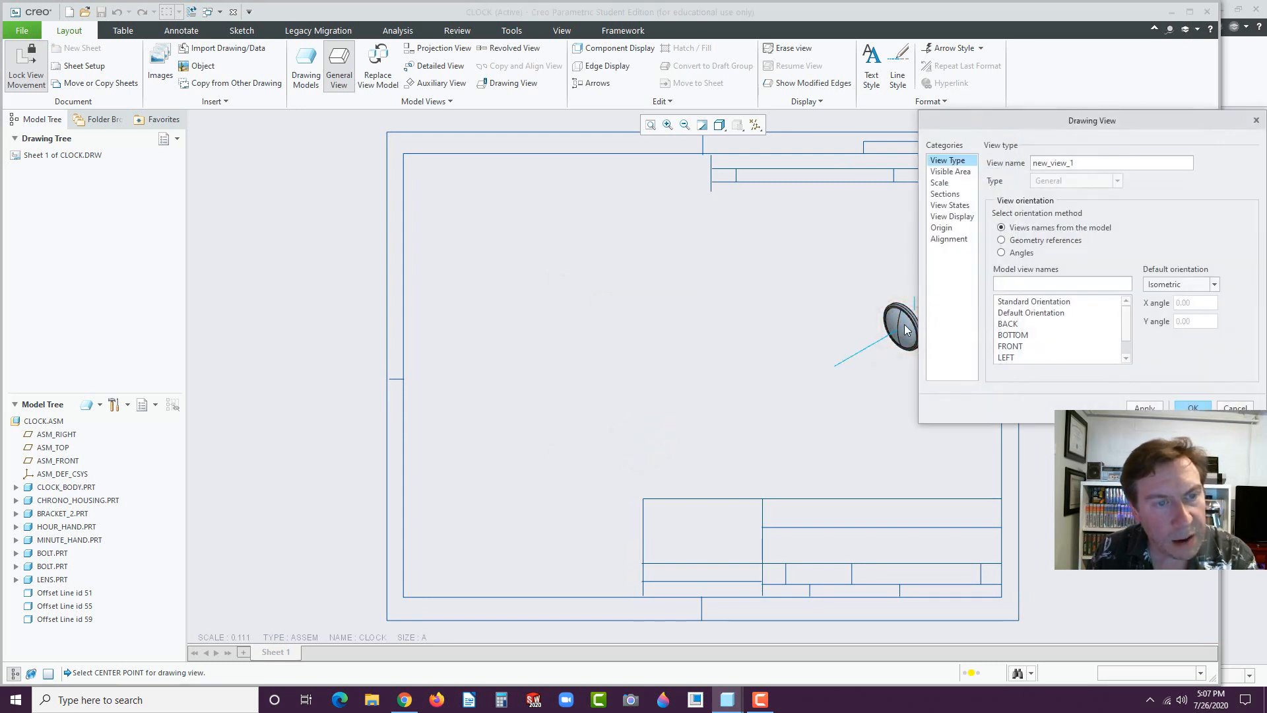
{"action": "left_click", "coordinate": [948, 205]}
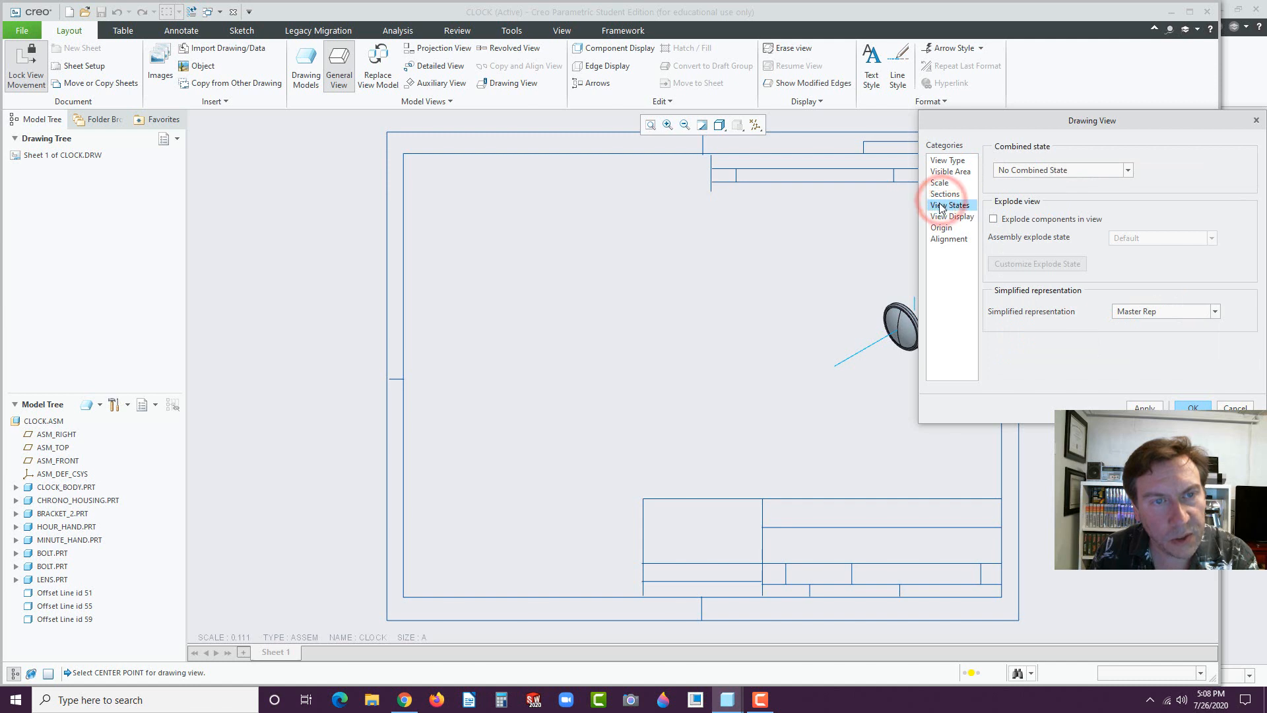
{"action": "left_click", "coordinate": [993, 220]}
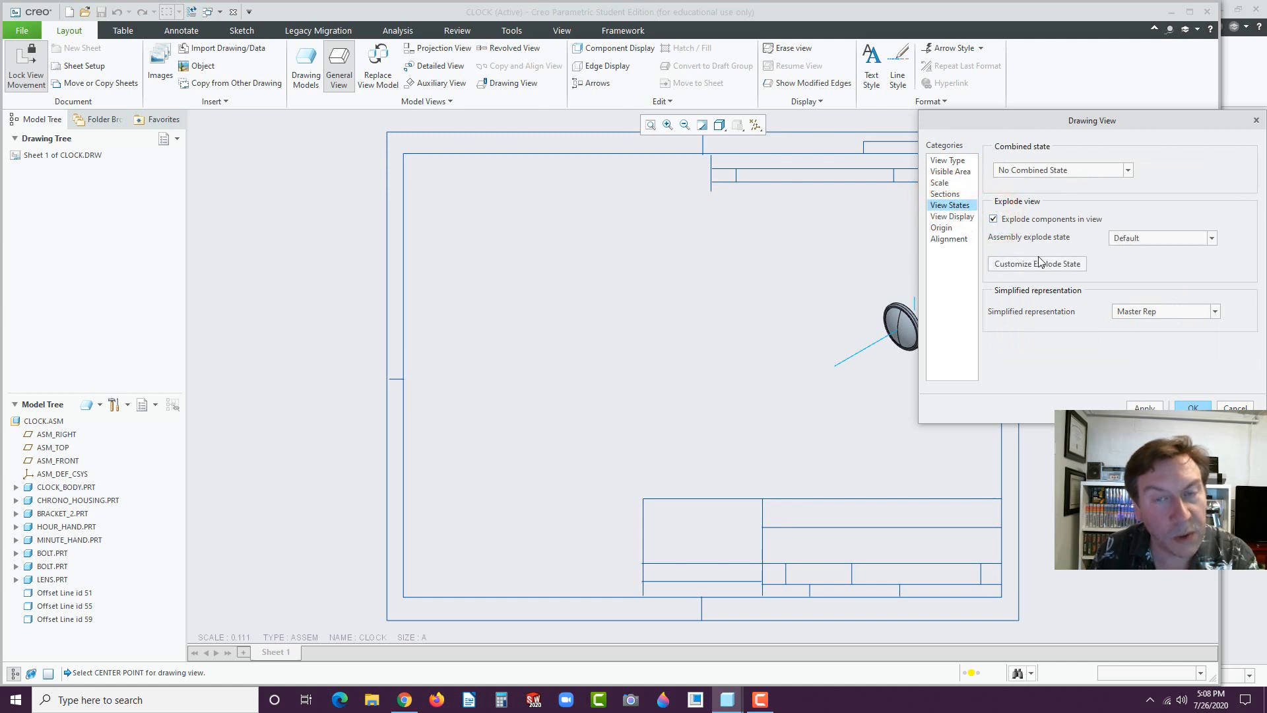
{"action": "left_click", "coordinate": [1144, 407]}
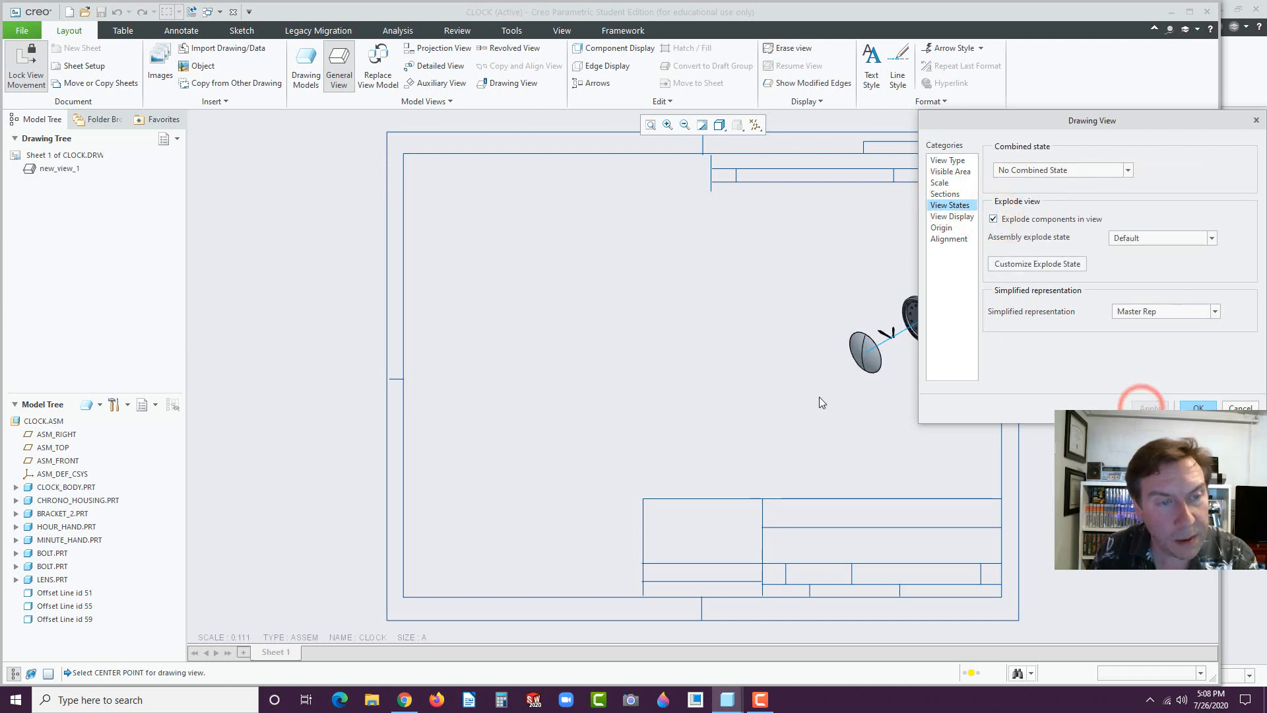
{"action": "scroll", "coordinate": [870, 371], "scroll_direction": "up", "scroll_amount": 3}
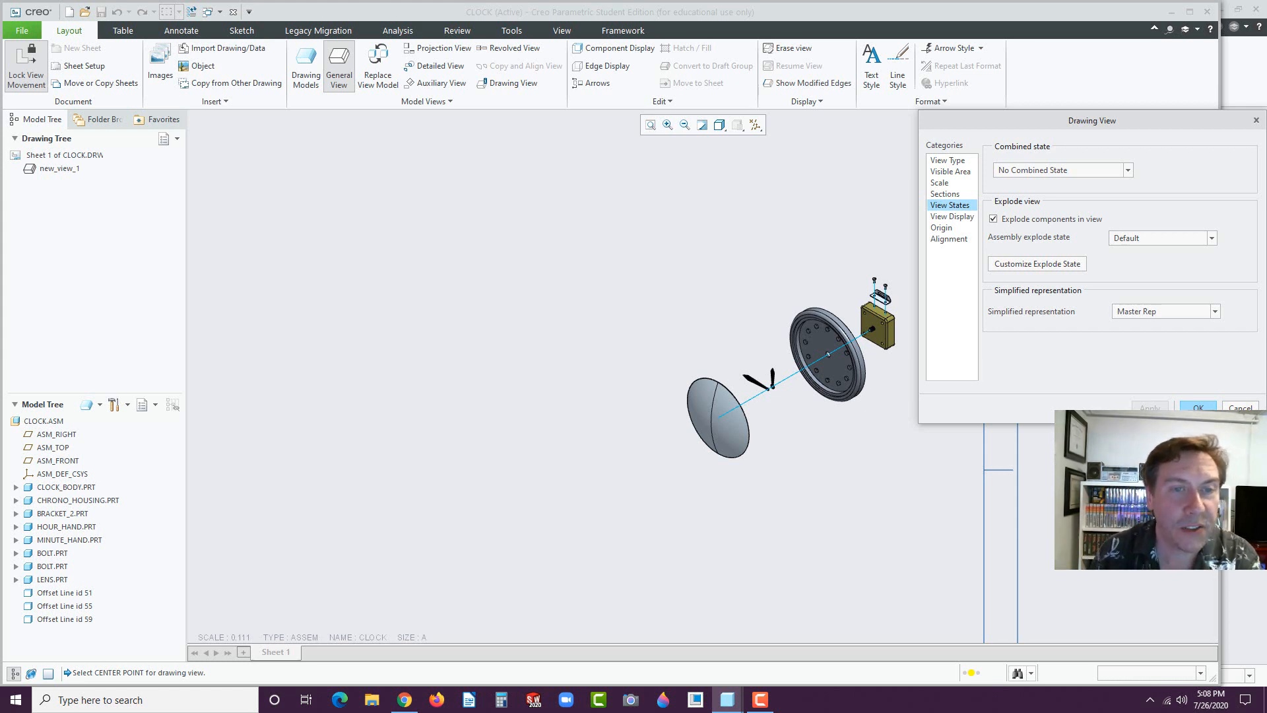
- Give the exploded clock view a custom scale of 0.2 and finish its view properties
{"action": "left_click", "coordinate": [942, 184]}
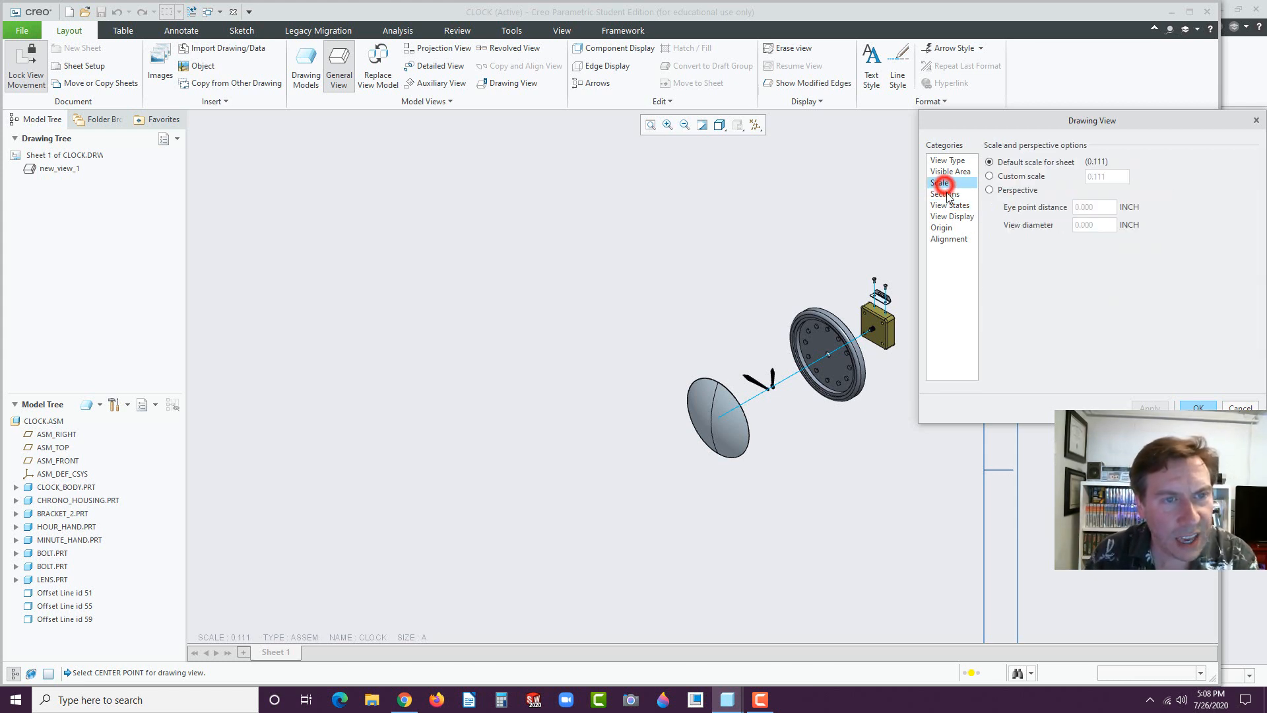
{"action": "left_click", "coordinate": [988, 176]}
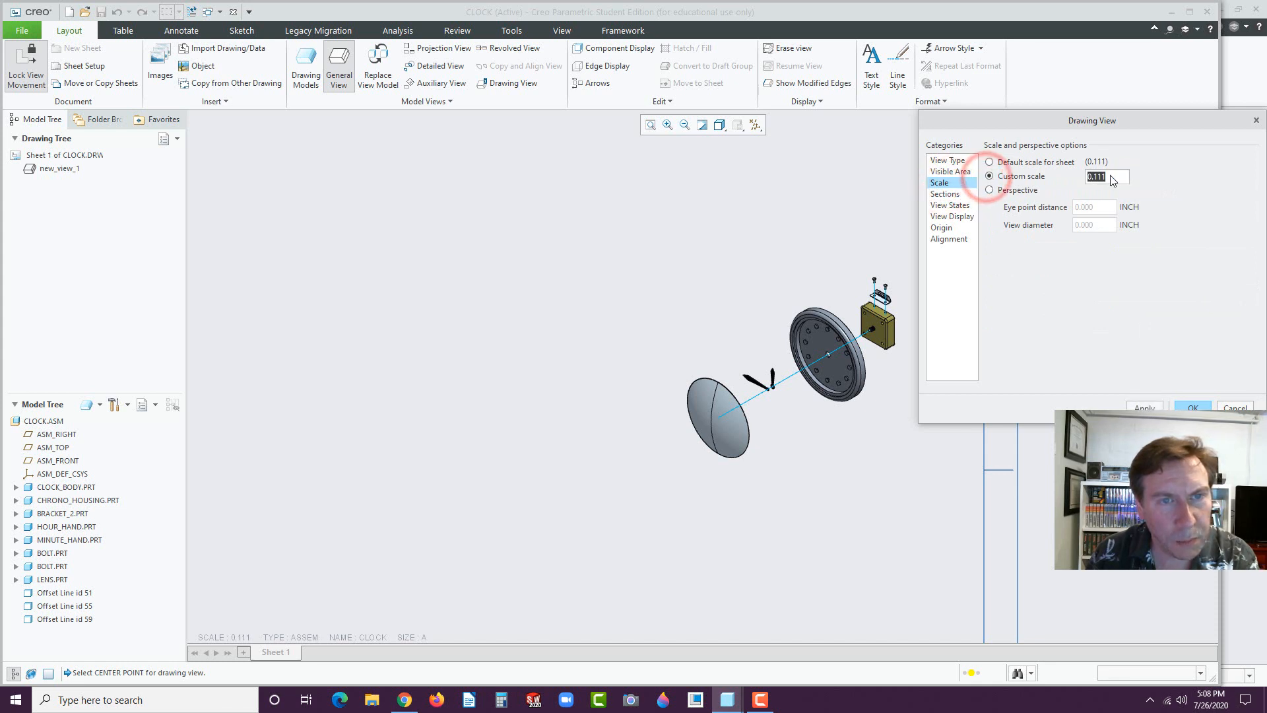
{"action": "type", "text": ".2"}
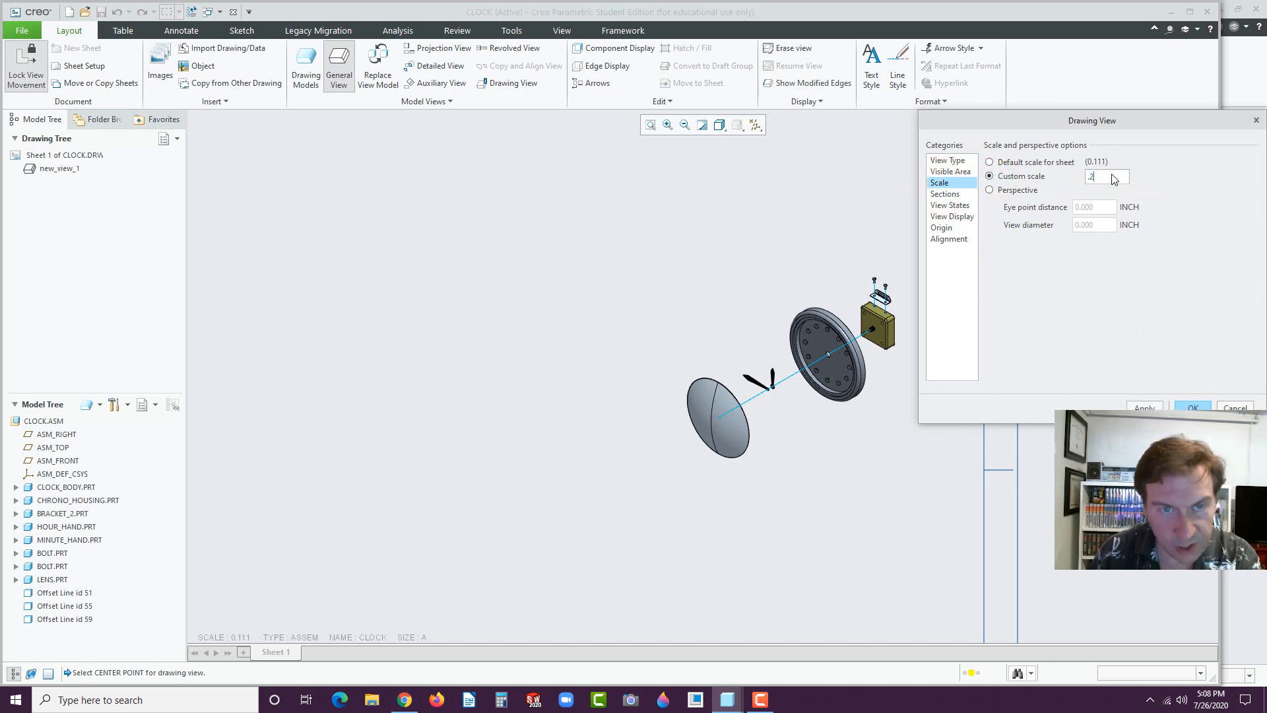
{"action": "left_click", "coordinate": [1149, 409]}
{"action": "left_click", "coordinate": [1193, 407]}
- Unlock view movement and shift the exploded clock view slightly up and left, clear of the sheet border
{"action": "scroll", "coordinate": [851, 509], "scroll_direction": "down", "scroll_amount": 3}
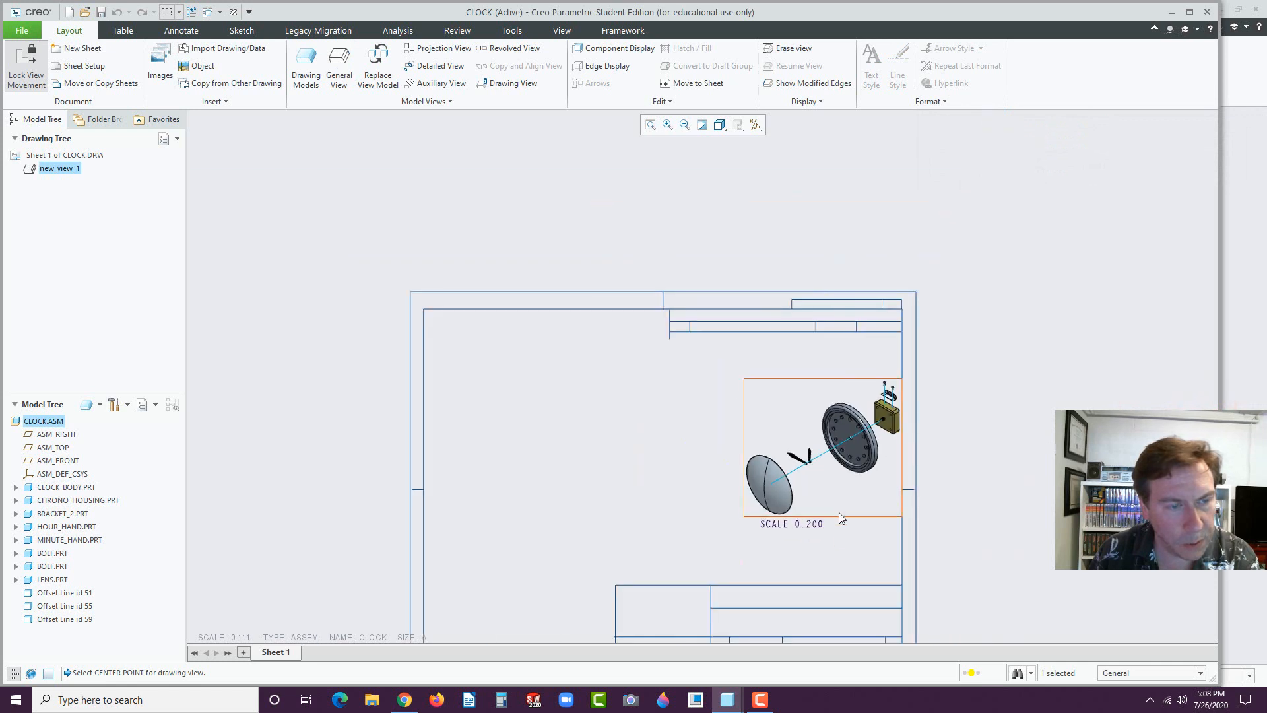
{"action": "scroll", "coordinate": [841, 518], "scroll_direction": "up", "scroll_amount": 1}
{"action": "left_click", "coordinate": [844, 509]}
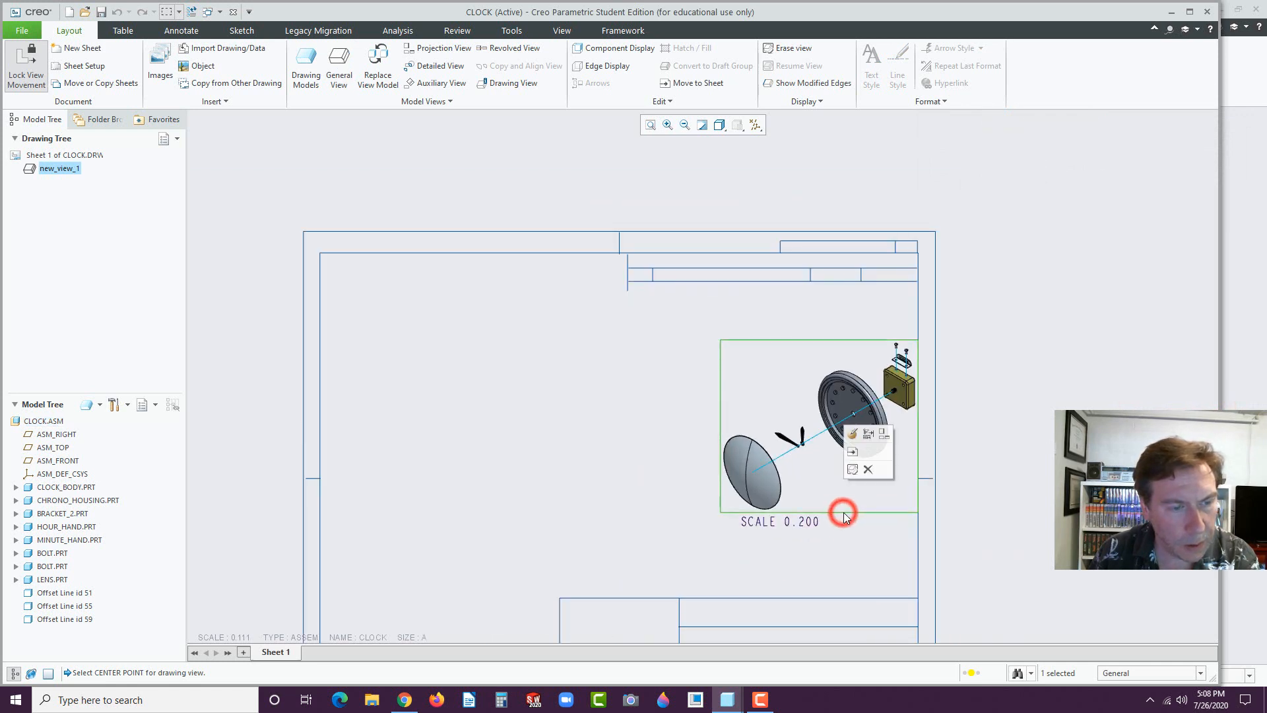
{"action": "left_click", "coordinate": [13, 70]}
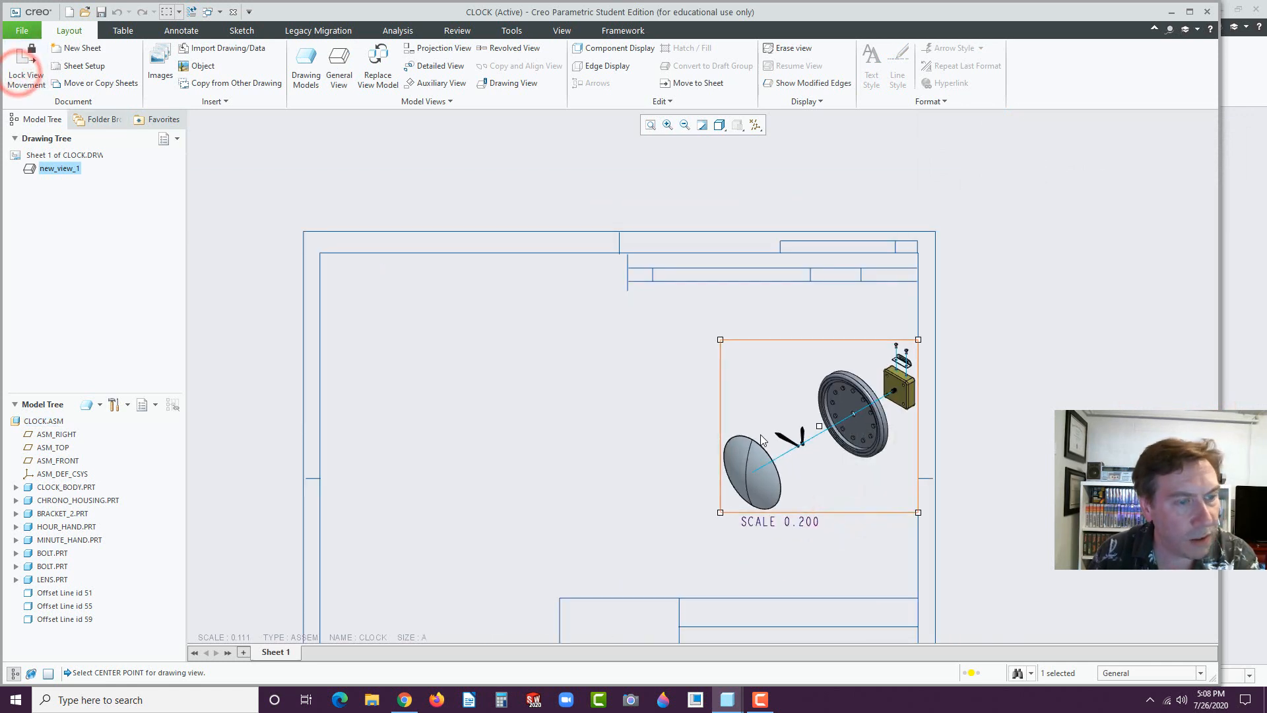
{"action": "mouse_move", "coordinate": [819, 425]}
{"action": "left_mouse_down"}
{"action": "mouse_move", "coordinate": [787, 425]}
{"action": "mouse_move", "coordinate": [794, 413]}
{"action": "left_mouse_up"}
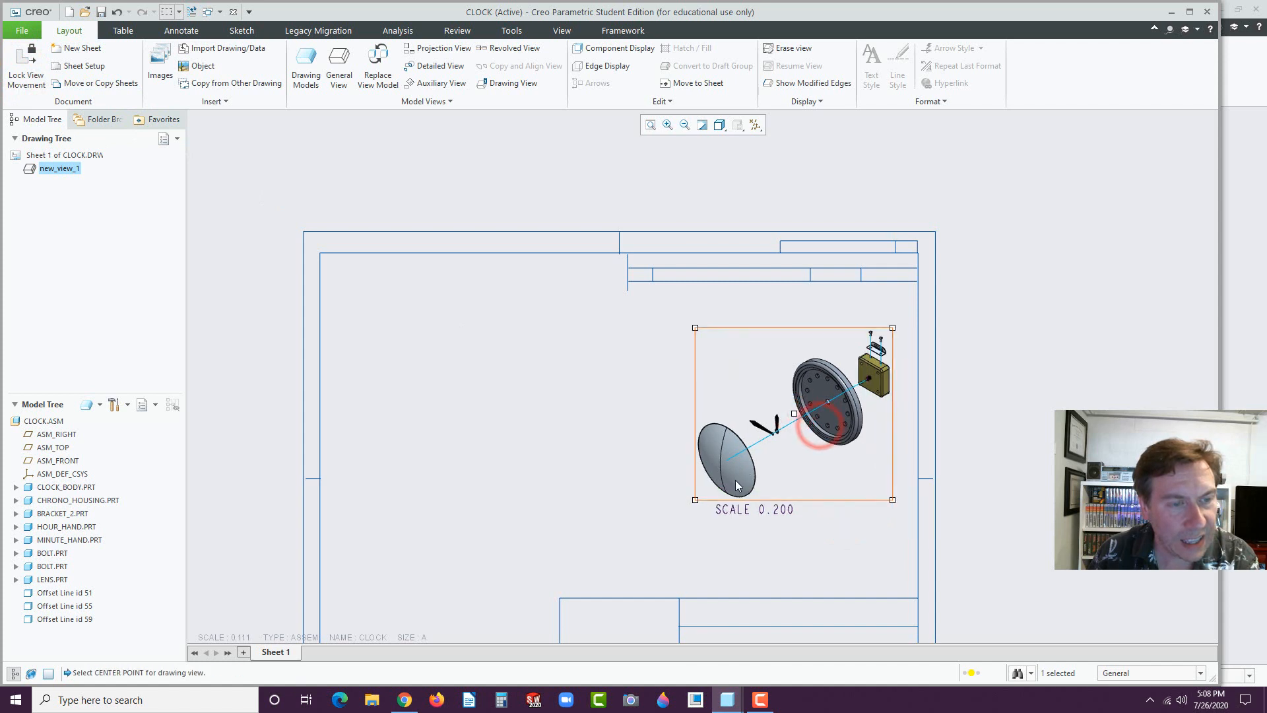
- Erase the scale note beneath the exploded clock view
{"action": "left_click", "coordinate": [712, 528]}
{"action": "left_click", "coordinate": [744, 513]}
{"action": "left_click_drag", "start_coordinate": [750, 521], "coordinate": [780, 522]}
{"action": "left_click", "coordinate": [770, 471]}
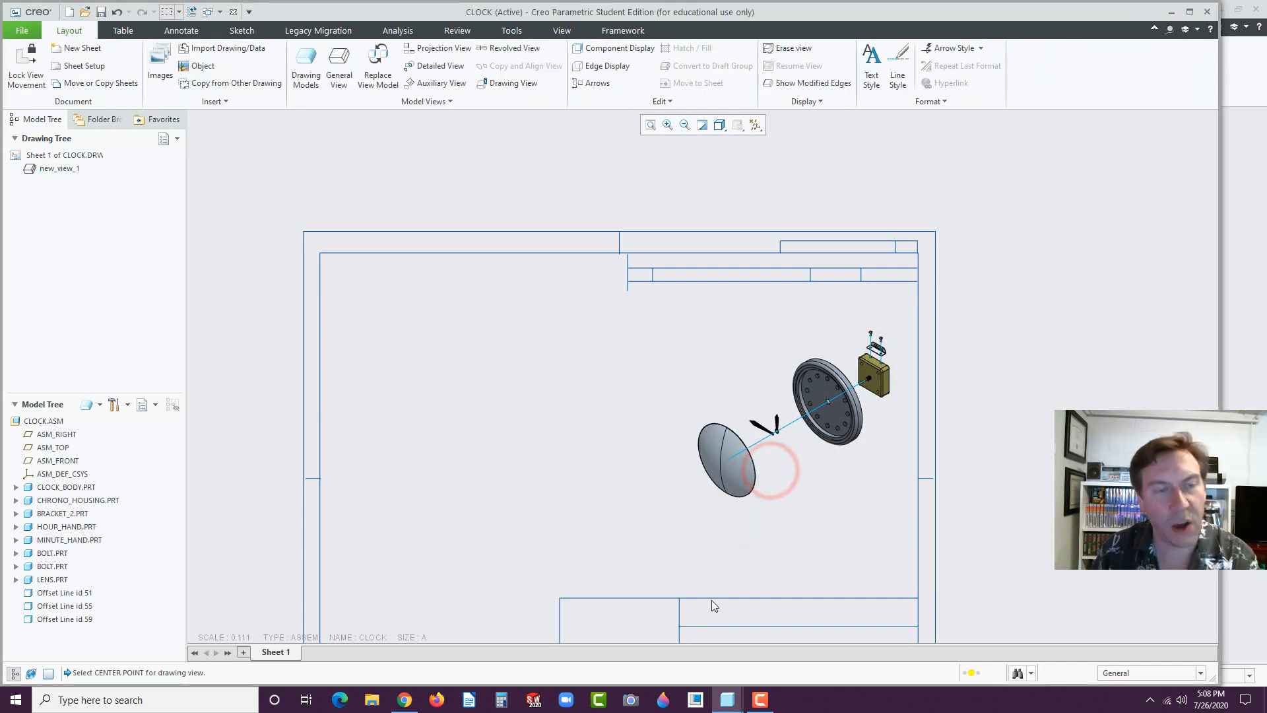
- Insert a second general view with no combined state in the sheet's empty left half and orient it to FRONT
{"action": "scroll", "coordinate": [695, 565], "scroll_direction": "up", "scroll_amount": 3}
{"action": "scroll", "coordinate": [566, 507], "scroll_direction": "down", "scroll_amount": 4}
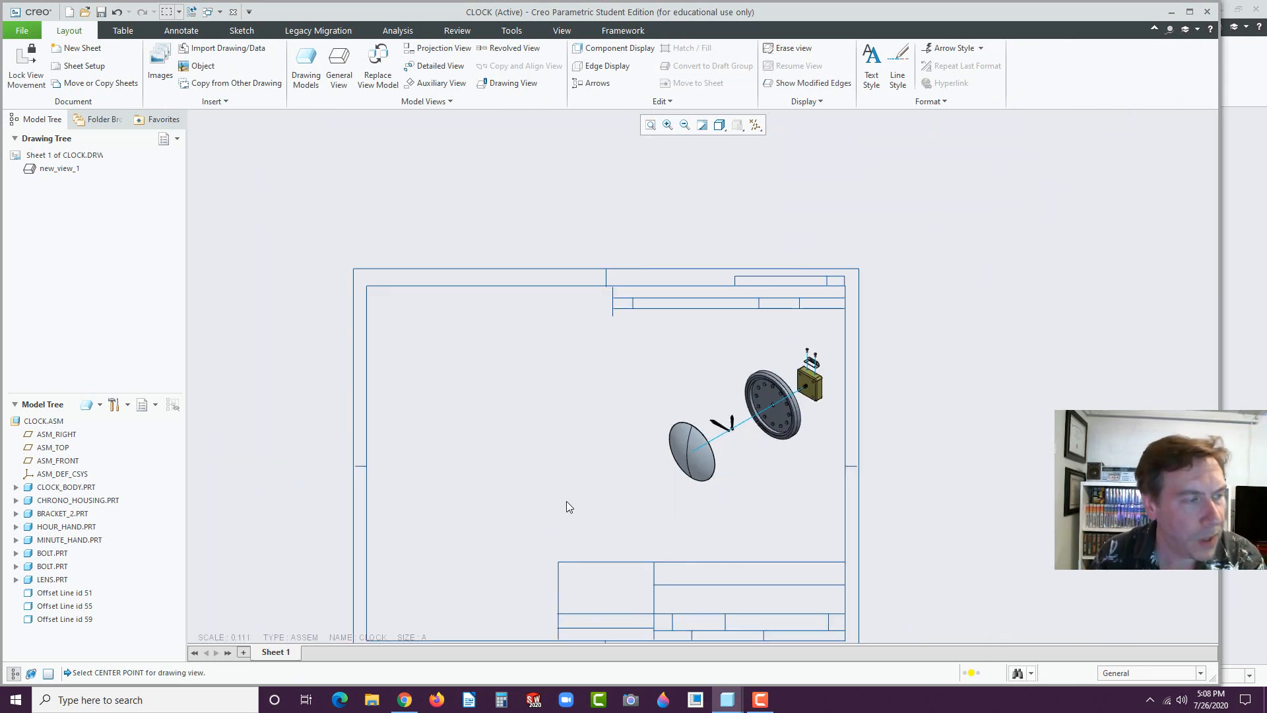
{"action": "scroll", "coordinate": [498, 614], "scroll_direction": "up", "scroll_amount": 4}
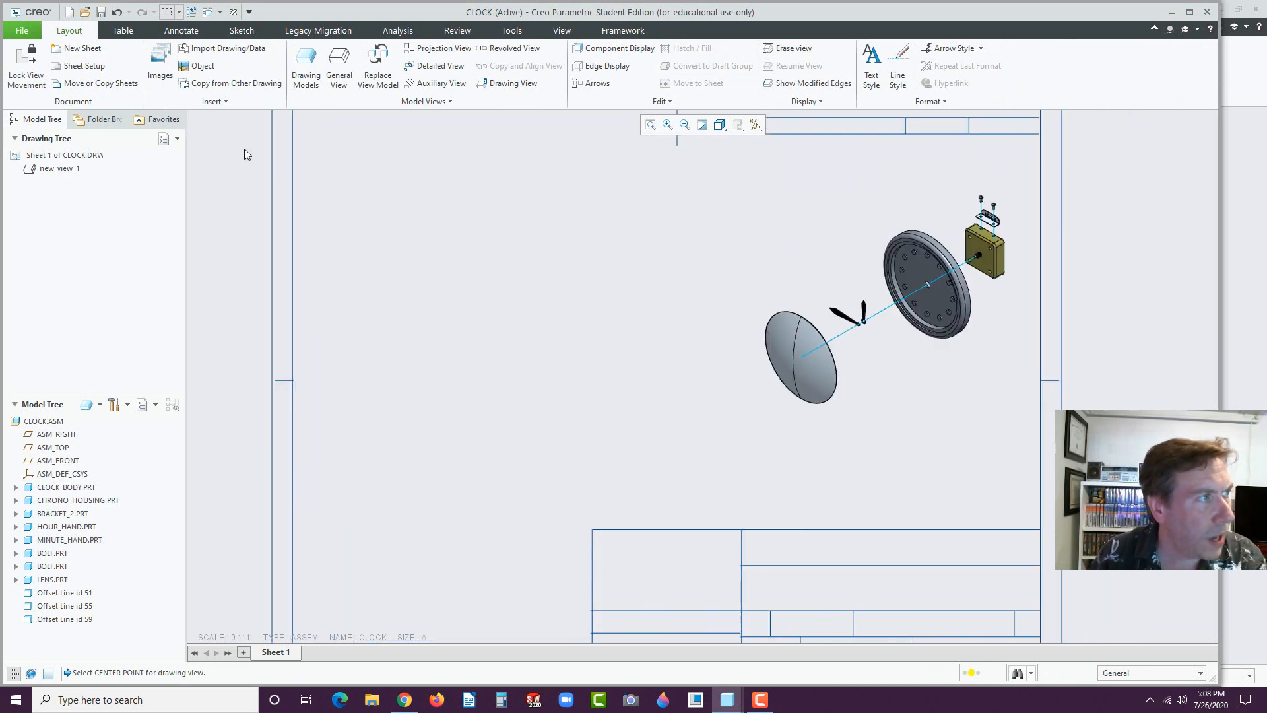
{"action": "left_click", "coordinate": [339, 66]}
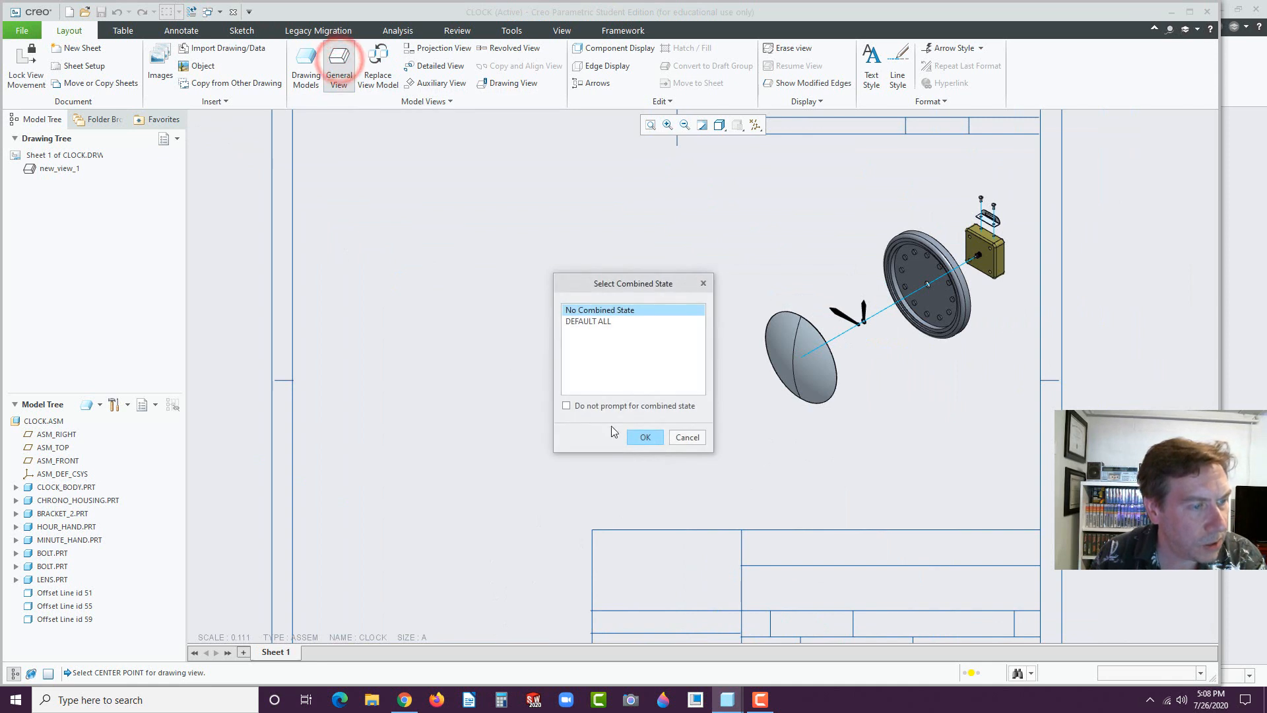
{"action": "left_click", "coordinate": [646, 437]}
{"action": "left_click", "coordinate": [414, 370]}
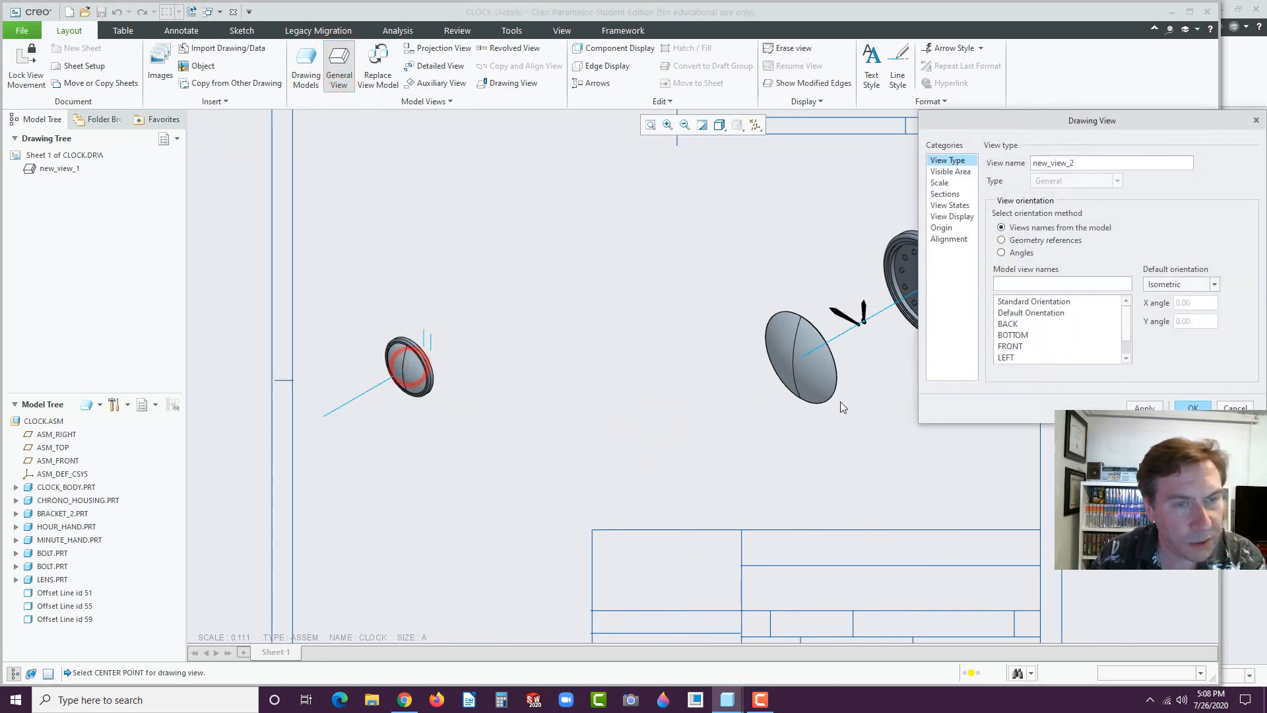
{"action": "left_click", "coordinate": [1008, 346]}
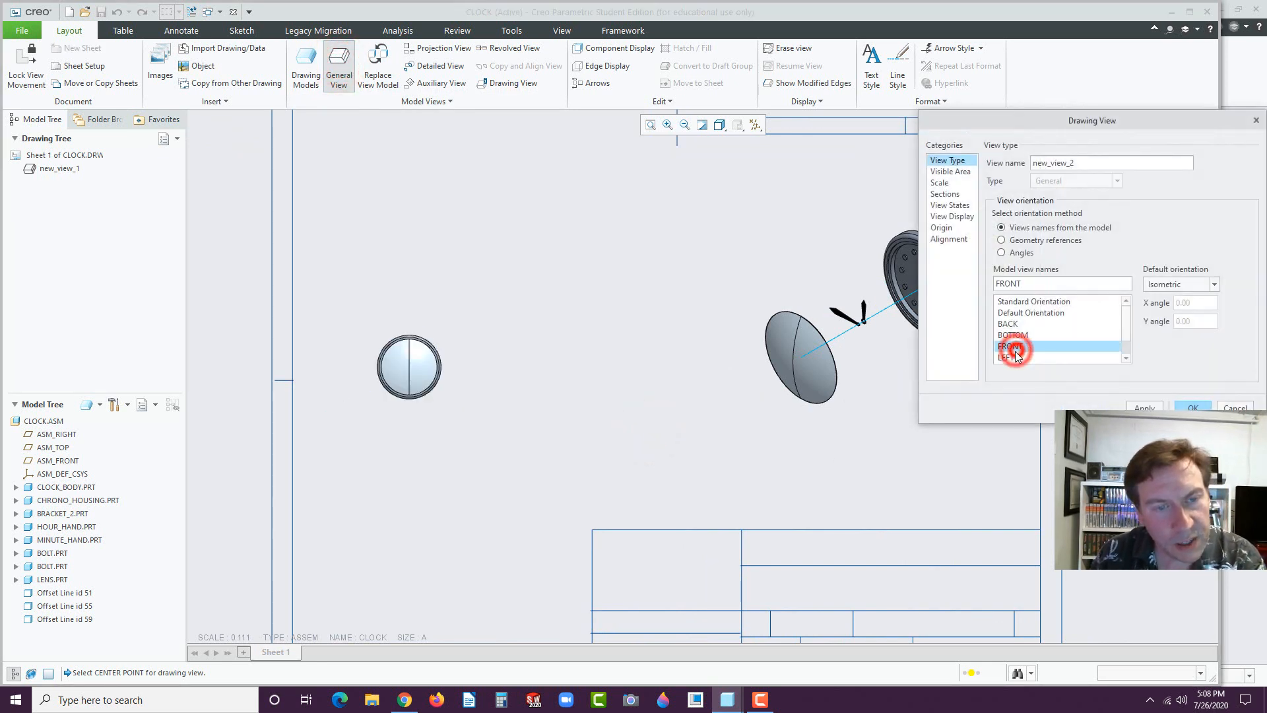
- Set the front view's display style to Hidden and finish its view properties
{"action": "left_click", "coordinate": [951, 205]}
{"action": "left_click", "coordinate": [952, 216]}
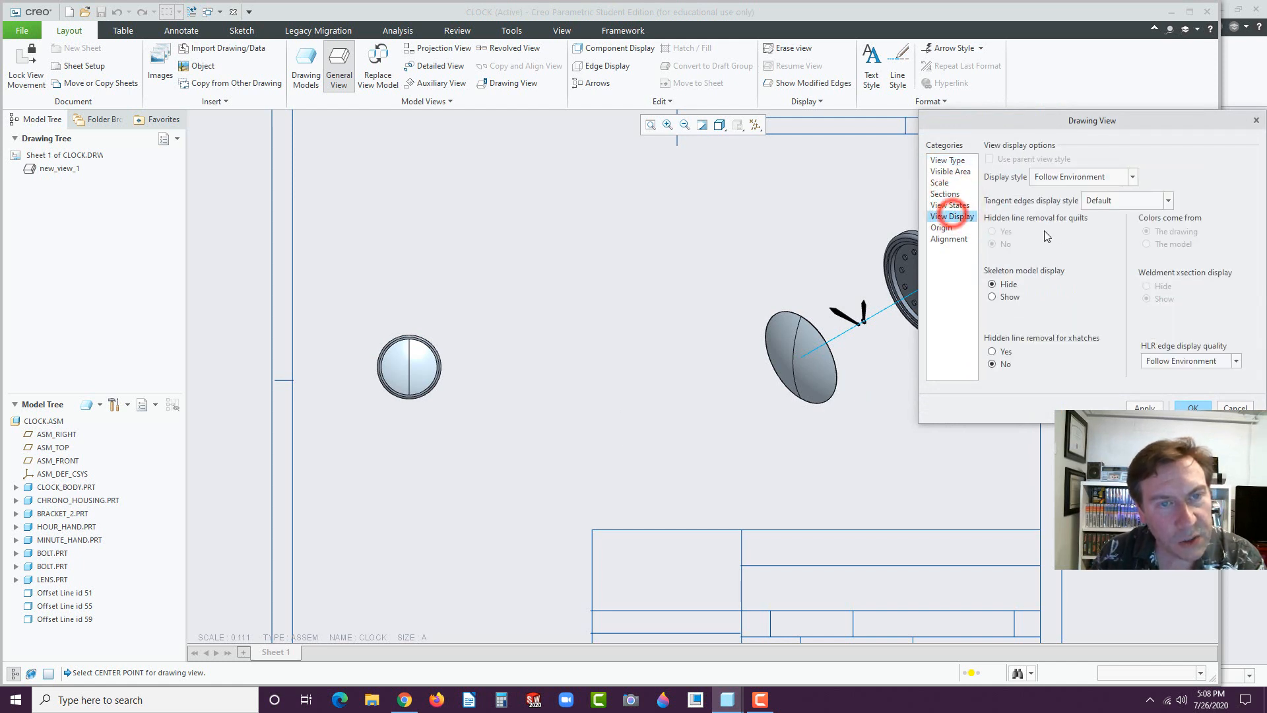
{"action": "left_click", "coordinate": [1068, 180]}
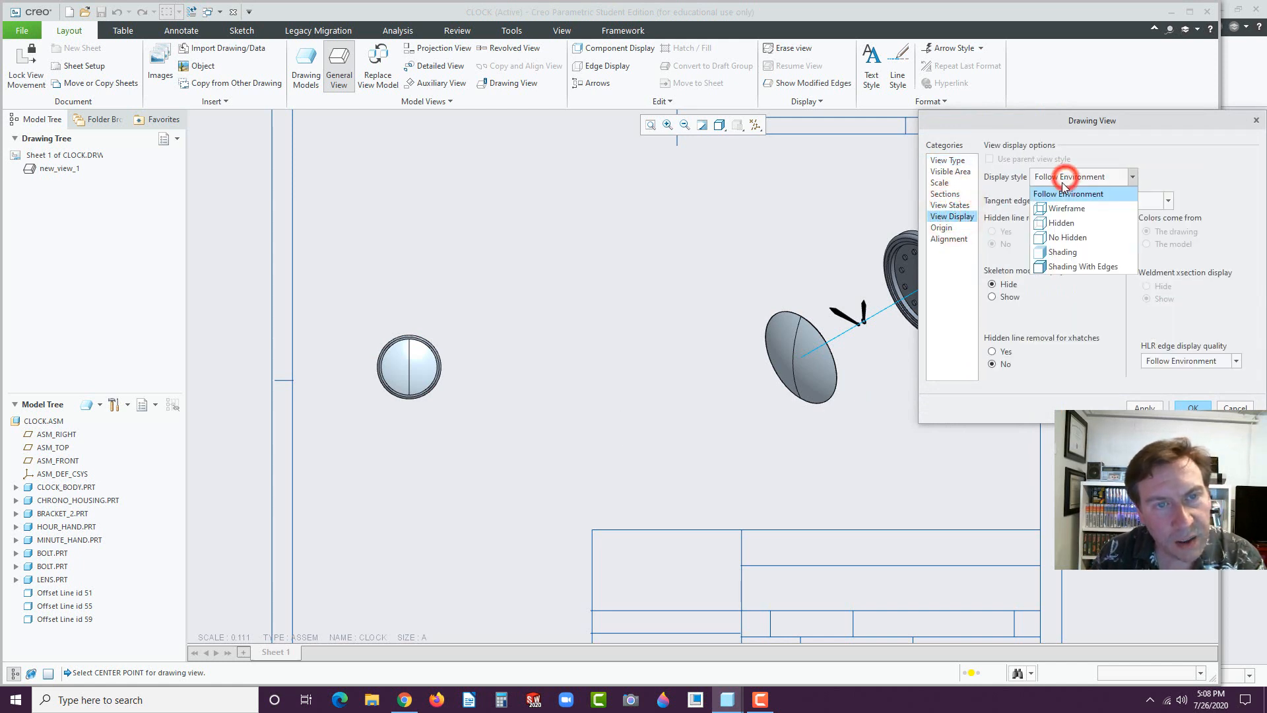
{"action": "left_click", "coordinate": [1063, 225]}
{"action": "left_click", "coordinate": [1144, 407]}
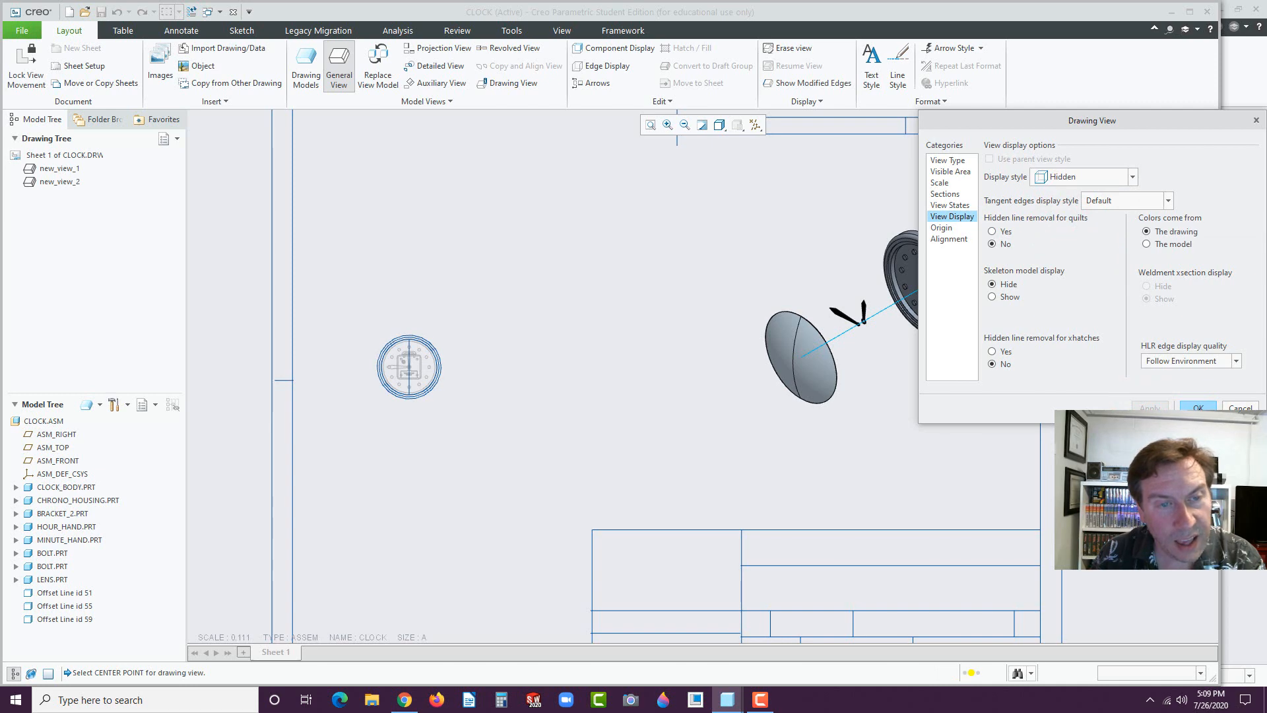
{"action": "left_click", "coordinate": [1198, 407]}
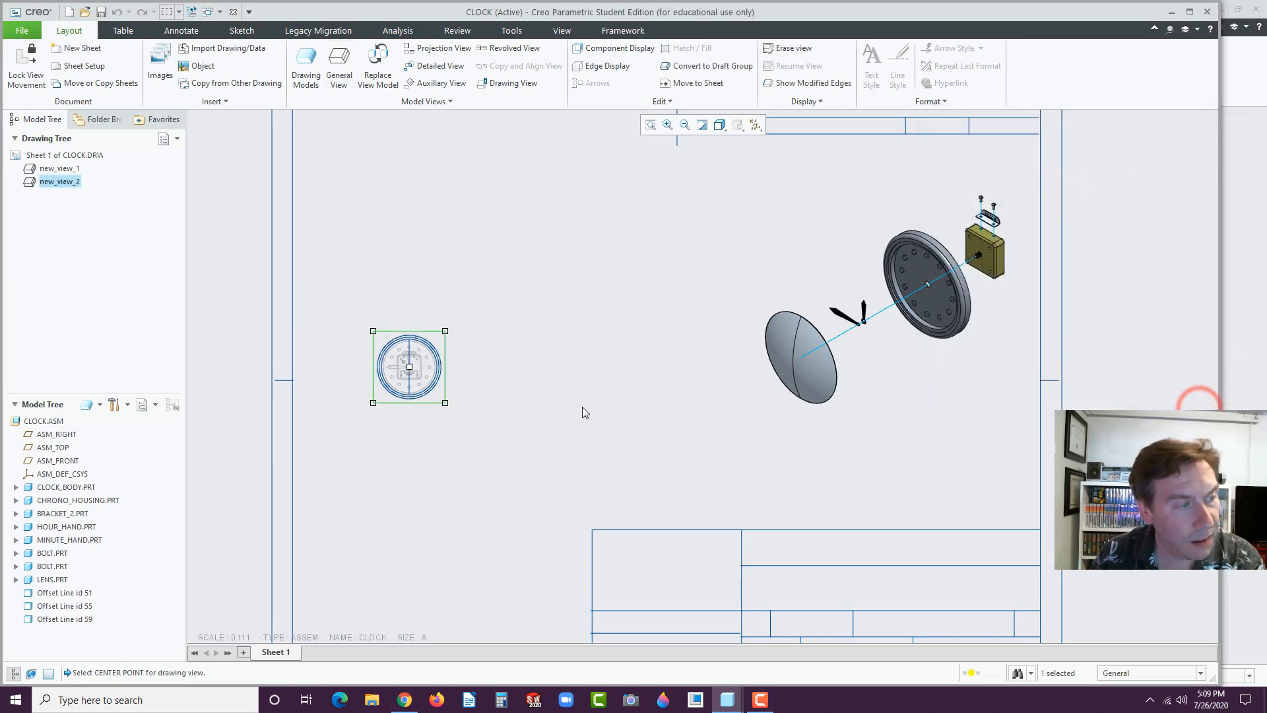
- Set the drawing sheet's scale to 0.2
{"action": "scroll", "coordinate": [582, 407], "scroll_direction": "up", "scroll_amount": 3}
{"action": "scroll", "coordinate": [465, 462], "scroll_direction": "down", "scroll_amount": 3}
{"action": "scroll", "coordinate": [475, 423], "scroll_direction": "up", "scroll_amount": 2}
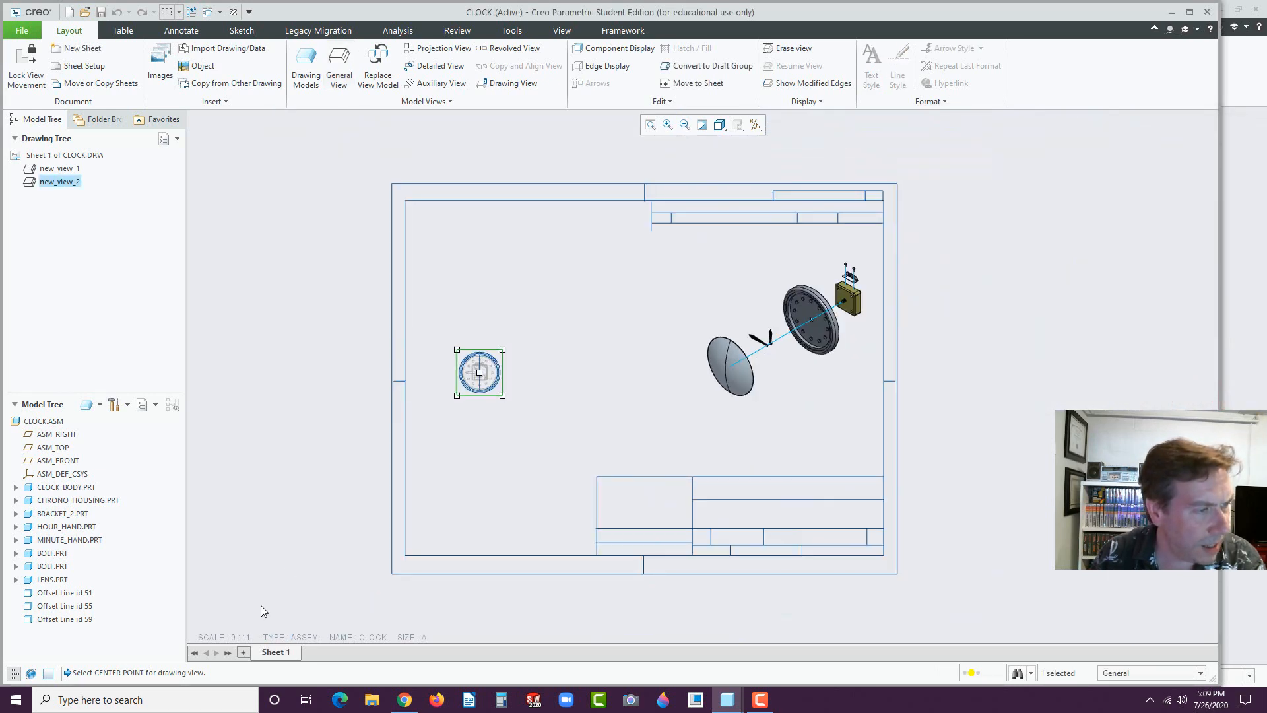
{"action": "double_click", "coordinate": [245, 639]}
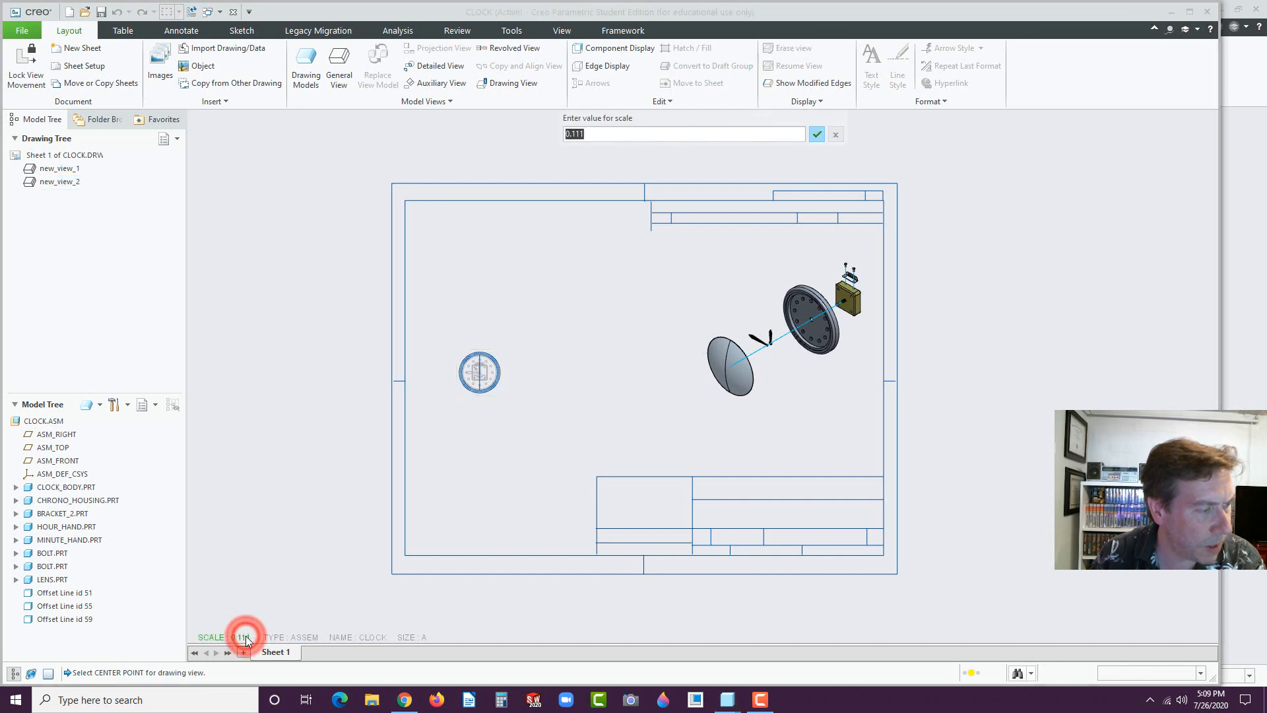
{"action": "type", "text": ".2"}
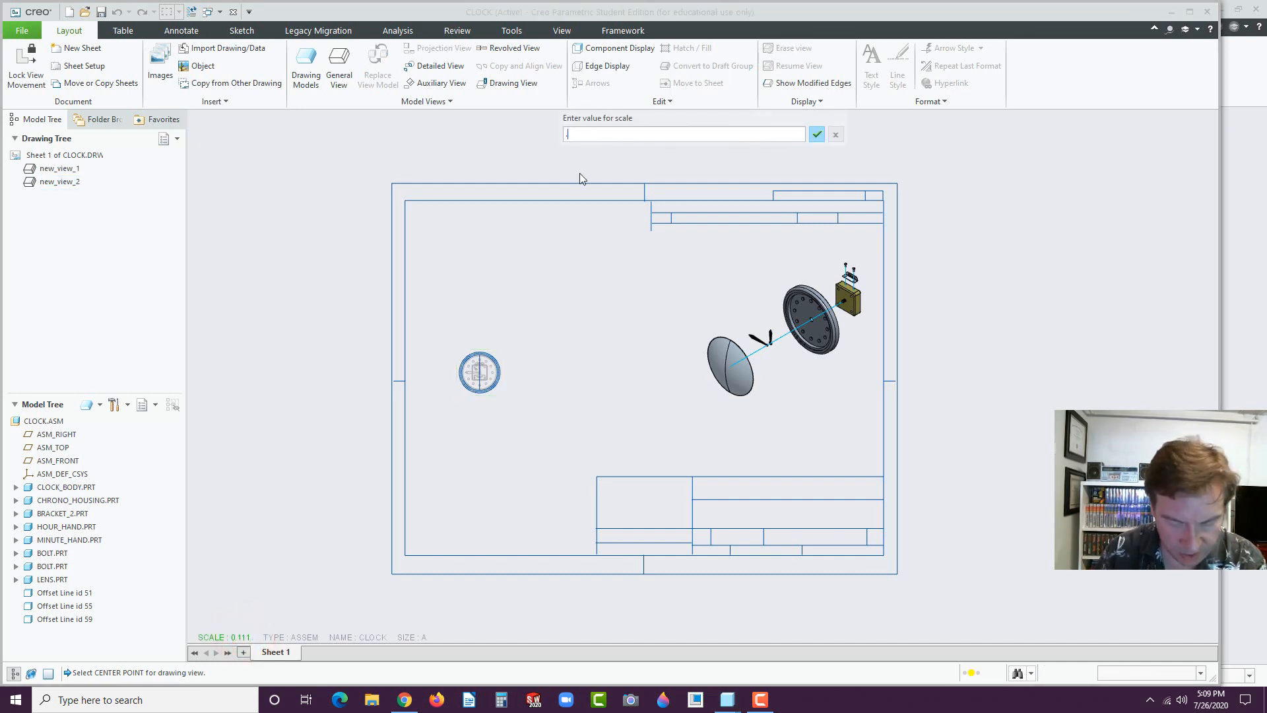
{"action": "key", "text": "Return"}
- Shift the front view slightly right and project a side view from it, placed to its left
{"action": "scroll", "coordinate": [434, 396], "scroll_direction": "down", "scroll_amount": 2}
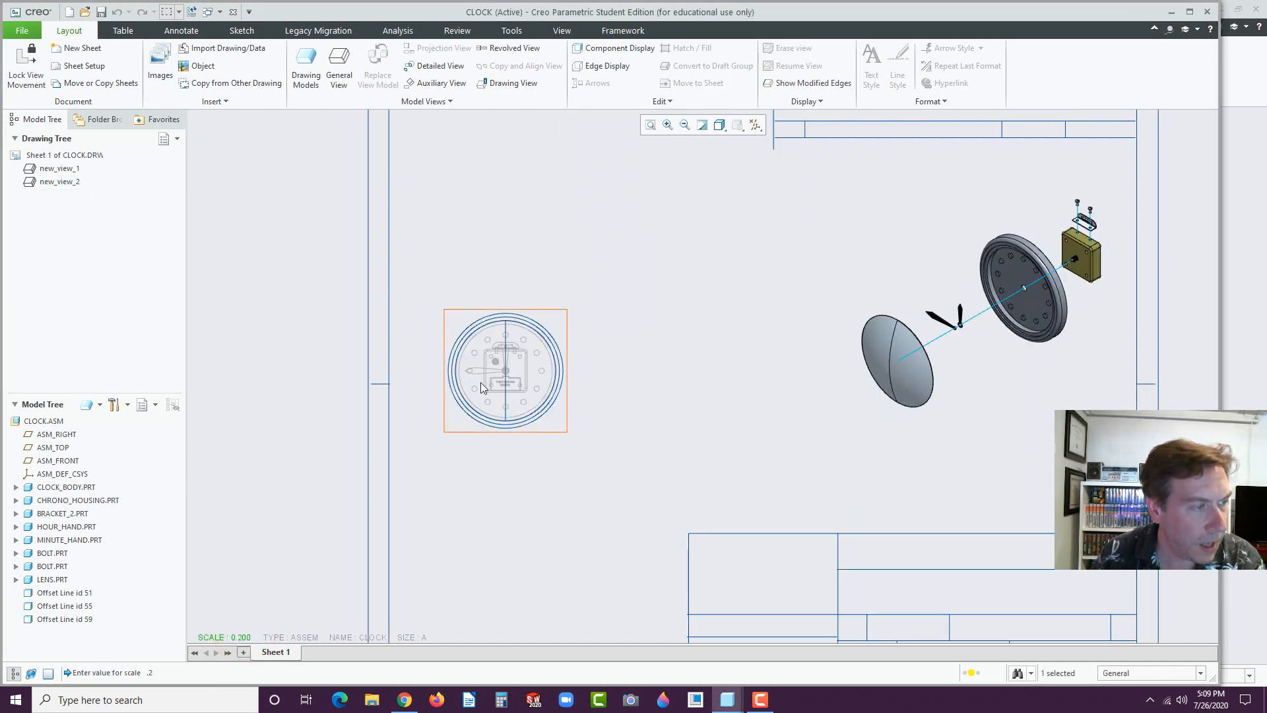
{"action": "left_click", "coordinate": [489, 365]}
{"action": "left_click_drag", "start_coordinate": [503, 371], "coordinate": [546, 379]}
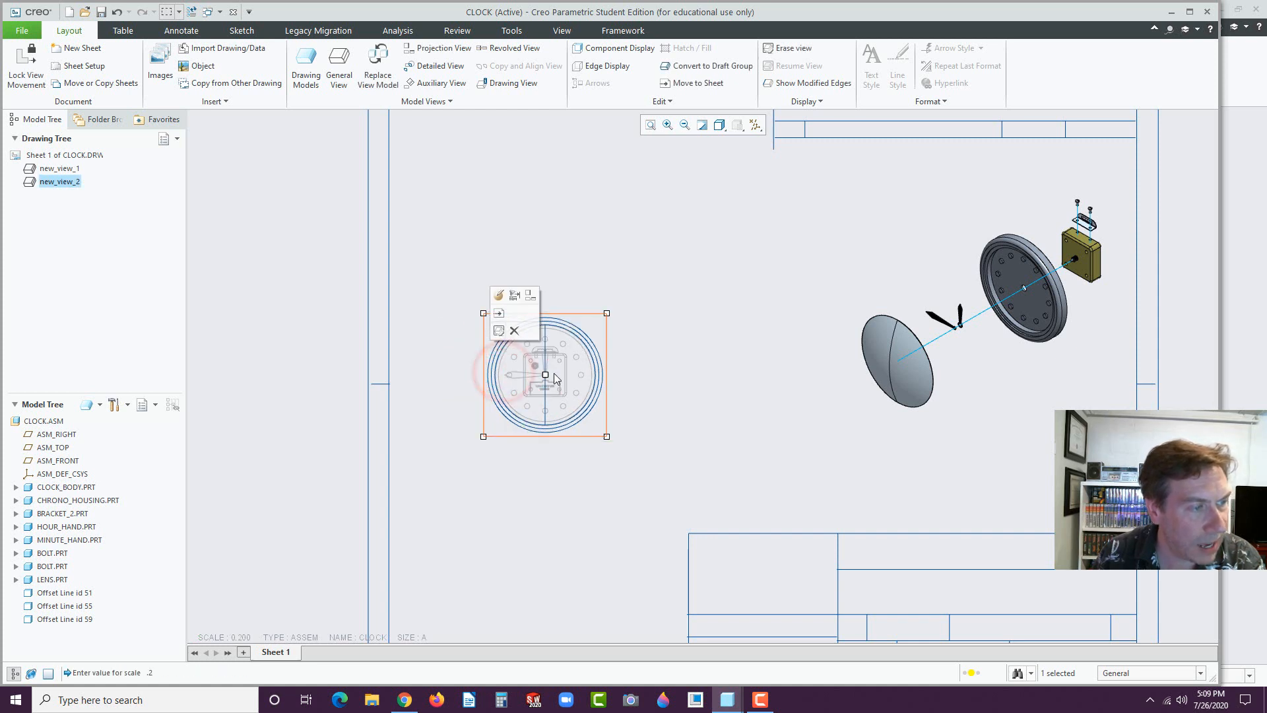
{"action": "left_click", "coordinate": [429, 48]}
{"action": "left_click", "coordinate": [431, 349]}
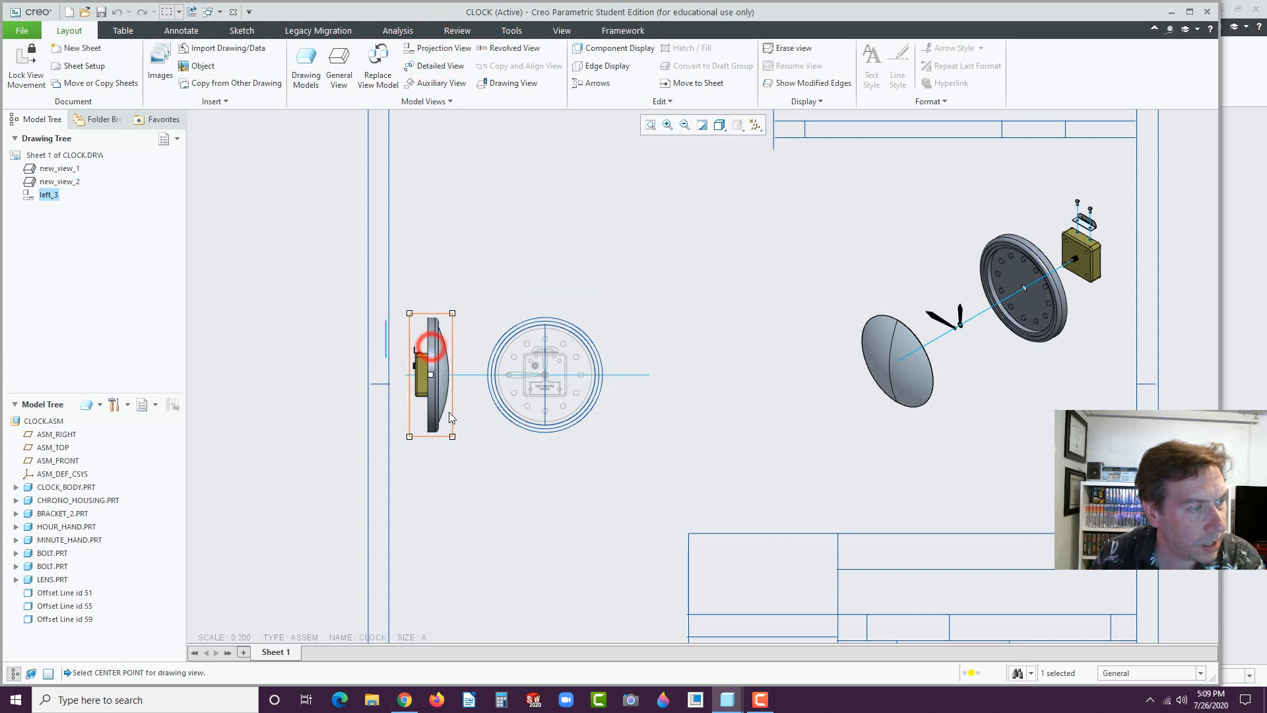
- Project a view from the clock's front view and place it directly below
{"action": "left_click", "coordinate": [427, 49]}
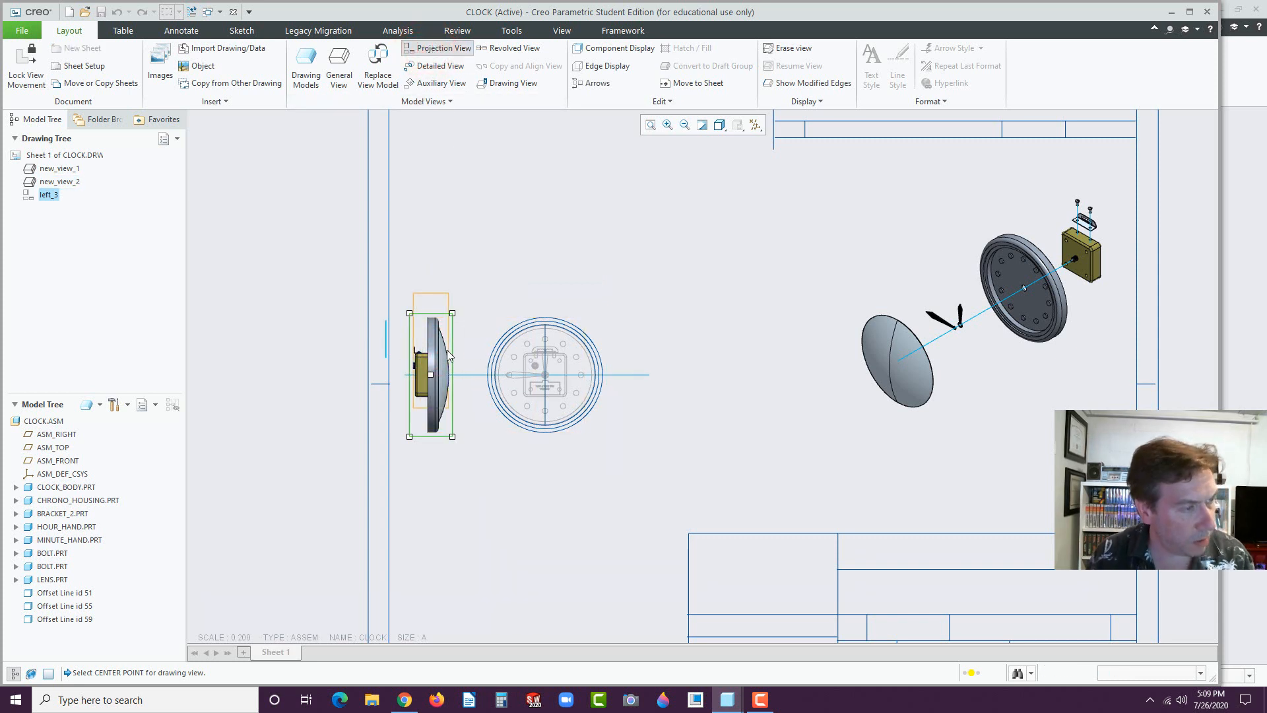
{"action": "middle_click", "coordinate": [476, 267]}
{"action": "left_click", "coordinate": [500, 330]}
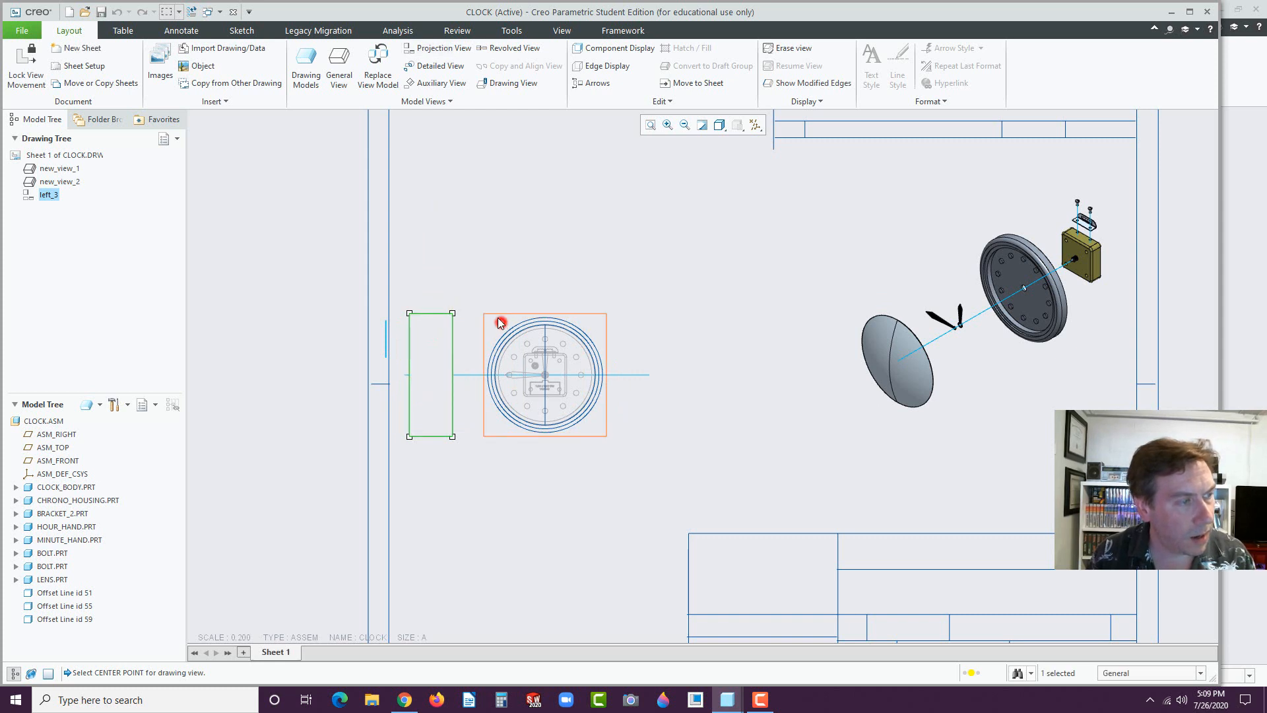
{"action": "left_click", "coordinate": [499, 330]}
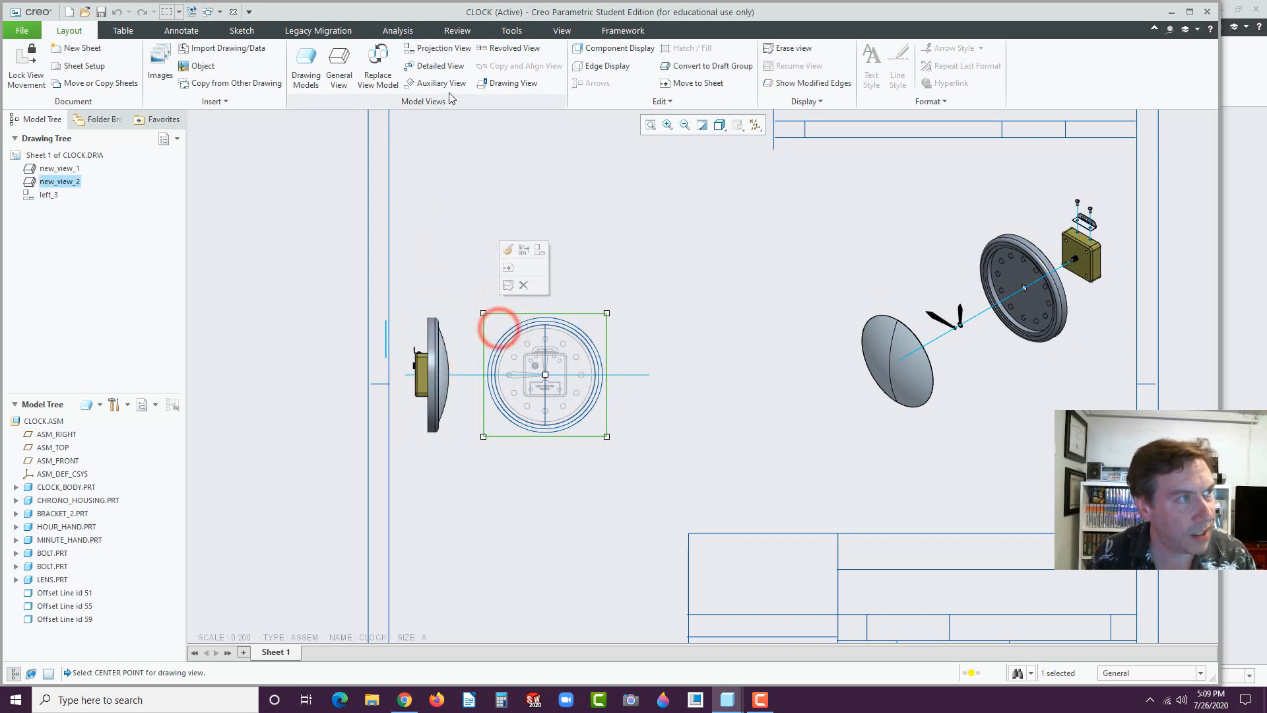
{"action": "left_click", "coordinate": [436, 48]}
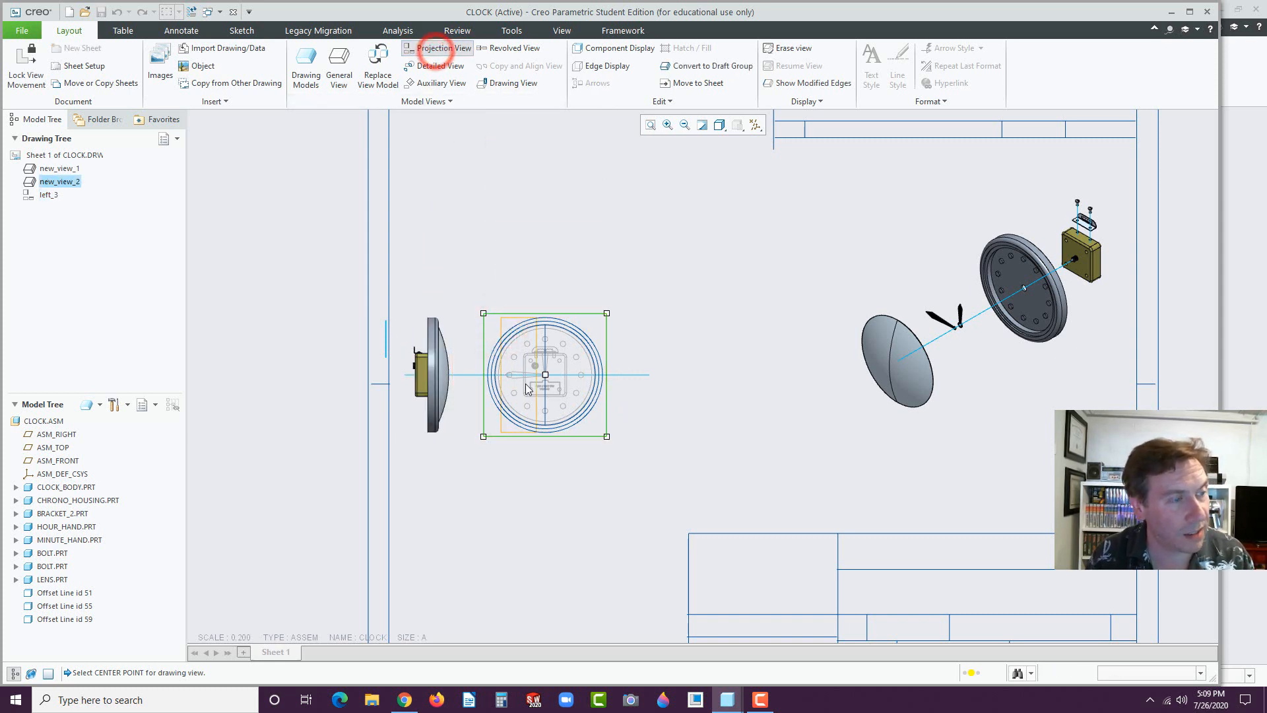
{"action": "left_click", "coordinate": [540, 496]}
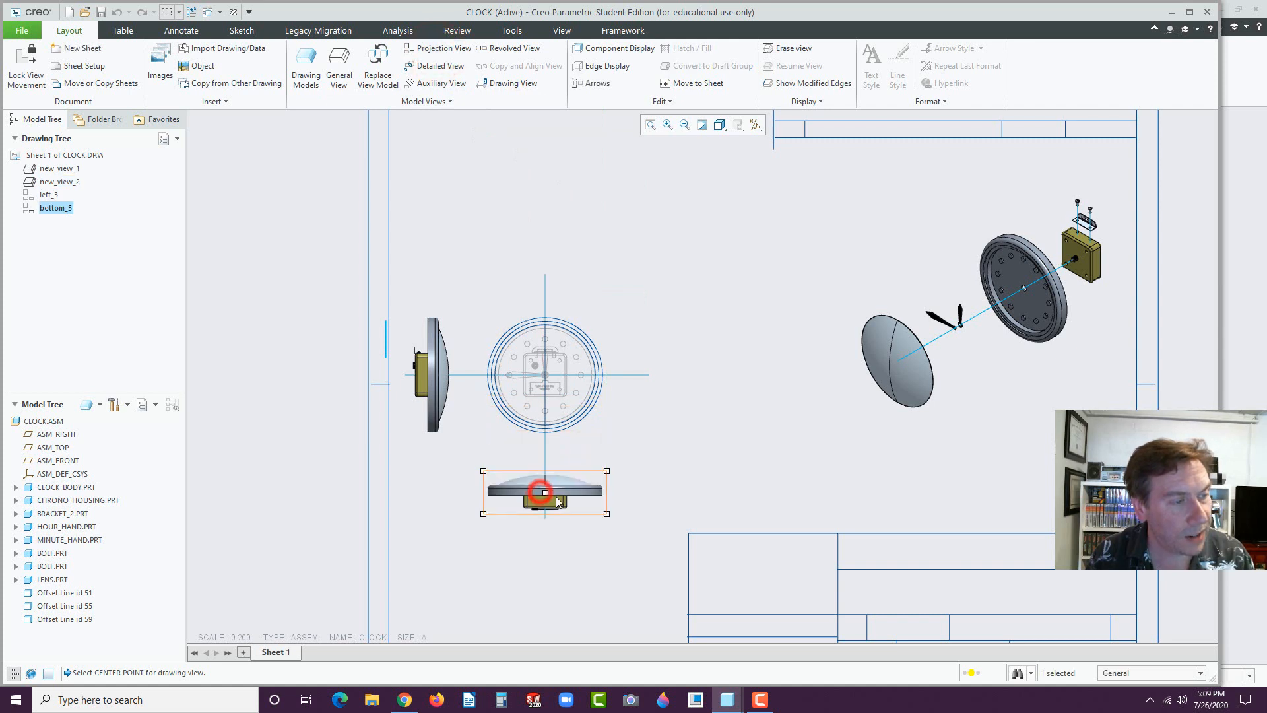
- Project another side view from the front view and place it to the right
{"action": "left_click", "coordinate": [577, 403]}
{"action": "left_click", "coordinate": [439, 48]}
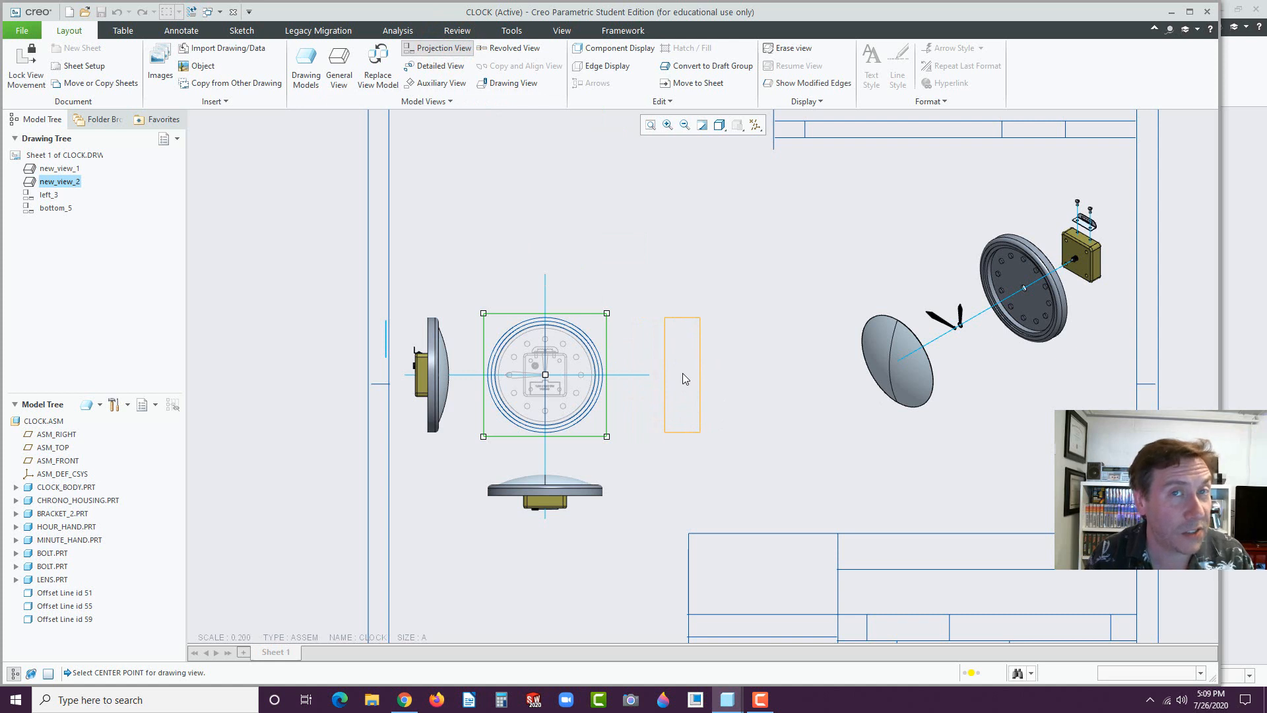
{"action": "left_click", "coordinate": [682, 376]}
- Choose a 2D cross-section in the right projected view's properties and show the datum planes
{"action": "double_click", "coordinate": [683, 376]}
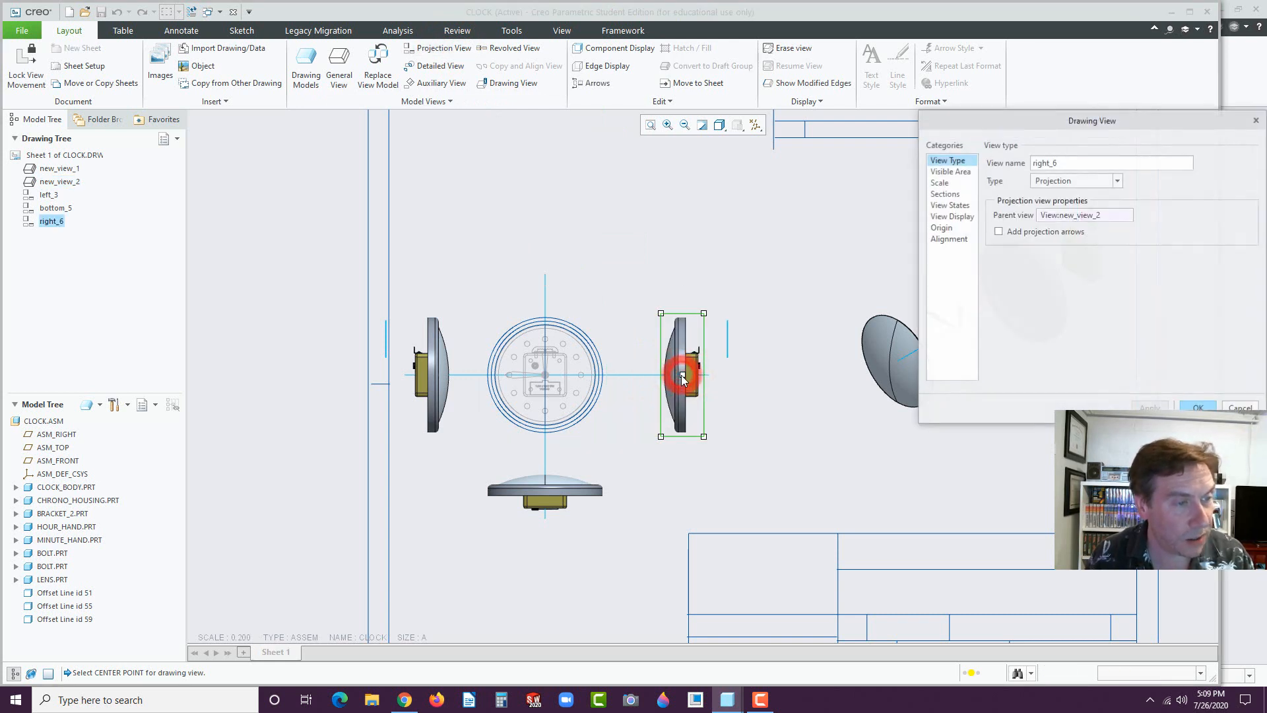
{"action": "left_click", "coordinate": [944, 194]}
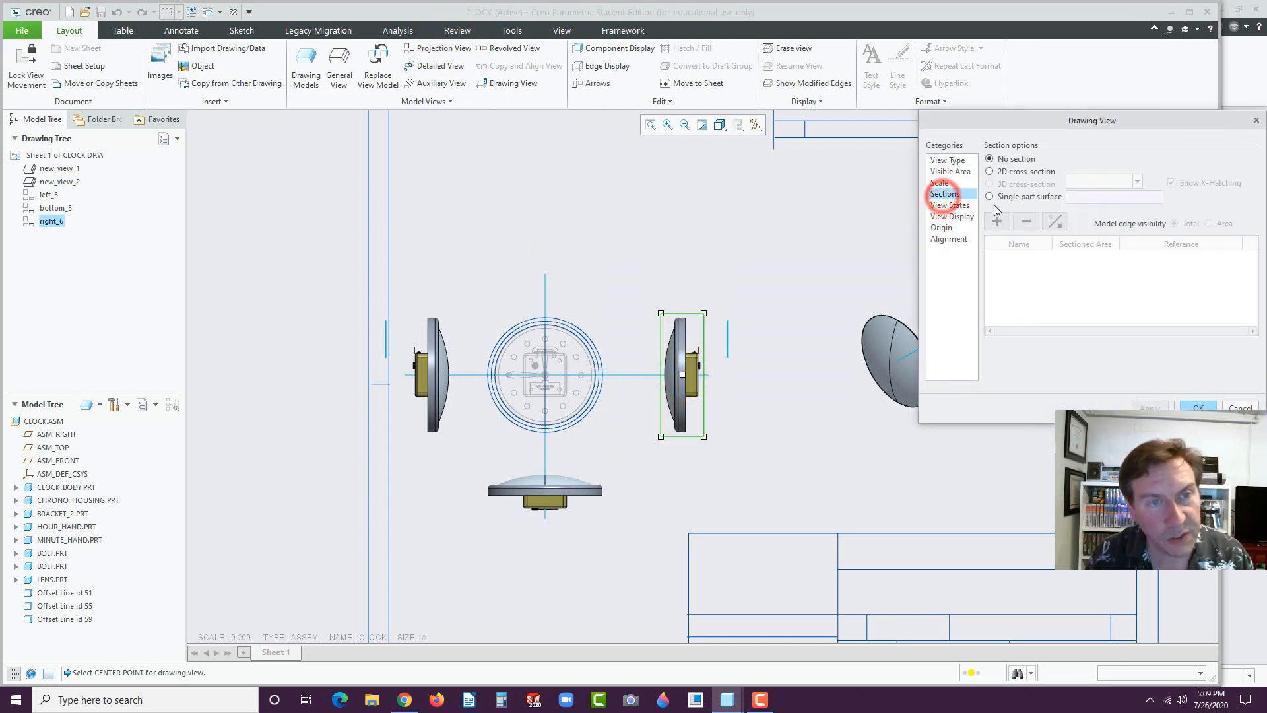
{"action": "left_click", "coordinate": [989, 172]}
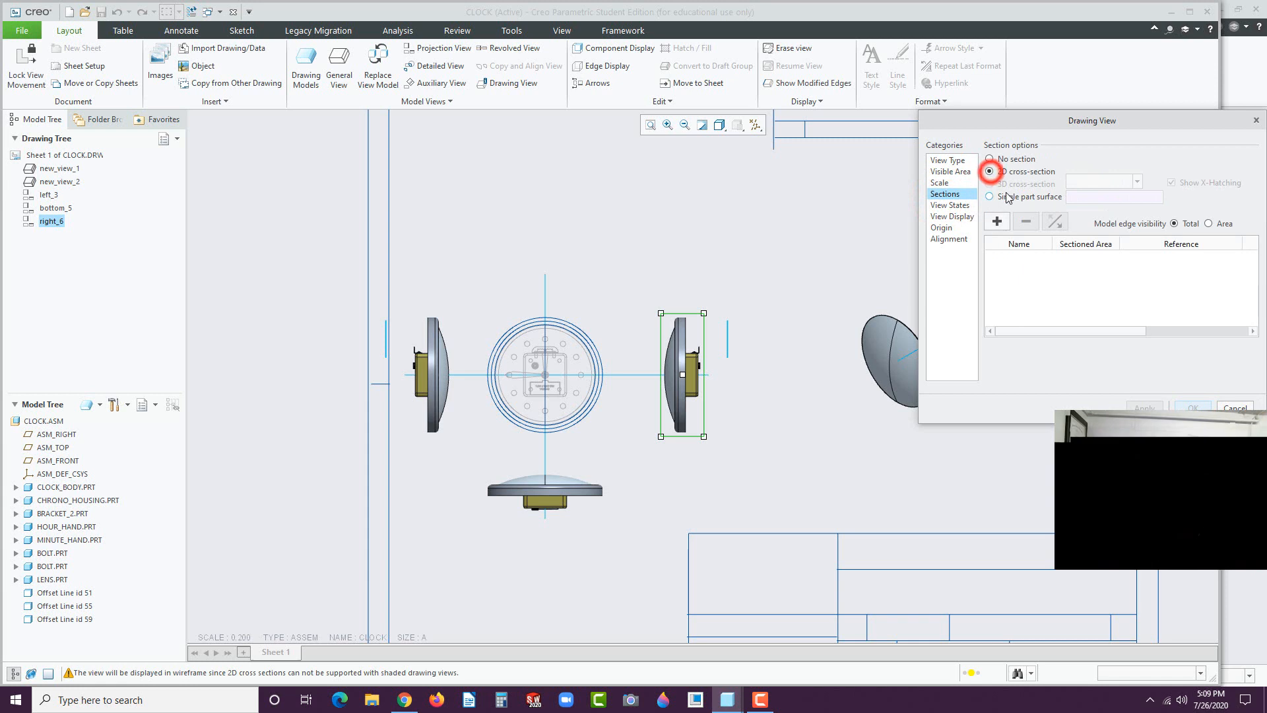
{"action": "left_click", "coordinate": [755, 124]}
{"action": "left_click", "coordinate": [755, 199]}
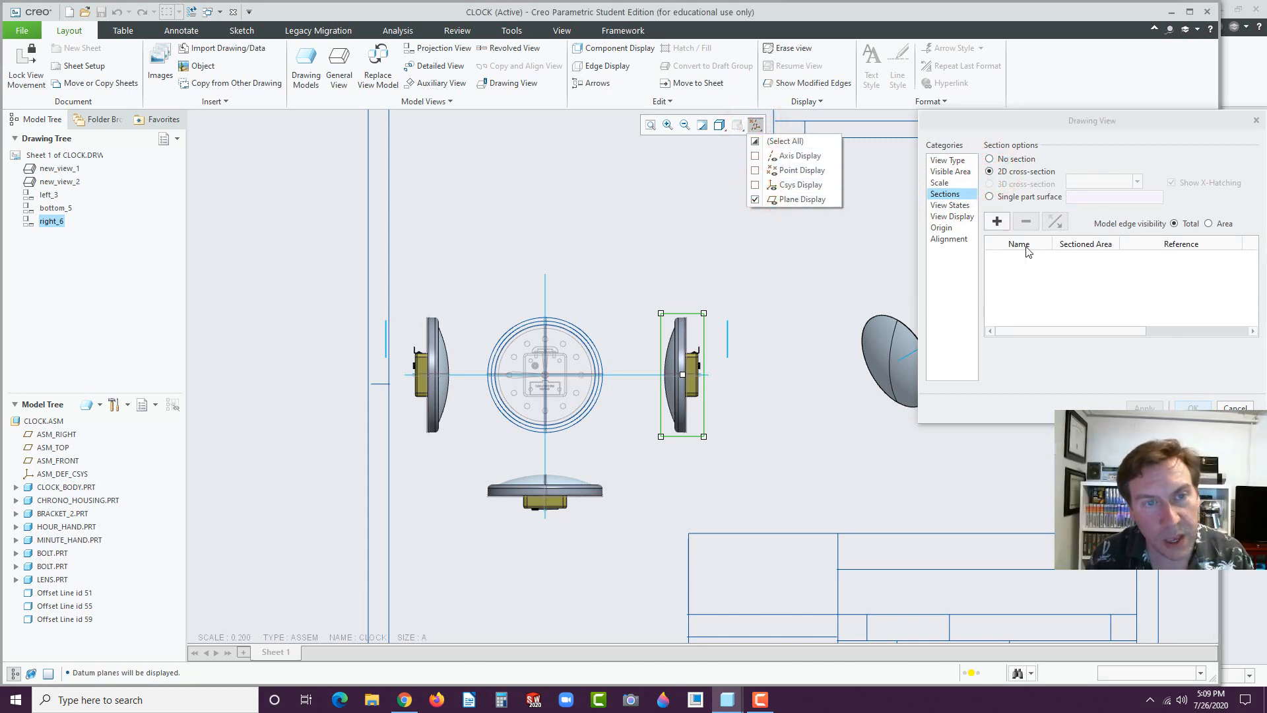
- Create cross-section A through the ASM_RIGHT datum plane and apply it as a full section to the right projected view
{"action": "left_click", "coordinate": [997, 222]}
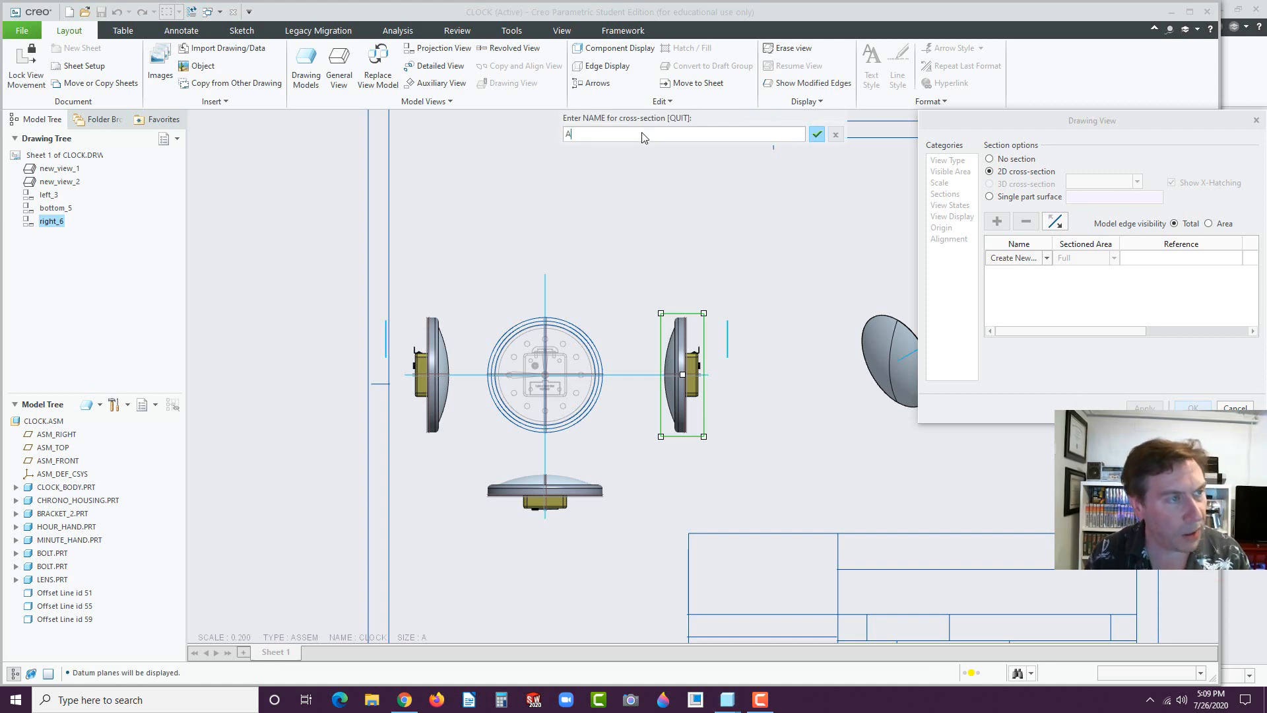
{"action": "left_click", "coordinate": [816, 136]}
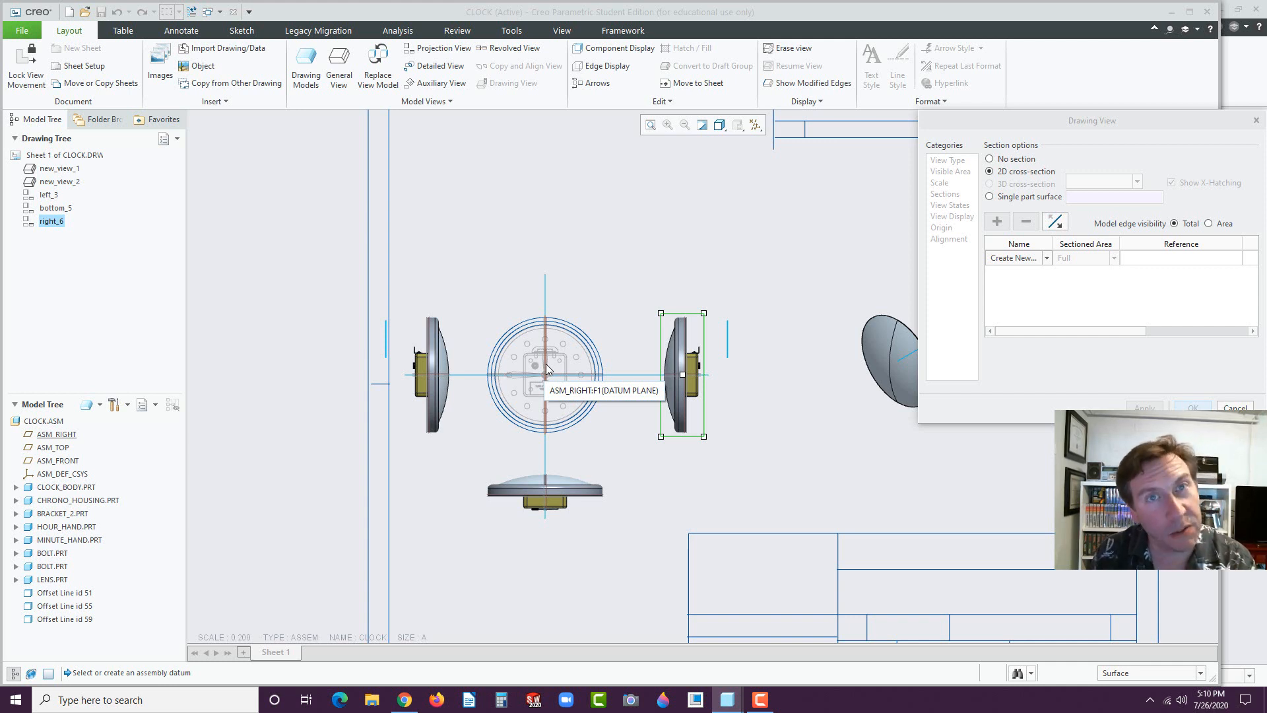
{"action": "left_click", "coordinate": [546, 366]}
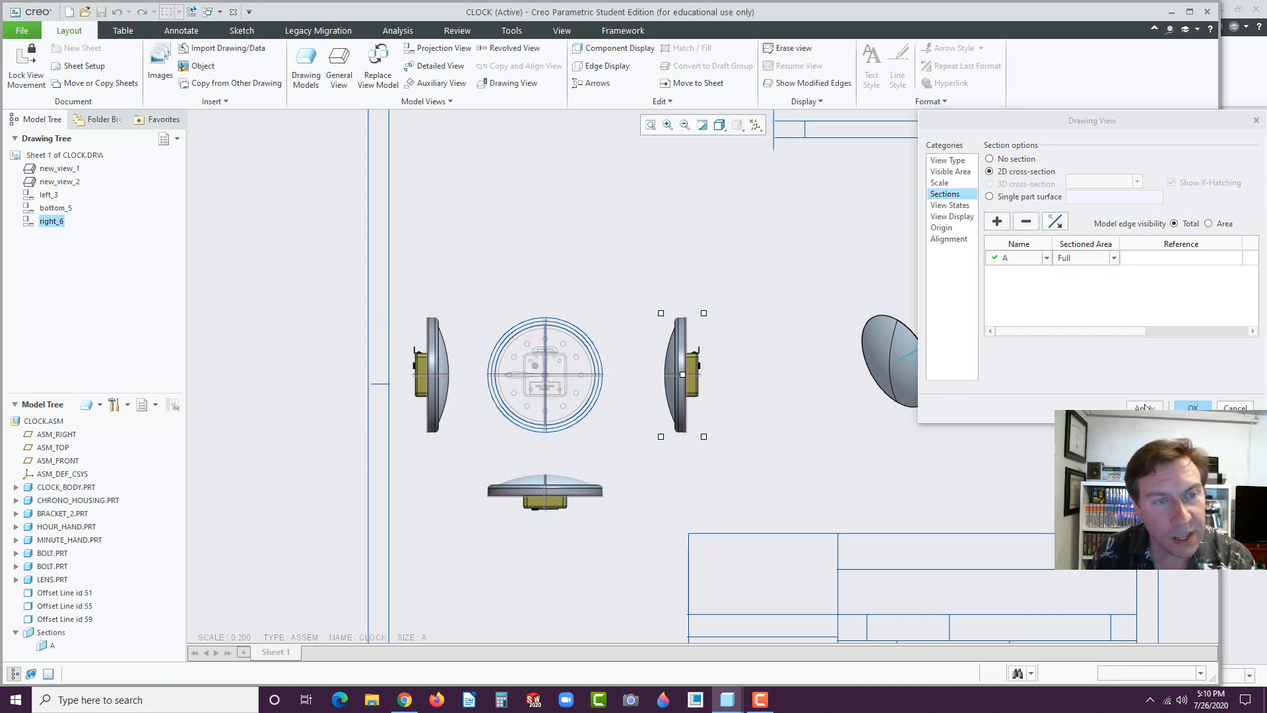
{"action": "left_click", "coordinate": [1145, 407]}
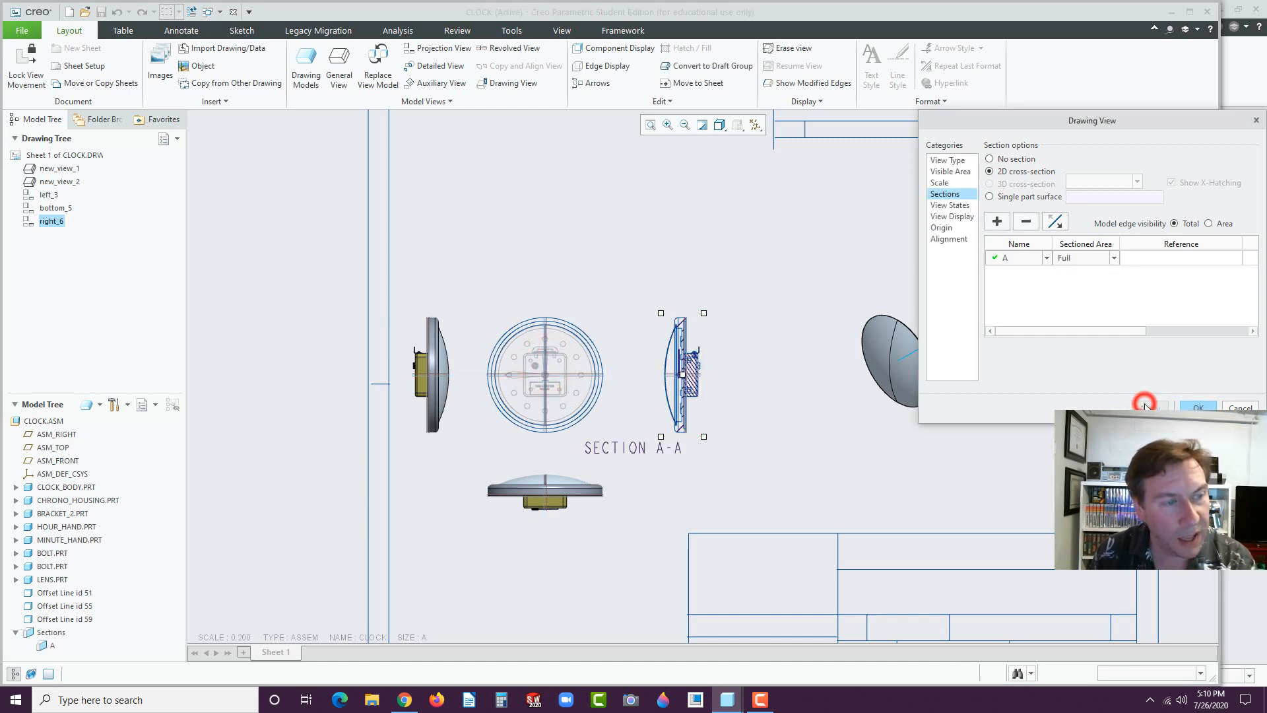
- Set the section view's display style to No Hidden and finish its view properties
{"action": "left_click", "coordinate": [950, 205]}
{"action": "left_click", "coordinate": [951, 216]}
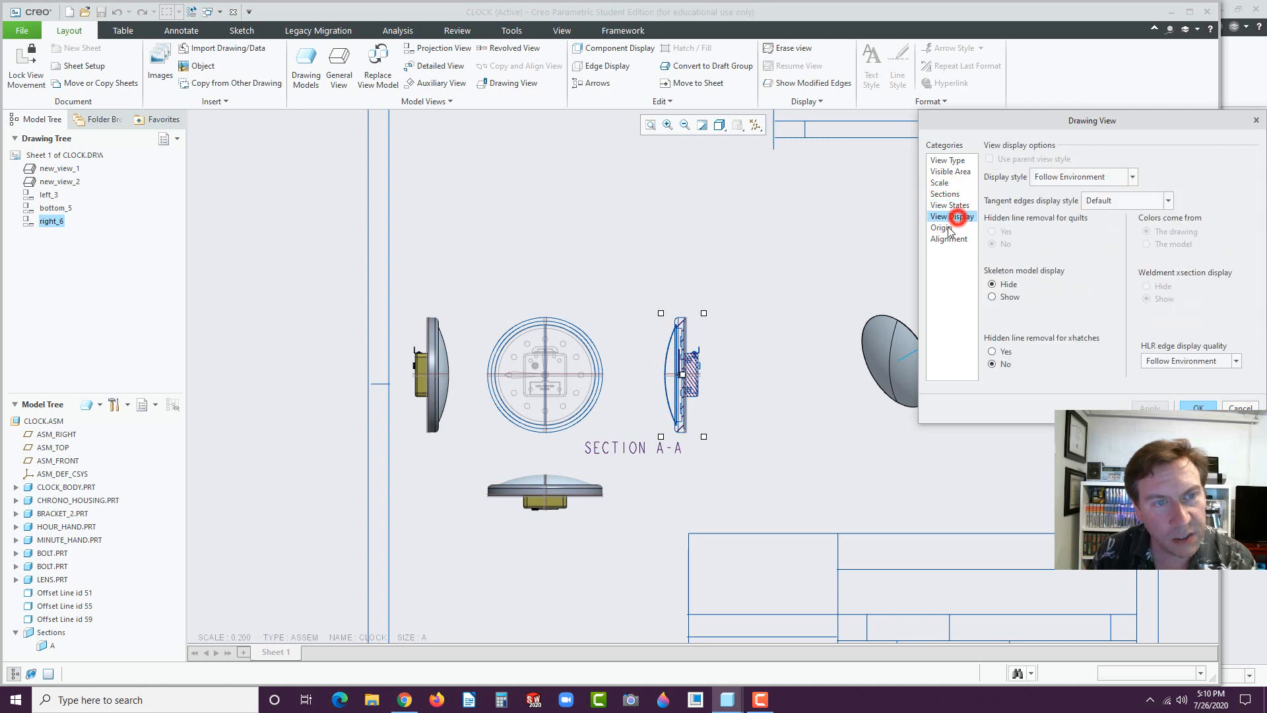
{"action": "left_click", "coordinate": [1054, 175]}
{"action": "left_click", "coordinate": [1096, 237]}
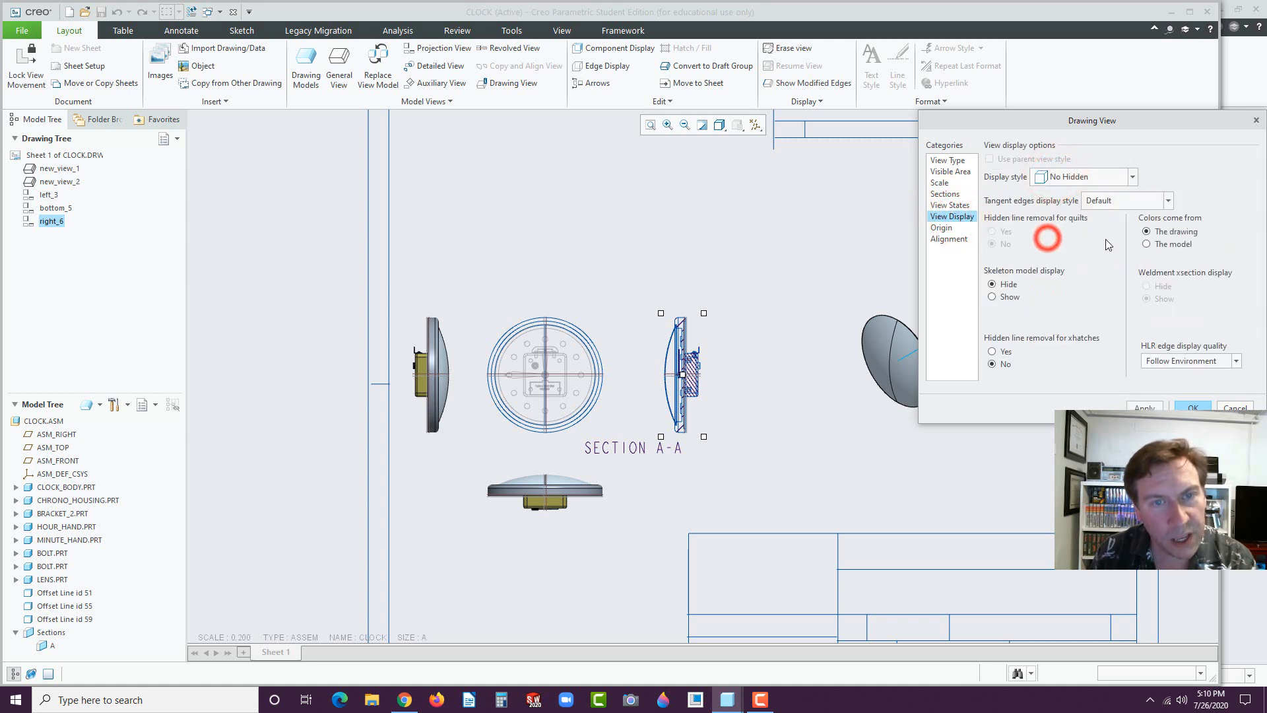
{"action": "left_click", "coordinate": [1145, 408]}
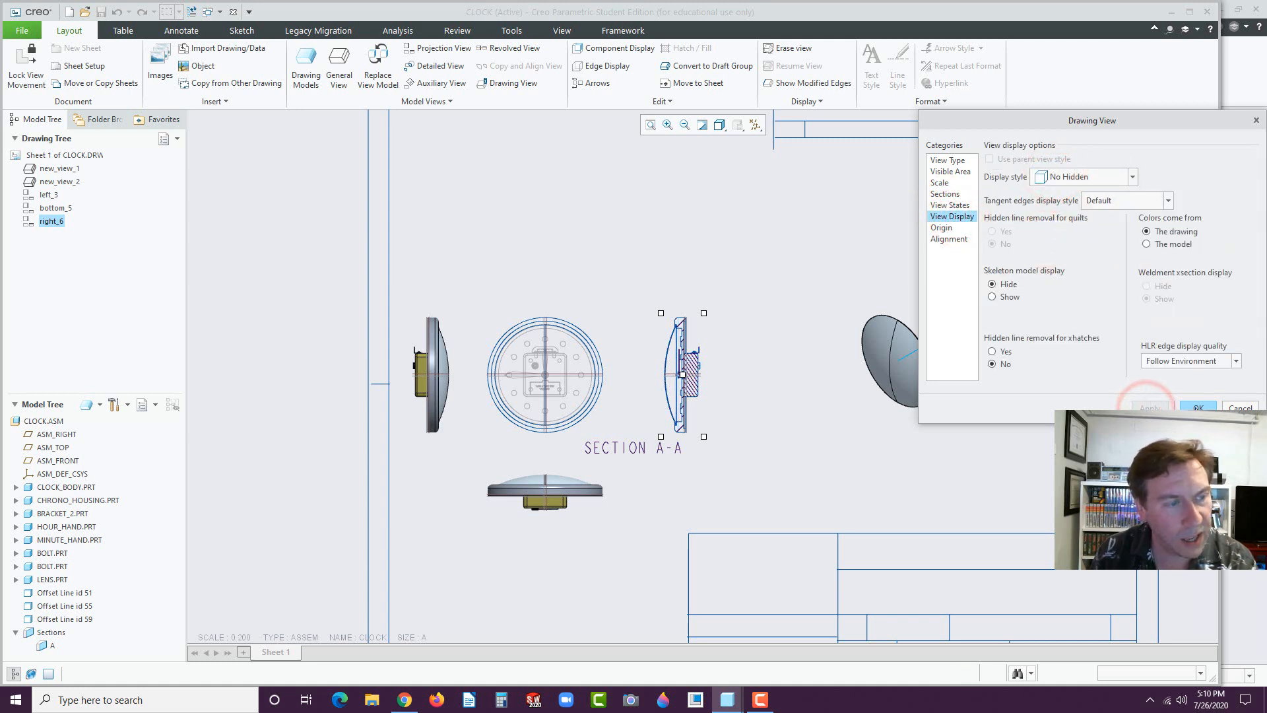
{"action": "left_click", "coordinate": [1198, 407]}
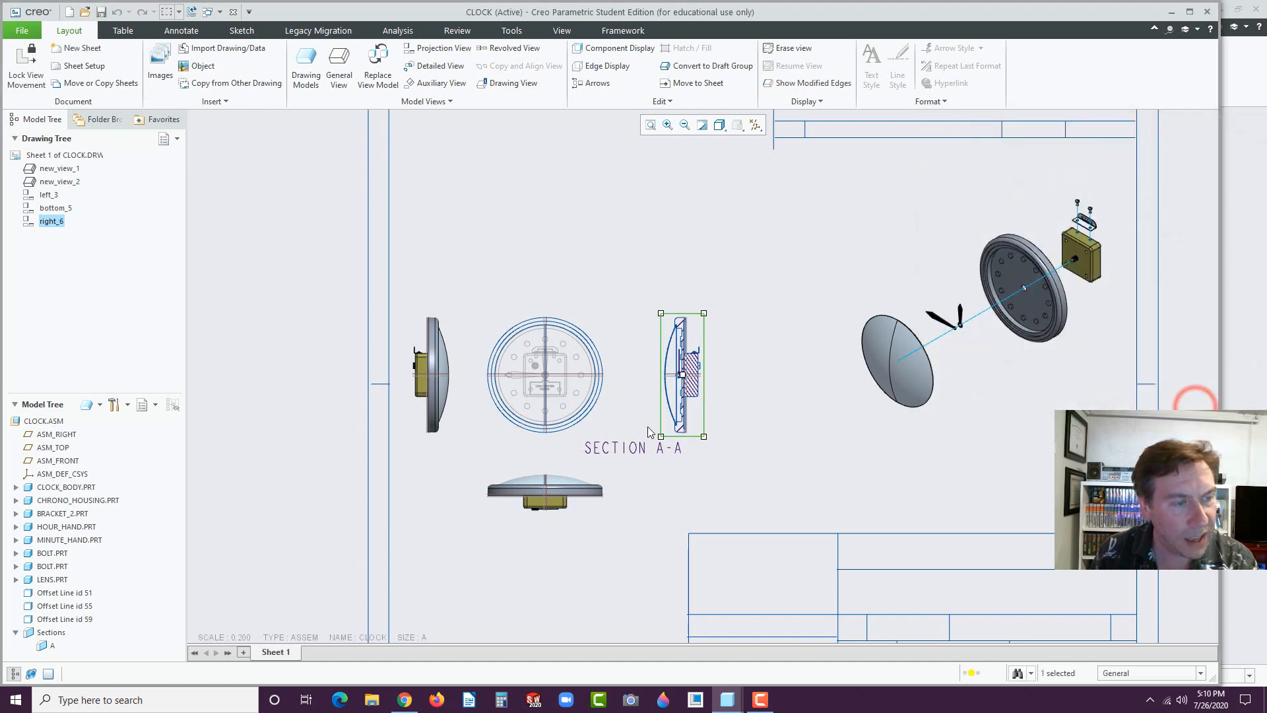
- Move the SECTION A-A label beneath the section view and add the section's cutting-plane arrows to the front view
{"action": "left_click", "coordinate": [632, 449]}
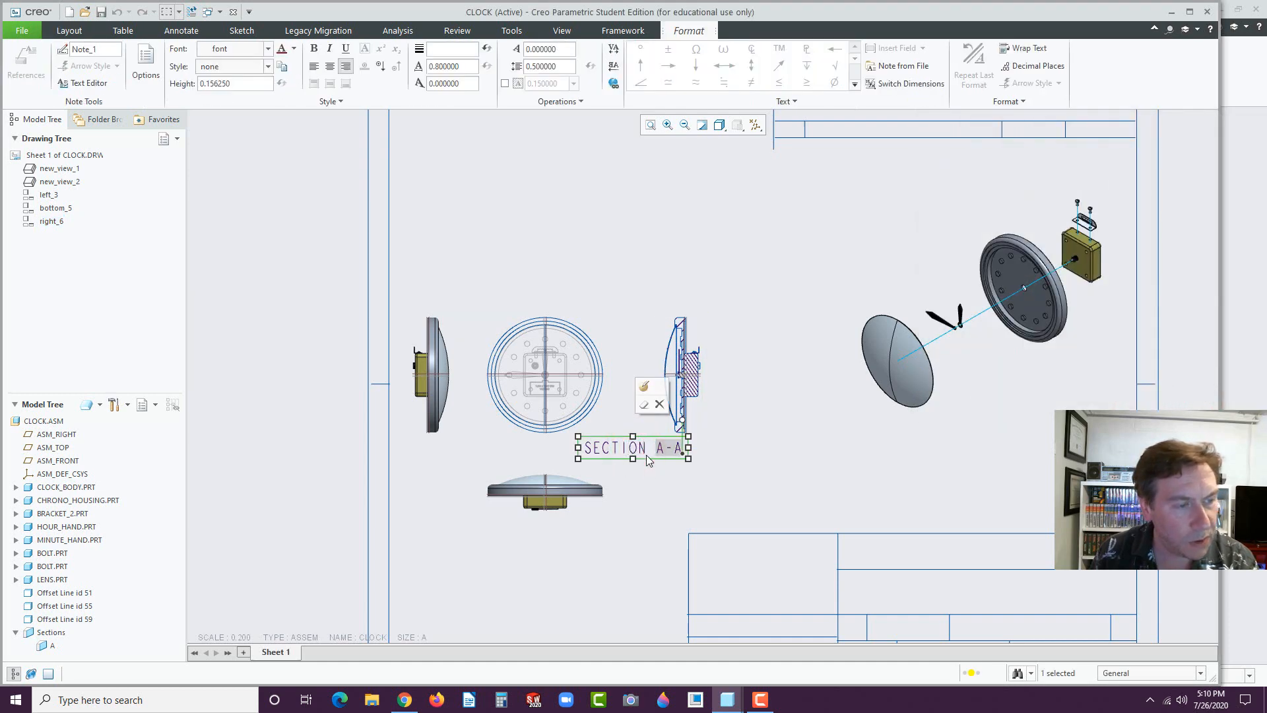
{"action": "left_click_drag", "start_coordinate": [645, 453], "coordinate": [693, 462]}
{"action": "left_click", "coordinate": [690, 418]}
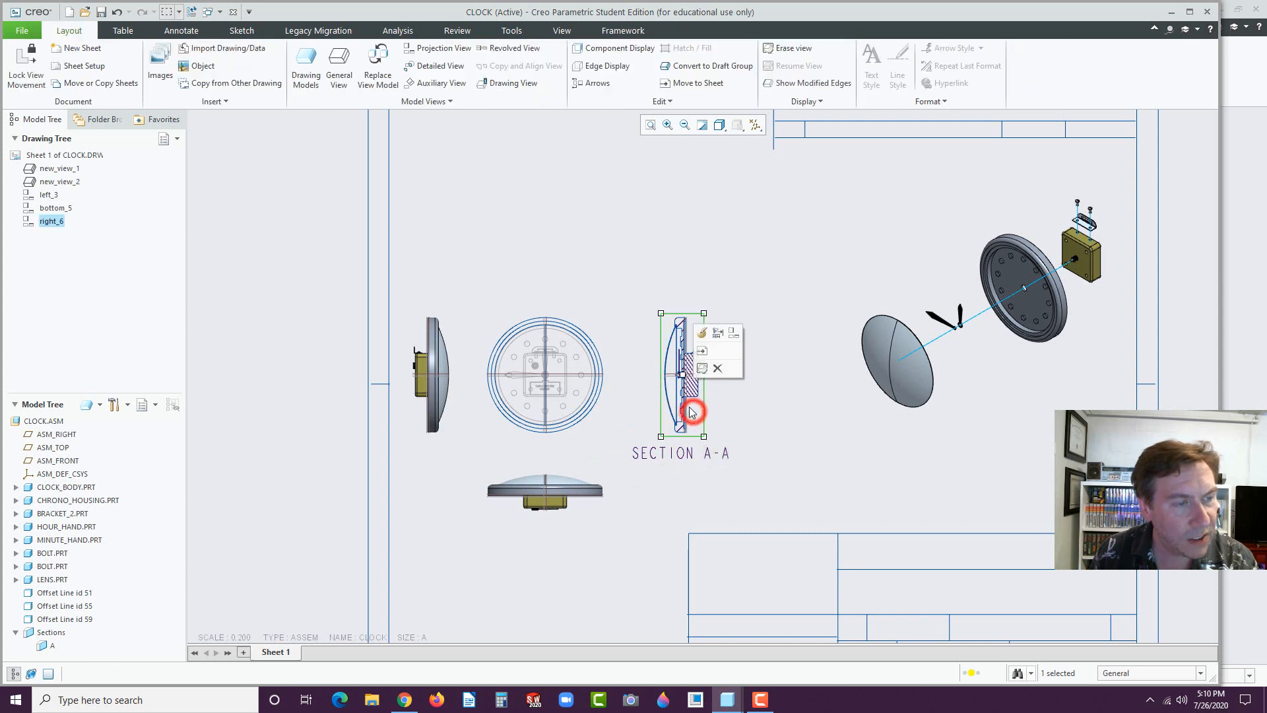
{"action": "left_click", "coordinate": [589, 85]}
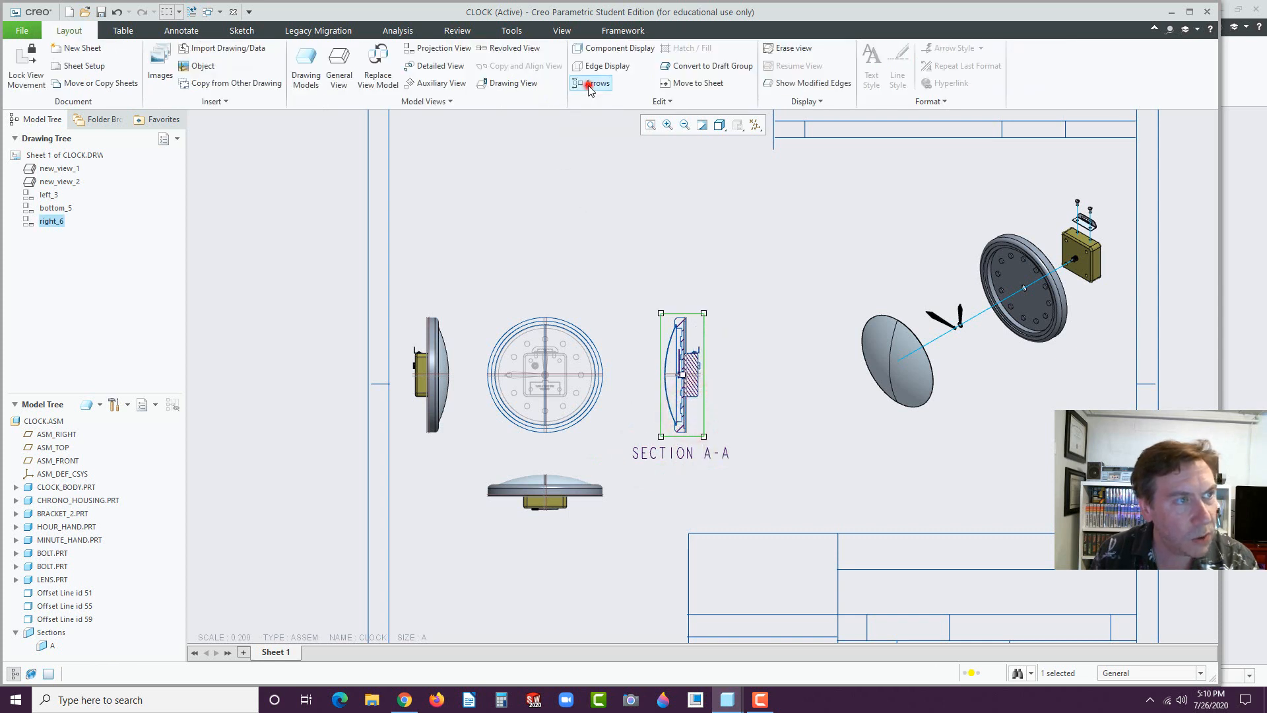
{"action": "left_click", "coordinate": [572, 340]}
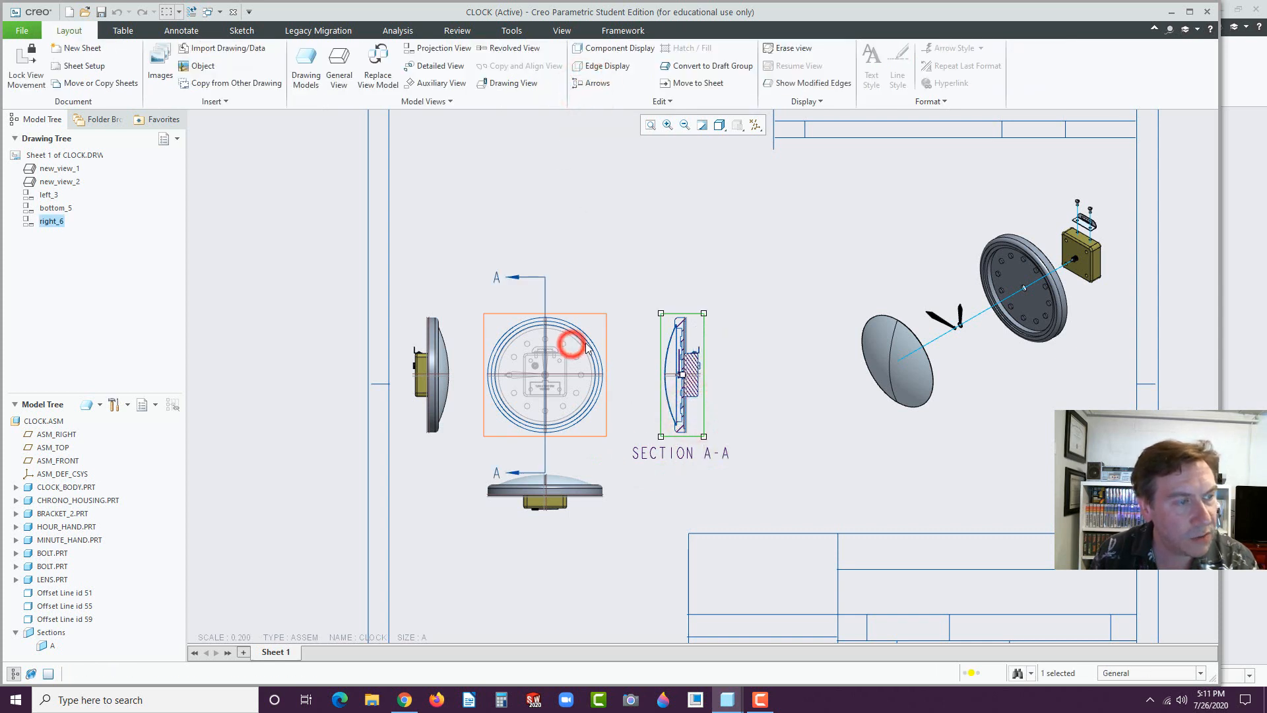
- Move the bottom projected view down, clear of the lower section arrow, and hide the datum planes
{"action": "left_click", "coordinate": [517, 504]}
{"action": "left_click_drag", "start_coordinate": [518, 527], "coordinate": [518, 548]}
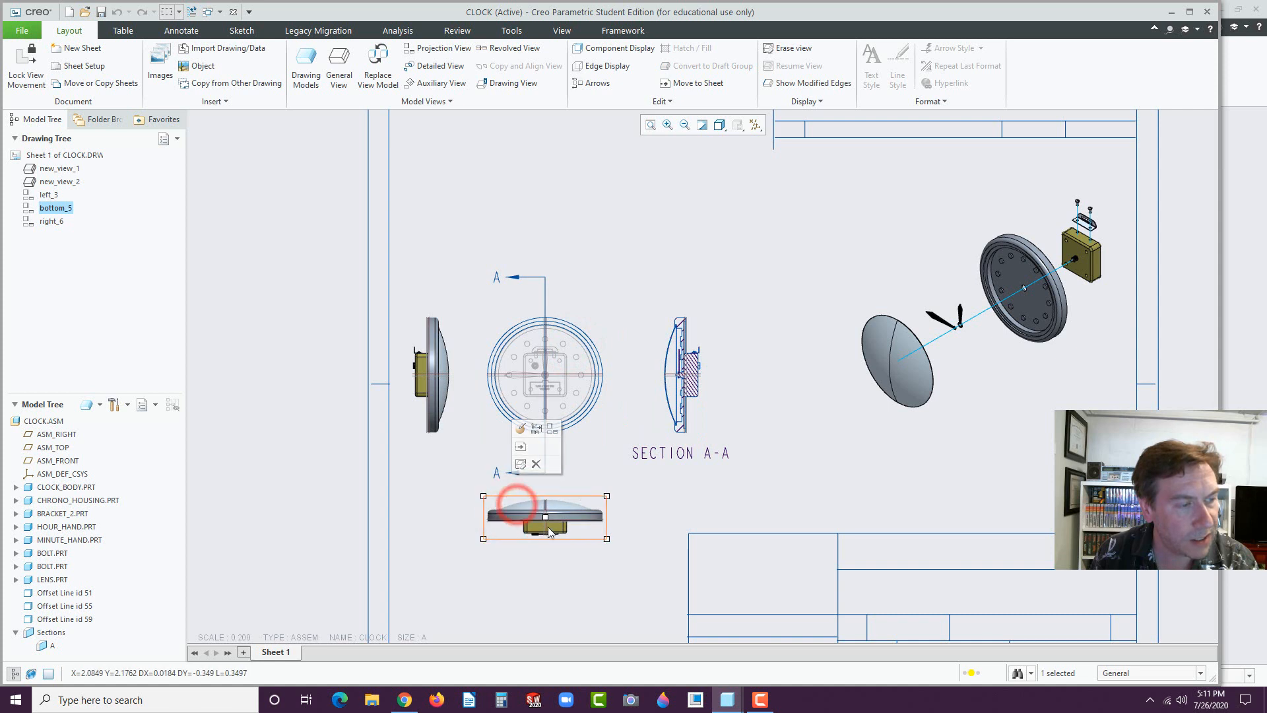
{"action": "left_click", "coordinate": [603, 454]}
{"action": "left_click", "coordinate": [755, 125]}
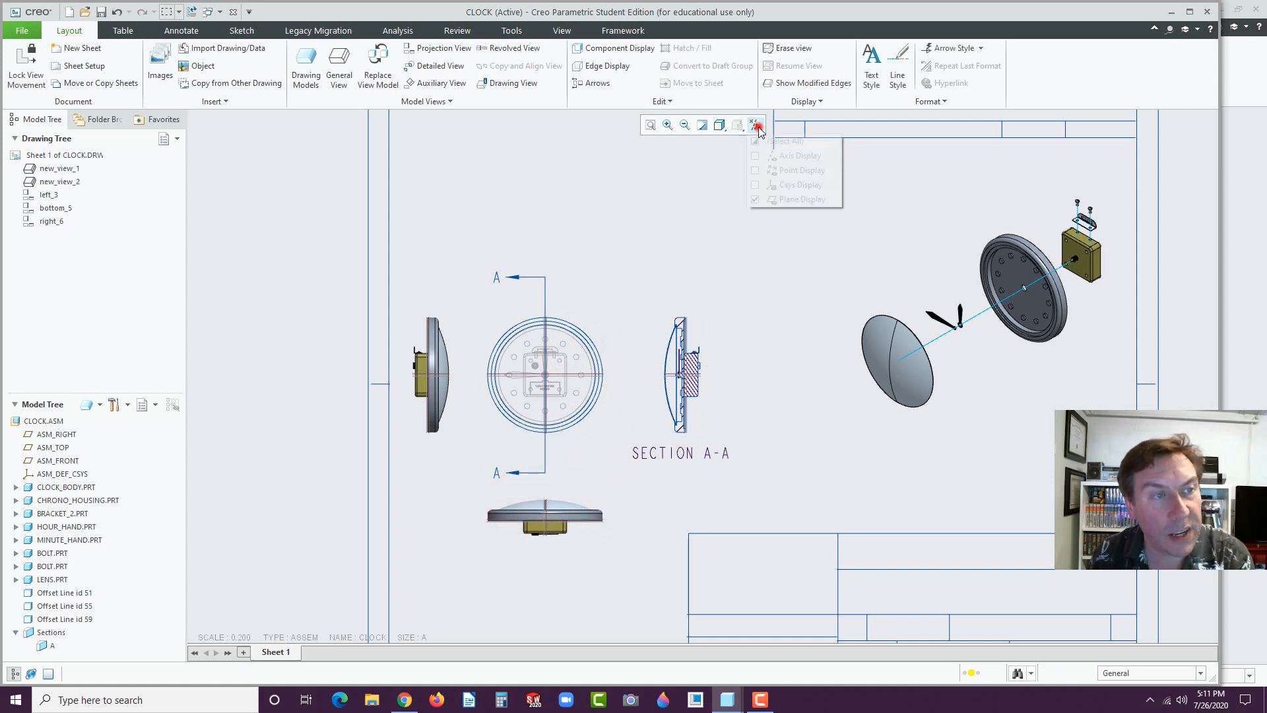
{"action": "left_click", "coordinate": [755, 200]}
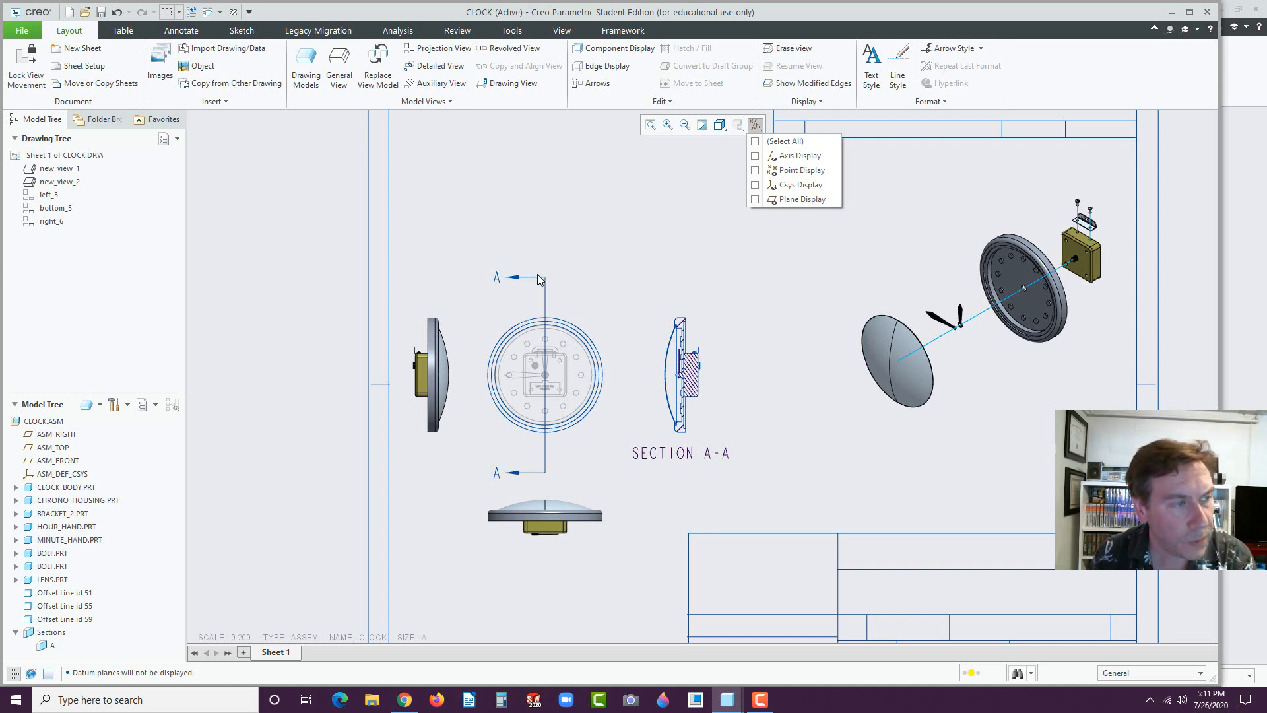
- Shorten the A-A cutting-plane line by moving its upper and lower arrows closer to the front view
{"action": "left_click", "coordinate": [506, 278]}
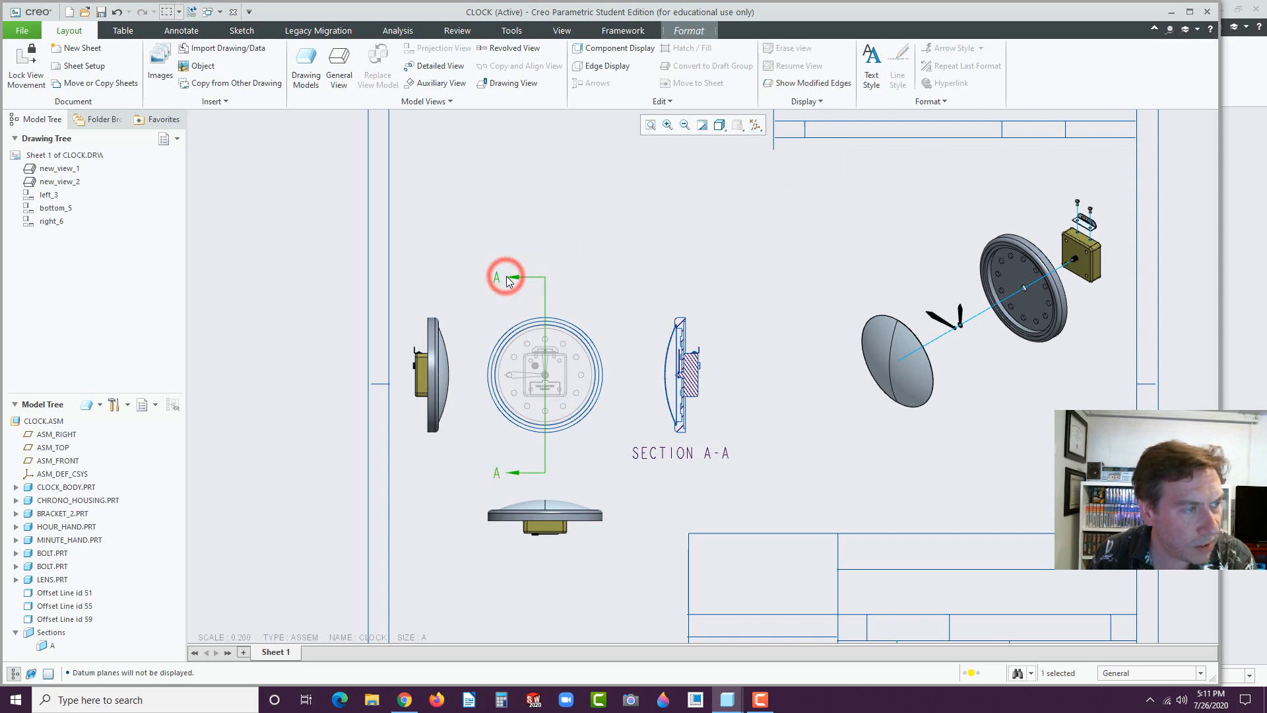
{"action": "left_click_drag", "start_coordinate": [506, 277], "coordinate": [508, 300]}
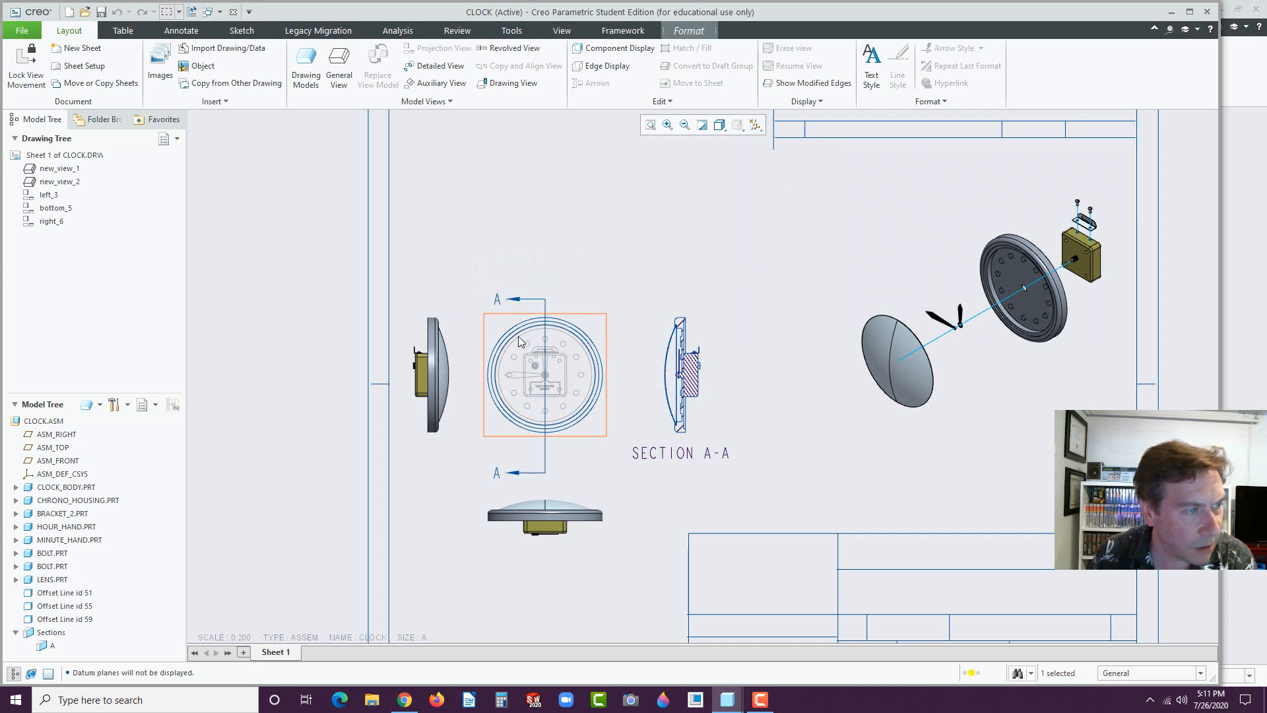
{"action": "left_click", "coordinate": [506, 471]}
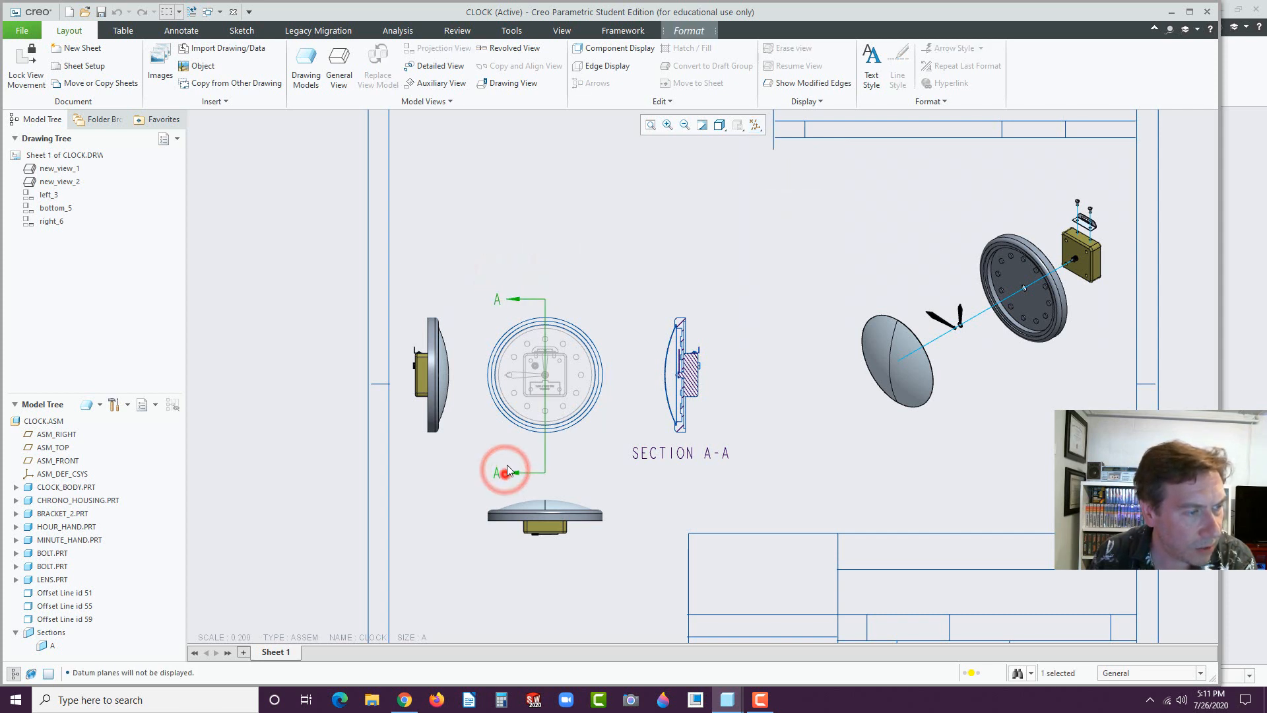
{"action": "left_click_drag", "start_coordinate": [506, 471], "coordinate": [508, 449]}
{"action": "left_click", "coordinate": [599, 277]}
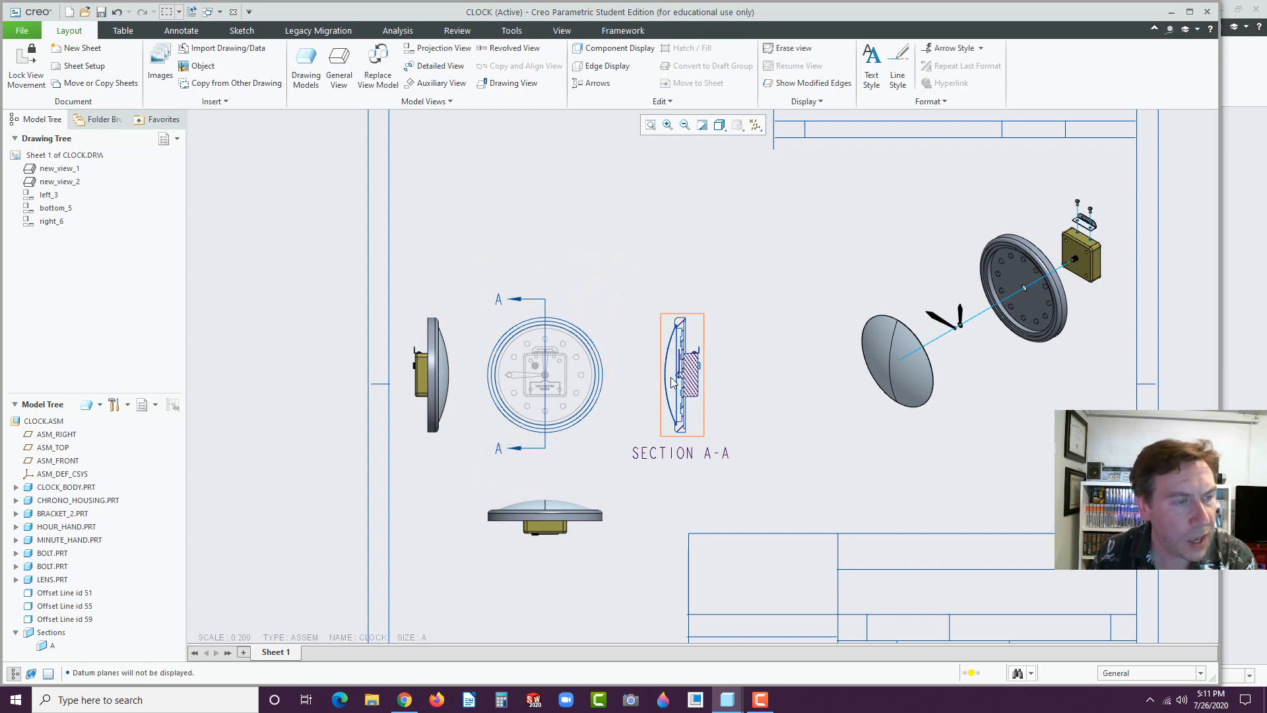
- Create a detail view of the section view's upper rim, outlined with a spline, and place it to the right of the section view
{"action": "scroll", "coordinate": [693, 340], "scroll_direction": "up", "scroll_amount": 5}
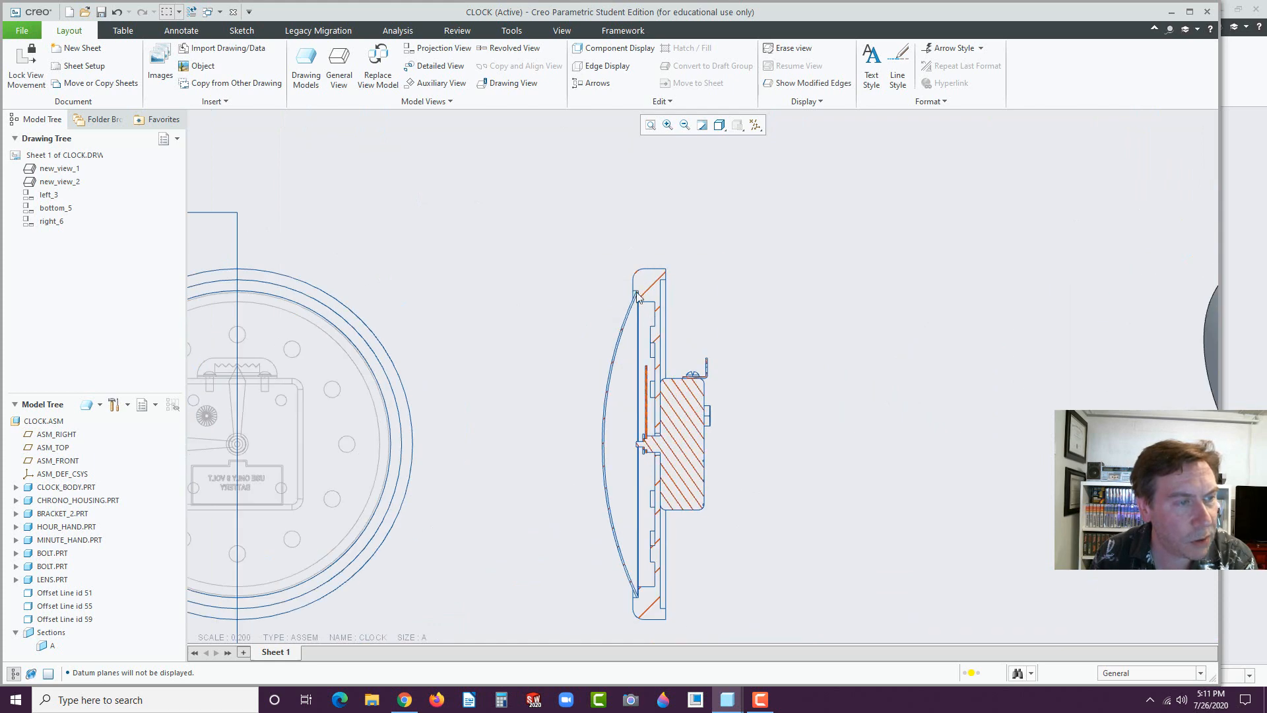
{"action": "left_click", "coordinate": [441, 66]}
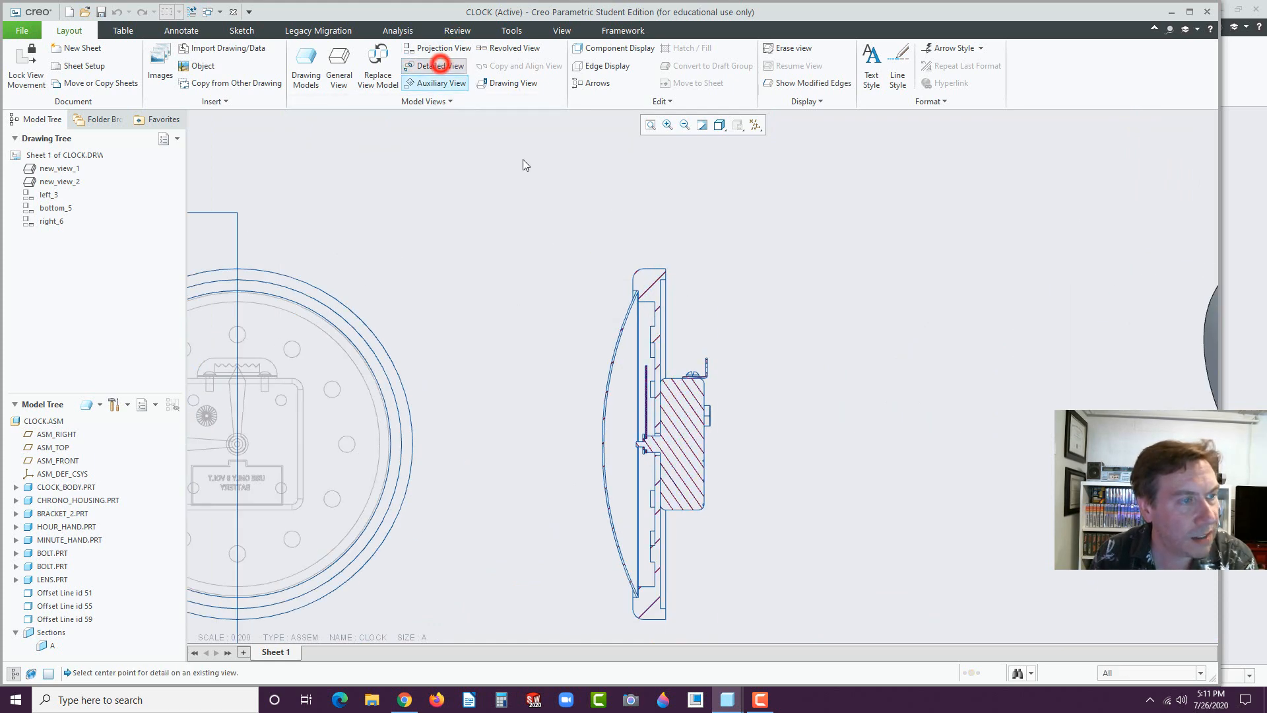
{"action": "left_click", "coordinate": [646, 285]}
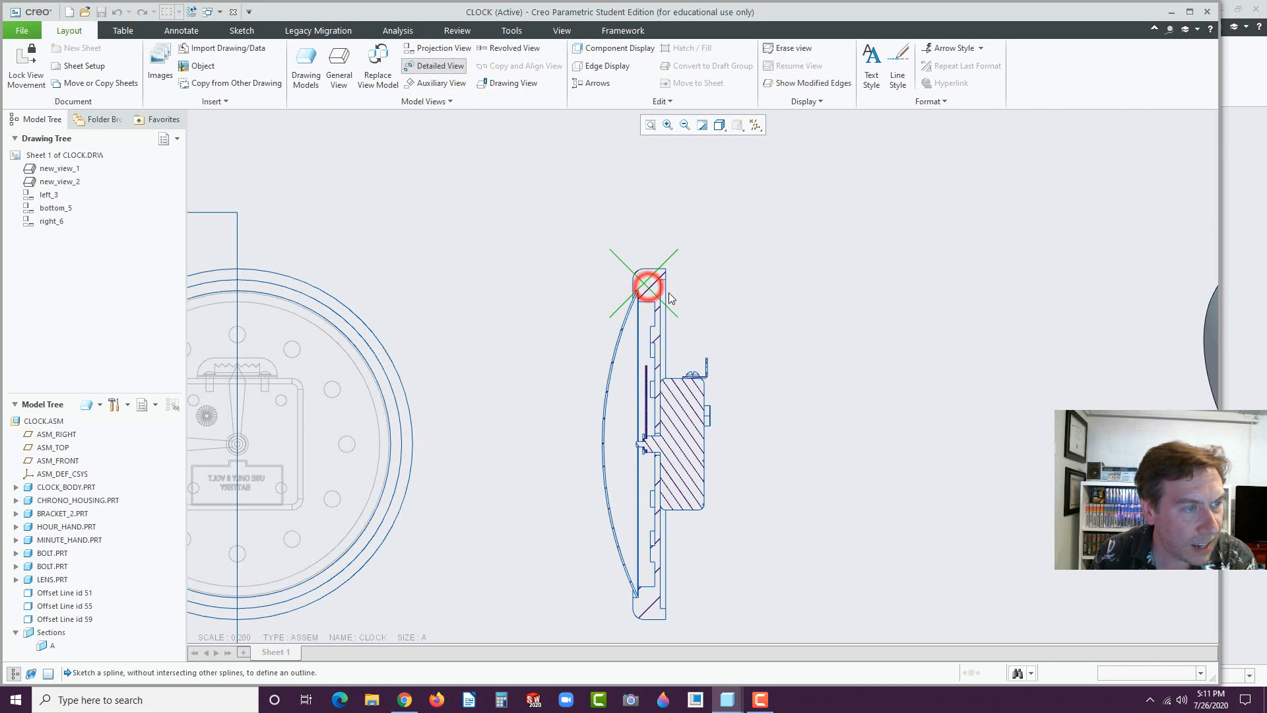
{"action": "left_click", "coordinate": [639, 234]}
{"action": "left_click", "coordinate": [579, 280]}
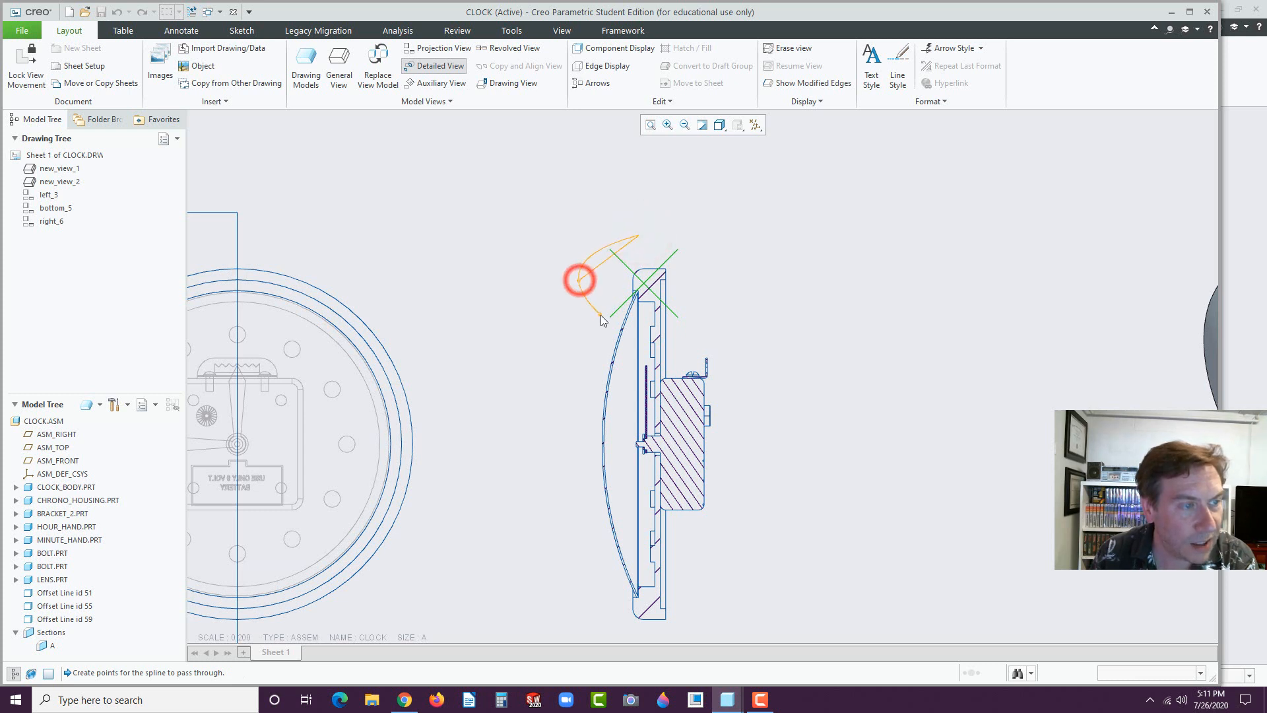
{"action": "left_click", "coordinate": [643, 338]}
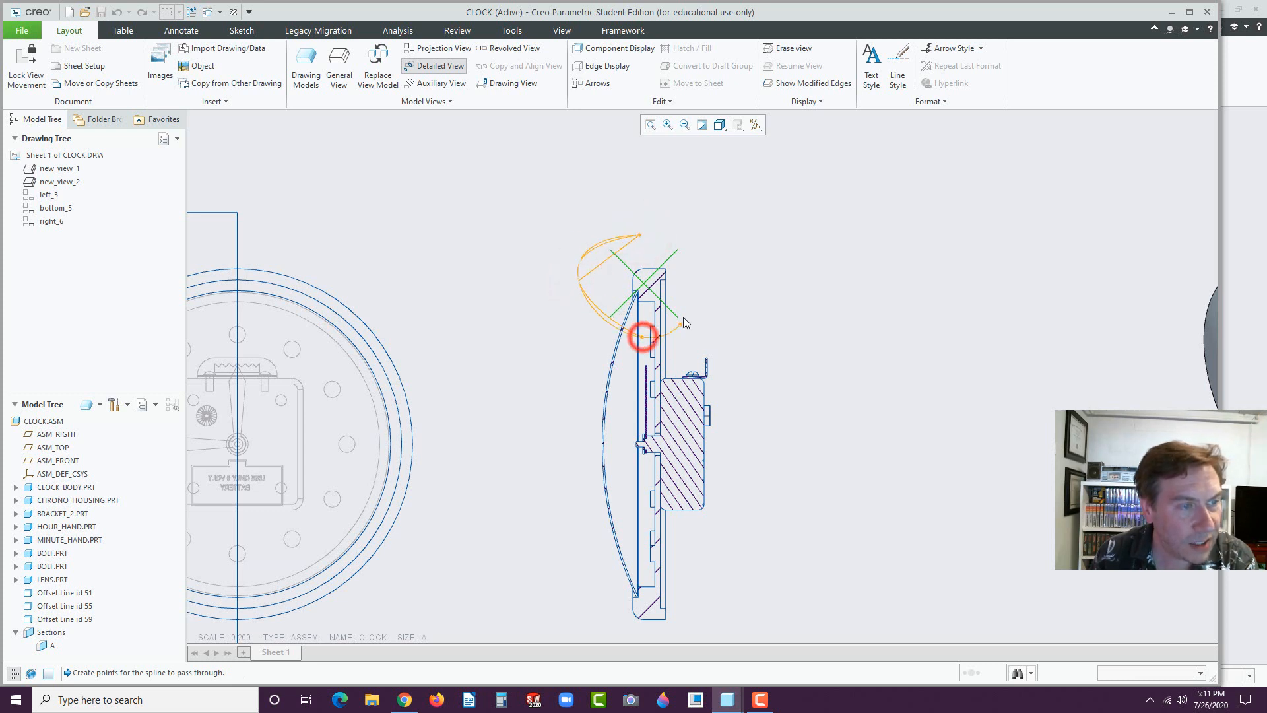
{"action": "left_click", "coordinate": [702, 285]}
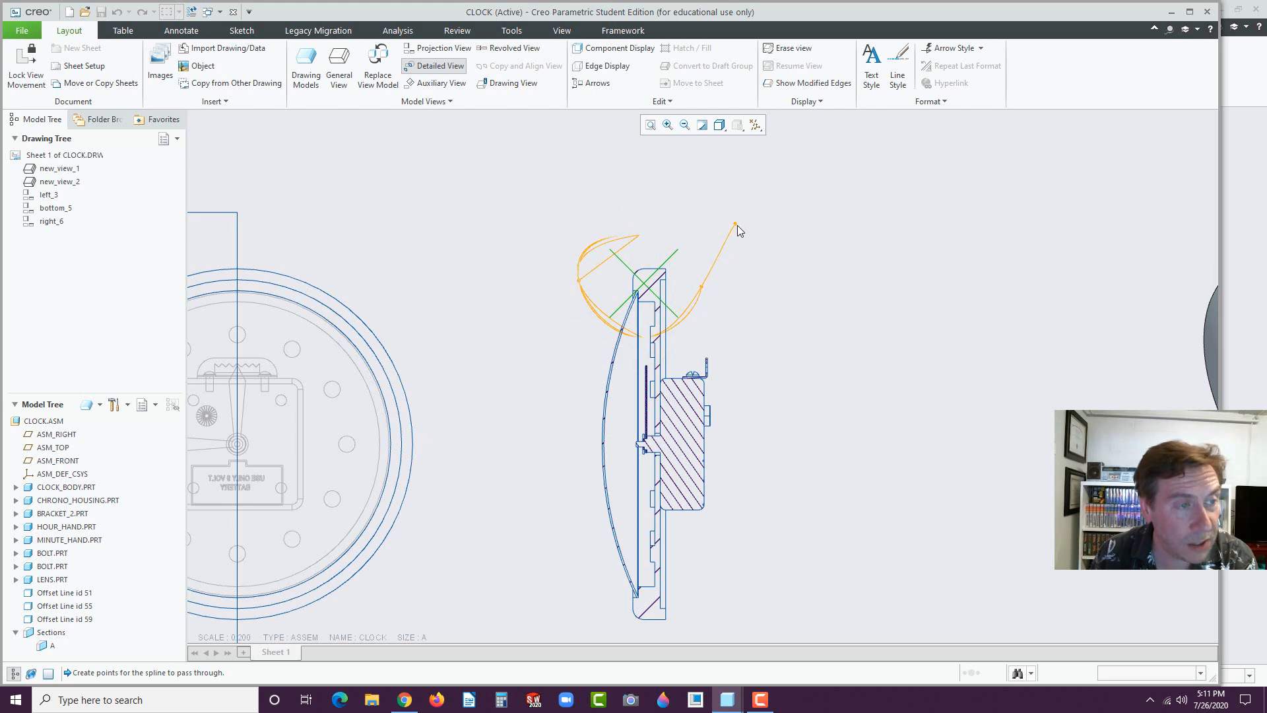
{"action": "middle_click", "coordinate": [738, 224]}
{"action": "left_click", "coordinate": [961, 251]}
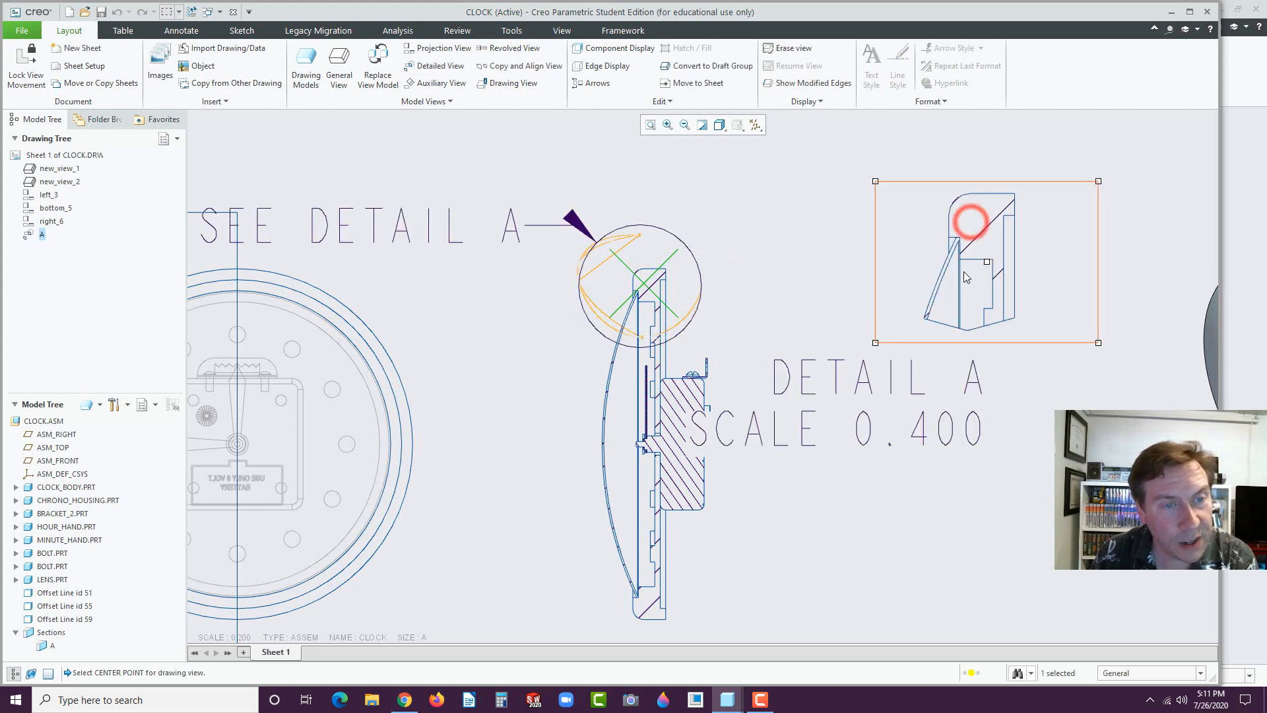
{"action": "left_click_drag", "start_coordinate": [975, 264], "coordinate": [1000, 283]}
- Move the SEE DETAIL A note up, clear of the front view and its upper section arrow
{"action": "scroll", "coordinate": [646, 330], "scroll_direction": "down", "scroll_amount": 3}
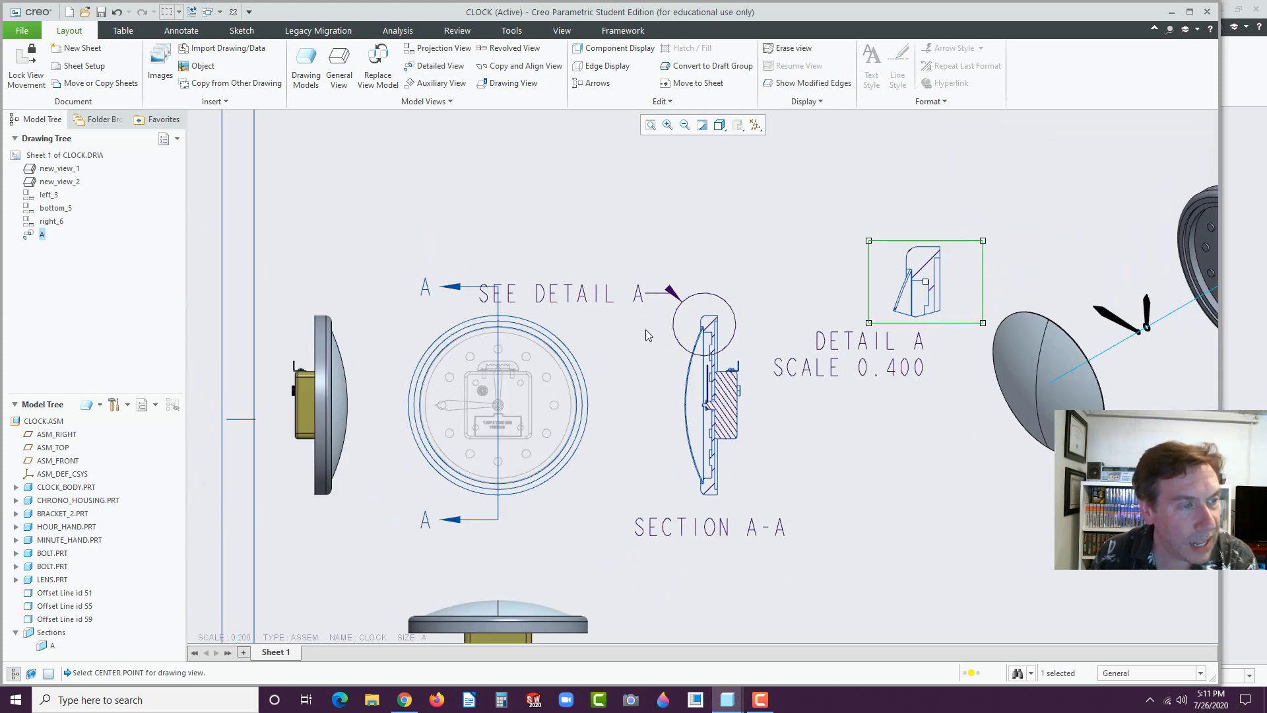
{"action": "scroll", "coordinate": [672, 274], "scroll_direction": "up", "scroll_amount": 2}
{"action": "left_click", "coordinate": [591, 263]}
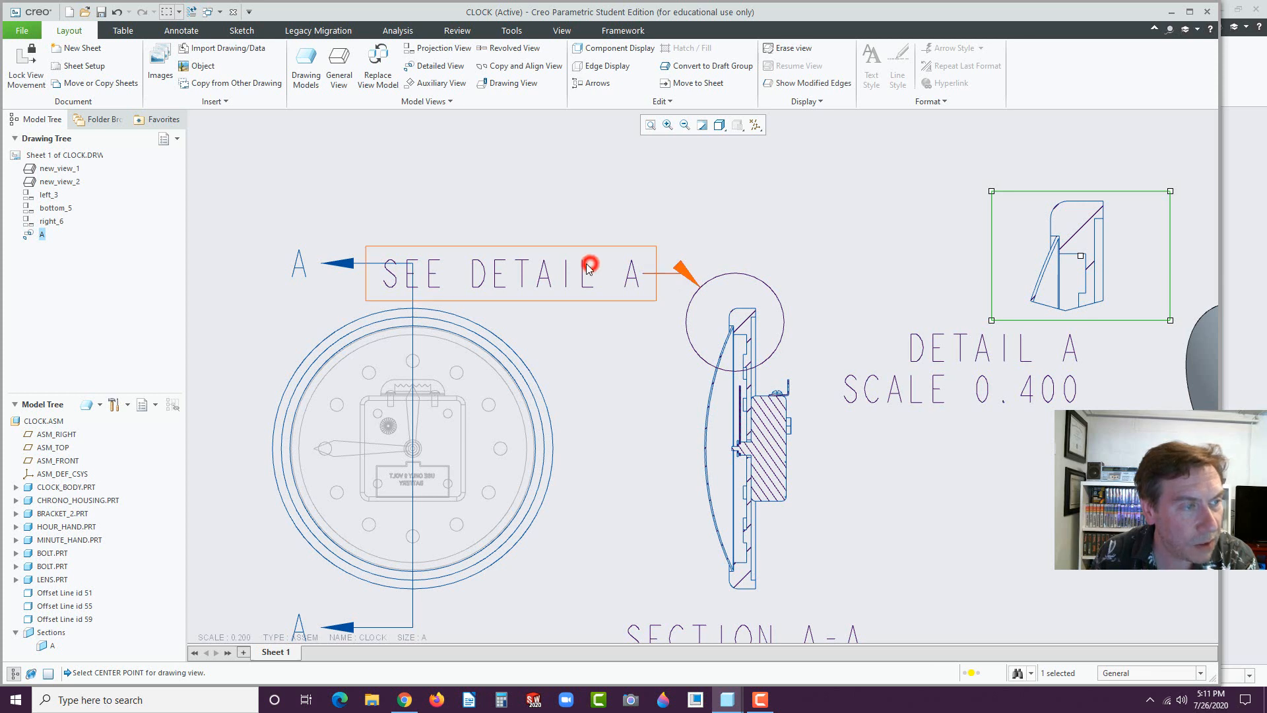
{"action": "left_click_drag", "start_coordinate": [571, 298], "coordinate": [550, 254]}
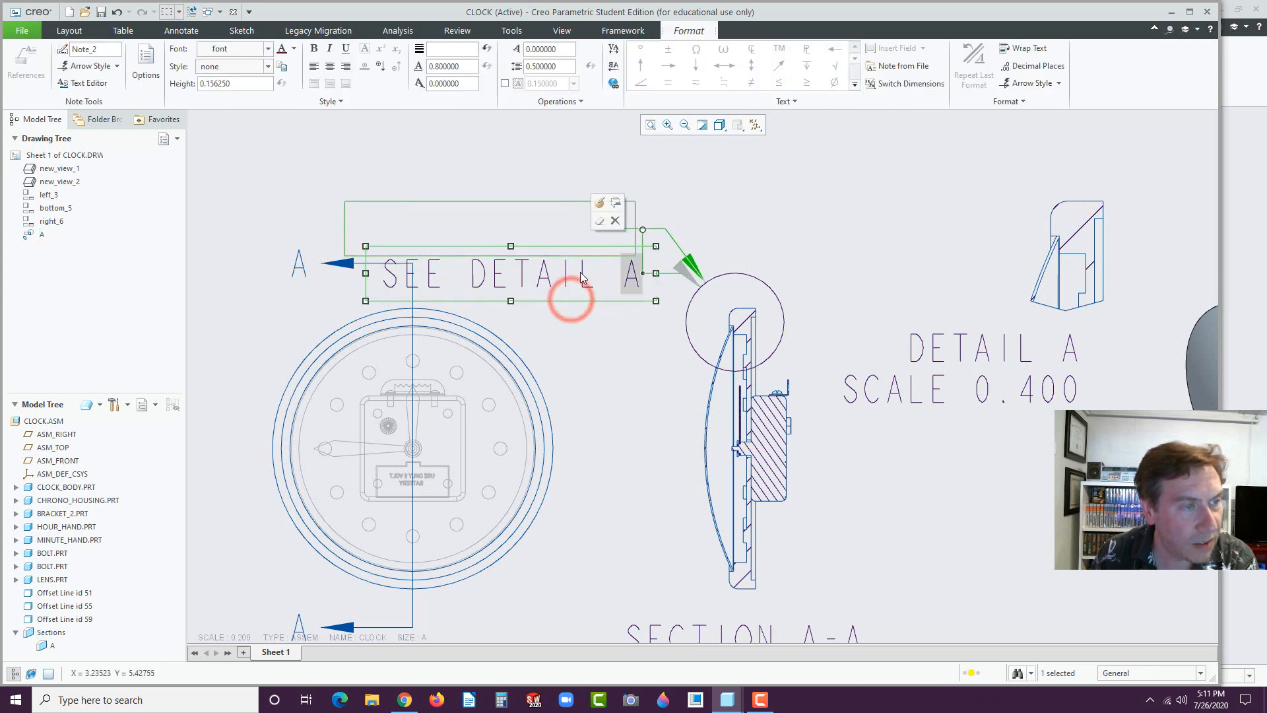
{"action": "left_click", "coordinate": [588, 404]}
- Shift the DETAIL A scale label to the right so it sits beneath the detail view
{"action": "scroll", "coordinate": [658, 473], "scroll_direction": "down", "scroll_amount": 5}
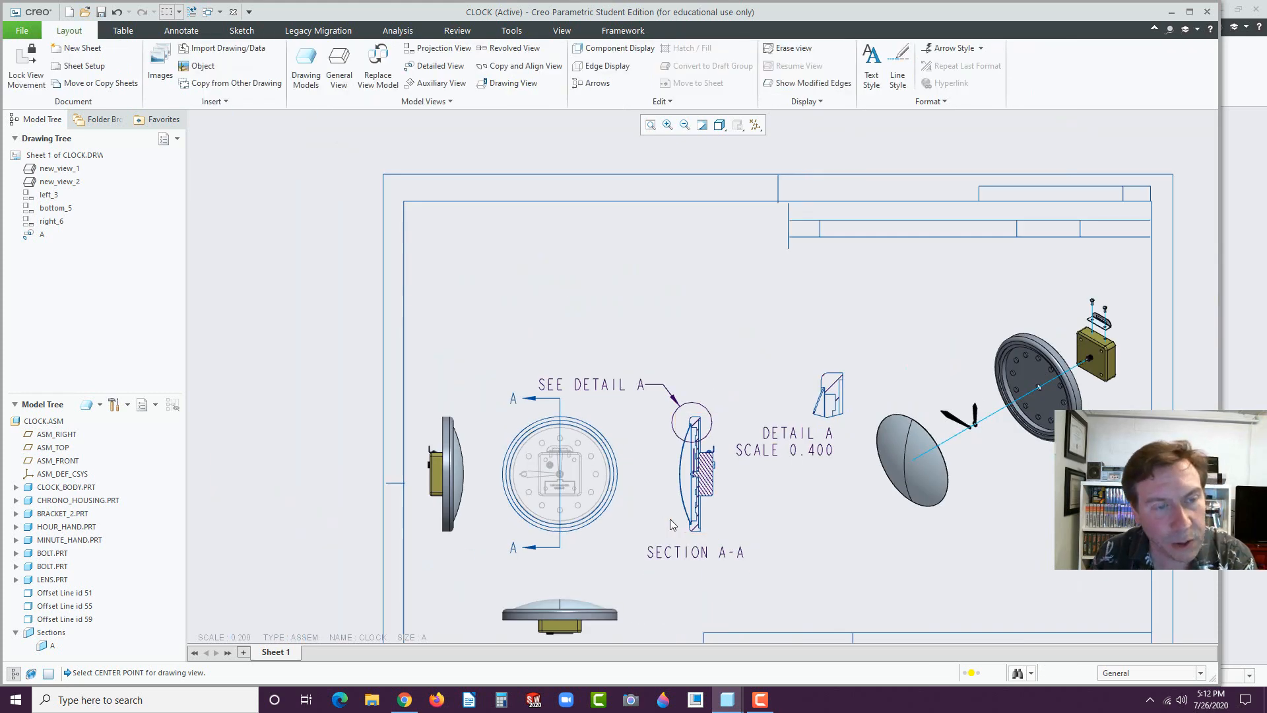
{"action": "left_click", "coordinate": [801, 456]}
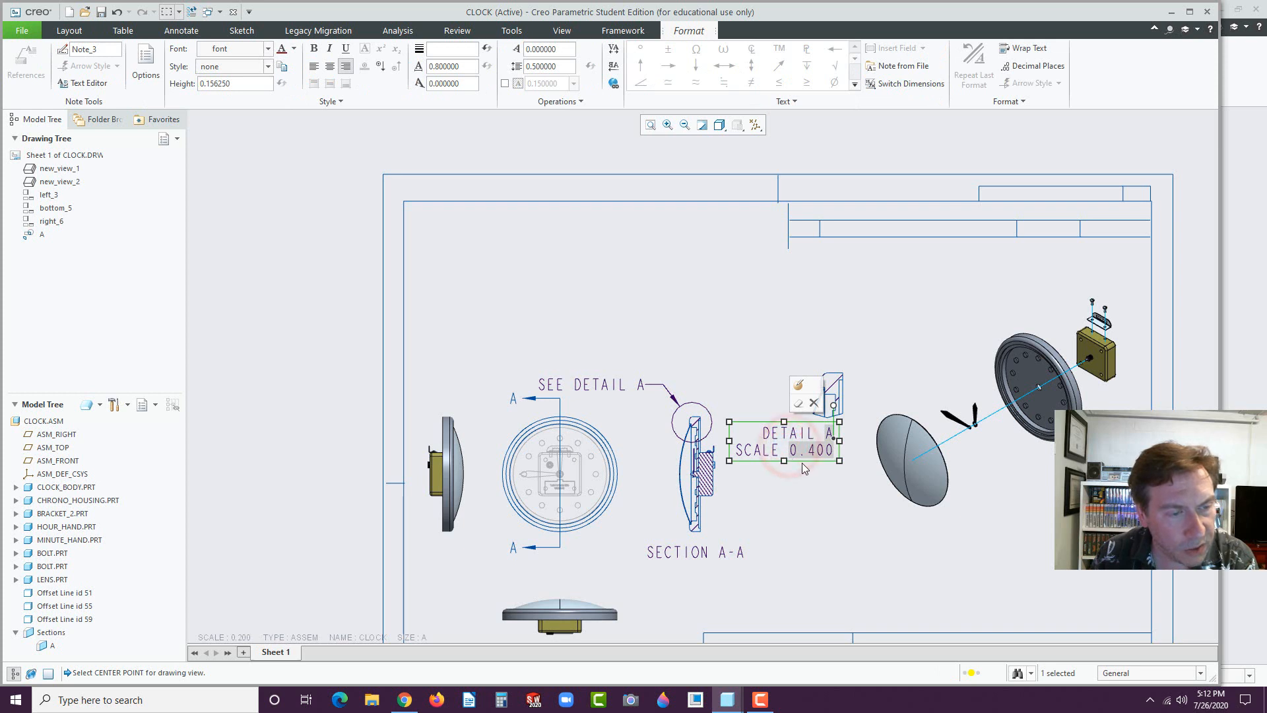
{"action": "left_click", "coordinate": [780, 527]}
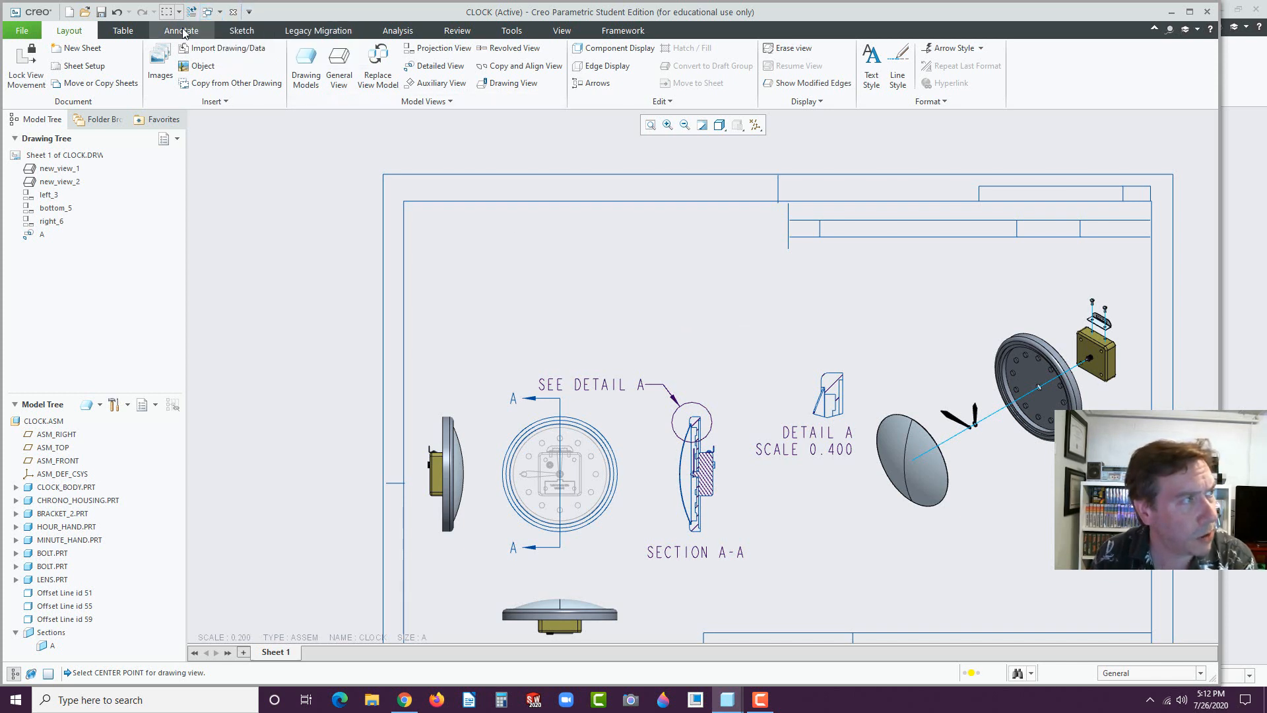
- Insert a table with three columns and eight rows at the upper-left inner corner of the drawing border
{"action": "left_click", "coordinate": [124, 31]}
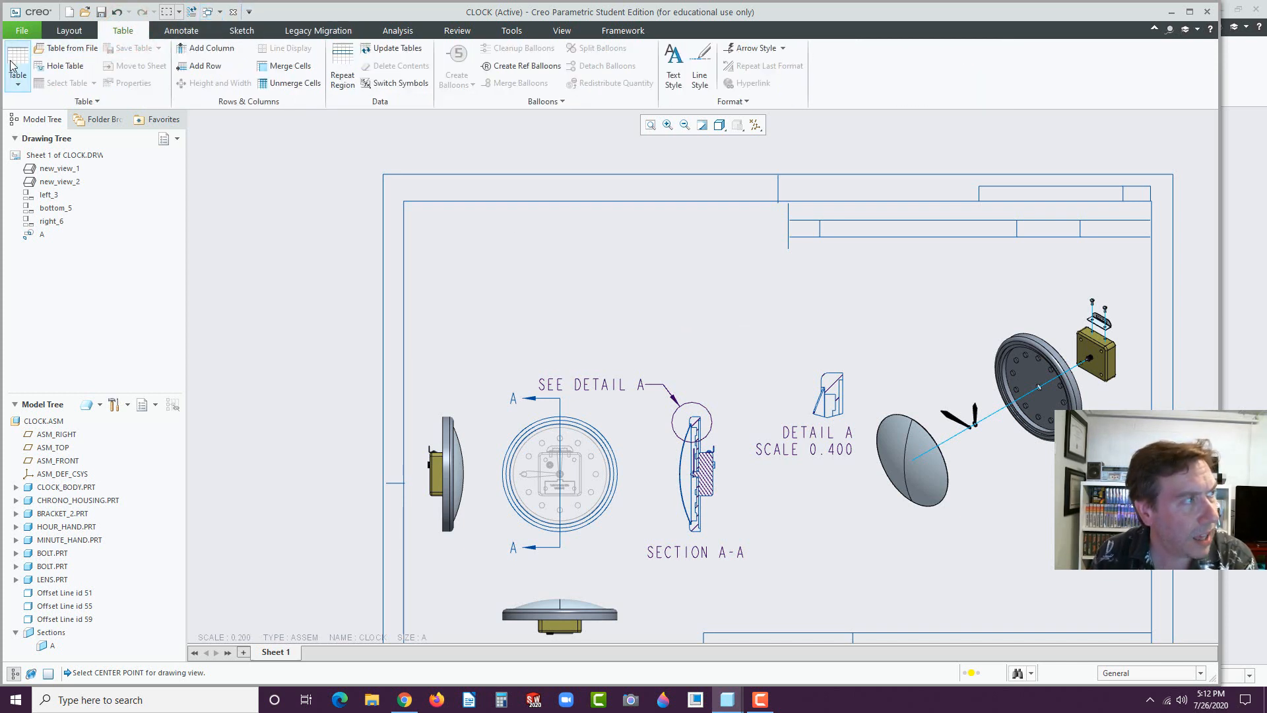
{"action": "left_click", "coordinate": [11, 82]}
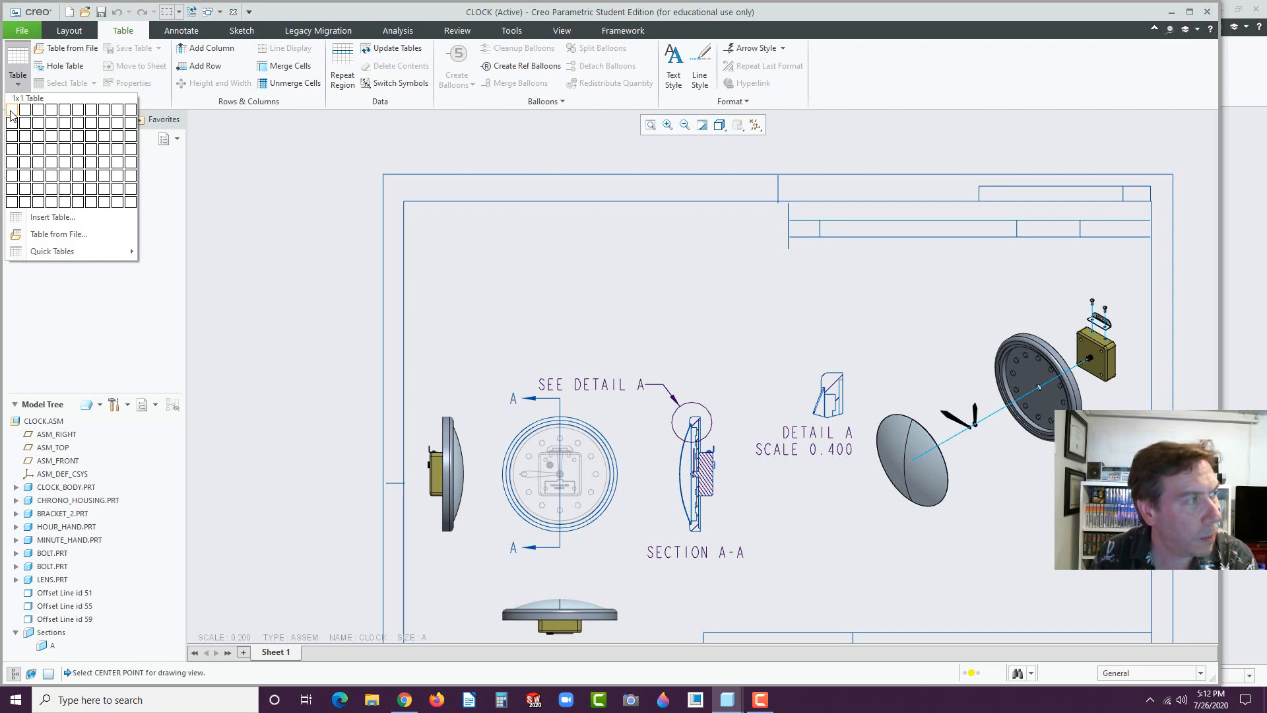
{"action": "left_click", "coordinate": [37, 200]}
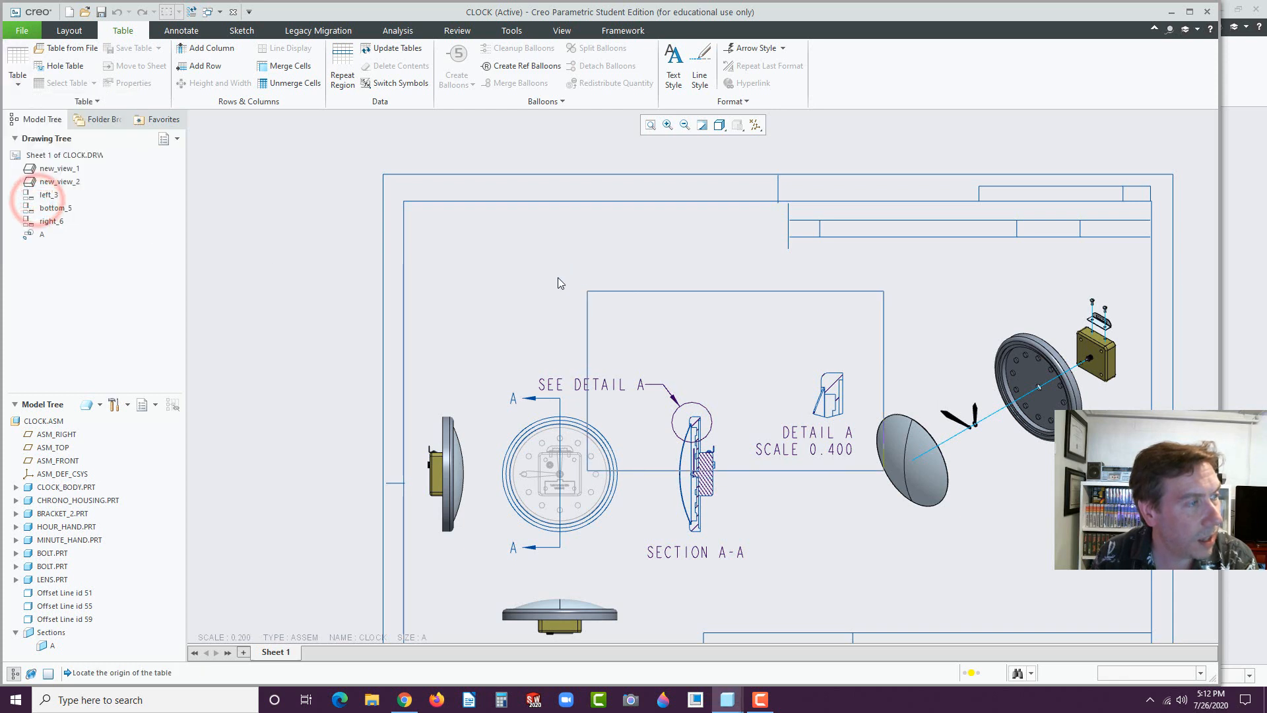
{"action": "left_click", "coordinate": [406, 200]}
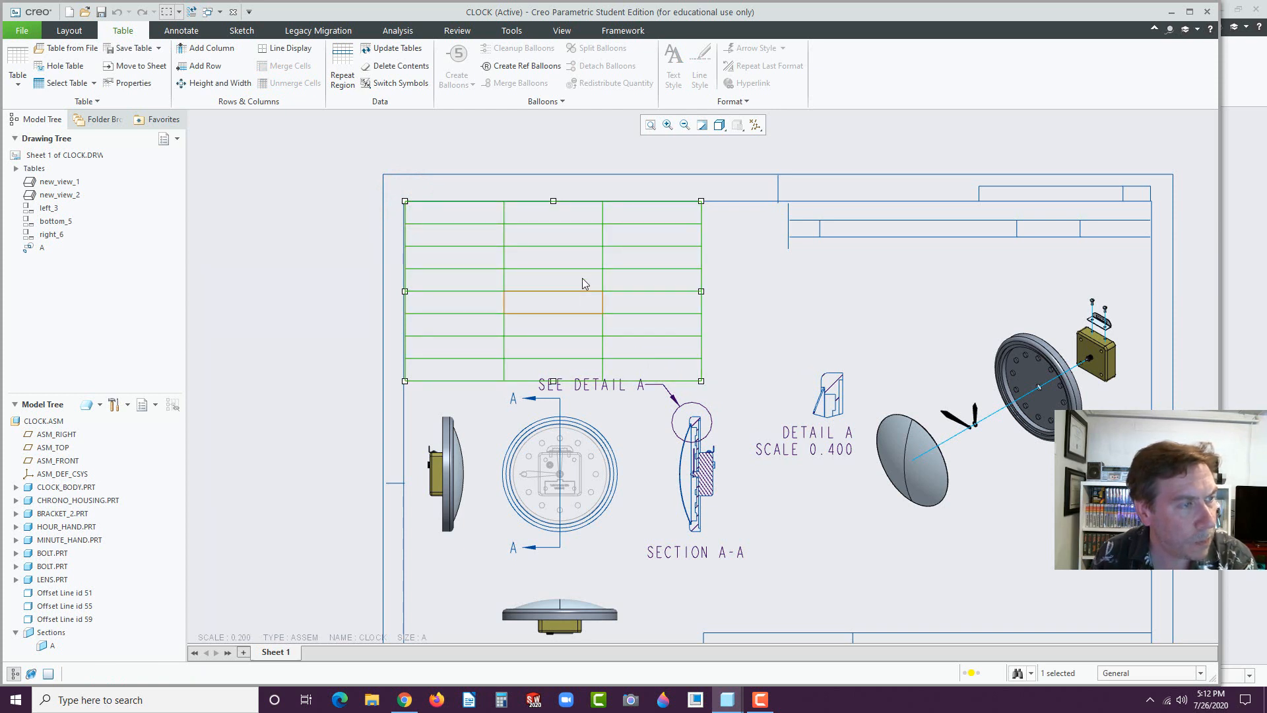
- Turn off automatic height adjustment for the table and set its row height to 0.75 characters
{"action": "right_click", "coordinate": [628, 260]}
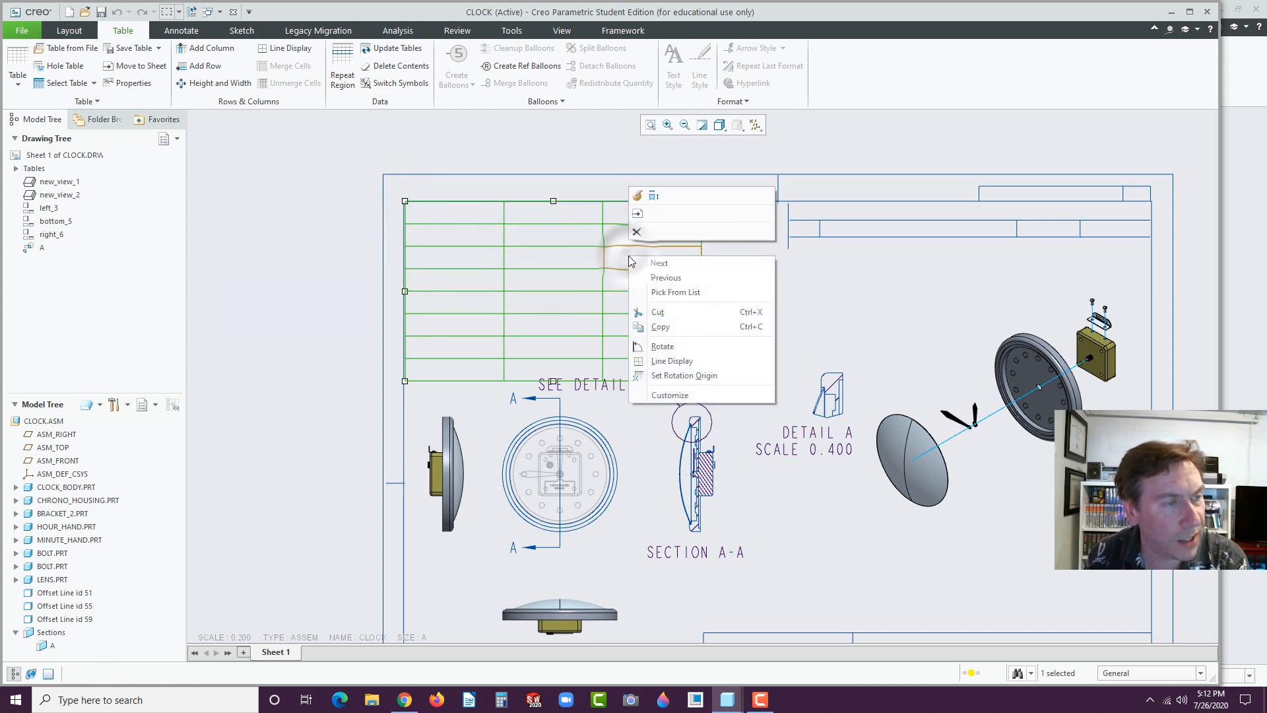
{"action": "left_click", "coordinate": [653, 198]}
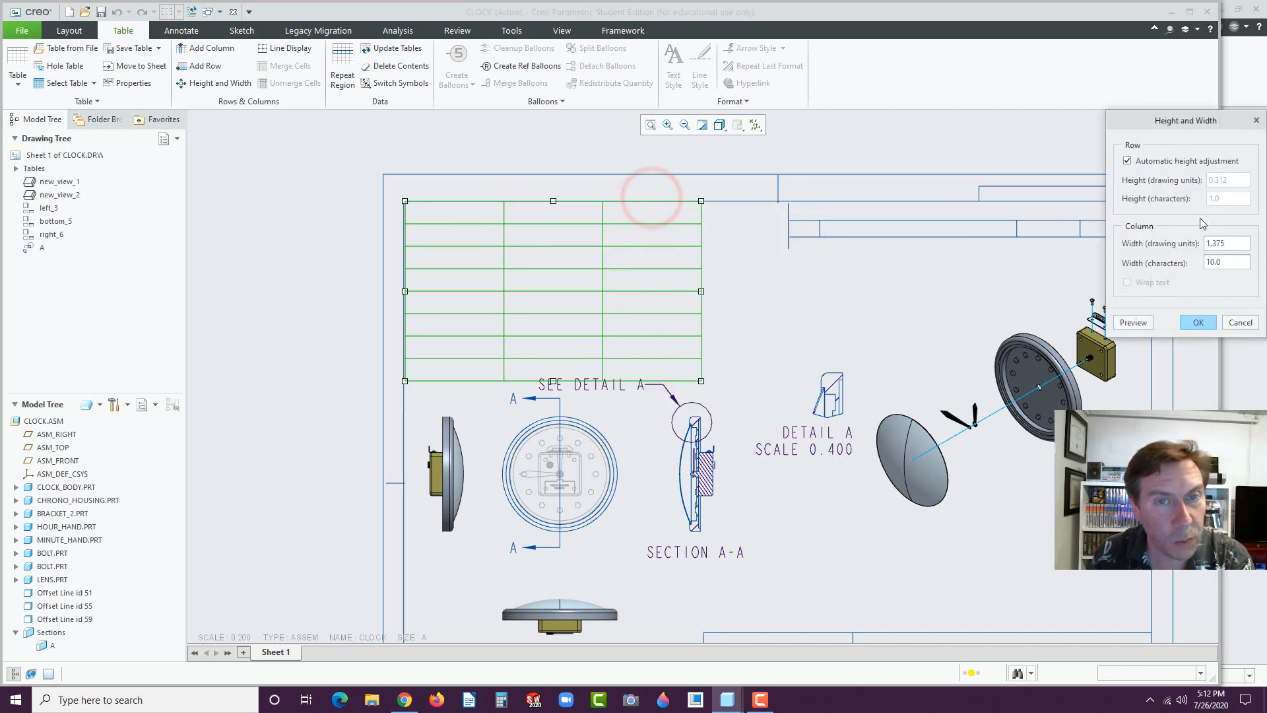
{"action": "left_click_drag", "start_coordinate": [1182, 124], "coordinate": [904, 155]}
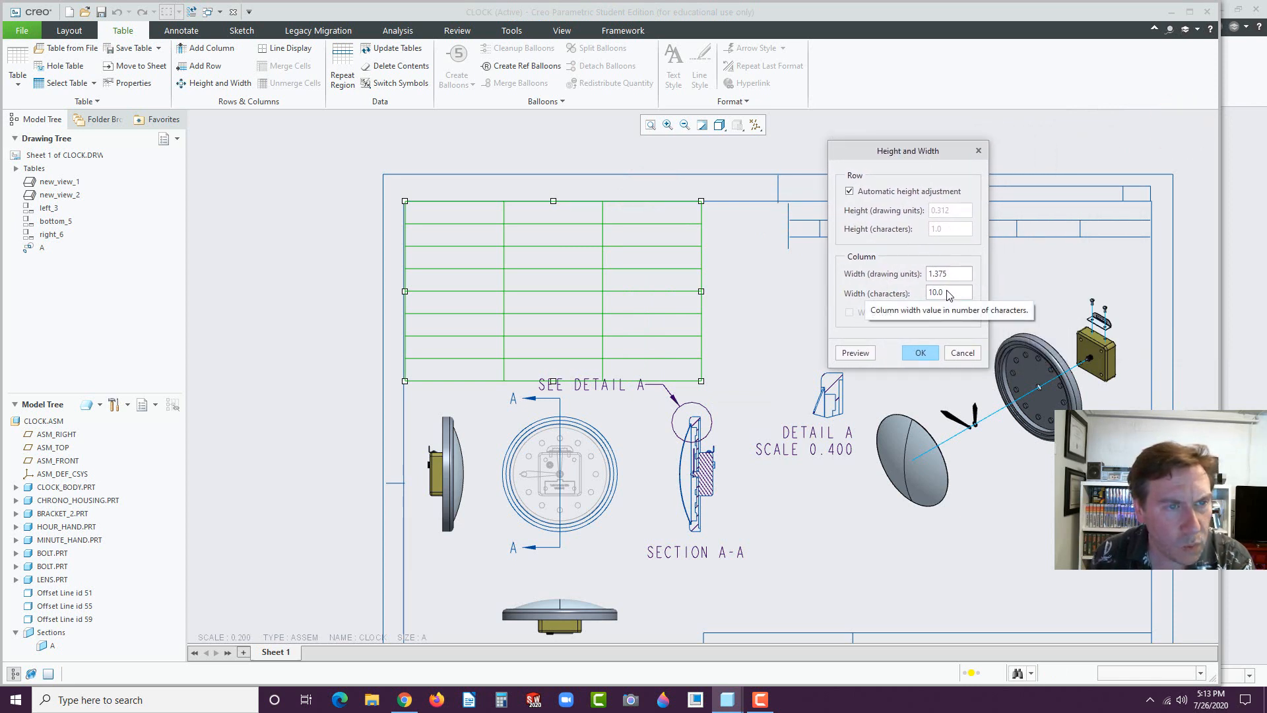
{"action": "left_click", "coordinate": [849, 192]}
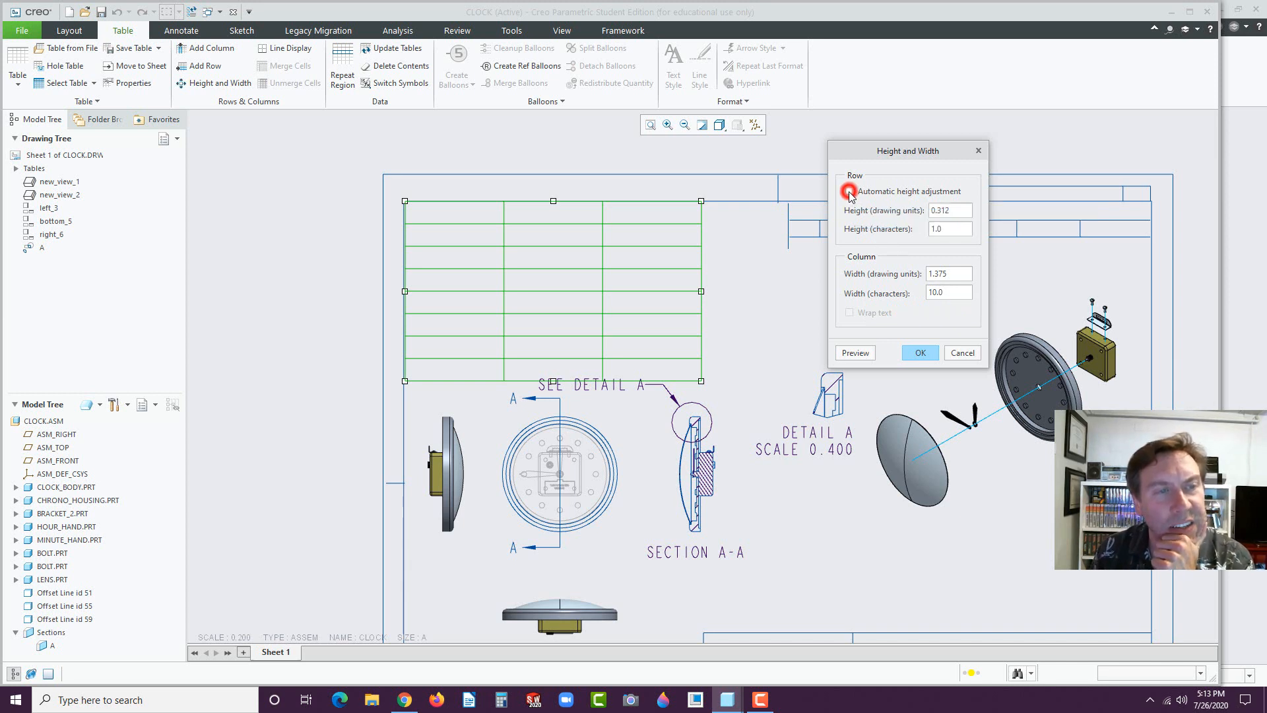
{"action": "double_click", "coordinate": [957, 211]}
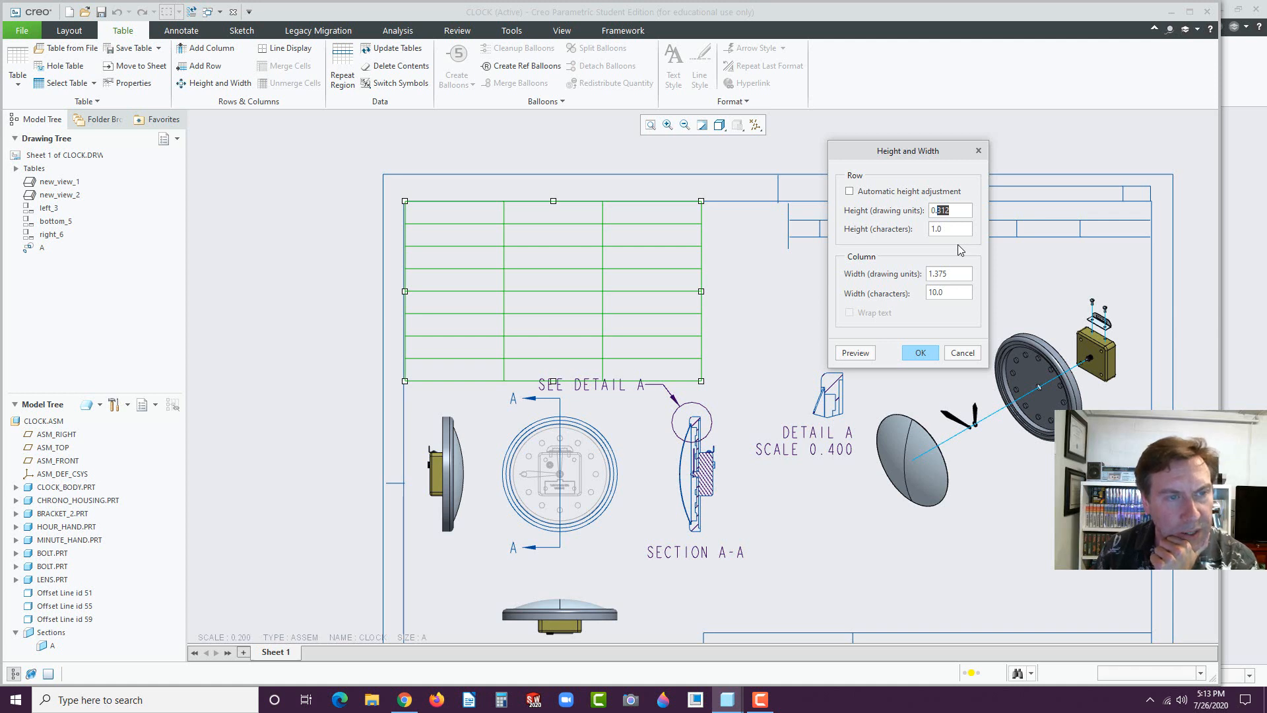
{"action": "double_click", "coordinate": [946, 231]}
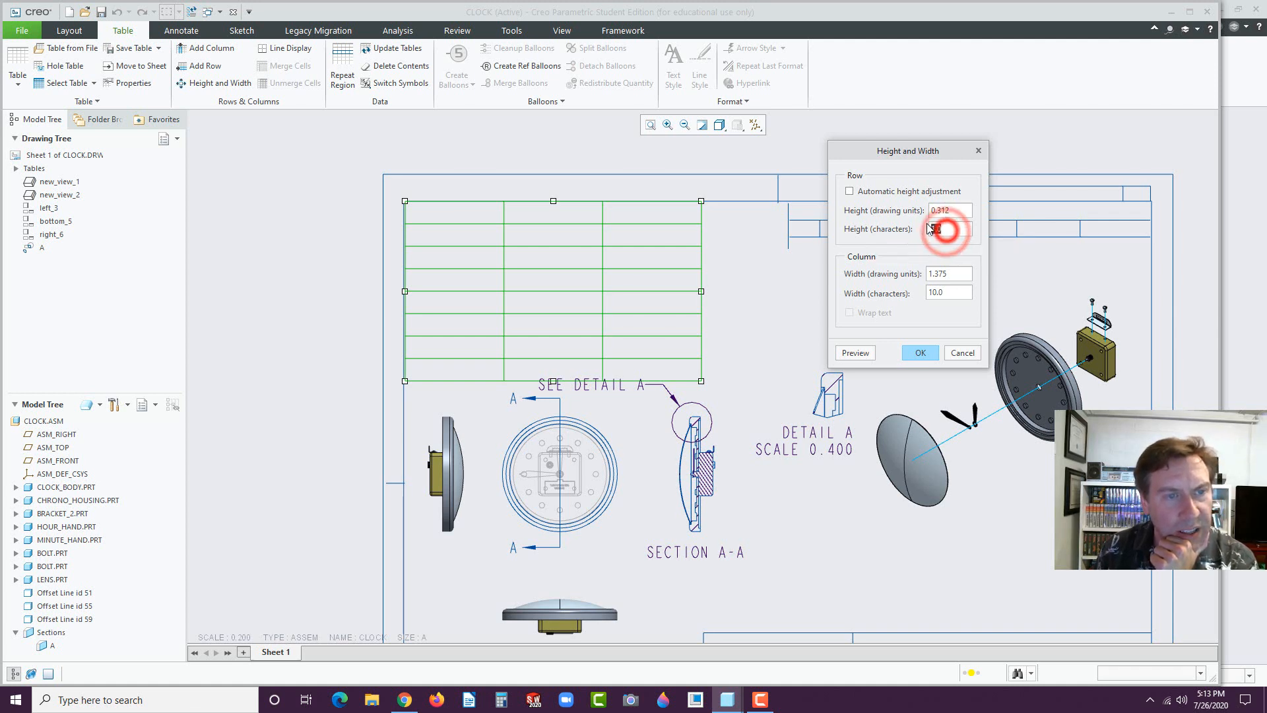
{"action": "key", "text": "Delete"}
{"action": "key", "text": "Delete"}
{"action": "key", "text": "Delete"}
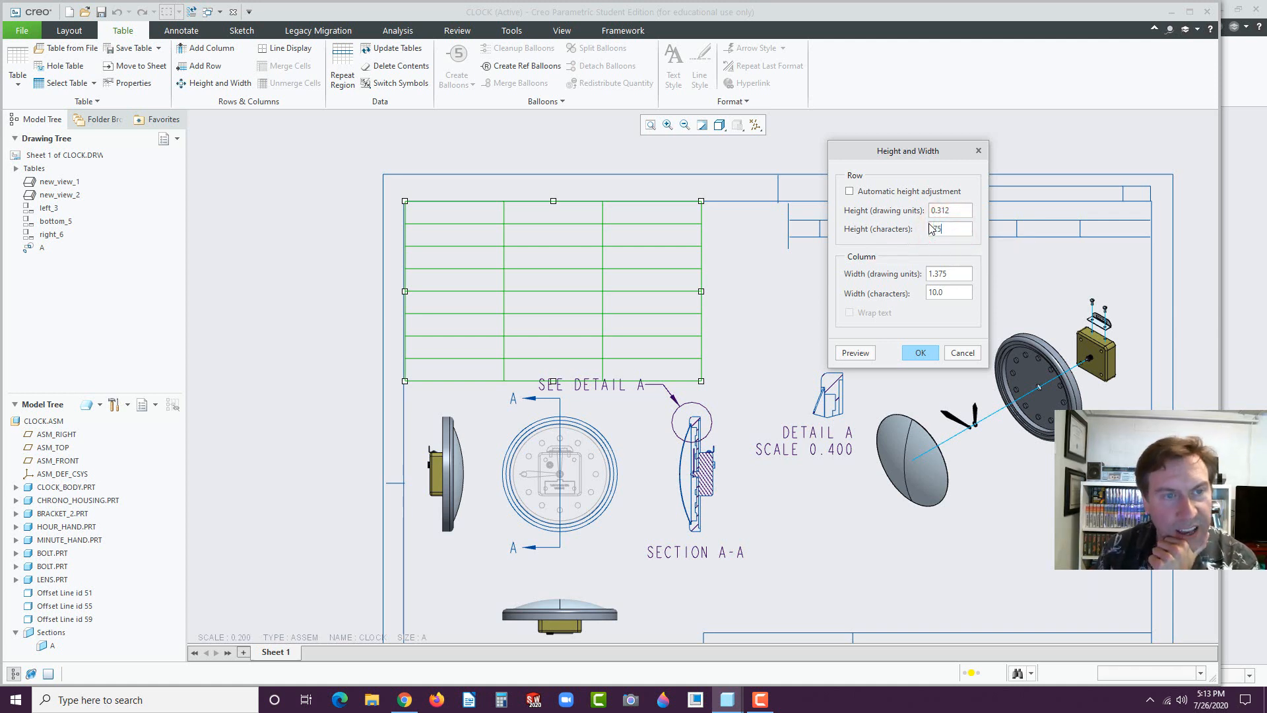
{"action": "left_click", "coordinate": [867, 352]}
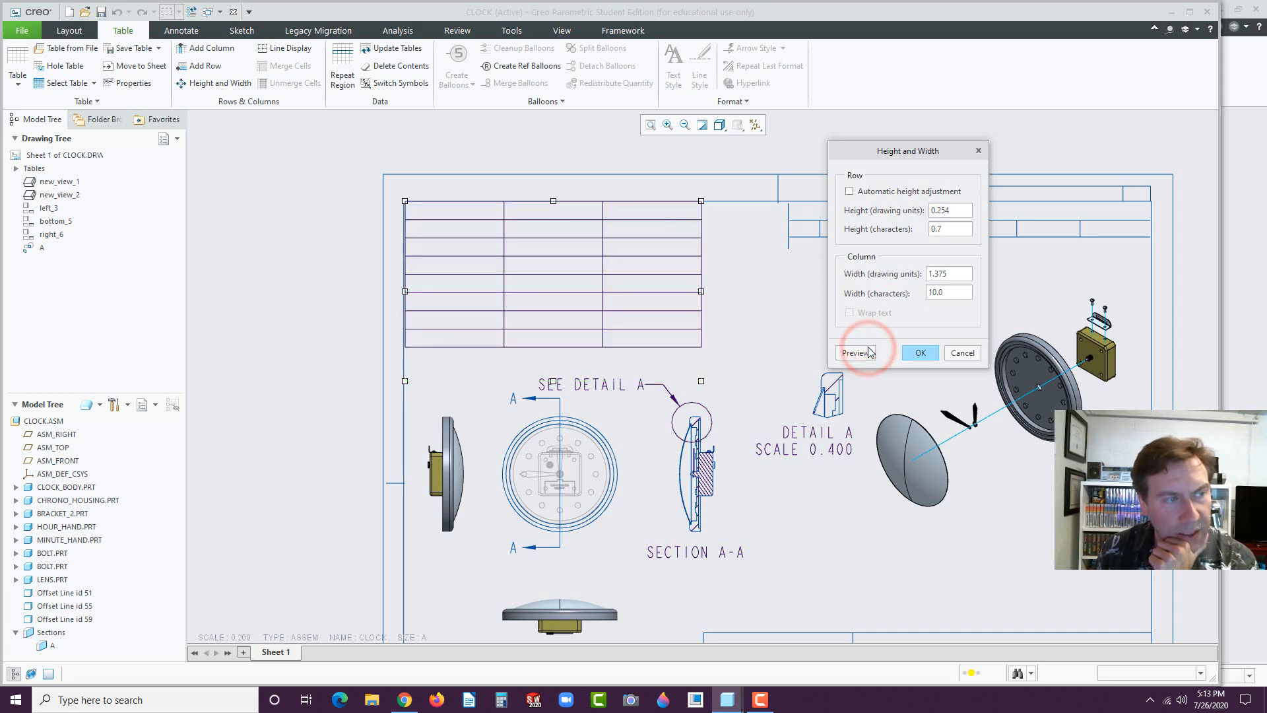
{"action": "left_click", "coordinate": [915, 353]}
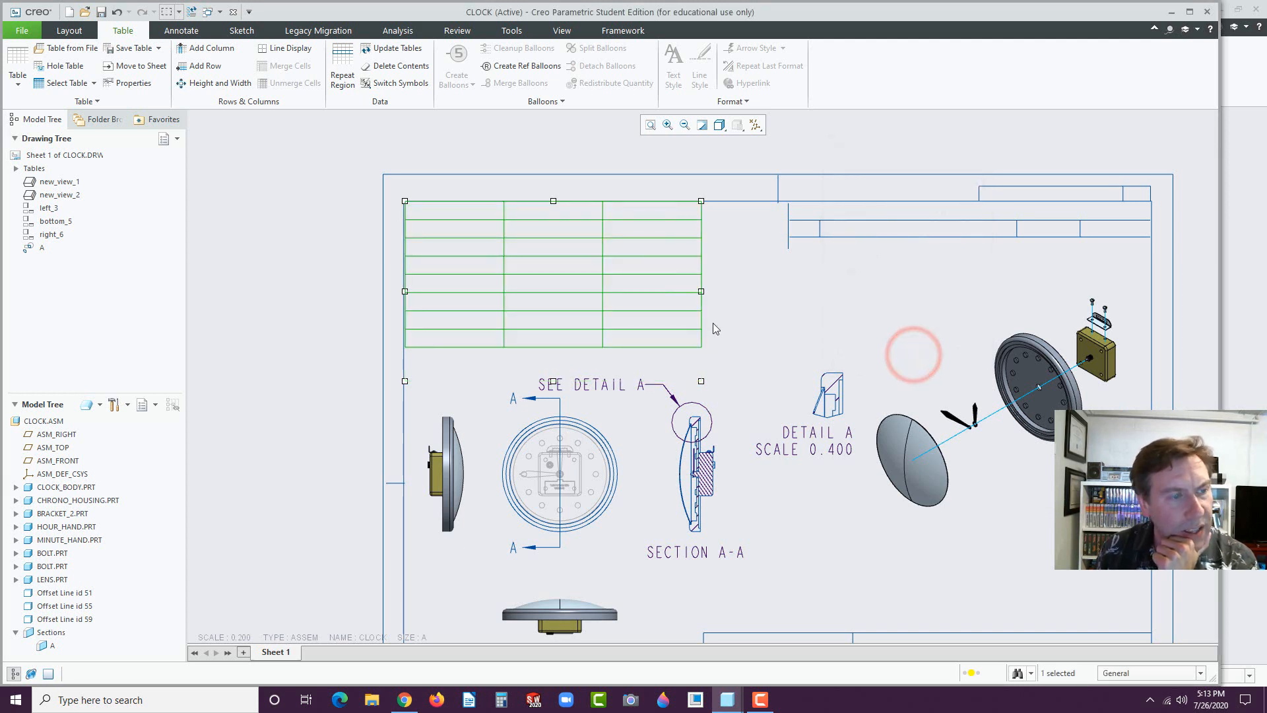
- Fill the table's header row with PART NO., PART NAME and QTY
{"action": "double_click", "coordinate": [465, 210]}
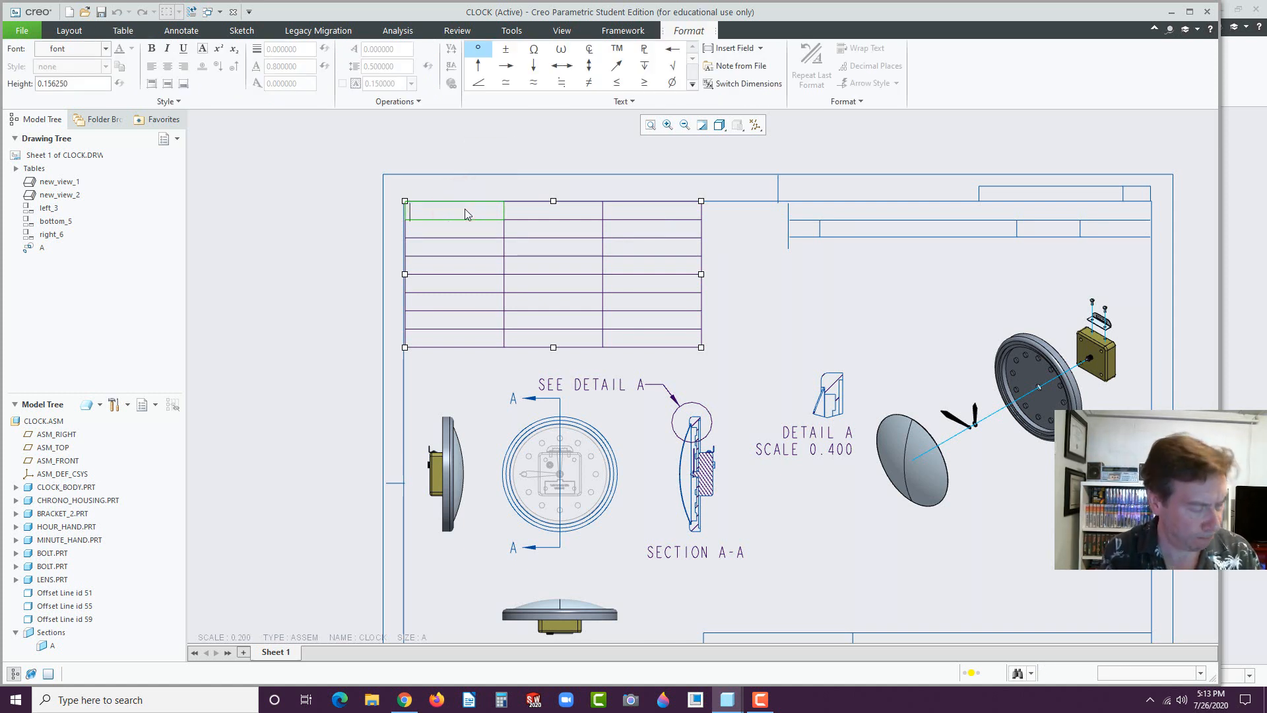
{"action": "type", "text": "PAR"}
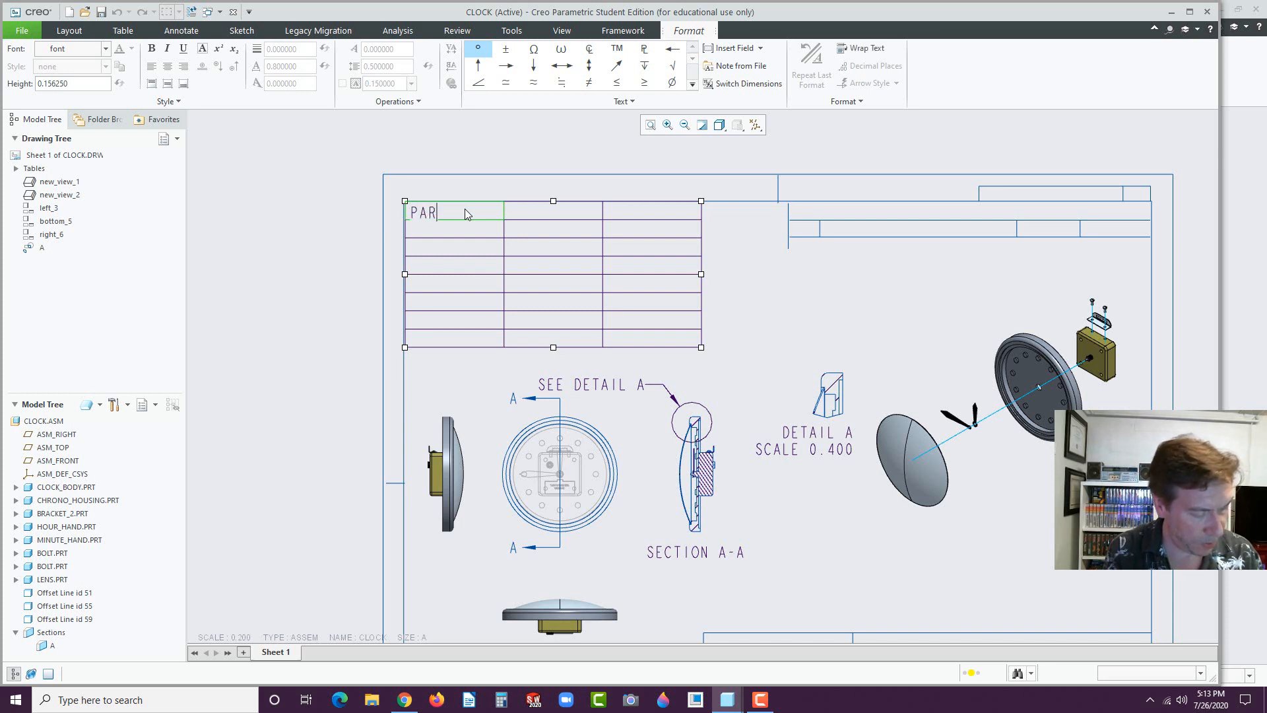
{"action": "type", "text": "T NO."}
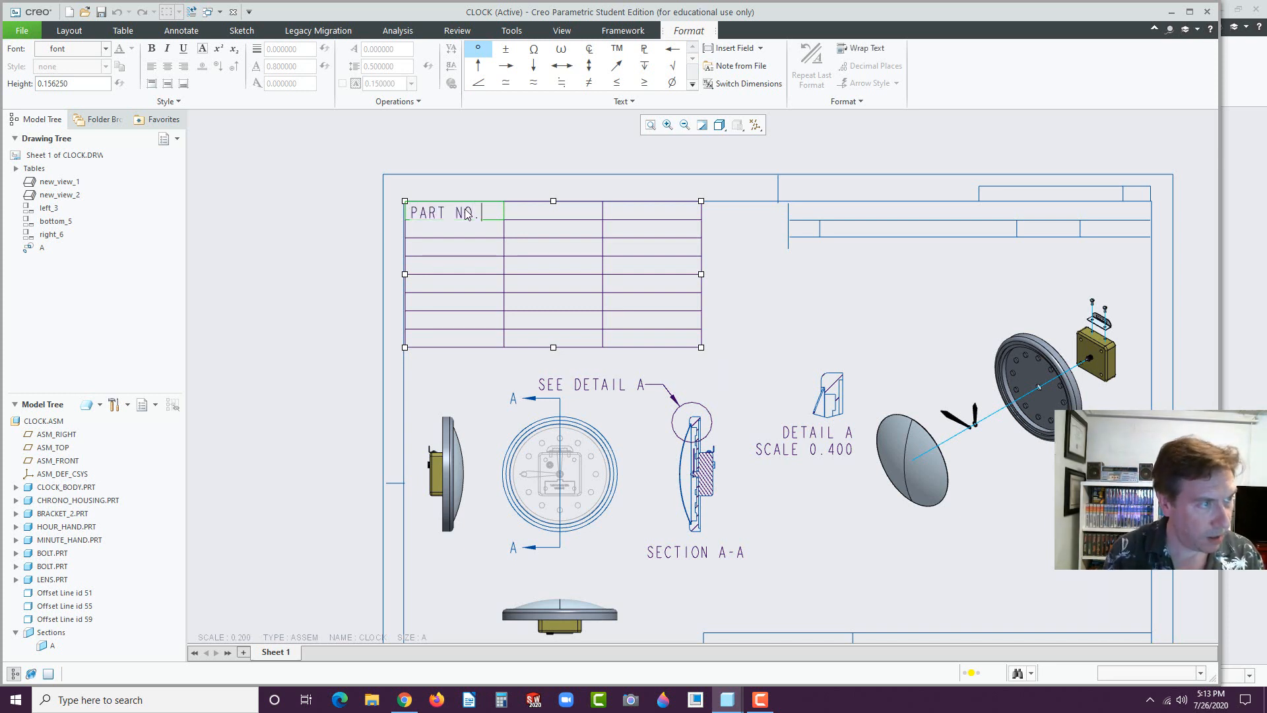
{"action": "left_click", "coordinate": [552, 211]}
{"action": "double_click", "coordinate": [551, 211]}
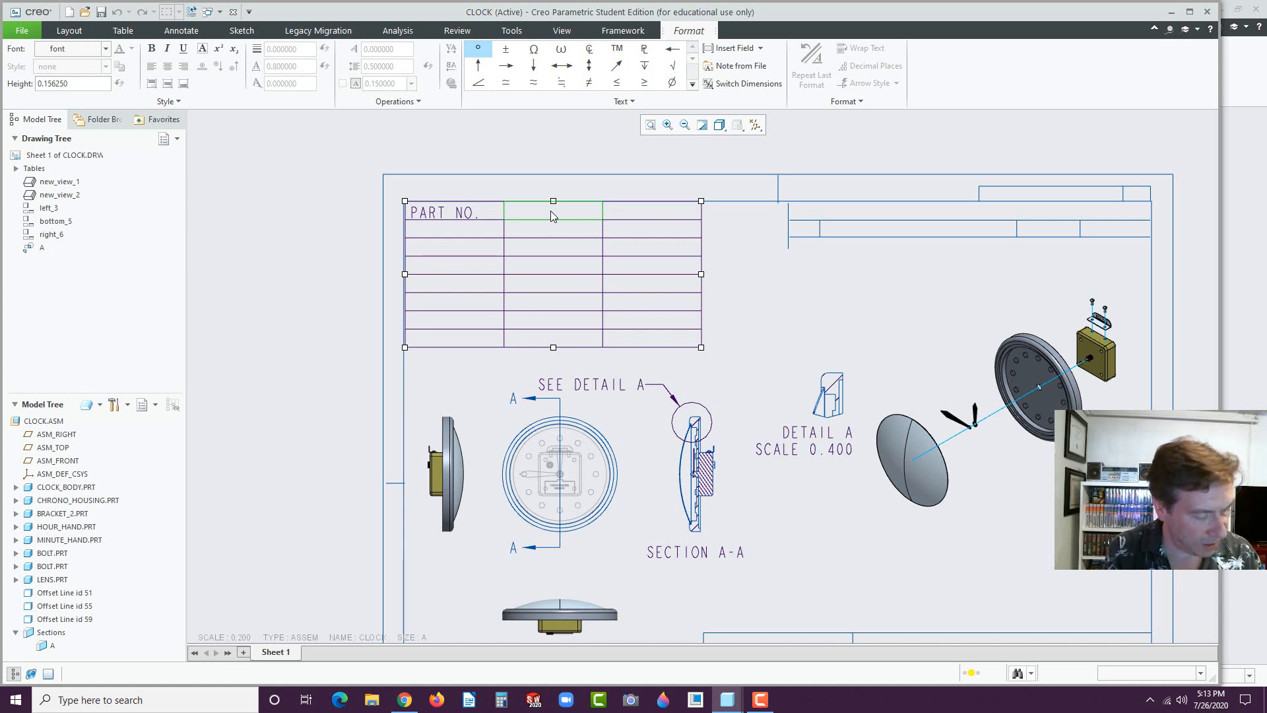
{"action": "type", "text": "PART"}
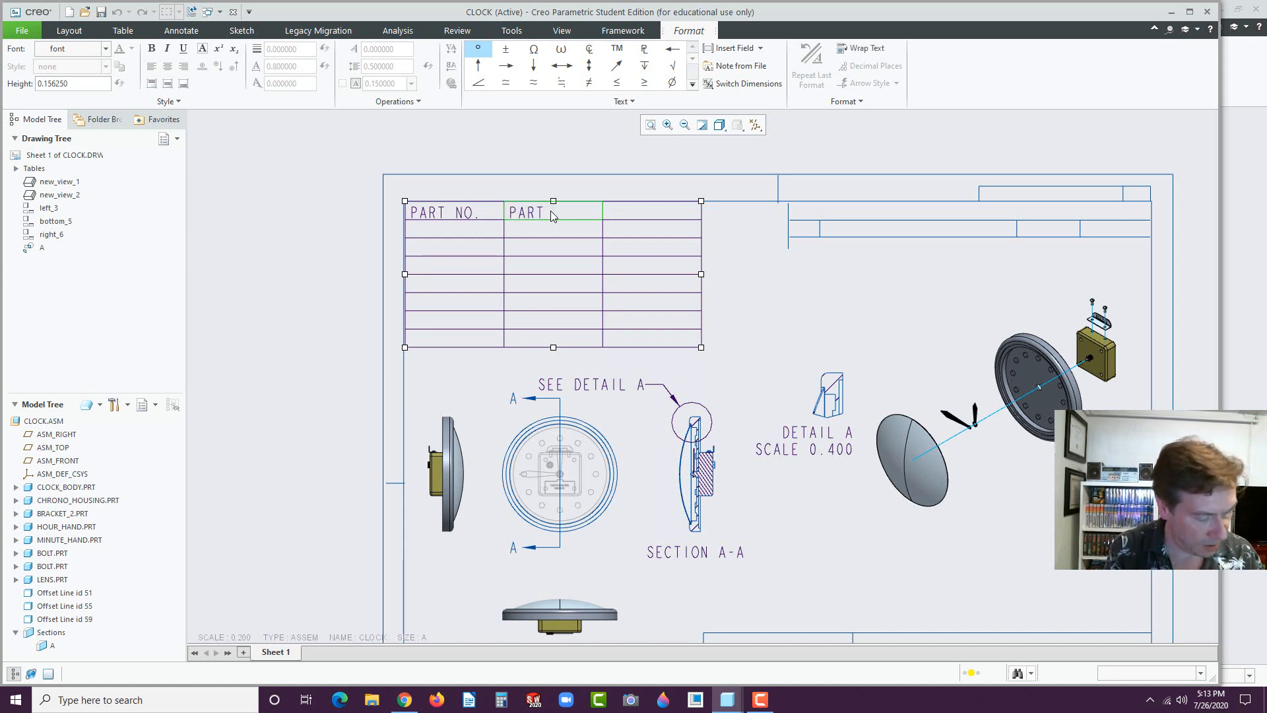
{"action": "type", "text": " NAME"}
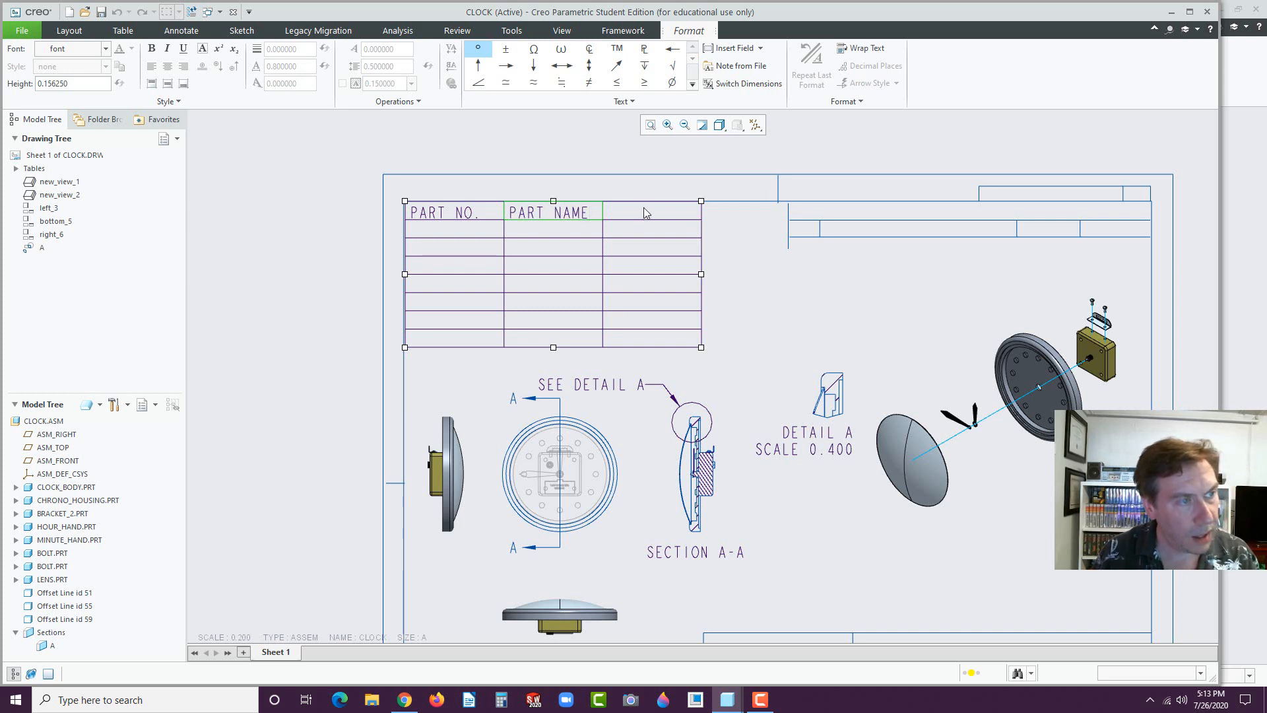
{"action": "left_click", "coordinate": [645, 208]}
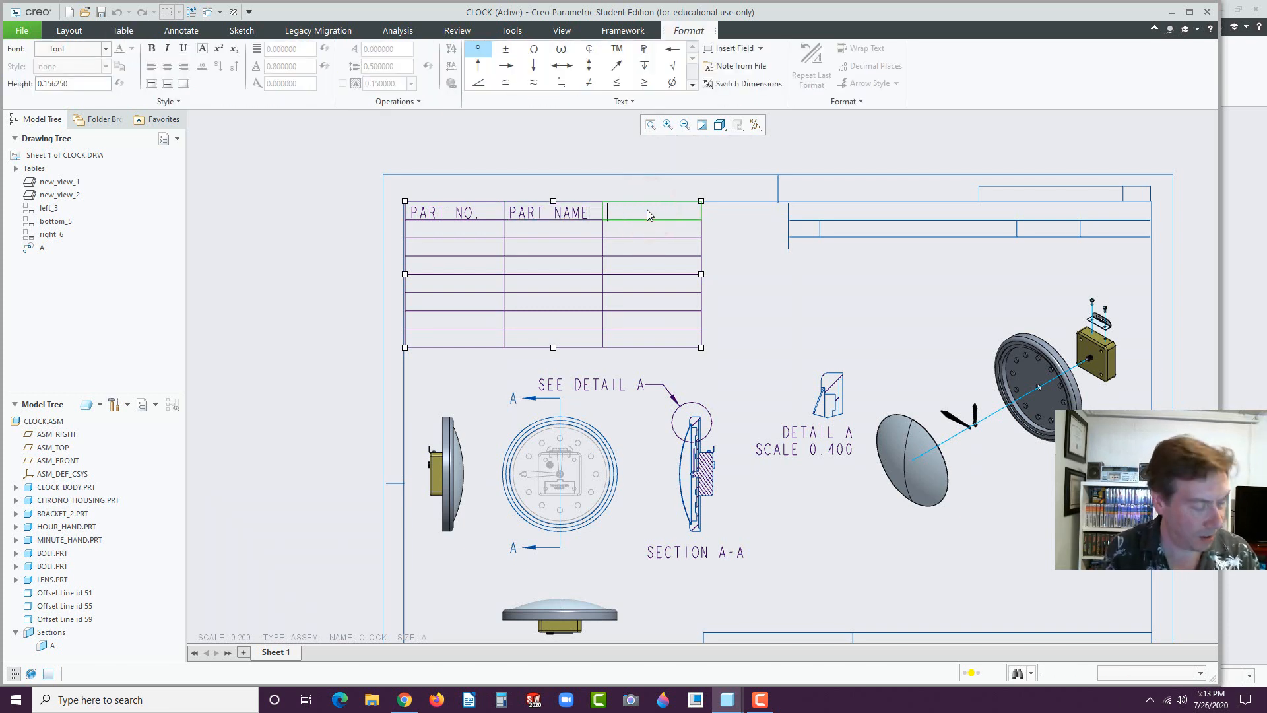
{"action": "type", "text": "QTY"}
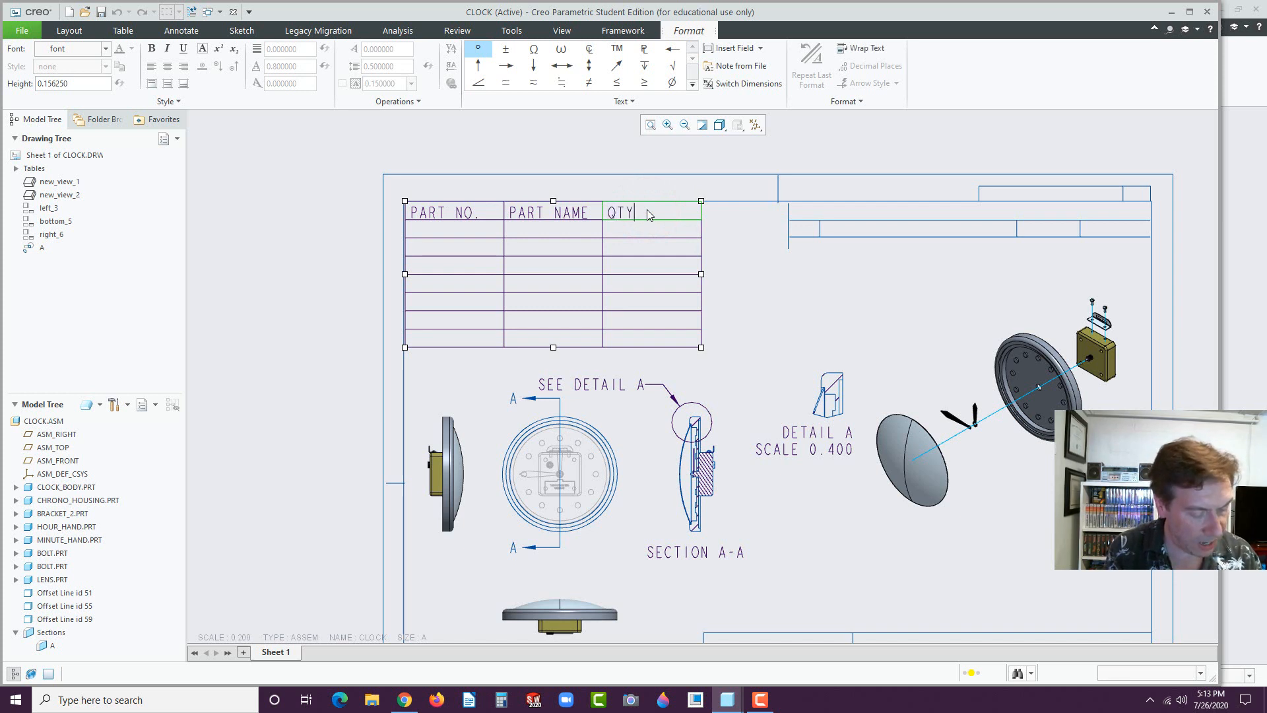
{"action": "type", "text": "."}
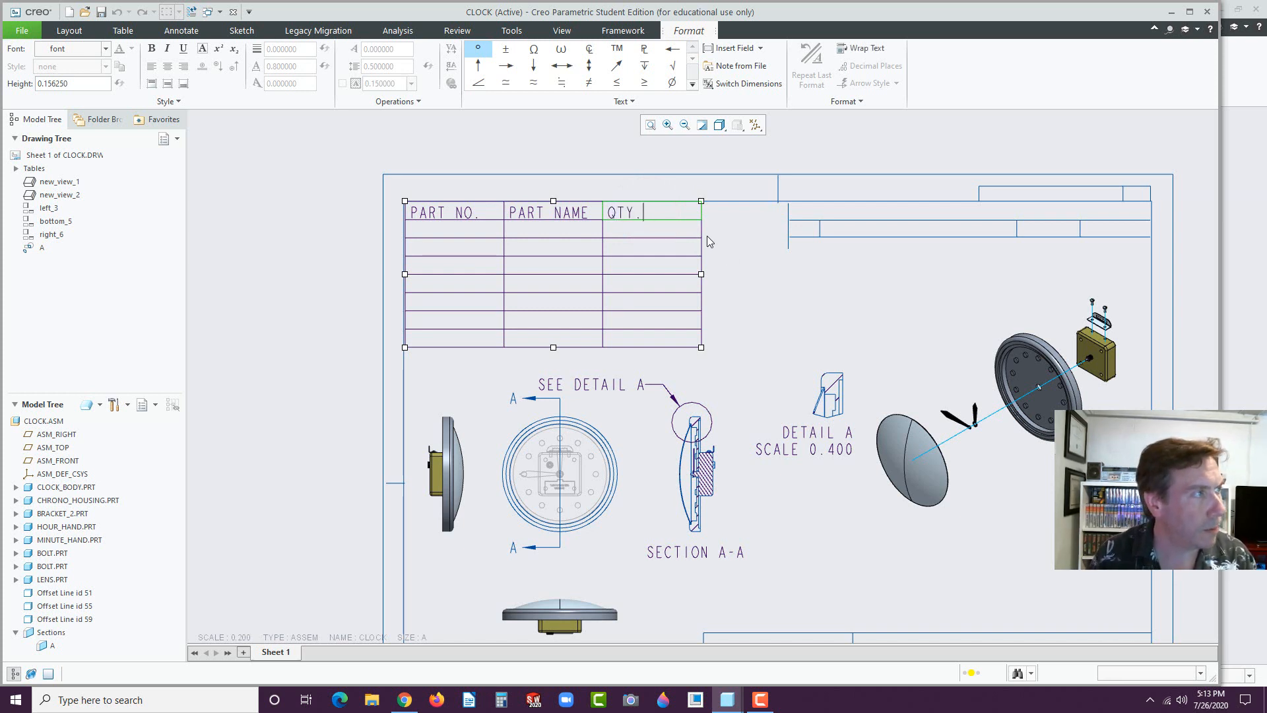
- Try to center the QTY. heading horizontally in its cell
{"action": "left_click", "coordinate": [644, 211]}
{"action": "double_click", "coordinate": [644, 211]}
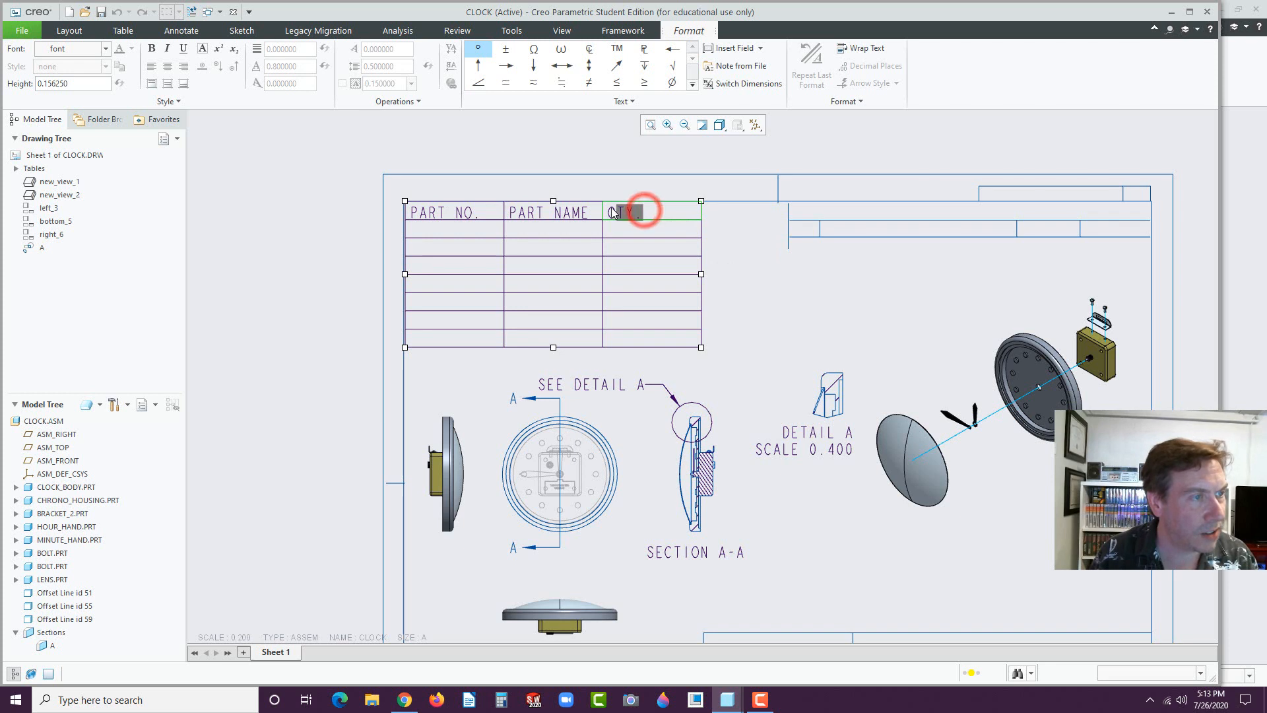
{"action": "left_click", "coordinate": [167, 67]}
{"action": "left_click", "coordinate": [168, 66]}
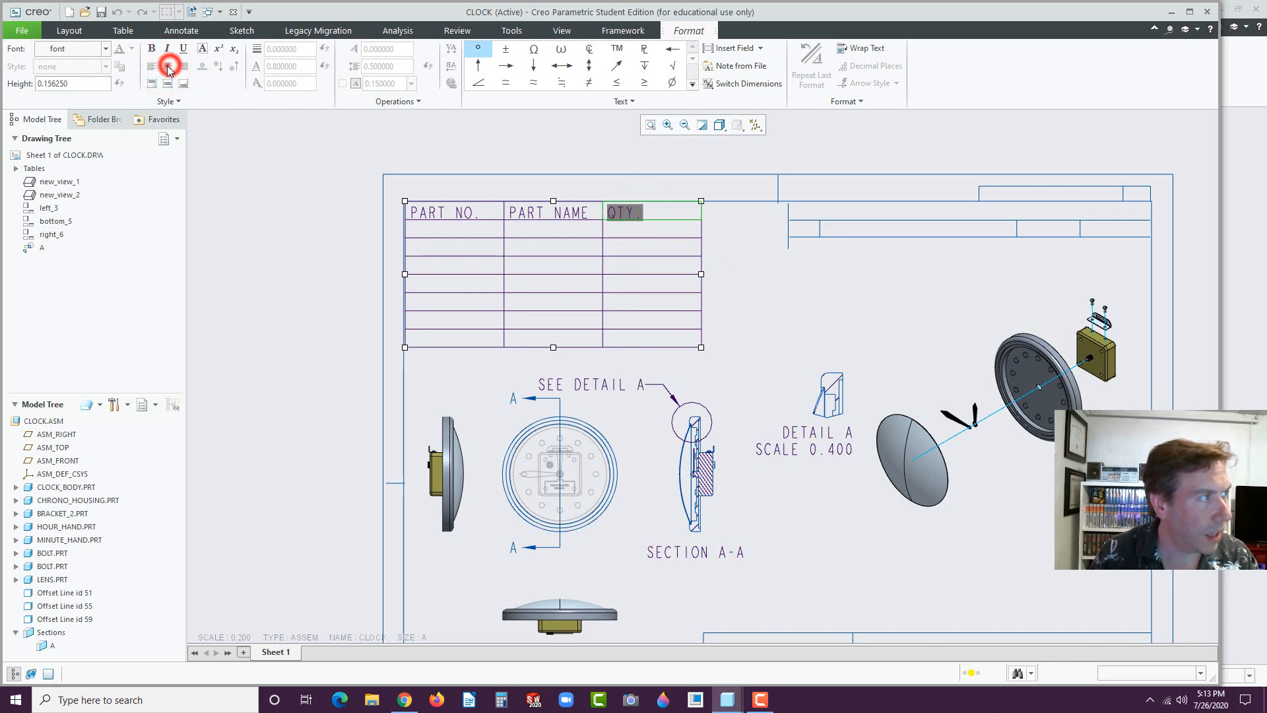
{"action": "left_click", "coordinate": [574, 212]}
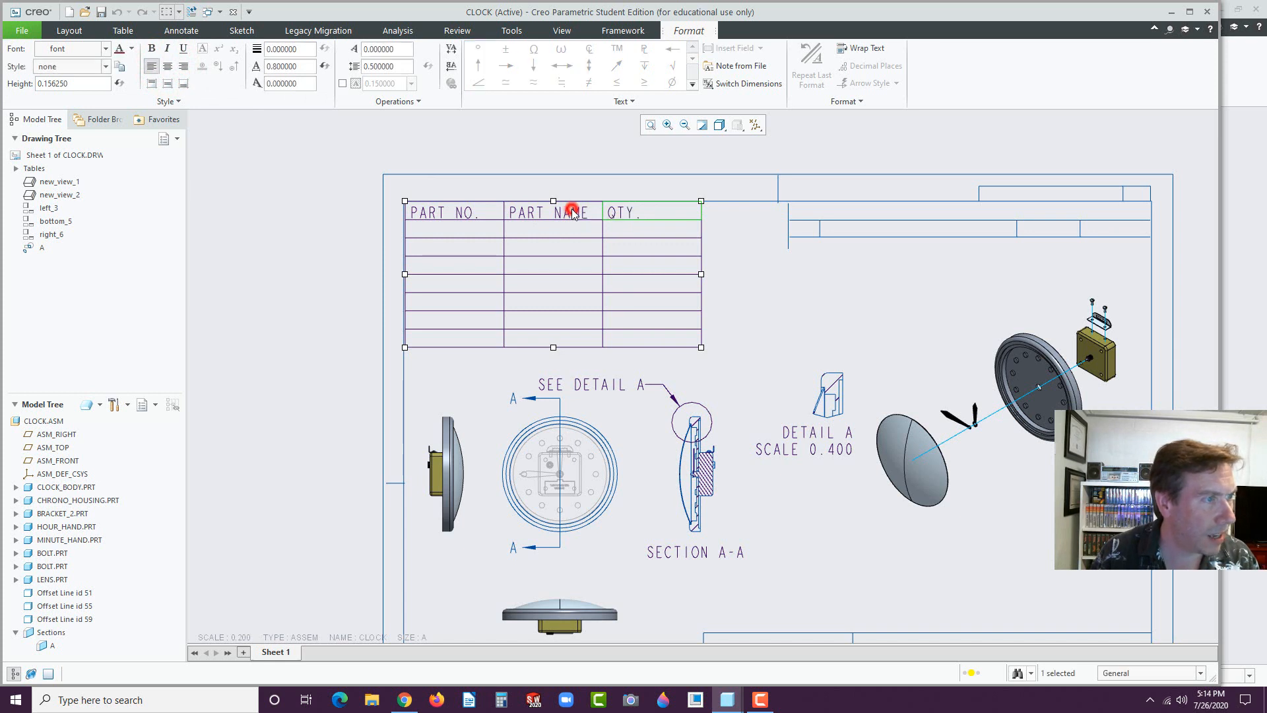
{"action": "left_click", "coordinate": [623, 213]}
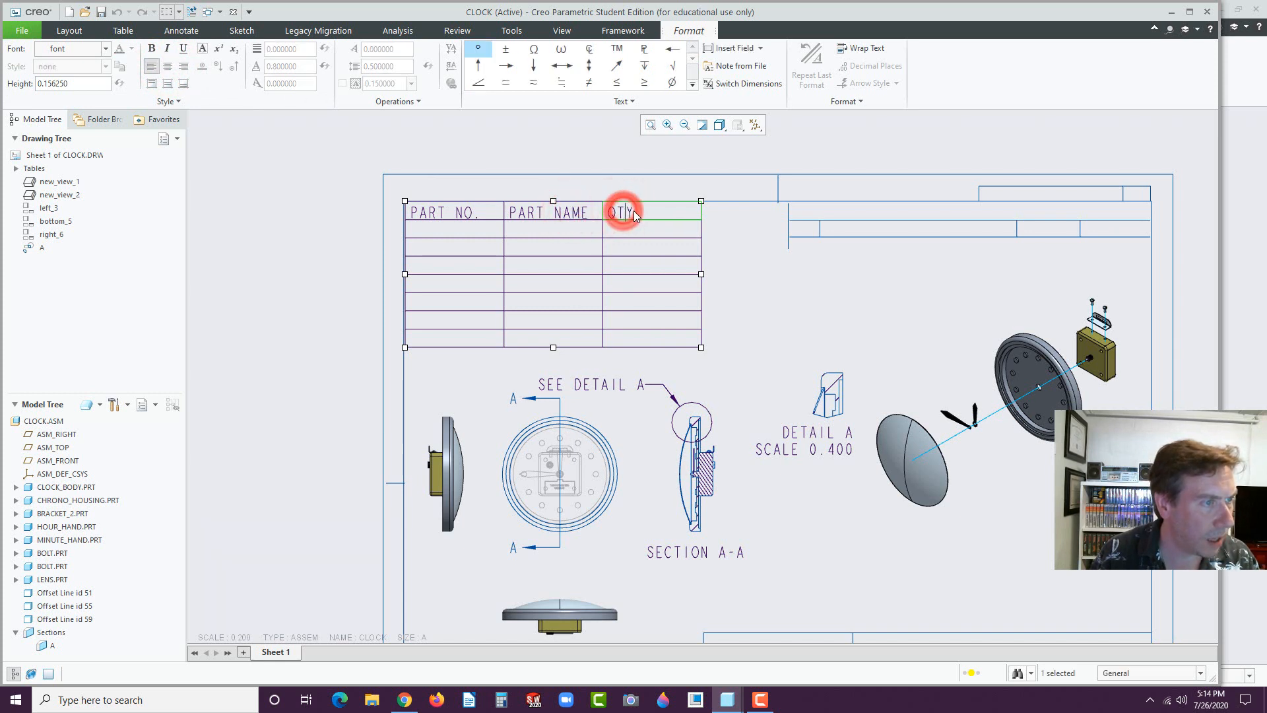
{"action": "double_click", "coordinate": [623, 212]}
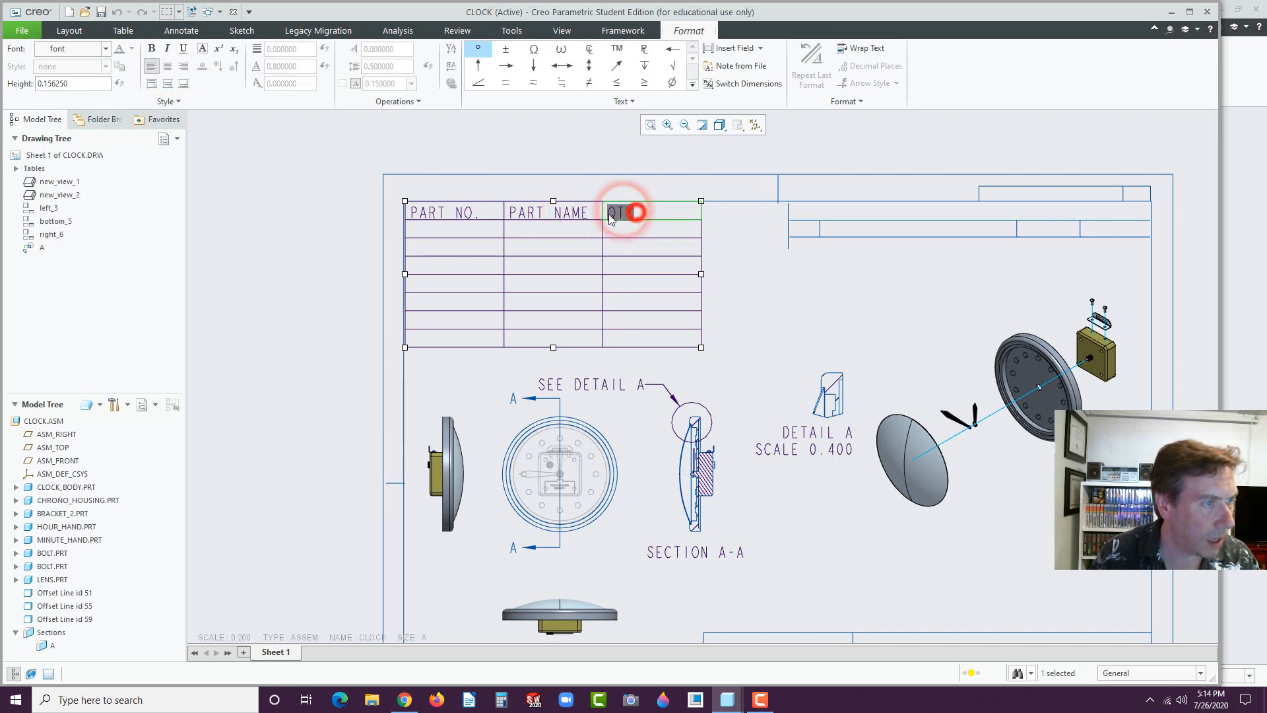
{"action": "left_click", "coordinate": [163, 66]}
{"action": "left_click", "coordinate": [644, 212]}
{"action": "double_click", "coordinate": [644, 212]}
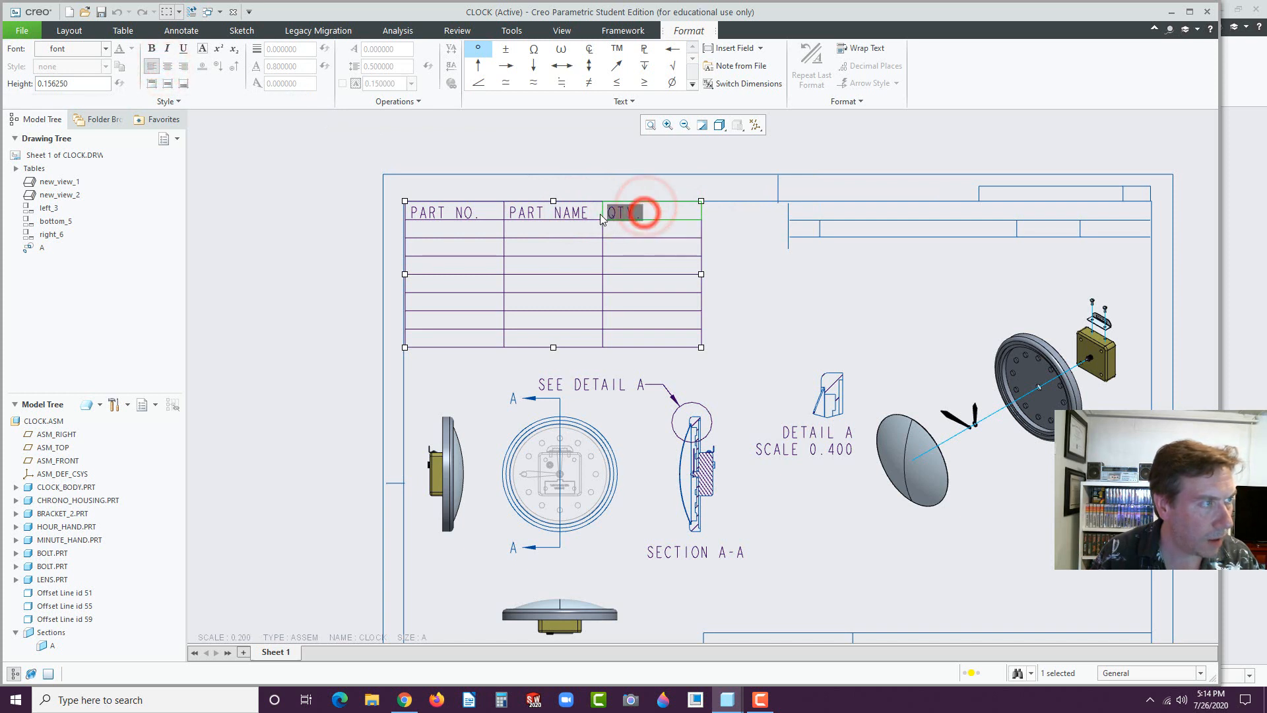
{"action": "left_click", "coordinate": [167, 67]}
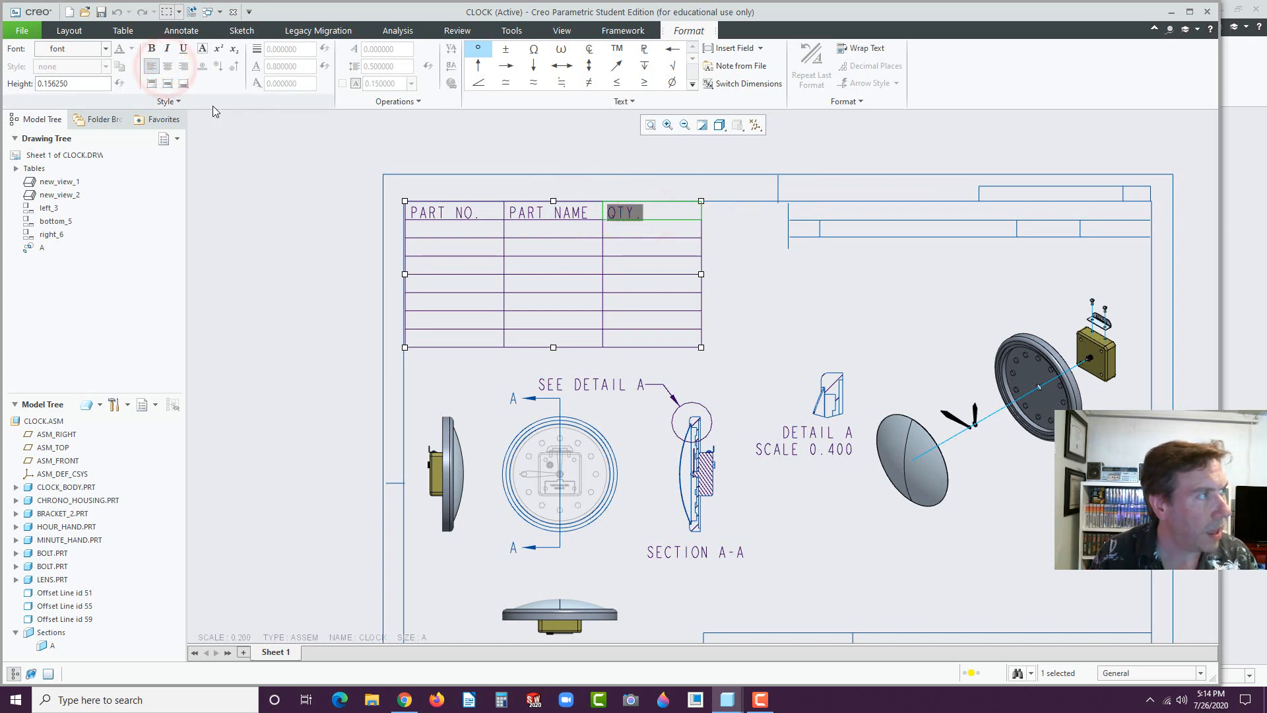
{"action": "left_click", "coordinate": [252, 191]}
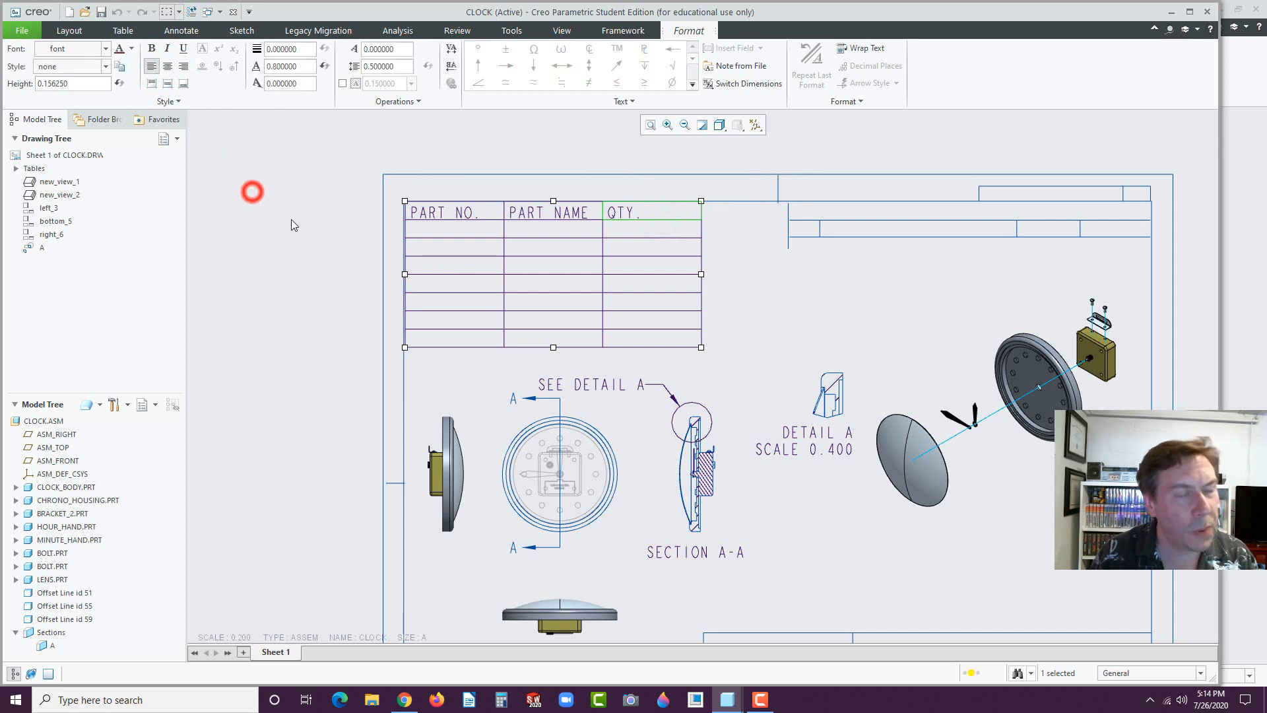
- Enter 1 and 2 in the first two cells below the PART NO. heading
{"action": "left_click", "coordinate": [451, 237]}
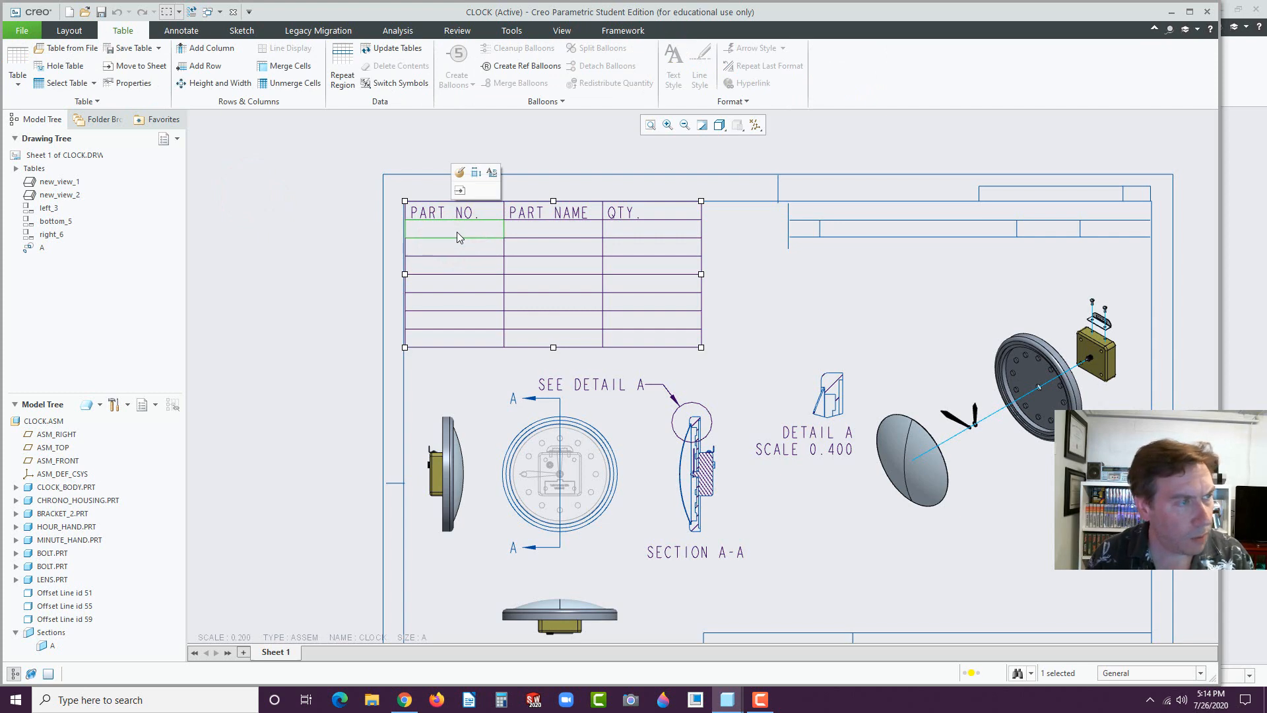
{"action": "double_click", "coordinate": [457, 233]}
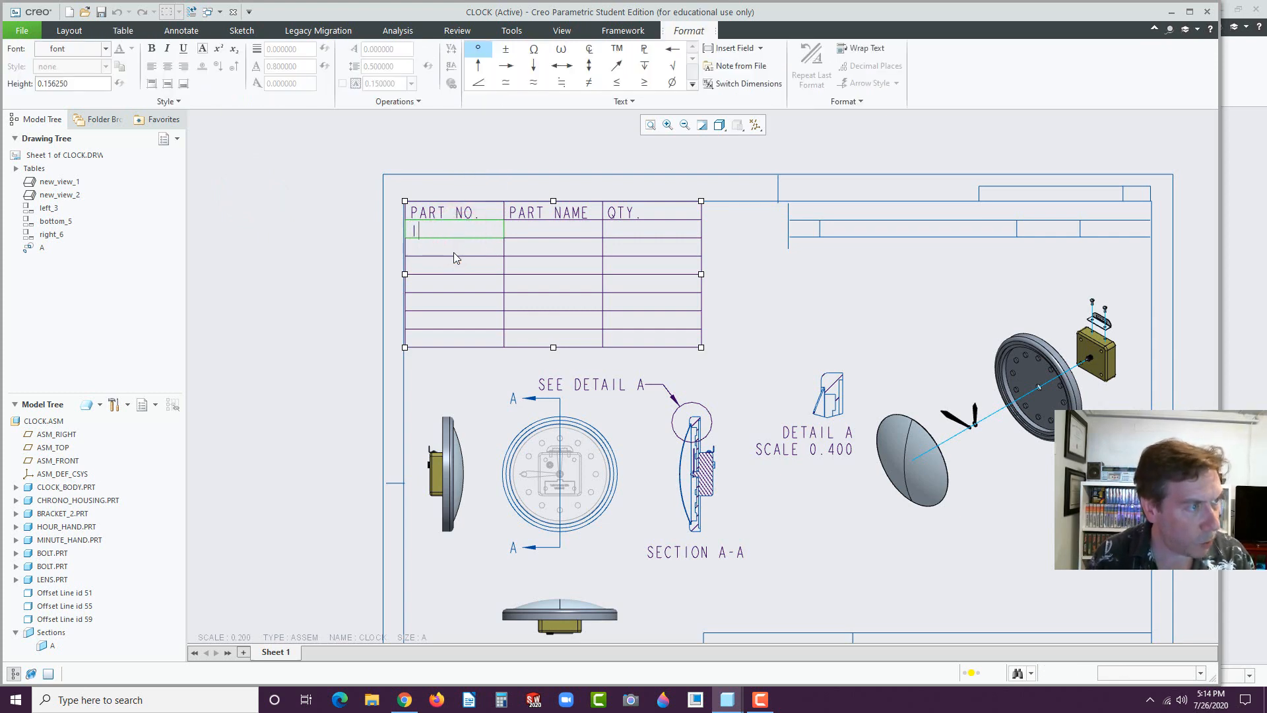
{"action": "left_click", "coordinate": [451, 251]}
{"action": "double_click", "coordinate": [446, 248]}
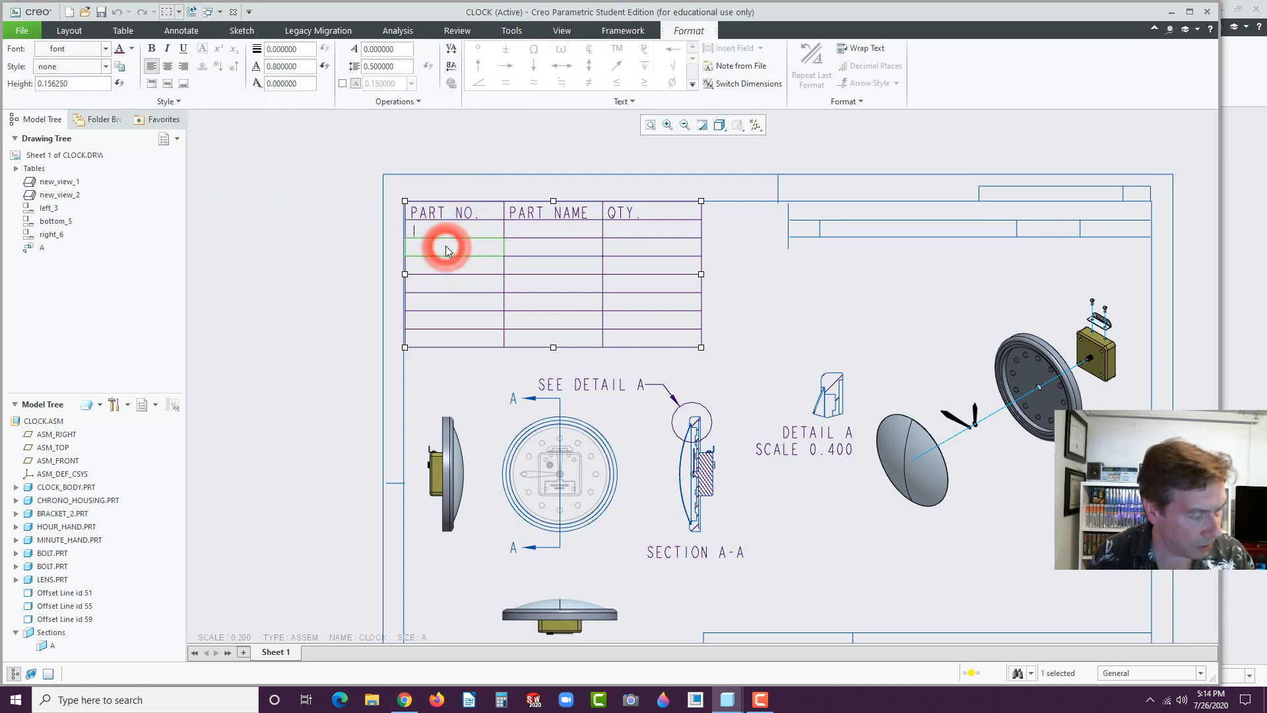
{"action": "left_click", "coordinate": [426, 249]}
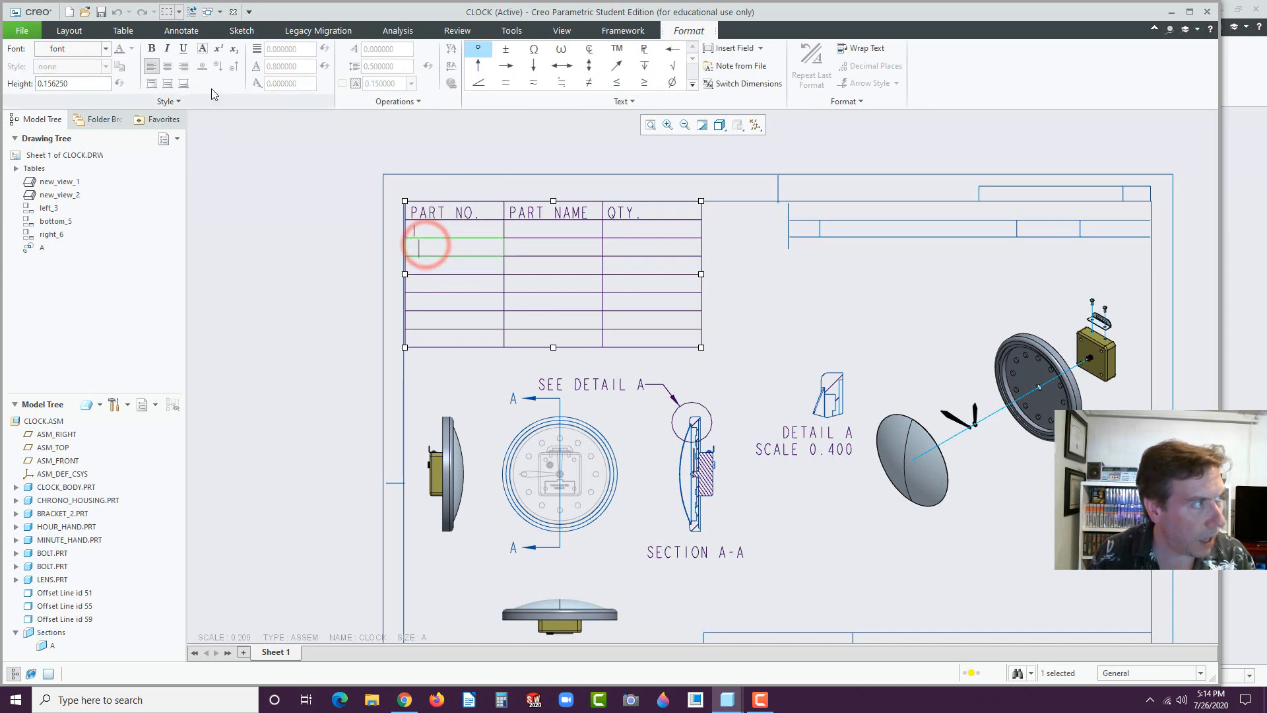
{"action": "left_click", "coordinate": [167, 66]}
{"action": "left_click", "coordinate": [423, 248]}
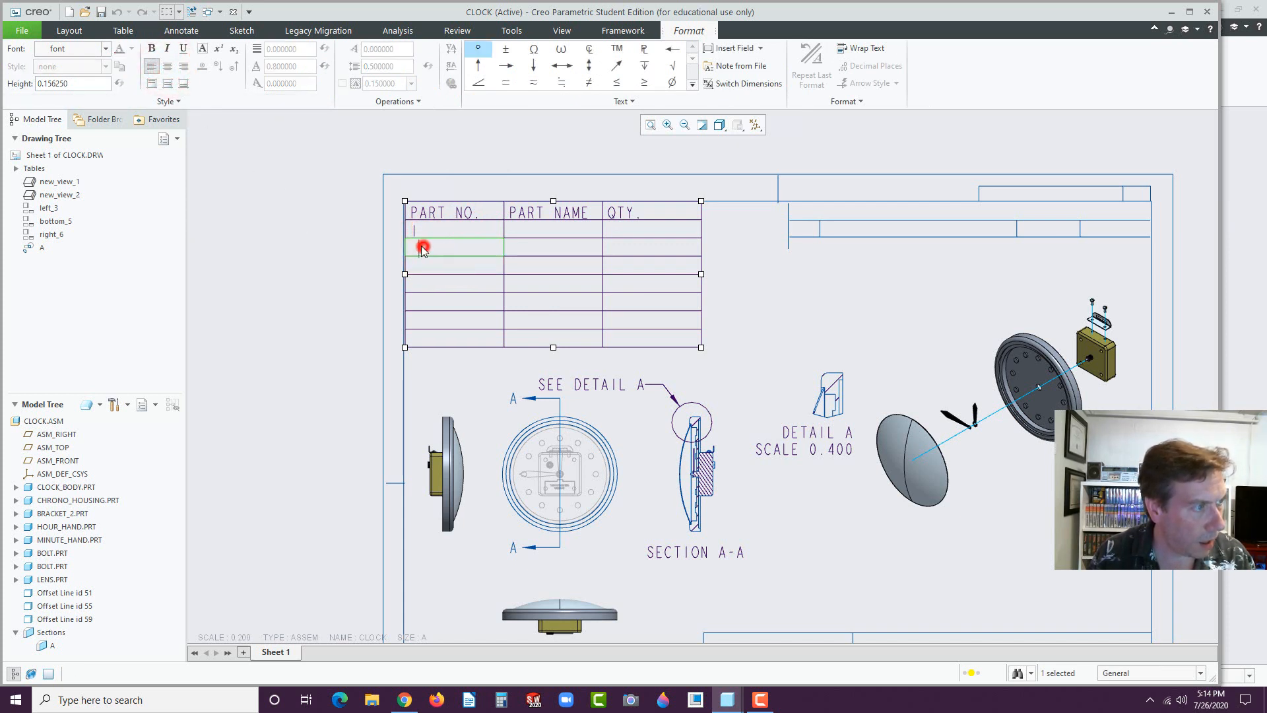
{"action": "type", "text": "2"}
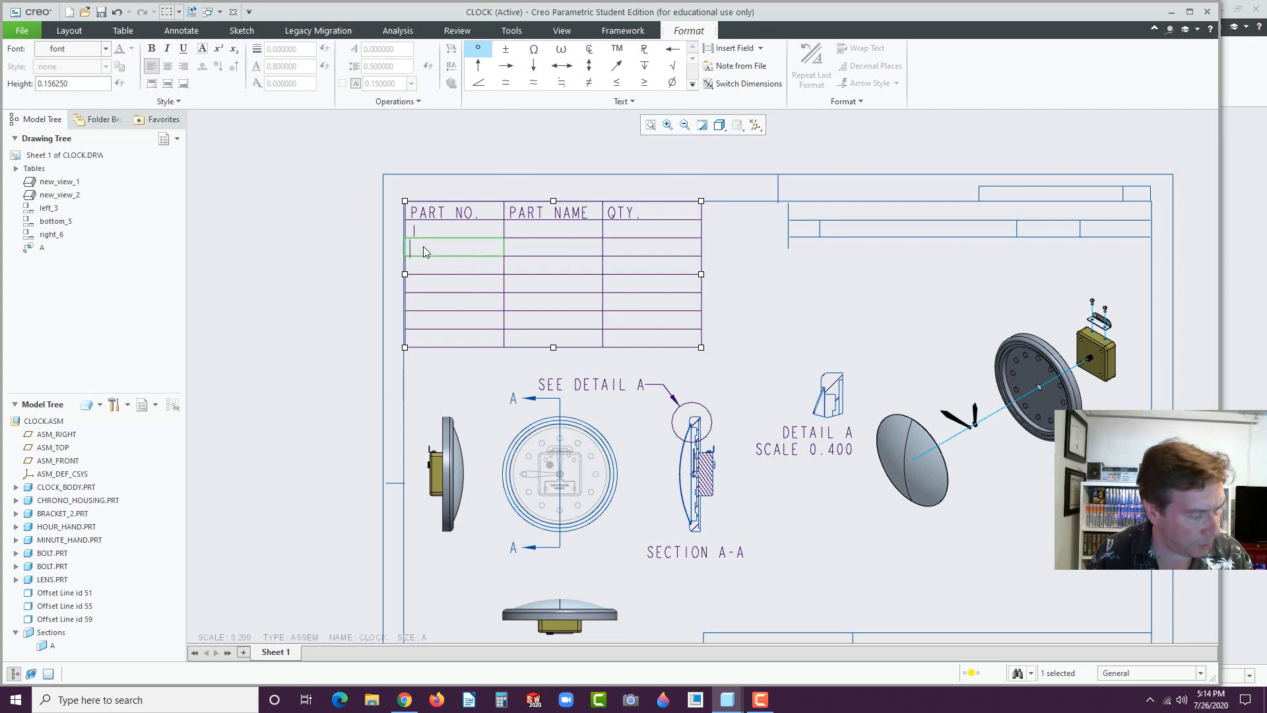
- Enter 3 in the PART NO. cell directly below the 2
{"action": "left_click", "coordinate": [423, 263]}
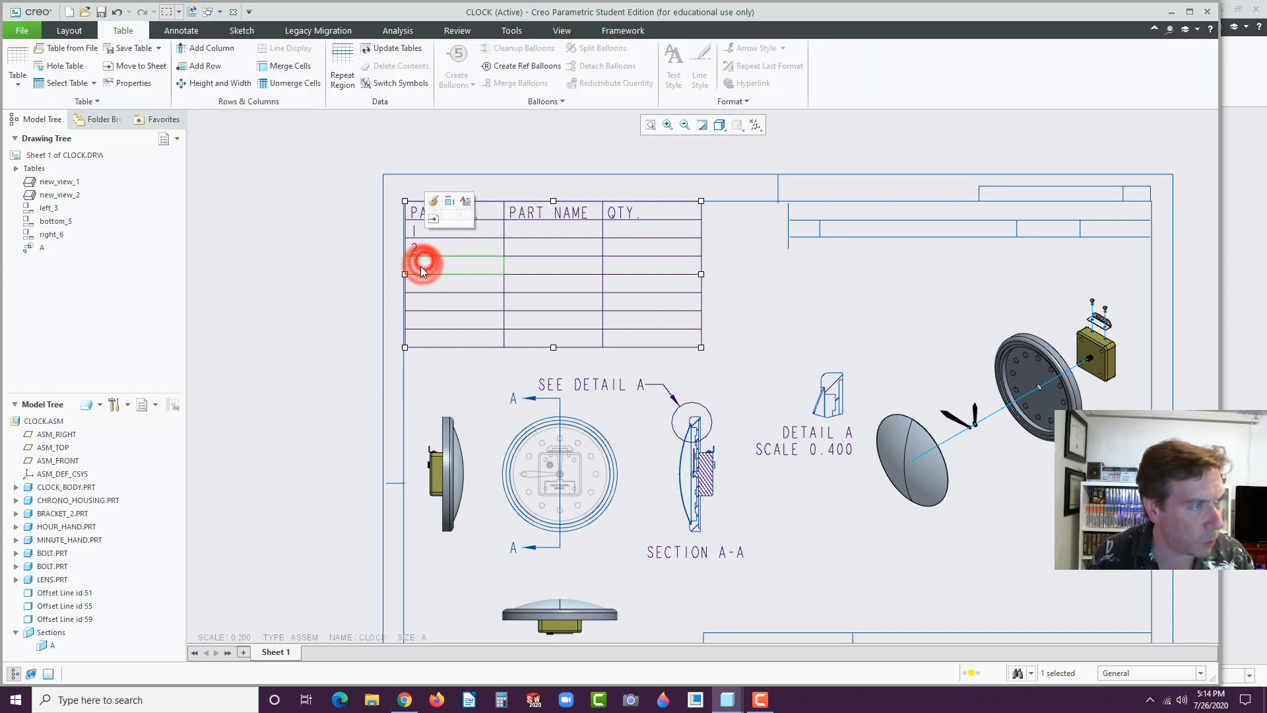
{"action": "double_click", "coordinate": [420, 267]}
{"action": "type", "text": "3"}
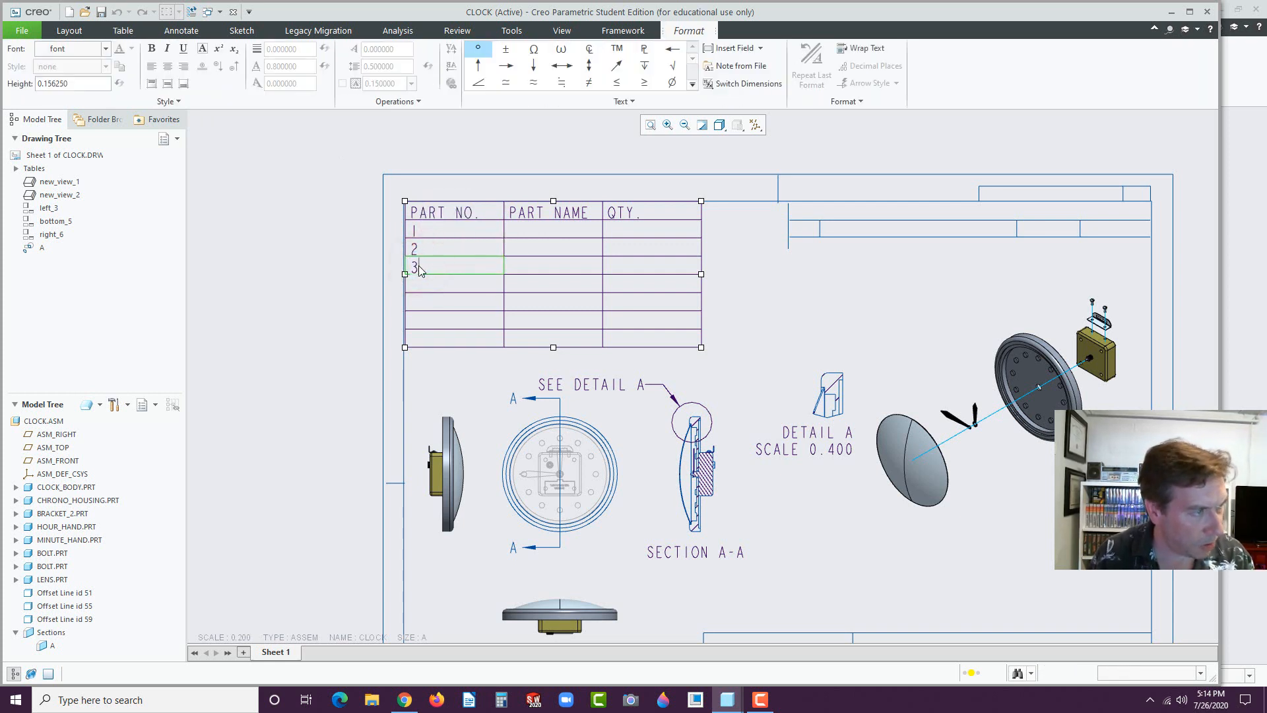
- Enter 4 in the PART NO. cell directly below the 3
{"action": "left_click", "coordinate": [414, 284]}
{"action": "double_click", "coordinate": [415, 284]}
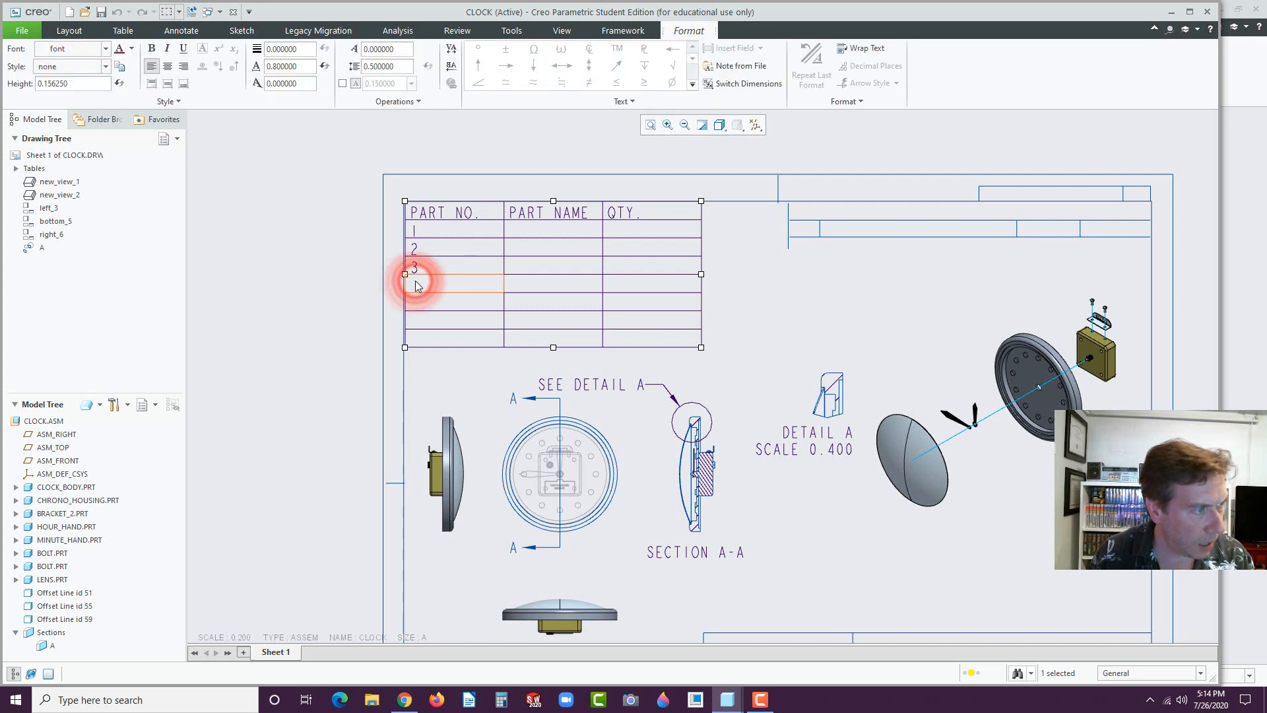
{"action": "type", "text": "4"}
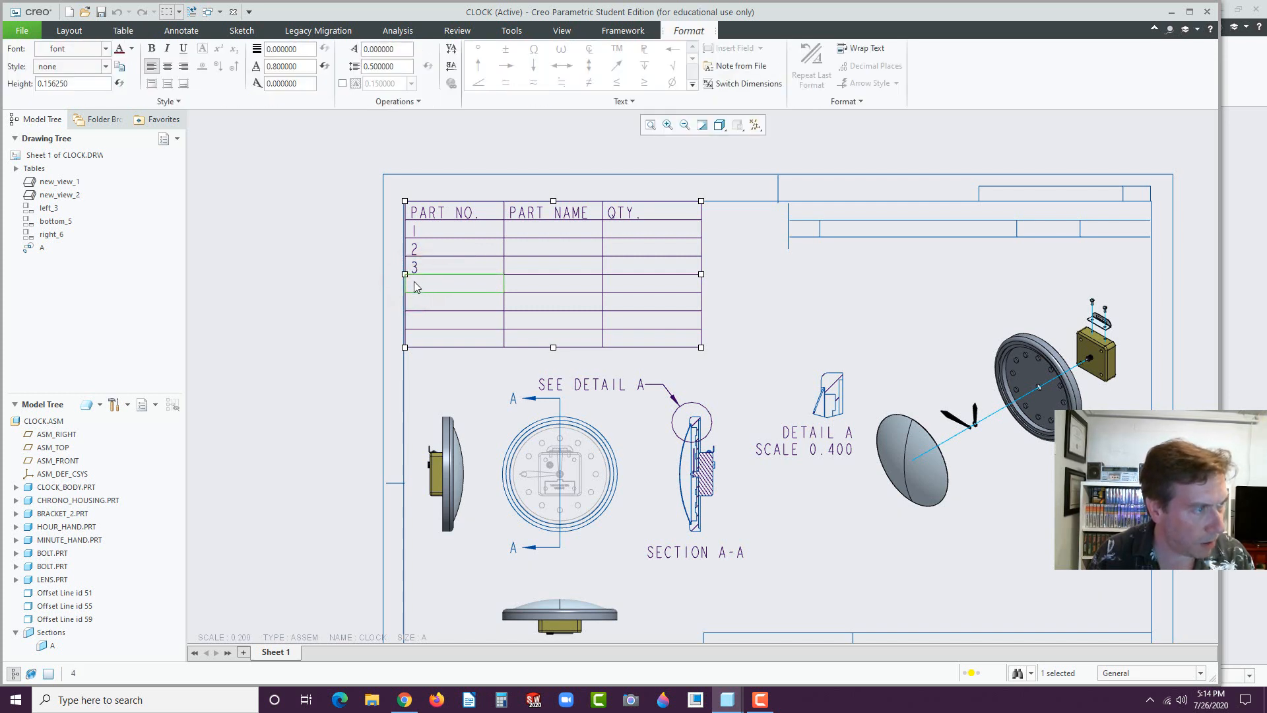
{"action": "double_click", "coordinate": [416, 286]}
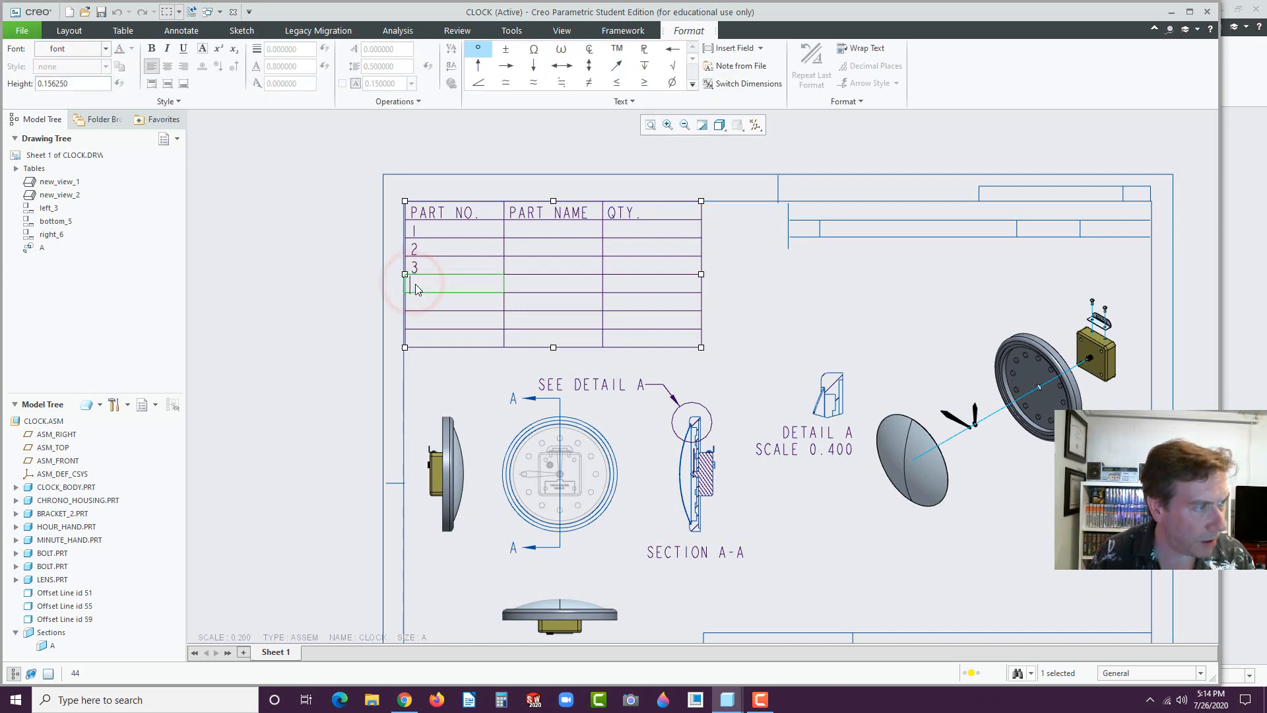
{"action": "type", "text": "4"}
{"action": "left_click", "coordinate": [418, 286]}
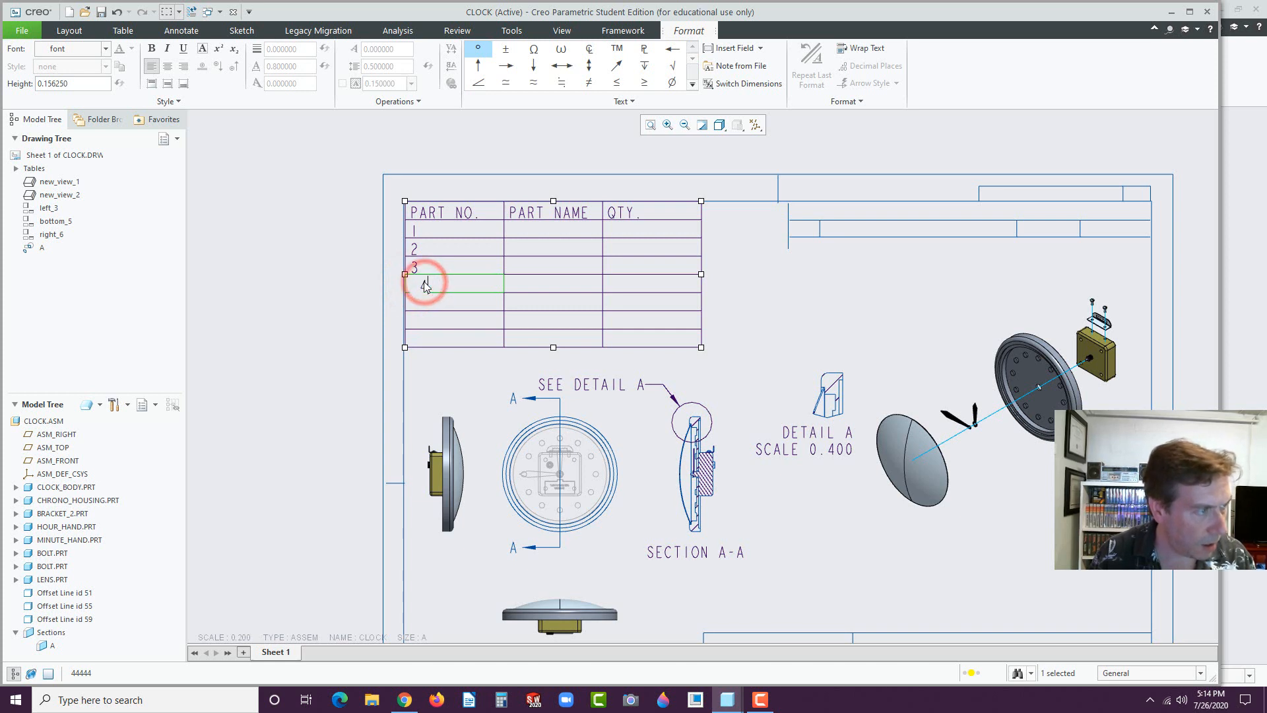
{"action": "left_click", "coordinate": [417, 284]}
{"action": "left_click", "coordinate": [423, 284]}
{"action": "left_click", "coordinate": [421, 283]}
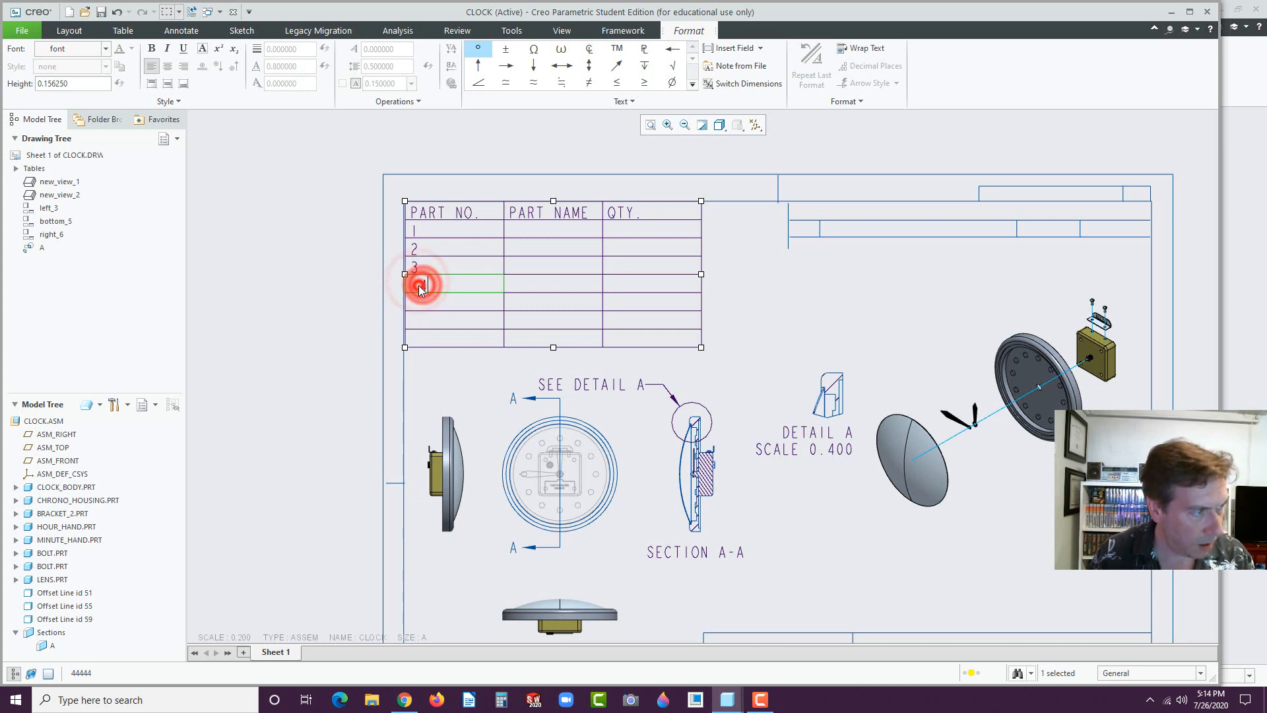
{"action": "left_click", "coordinate": [420, 285]}
{"action": "left_click", "coordinate": [419, 285]}
- Enter 5 in the PART NO. cell directly below the 4
{"action": "left_click", "coordinate": [425, 305]}
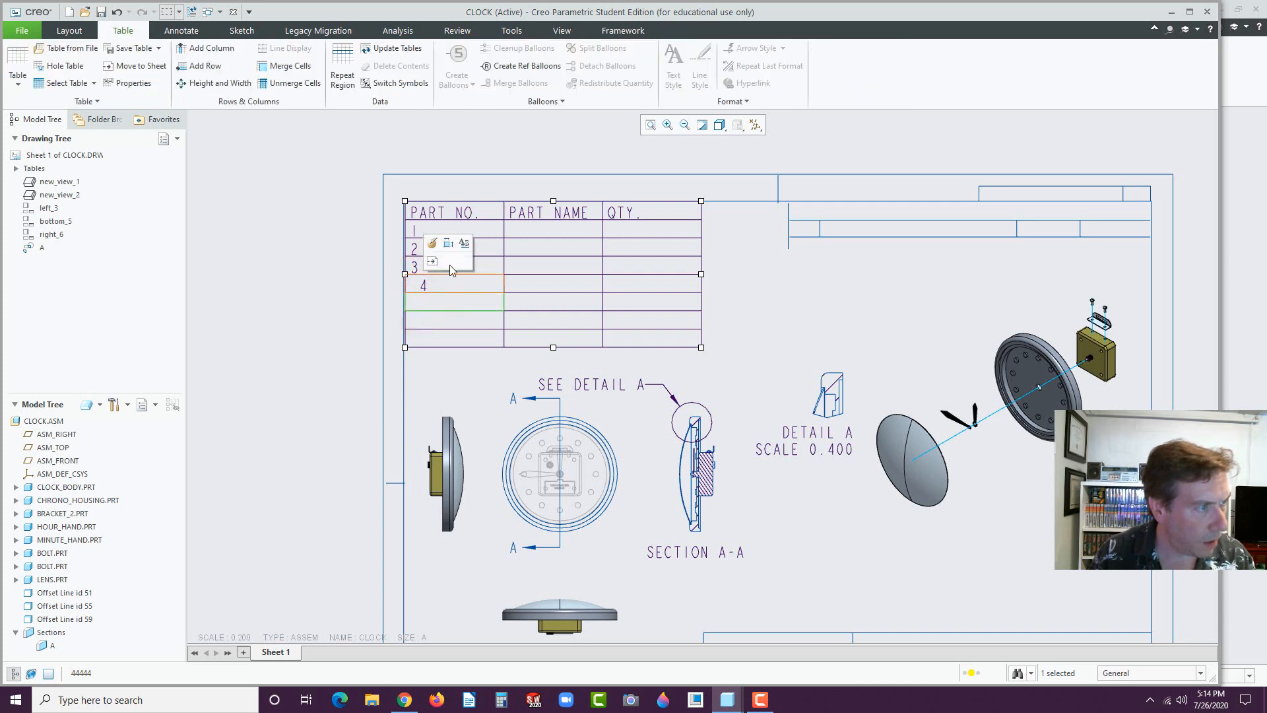
{"action": "left_click", "coordinate": [464, 244]}
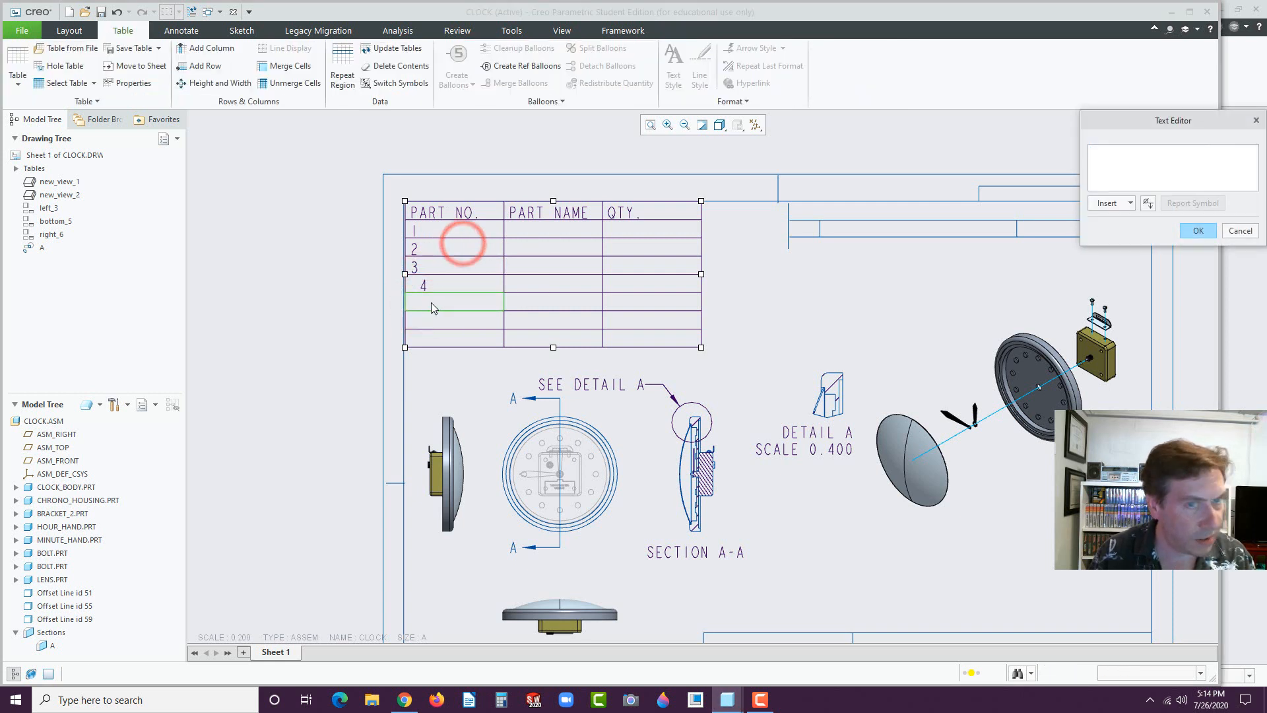
{"action": "left_click", "coordinate": [1104, 156]}
{"action": "type", "text": "5"}
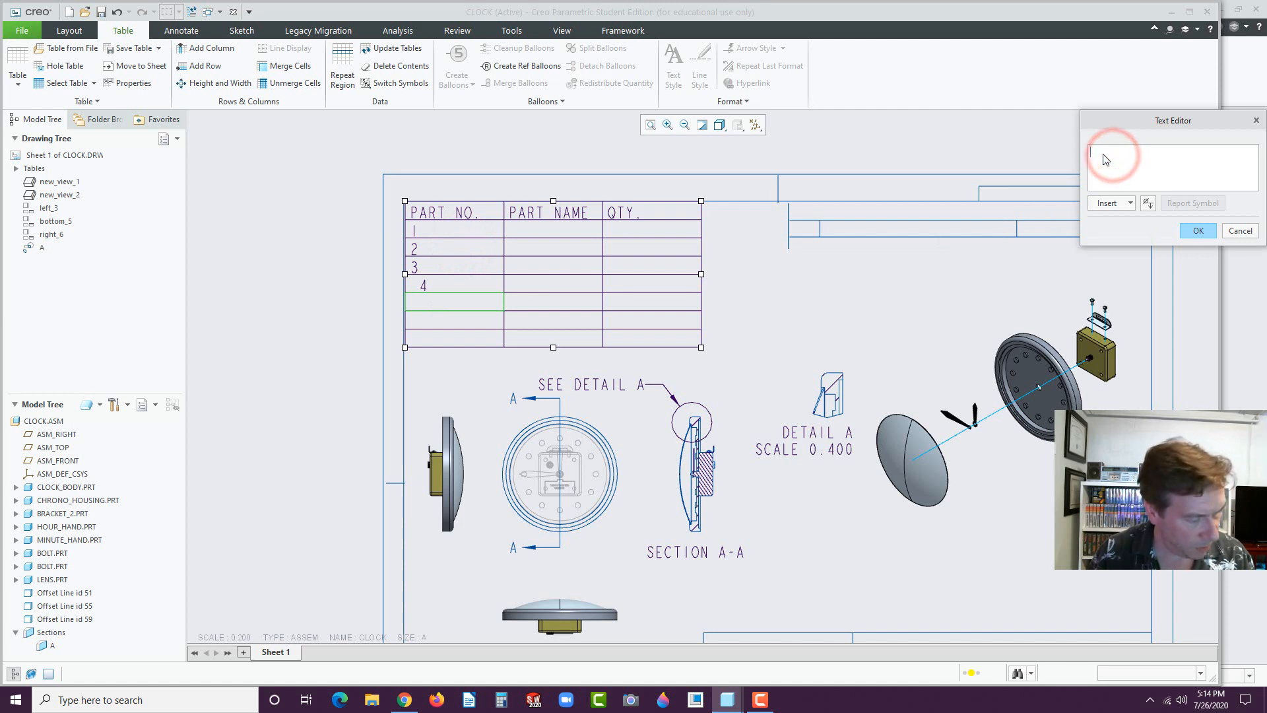
{"action": "left_click", "coordinate": [1110, 203]}
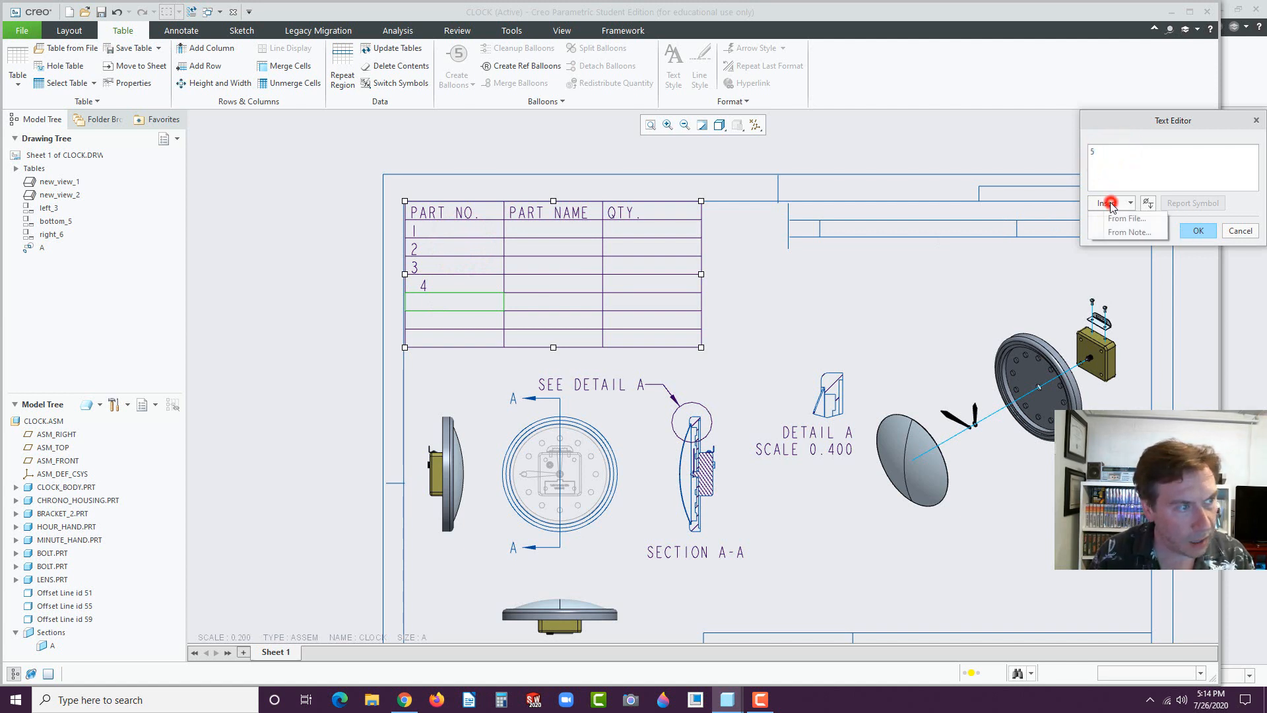
{"action": "left_click", "coordinate": [1186, 230]}
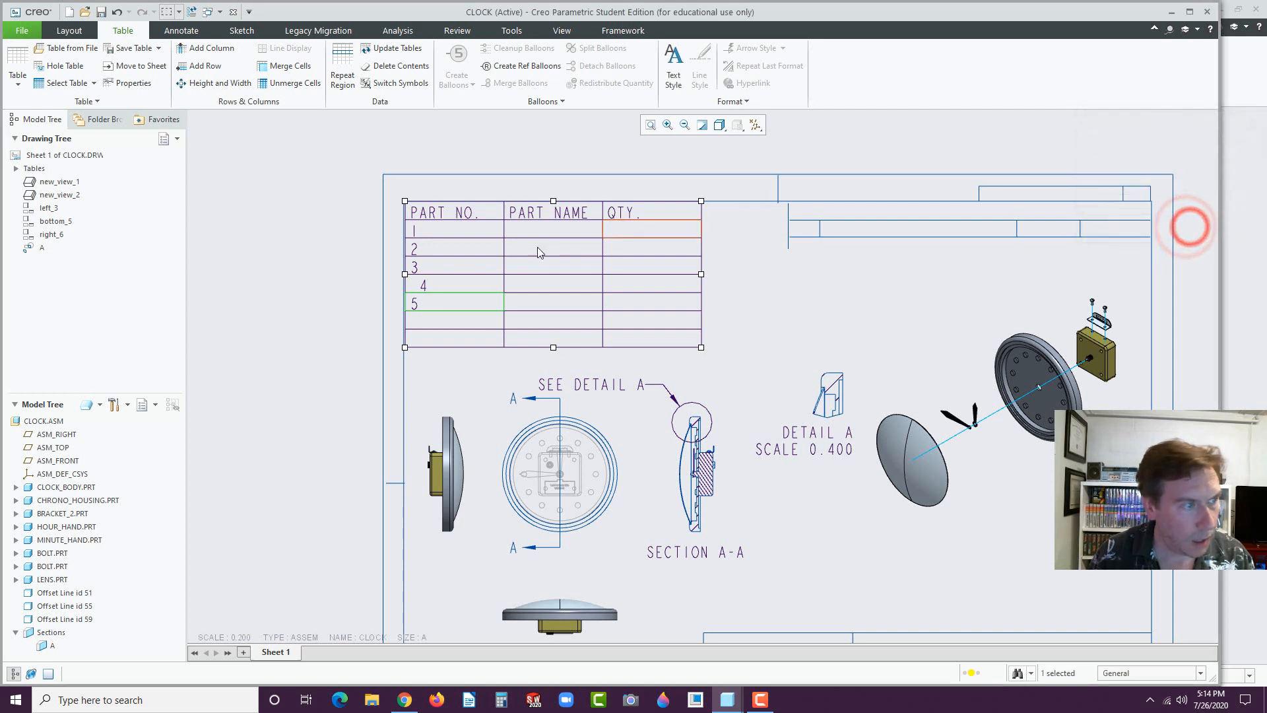
- Enter 6 and 7 in the last two cells of the PART NO. column
{"action": "double_click", "coordinate": [421, 321]}
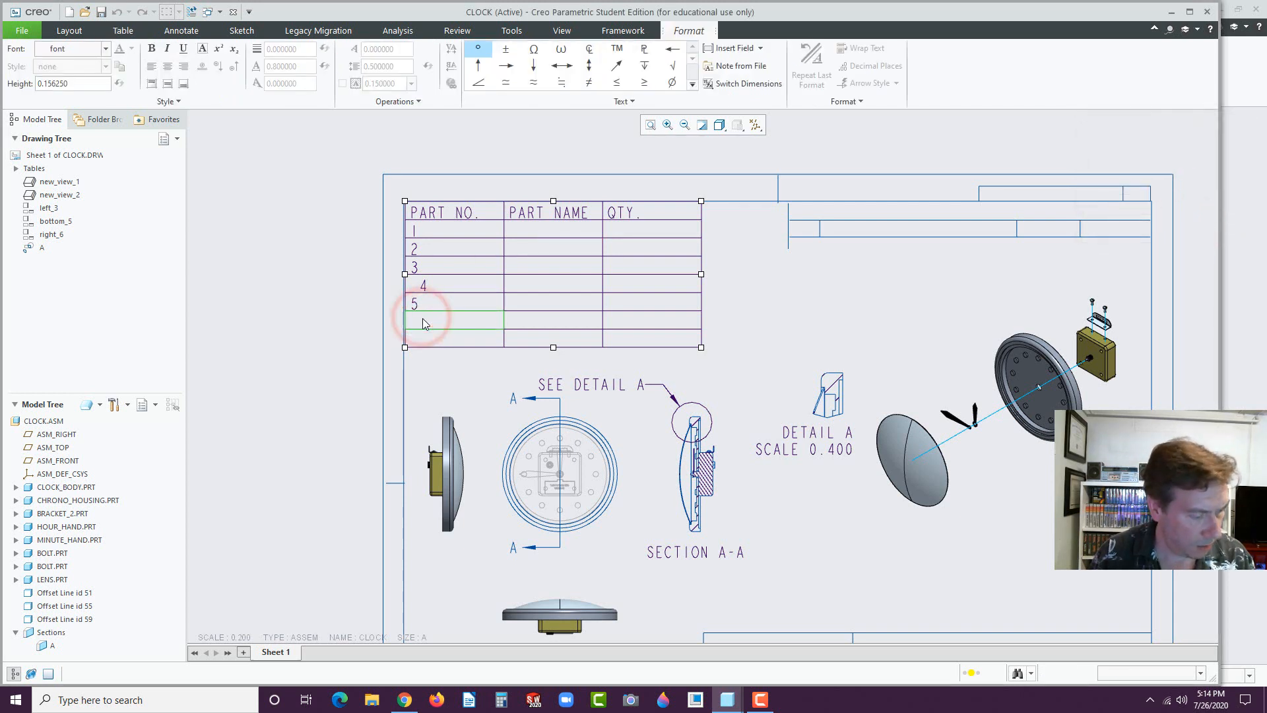
{"action": "type", "text": "6"}
{"action": "left_click", "coordinate": [419, 335]}
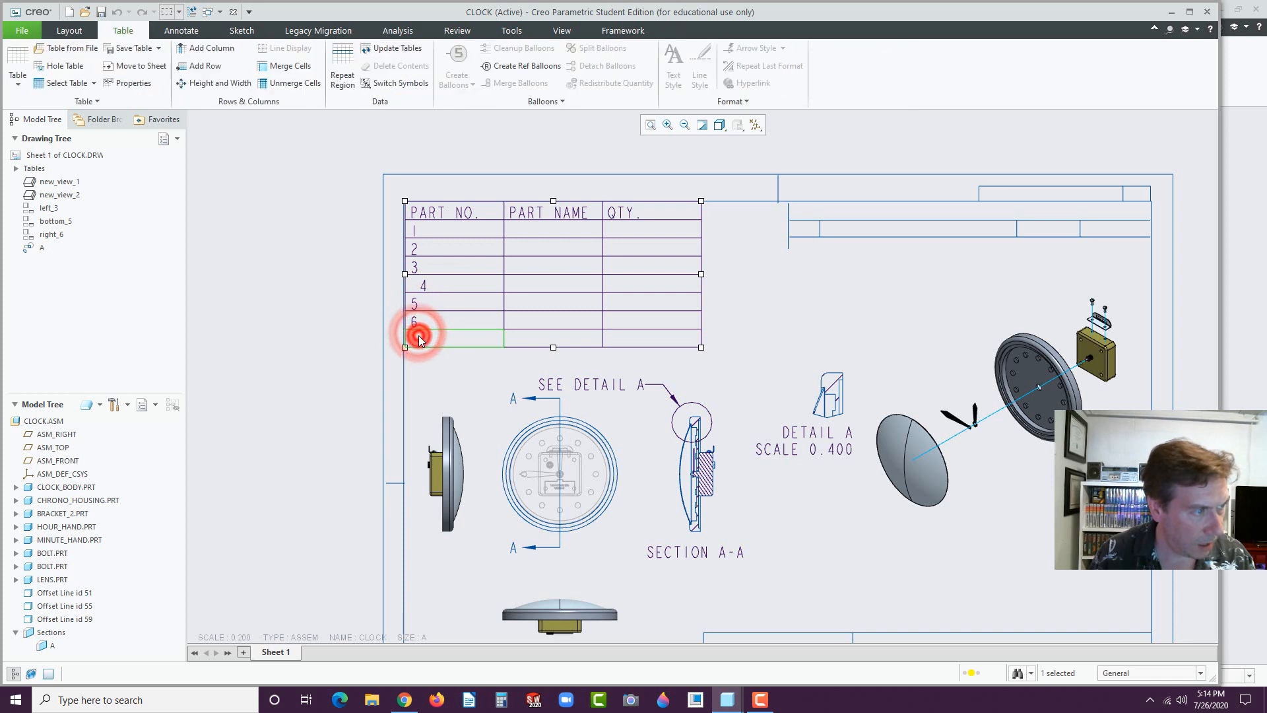
{"action": "double_click", "coordinate": [419, 337]}
{"action": "type", "text": "7"}
- Remove the extra spaces before the 4 in the PART NO. column so it lines up with the other numbers
{"action": "left_click", "coordinate": [425, 287]}
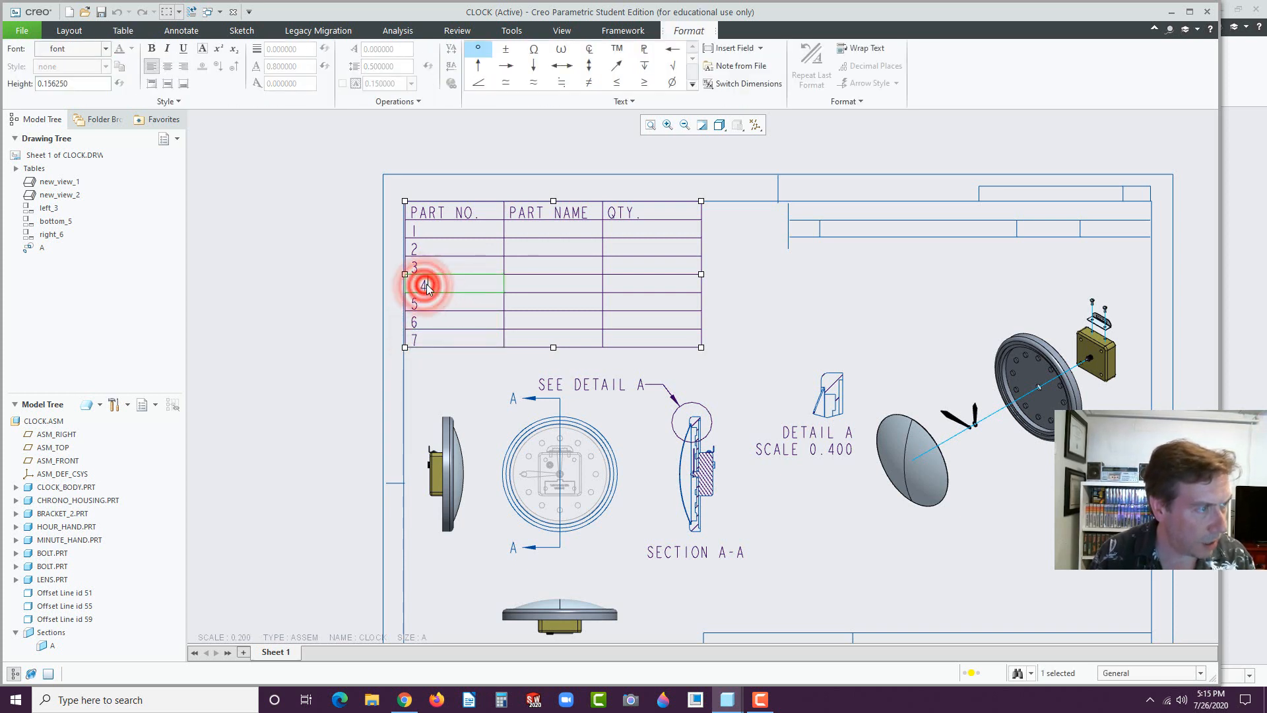
{"action": "double_click", "coordinate": [425, 286]}
{"action": "key", "text": "BackSpace"}
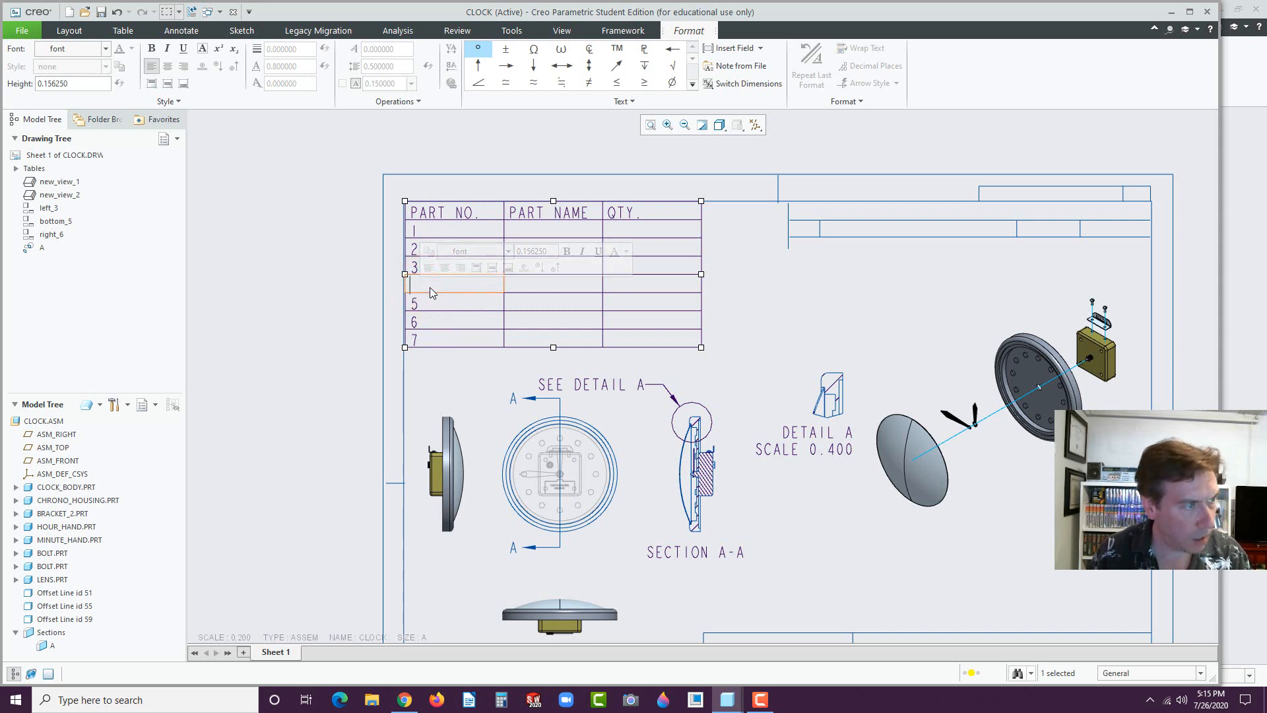
{"action": "left_click", "coordinate": [447, 304]}
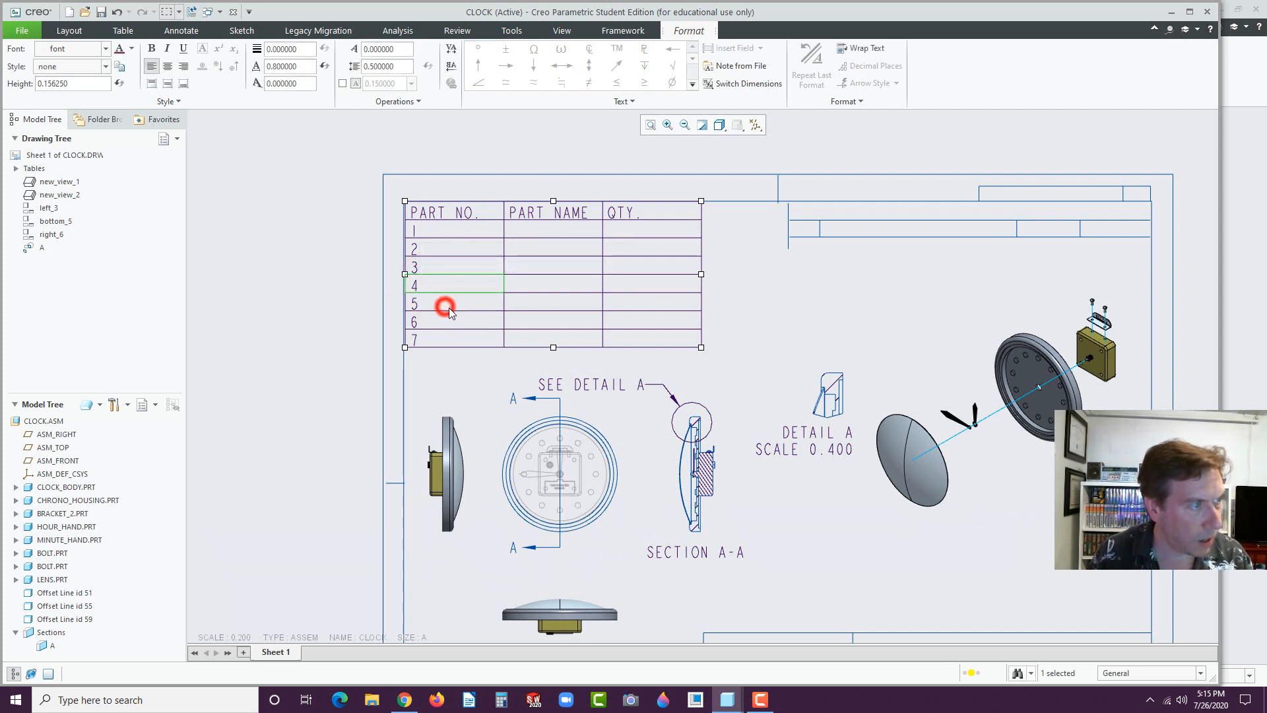
- Center the text horizontally in all cells of the PART NO. column, including its heading
{"action": "left_click", "coordinate": [433, 242]}
{"action": "left_click", "coordinate": [425, 231]}
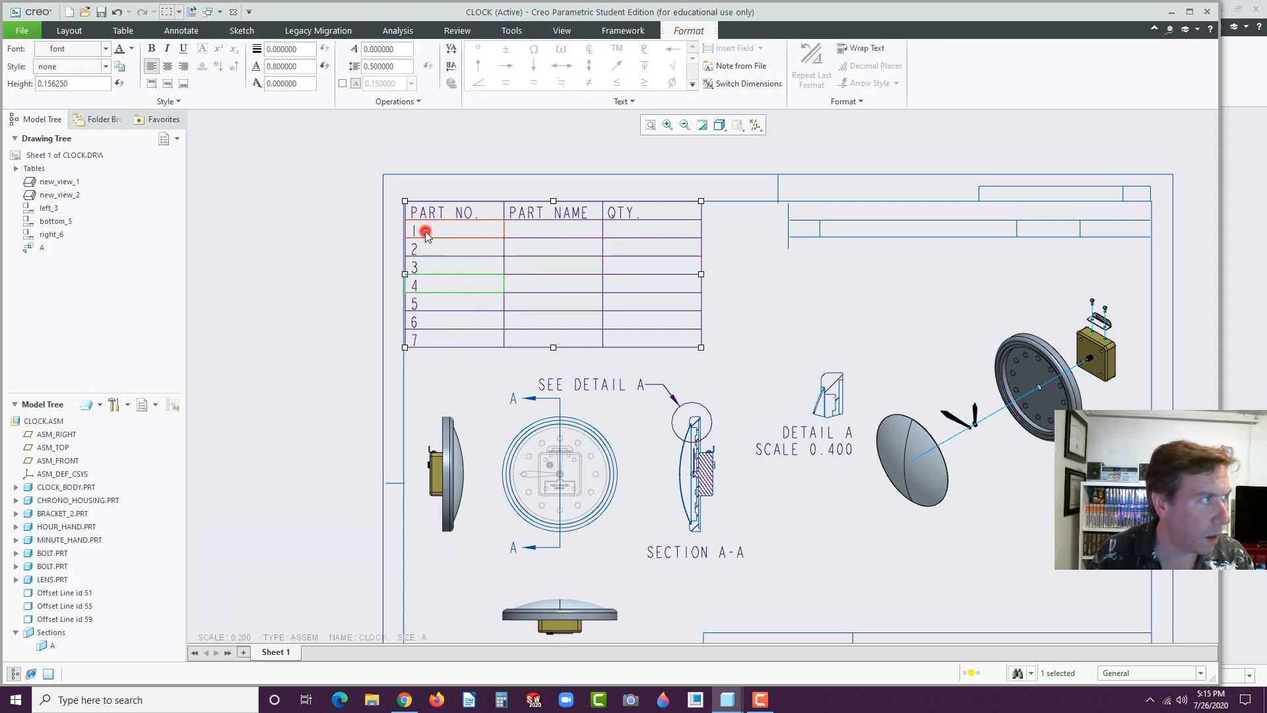
{"action": "double_click", "coordinate": [433, 339]}
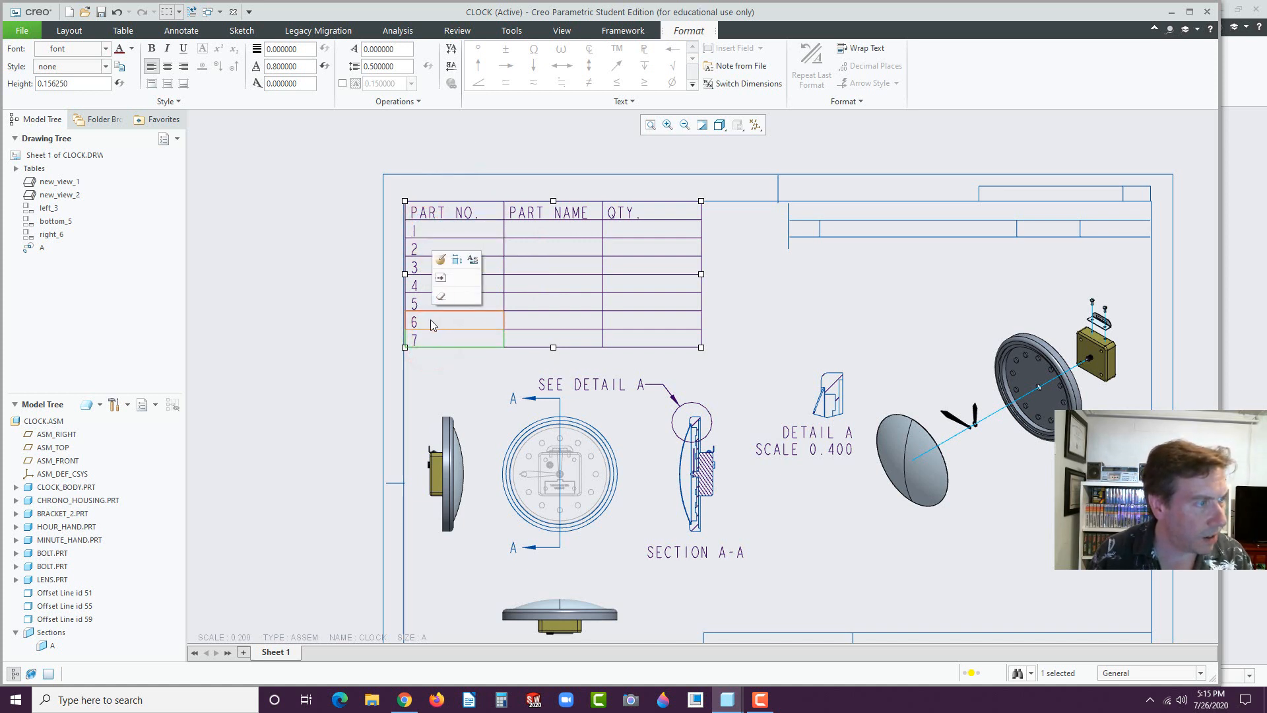
{"action": "left_click_drag", "start_coordinate": [433, 323], "coordinate": [482, 212]}
{"action": "left_click", "coordinate": [168, 66]}
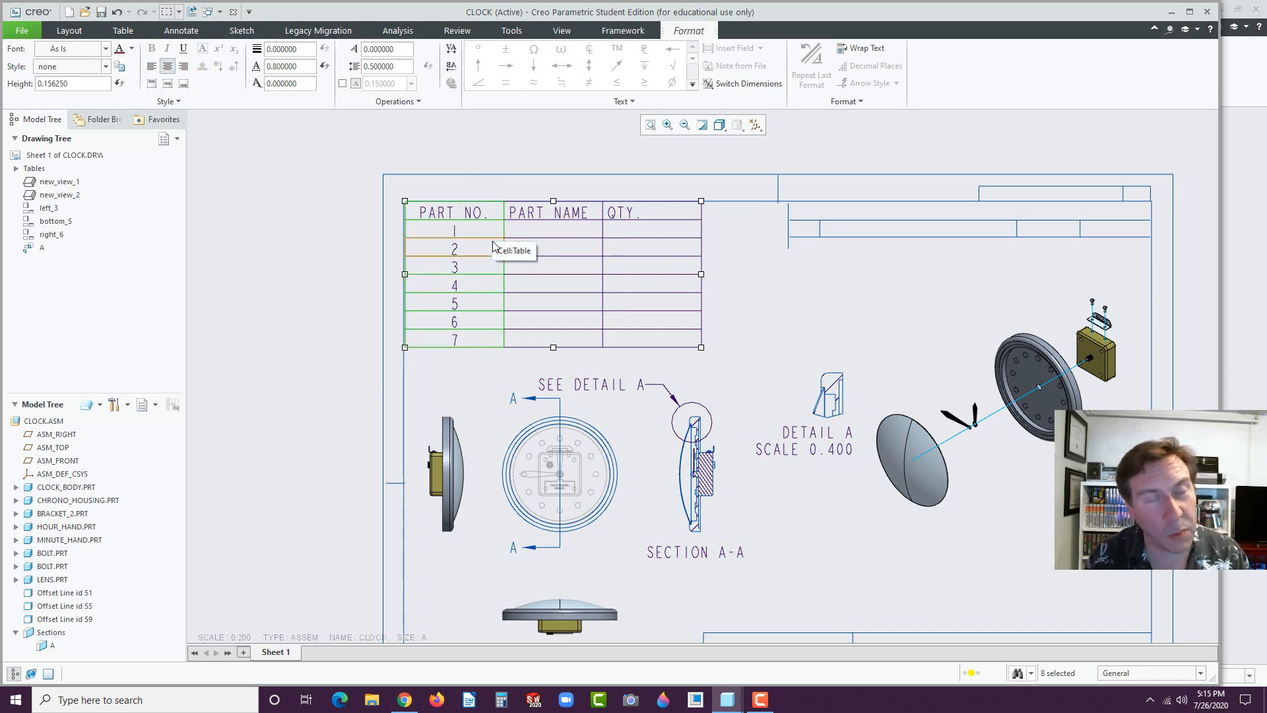
{"action": "left_click", "coordinate": [579, 320]}
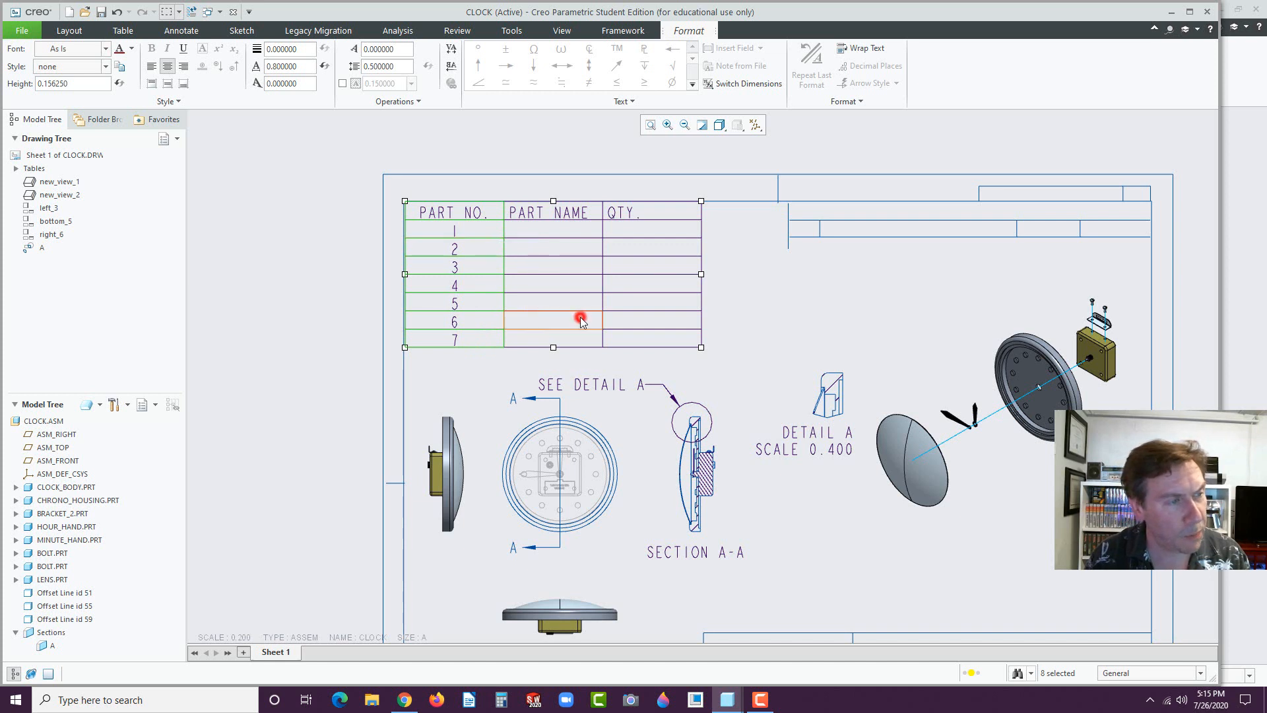
{"action": "left_click", "coordinate": [584, 217]}
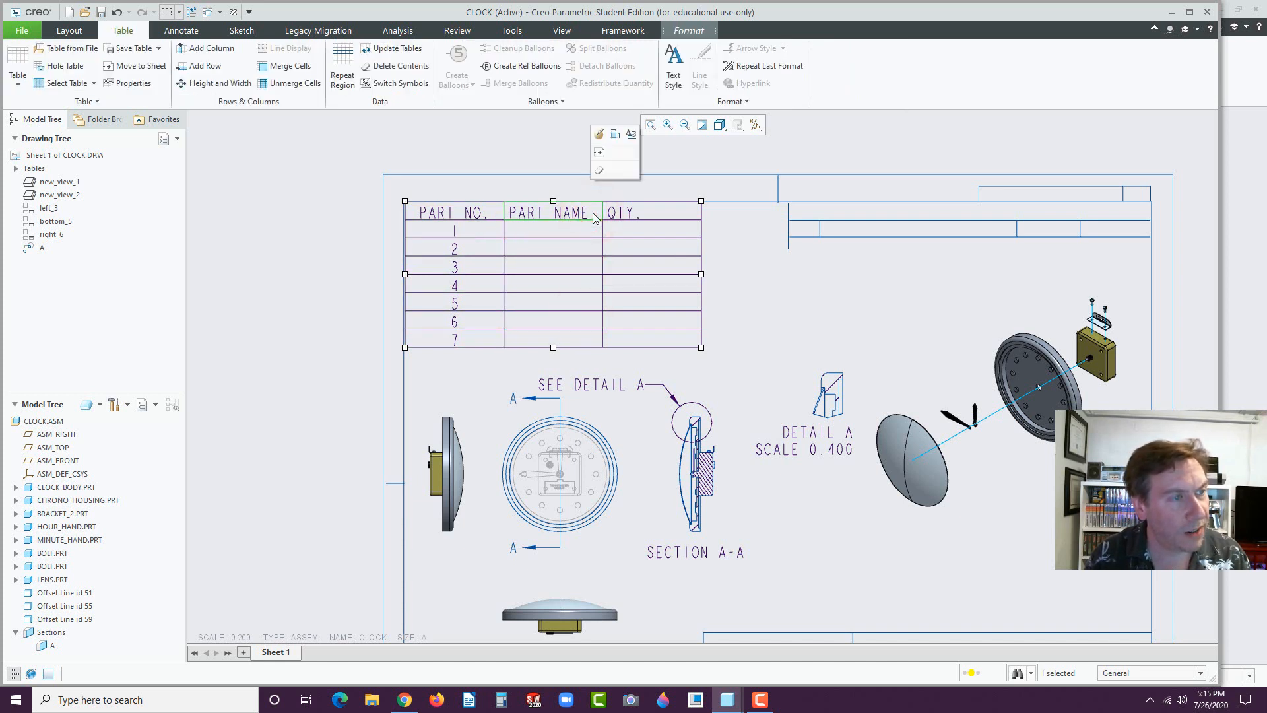
{"action": "left_click", "coordinate": [645, 205], "text": "ctrl"}
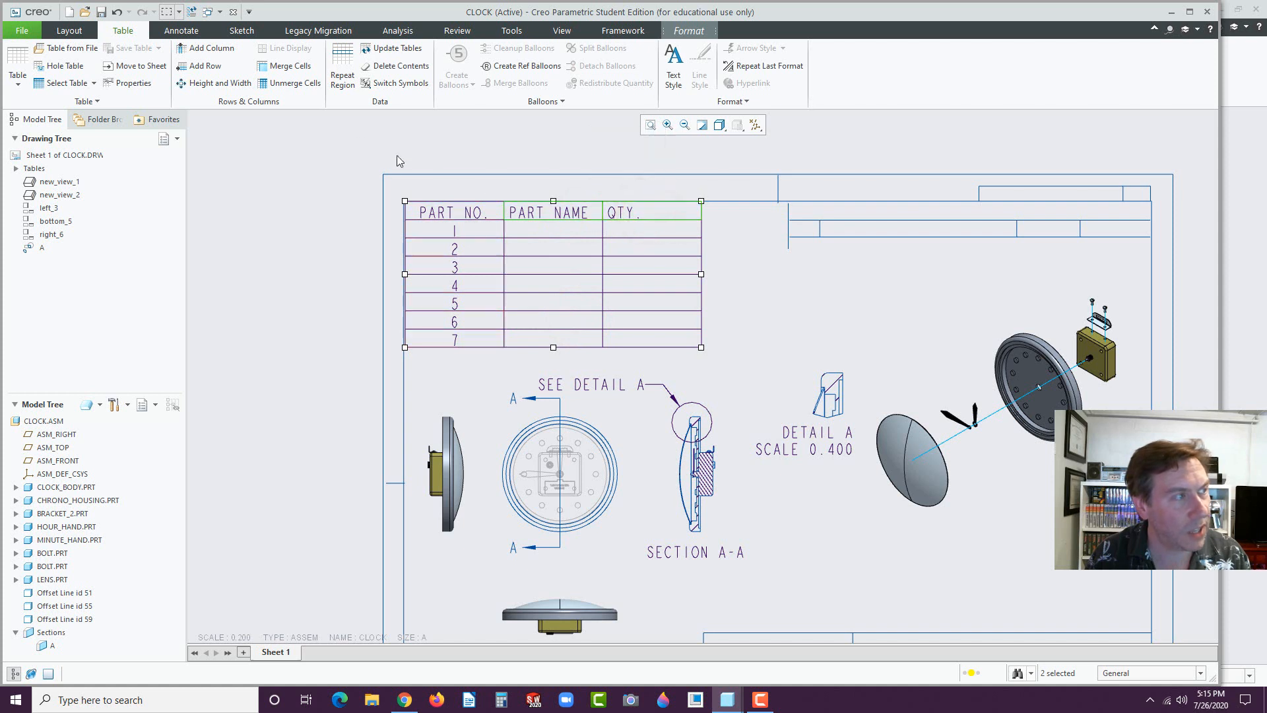
{"action": "left_click", "coordinate": [572, 226]}
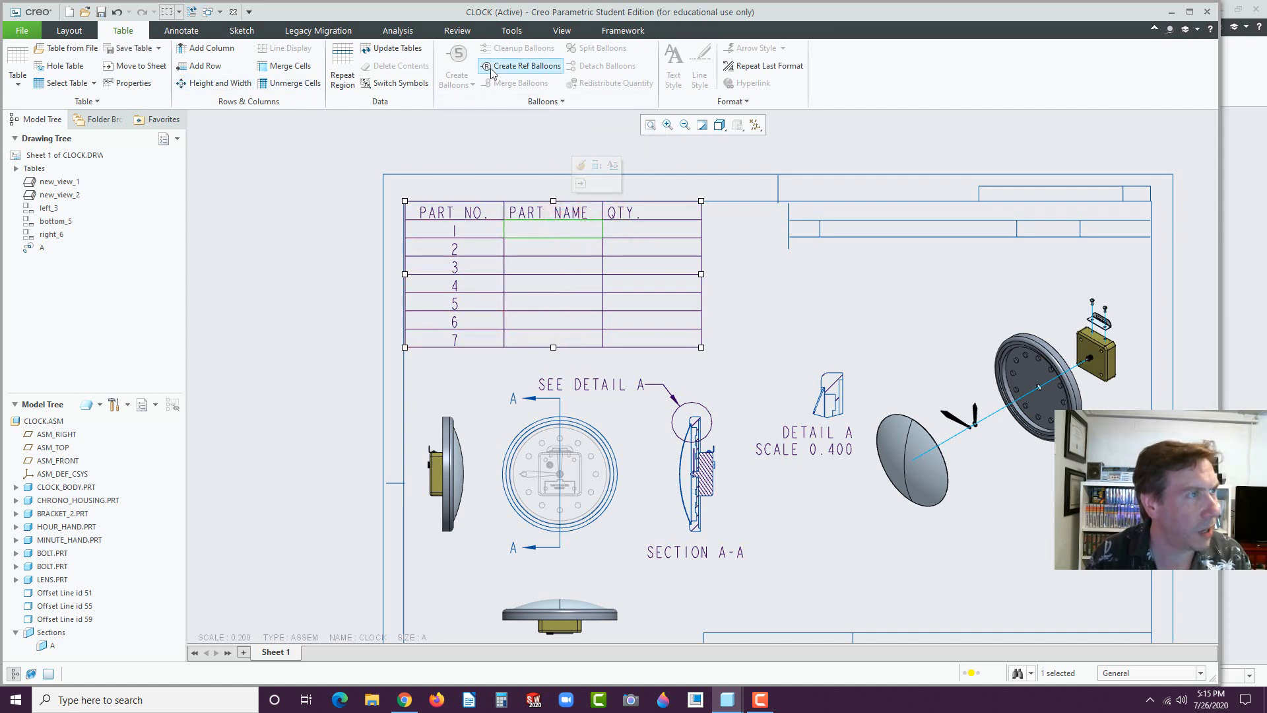
{"action": "double_click", "coordinate": [538, 229]}
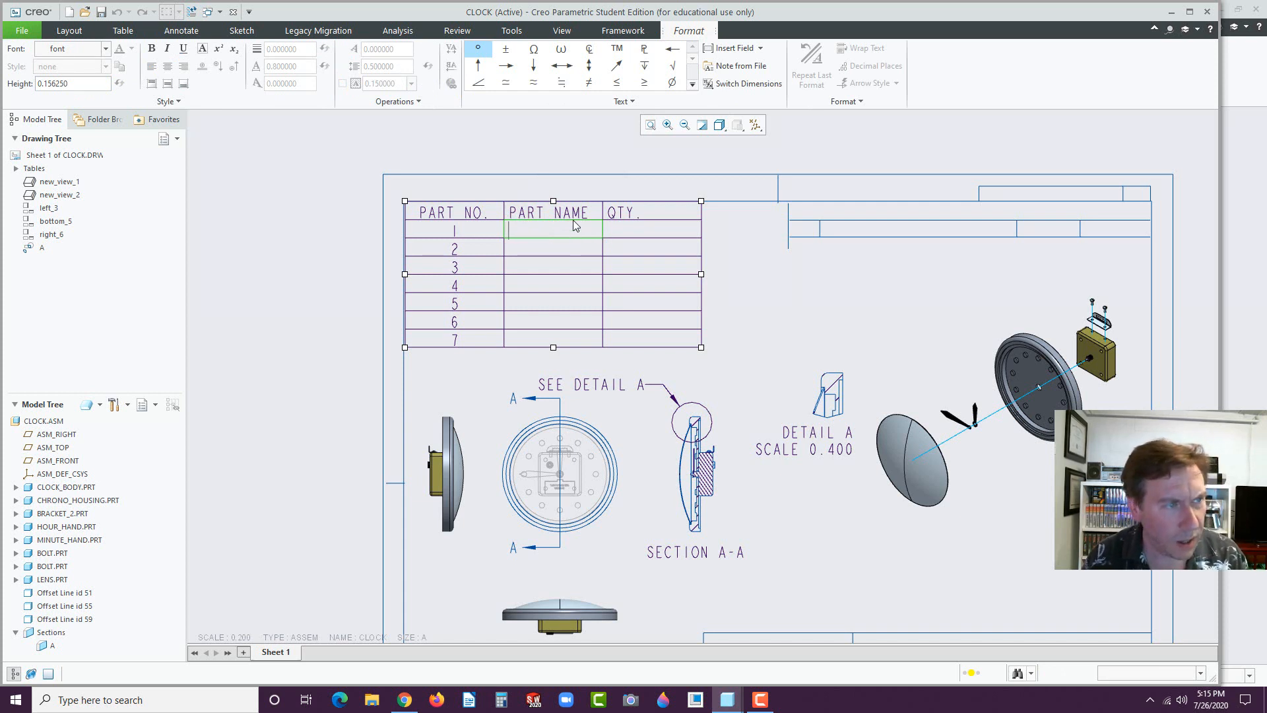
- Enter a quantity of 1 in the QTY. column for parts 1, 2 and 3
{"action": "left_click", "coordinate": [640, 228]}
{"action": "left_click", "coordinate": [633, 231]}
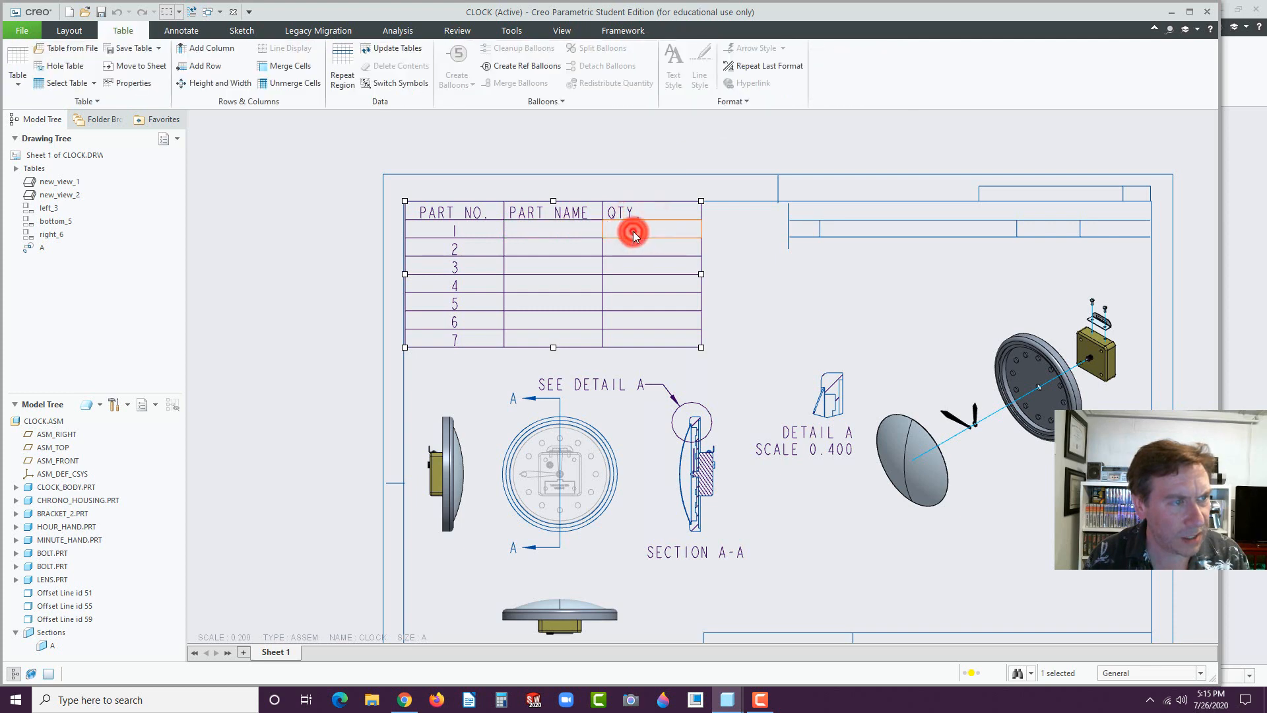
{"action": "left_click", "coordinate": [632, 231]}
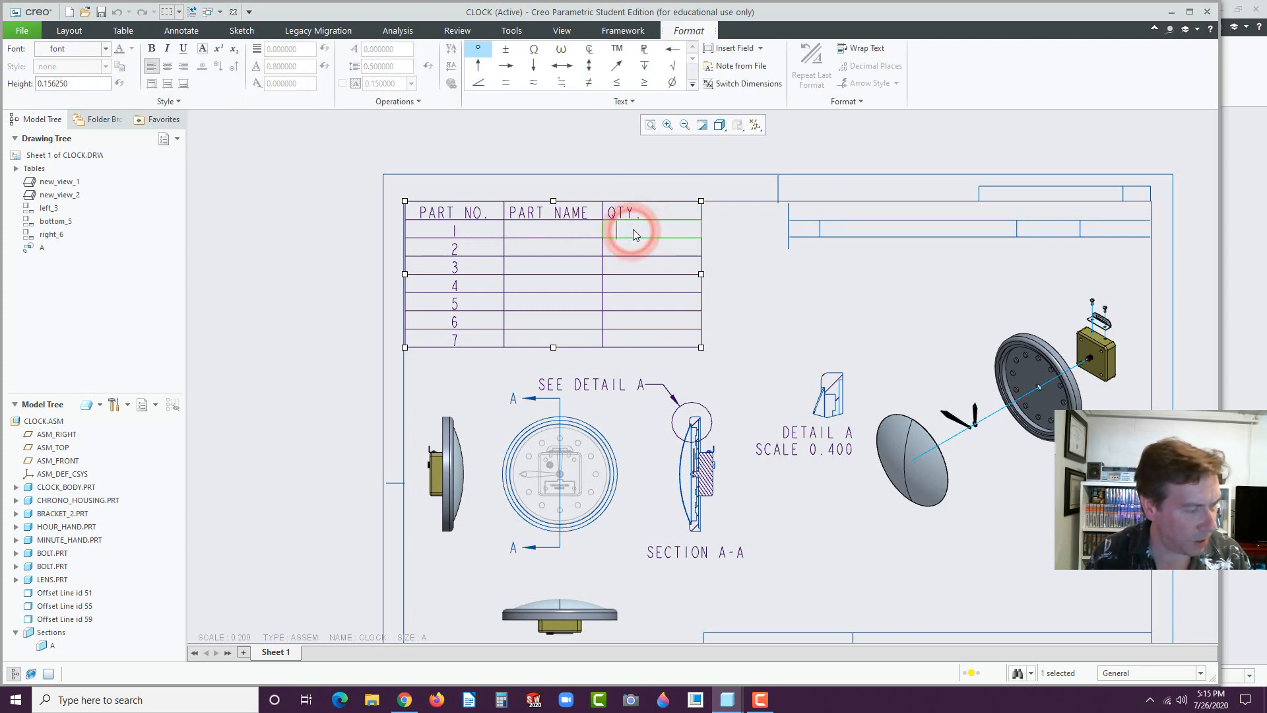
{"action": "type", "text": "1"}
{"action": "left_click", "coordinate": [629, 248]}
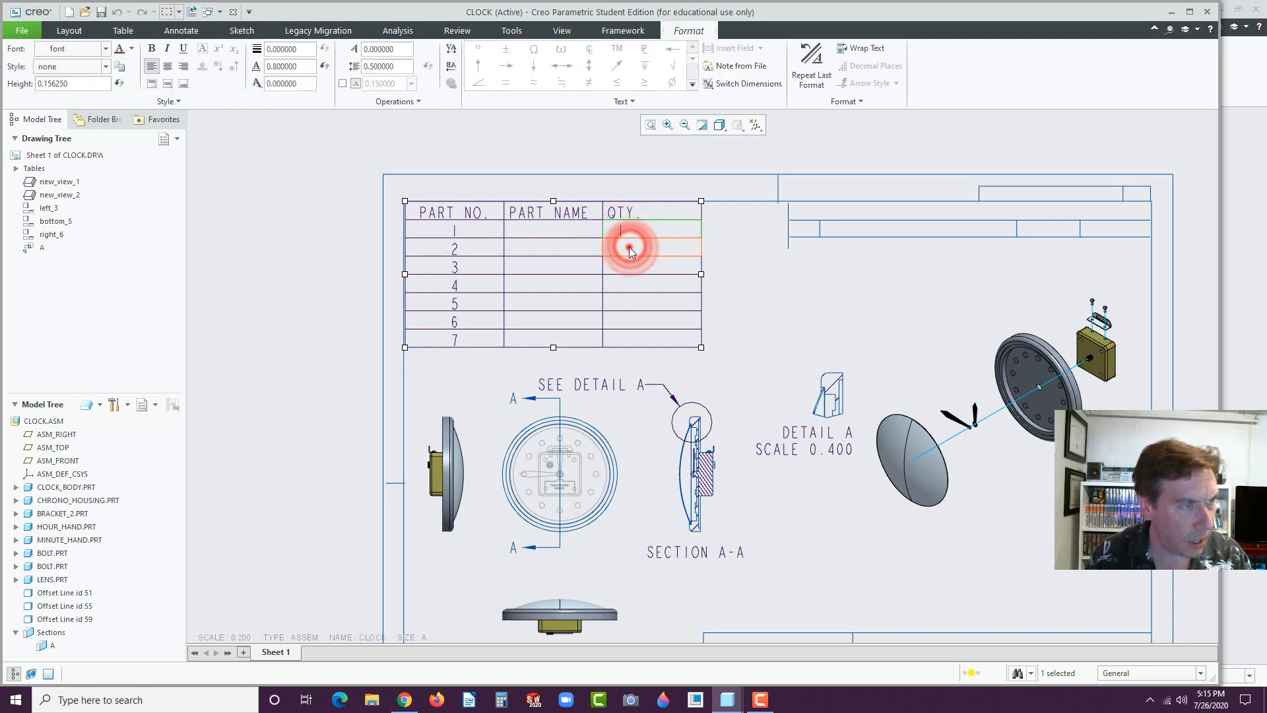
{"action": "left_click", "coordinate": [628, 248]}
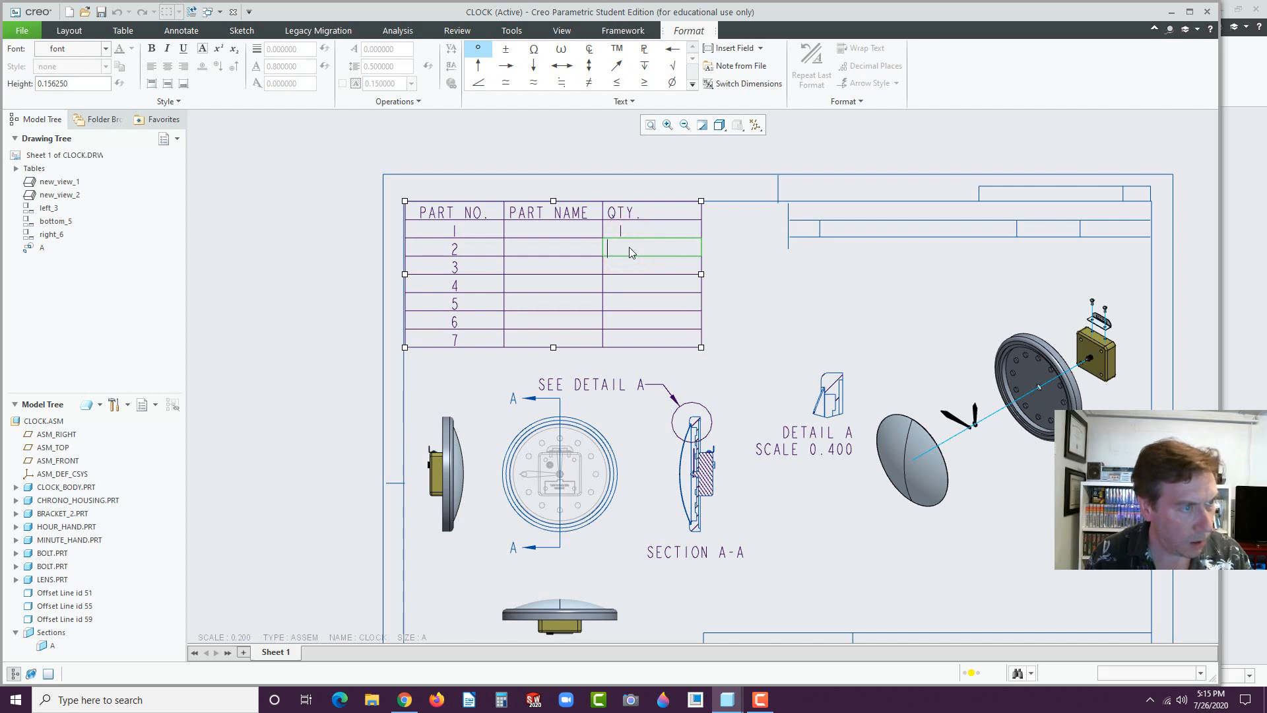
{"action": "type", "text": "1"}
{"action": "left_click", "coordinate": [620, 266]}
{"action": "left_click", "coordinate": [620, 267]}
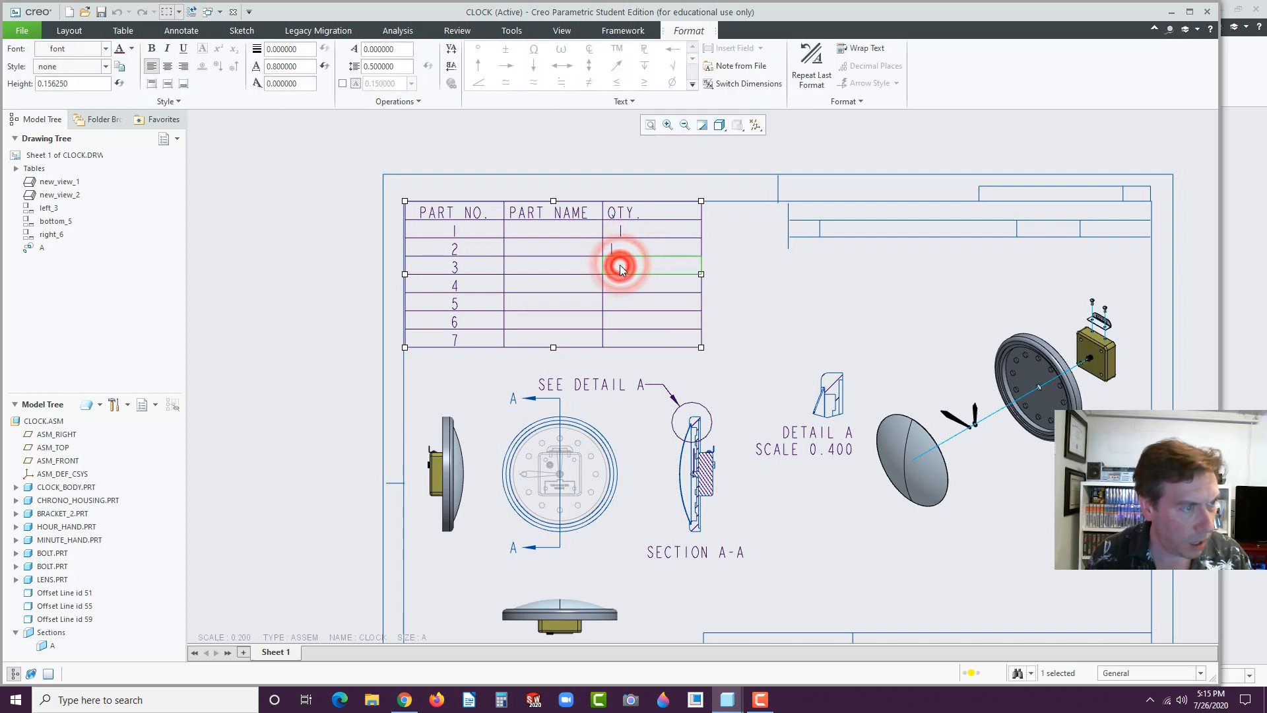
{"action": "left_click", "coordinate": [612, 267]}
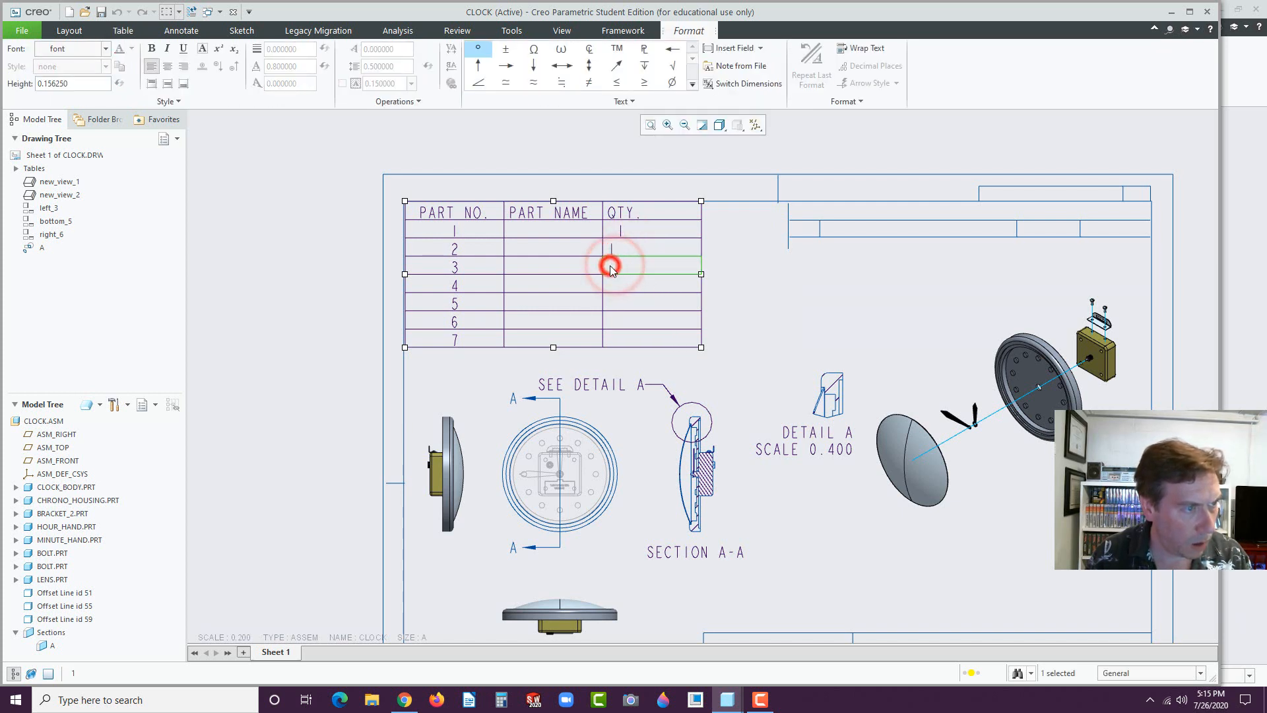
{"action": "type", "text": "1"}
- Enter a quantity of 1 in the QTY. column for parts 4, 5 and 6
{"action": "left_click", "coordinate": [613, 285]}
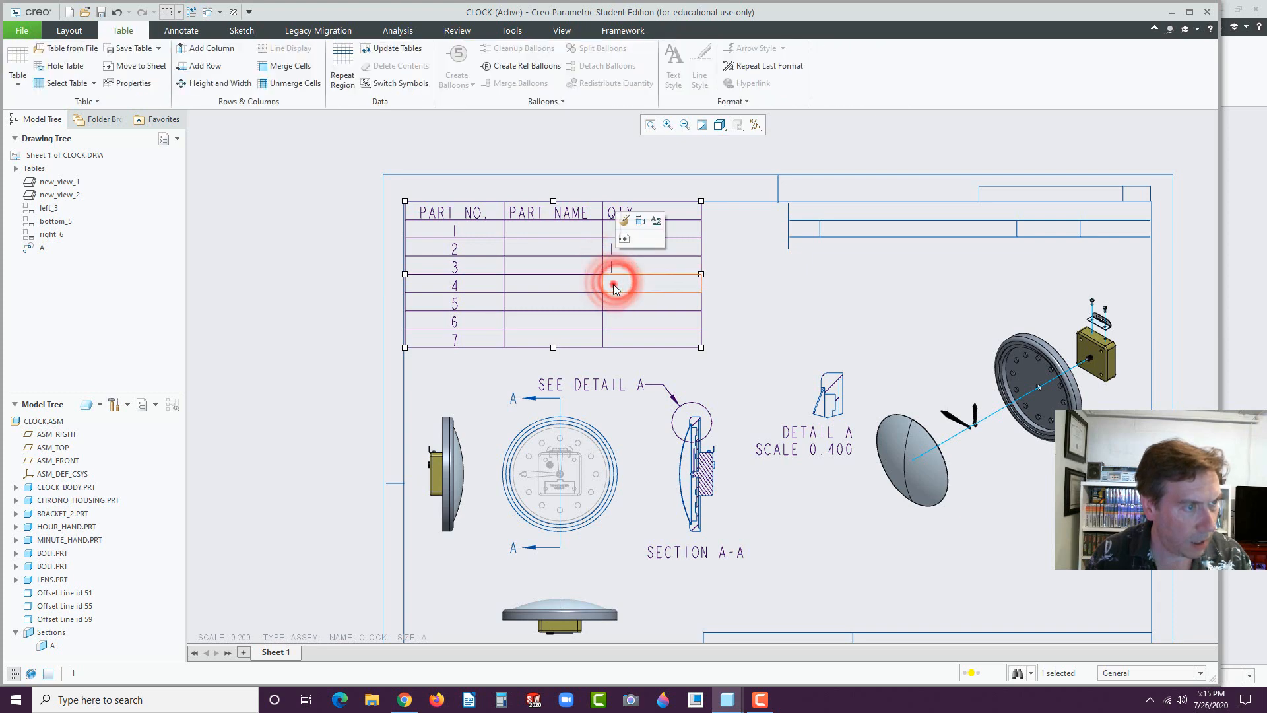
{"action": "left_click", "coordinate": [612, 283]}
{"action": "type", "text": "1"}
{"action": "left_click", "coordinate": [614, 303]}
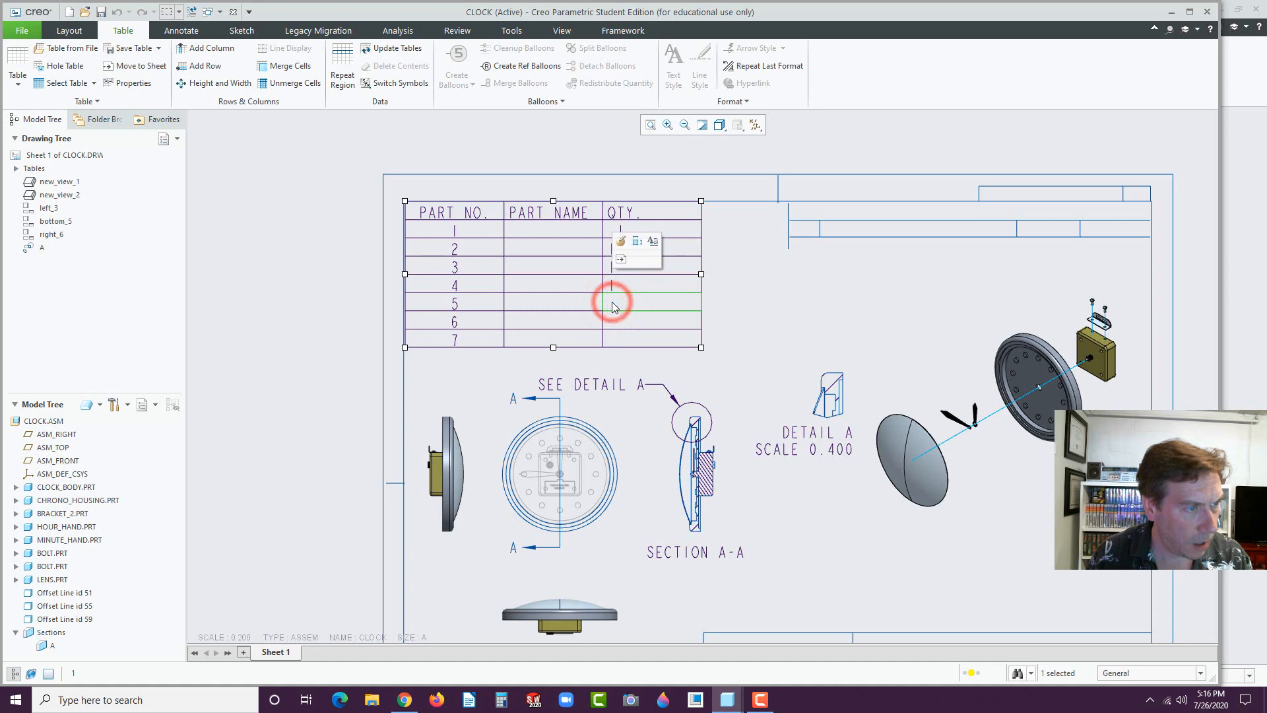
{"action": "double_click", "coordinate": [612, 303]}
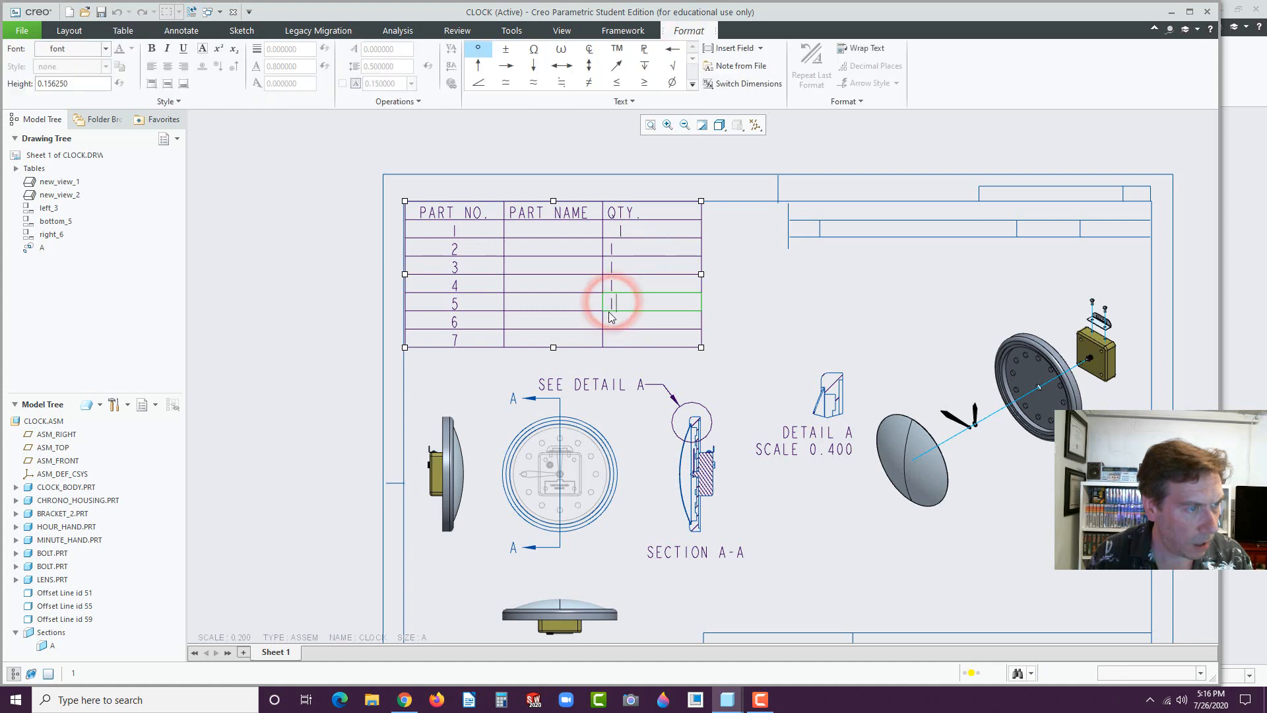
{"action": "type", "text": "1"}
{"action": "double_click", "coordinate": [611, 323]}
{"action": "type", "text": "1"}
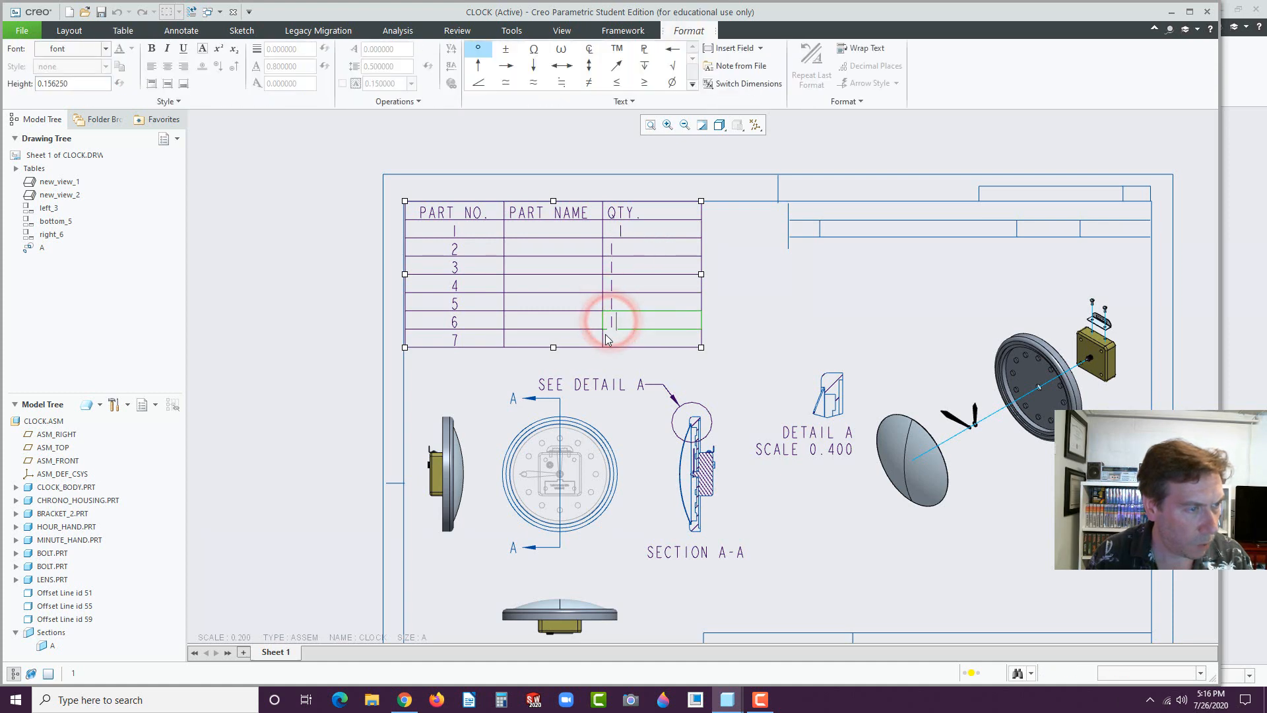
- Enter a quantity of 1 for part 7 and center the text horizontally in the whole QTY. column, including its heading
{"action": "left_click", "coordinate": [613, 341]}
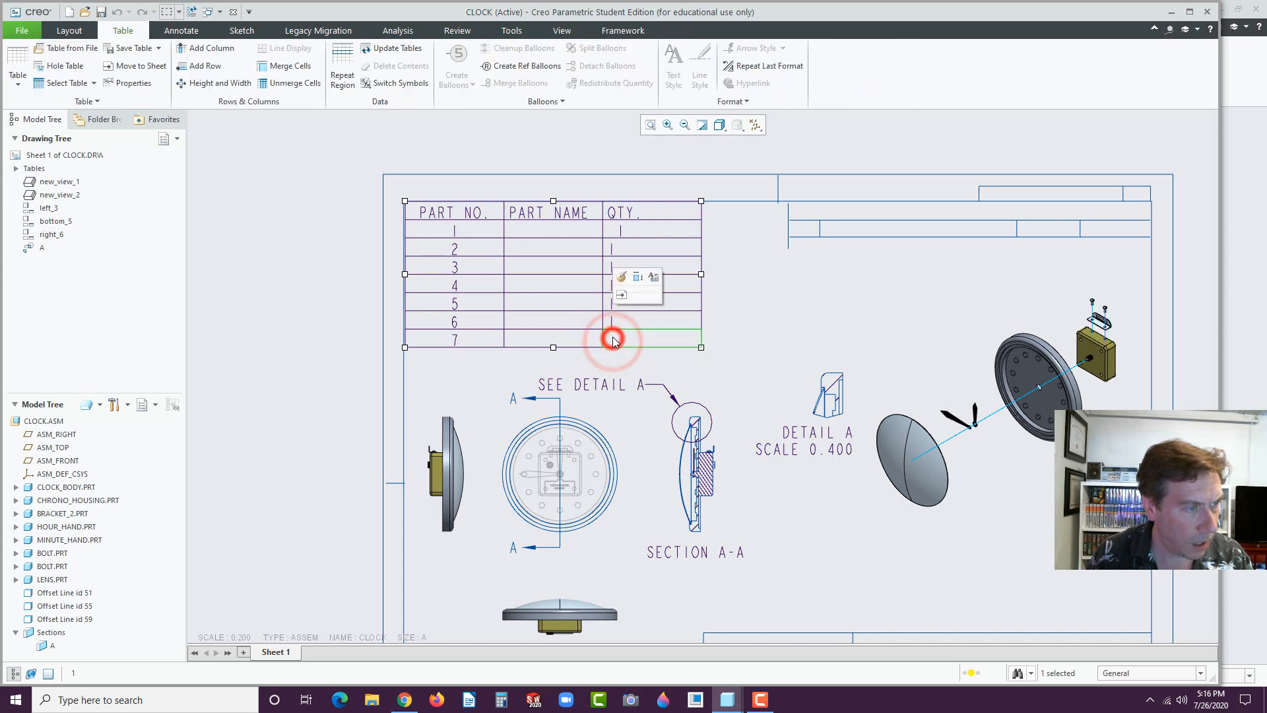
{"action": "double_click", "coordinate": [613, 341]}
{"action": "type", "text": "1"}
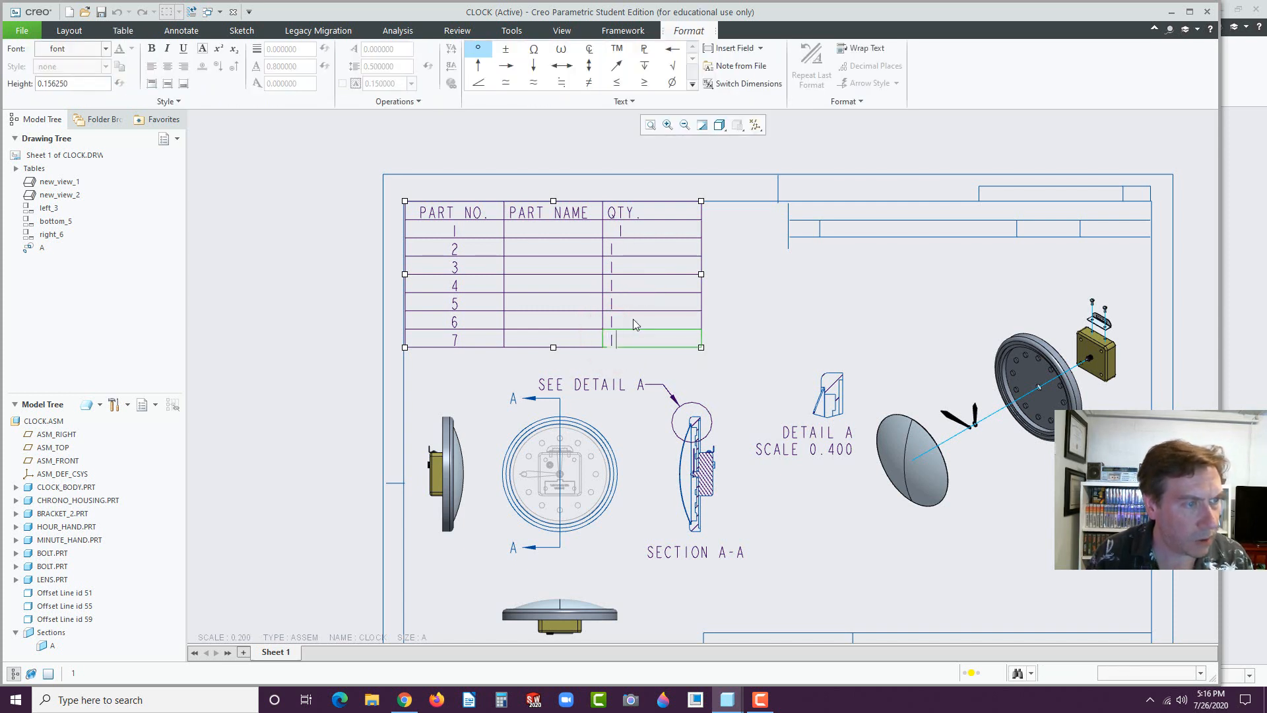
{"action": "left_click_drag", "start_coordinate": [633, 323], "coordinate": [639, 211]}
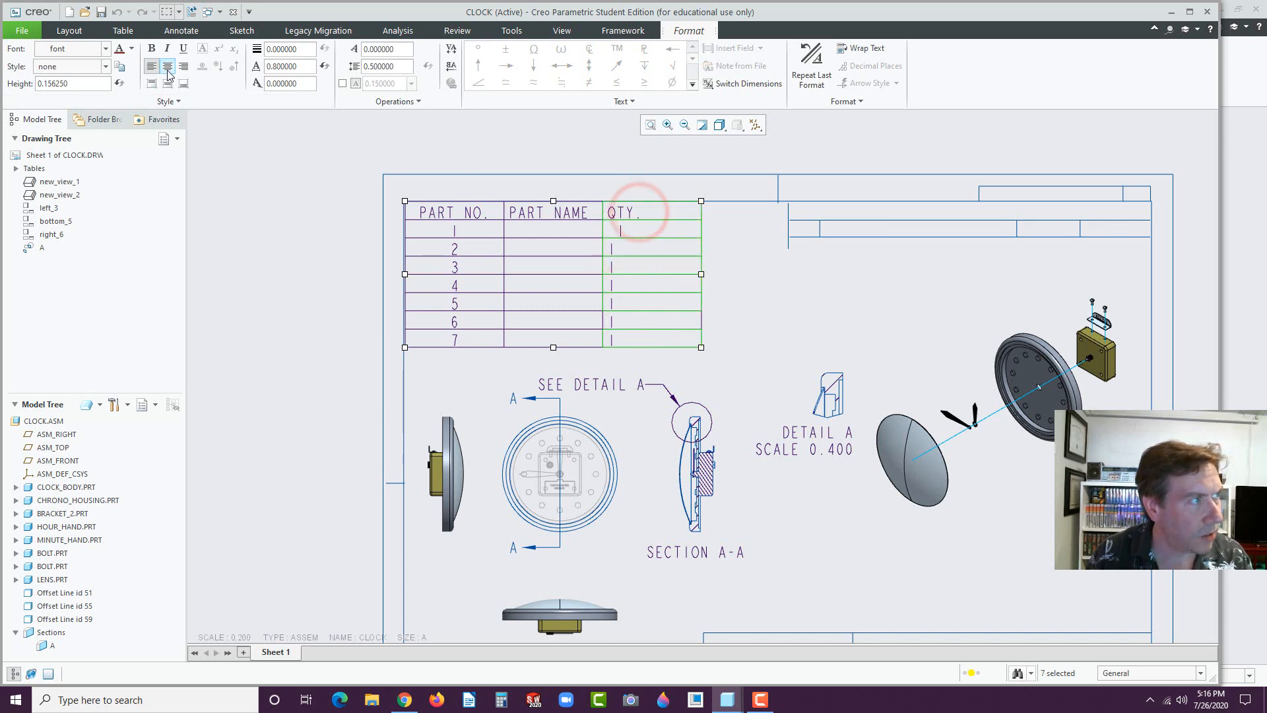
{"action": "left_click", "coordinate": [168, 68]}
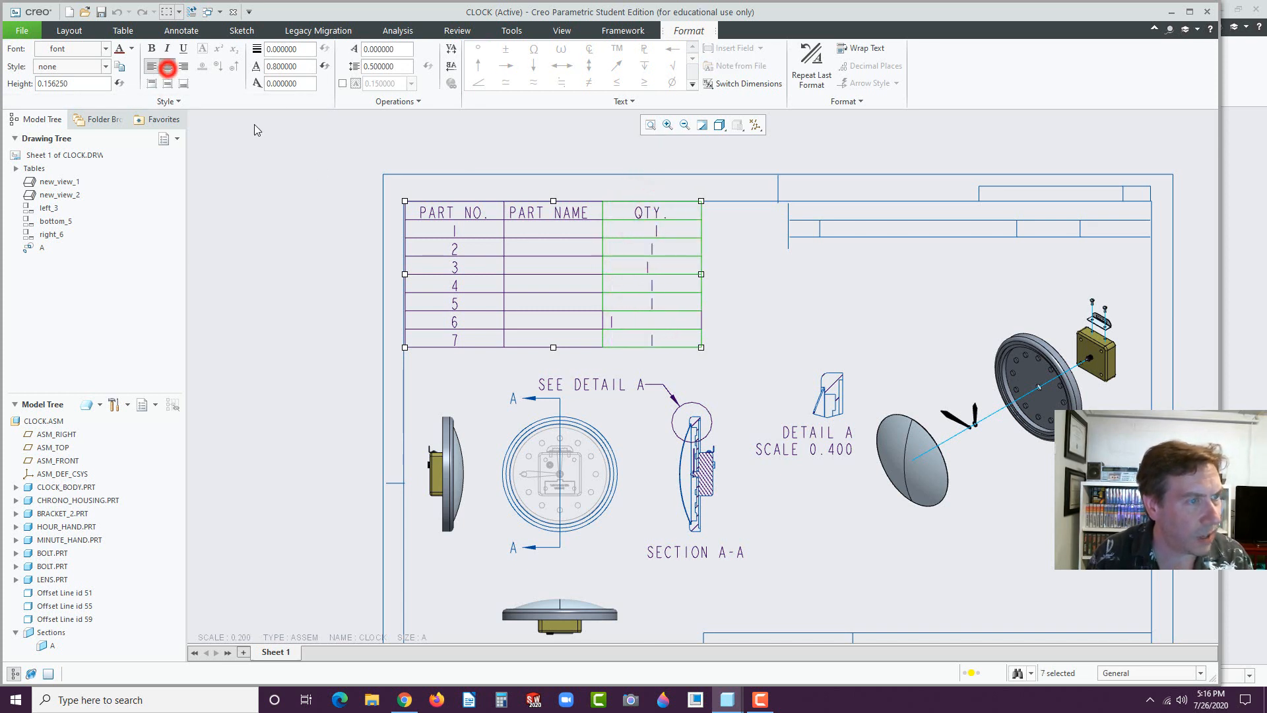
- Center the quantity of part 6 horizontally in its cell to match the rest of the QTY. column
{"action": "left_click", "coordinate": [639, 325]}
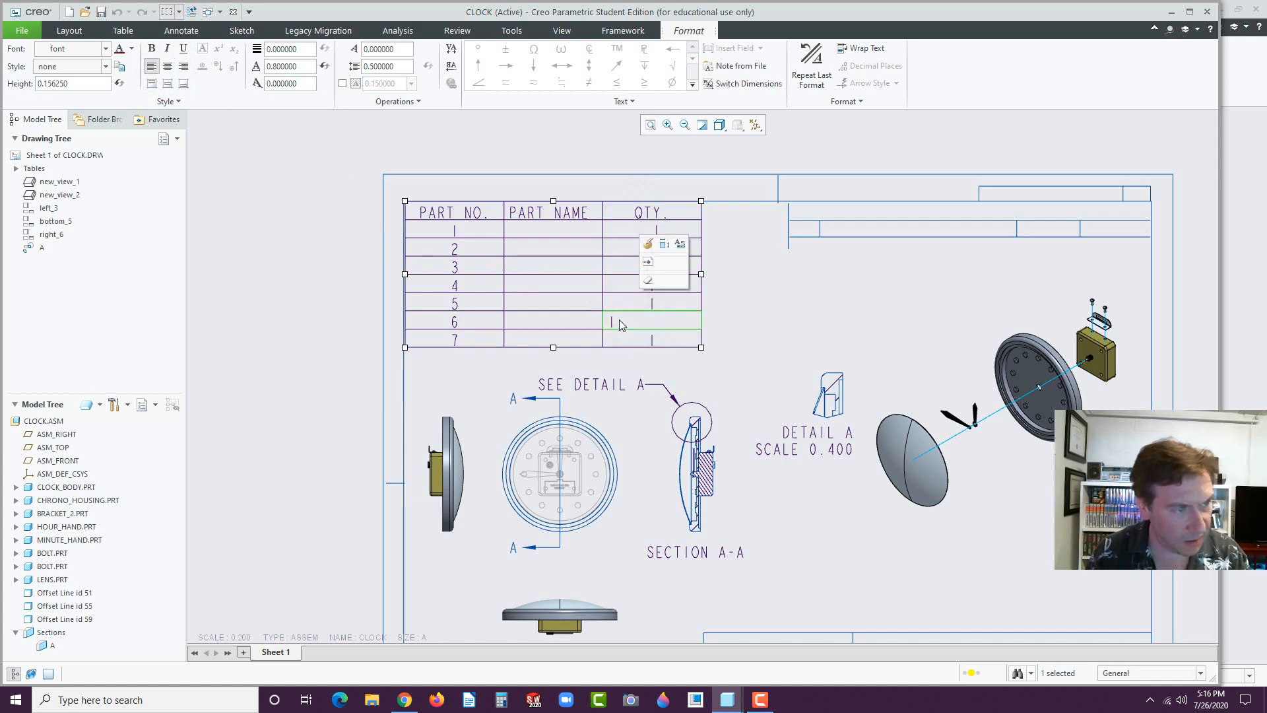
{"action": "double_click", "coordinate": [619, 319]}
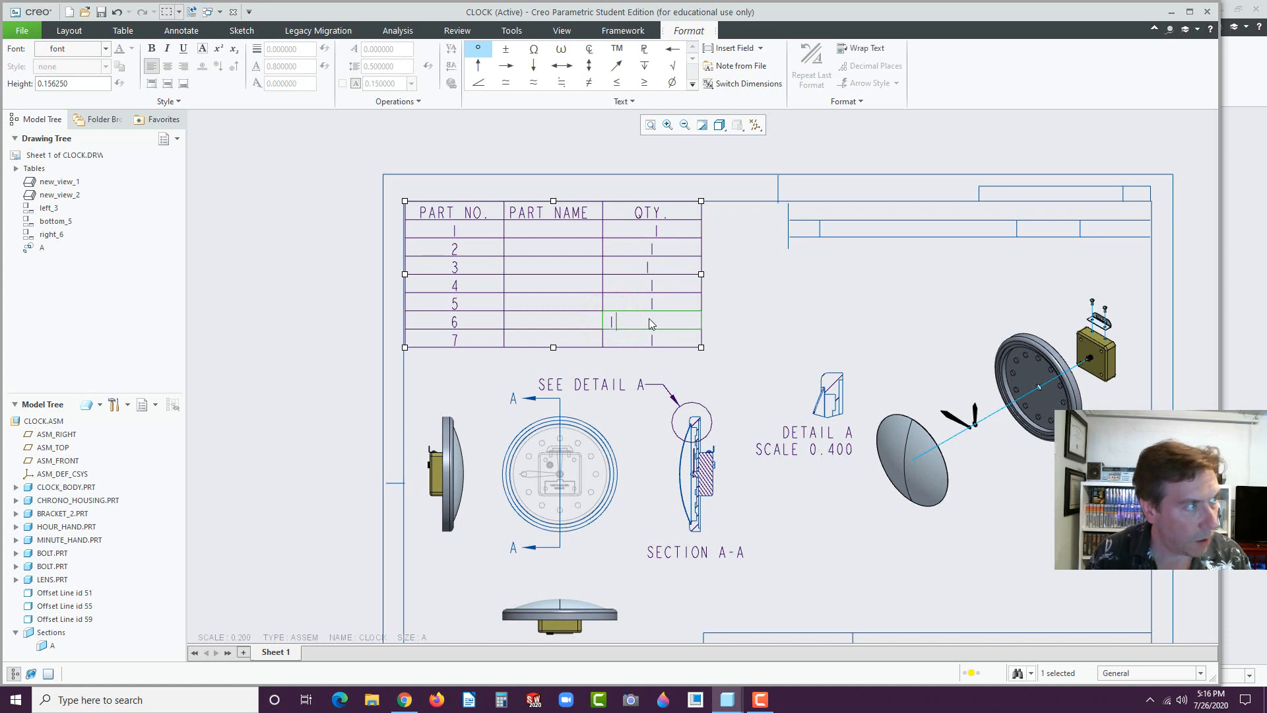
{"action": "left_click", "coordinate": [634, 339]}
{"action": "double_click", "coordinate": [658, 340]}
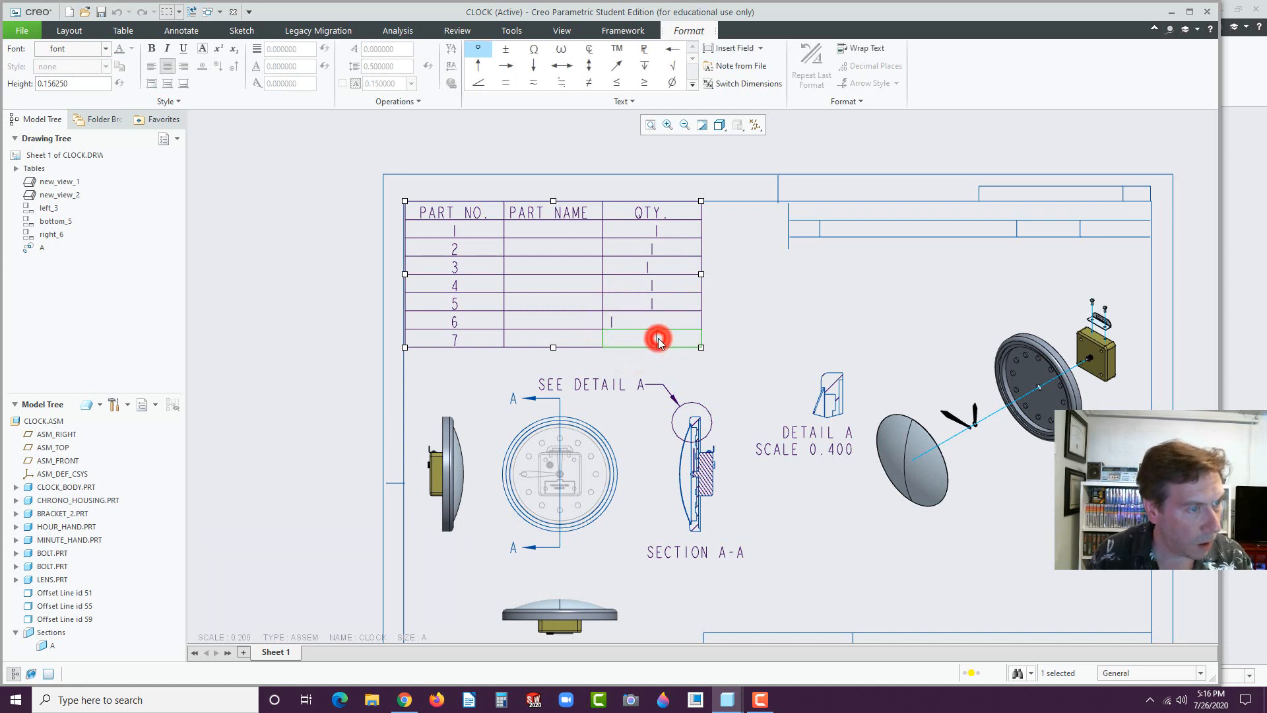
{"action": "type", "text": "1"}
{"action": "left_click", "coordinate": [648, 310]}
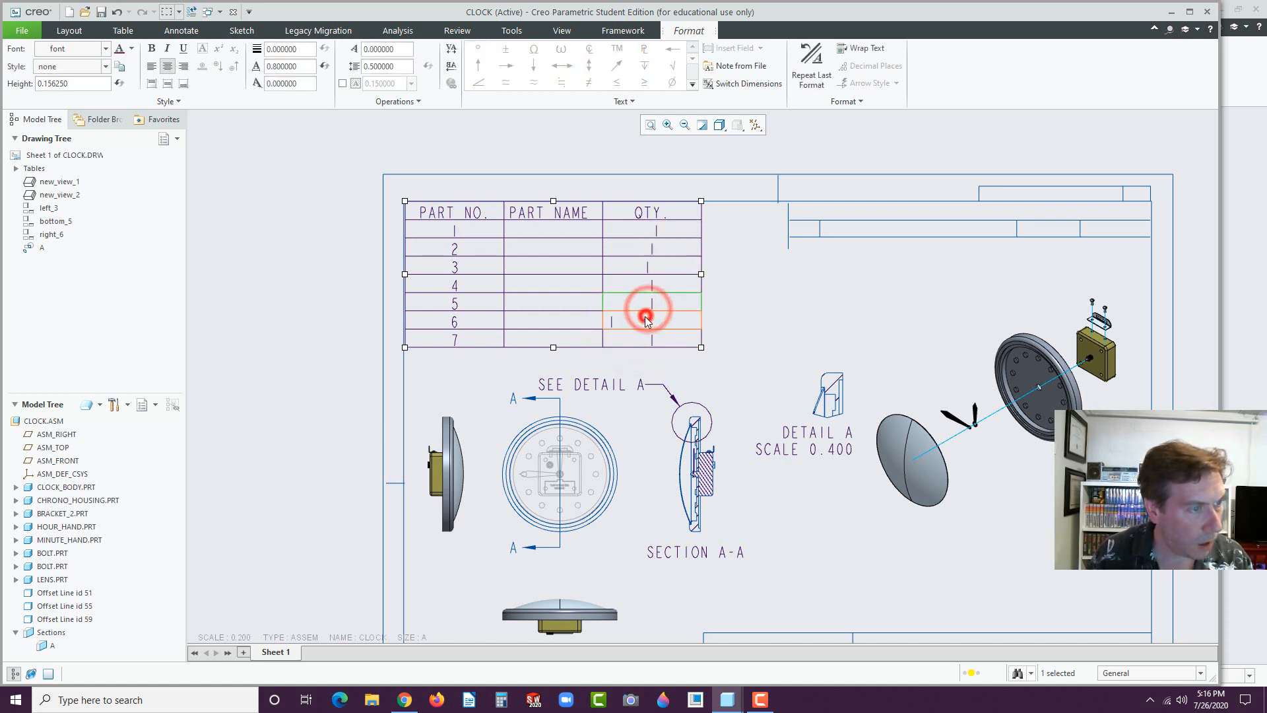
{"action": "left_click", "coordinate": [645, 321]}
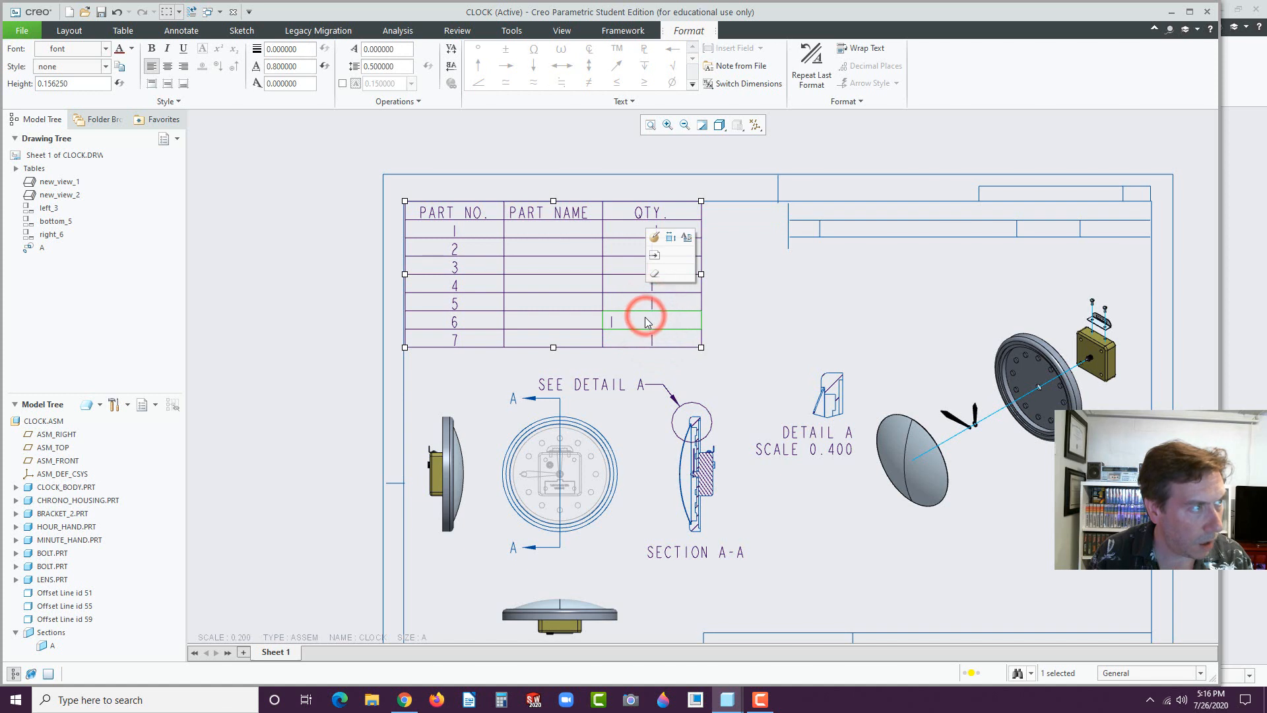
{"action": "left_click", "coordinate": [167, 67]}
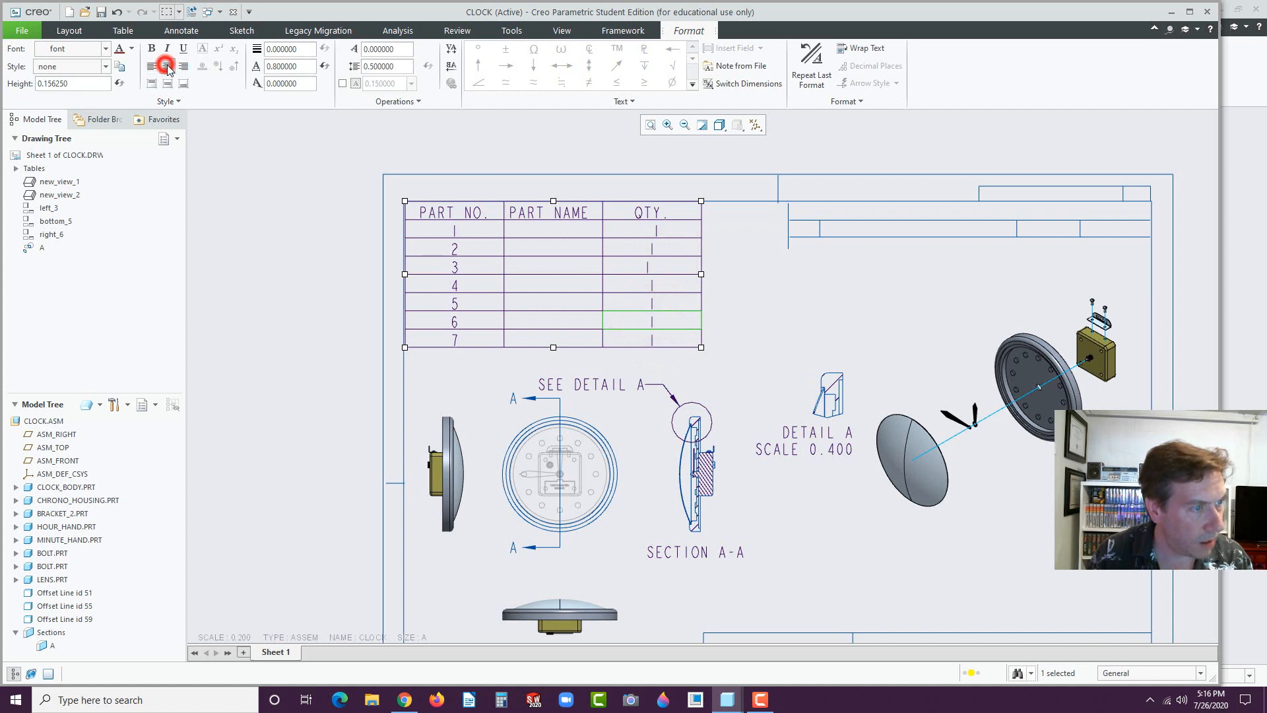
- Remove the extra spaces around the quantities of parts 3 and 1 so they line up with the rest of the QTY. column
{"action": "double_click", "coordinate": [656, 269]}
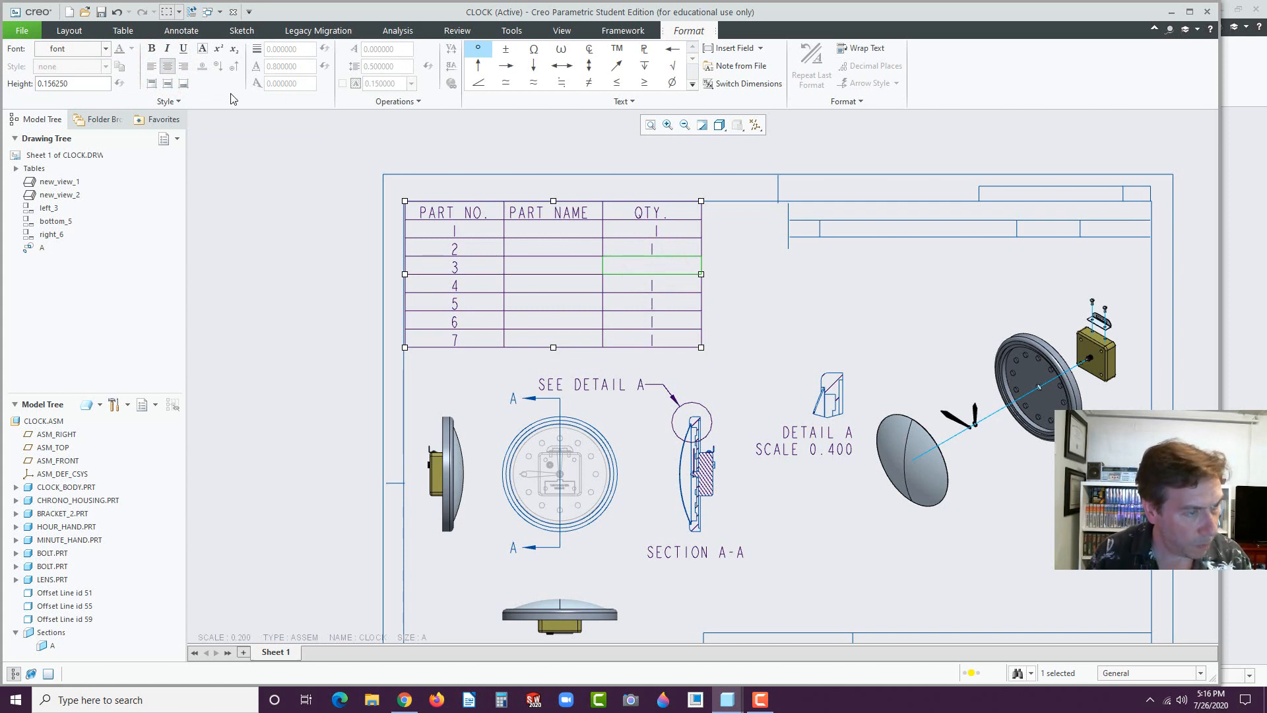
{"action": "left_click", "coordinate": [635, 278]}
{"action": "left_click", "coordinate": [660, 264]}
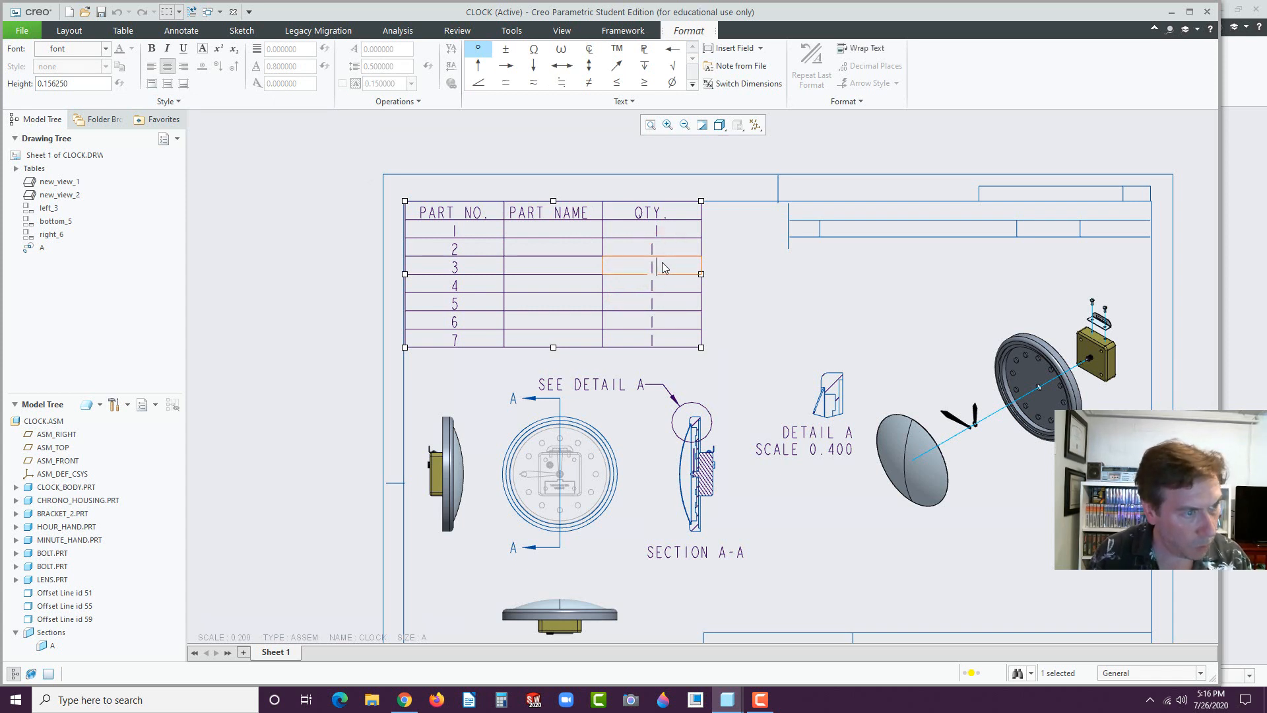
{"action": "left_click", "coordinate": [656, 227]}
{"action": "left_click", "coordinate": [657, 229]}
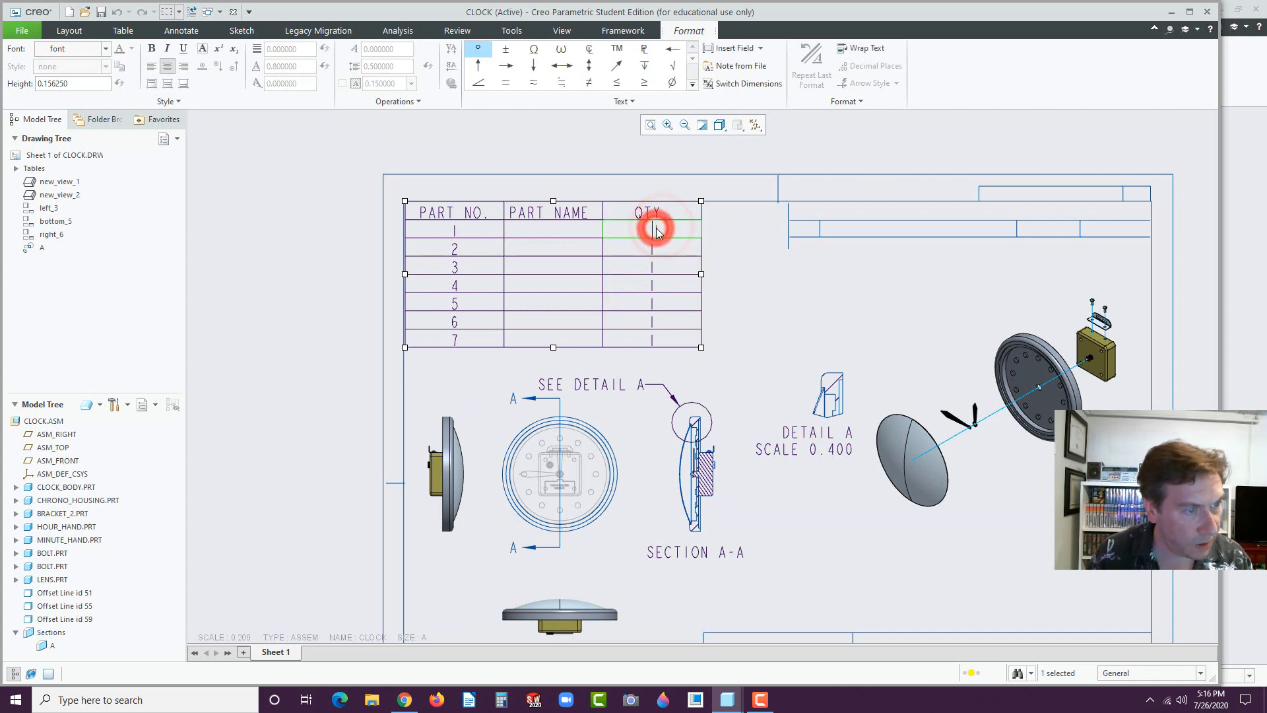
{"action": "left_click", "coordinate": [665, 245]}
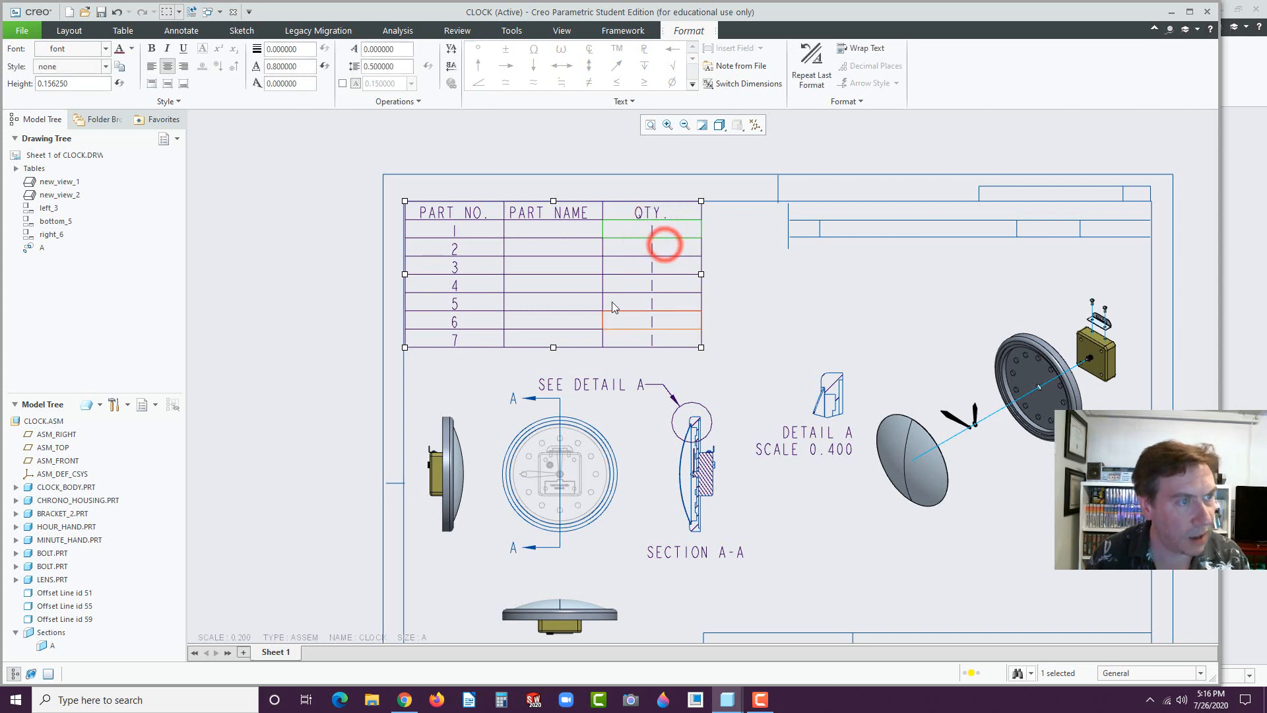
- Change the quantity of part 7 to 2 in the QTY. column
{"action": "left_click", "coordinate": [544, 229]}
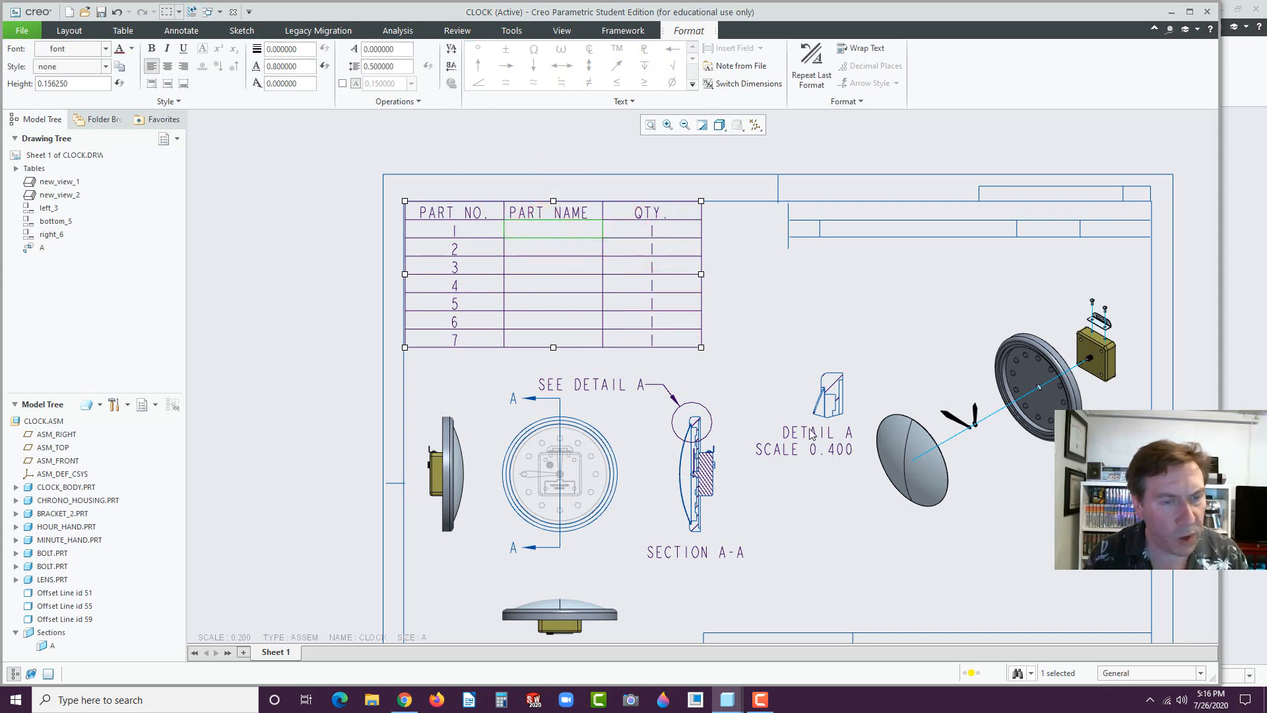
{"action": "left_click", "coordinate": [654, 340]}
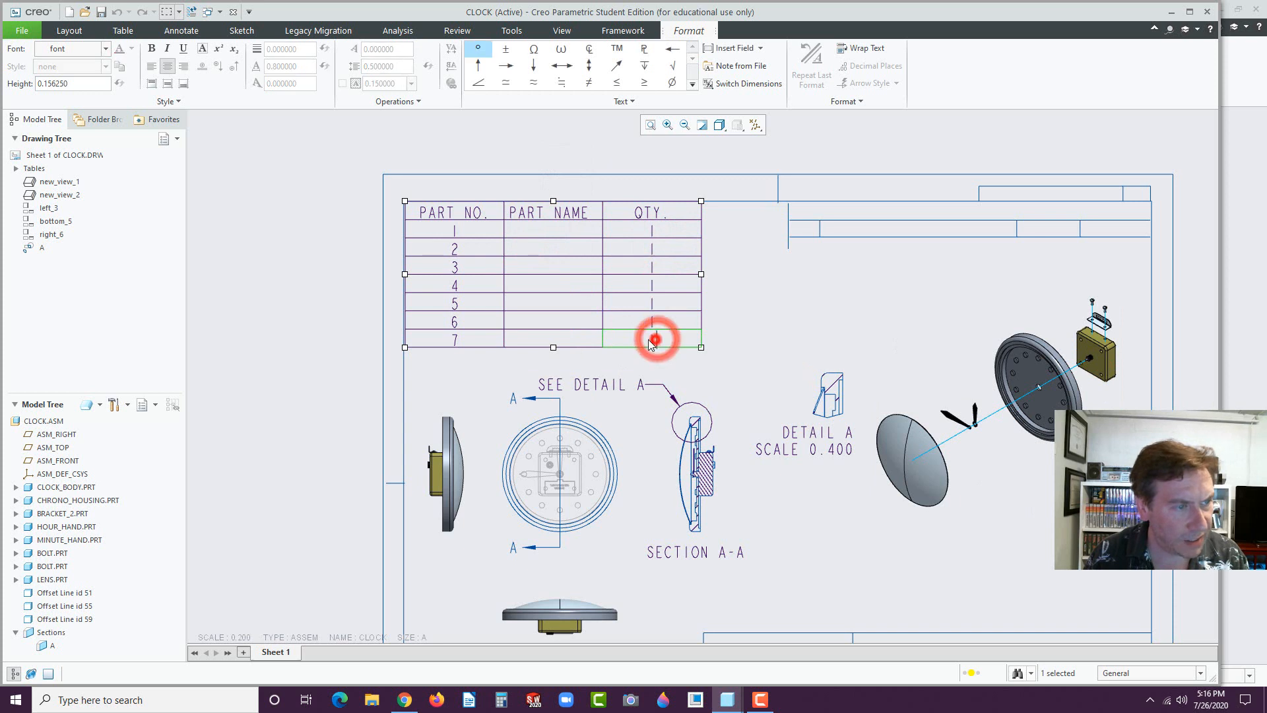
{"action": "type", "text": "2"}
{"action": "left_click", "coordinate": [715, 360]}
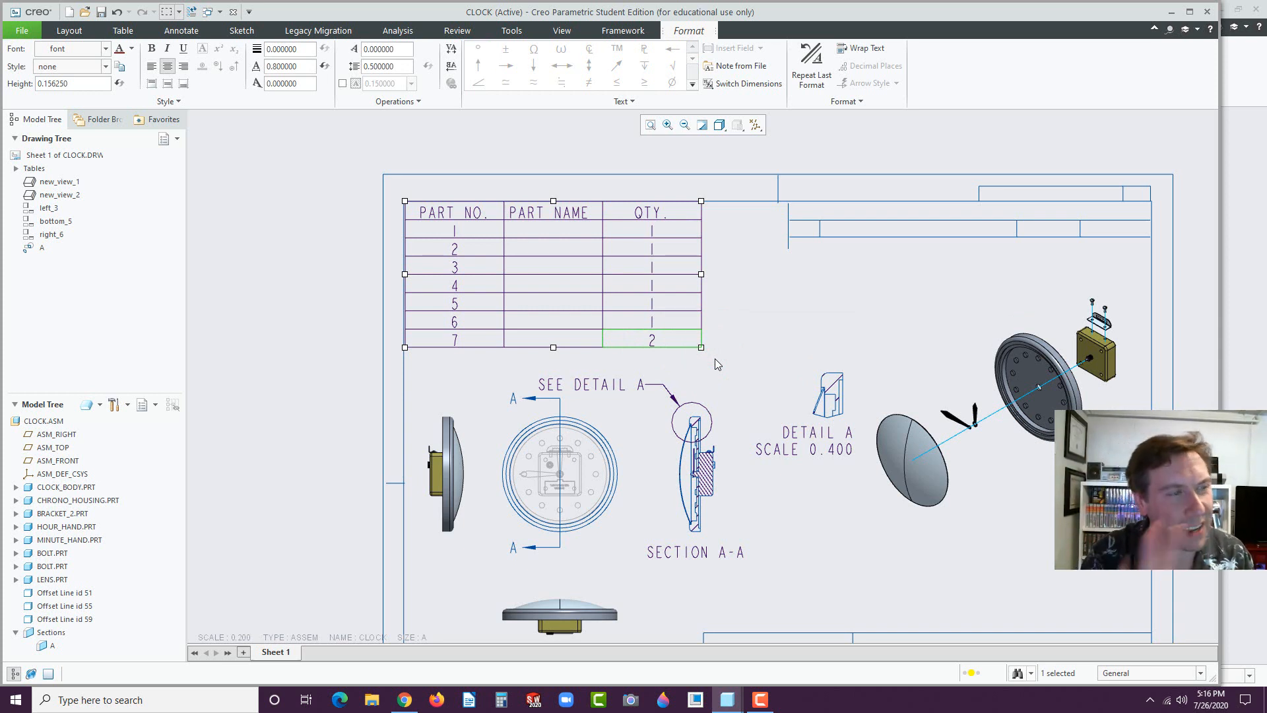
{"action": "left_click", "coordinate": [565, 230]}
{"action": "left_click", "coordinate": [779, 274]}
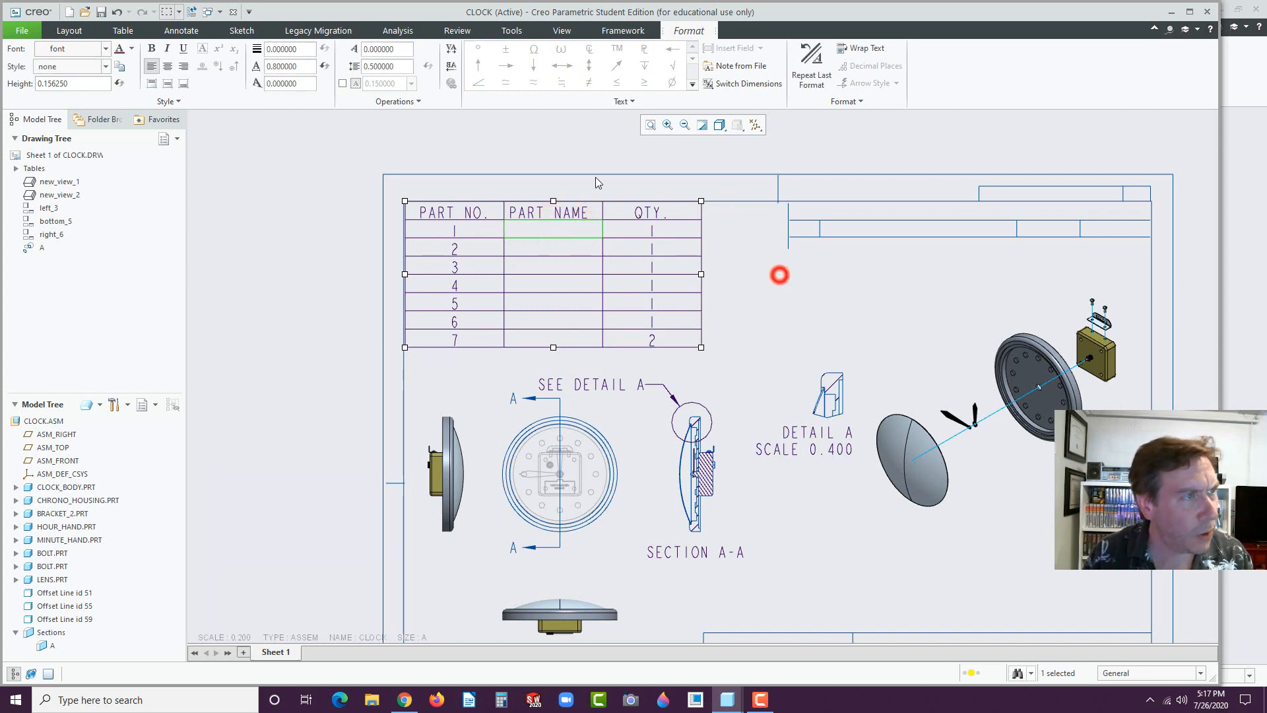
- Add a balloon note reading 7 above the exploded view, with a leader attached to the left bolt
{"action": "left_click", "coordinate": [66, 31]}
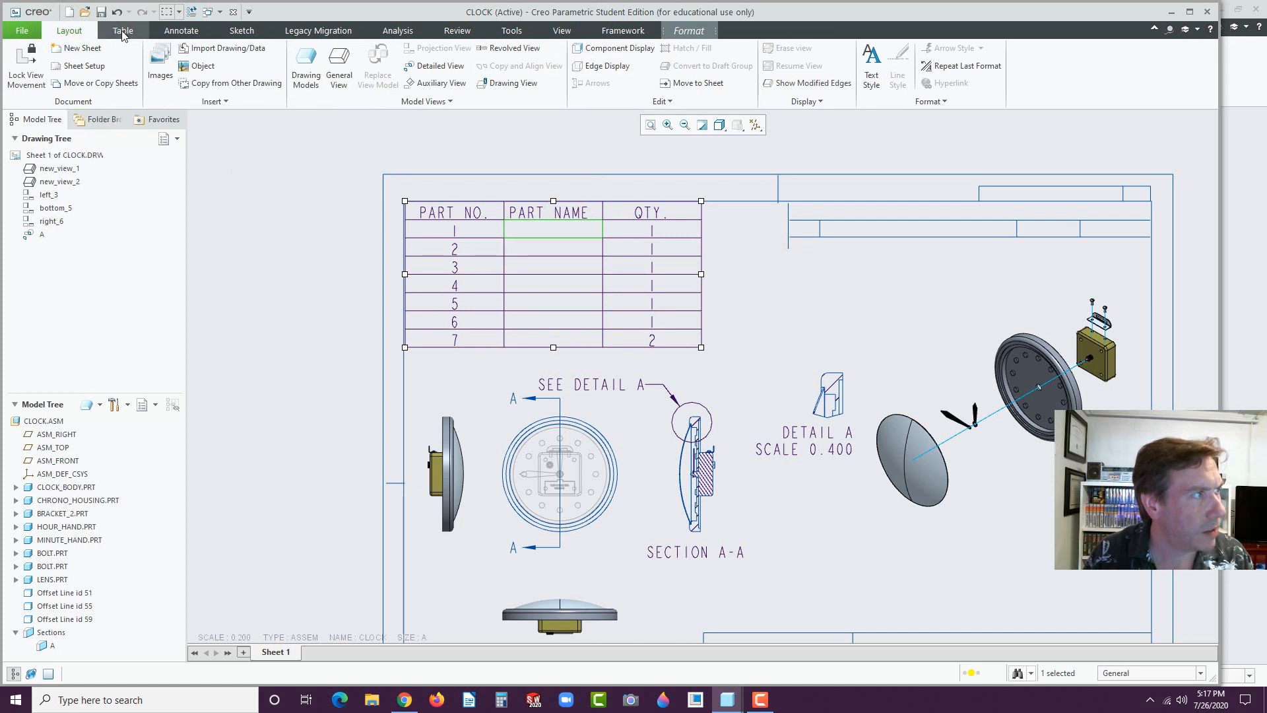
{"action": "left_click", "coordinate": [181, 30]}
{"action": "left_click", "coordinate": [451, 102]}
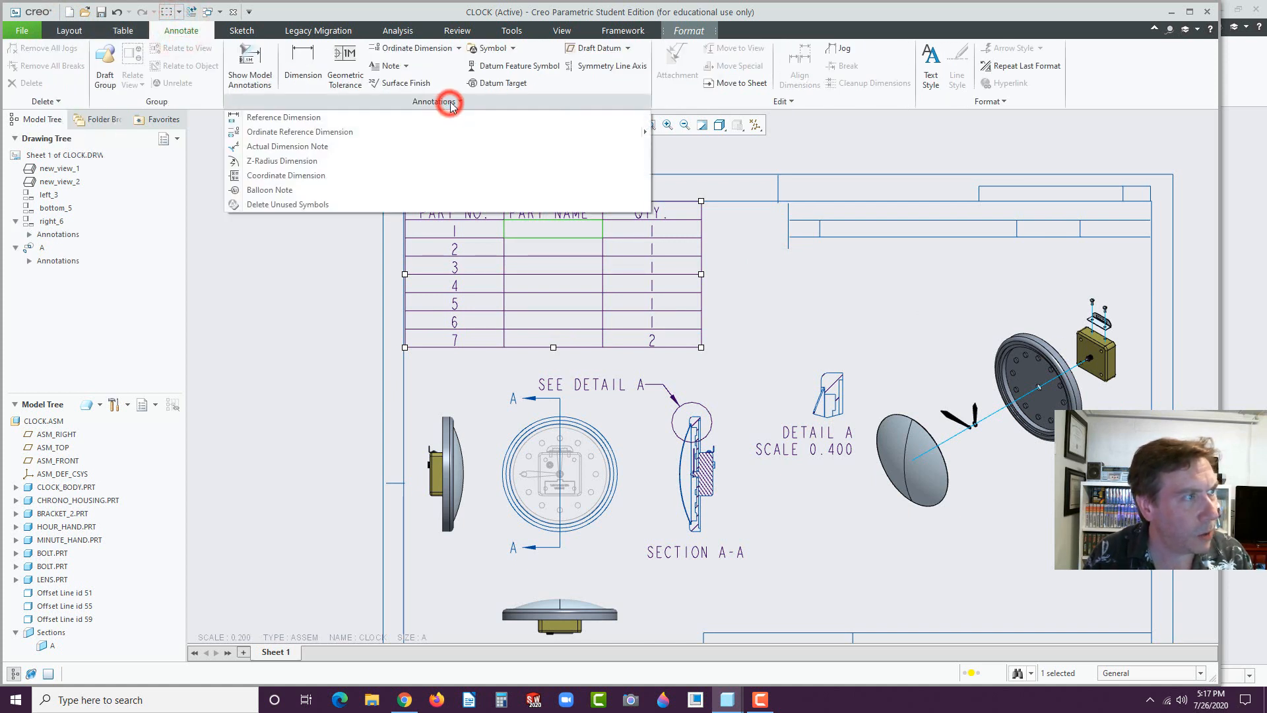
{"action": "left_click", "coordinate": [265, 191]}
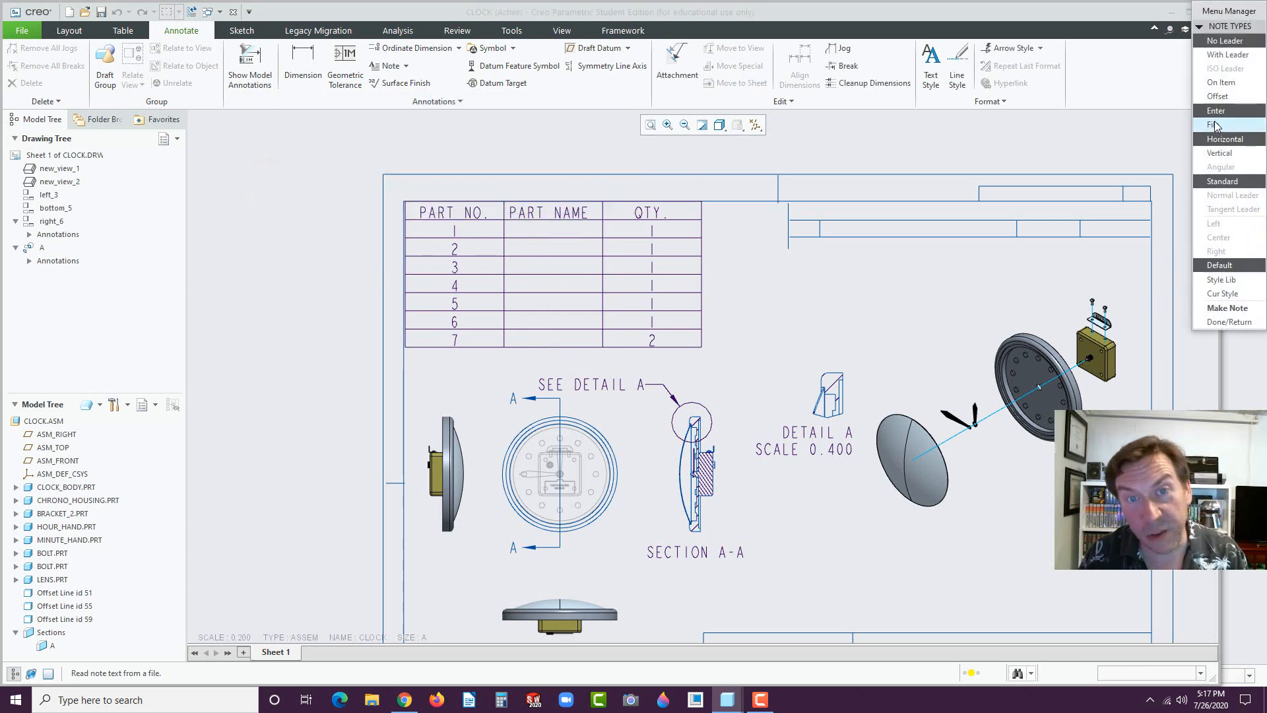
{"action": "left_click", "coordinate": [1221, 57]}
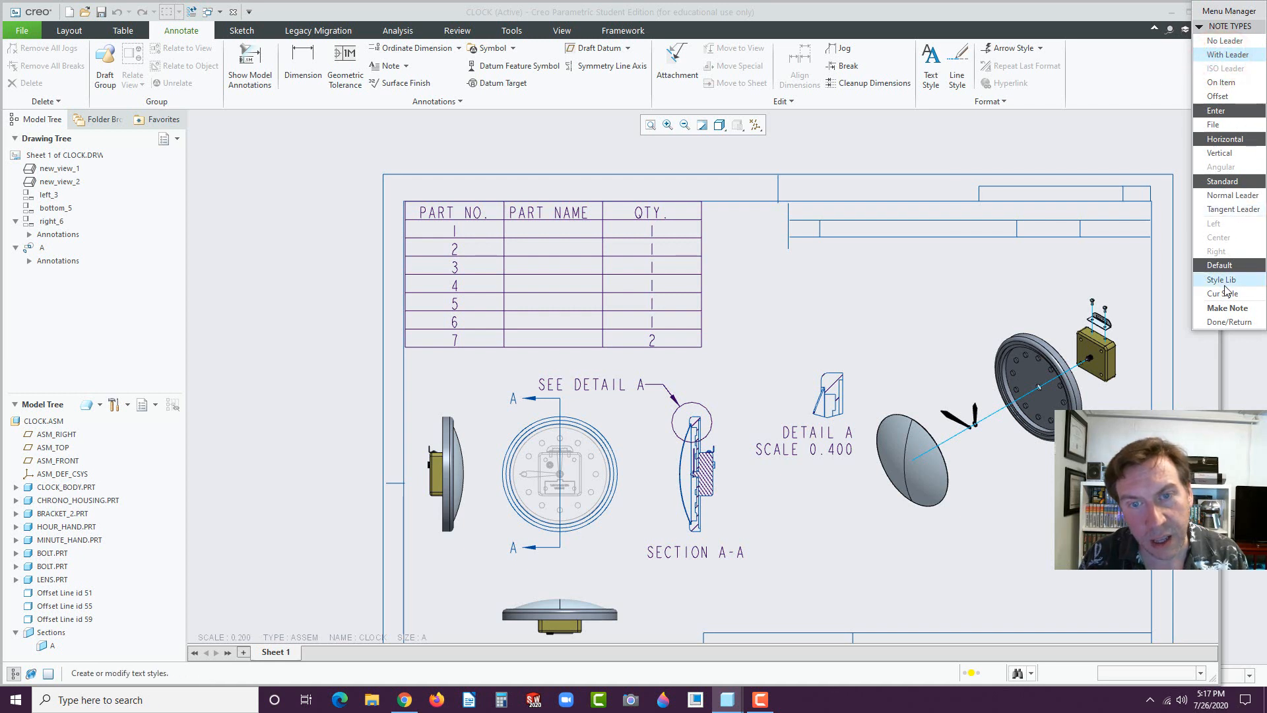
{"action": "left_click", "coordinate": [1220, 310]}
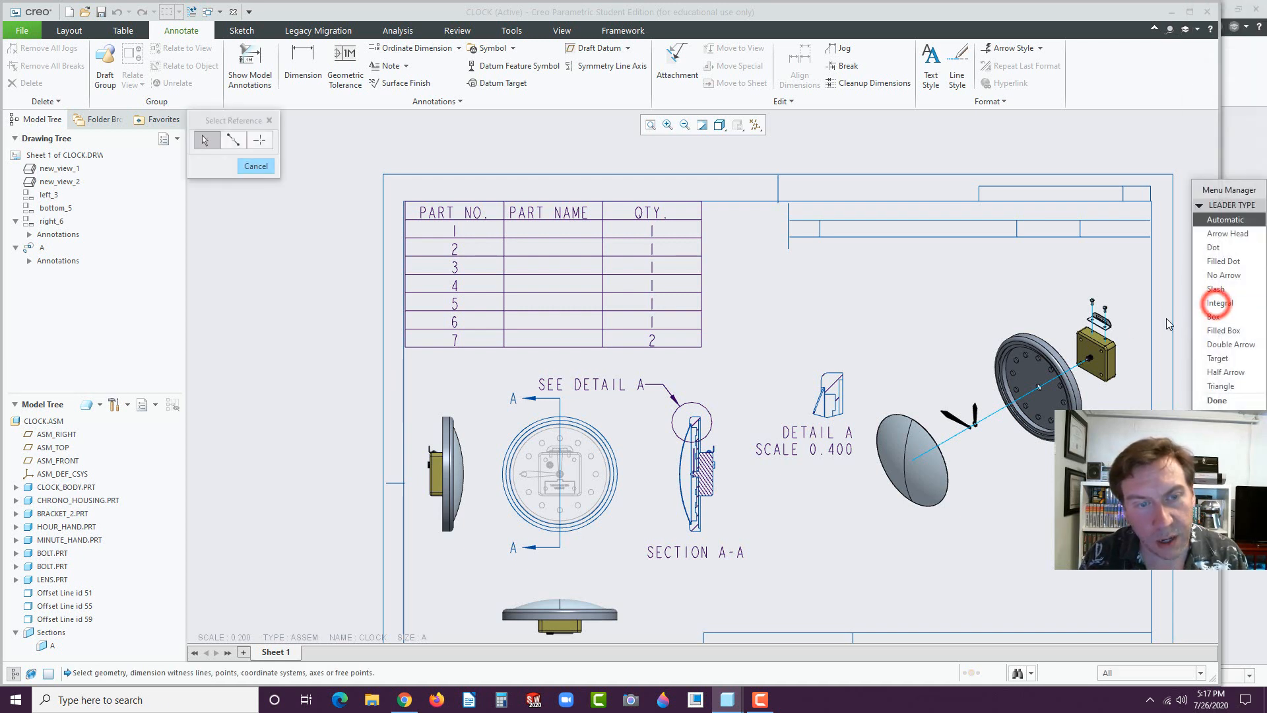
{"action": "left_click", "coordinate": [1093, 300]}
{"action": "middle_click", "coordinate": [1099, 271]}
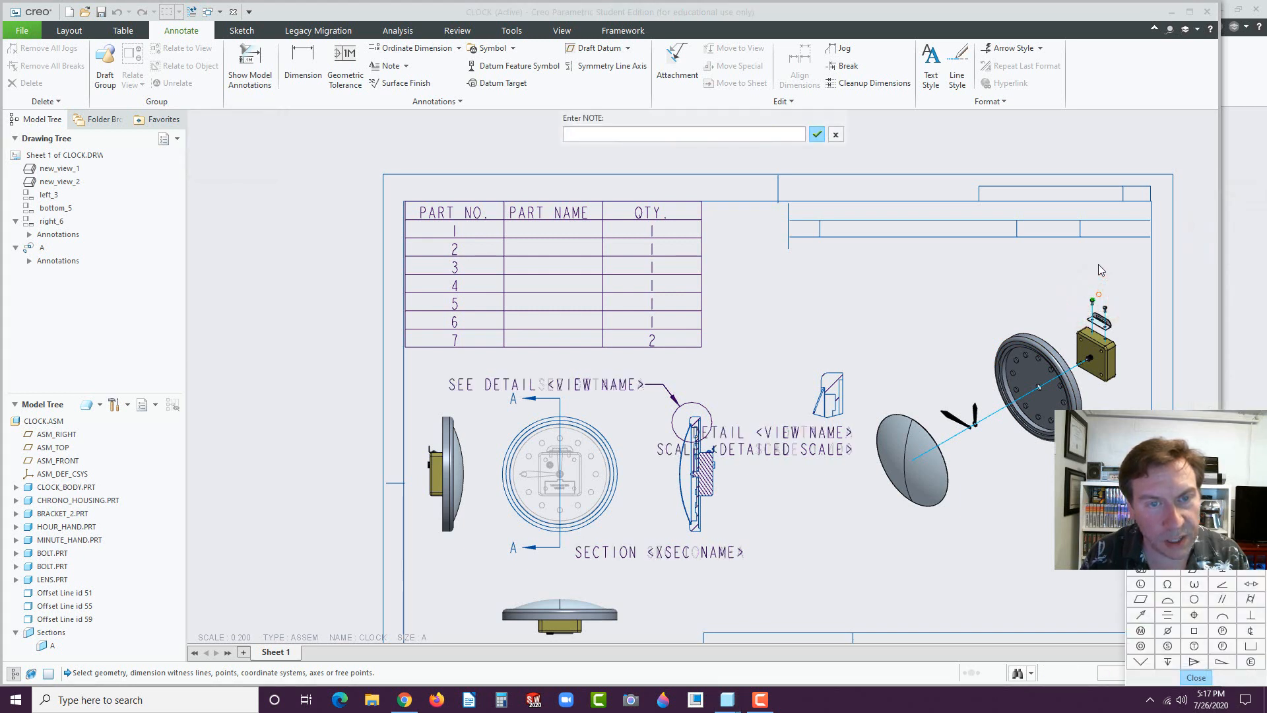
{"action": "left_click", "coordinate": [582, 135]}
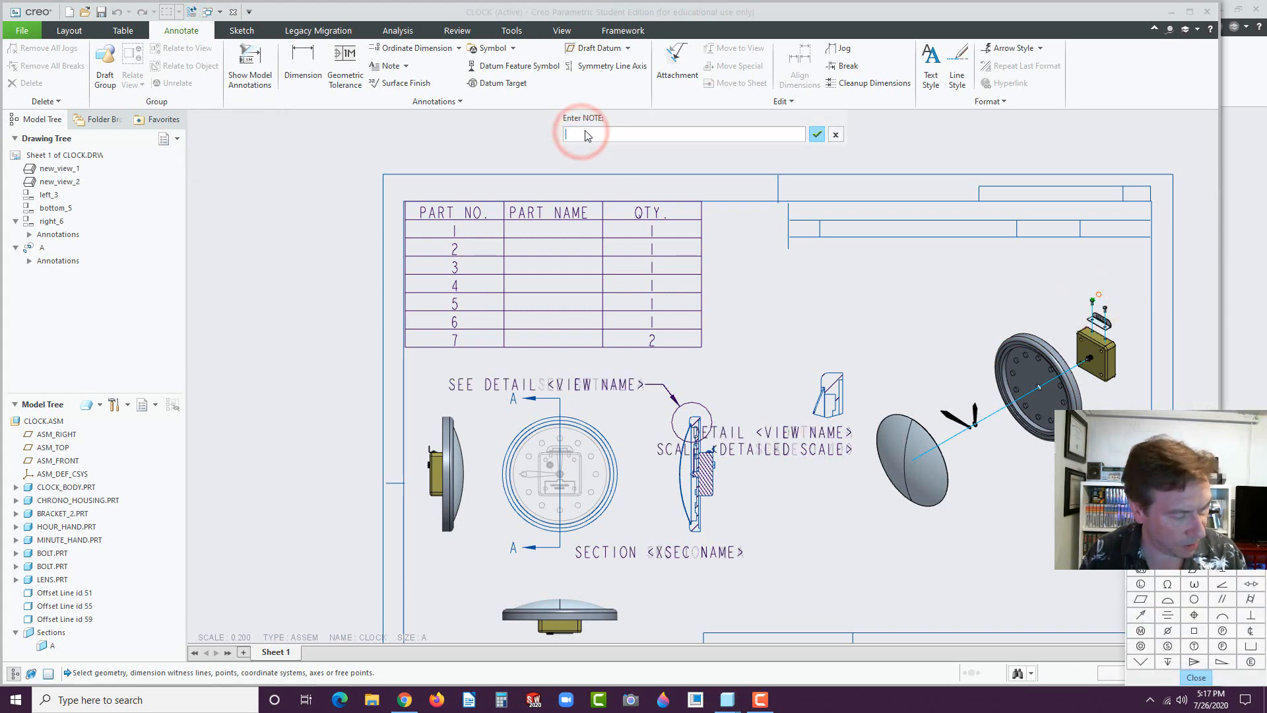
{"action": "type", "text": "7"}
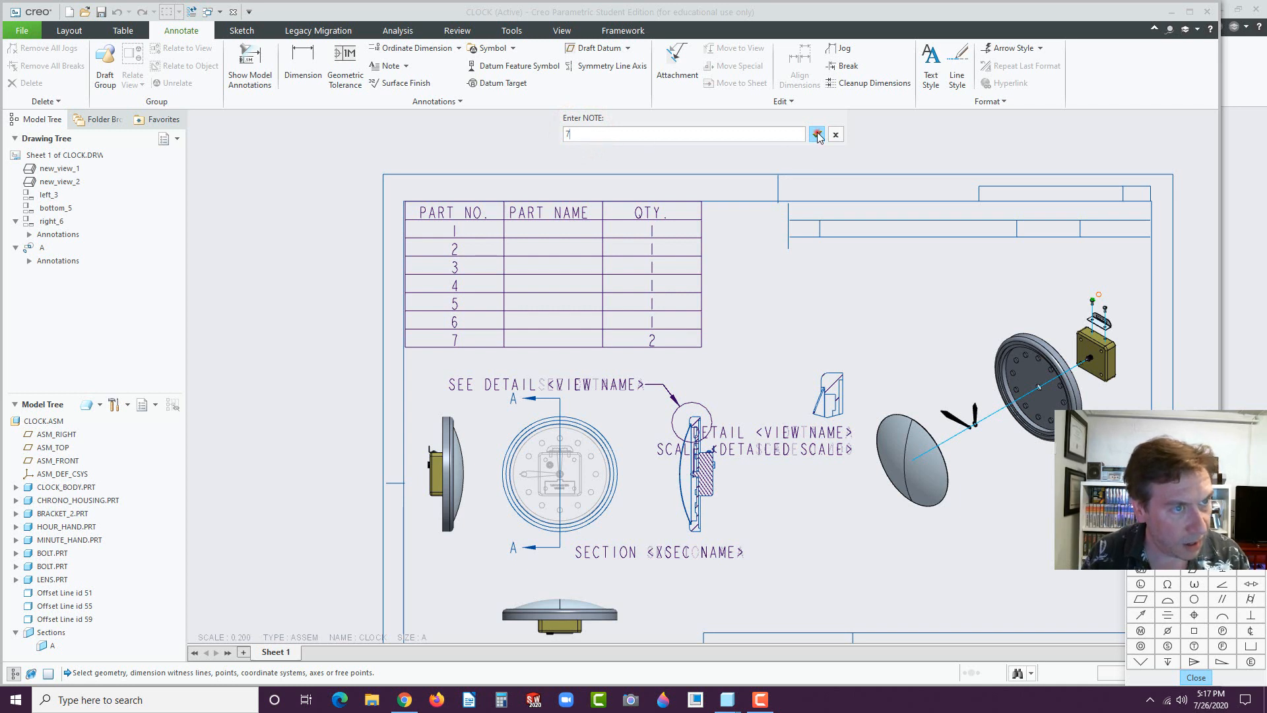
{"action": "left_click", "coordinate": [818, 136]}
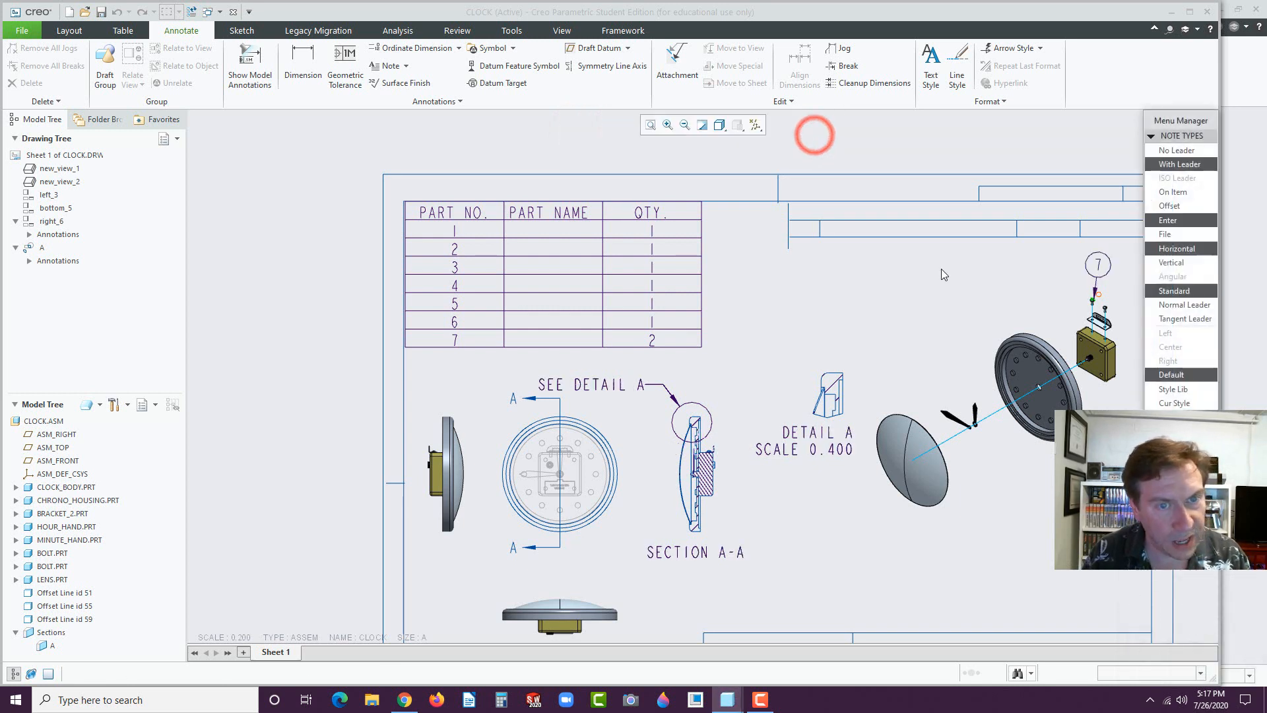
{"action": "left_click", "coordinate": [1167, 416]}
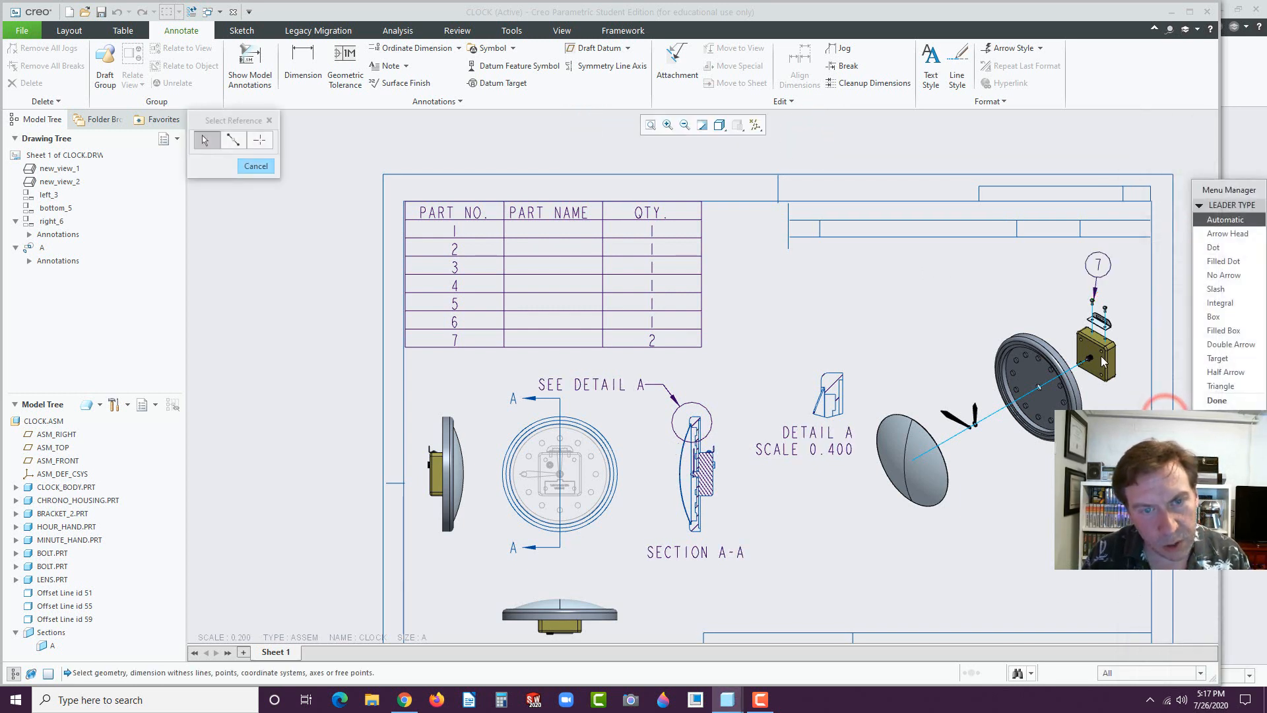
{"action": "scroll", "coordinate": [1089, 326], "scroll_direction": "up", "scroll_amount": 5}
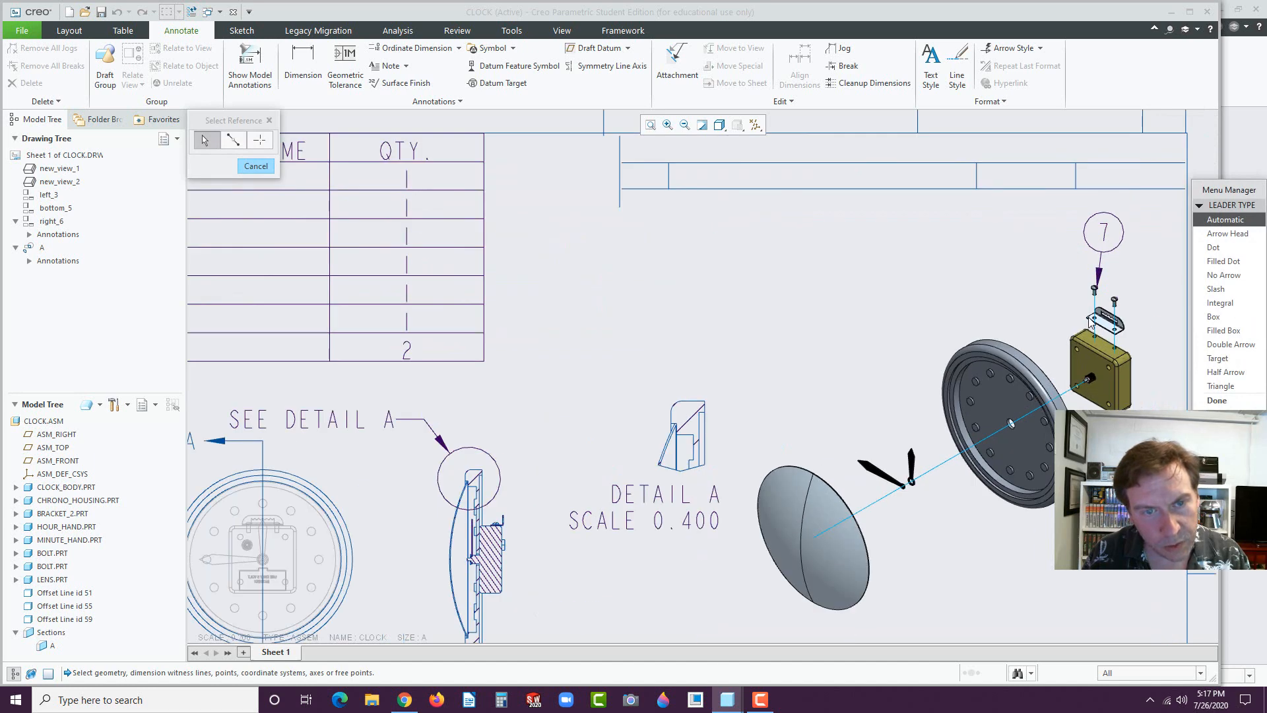
{"action": "left_click", "coordinate": [1088, 320]}
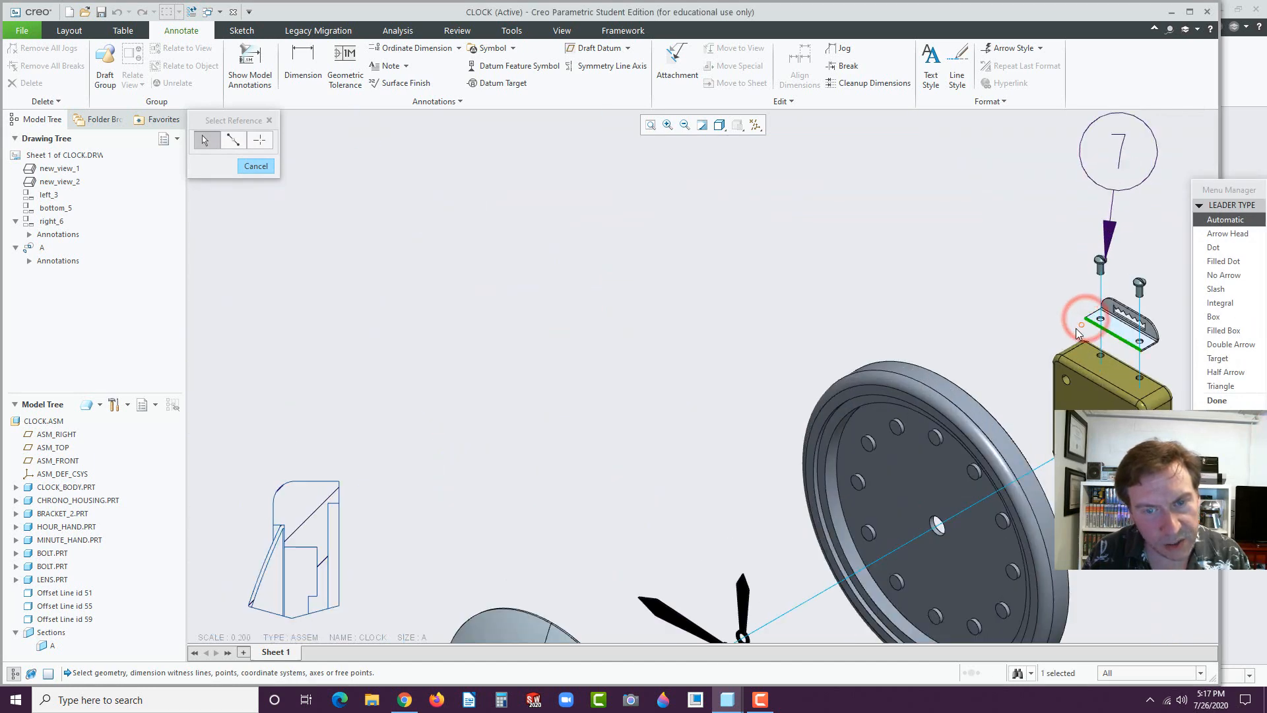
{"action": "middle_click", "coordinate": [922, 241]}
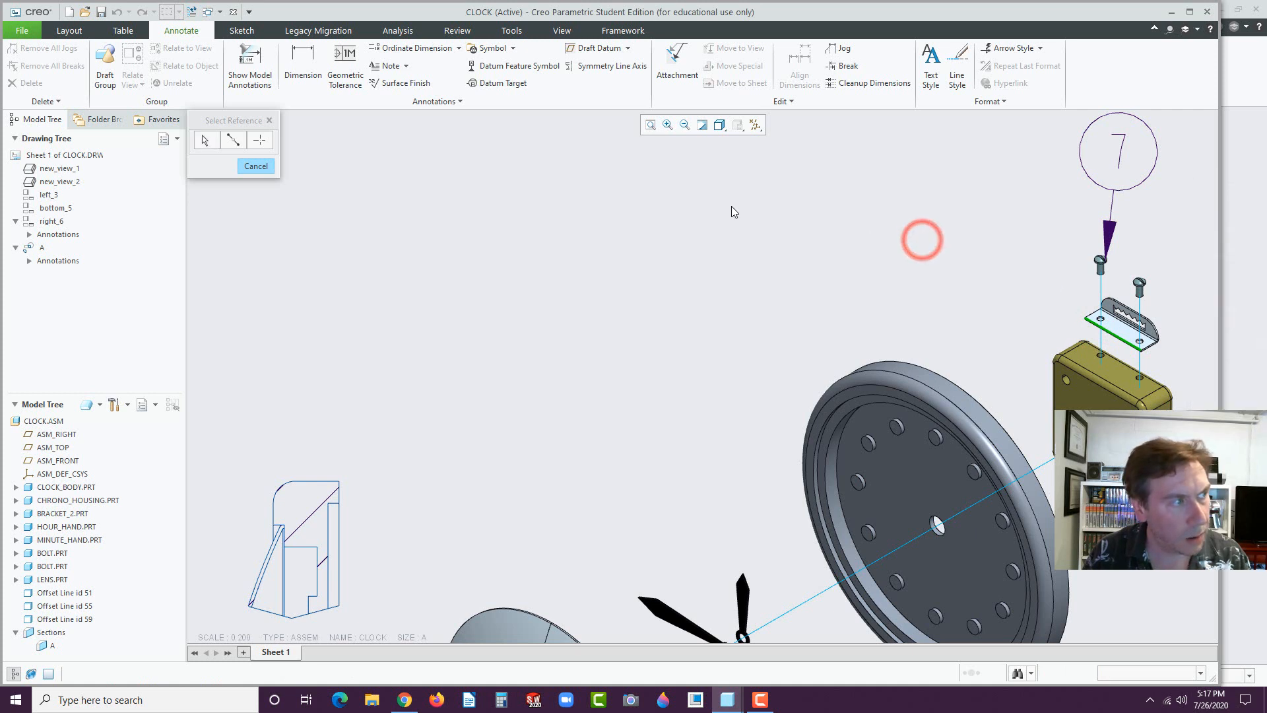
{"action": "left_click", "coordinate": [885, 291]}
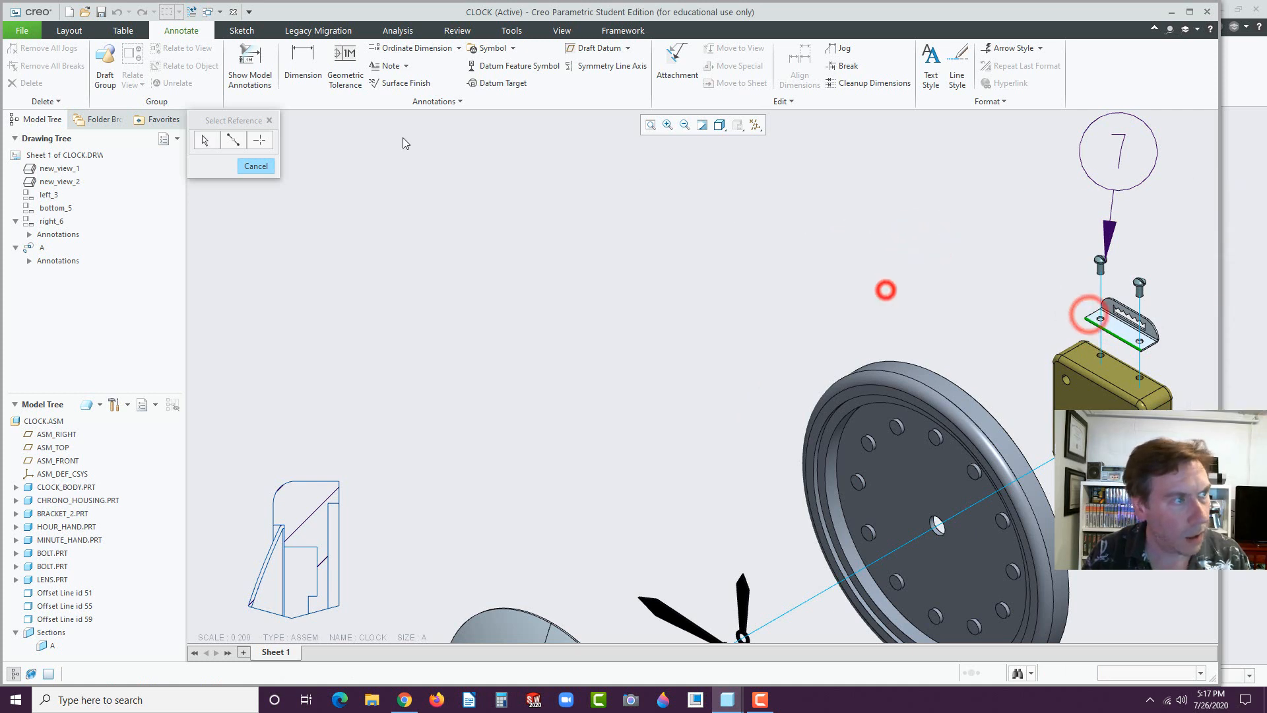
{"action": "left_click", "coordinate": [445, 103]}
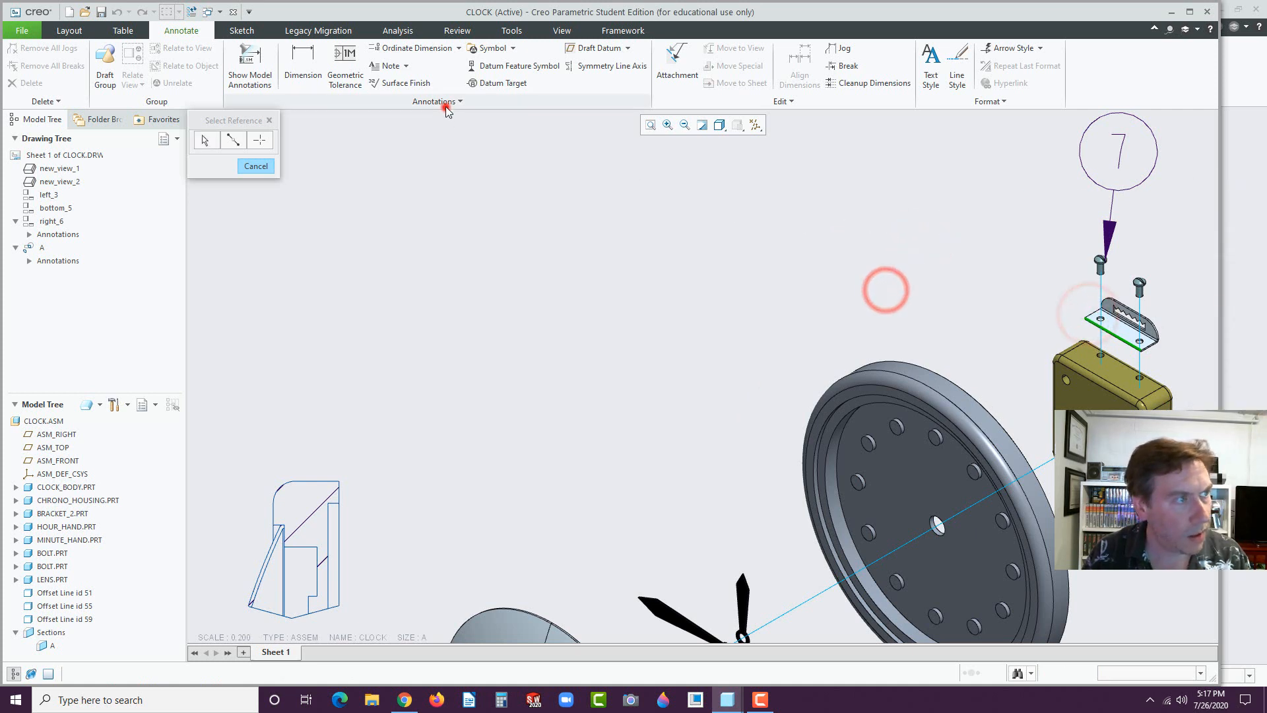
{"action": "left_click", "coordinate": [255, 339]}
{"action": "left_click", "coordinate": [254, 166]}
{"action": "left_click", "coordinate": [402, 180]}
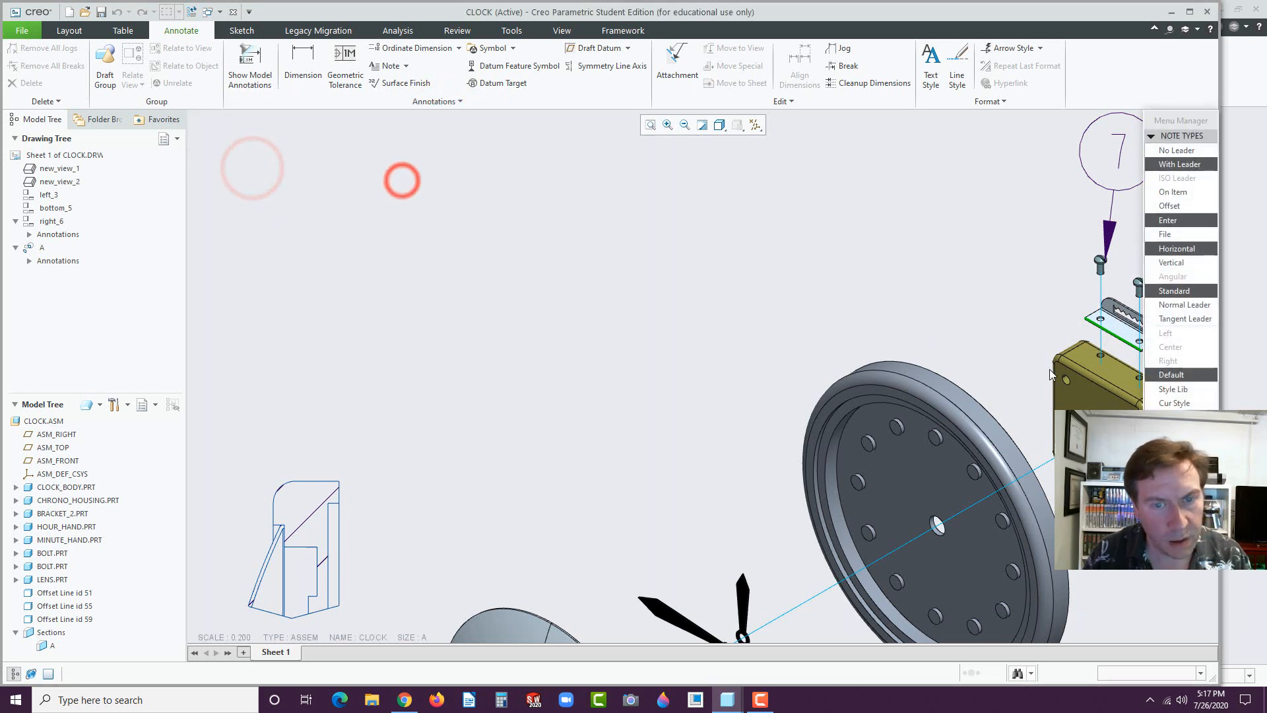
- Add a balloon note reading 2 beside the exploded view's bracket, with its leader attached to the bracket's edge
{"action": "left_click", "coordinate": [1173, 417]}
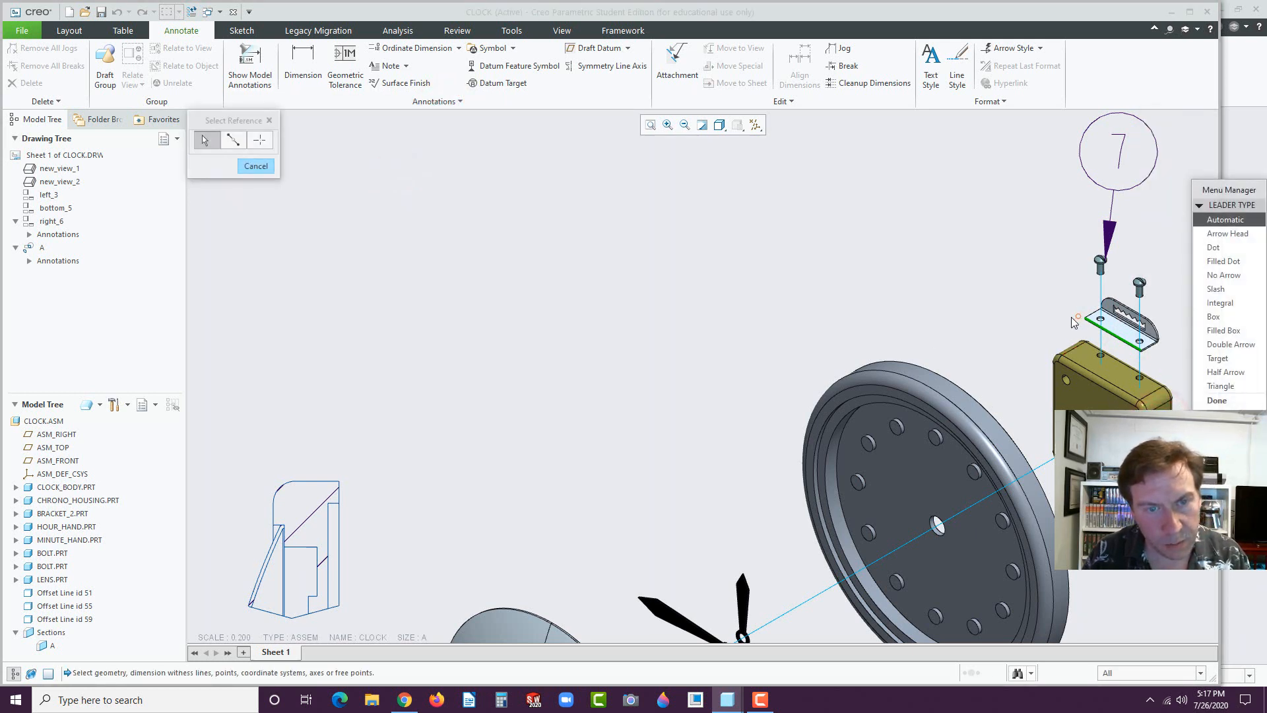
{"action": "left_click", "coordinate": [1089, 316]}
{"action": "middle_click", "coordinate": [1014, 280]}
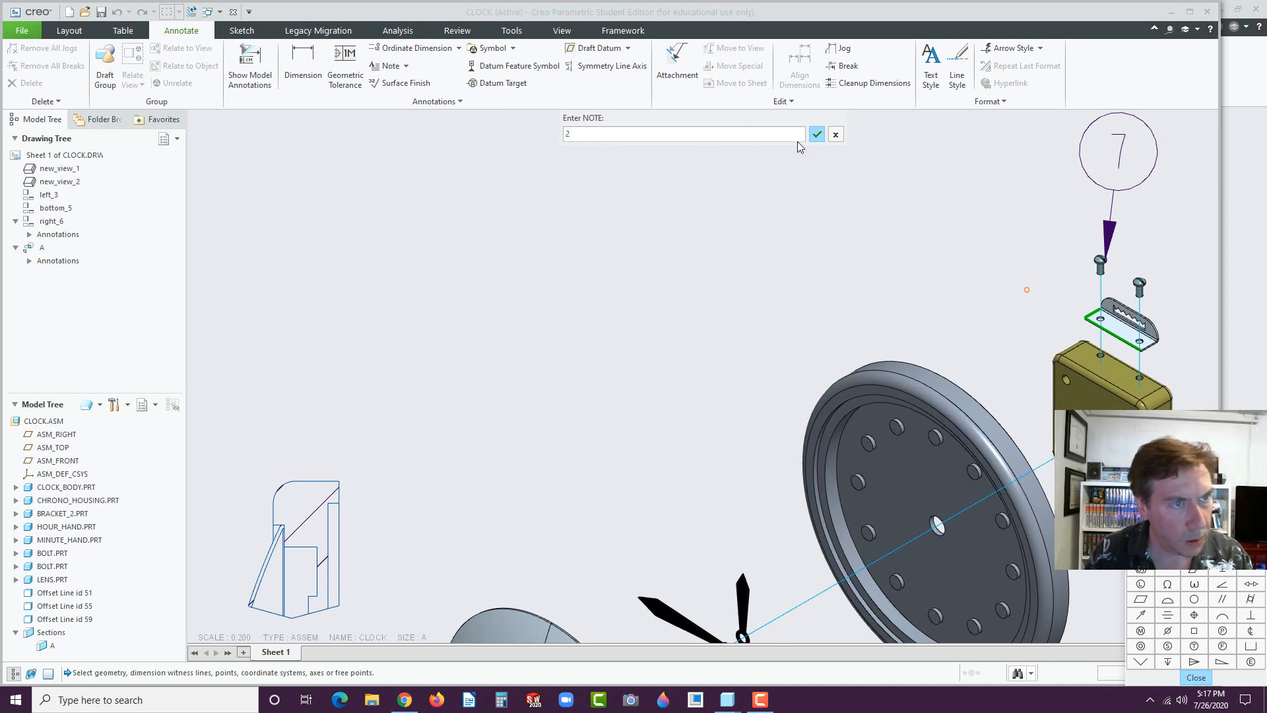
{"action": "left_click", "coordinate": [818, 134]}
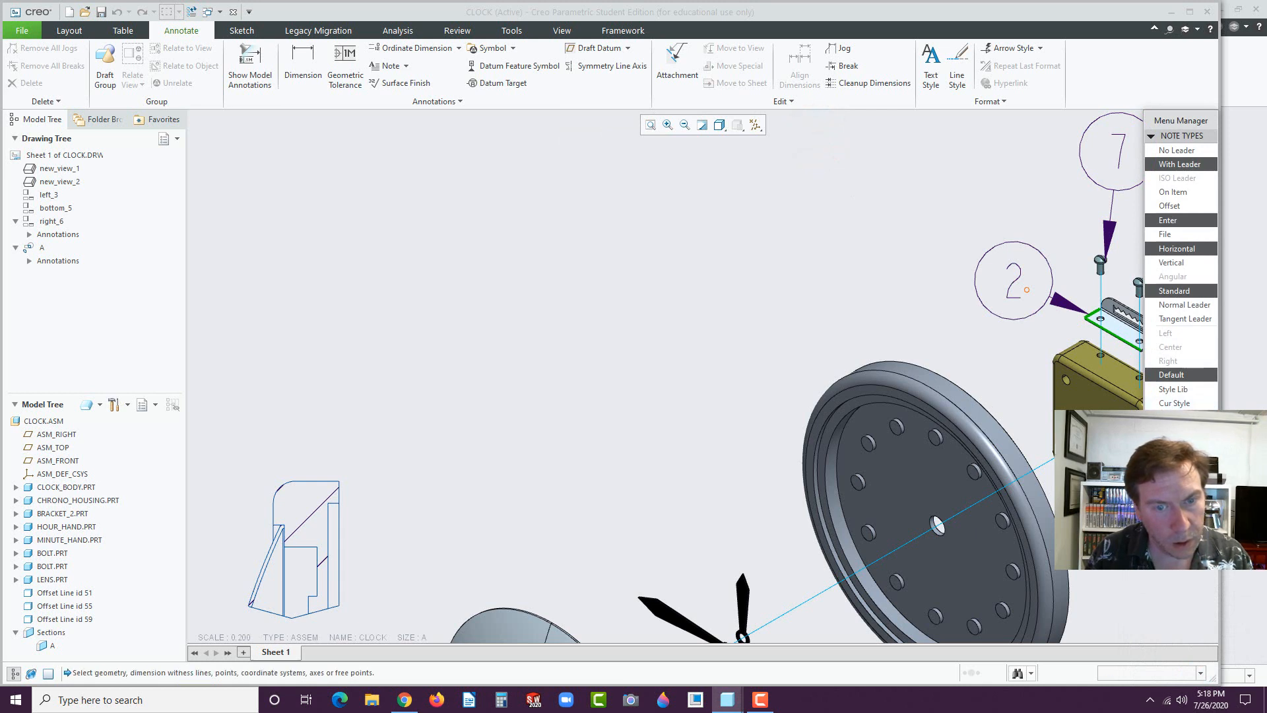
- Add a balloon note reading 3 to the upper left of the gold chrono housing, with its leader on the housing's left edge
{"action": "left_click", "coordinate": [1175, 417]}
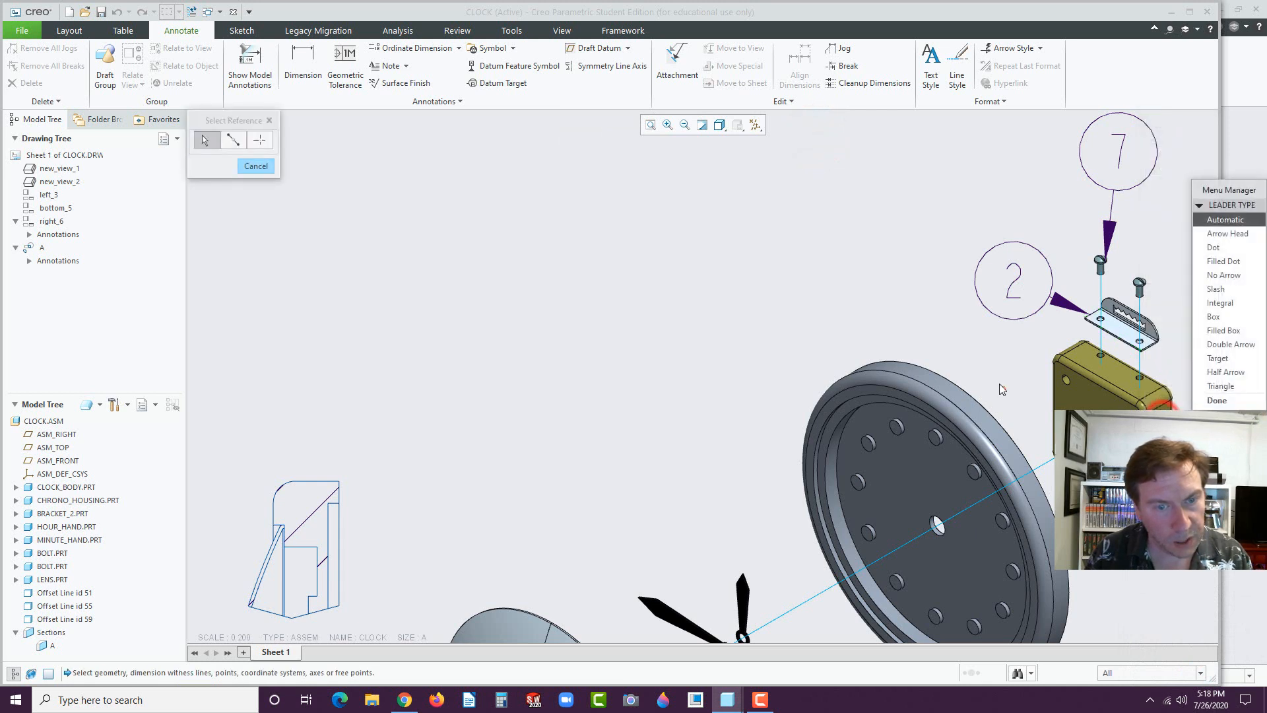
{"action": "left_click", "coordinate": [1053, 386]}
{"action": "middle_click", "coordinate": [890, 296]}
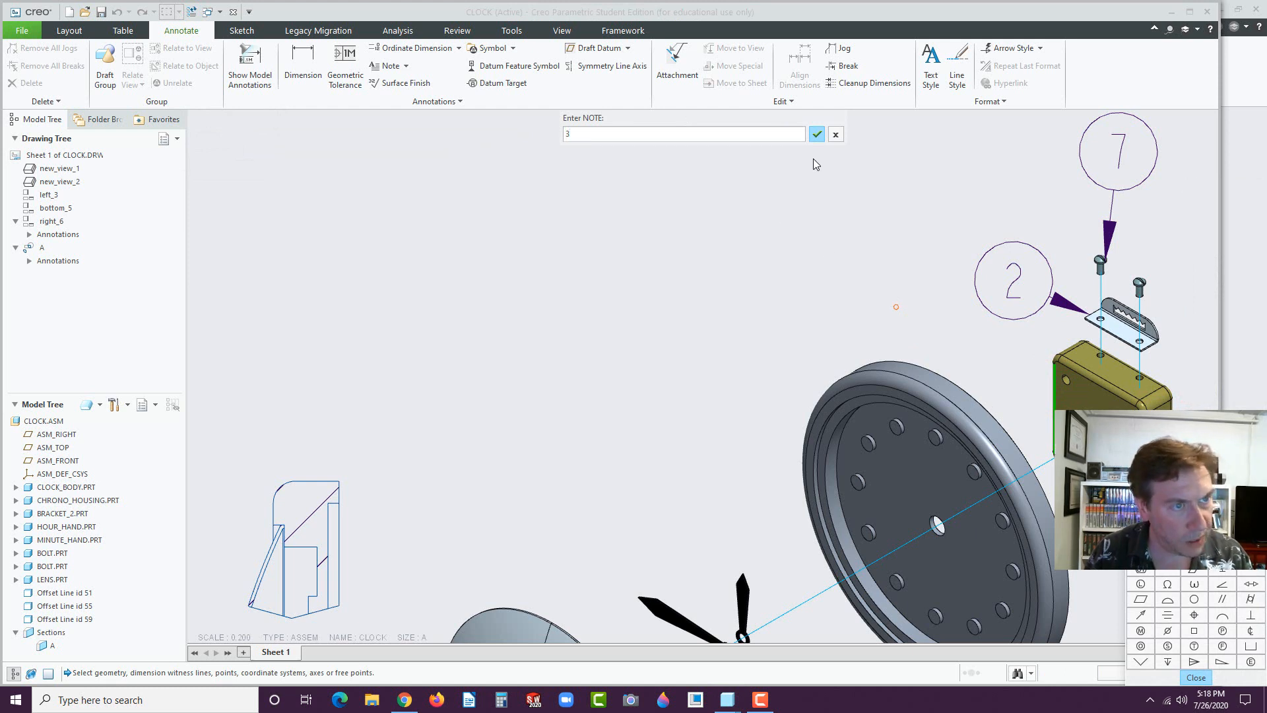
{"action": "left_click", "coordinate": [817, 134]}
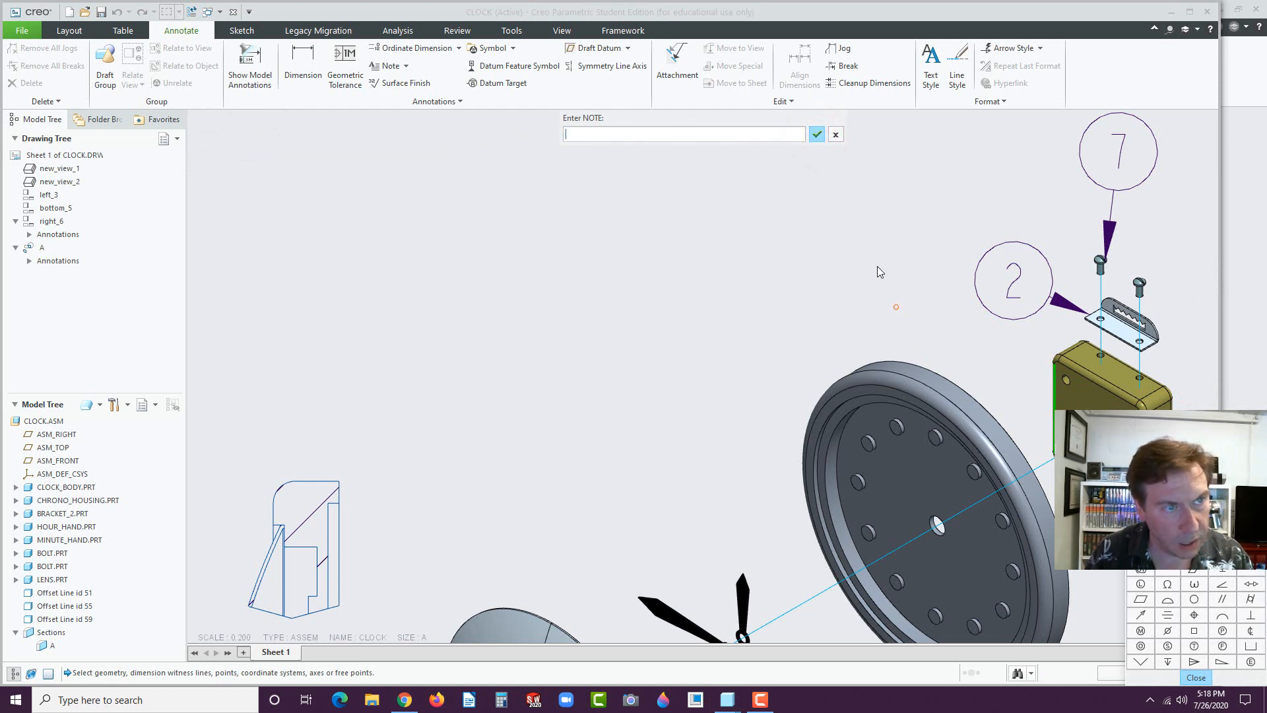
{"action": "left_click", "coordinate": [817, 134]}
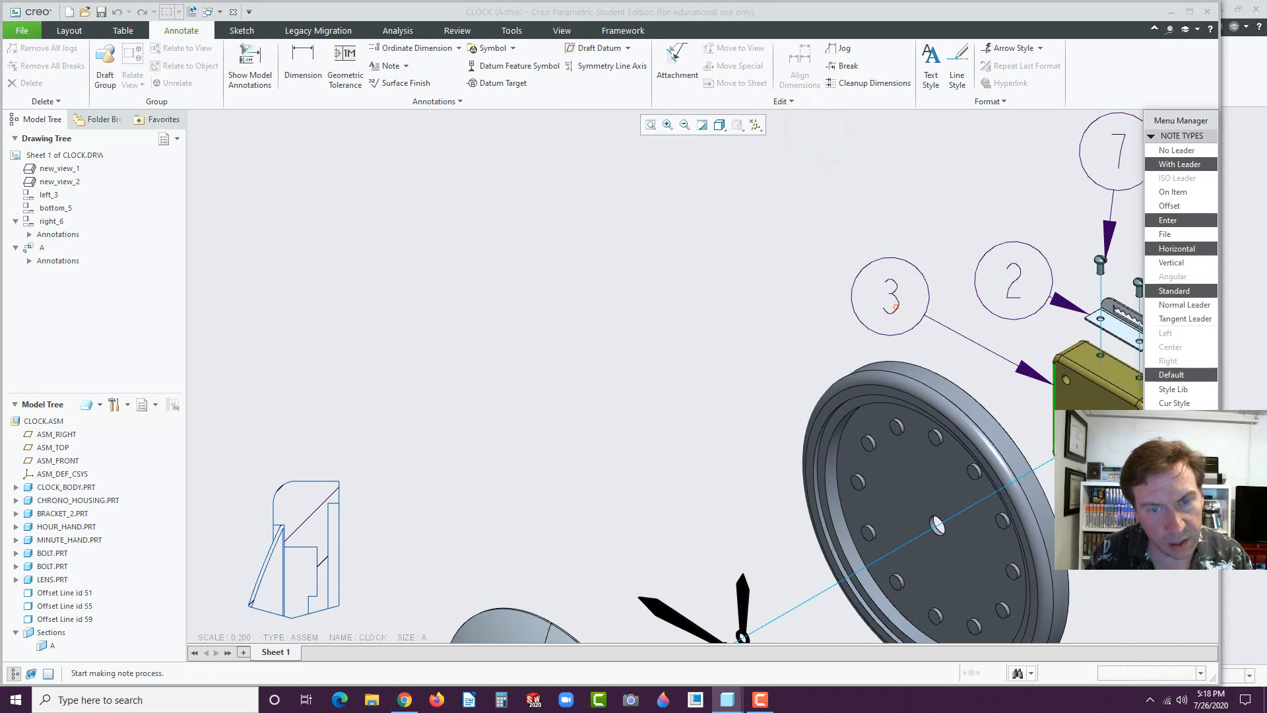
- Add a balloon note reading 4 just outside the round clock body, with its leader attached to the body's upper-left rim
{"action": "left_click", "coordinate": [1165, 415]}
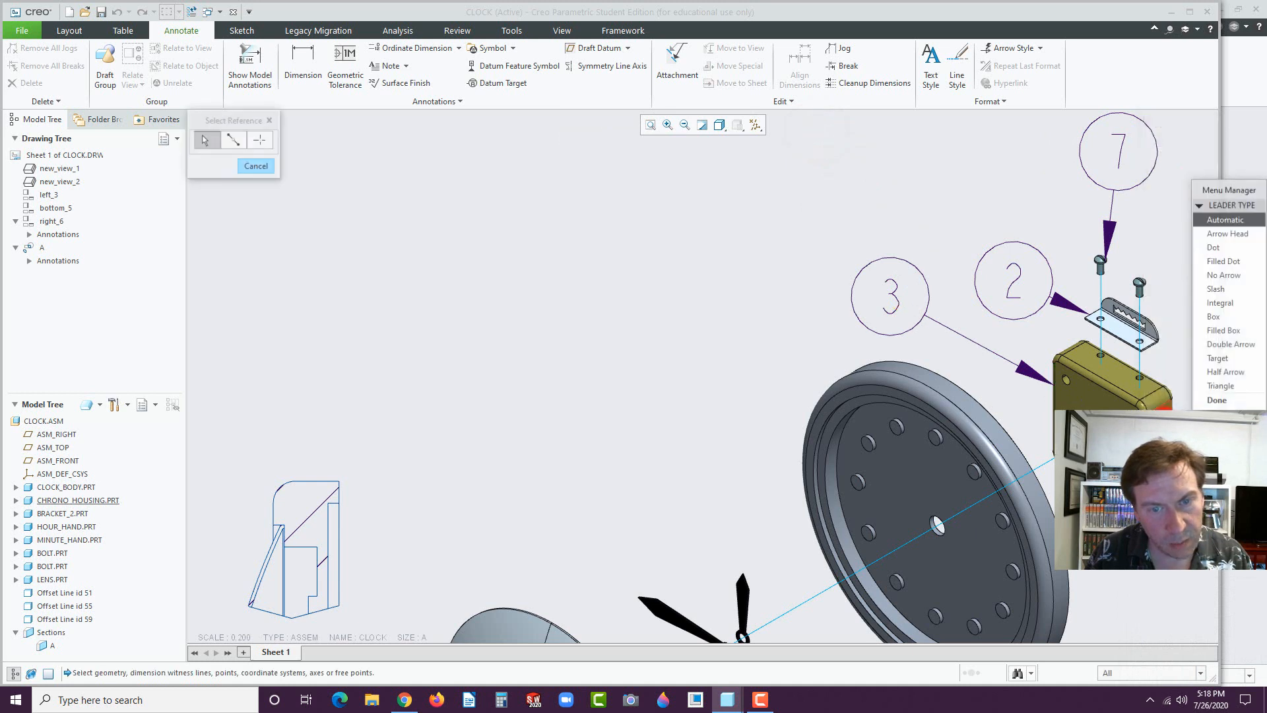
{"action": "left_click", "coordinate": [822, 399]}
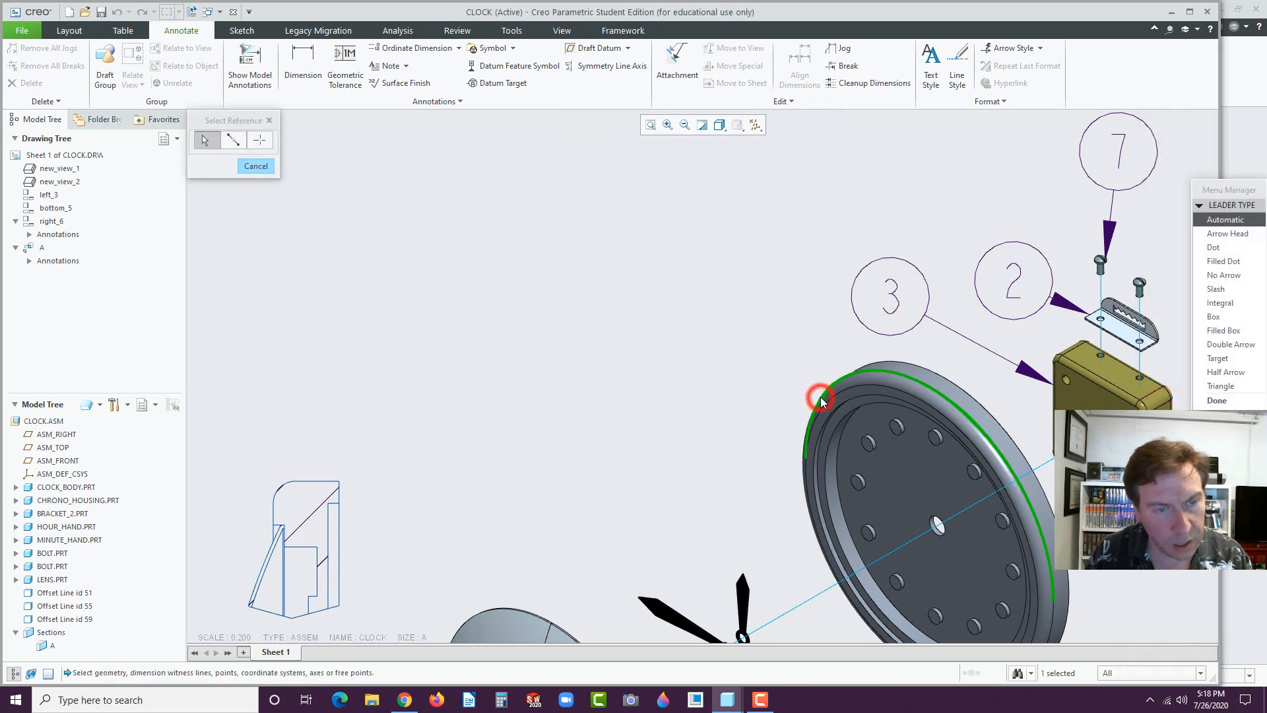
{"action": "middle_click", "coordinate": [783, 368]}
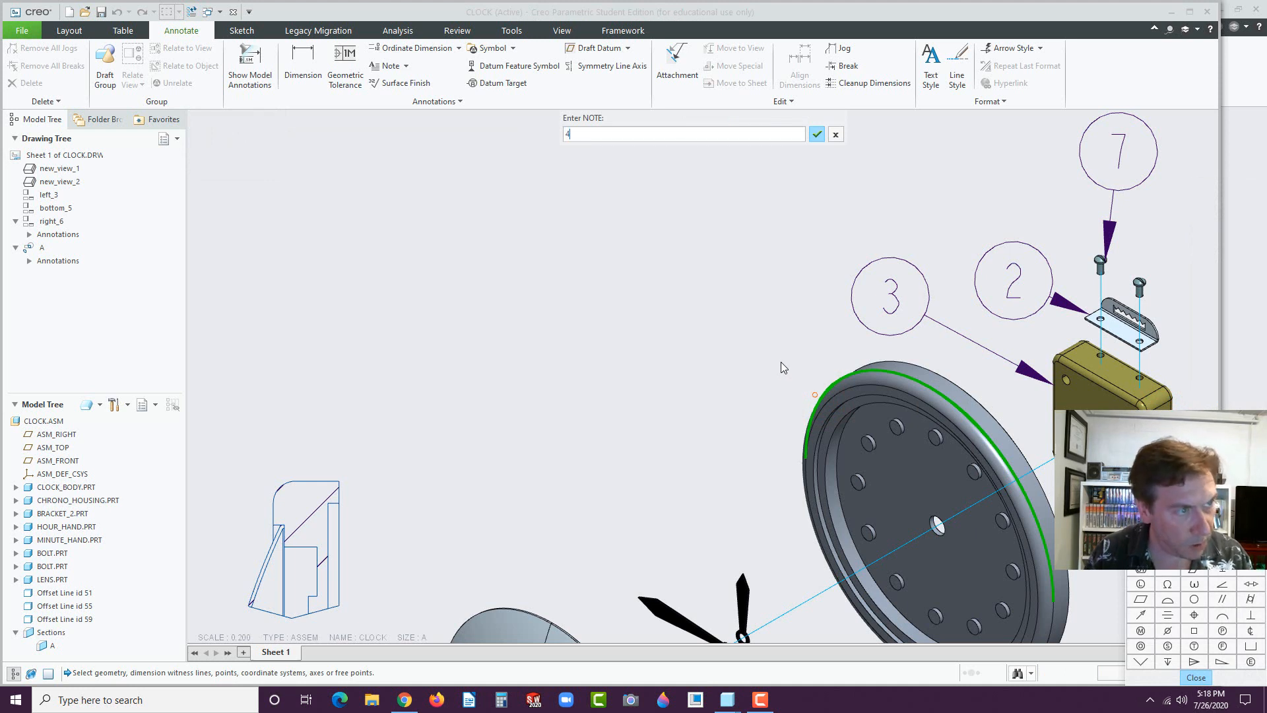
{"action": "type", "text": "4"}
{"action": "left_click", "coordinate": [817, 134]}
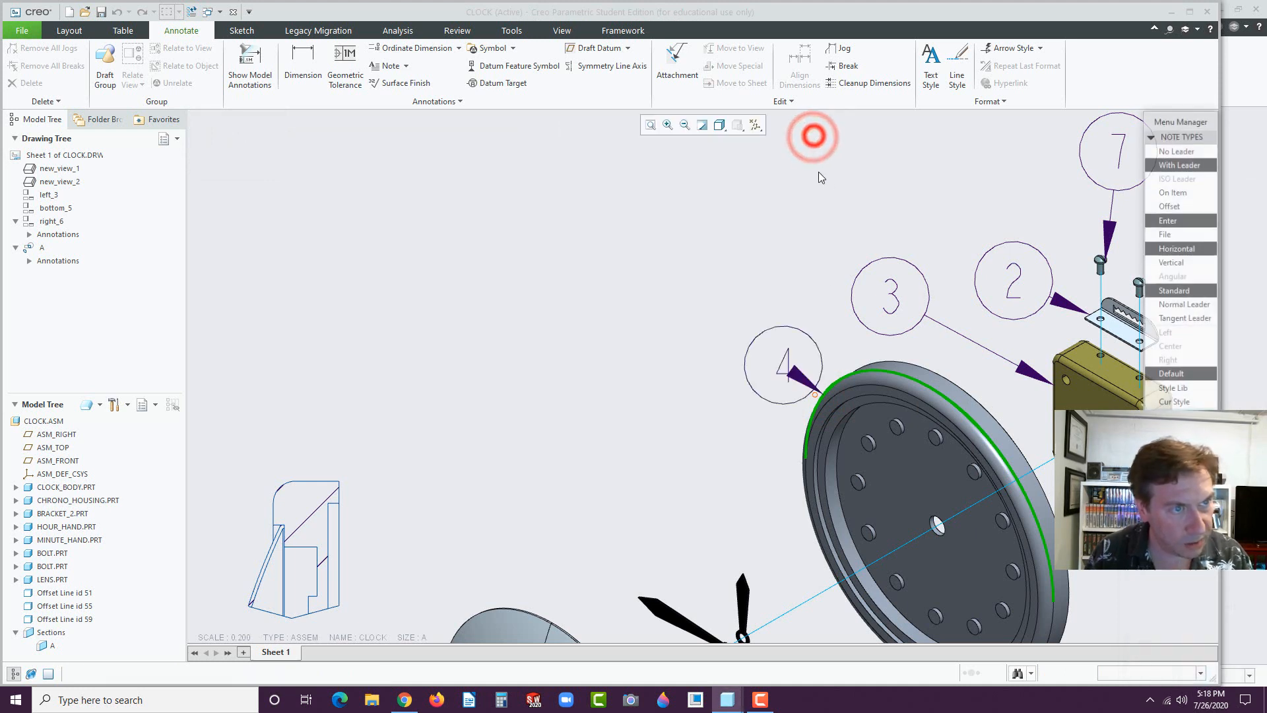
{"action": "left_click", "coordinate": [1175, 417]}
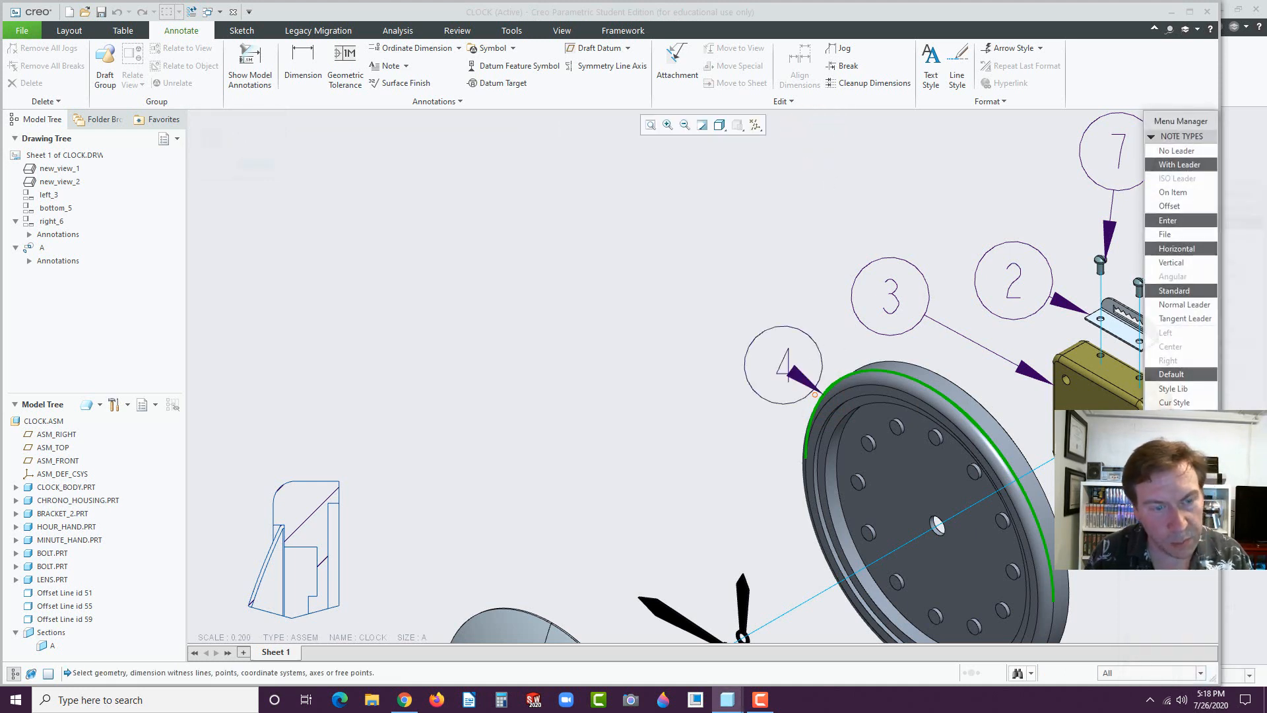
{"action": "scroll", "coordinate": [913, 454], "scroll_direction": "down", "scroll_amount": 2}
{"action": "scroll", "coordinate": [819, 552], "scroll_direction": "up", "scroll_amount": 2}
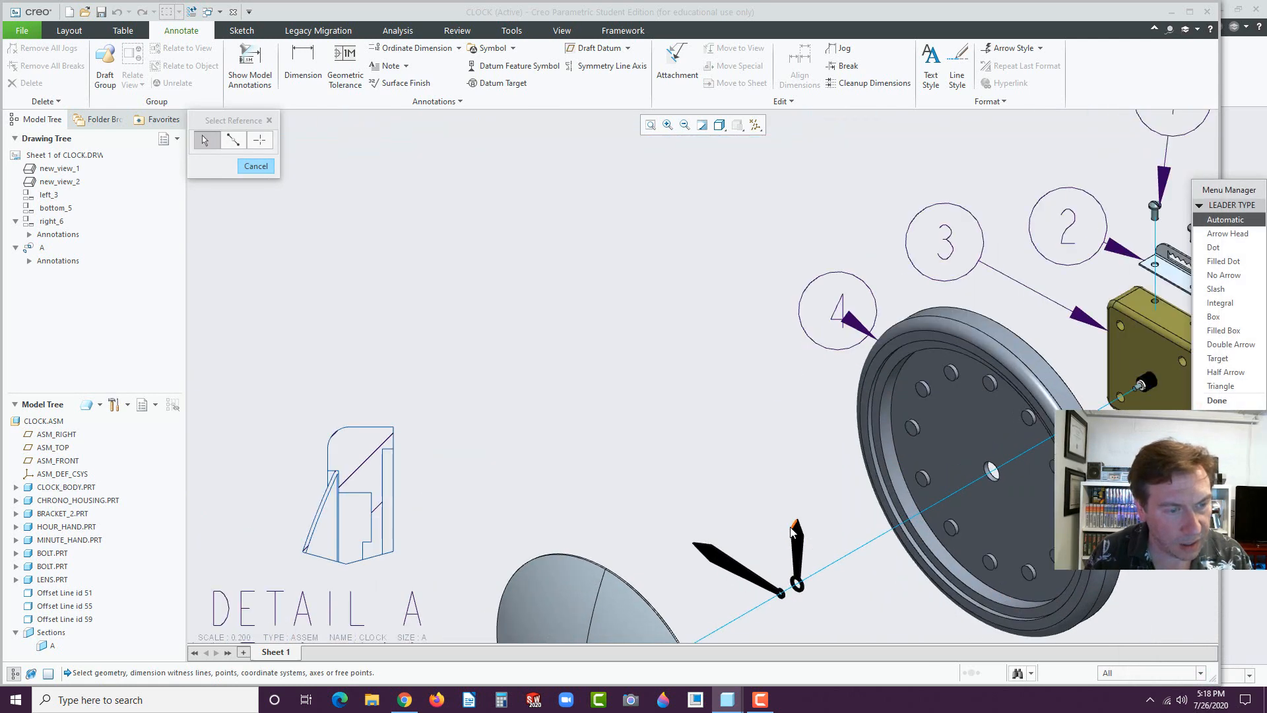
{"action": "left_click", "coordinate": [790, 527]}
{"action": "middle_click", "coordinate": [731, 449]}
{"action": "middle_click", "coordinate": [732, 448]}
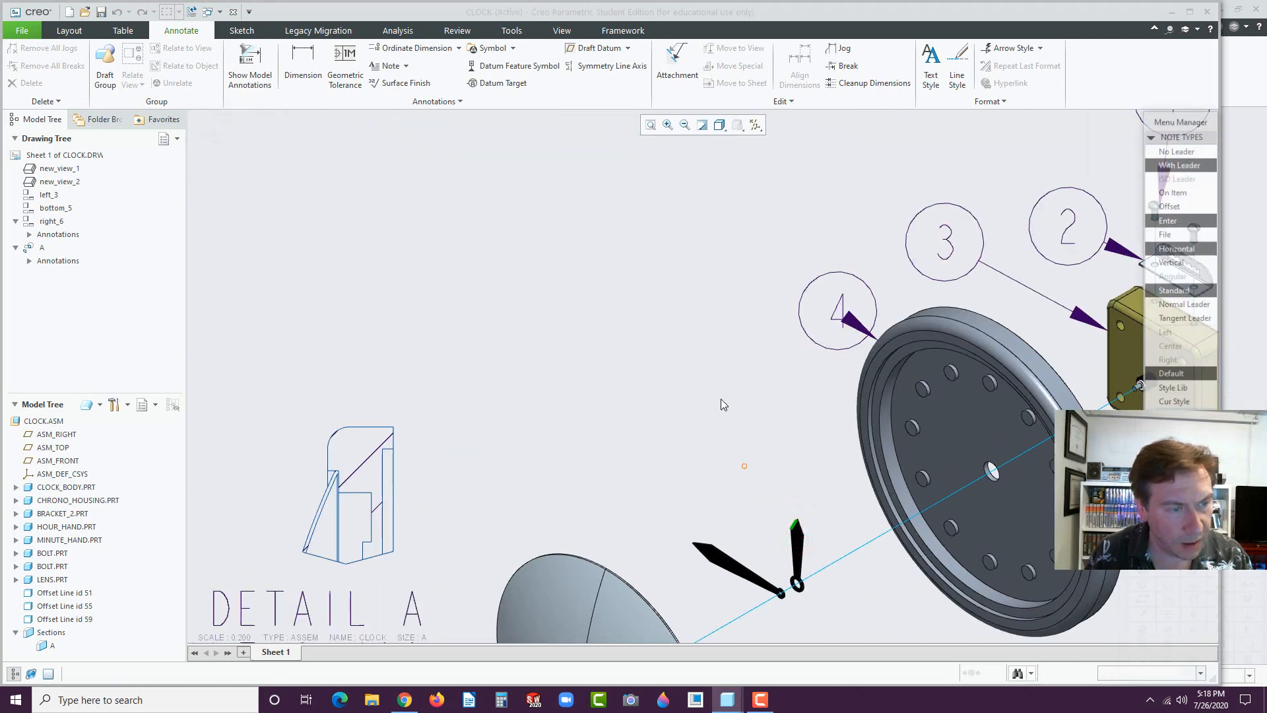
{"action": "left_click", "coordinate": [1169, 417]}
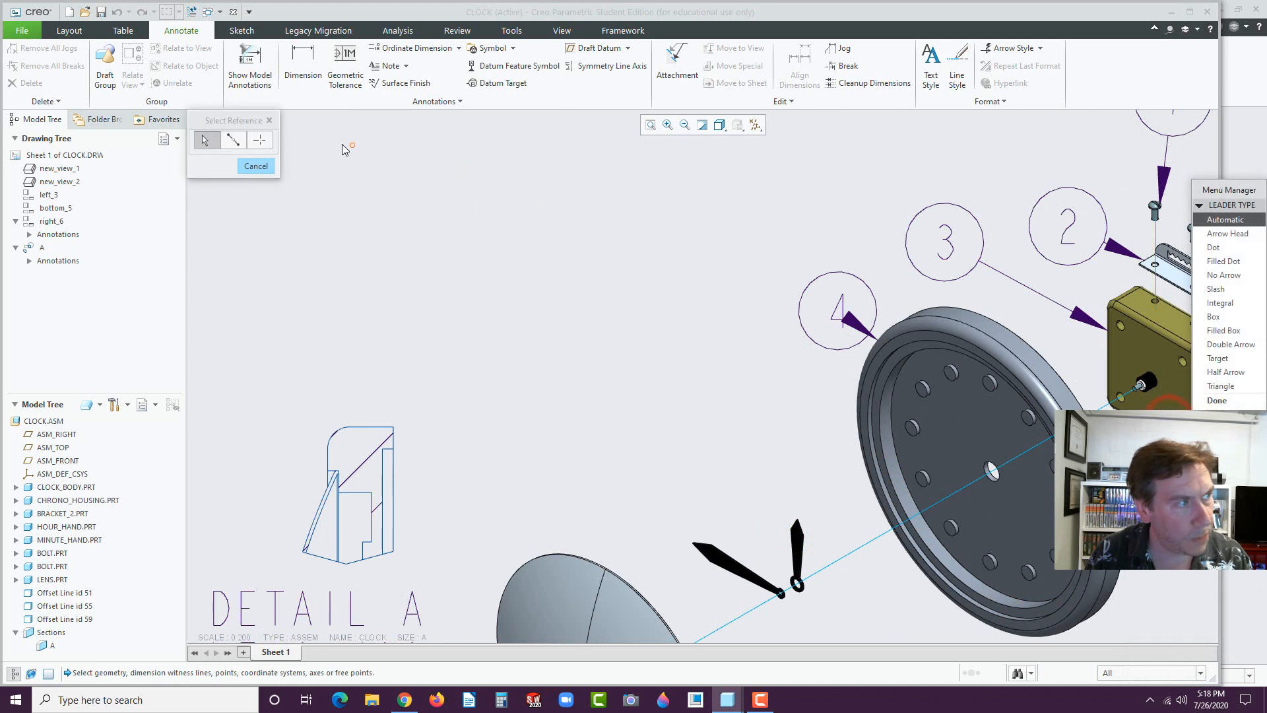
{"action": "left_click", "coordinate": [256, 166]}
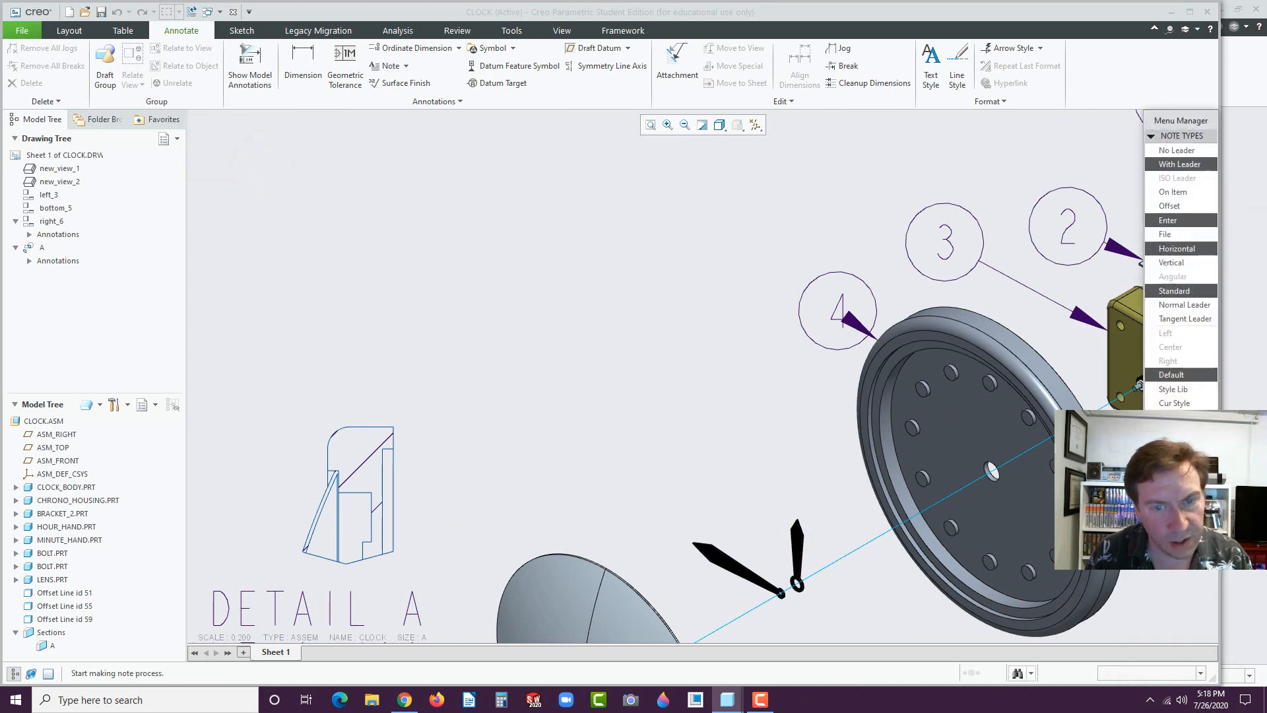
- Add a balloon note reading 5 above the upright clock hand, with its leader attached to the hand's tip
{"action": "left_click", "coordinate": [1172, 415]}
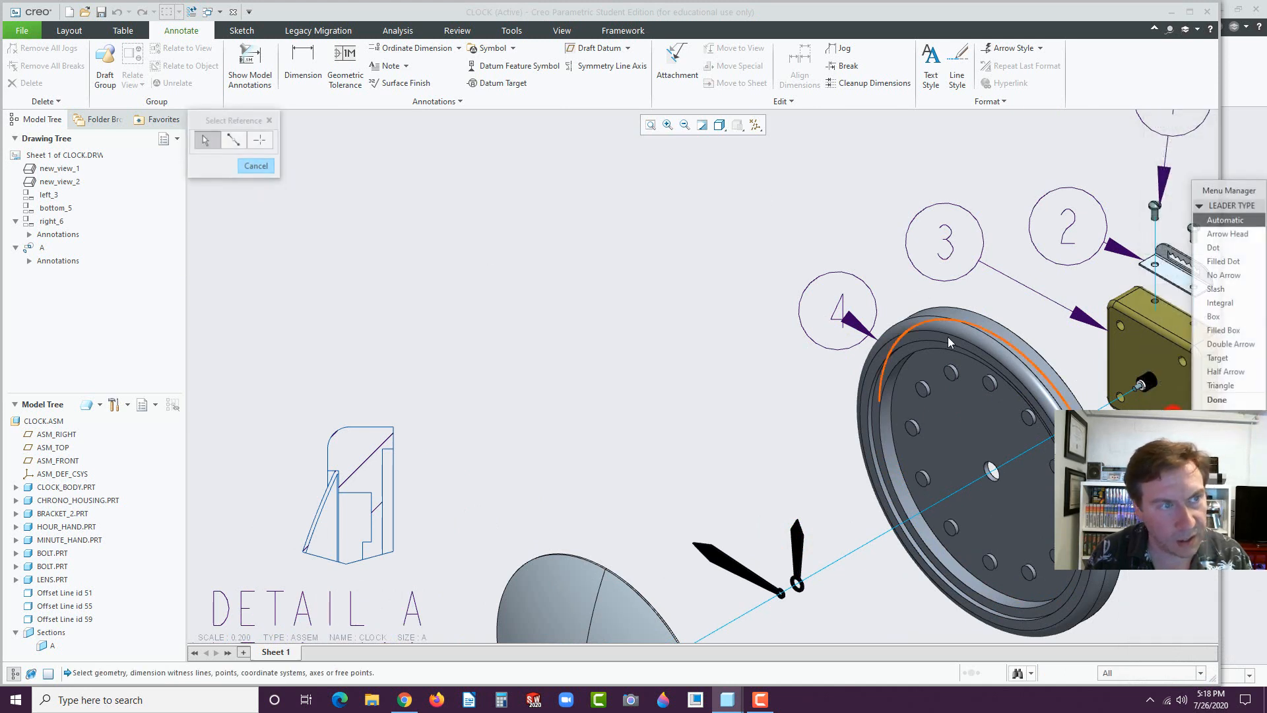
{"action": "left_click", "coordinate": [792, 530]}
{"action": "middle_click", "coordinate": [748, 454]}
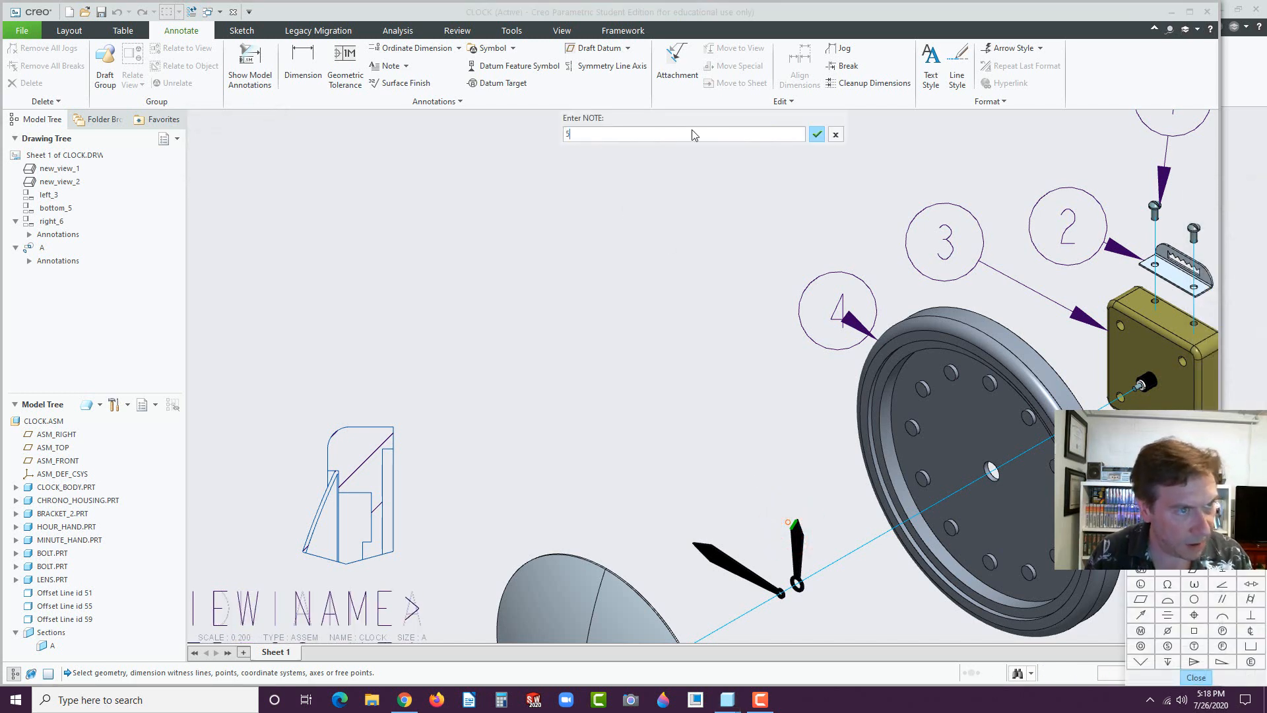
{"action": "left_click", "coordinate": [817, 134]}
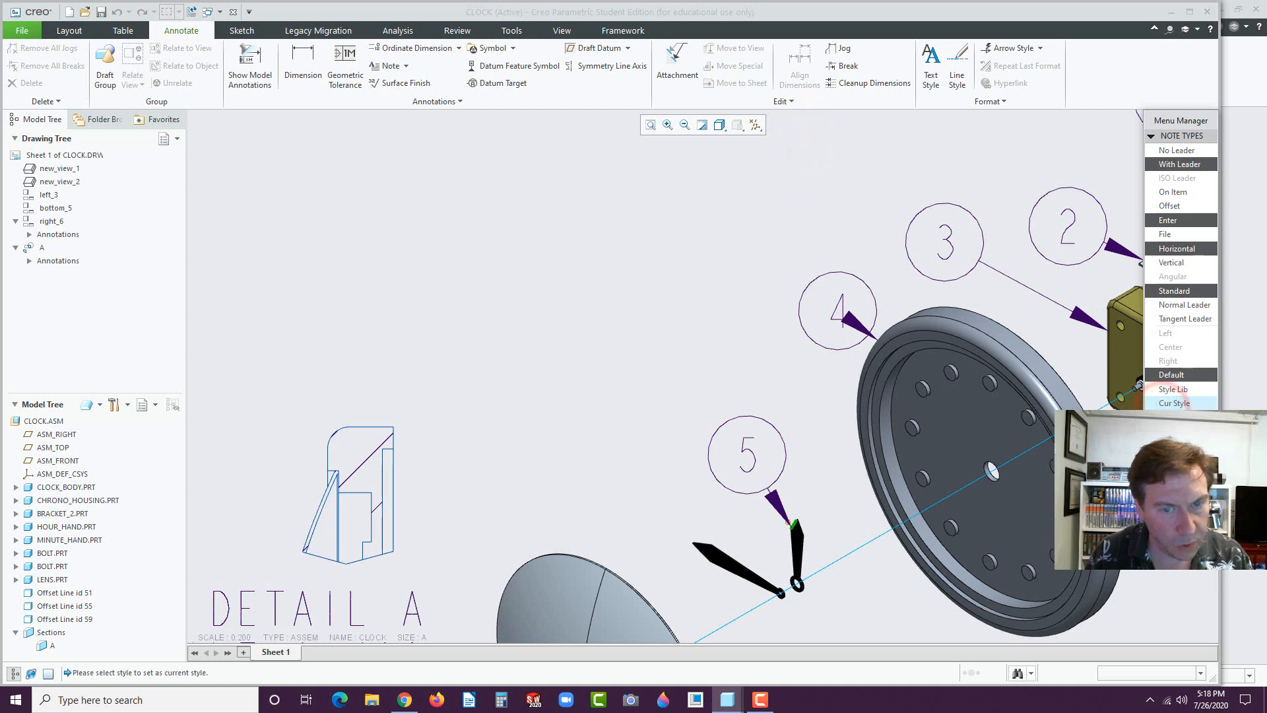
- Add a balloon note reading 6 above the slanted clock hand, with its leader attached to that hand's tip
{"action": "left_click", "coordinate": [1167, 415]}
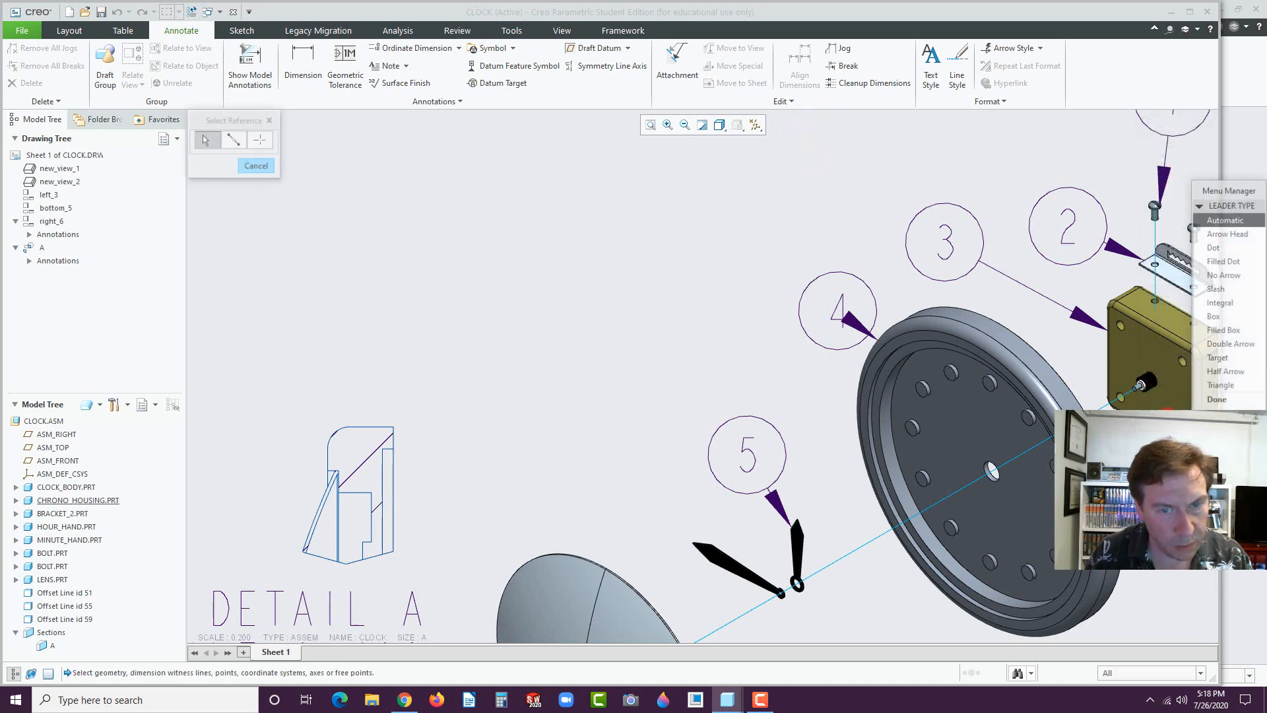
{"action": "left_click", "coordinate": [705, 549]}
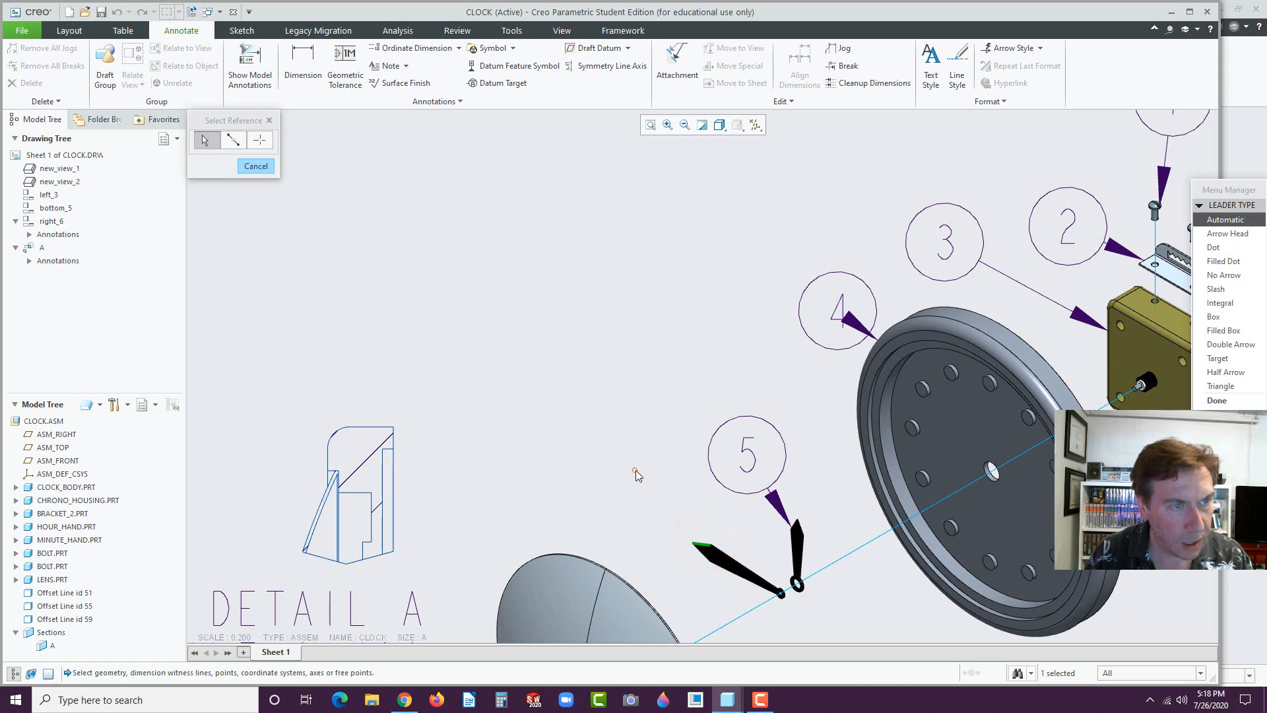
{"action": "middle_click", "coordinate": [635, 470]}
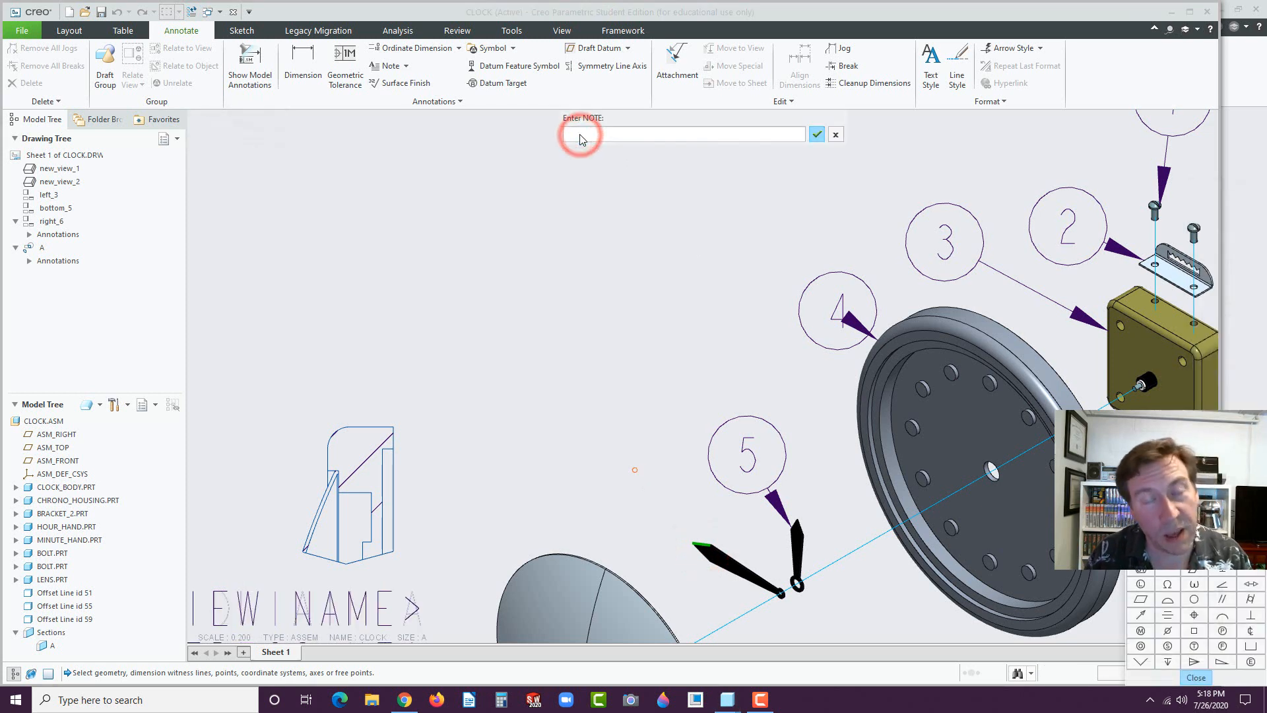
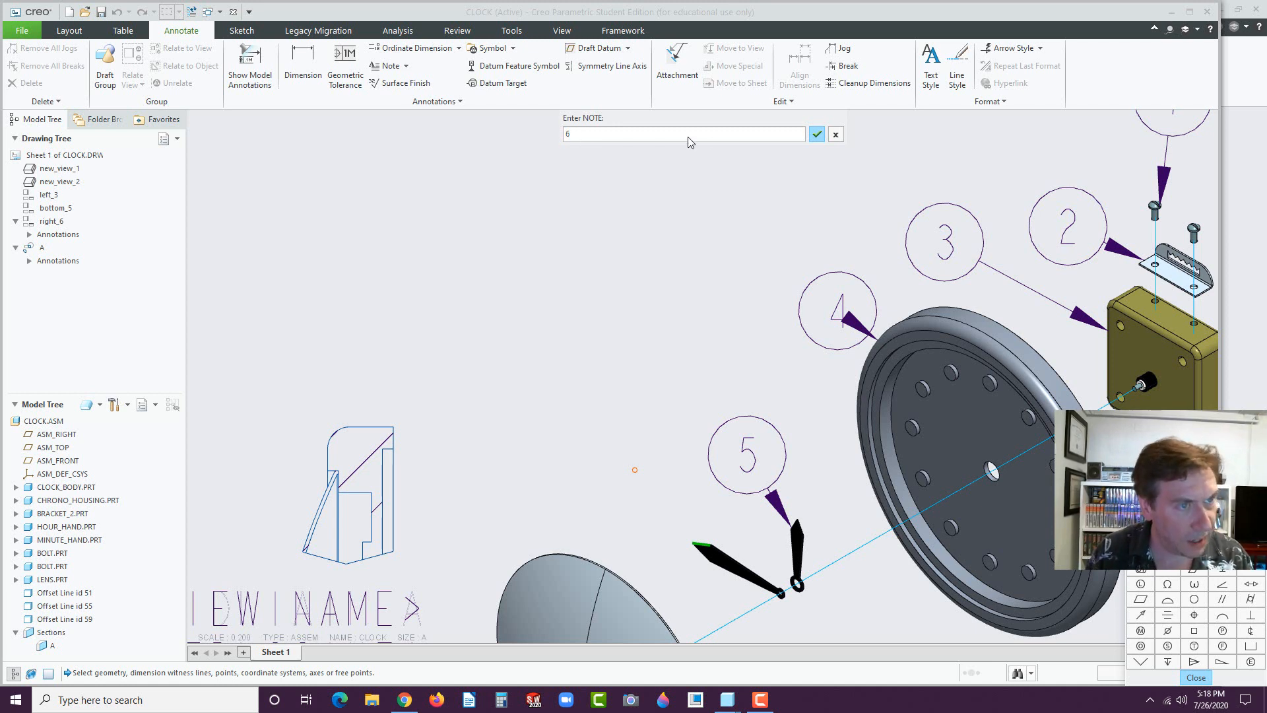
{"action": "left_click", "coordinate": [817, 135]}
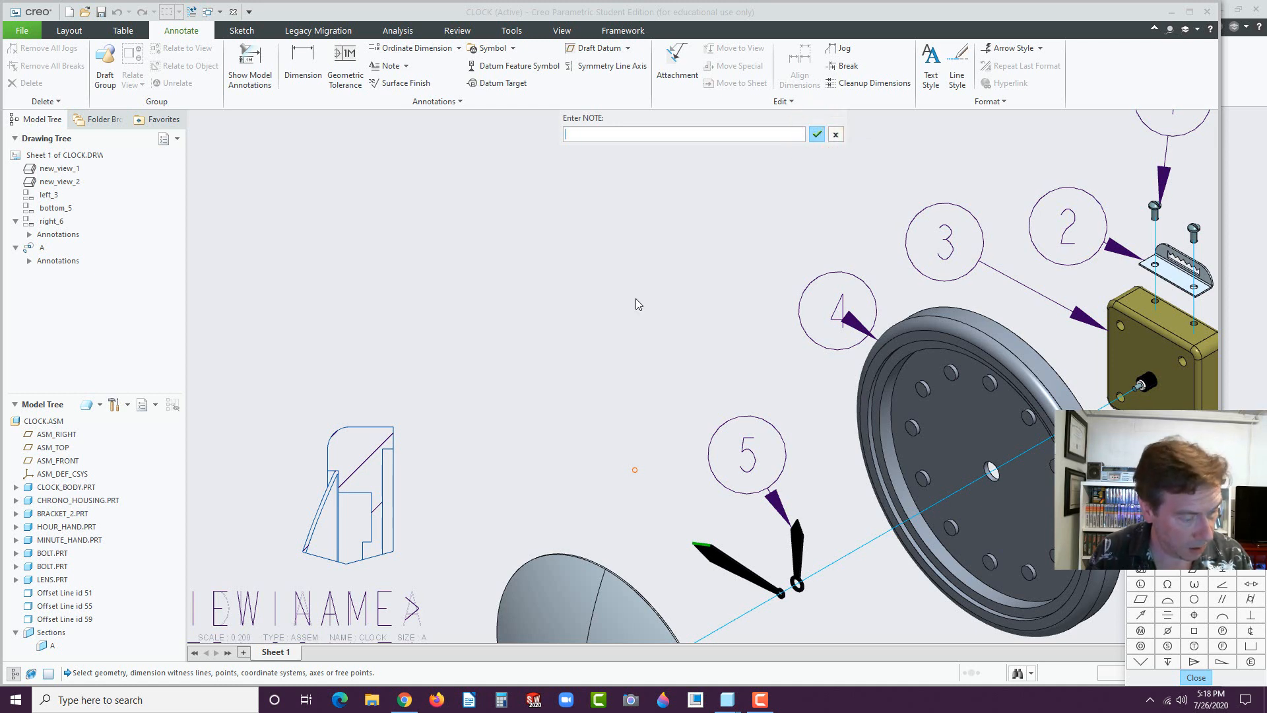
{"action": "key", "text": "Return"}
- Add a balloon note reading 1 above the lens in the exploded view, with its leader attached to the lens's upper edge
{"action": "scroll", "coordinate": [726, 437], "scroll_direction": "up", "scroll_amount": 2}
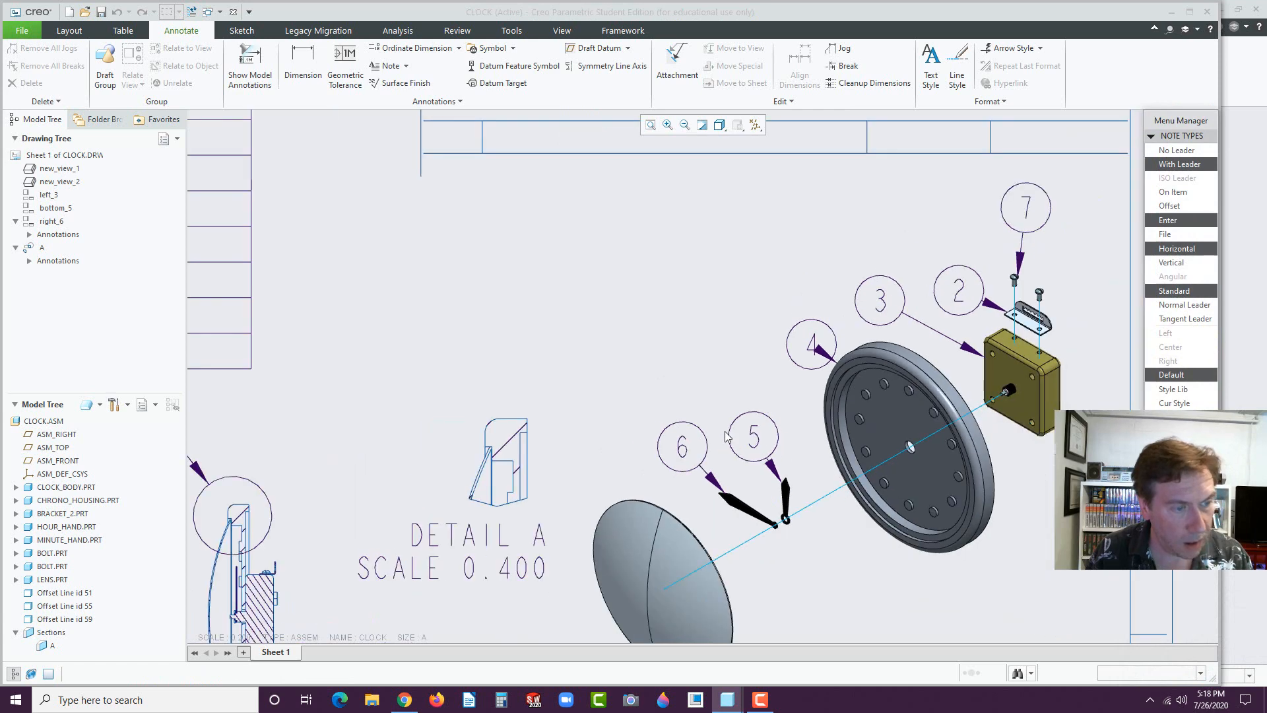
{"action": "scroll", "coordinate": [697, 520], "scroll_direction": "up", "scroll_amount": 2}
{"action": "scroll", "coordinate": [679, 503], "scroll_direction": "down", "scroll_amount": 2}
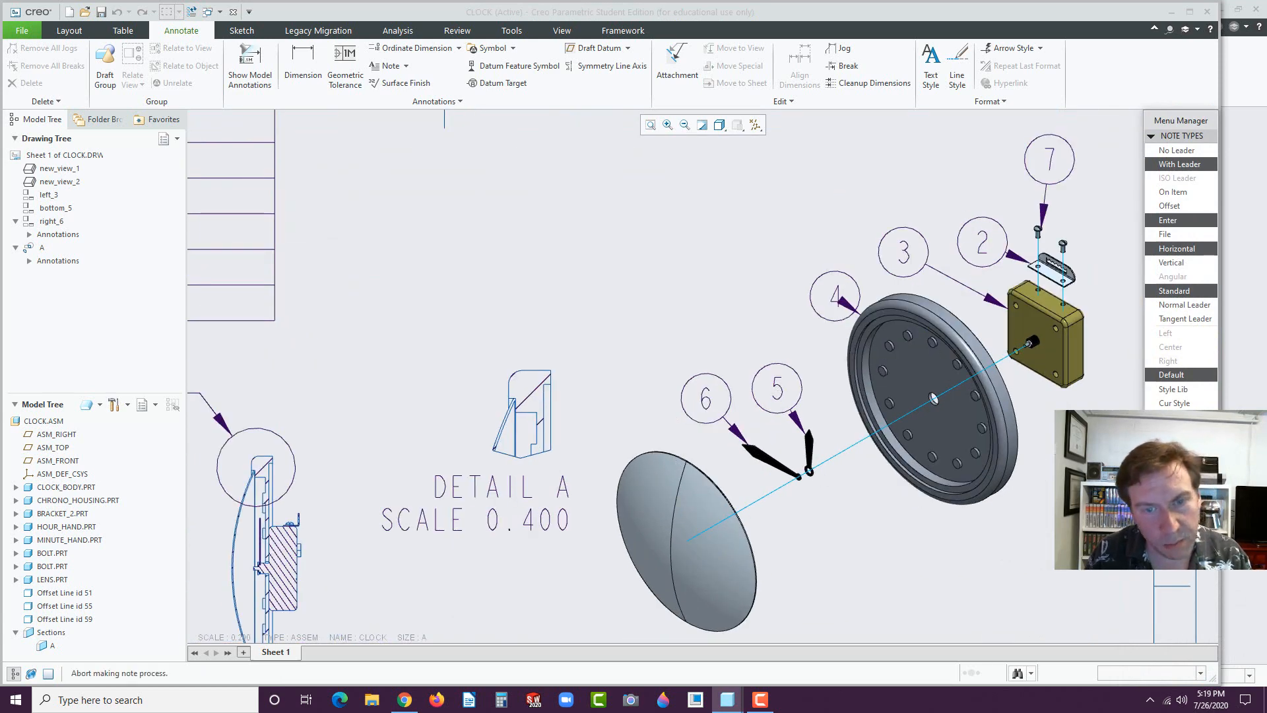
{"action": "left_click", "coordinate": [1171, 416]}
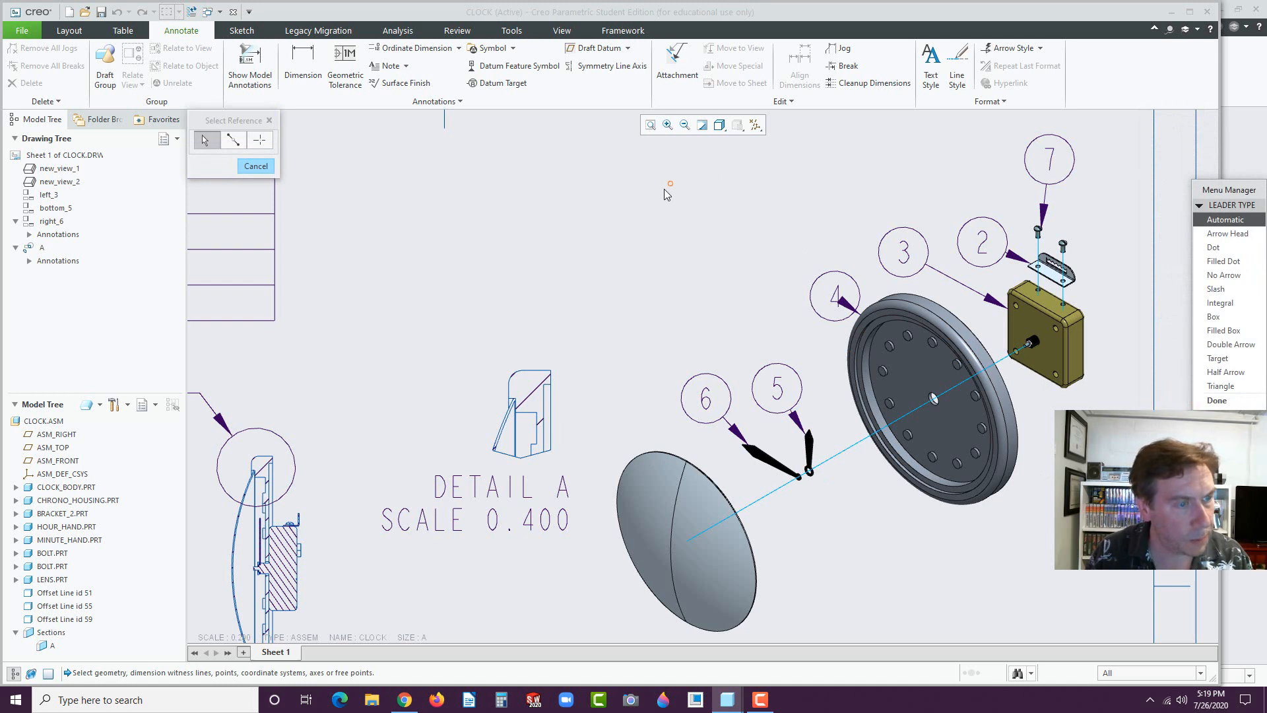
{"action": "left_click", "coordinate": [646, 456]}
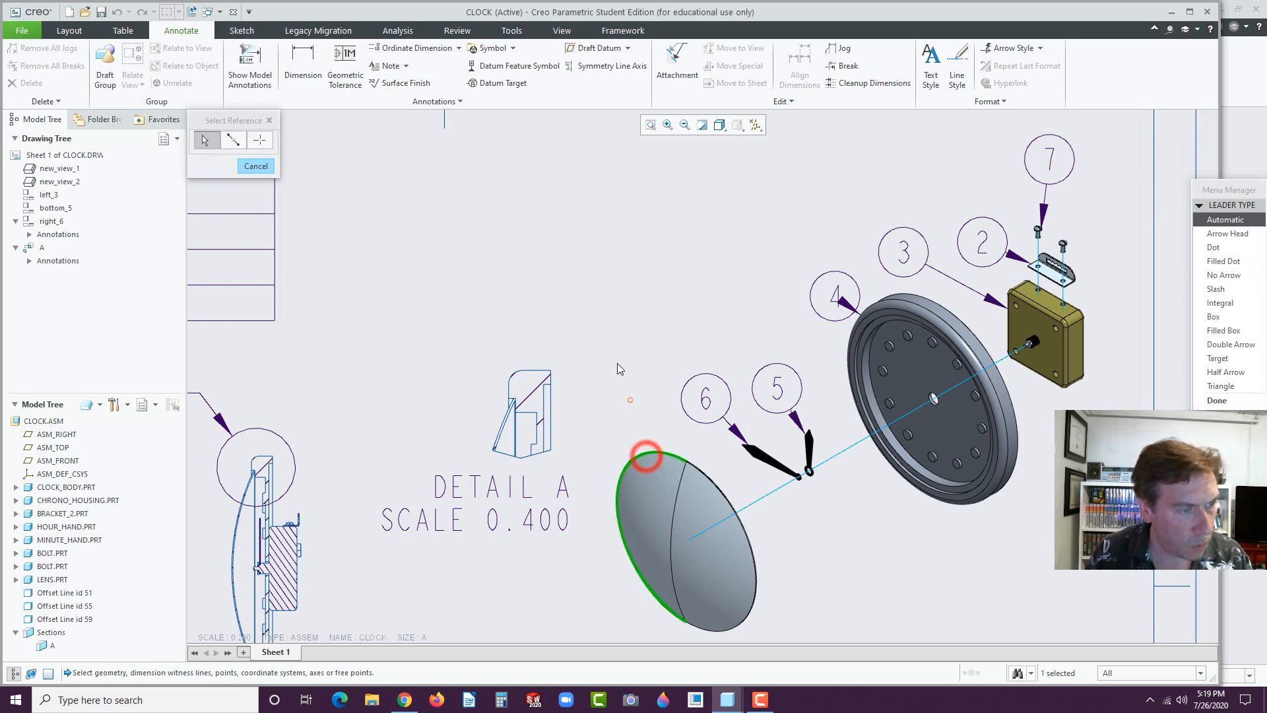
{"action": "left_click", "coordinate": [630, 400]}
{"action": "type", "text": "1"}
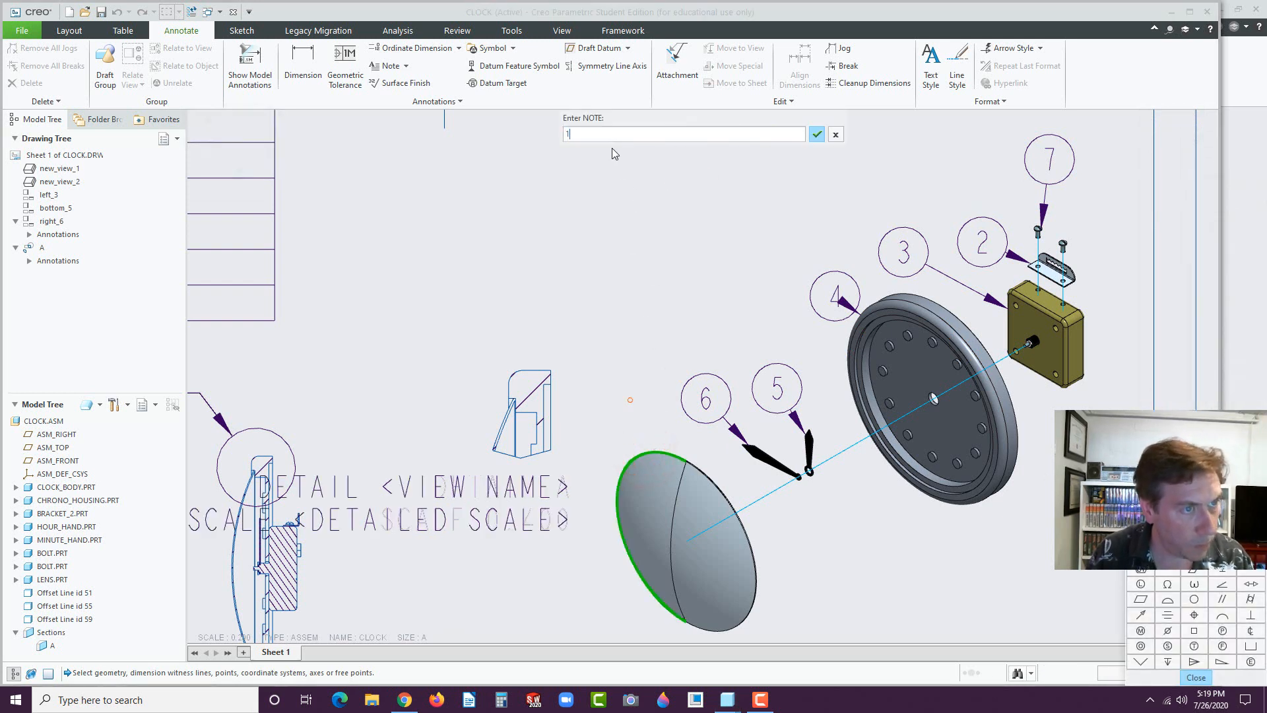
{"action": "left_click", "coordinate": [816, 134]}
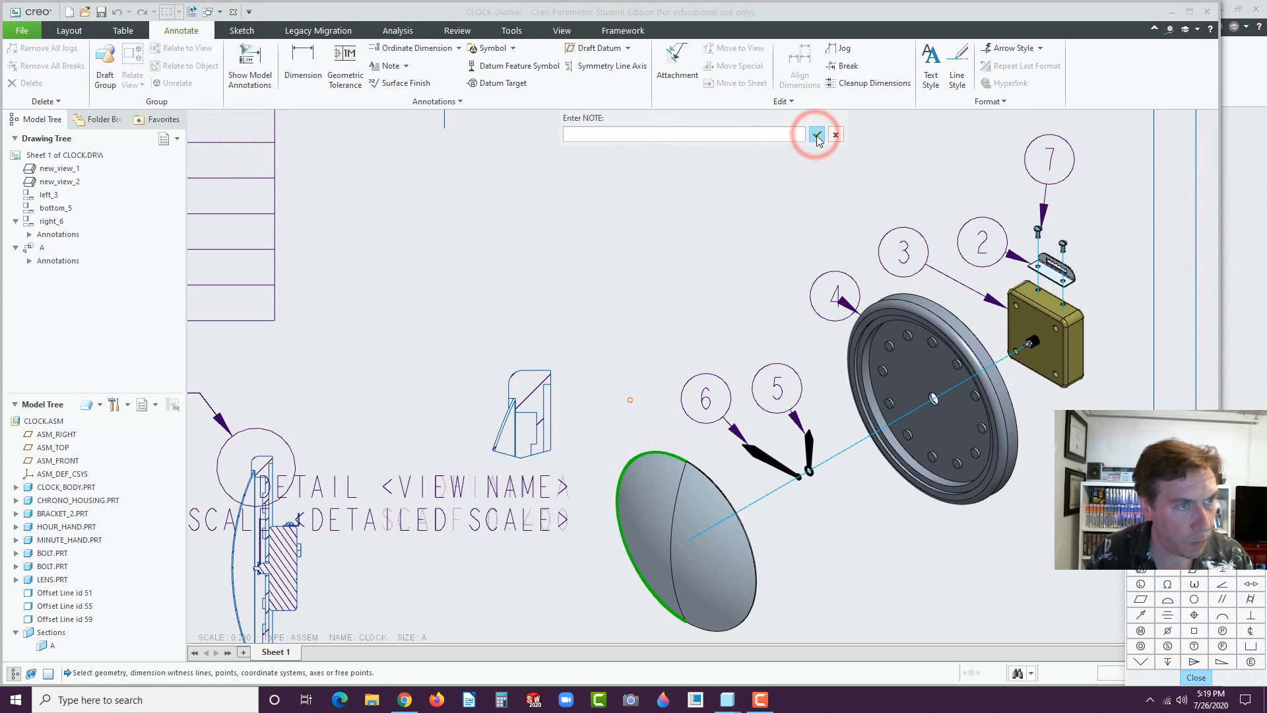
{"action": "left_click", "coordinate": [817, 135]}
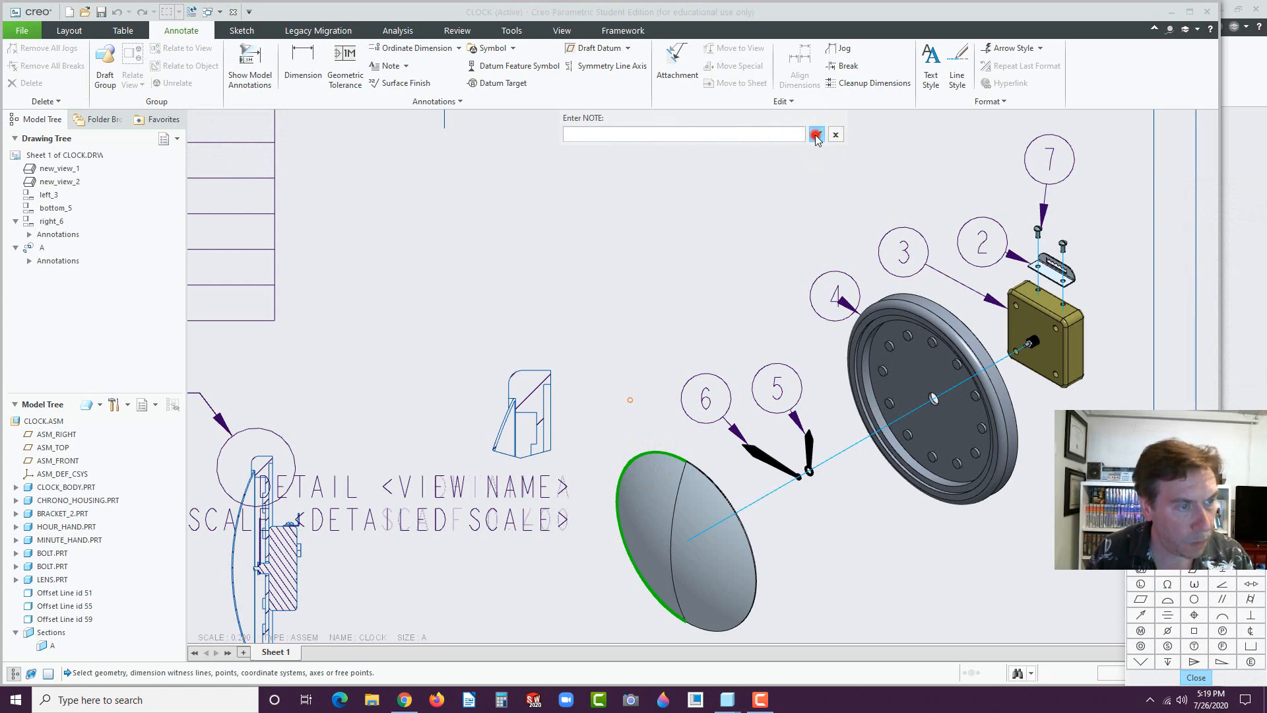
{"action": "middle_click", "coordinate": [743, 227]}
{"action": "left_click", "coordinate": [747, 270]}
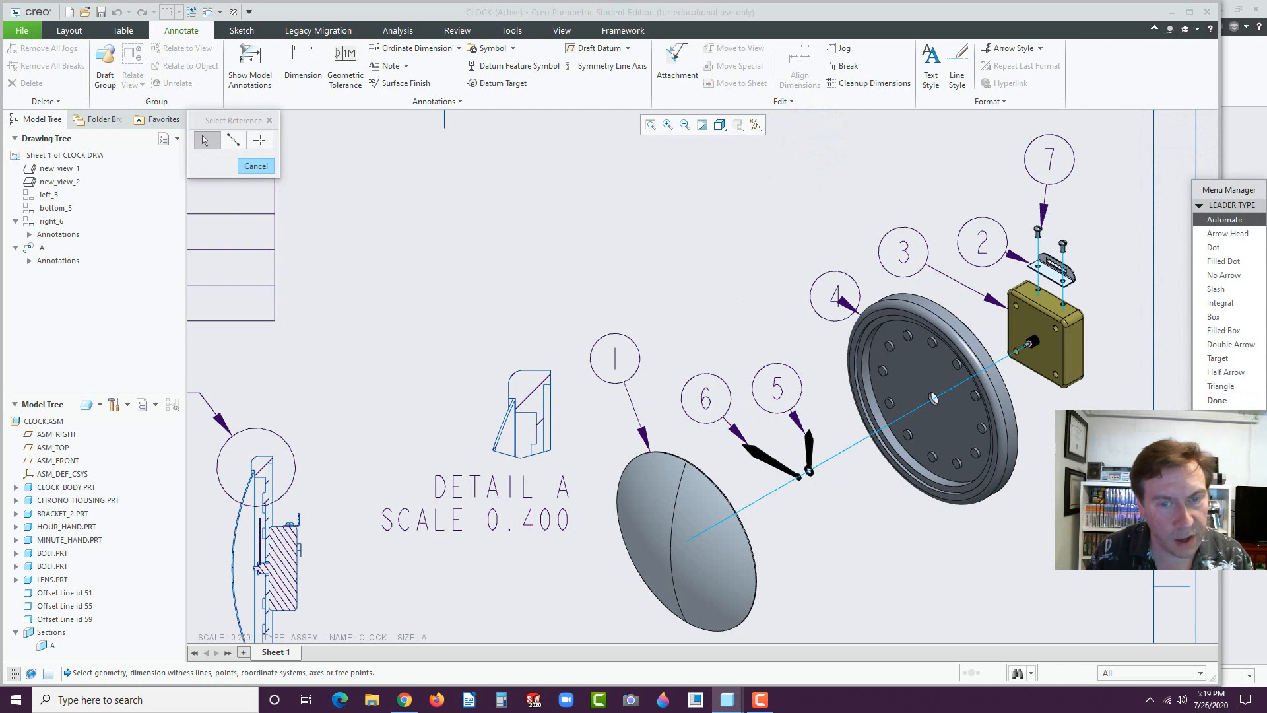
{"action": "left_click", "coordinate": [1217, 400]}
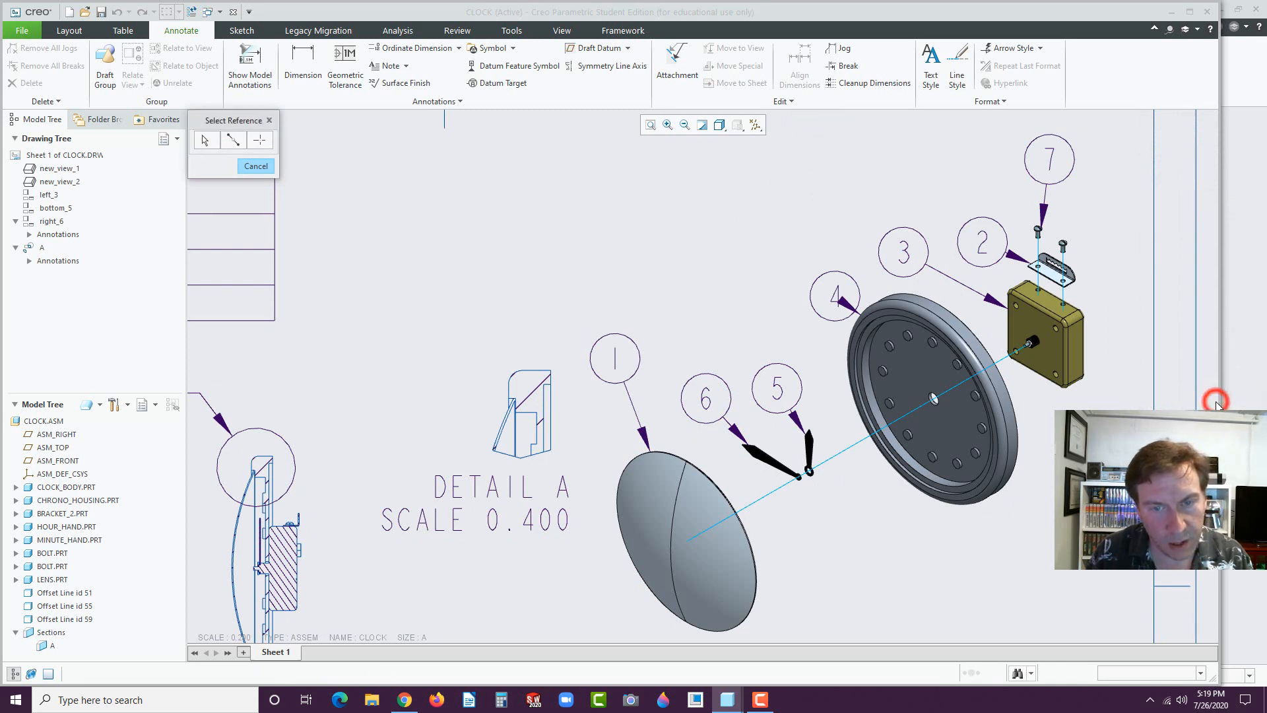
{"action": "left_click", "coordinate": [831, 329]}
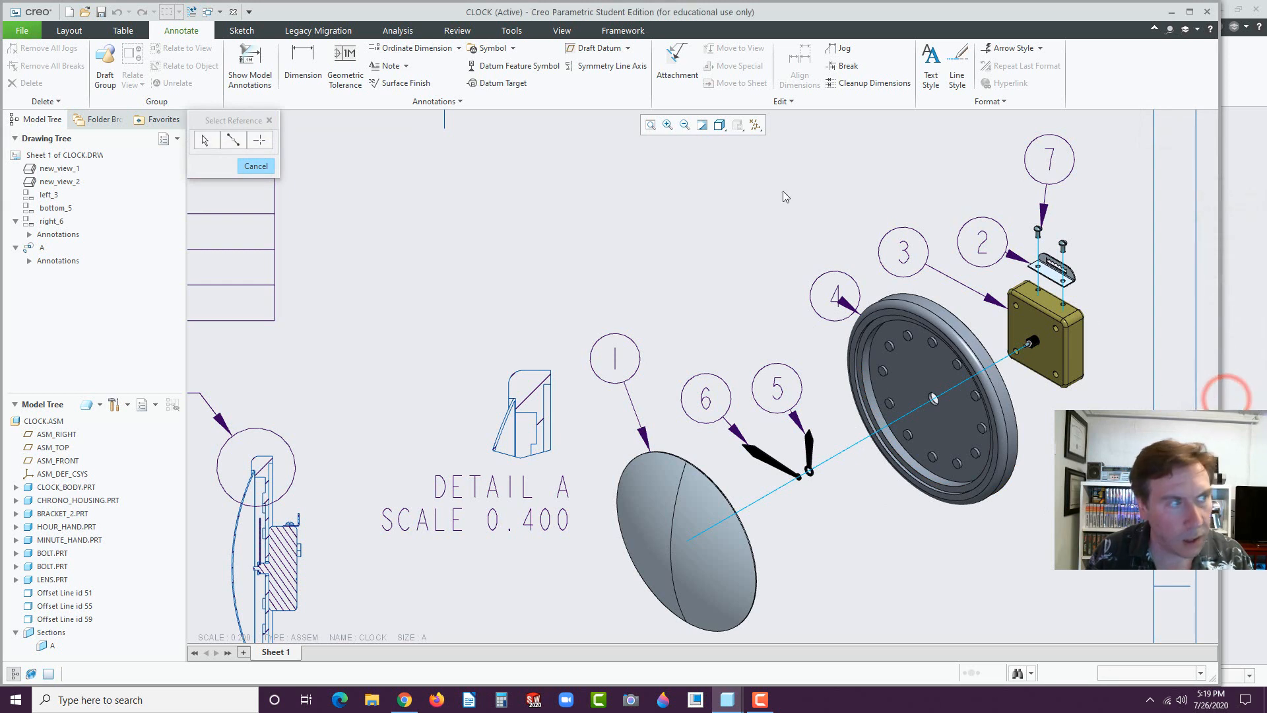
{"action": "left_click", "coordinate": [255, 169]}
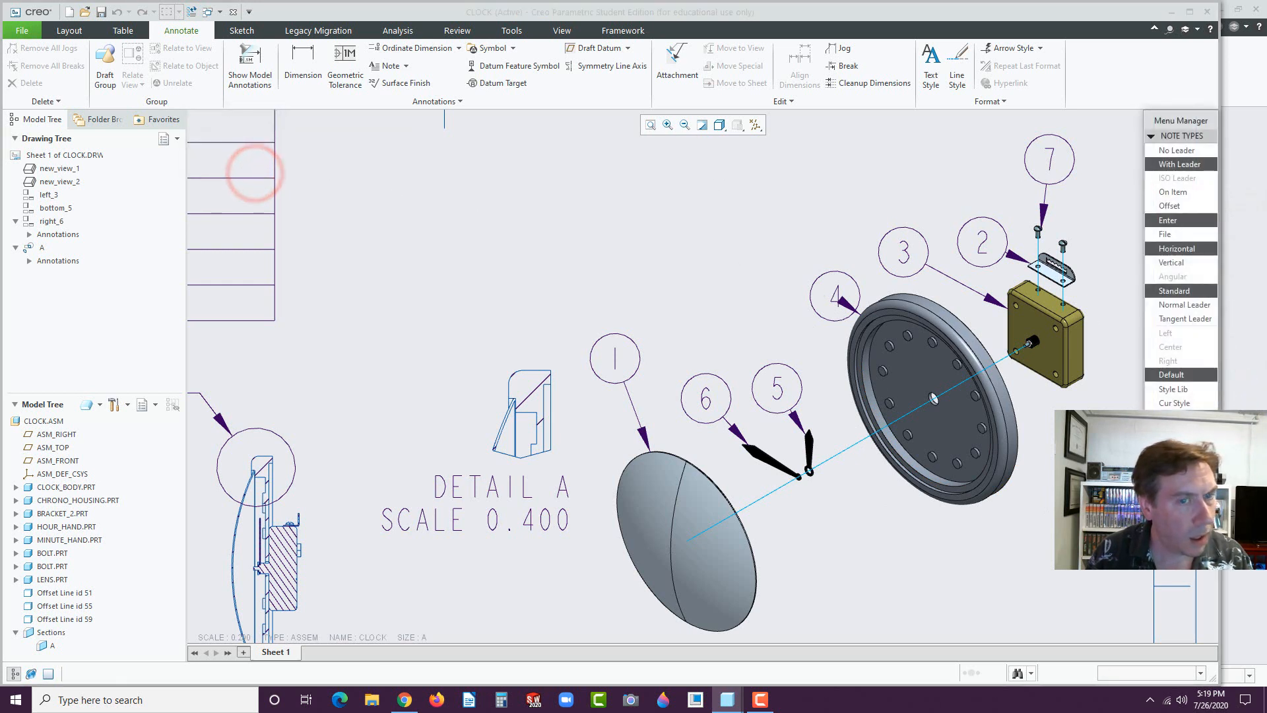
- End note creation and move balloon 4 farther out from the clock body so its leader to the rim is longer
{"action": "left_click", "coordinate": [1175, 430]}
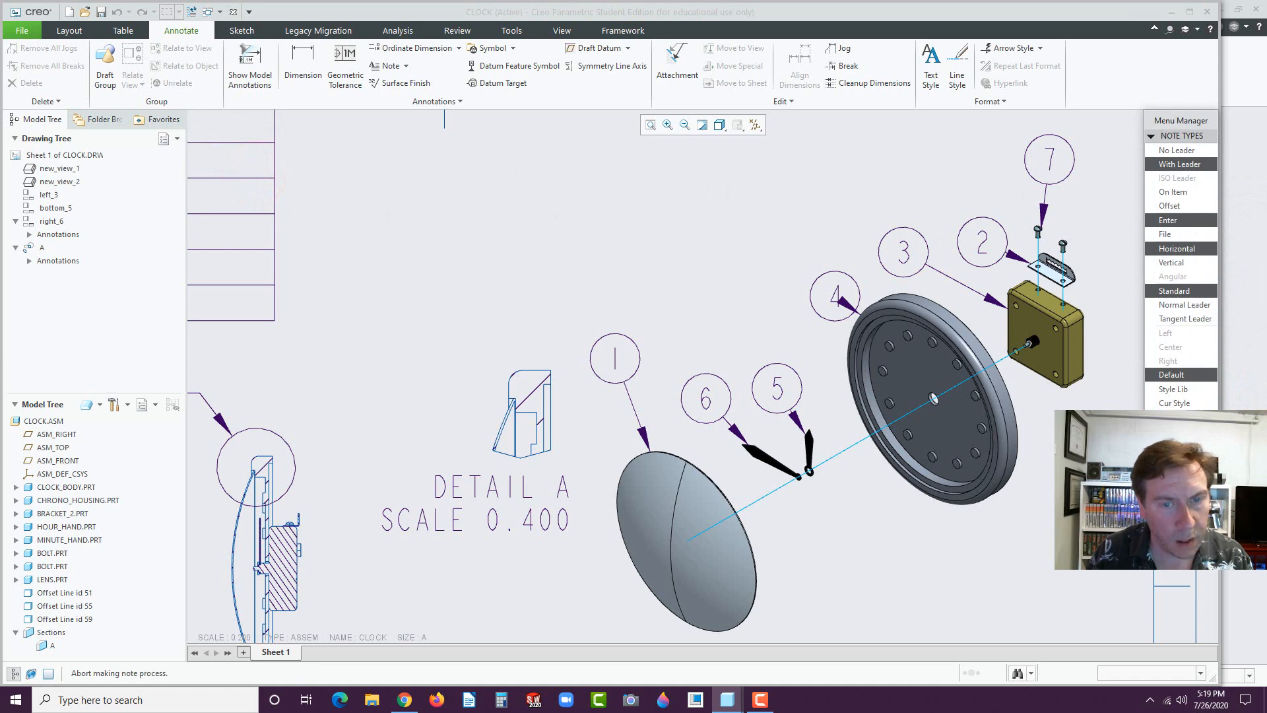
{"action": "left_click", "coordinate": [726, 243]}
{"action": "scroll", "coordinate": [719, 304], "scroll_direction": "down", "scroll_amount": 2}
{"action": "mouse_move", "coordinate": [710, 367]}
{"action": "left_mouse_down"}
{"action": "mouse_move", "coordinate": [702, 332]}
{"action": "mouse_move", "coordinate": [713, 362]}
{"action": "left_mouse_up"}
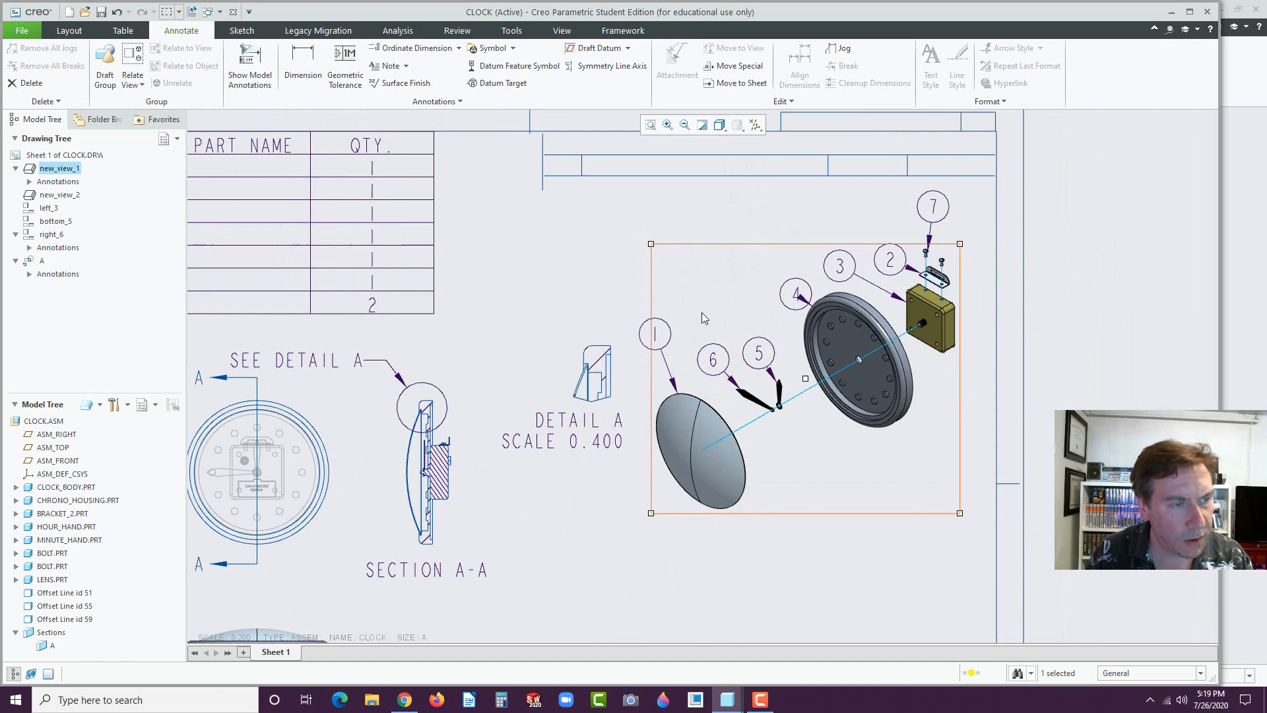
{"action": "double_click", "coordinate": [710, 354]}
{"action": "left_click", "coordinate": [1199, 408]}
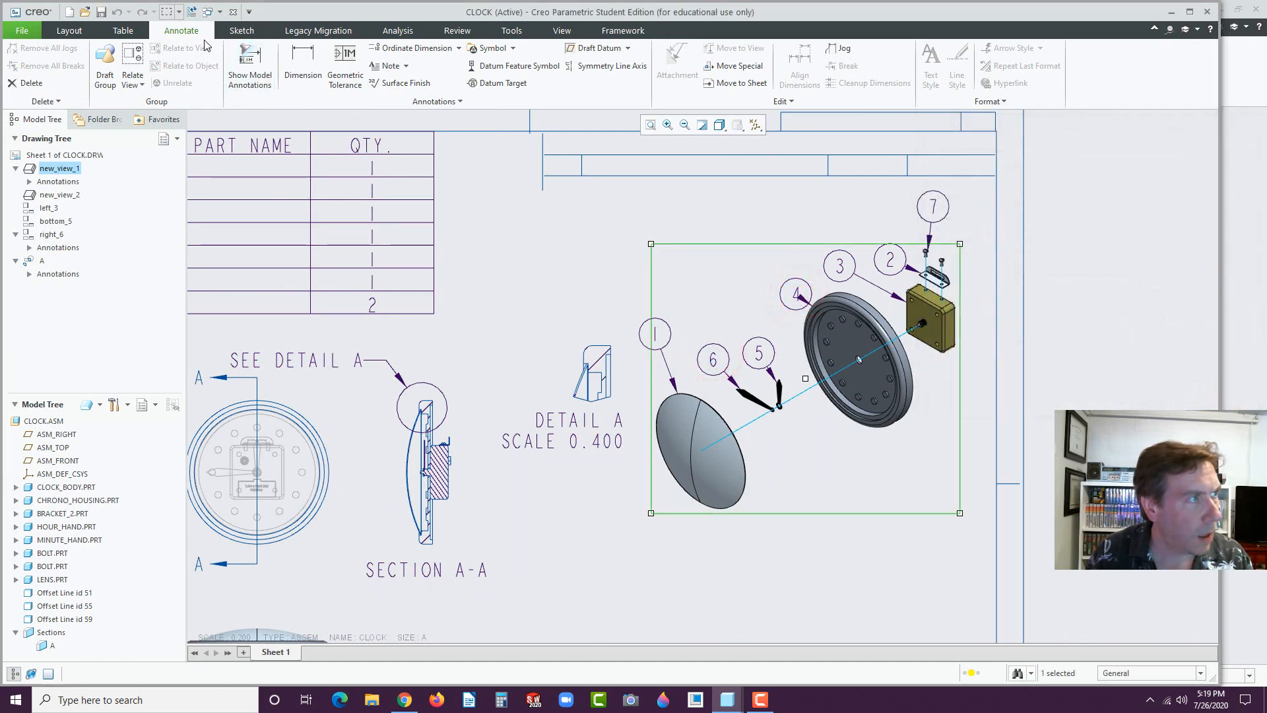
{"action": "left_click", "coordinate": [811, 549]}
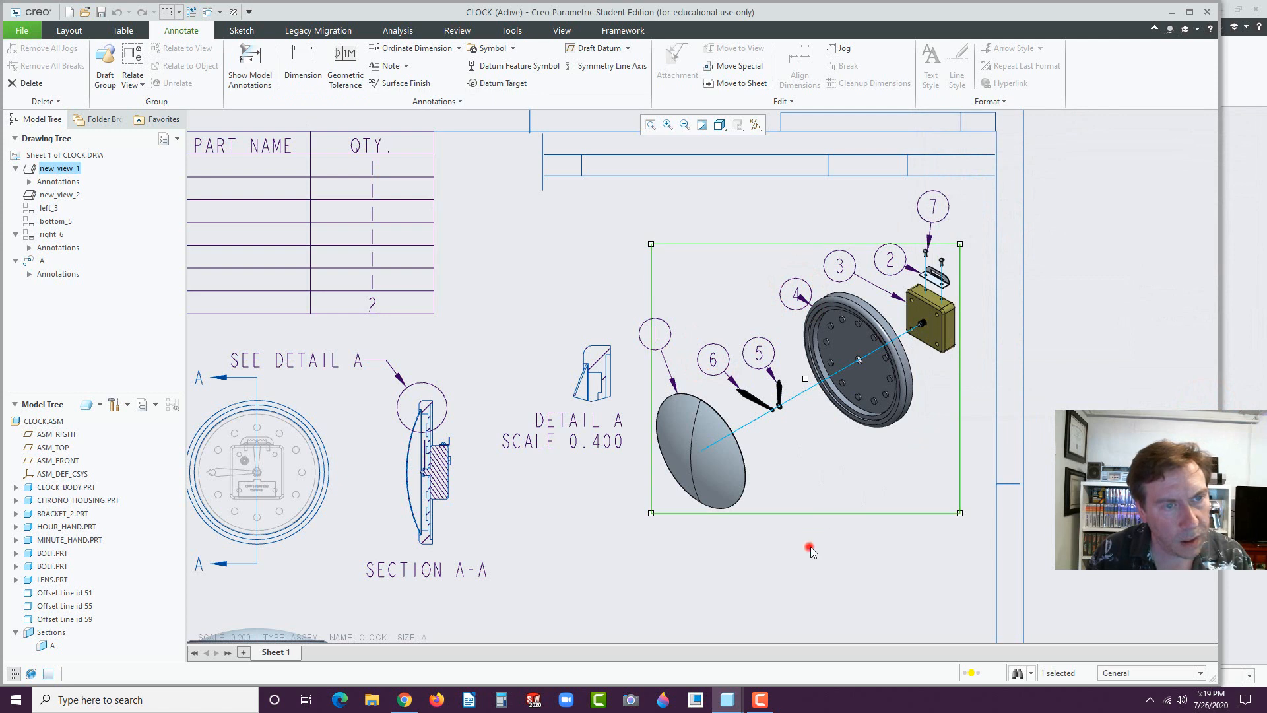
{"action": "left_click", "coordinate": [797, 295]}
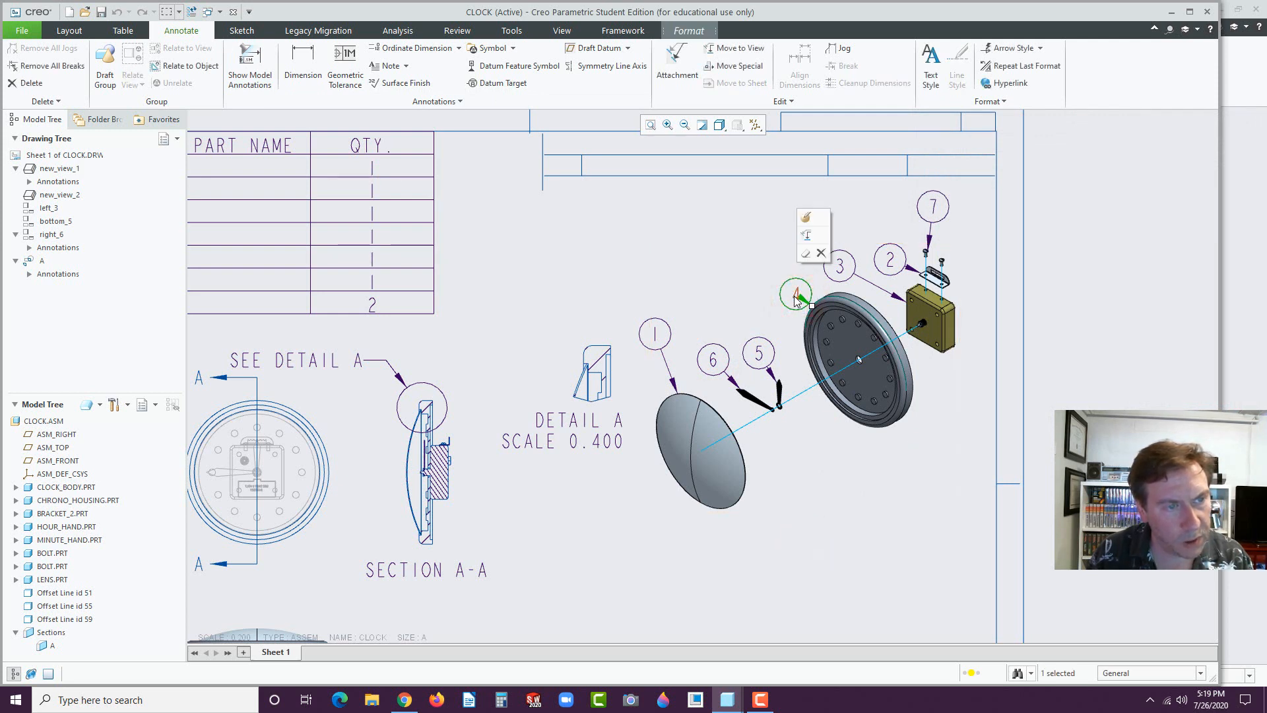
{"action": "left_click_drag", "start_coordinate": [801, 299], "coordinate": [765, 257]}
{"action": "left_click", "coordinate": [691, 301]}
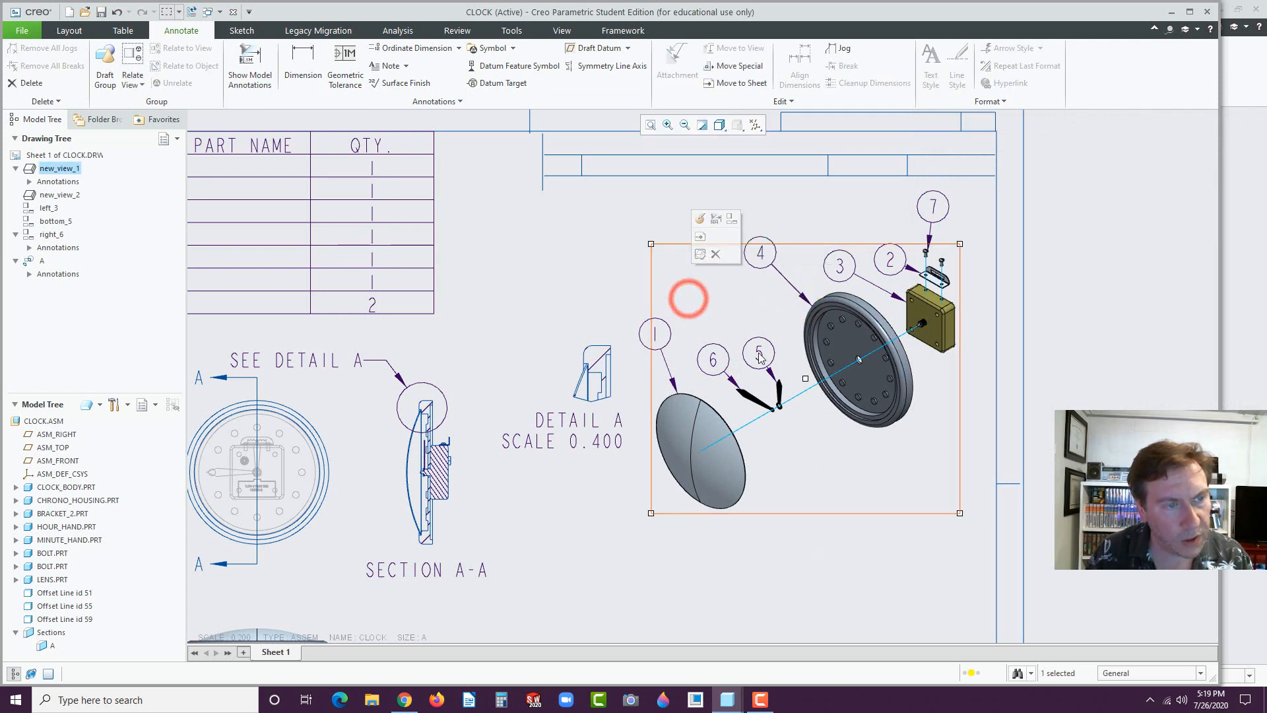
{"action": "left_click", "coordinate": [760, 359]}
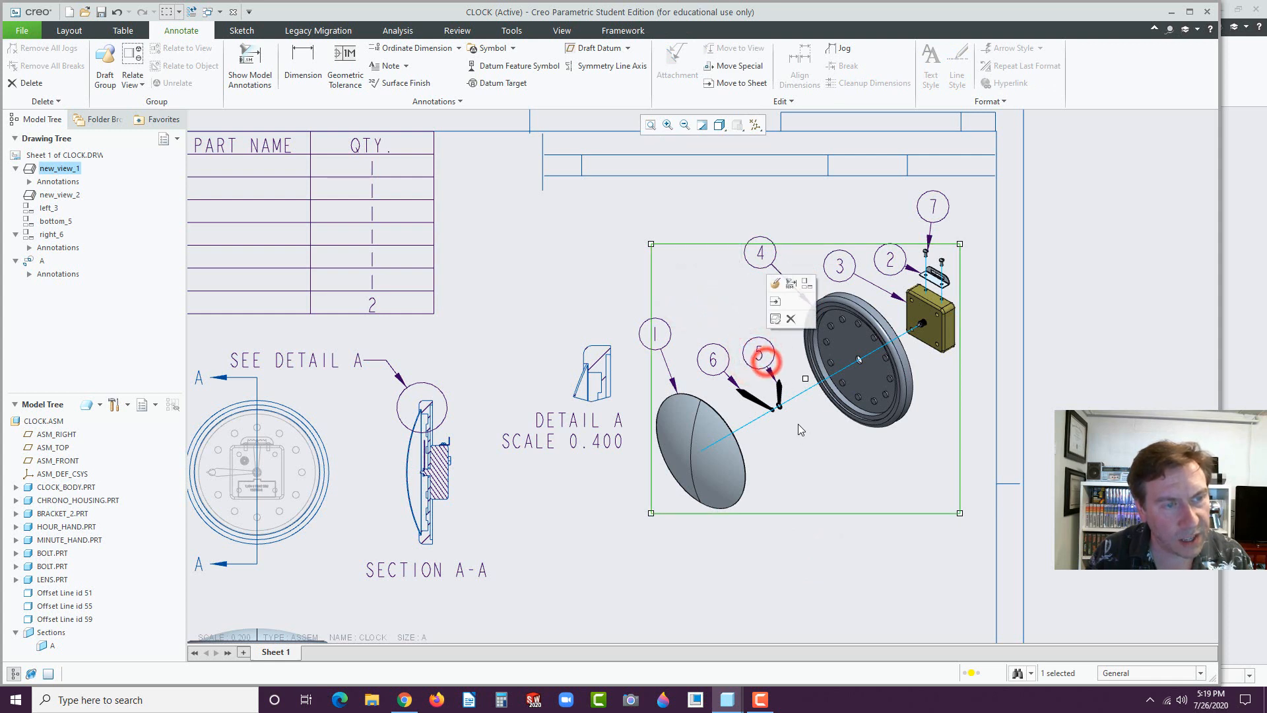
{"action": "left_click", "coordinate": [817, 470]}
{"action": "left_click", "coordinate": [808, 534]}
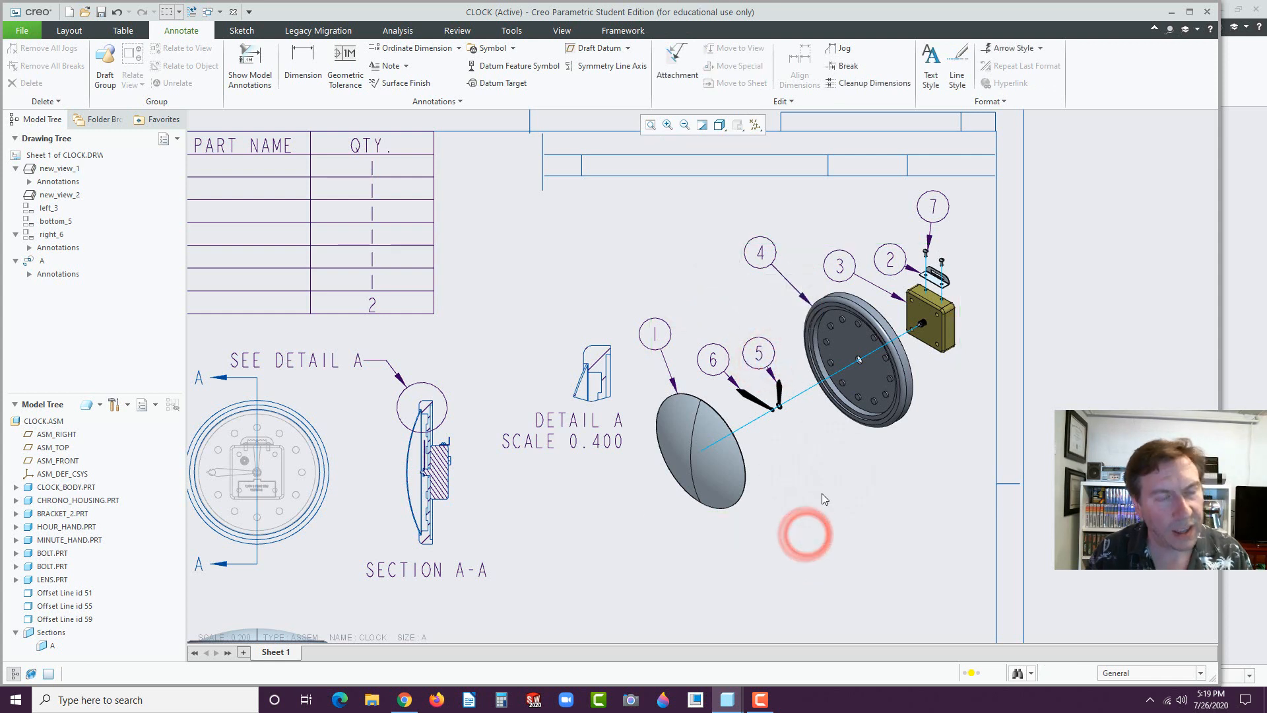
- Enter LENS as the part name for part 1 in the parts table
{"action": "scroll", "coordinate": [661, 254], "scroll_direction": "down", "scroll_amount": 3}
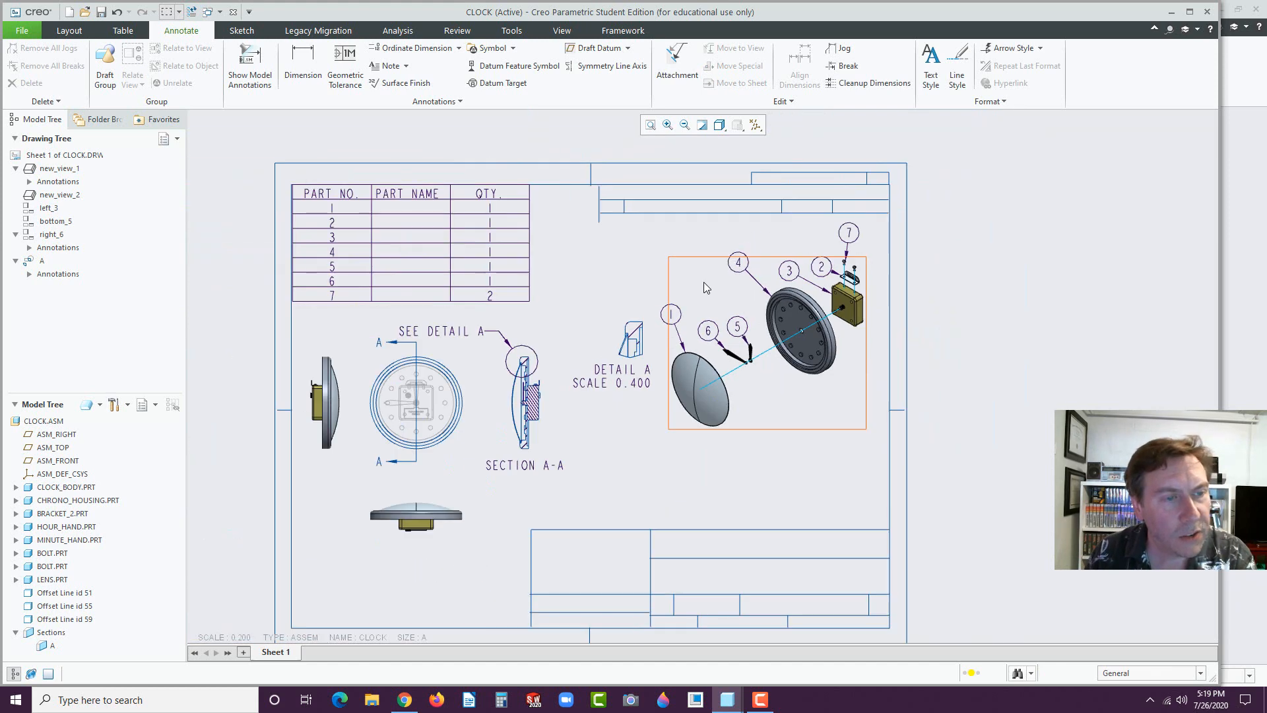
{"action": "scroll", "coordinate": [546, 250], "scroll_direction": "up", "scroll_amount": 2}
{"action": "scroll", "coordinate": [546, 251], "scroll_direction": "down", "scroll_amount": 2}
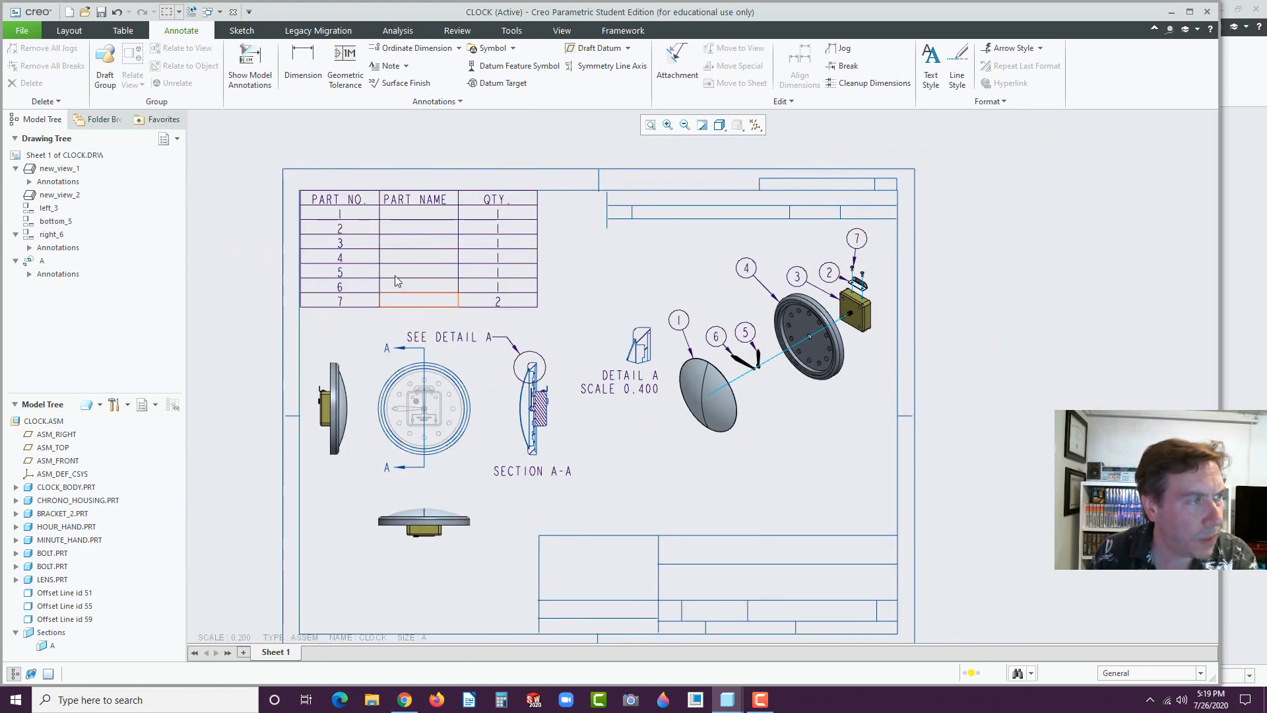
{"action": "scroll", "coordinate": [397, 247], "scroll_direction": "up", "scroll_amount": 1}
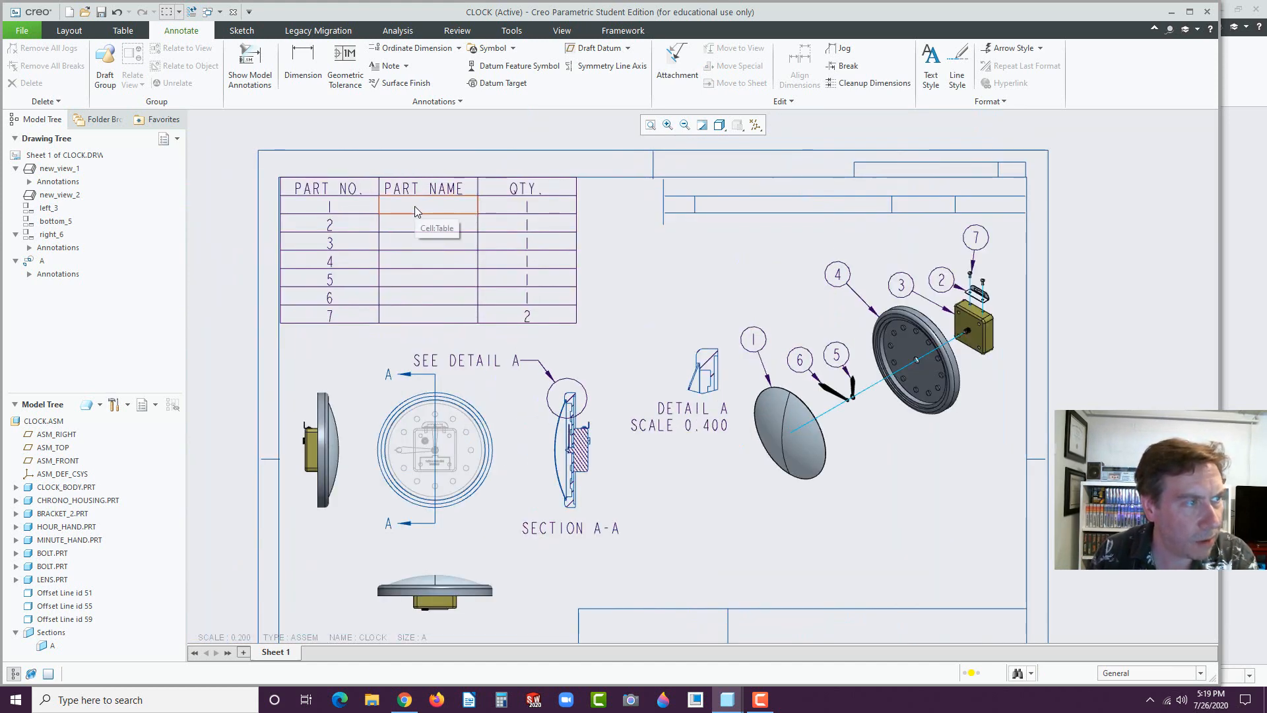
{"action": "double_click", "coordinate": [419, 206]}
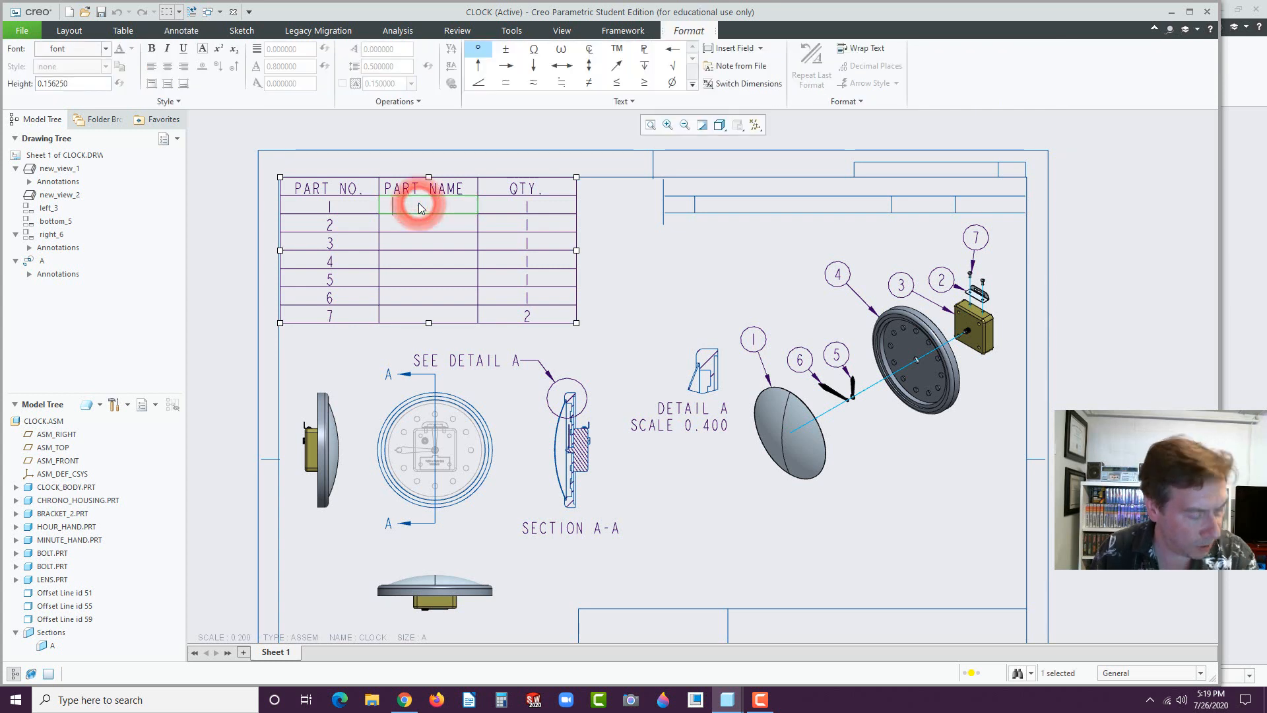
{"action": "type", "text": "LENS"}
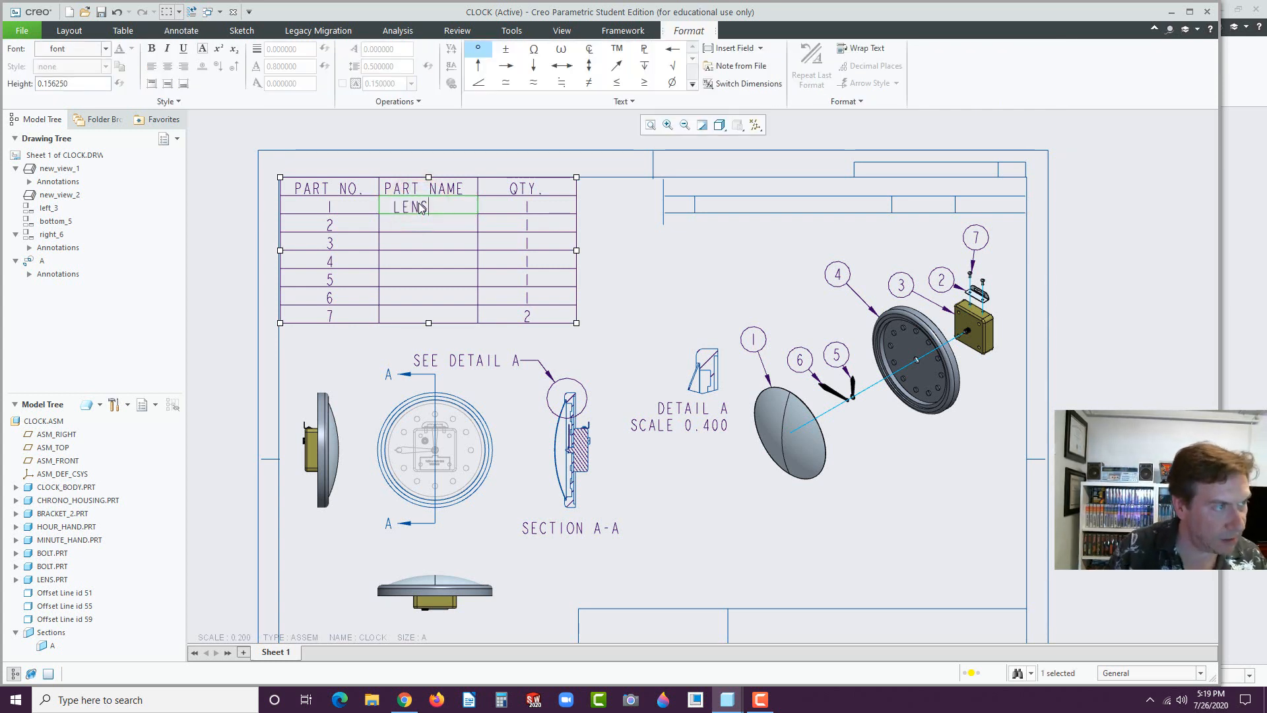
- Enter BRACKET as the part name for part 2 and CHRONO for part 3 in the parts table
{"action": "left_click", "coordinate": [411, 225]}
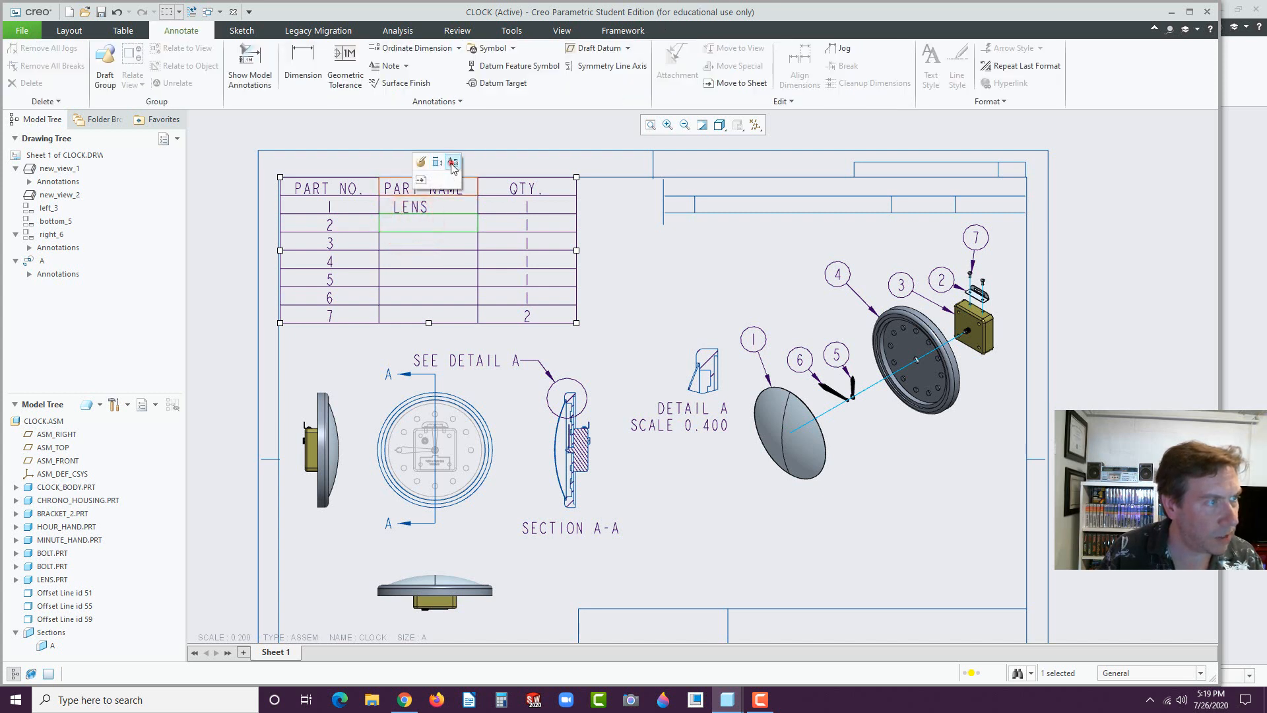
{"action": "left_click", "coordinate": [451, 163]}
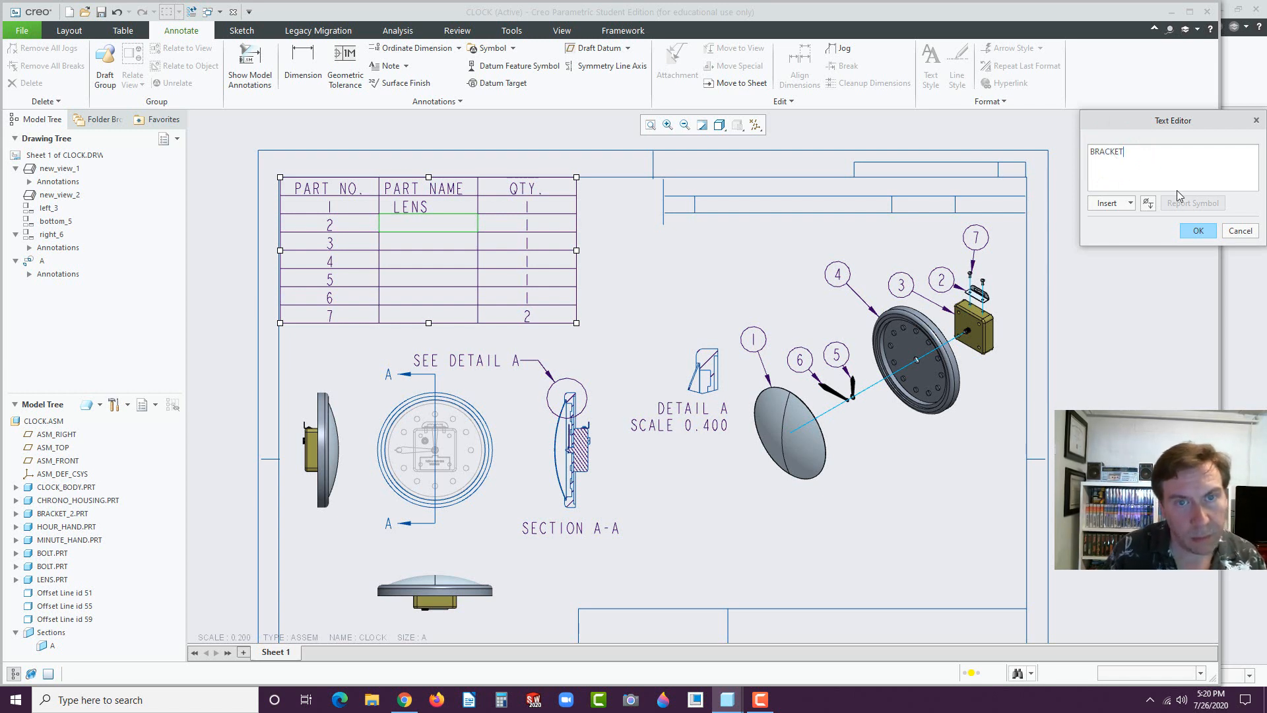
{"action": "left_click", "coordinate": [1196, 232]}
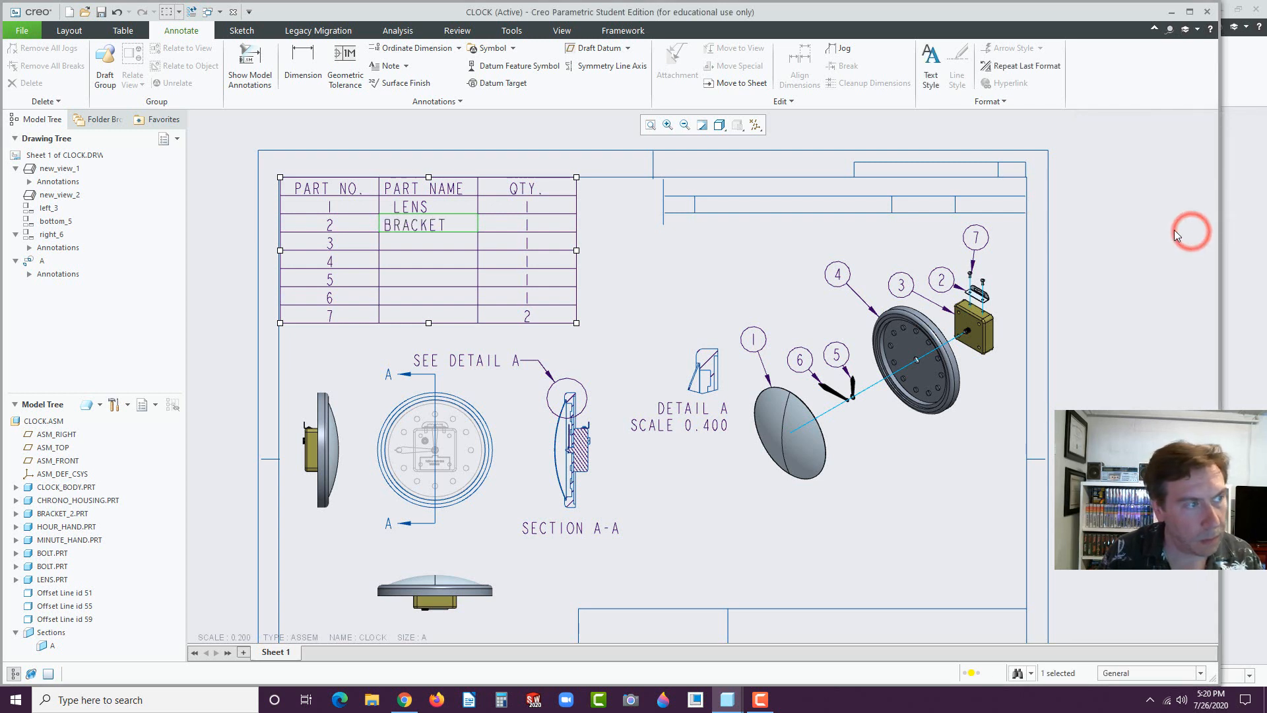
{"action": "left_click", "coordinate": [436, 246]}
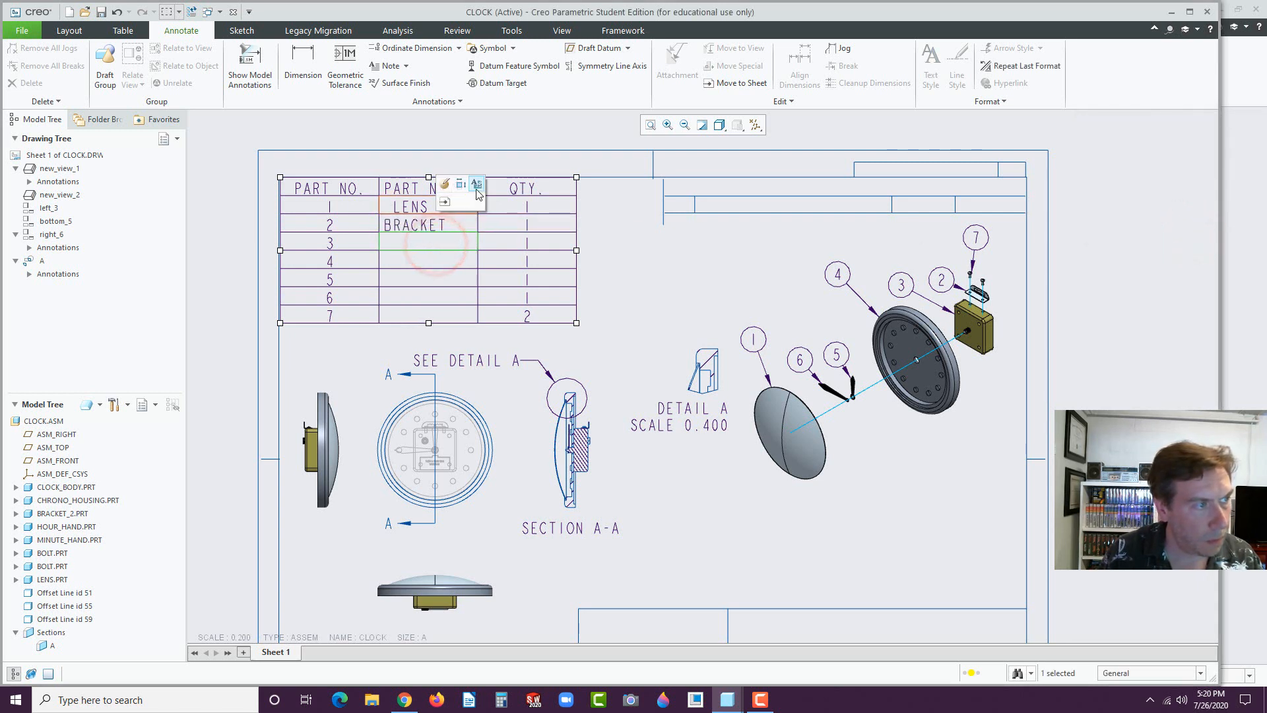
{"action": "left_click", "coordinate": [476, 193]}
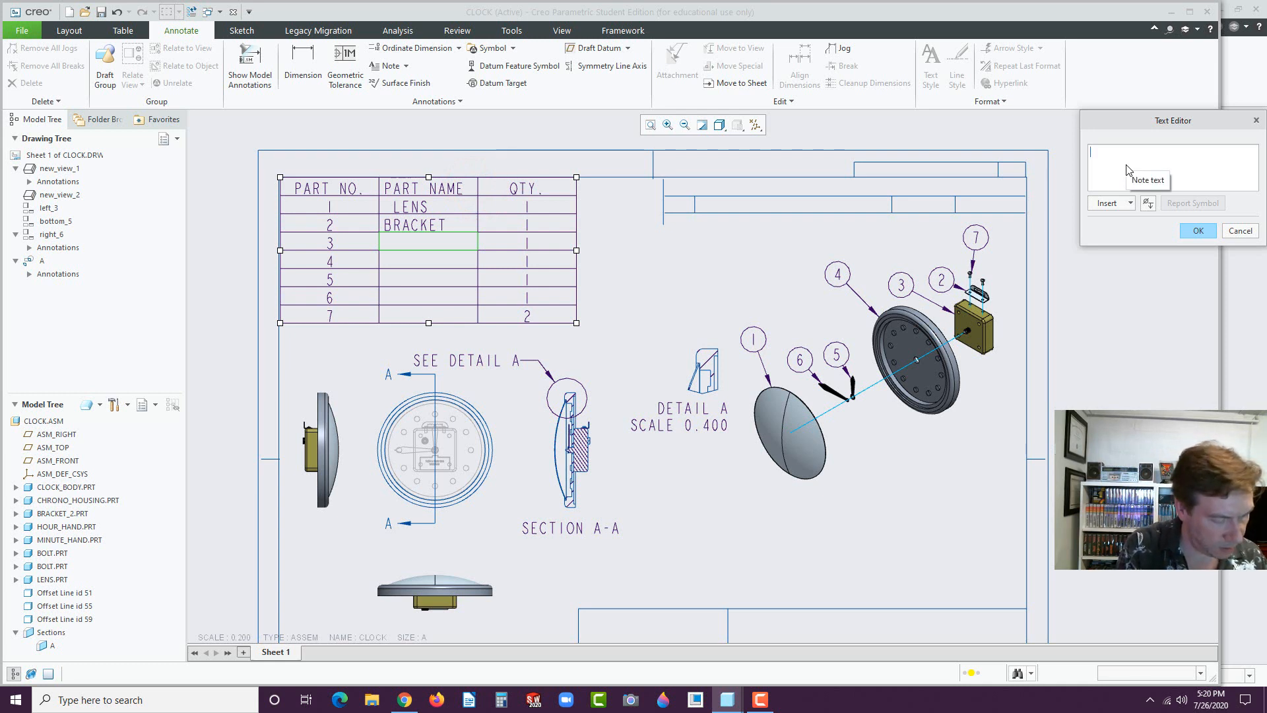
{"action": "type", "text": "CHRONO"}
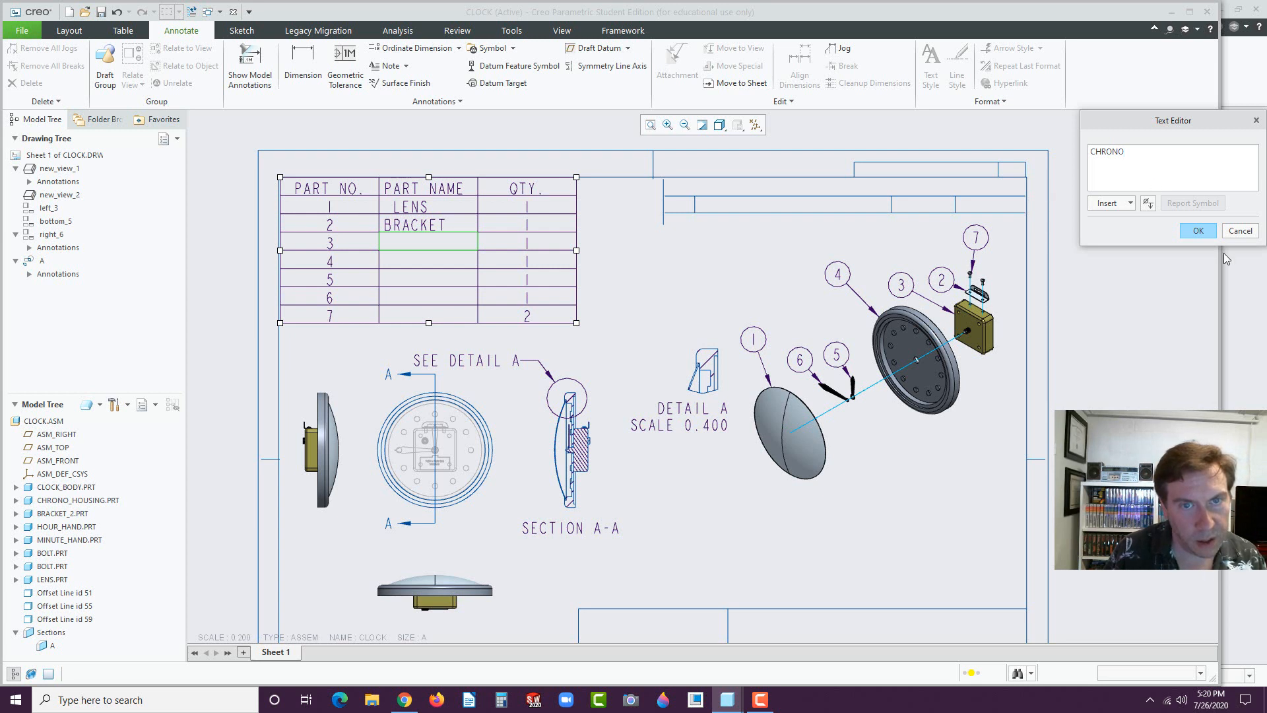
{"action": "left_click", "coordinate": [1197, 231]}
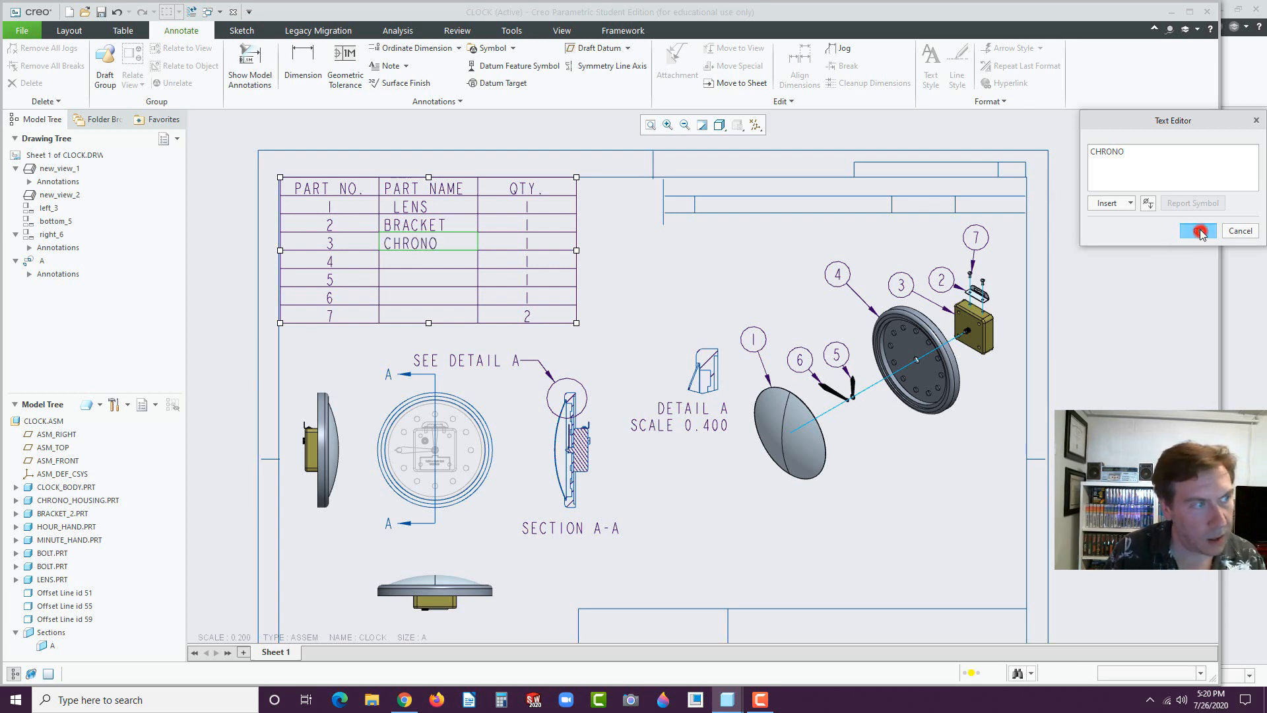
- Enter BODY as the part name for part 4 in the parts table
{"action": "left_click", "coordinate": [426, 262]}
{"action": "left_click", "coordinate": [467, 198]}
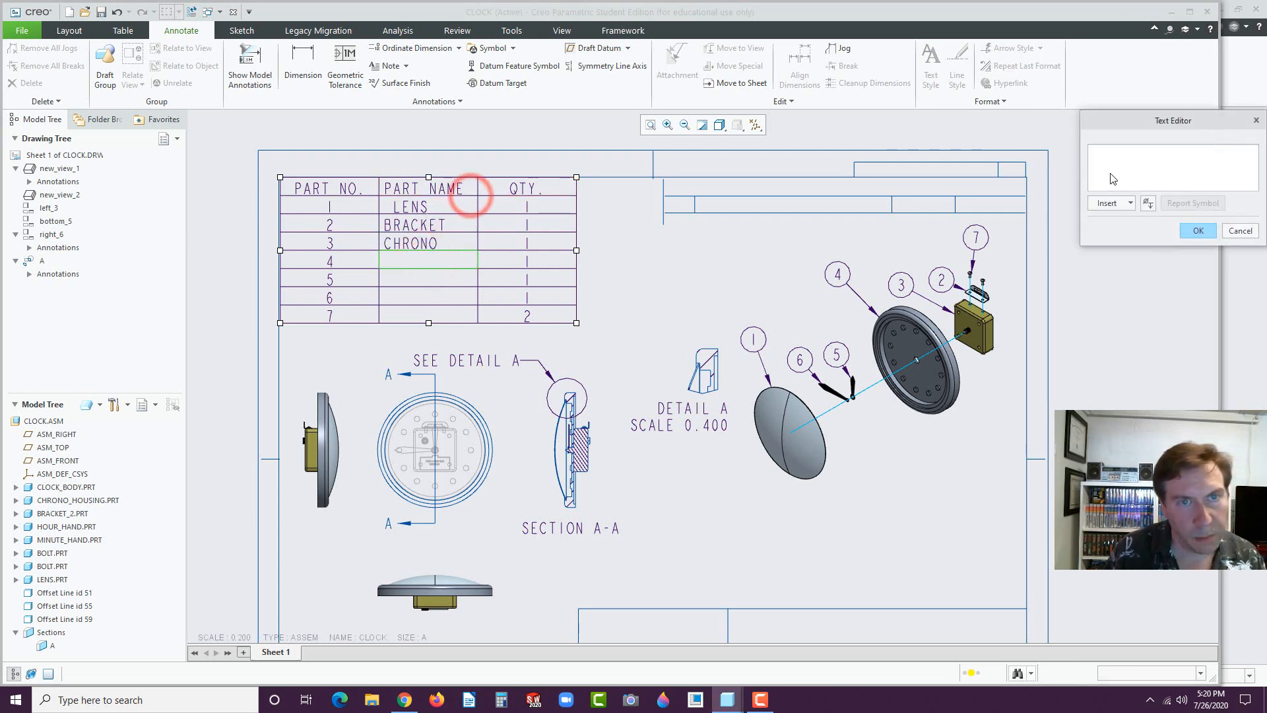
{"action": "left_click", "coordinate": [1106, 161]}
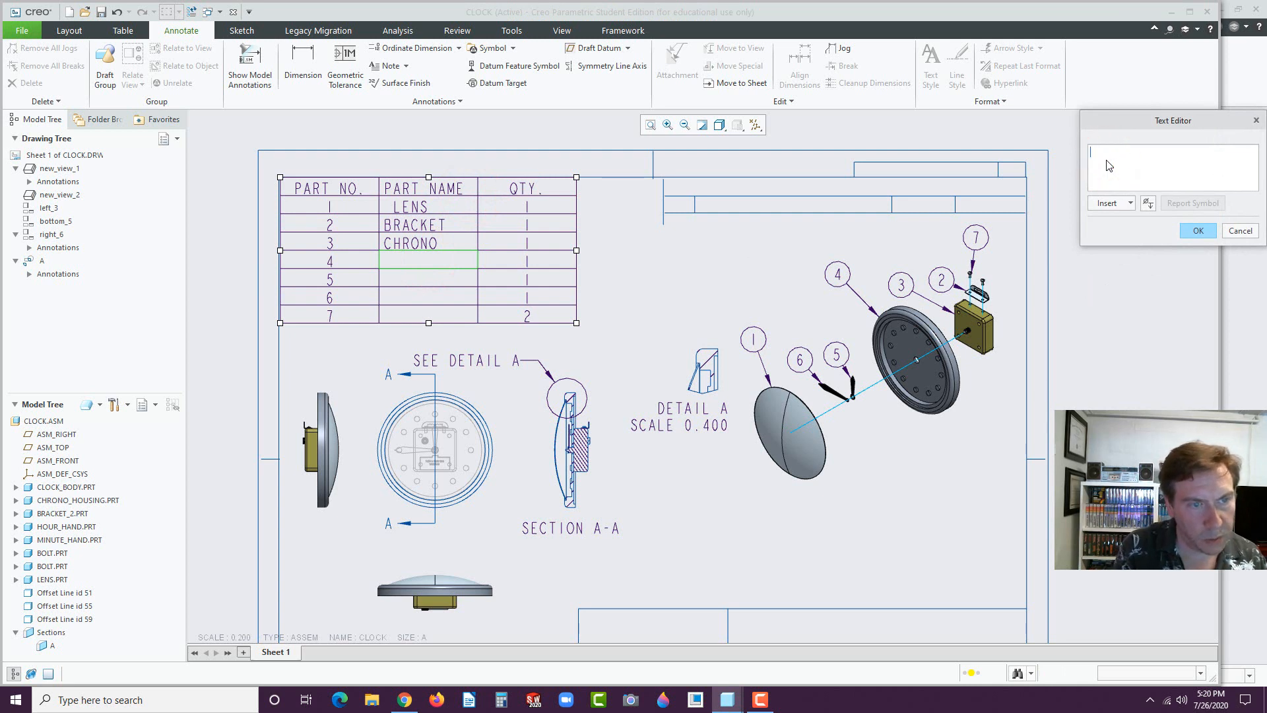
{"action": "type", "text": "BODY"}
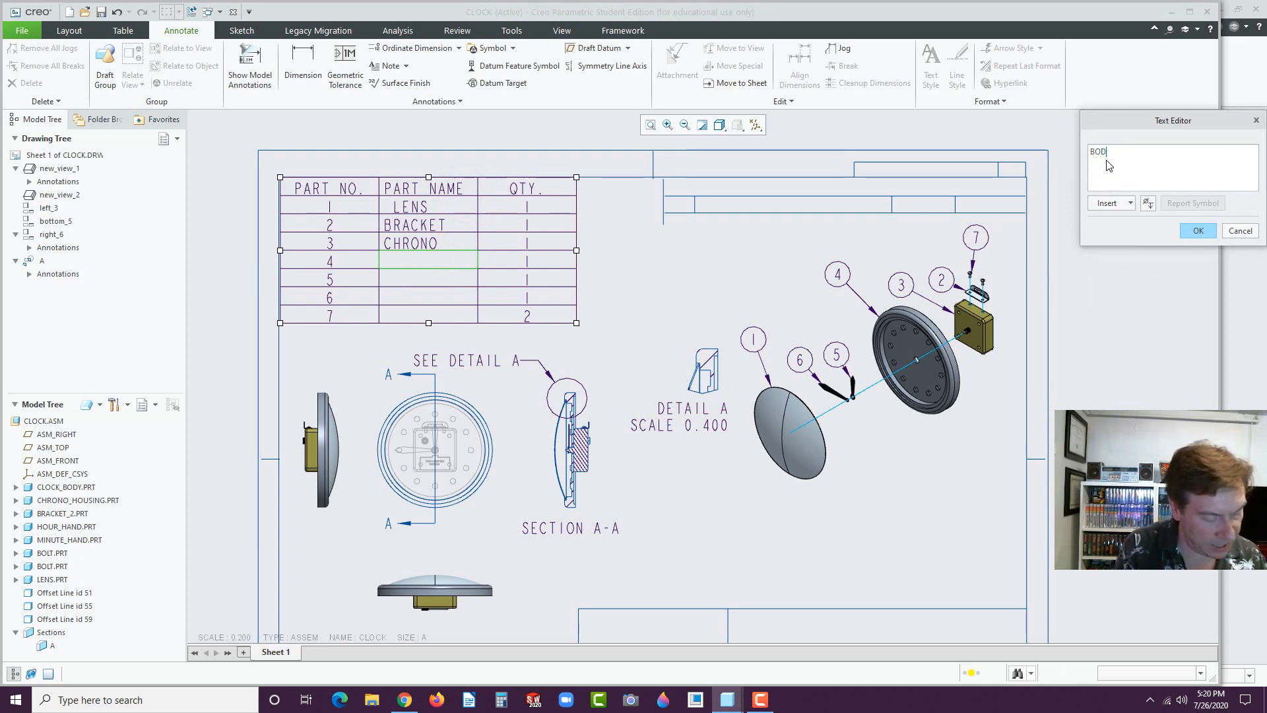
{"action": "left_click", "coordinate": [1198, 231]}
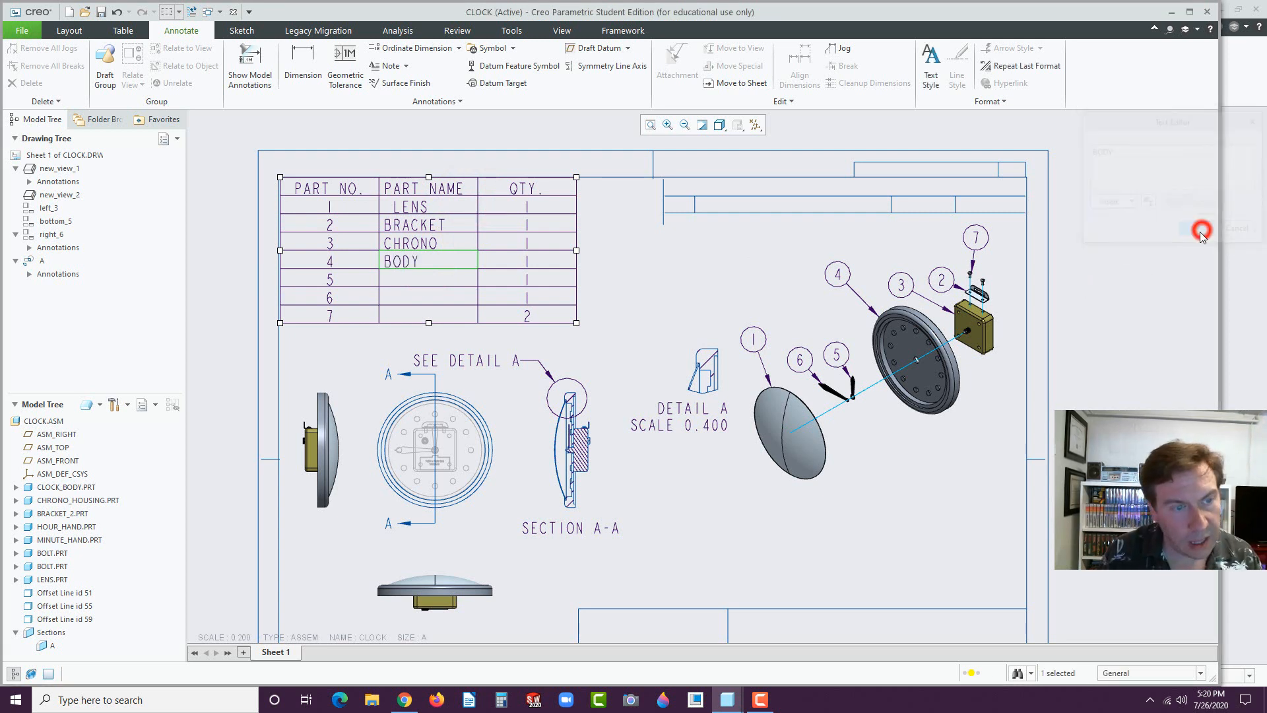
- Enter HOUR HAND as the part name for part 5 in the parts table
{"action": "left_click", "coordinate": [423, 280]}
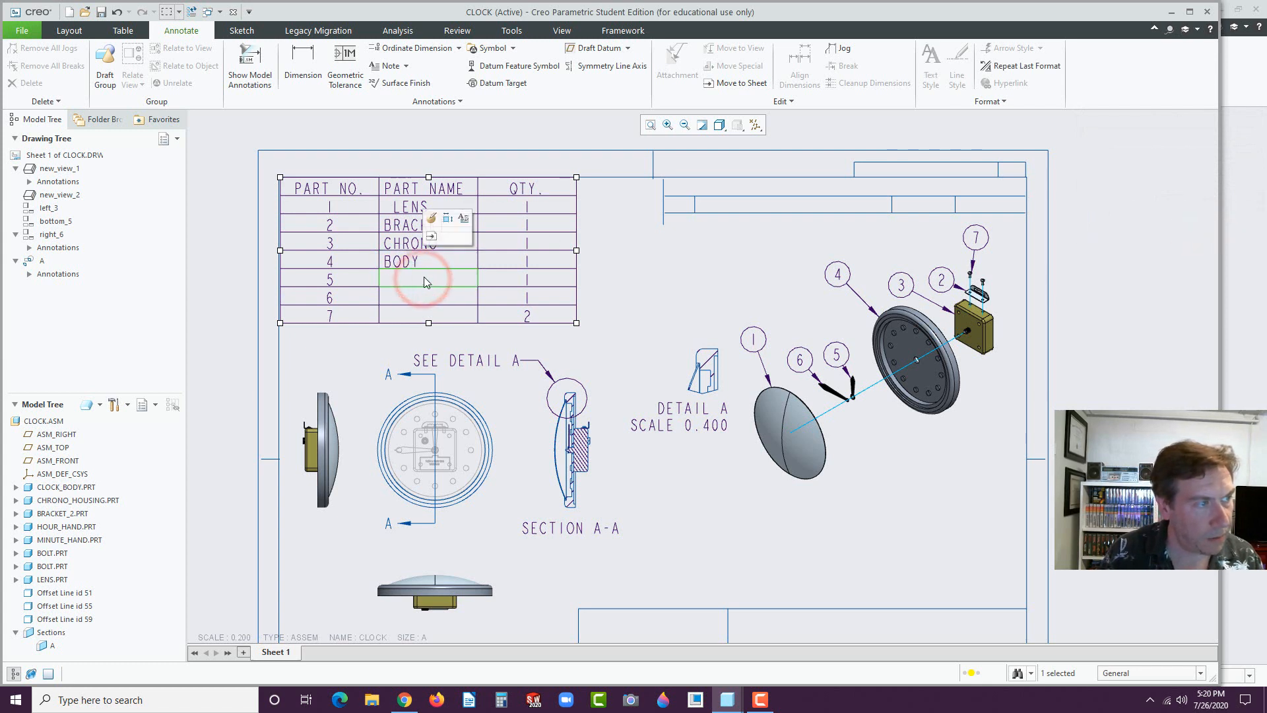
{"action": "left_click", "coordinate": [463, 218]}
{"action": "left_click", "coordinate": [1127, 161]}
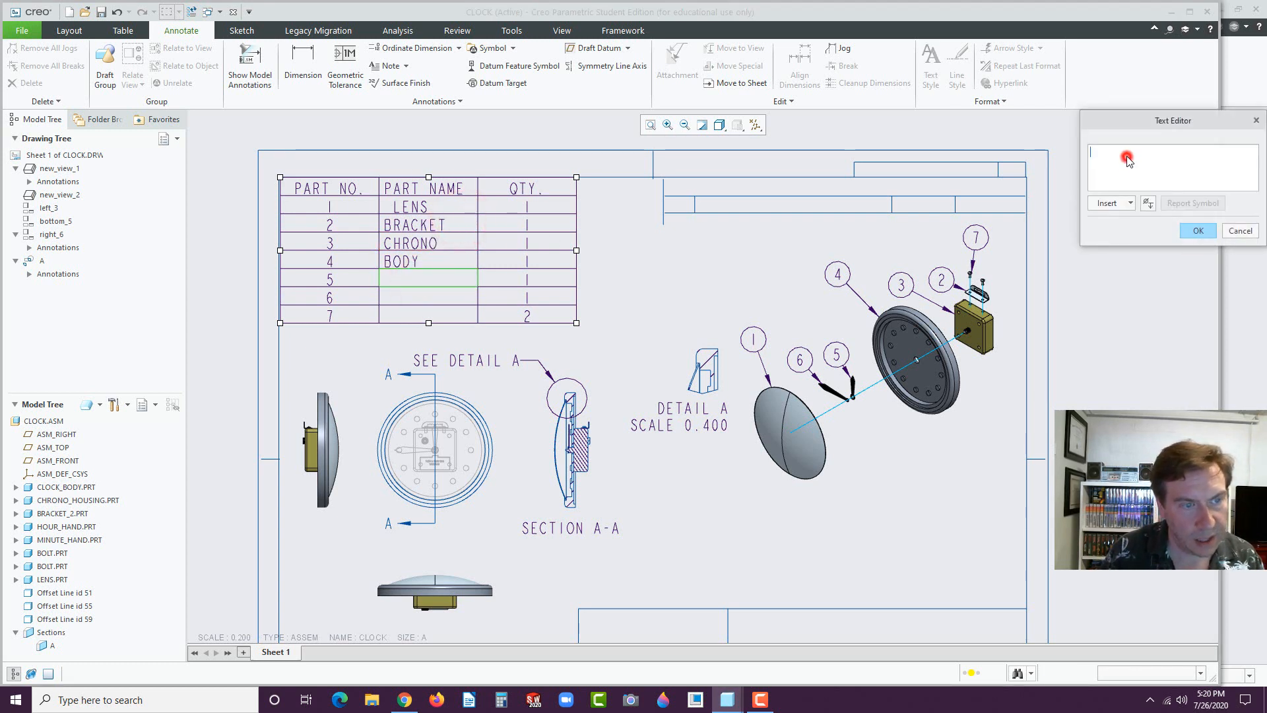
{"action": "type", "text": "HO"}
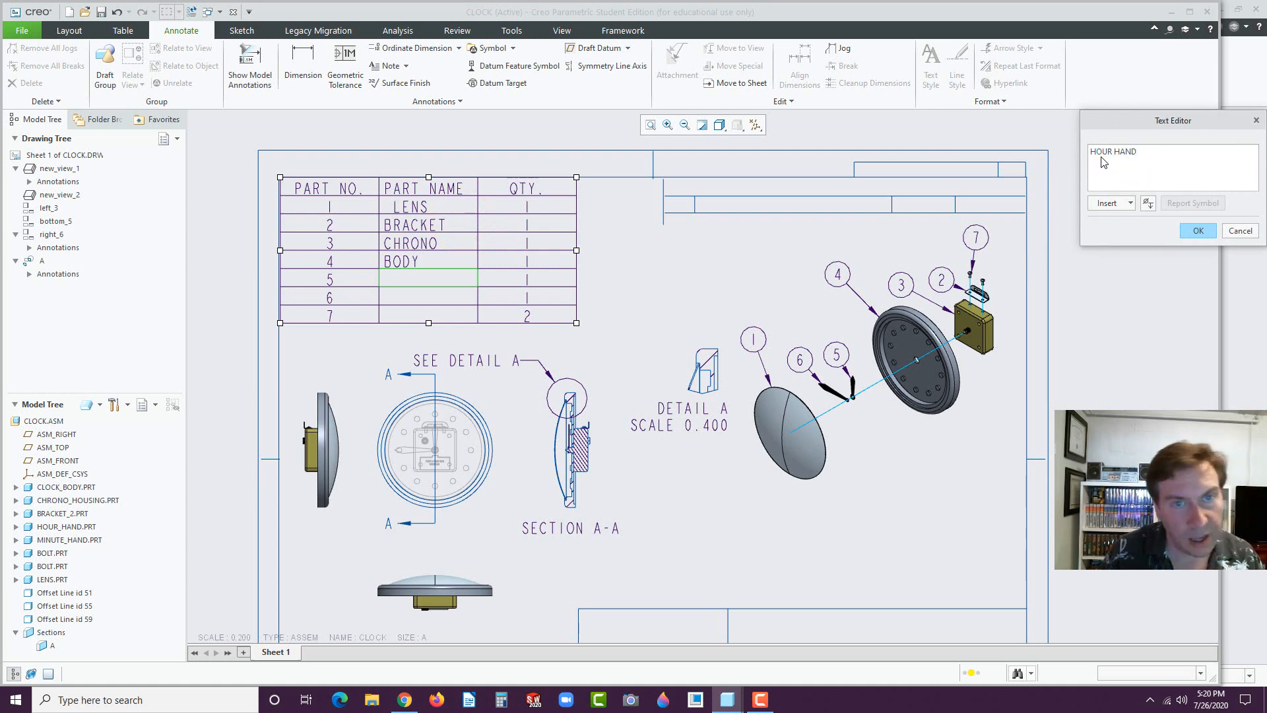
{"action": "type", "text": "UR HAND"}
{"action": "left_click", "coordinate": [1196, 231]}
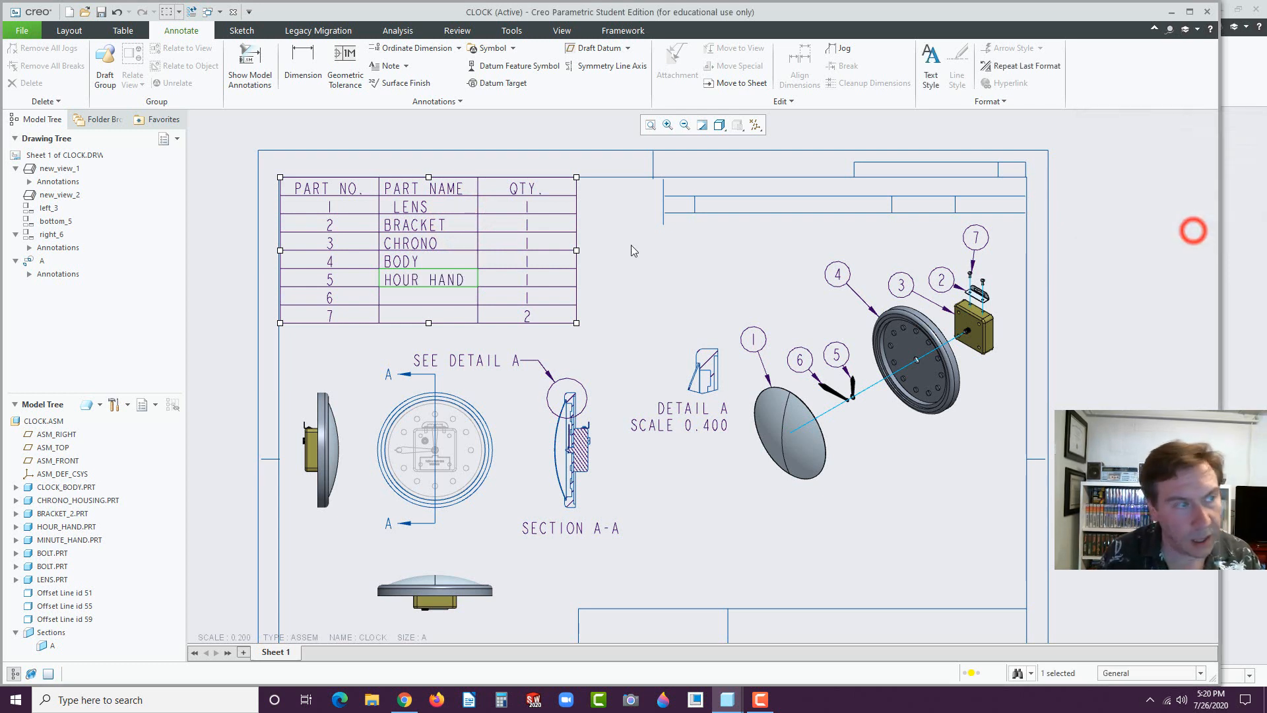
- Enter MINUTE HAND as the part name for part 6 in the parts table
{"action": "left_click", "coordinate": [429, 298]}
{"action": "left_click", "coordinate": [471, 238]}
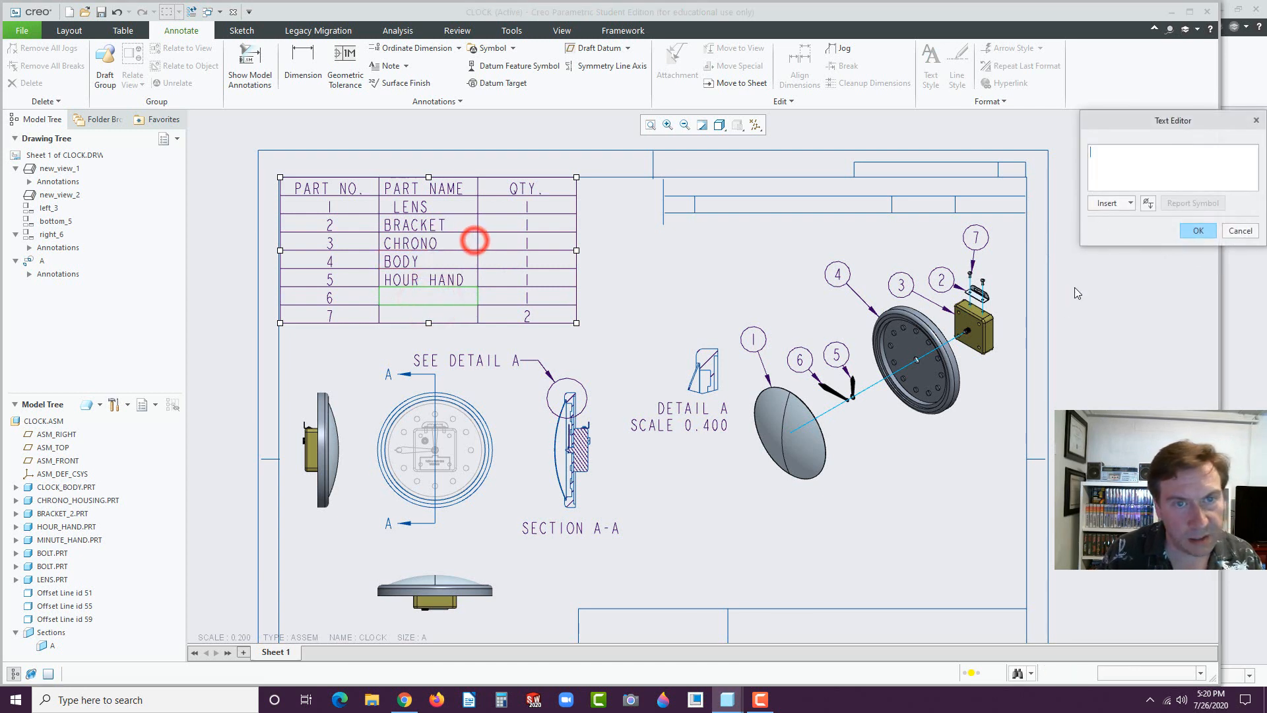
{"action": "left_click", "coordinate": [1113, 159]}
{"action": "type", "text": "MINUTE HAND"}
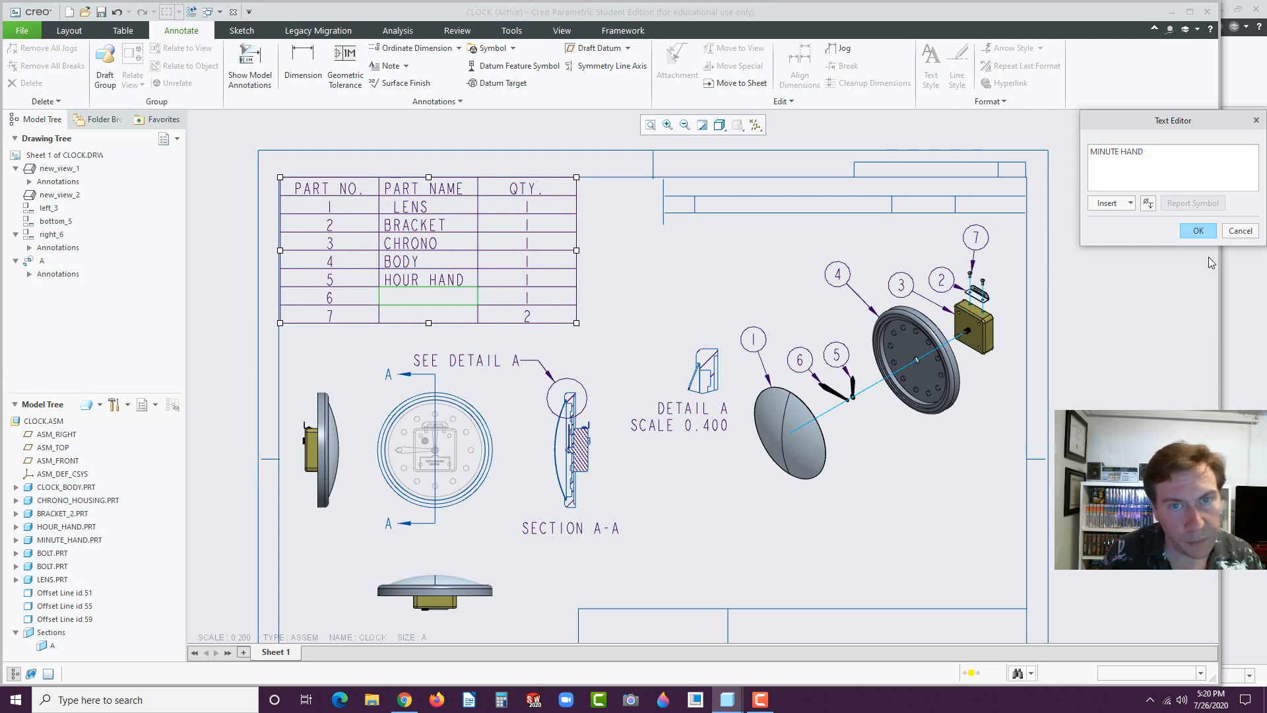
{"action": "left_click", "coordinate": [1196, 231]}
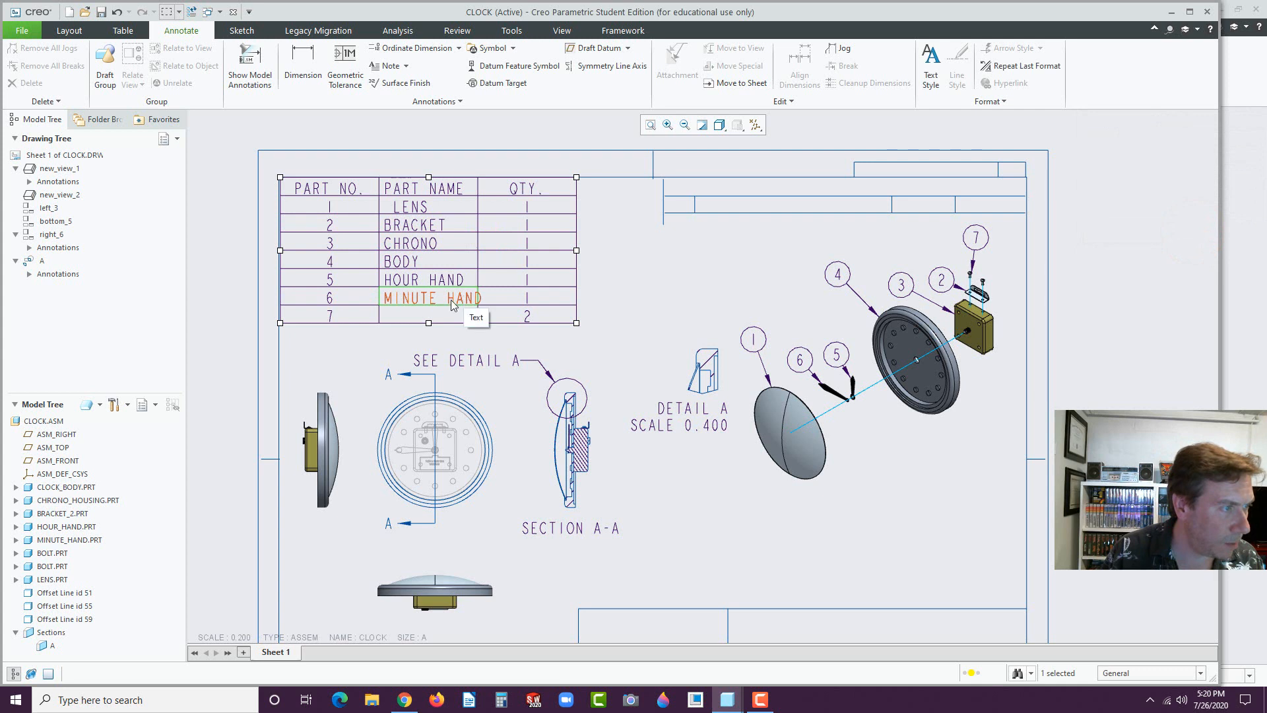
- Enter BOLT as the part name for part 7 in the parts table
{"action": "left_click", "coordinate": [404, 317]}
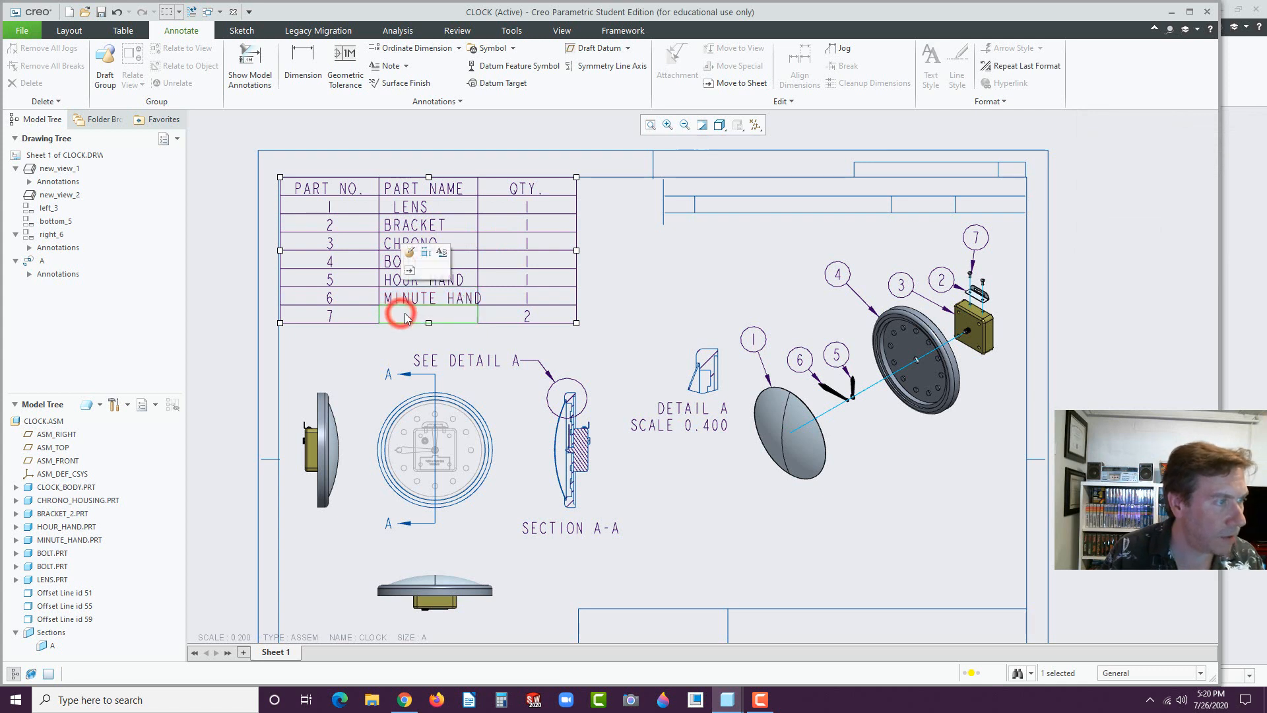
{"action": "left_click", "coordinate": [440, 254]}
{"action": "left_click", "coordinate": [1122, 165]}
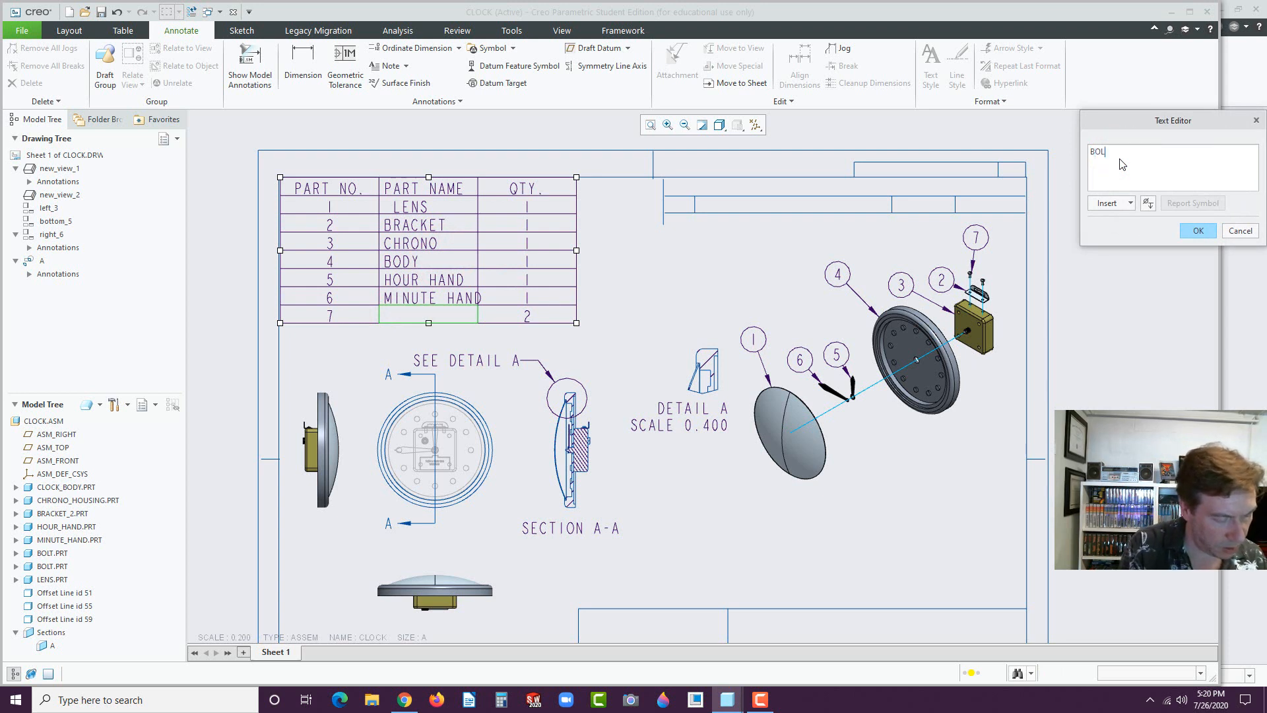
{"action": "left_click", "coordinate": [1185, 234]}
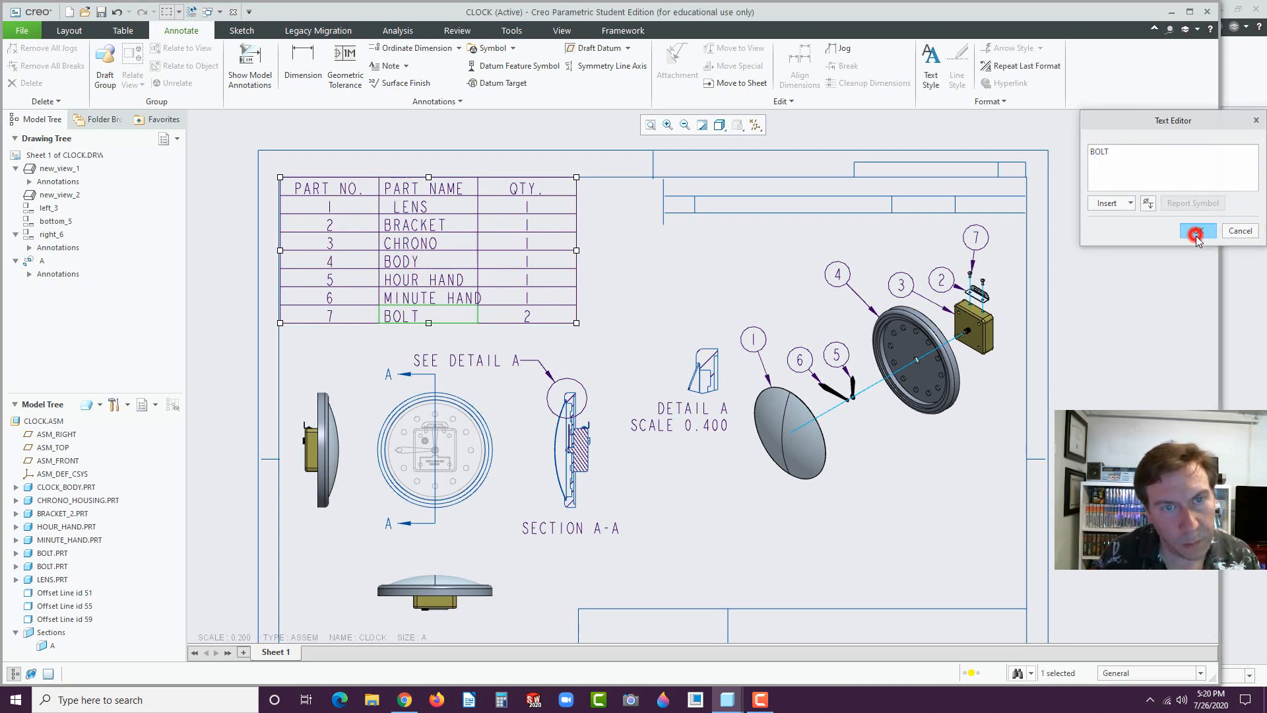
- Widen the PART NAME column of the parts table to 13 characters
{"action": "left_click", "coordinate": [450, 334]}
{"action": "left_click_drag", "start_coordinate": [480, 335], "coordinate": [380, 175]}
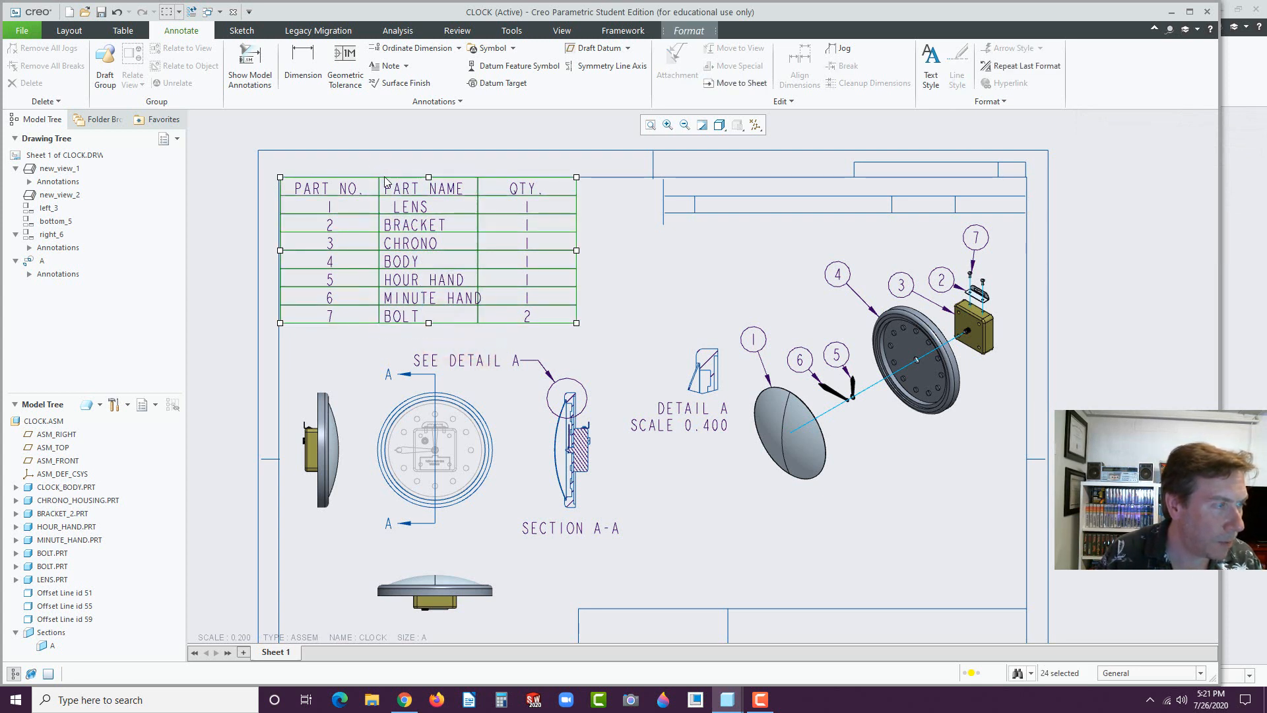
{"action": "left_click", "coordinate": [391, 336]}
{"action": "left_click_drag", "start_coordinate": [368, 340], "coordinate": [496, 167]}
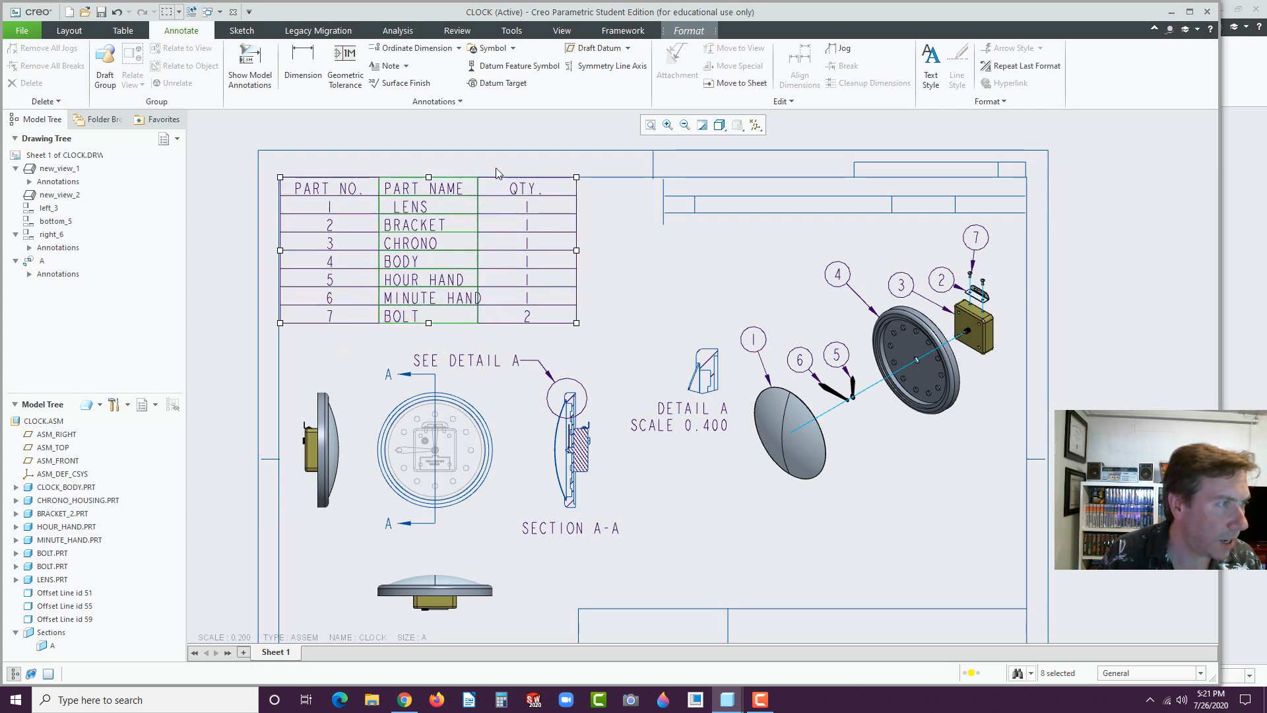
{"action": "right_click", "coordinate": [418, 228]}
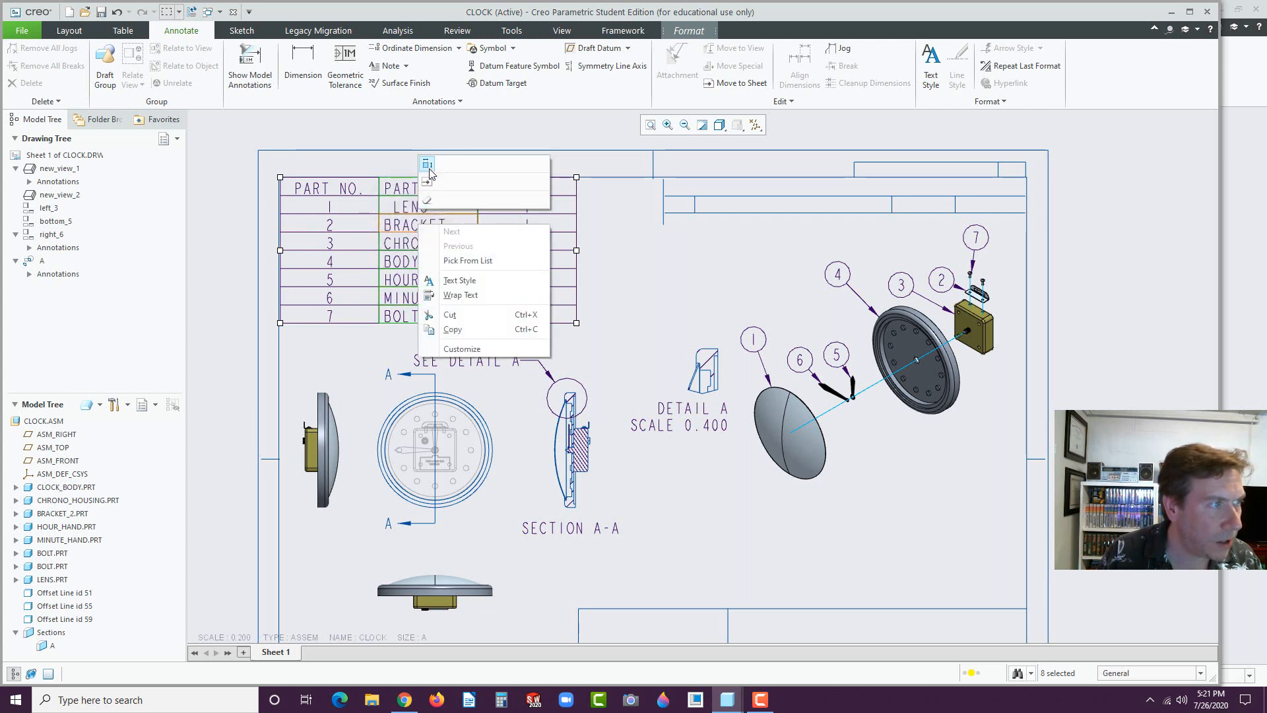
{"action": "left_click", "coordinate": [428, 166]}
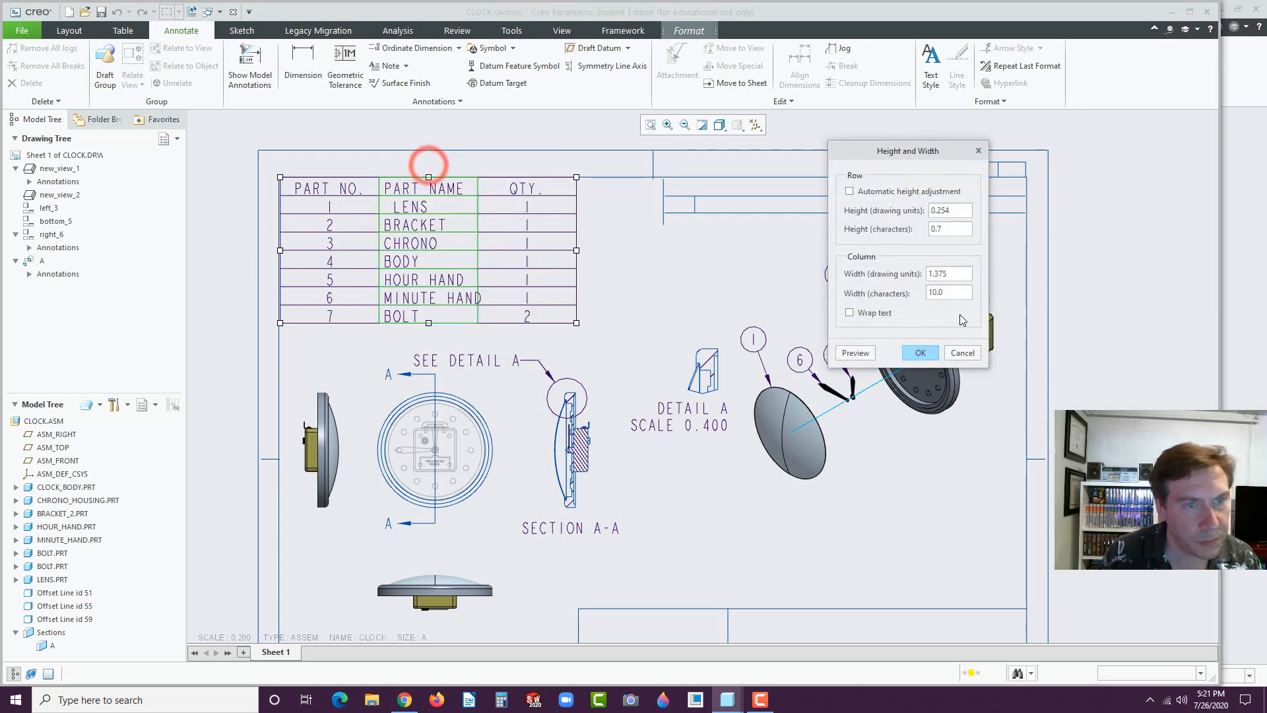
{"action": "double_click", "coordinate": [930, 293]}
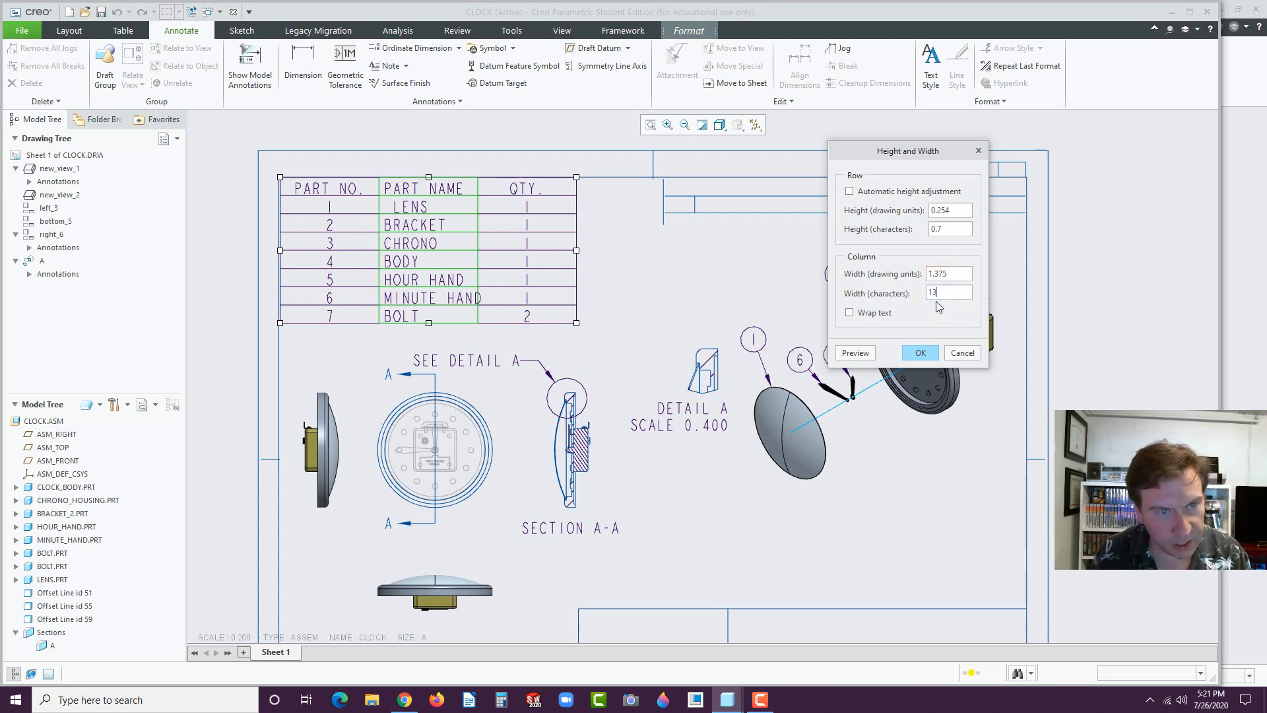
{"action": "left_click", "coordinate": [868, 355]}
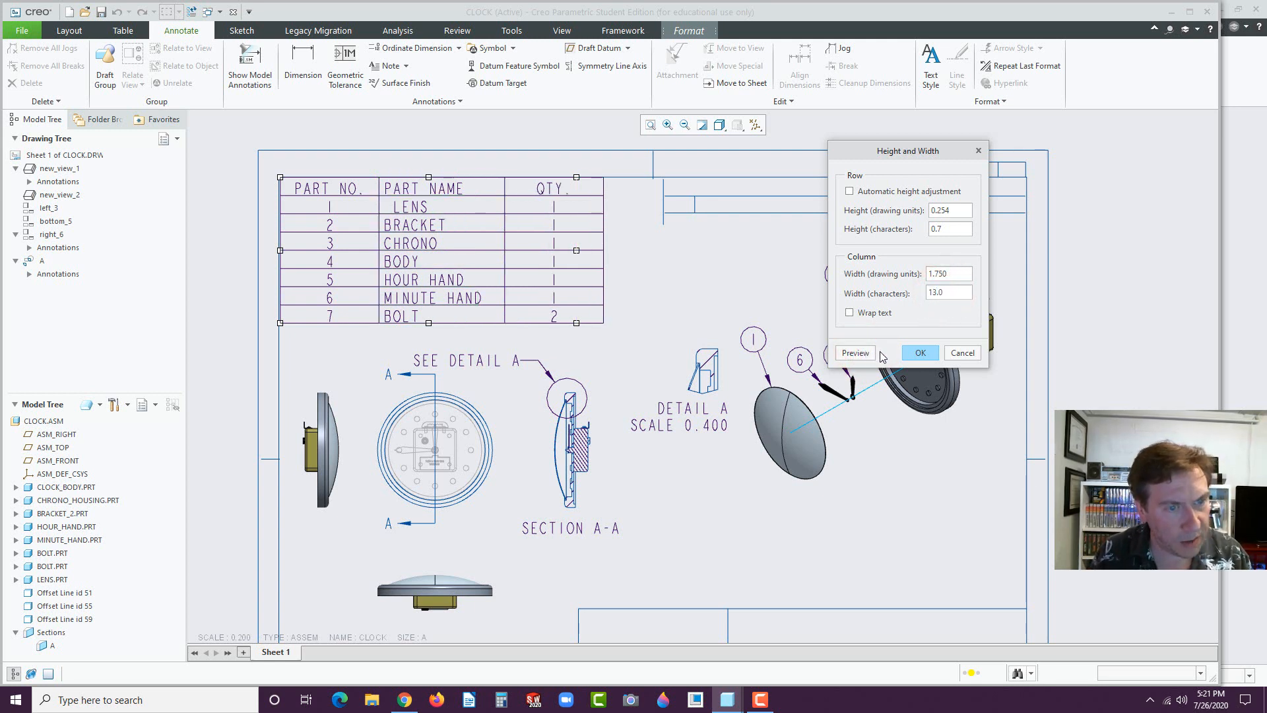
{"action": "left_click", "coordinate": [919, 353]}
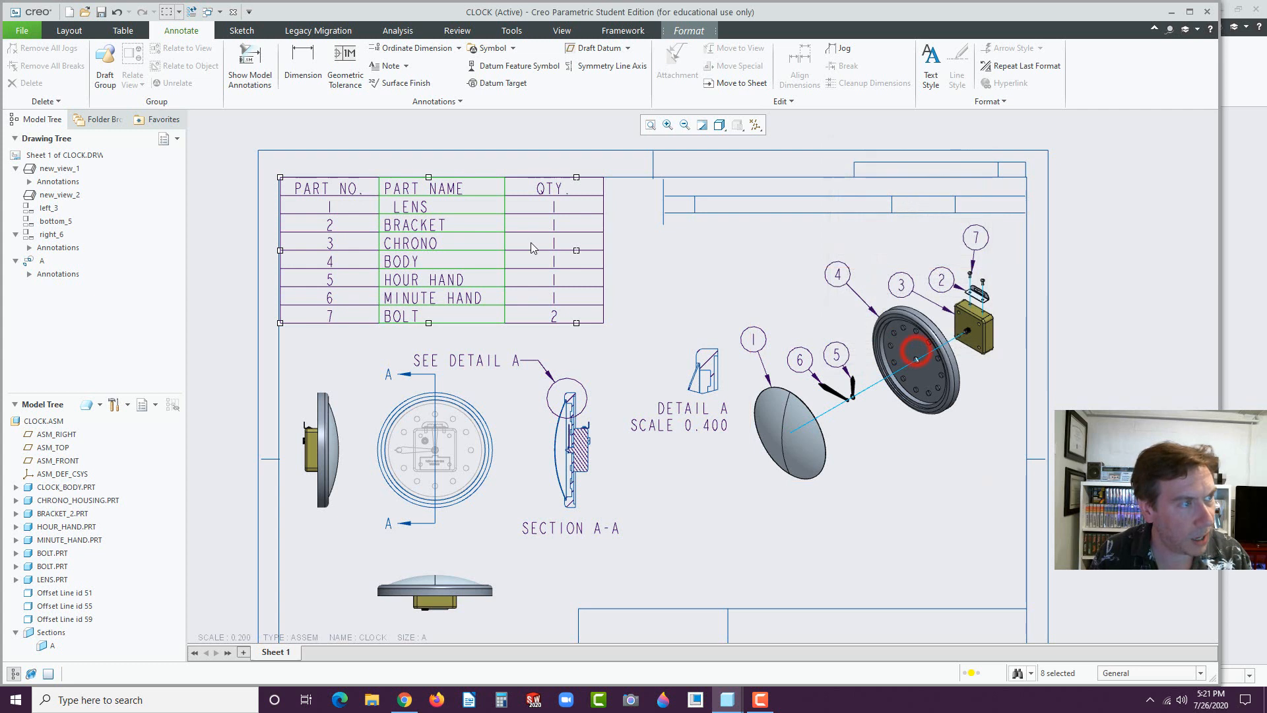
- Remove the leading space before LENS in the parts table so it lines up with the other part names
{"action": "left_click", "coordinate": [445, 208]}
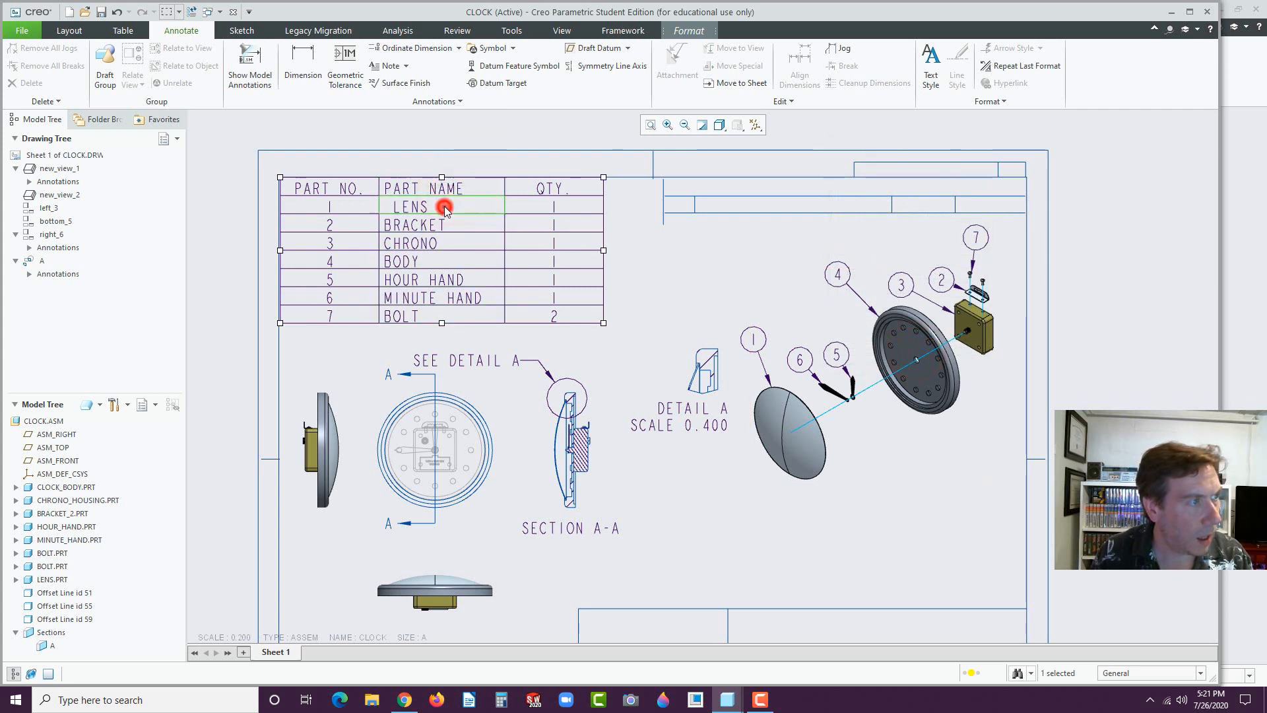
{"action": "double_click", "coordinate": [445, 209]}
{"action": "left_click", "coordinate": [396, 209]}
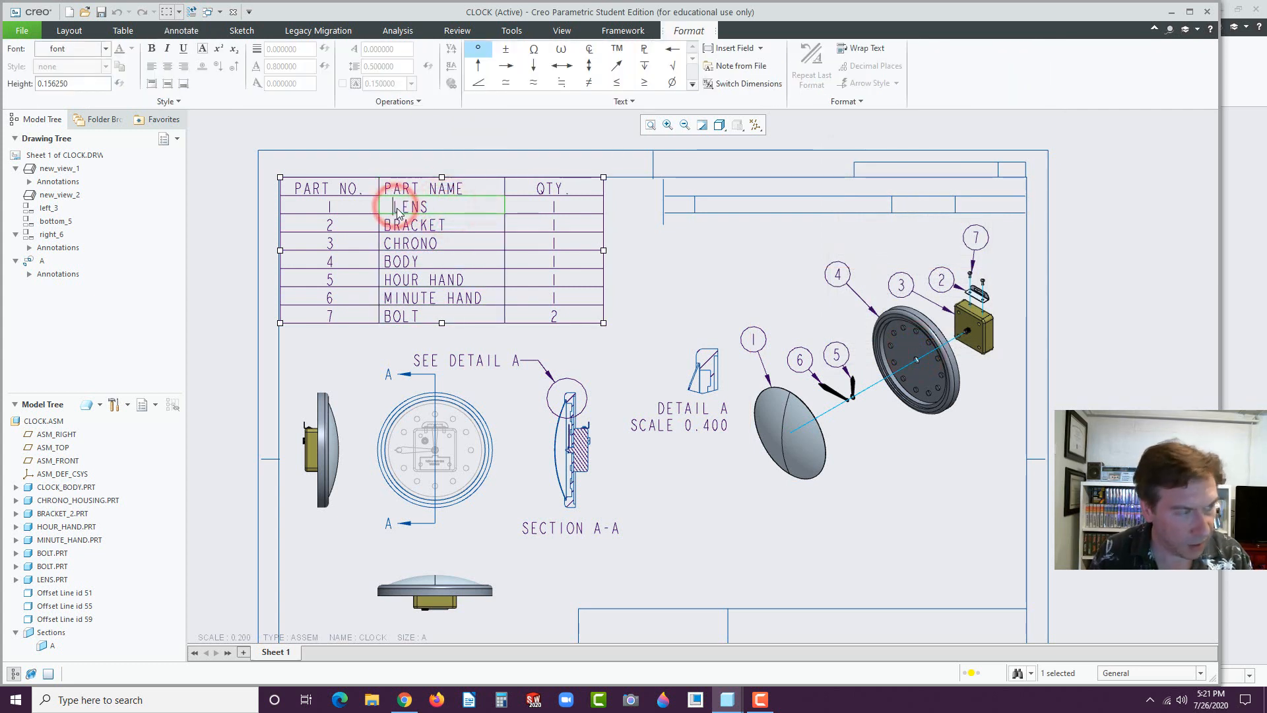
{"action": "left_click", "coordinate": [426, 227]}
{"action": "left_click", "coordinate": [367, 351]}
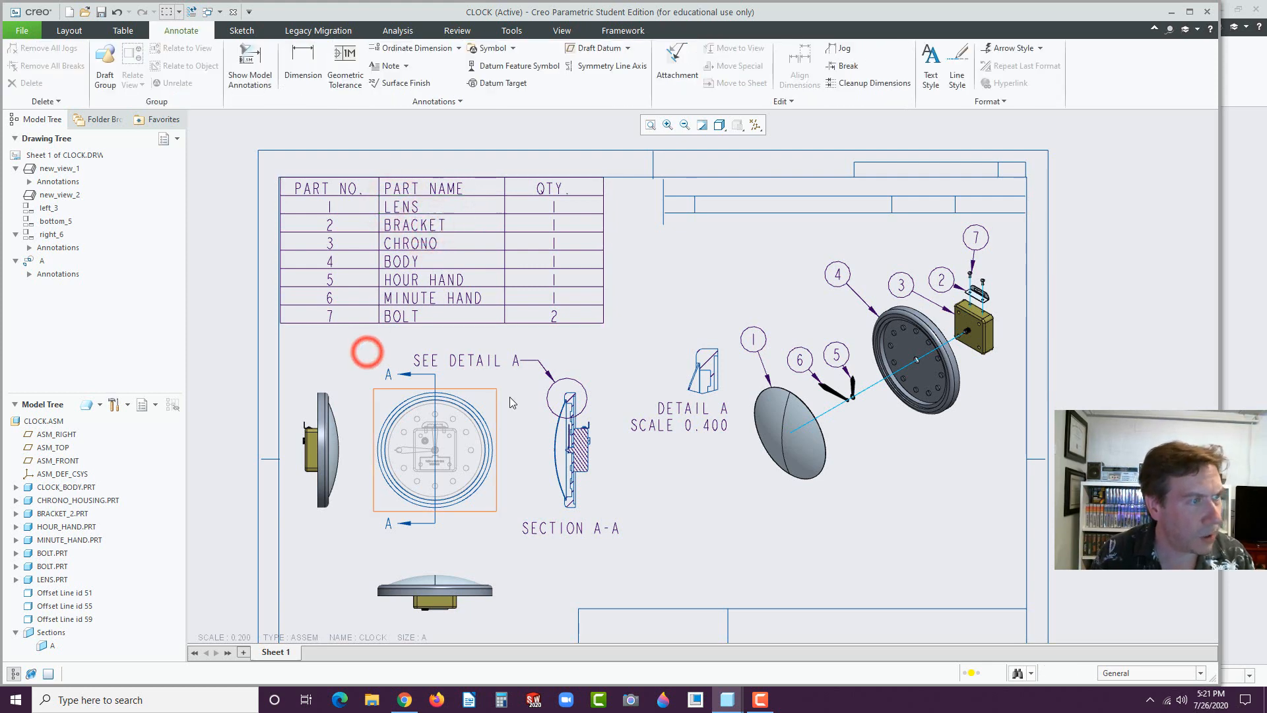
- Place an unattached note with the author's full name in the upper cell of the title block
{"action": "scroll", "coordinate": [513, 402], "scroll_direction": "up", "scroll_amount": 1}
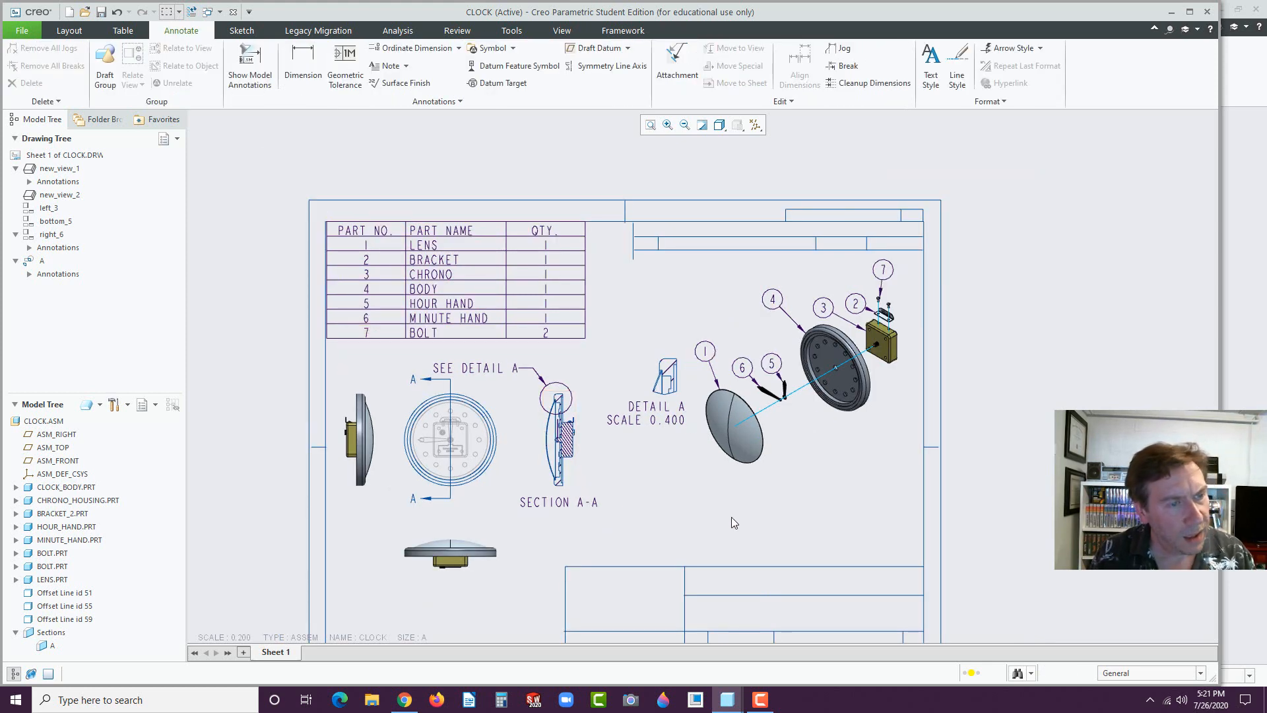
{"action": "left_click", "coordinate": [391, 66]}
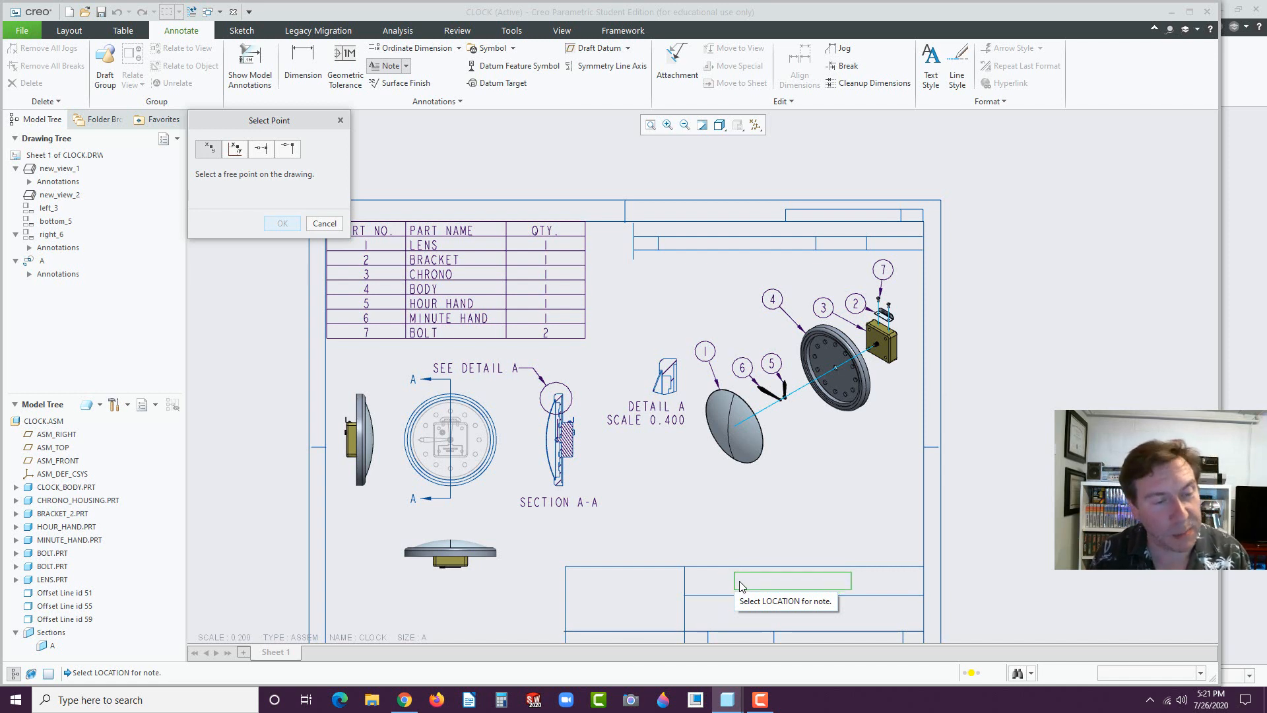
{"action": "left_click", "coordinate": [739, 587]}
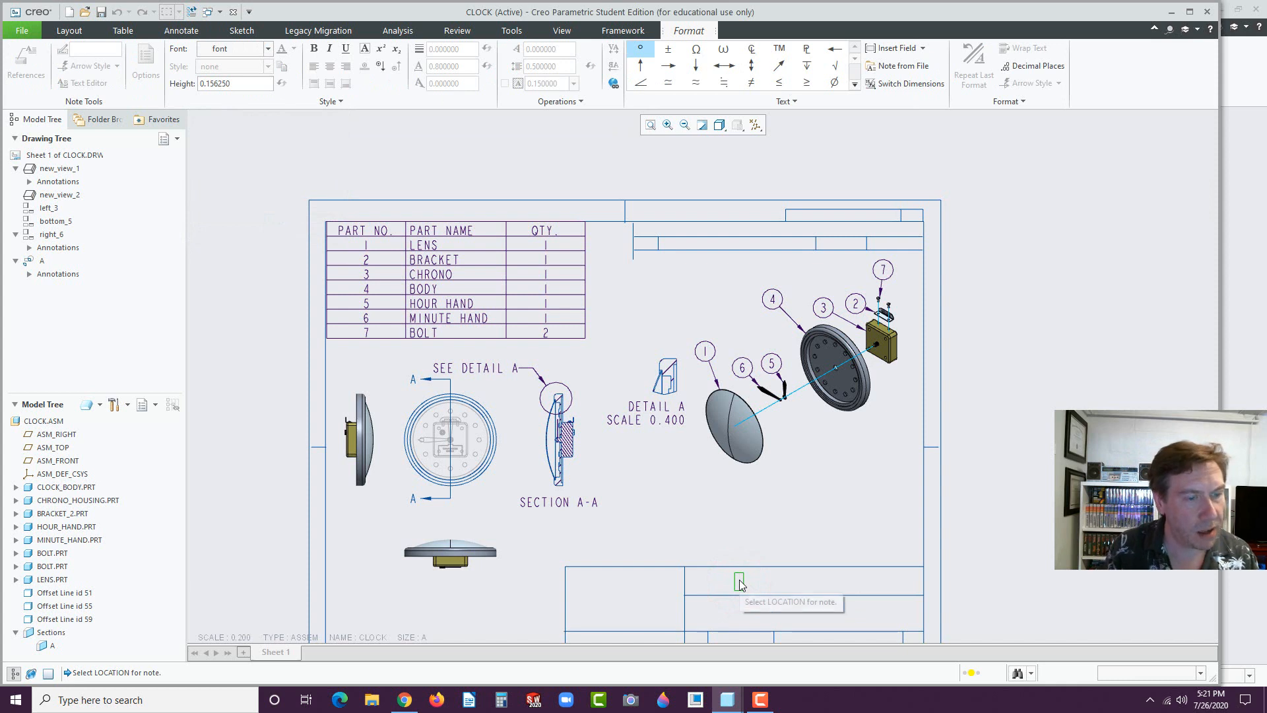
{"action": "type", "text": "CHRIS SK"}
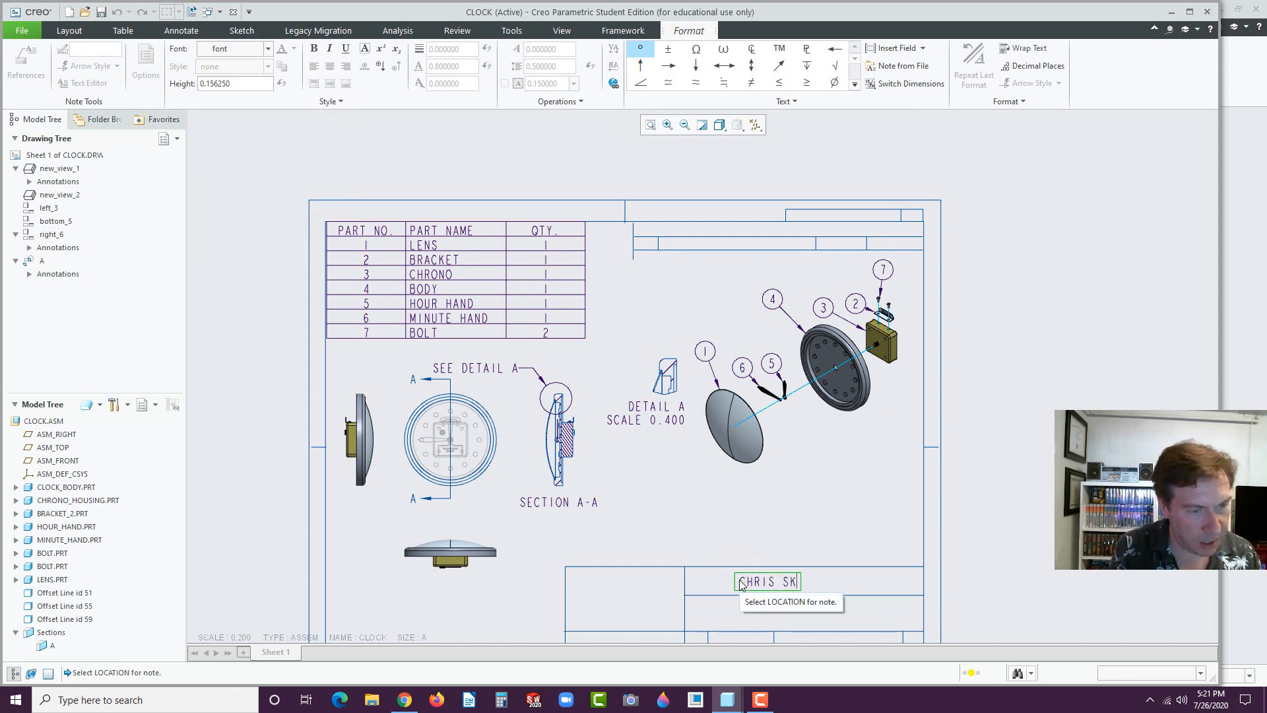
{"action": "key", "text": "BackSpace"}
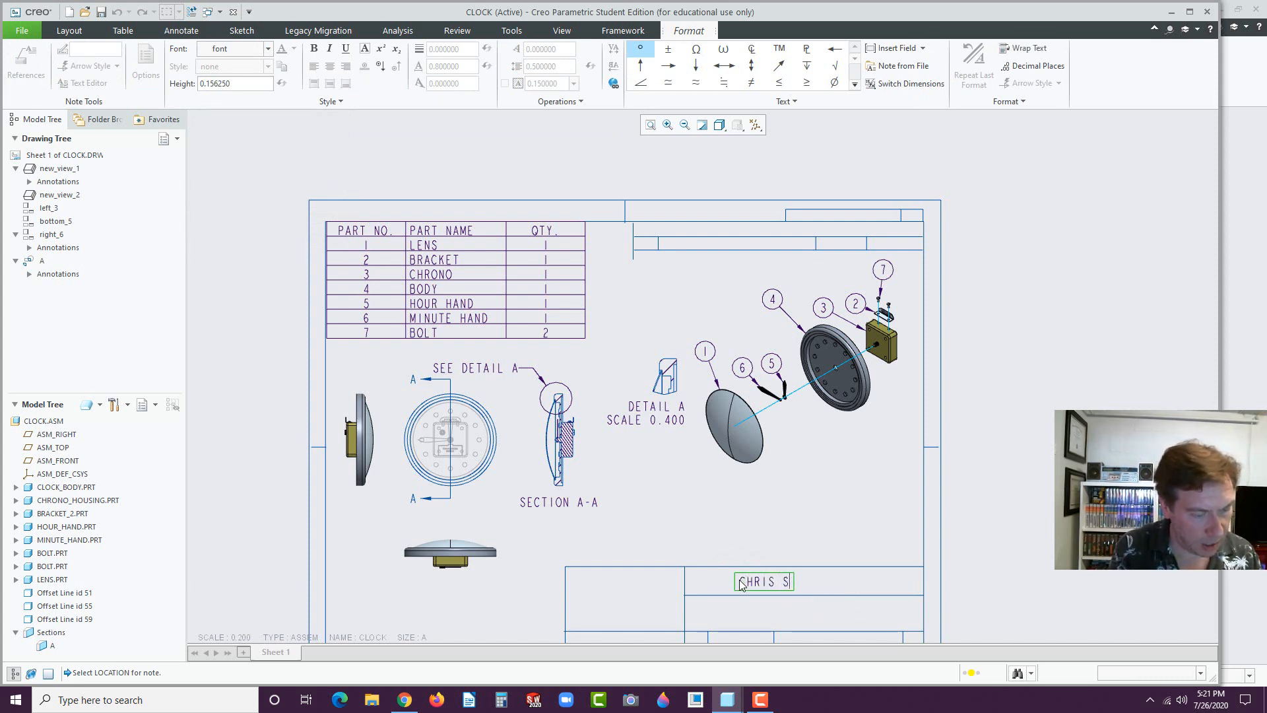
{"action": "left_click", "coordinate": [829, 513]}
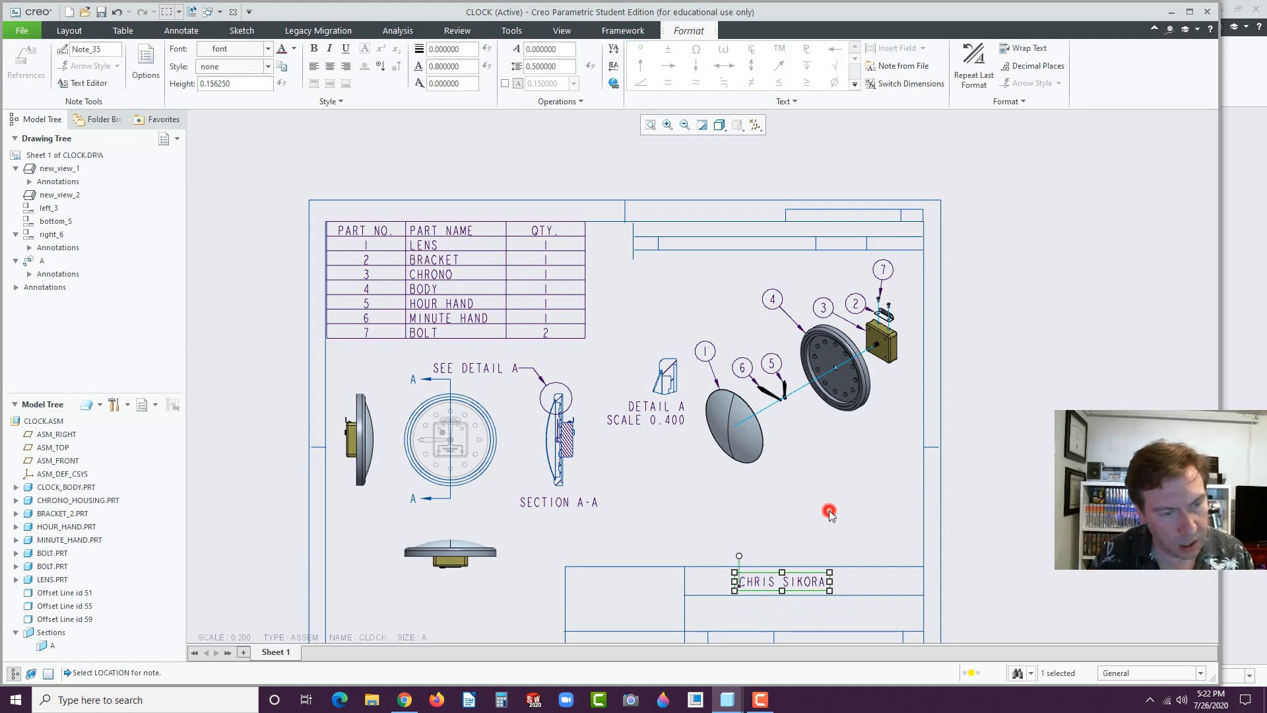
{"action": "left_click", "coordinate": [1014, 530]}
- Set the display style of the left and bottom projected views to Hidden
{"action": "scroll", "coordinate": [1014, 536], "scroll_direction": "down", "scroll_amount": 2}
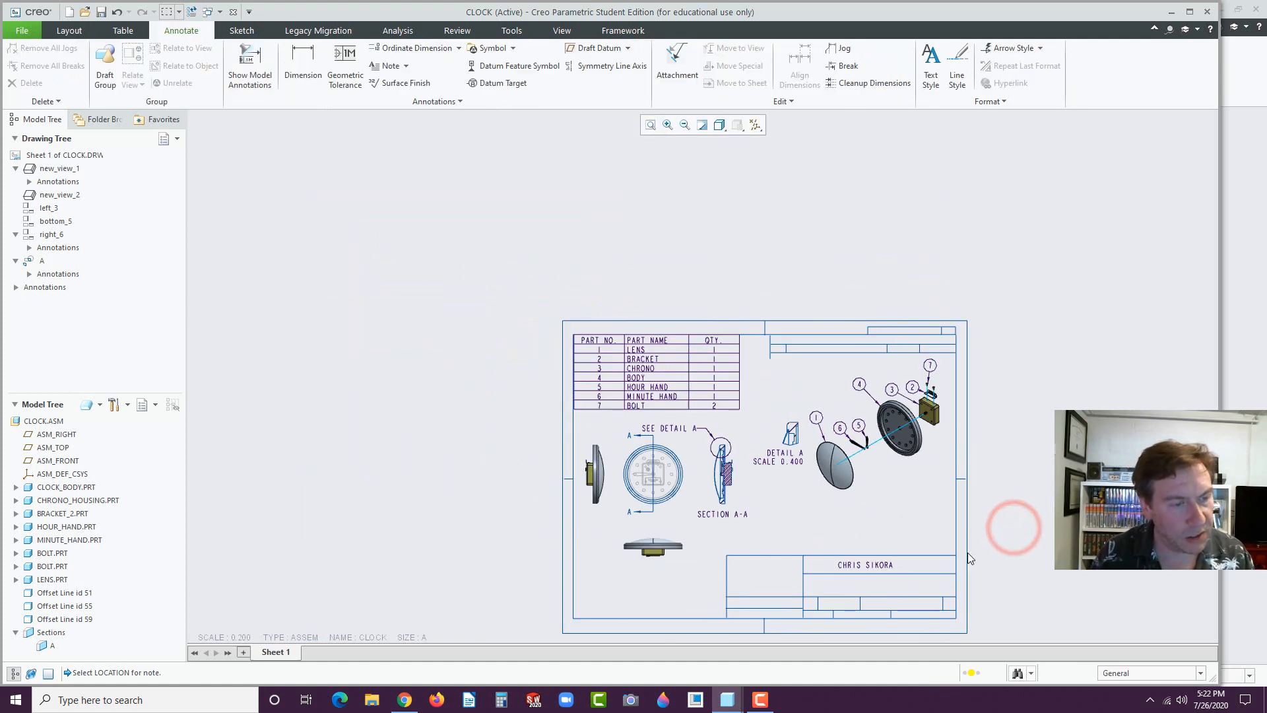
{"action": "scroll", "coordinate": [898, 602], "scroll_direction": "up", "scroll_amount": 2}
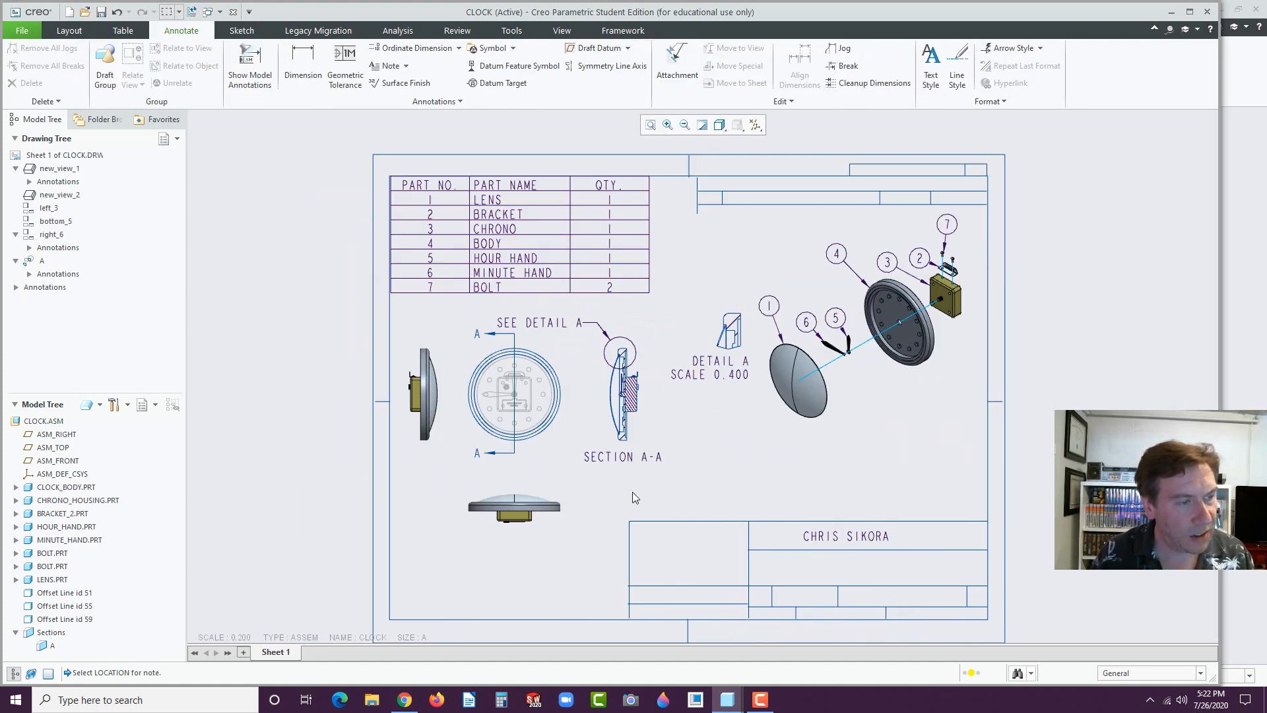
{"action": "left_click", "coordinate": [542, 518]}
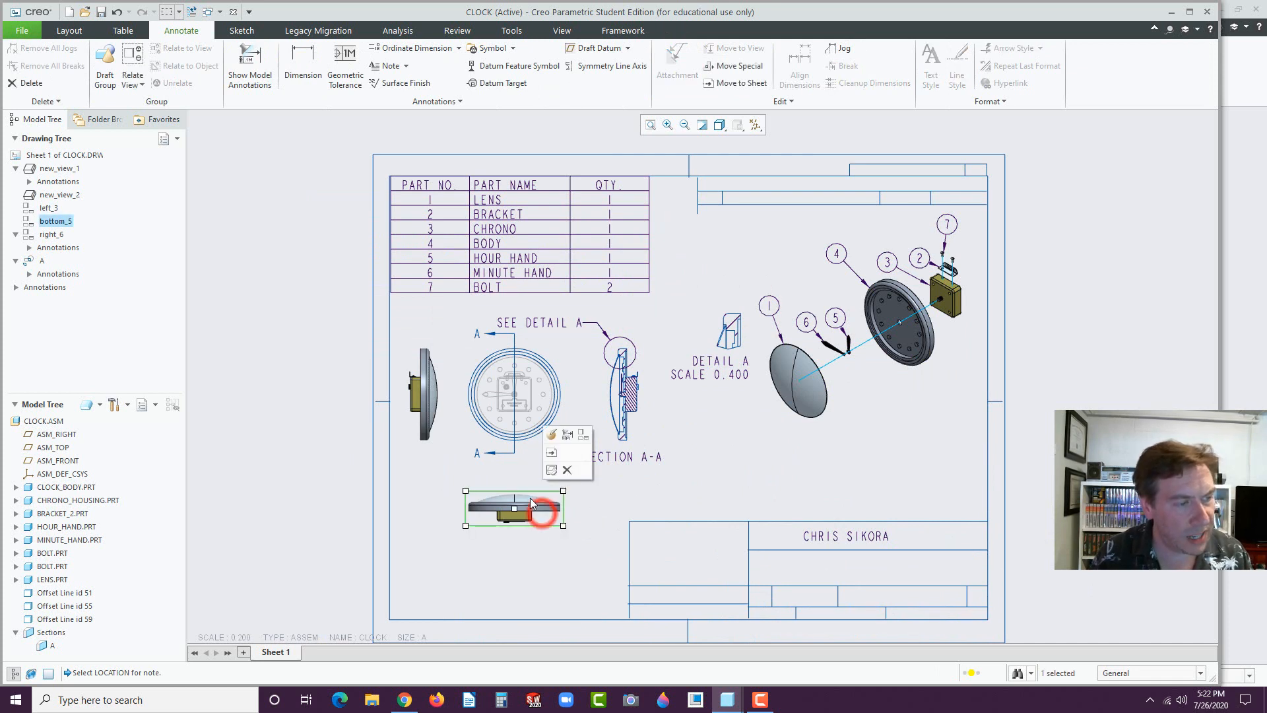
{"action": "left_click", "coordinate": [441, 409], "text": "ctrl"}
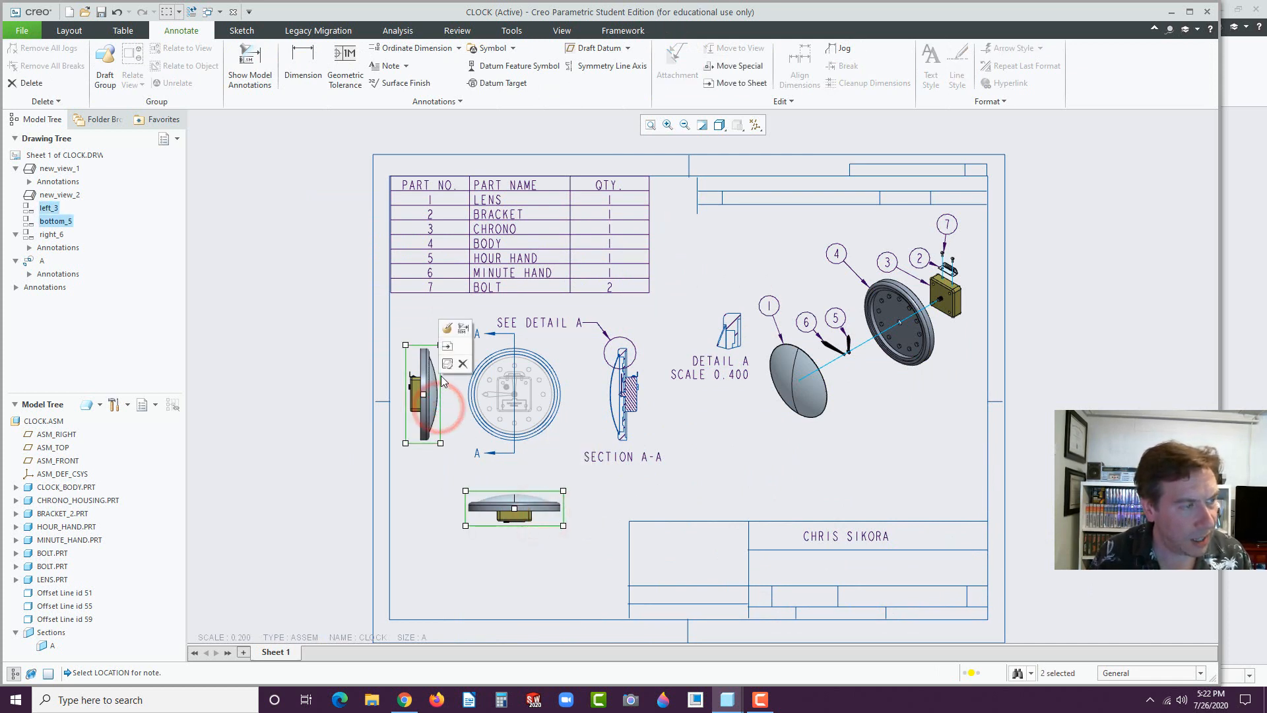
{"action": "left_click", "coordinate": [447, 328]}
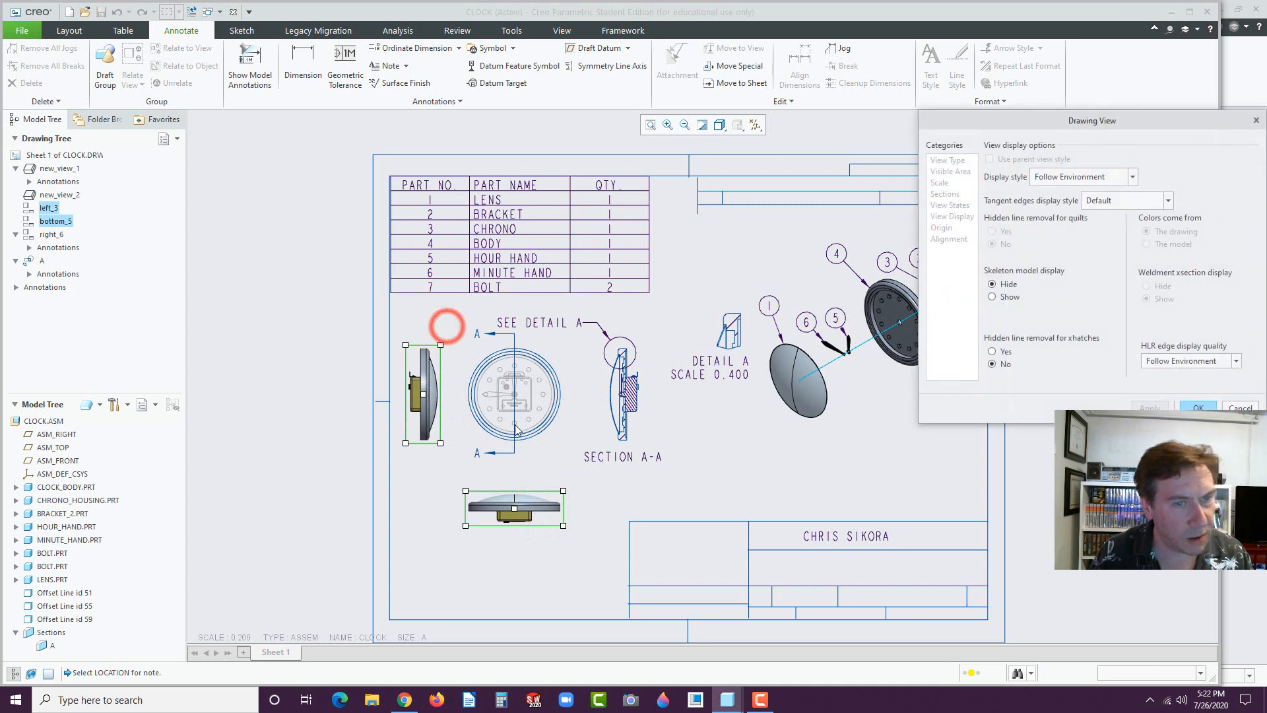
{"action": "left_click", "coordinate": [1054, 180]}
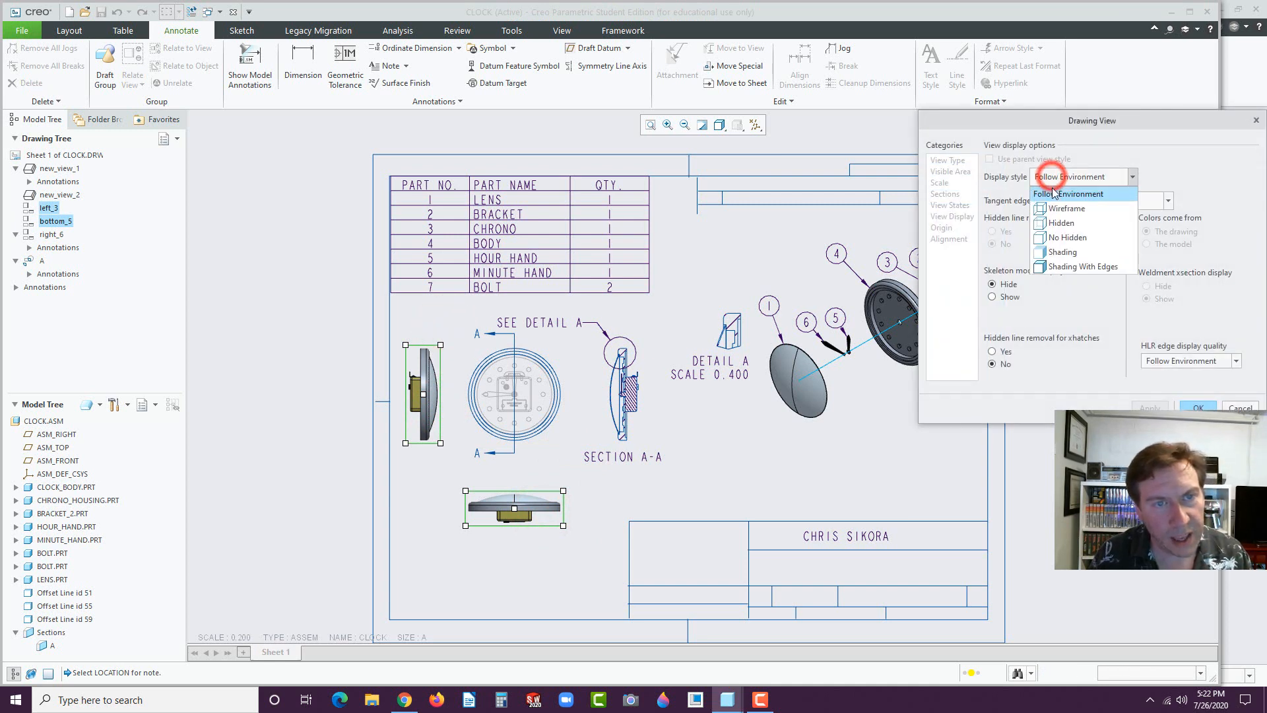
{"action": "left_click", "coordinate": [1046, 229]}
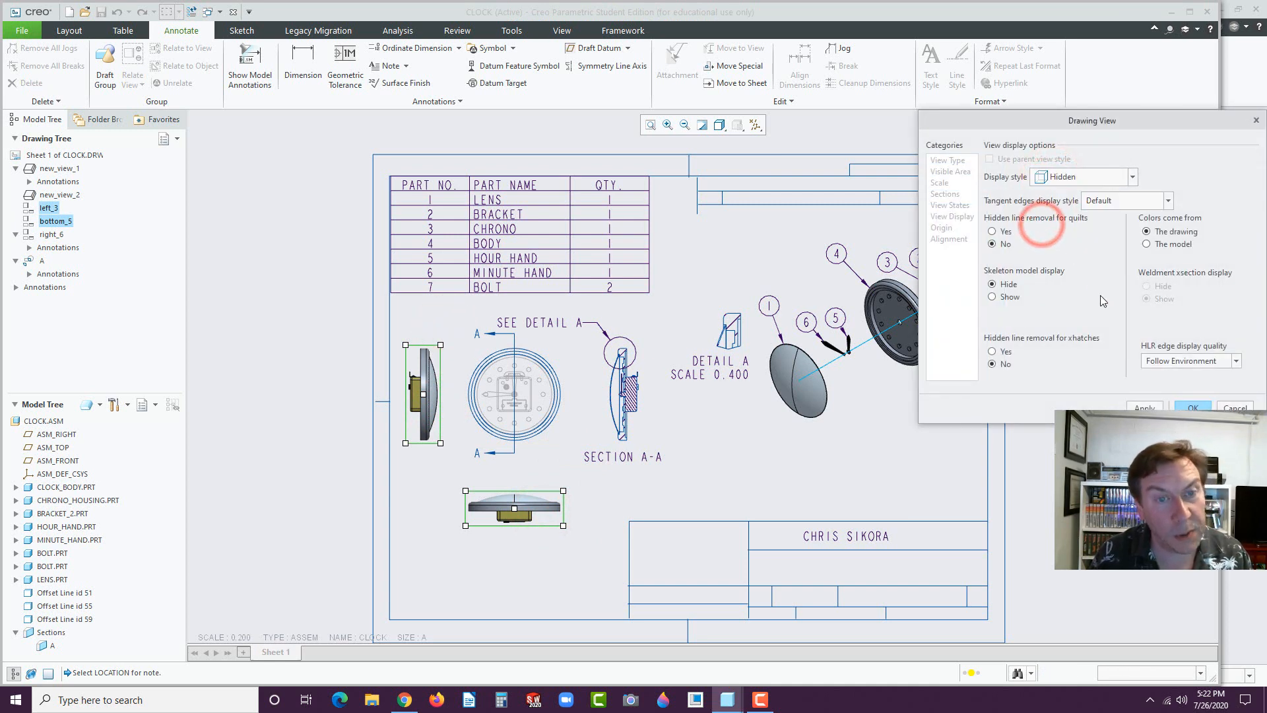
{"action": "left_click", "coordinate": [1145, 407]}
{"action": "left_click", "coordinate": [1193, 407]}
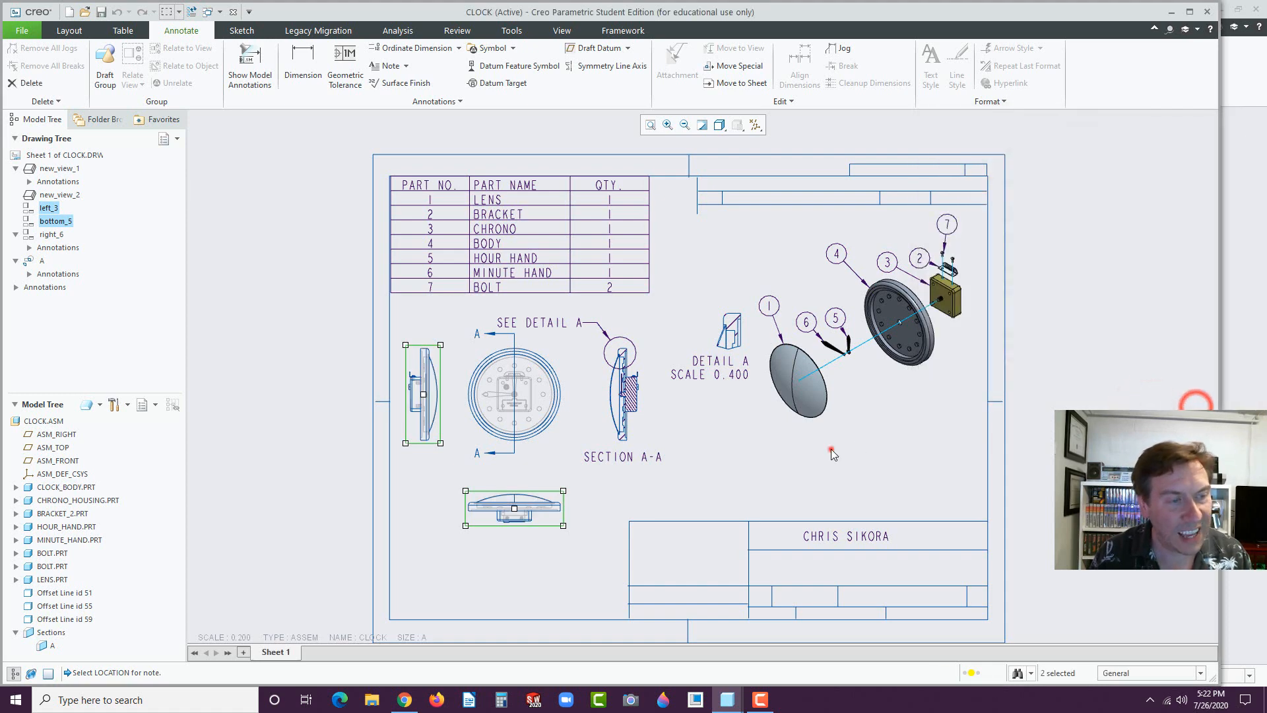
{"action": "left_click", "coordinate": [830, 448]}
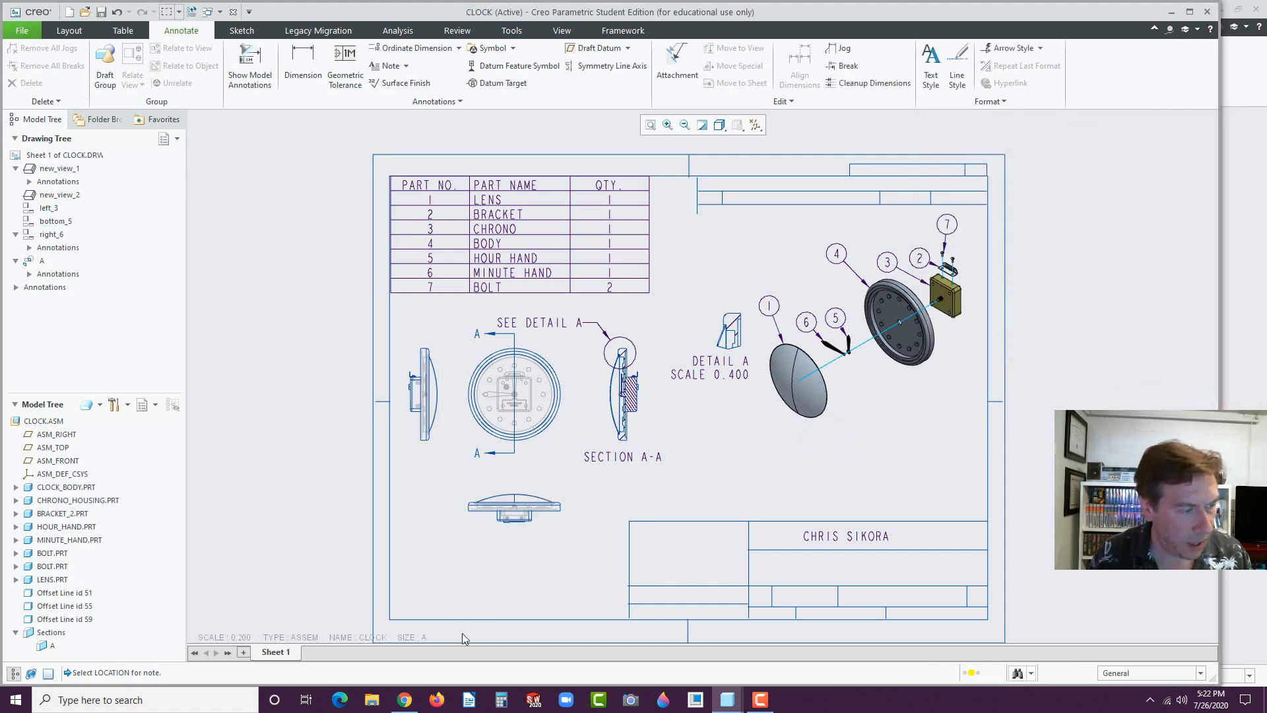
- Switch to Chrome, examine the reference assembly drawing on page 3 of the Final Exam CAD 105 PDF, and return to Creo
{"action": "left_click", "coordinate": [405, 700]}
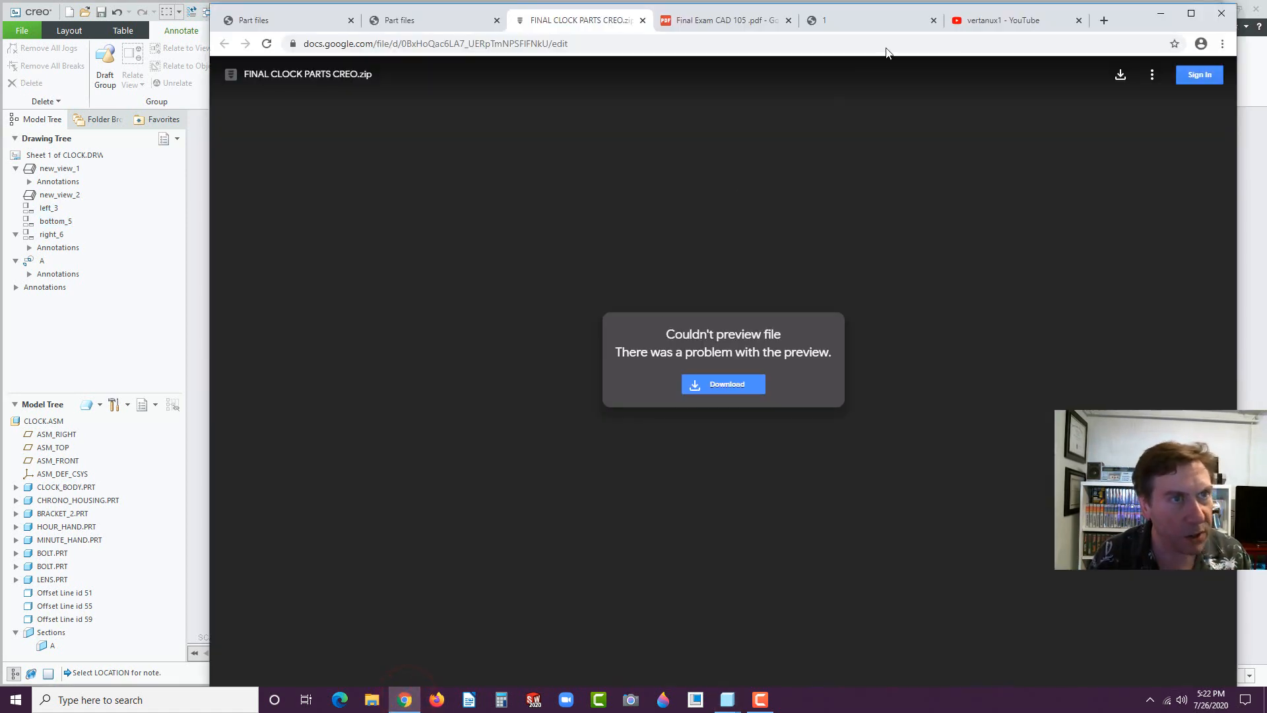
{"action": "left_click", "coordinate": [743, 22]}
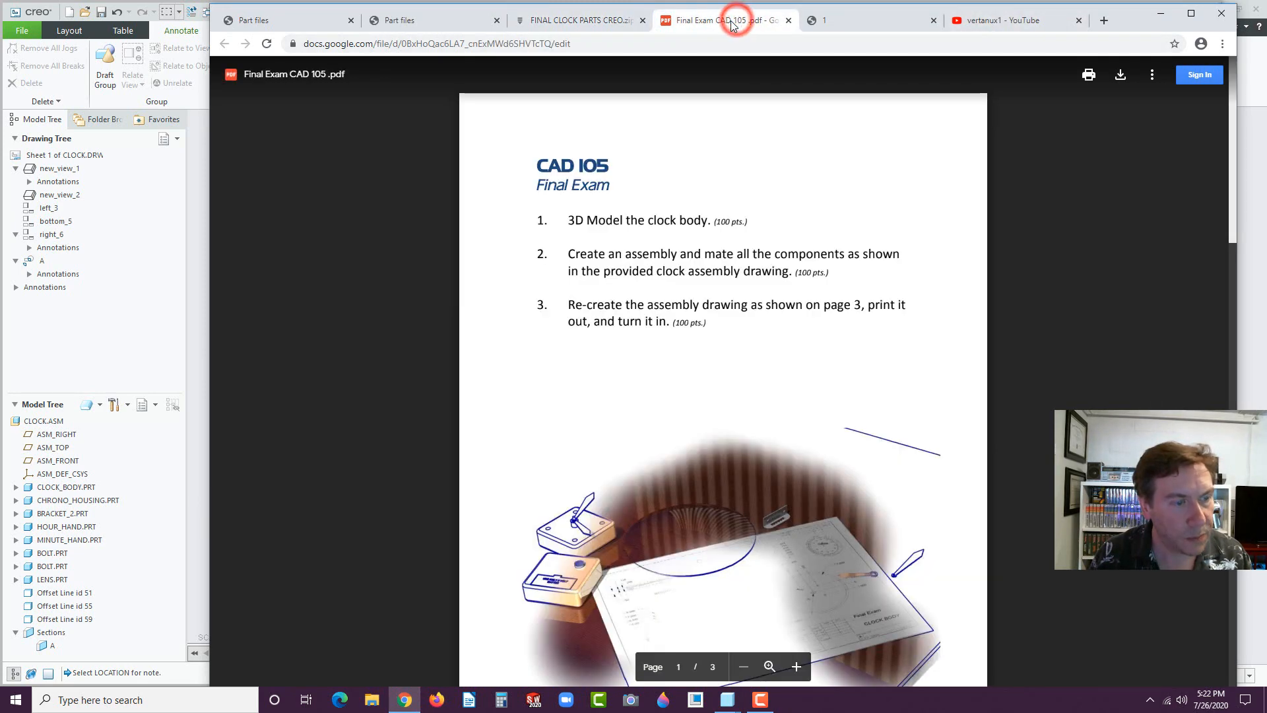
{"action": "scroll", "coordinate": [837, 70], "scroll_direction": "down", "scroll_amount": 4}
{"action": "left_click", "coordinate": [848, 20]}
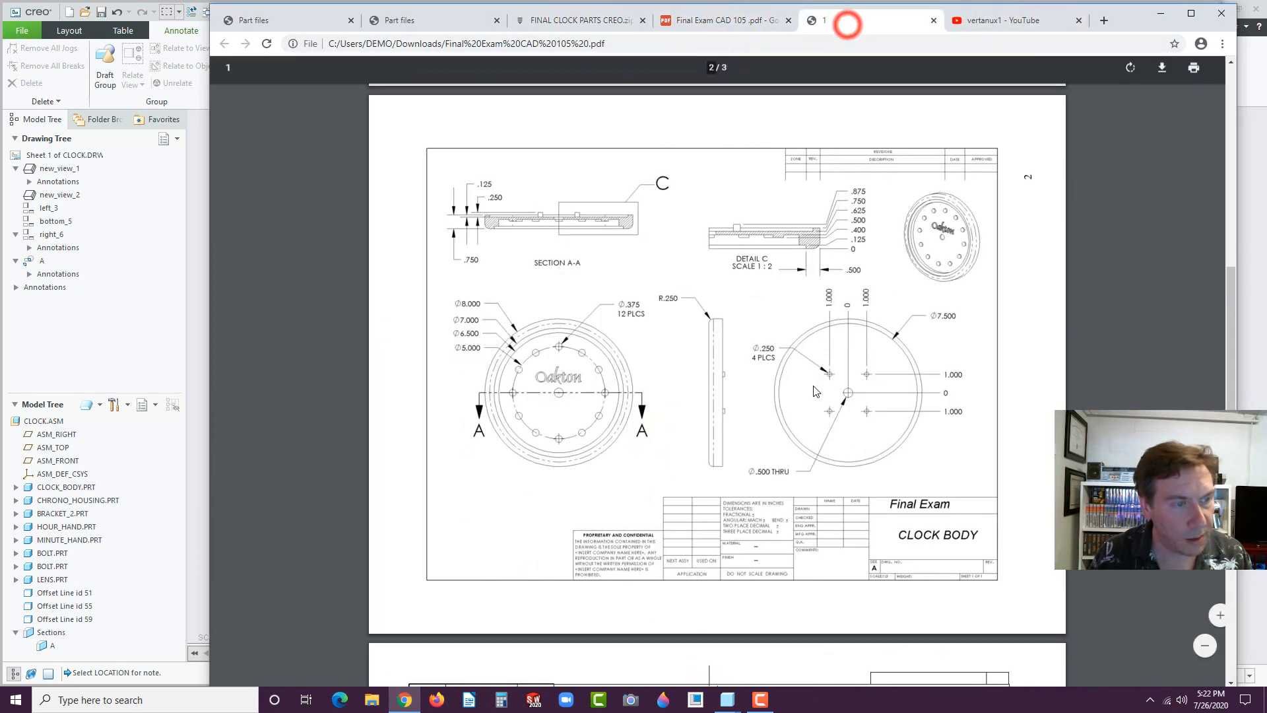
{"action": "scroll", "coordinate": [813, 393], "scroll_direction": "down", "scroll_amount": 8}
{"action": "scroll", "coordinate": [814, 393], "scroll_direction": "down", "scroll_amount": 1}
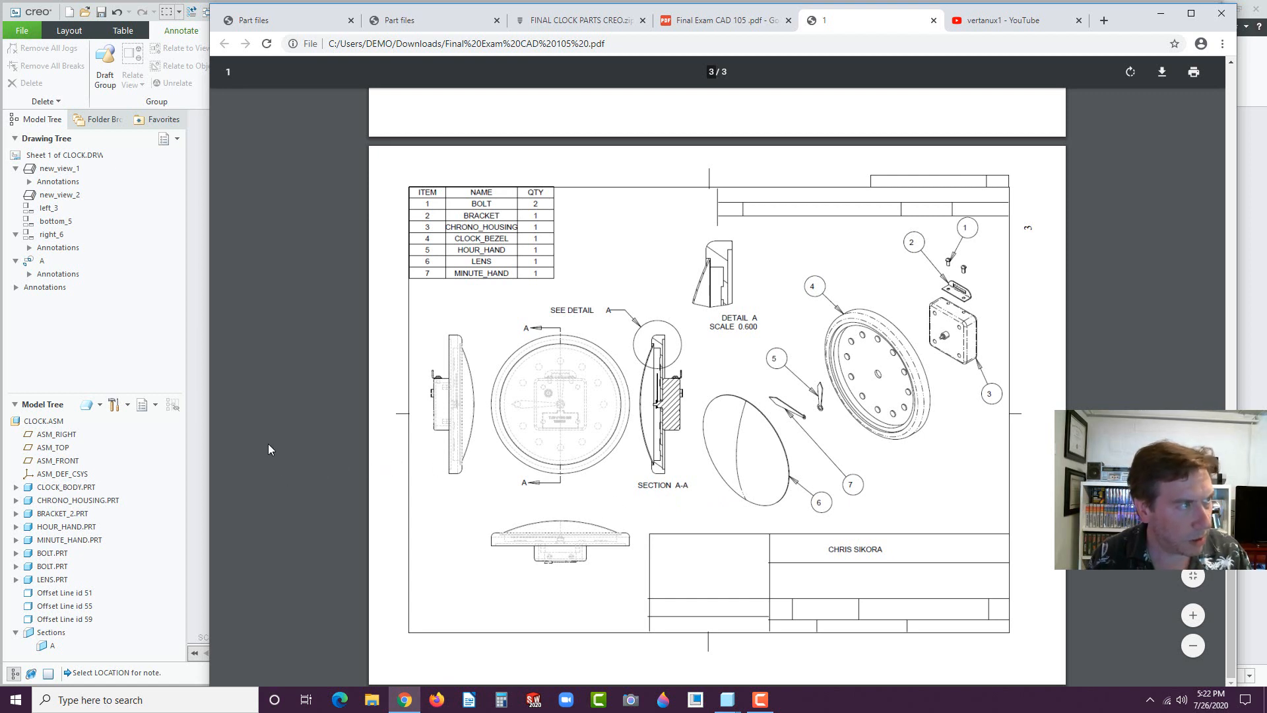
{"action": "left_click", "coordinate": [168, 344]}
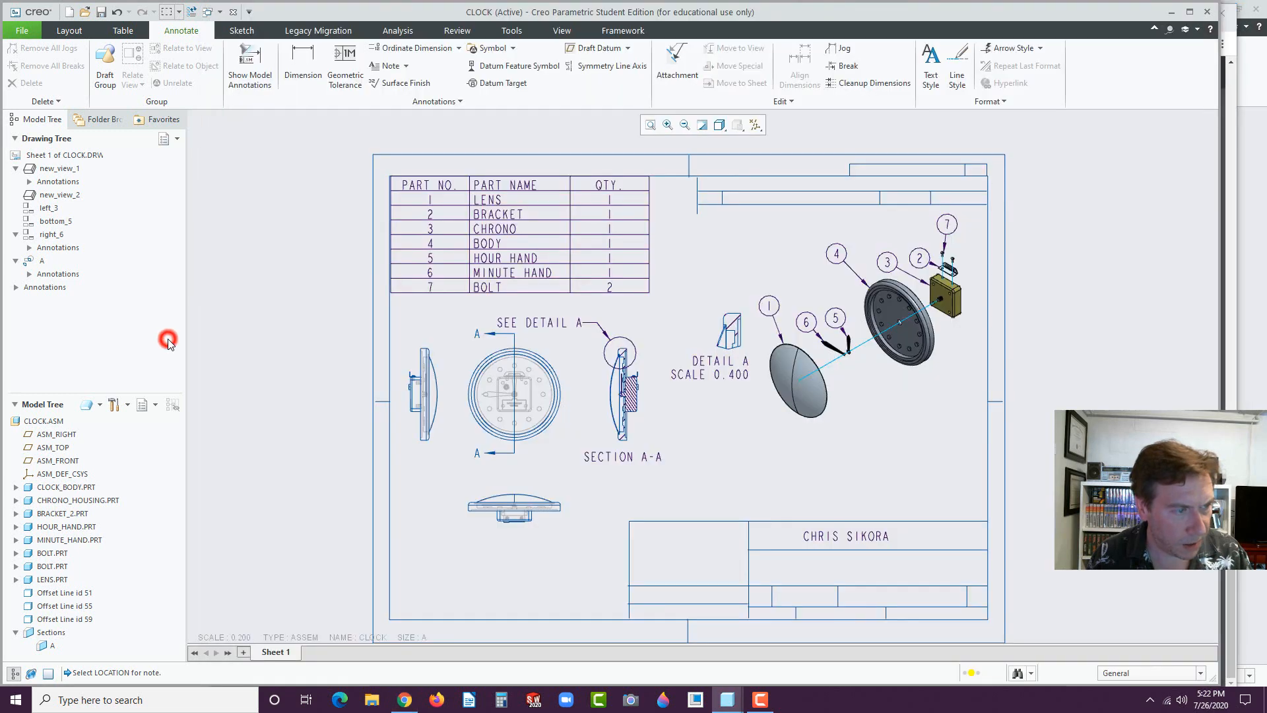